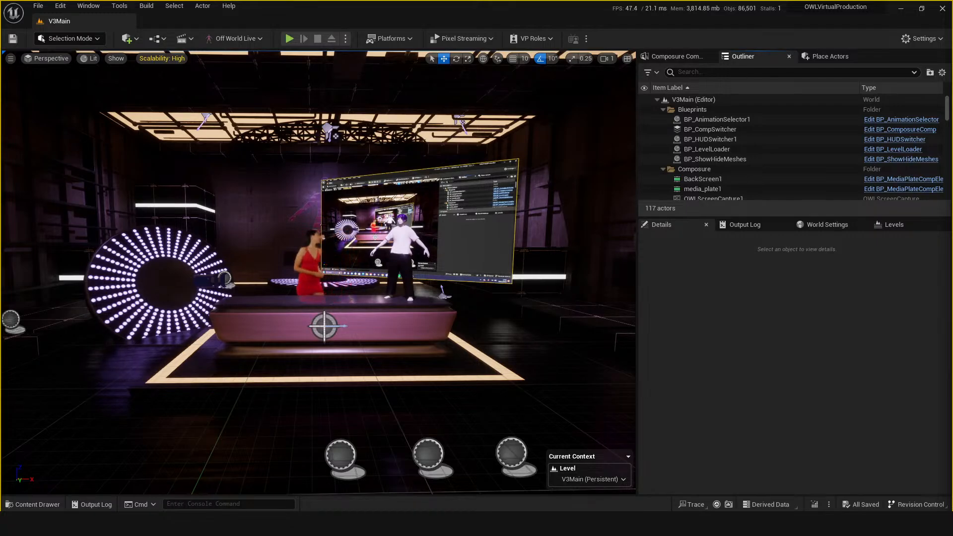
# Step: Play the V3Main level in the editor to preview the virtual studio, and end the play session
pyautogui.click(735, 363)
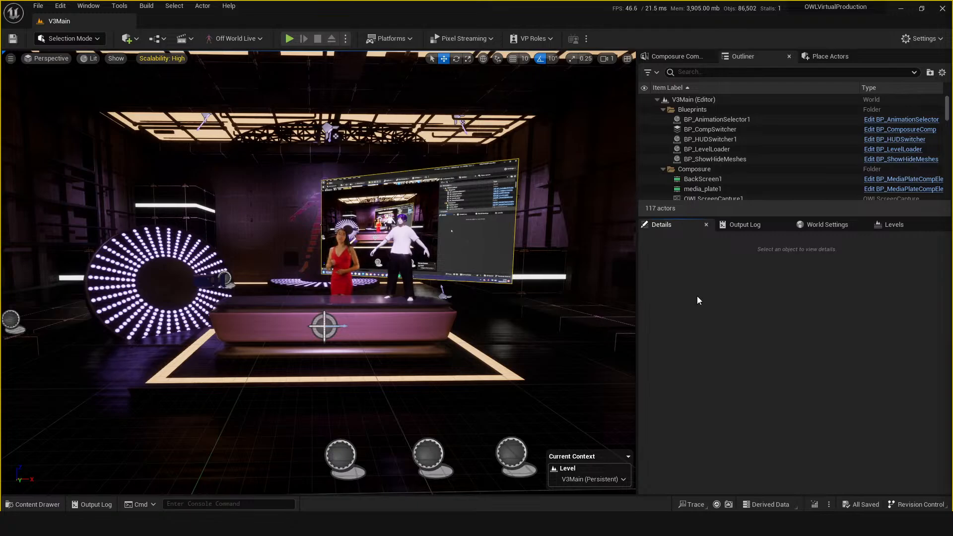
pyautogui.click(290, 39)
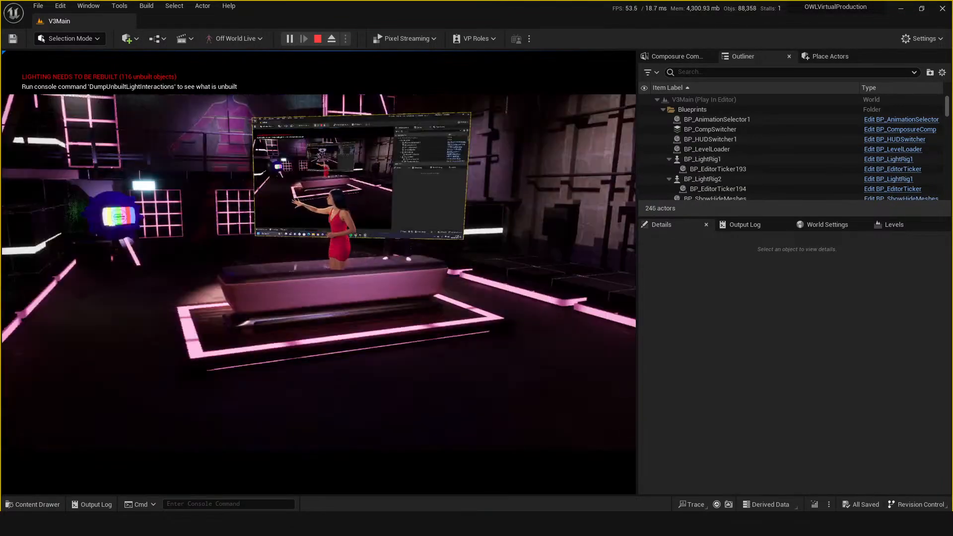
pyautogui.press('Escape')
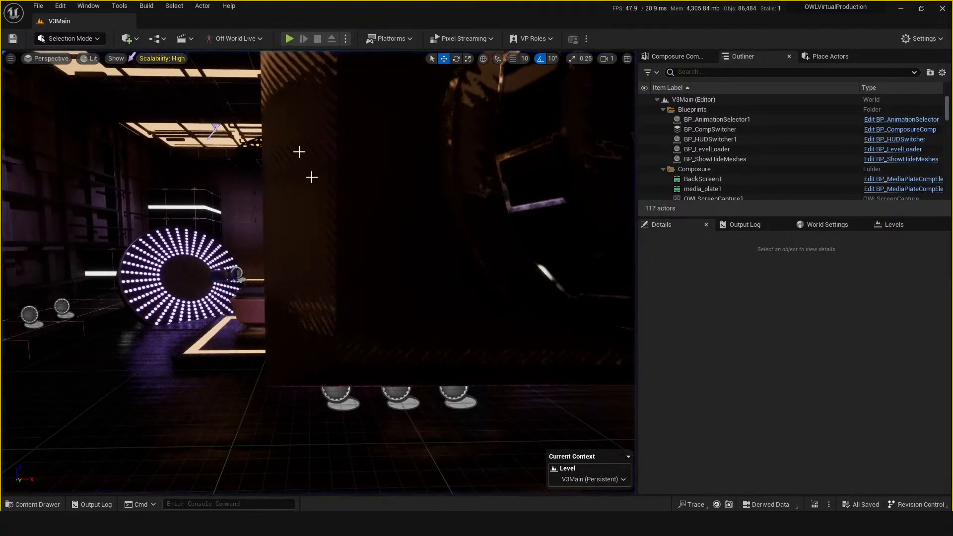
pyautogui.moveTo(447, 288); pyautogui.dragTo(504, 315, button='right')
pyautogui.press('a')
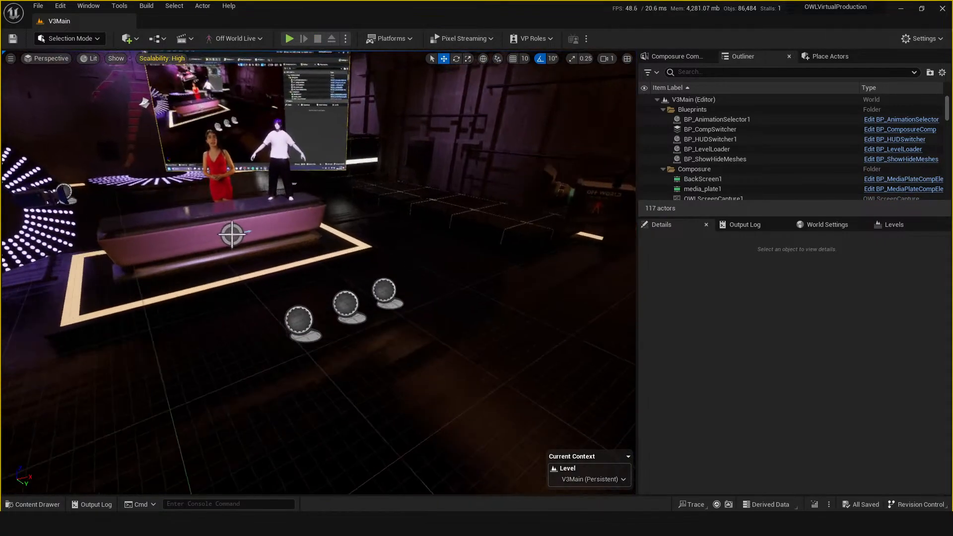
pyautogui.moveTo(437, 360); pyautogui.dragTo(413, 340, button='right')
pyautogui.press('w')
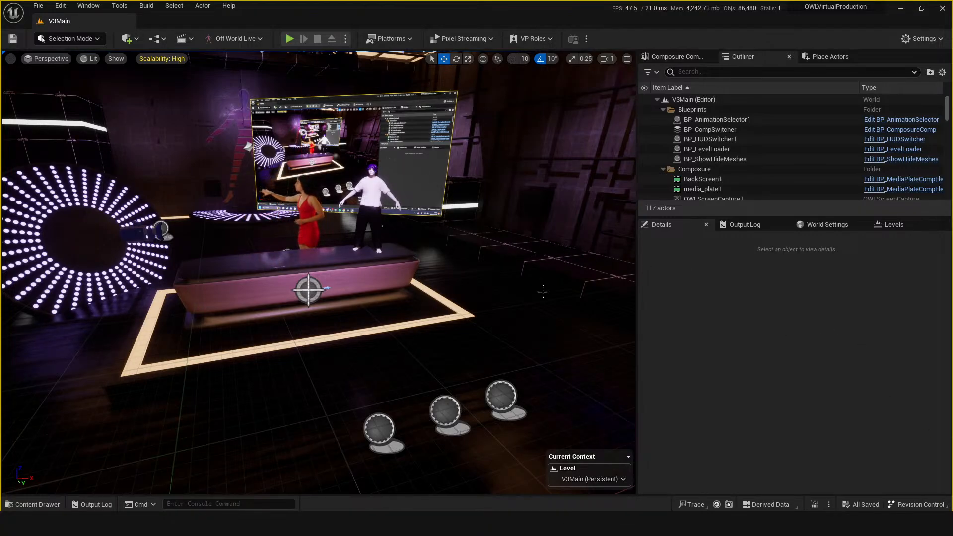
# Step: Open the Packaging section of the project settings and expand its advanced packaging options
pyautogui.click(57, 7)
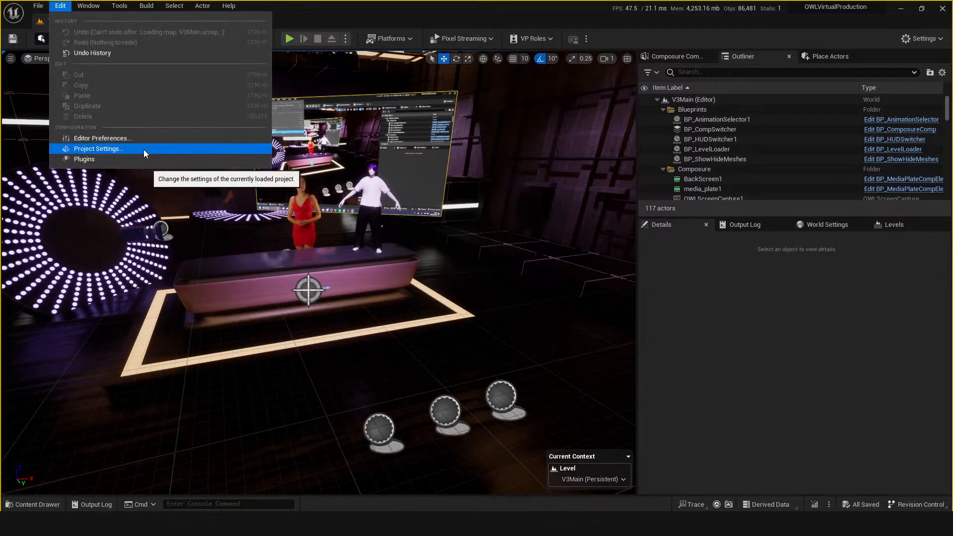
pyautogui.click(131, 151)
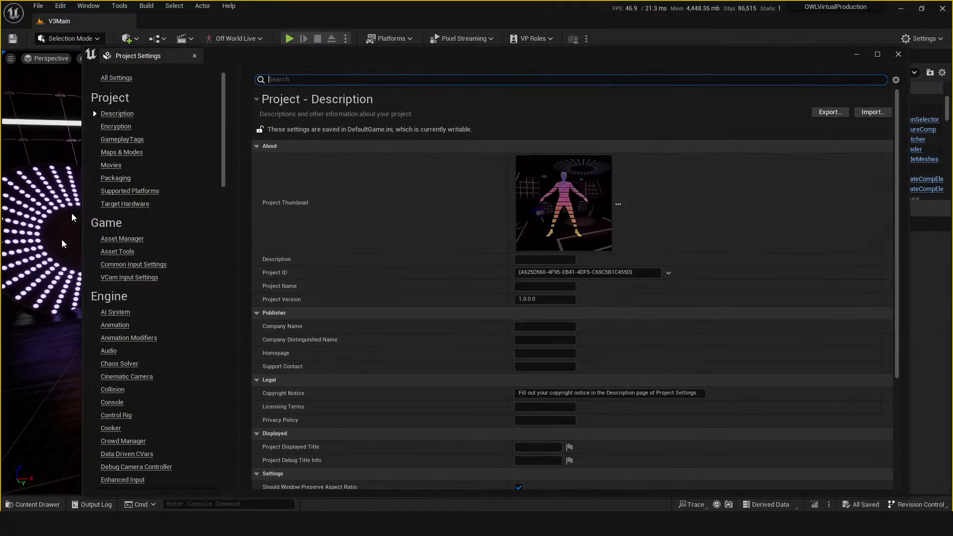
pyautogui.click(112, 180)
pyautogui.scroll(-2, 401, 270)
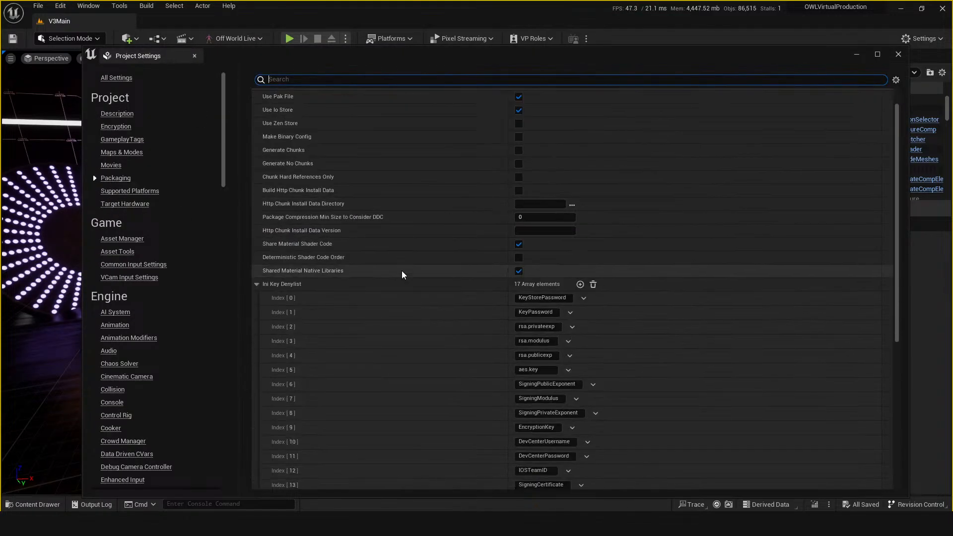
pyautogui.scroll(-3, 351, 214)
pyautogui.scroll(-3, 351, 216)
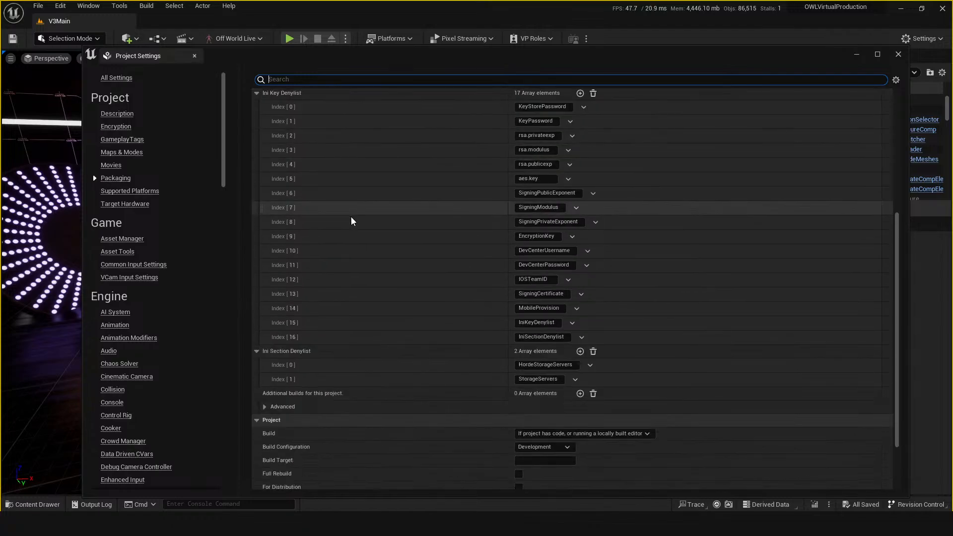
pyautogui.scroll(-3, 357, 243)
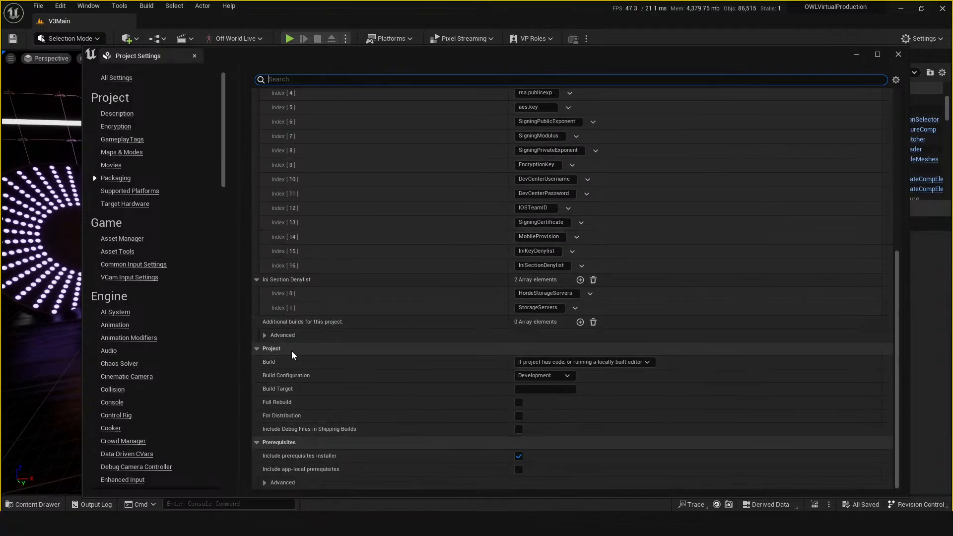
pyautogui.click(265, 335)
# Step: Examine the path listed under Additional Asset Directories to Cook, and minimize the project settings
pyautogui.scroll(-8, 307, 349)
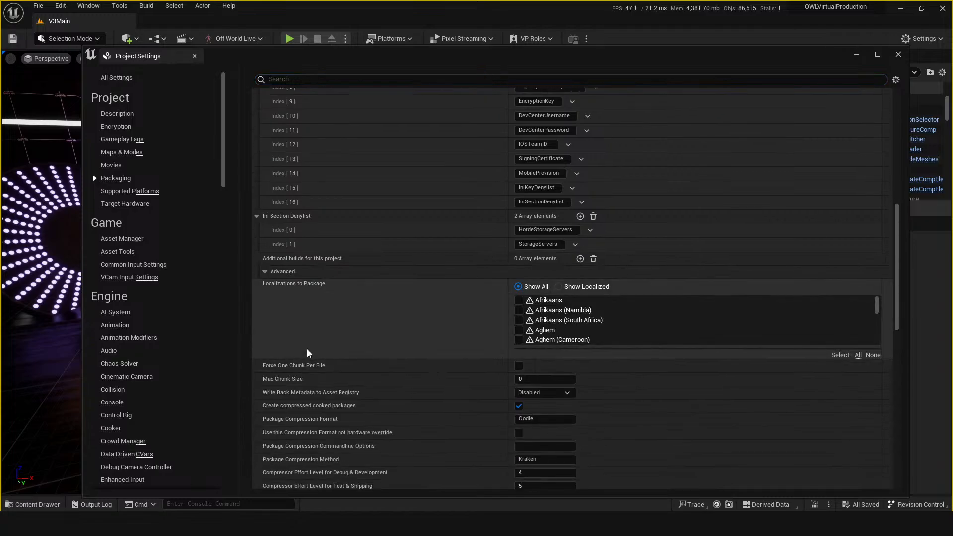
pyautogui.scroll(-6, 306, 350)
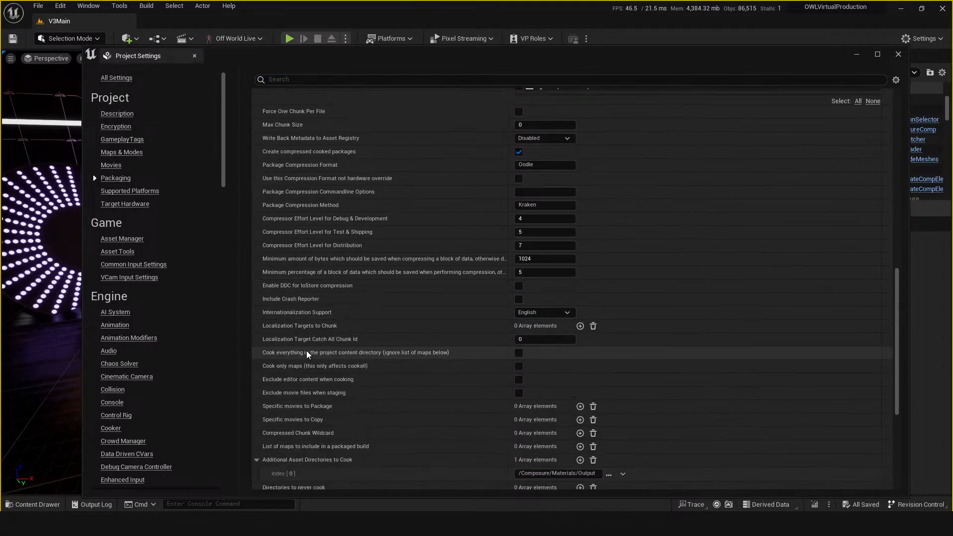
pyautogui.scroll(-1, 400, 367)
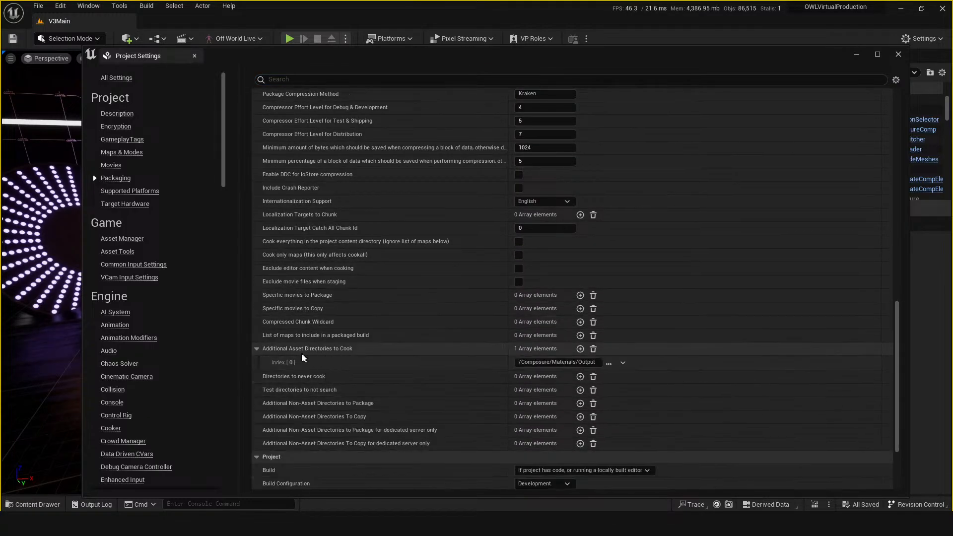
pyautogui.click(534, 363)
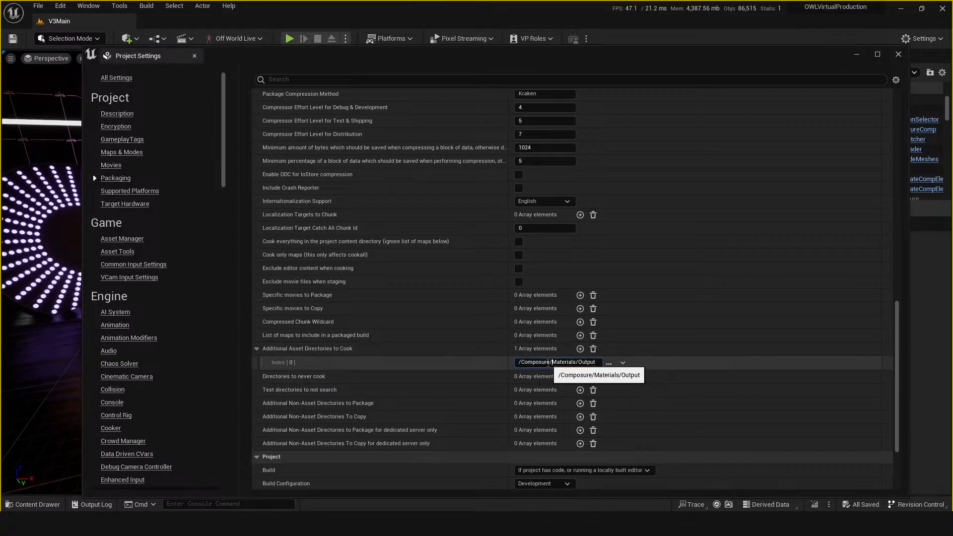
pyautogui.moveTo(552, 363); pyautogui.dragTo(619, 364)
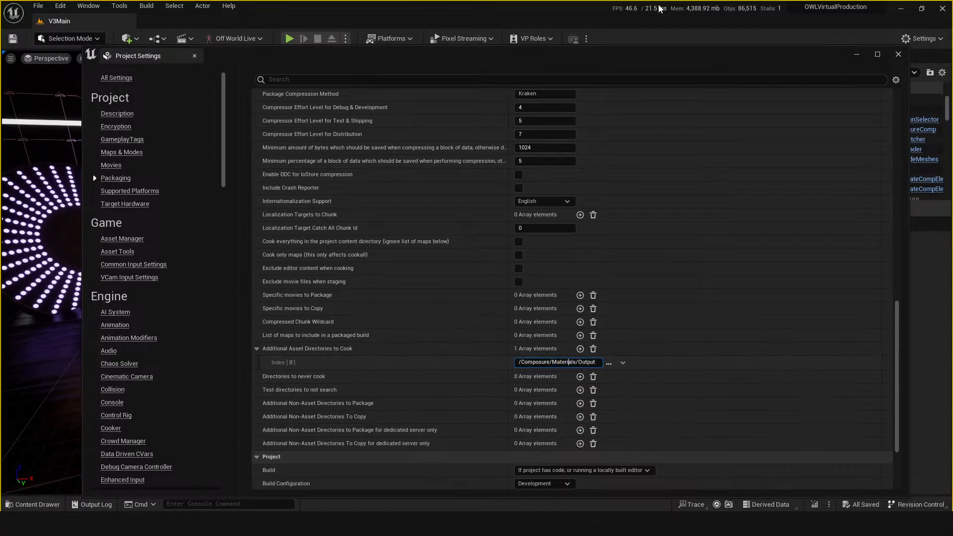
pyautogui.click(856, 55)
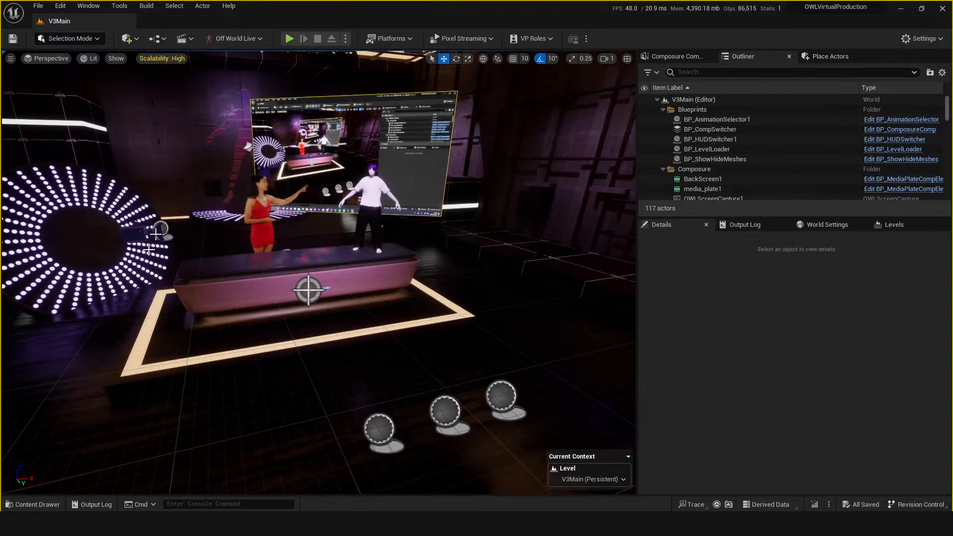
# Step: Expand and select BP_CompSwitcher among the Composure elements and bring its output passes into view
pyautogui.click(678, 58)
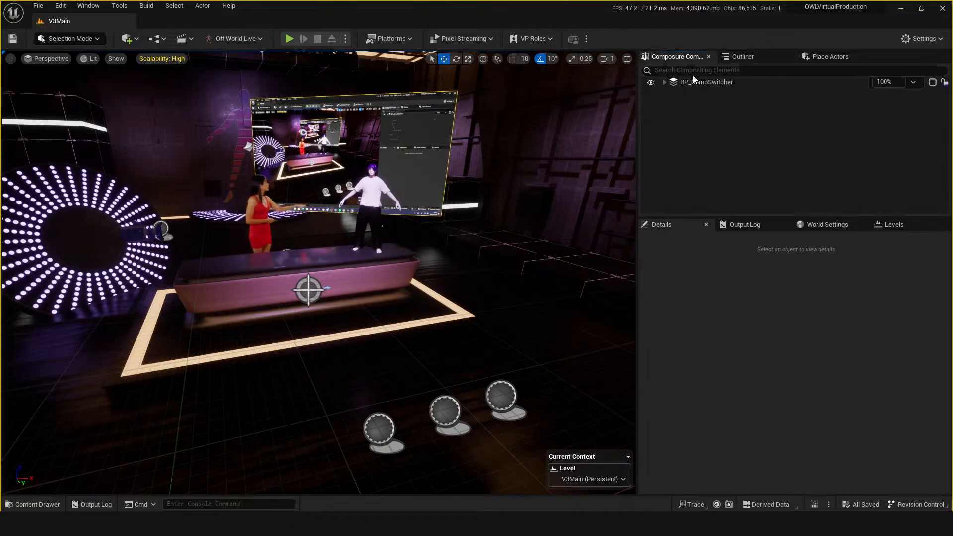
pyautogui.click(665, 83)
pyautogui.click(664, 83)
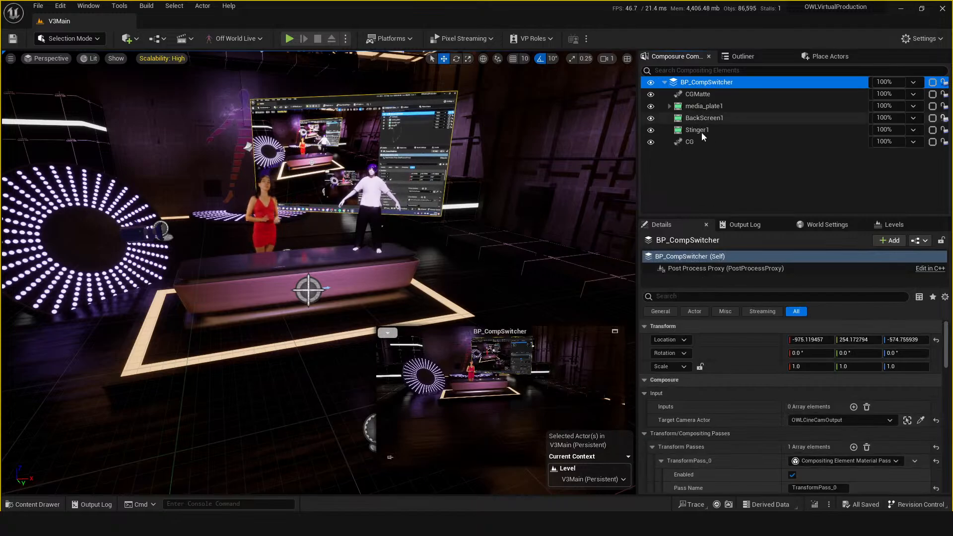
pyautogui.scroll(-1, 737, 392)
pyautogui.scroll(-5, 737, 393)
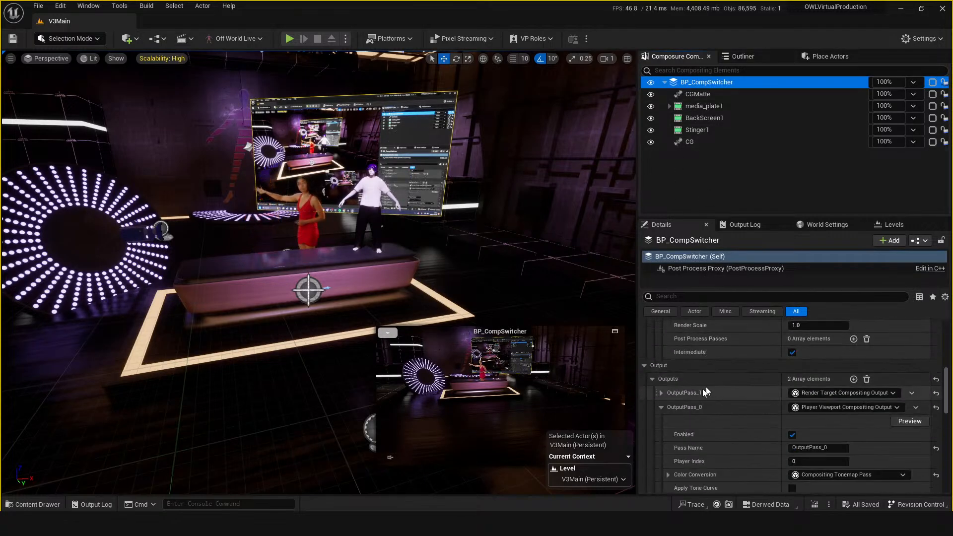
# Step: Enable the OutputPass_1 render target output of BP_CompSwitcher and check its OuptutPreview texture in a preview window
pyautogui.click(661, 407)
pyautogui.scroll(-3, 662, 377)
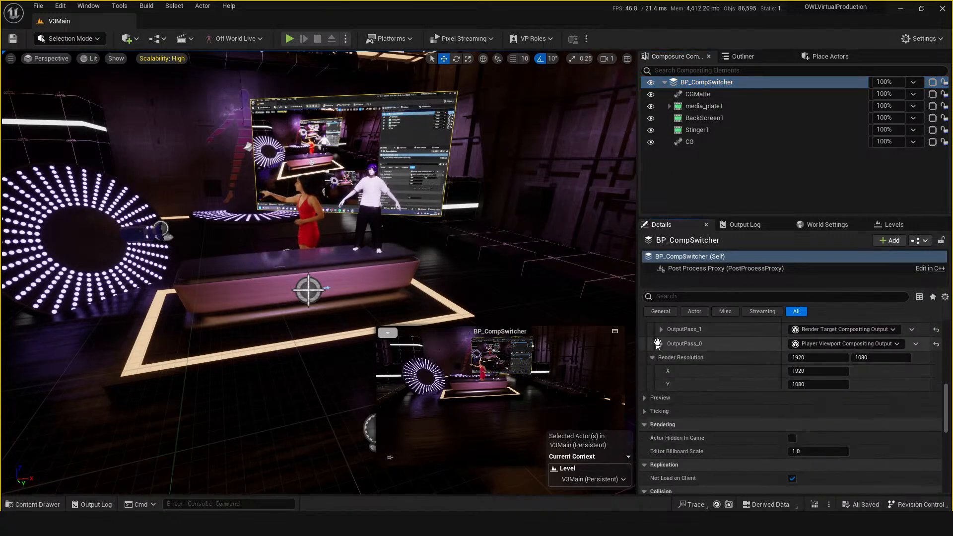
pyautogui.click(661, 329)
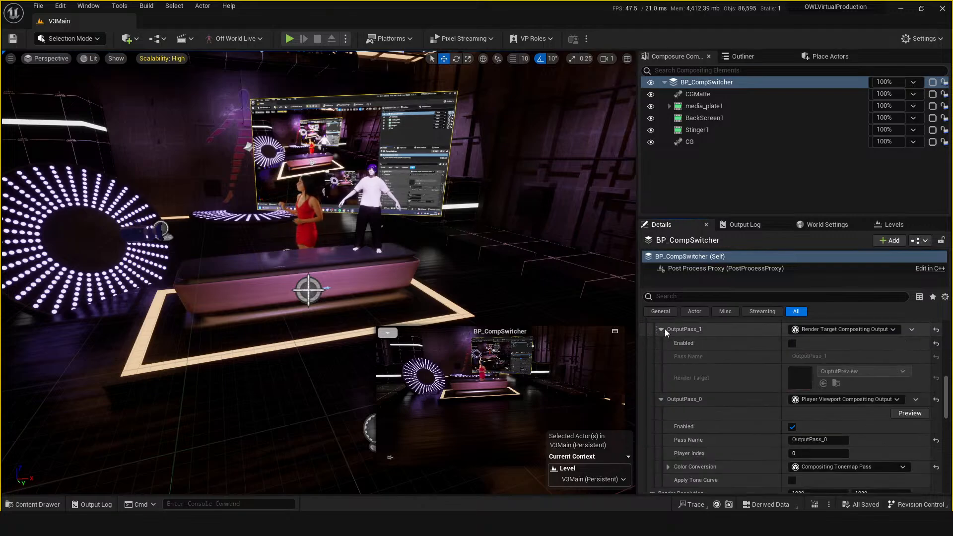
pyautogui.scroll(1, 795, 368)
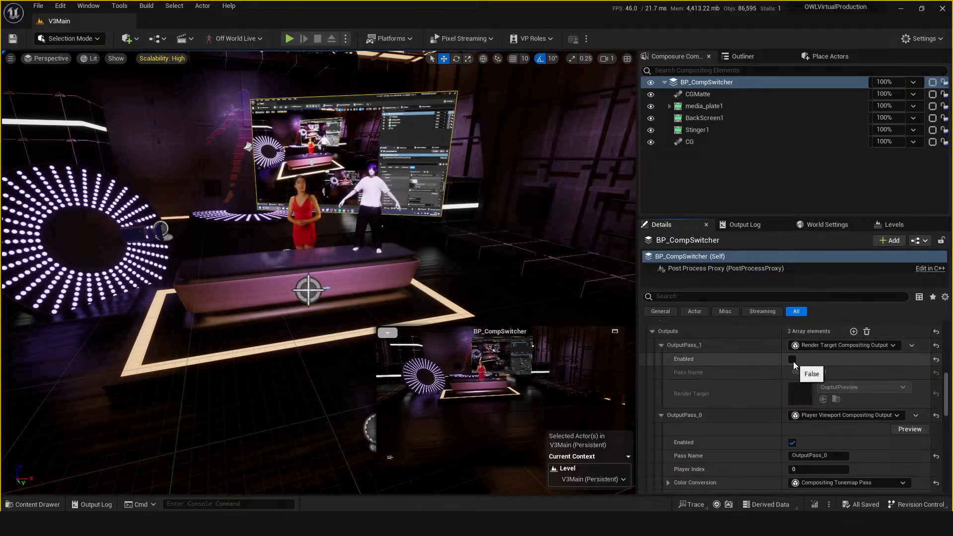
pyautogui.click(793, 360)
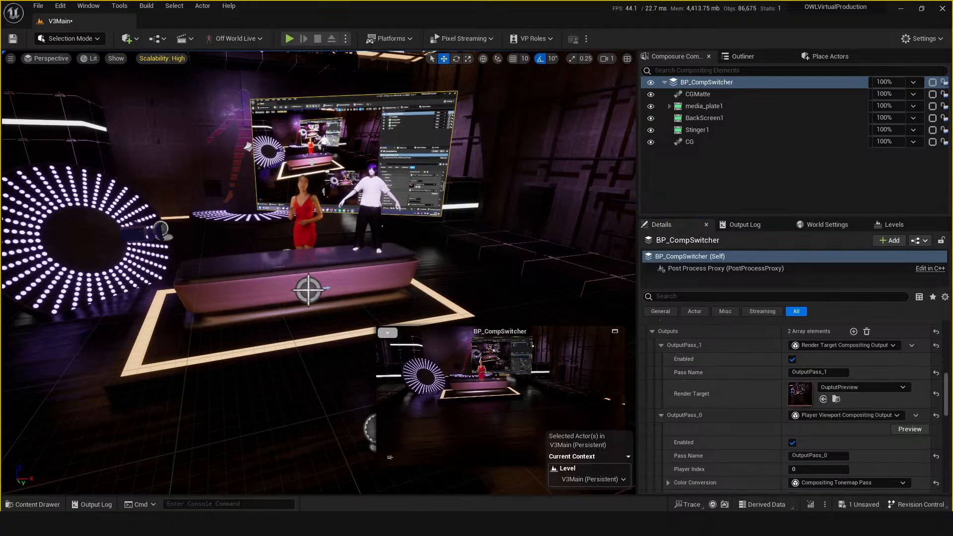
pyautogui.moveTo(0, 159); pyautogui.dragTo(401, 63)
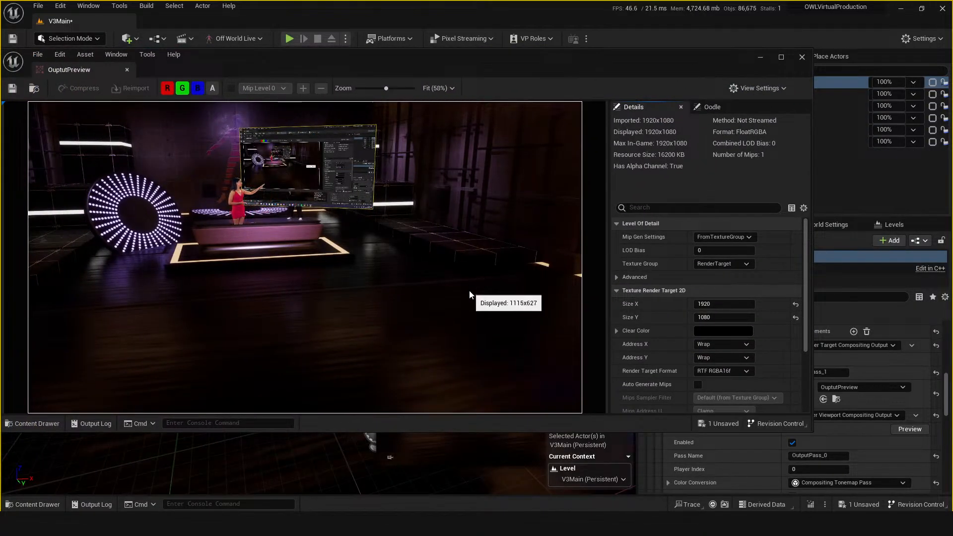
pyautogui.click(801, 58)
# Step: Return to the project settings to recheck the additional asset directory path for cooking, and minimize them again
pyautogui.moveTo(520, 525)
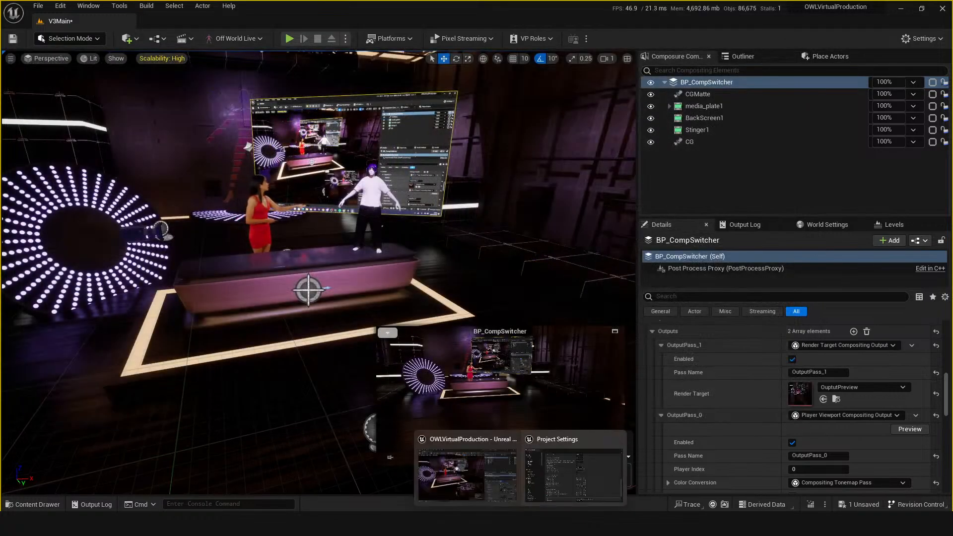
pyautogui.click(562, 471)
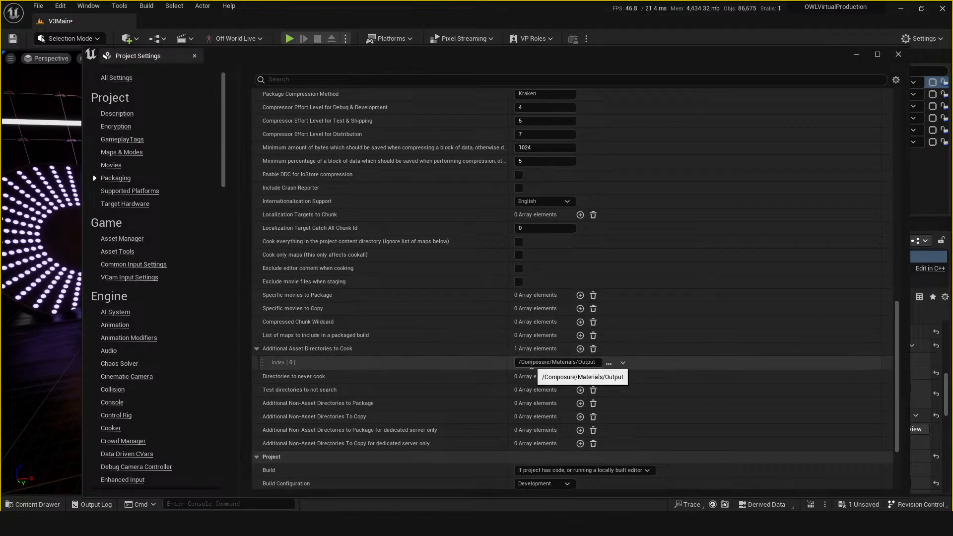
pyautogui.moveTo(534, 362); pyautogui.dragTo(596, 363)
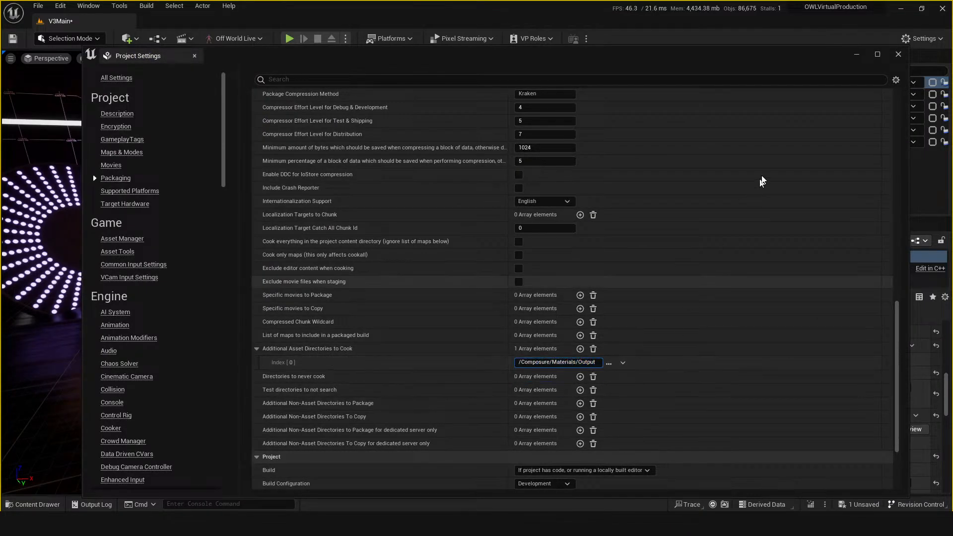
pyautogui.click(858, 55)
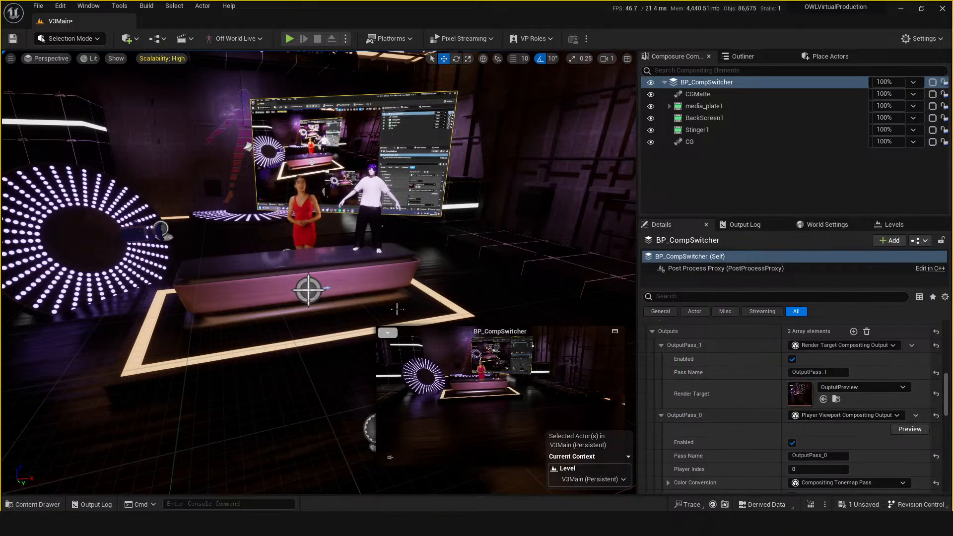
# Step: Reselect BP_CompSwitcher to show its composite preview beside the studio set, and save the V3Main level
pyautogui.click(677, 185)
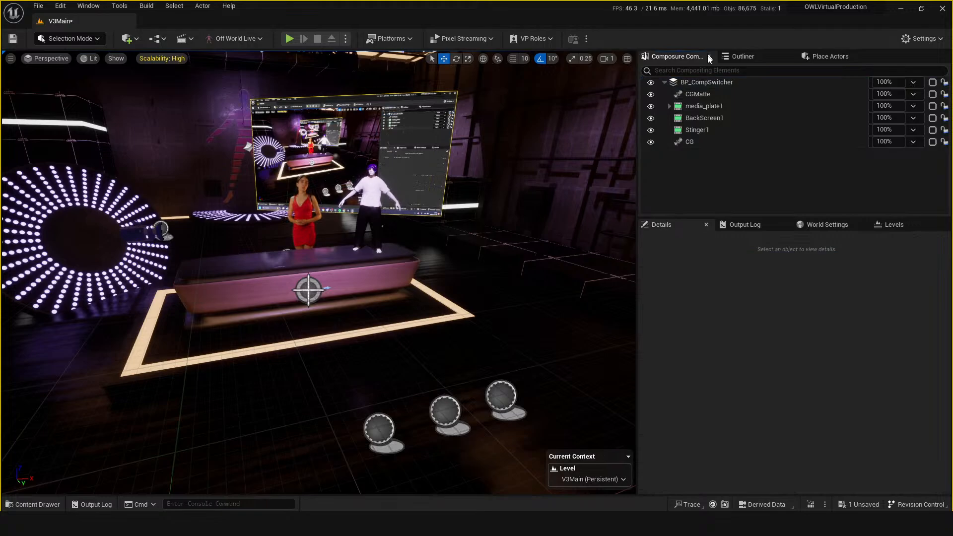
pyautogui.click(695, 81)
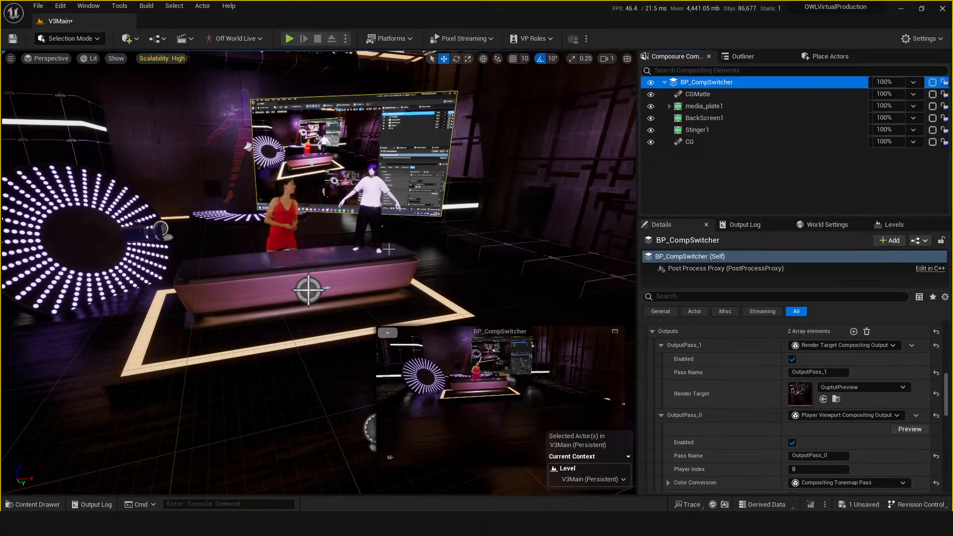
pyautogui.moveTo(352, 243); pyautogui.dragTo(346, 261)
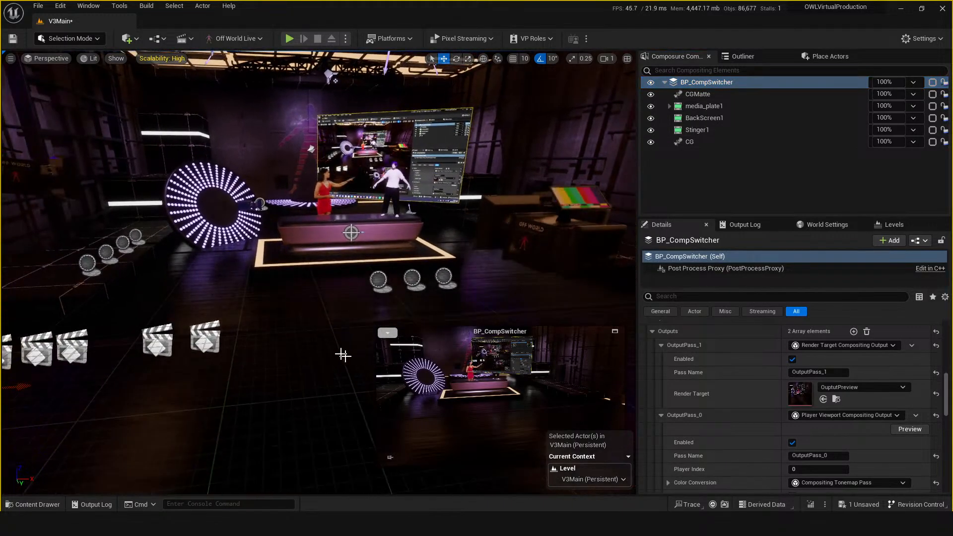
pyautogui.moveTo(343, 355); pyautogui.dragTo(325, 333)
pyautogui.hotkey('ctrl', 's')
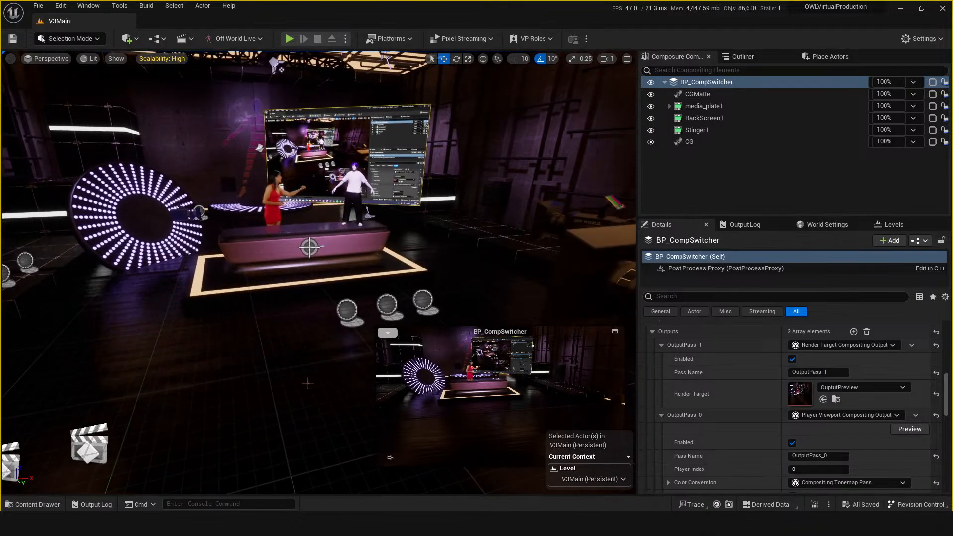
pyautogui.moveTo(307, 382); pyautogui.dragTo(304, 389)
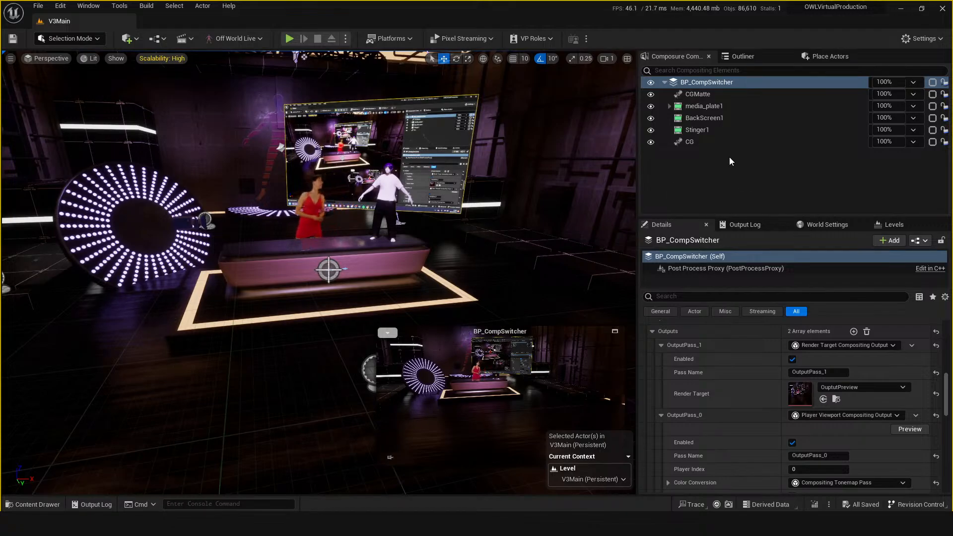
# Step: Inspect the individual previews of CG, CGMatte, media_plate1, BackScreen1, Stinger1 and the Talent element nested under media_plate1
pyautogui.click(687, 141)
pyautogui.click(703, 95)
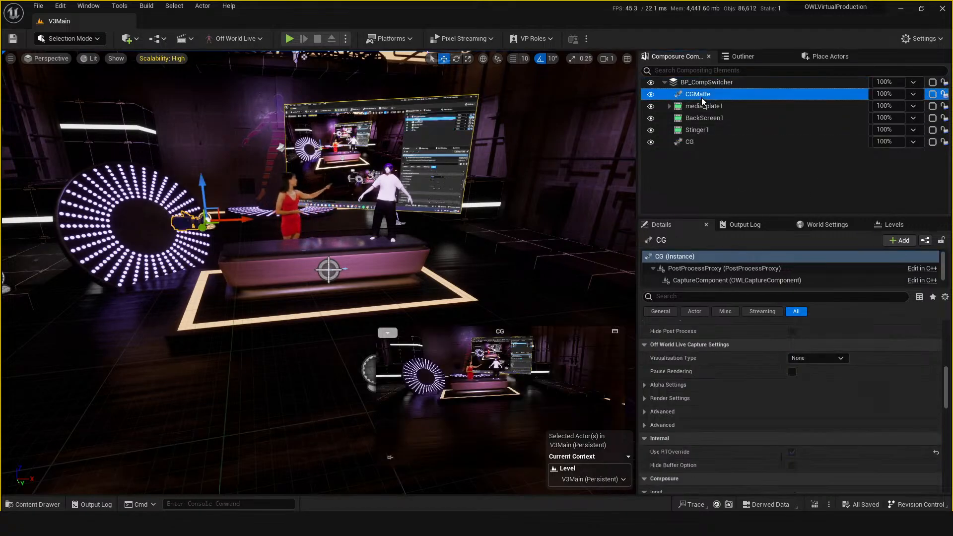
pyautogui.click(696, 107)
pyautogui.click(703, 121)
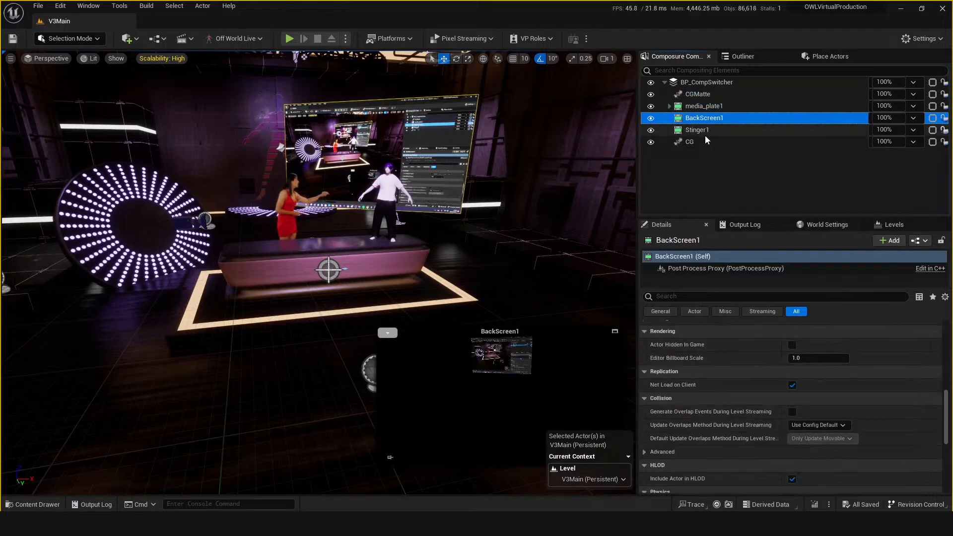
pyautogui.click(704, 131)
pyautogui.click(692, 142)
pyautogui.click(690, 104)
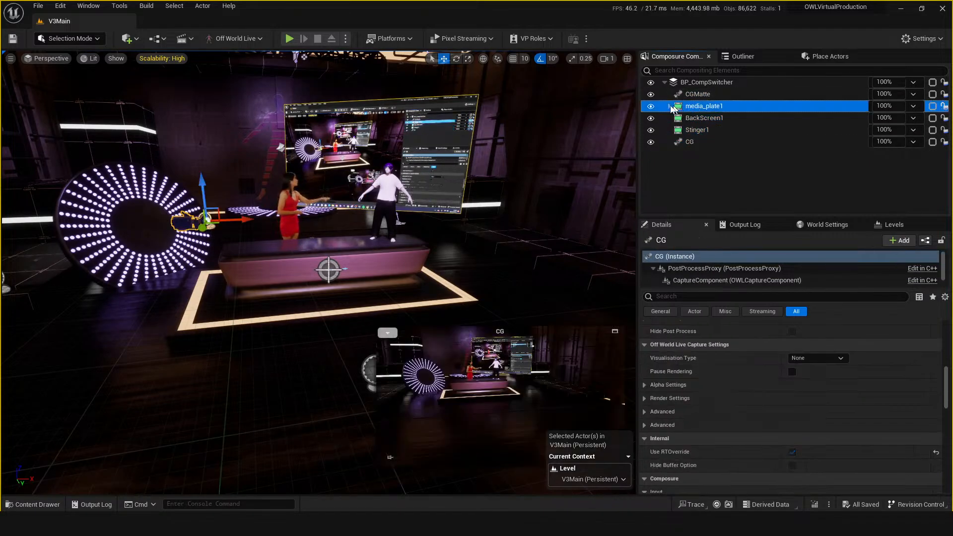
pyautogui.click(669, 106)
pyautogui.click(697, 119)
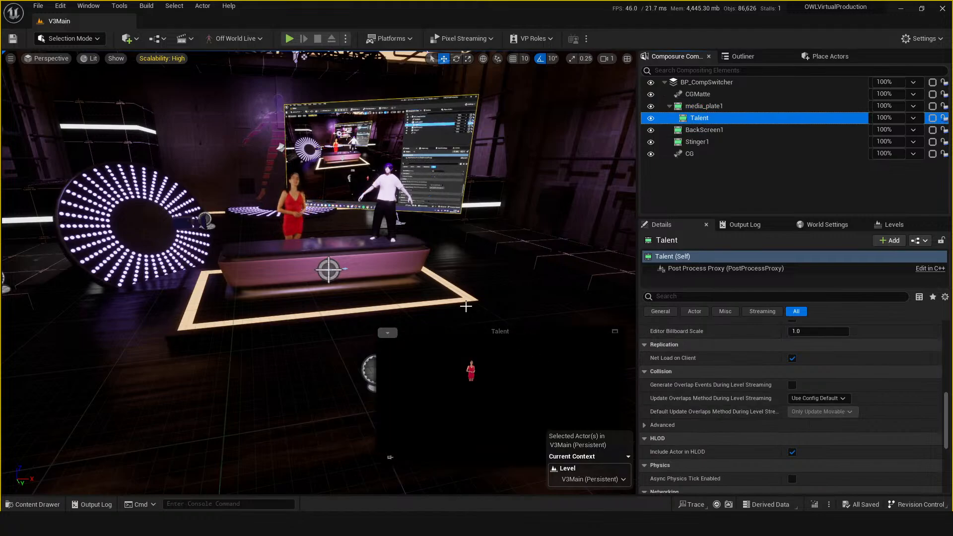
# Step: Bring up the project's content folders and look over the top-level folders, including V3_MainOld and V3Main
pyautogui.click(451, 374)
pyautogui.press('e')
pyautogui.hotkey('ctrl', 'space')
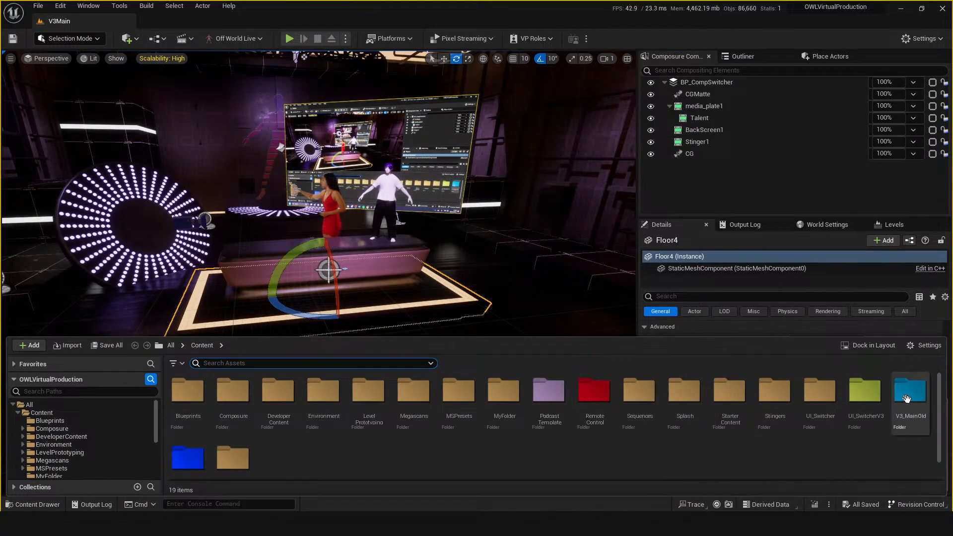
pyautogui.scroll(-1, 908, 402)
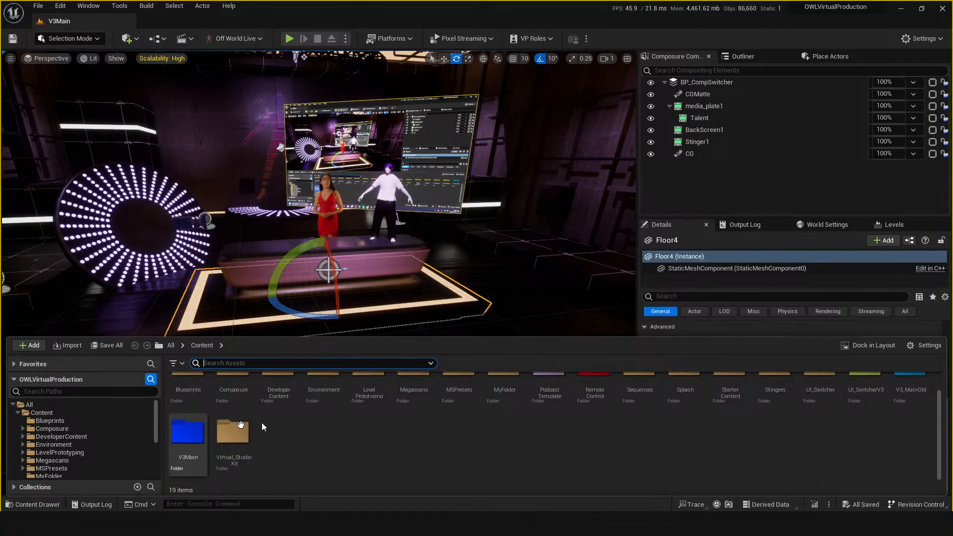
pyautogui.scroll(1, 550, 467)
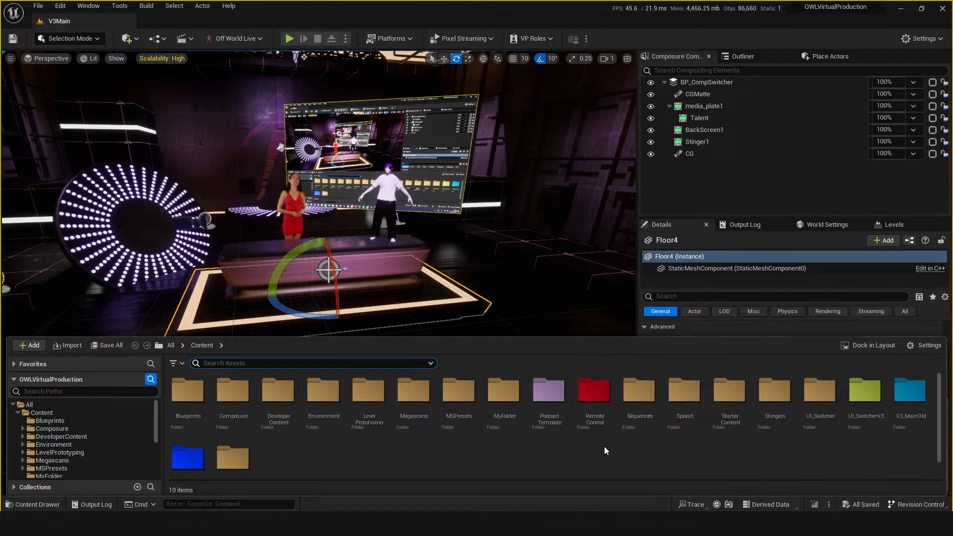
pyautogui.scroll(-1, 599, 451)
pyautogui.scroll(-1, 573, 447)
pyautogui.scroll(1, 574, 442)
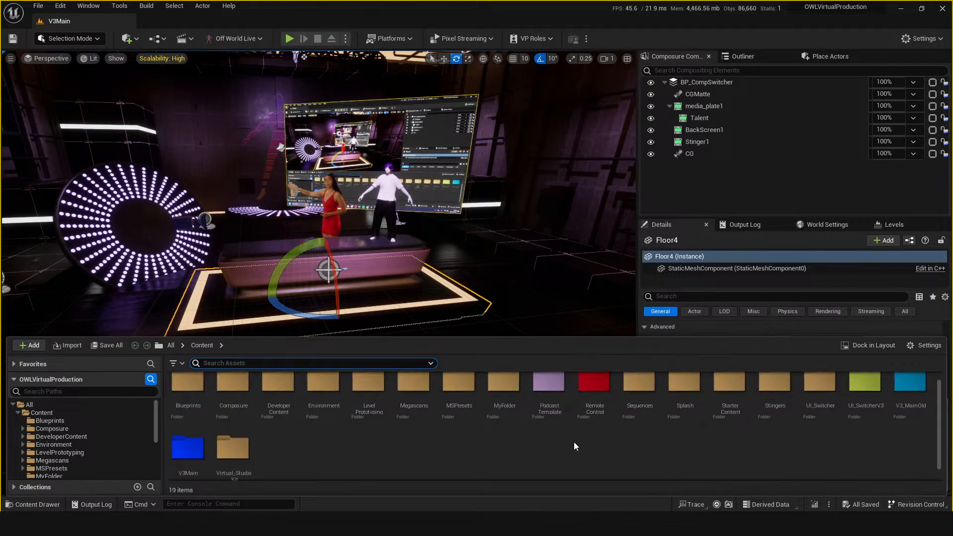
# Step: Show BP_CompSwitcher's composite preview in a separate window, compare it with the studio set, and move the window out of the way
pyautogui.click(719, 81)
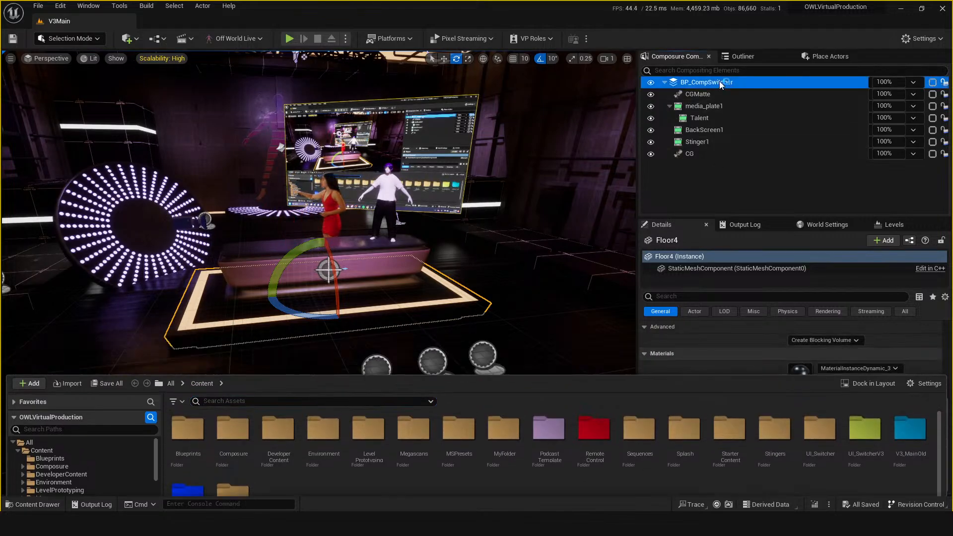
pyautogui.moveTo(474, 278); pyautogui.dragTo(478, 263)
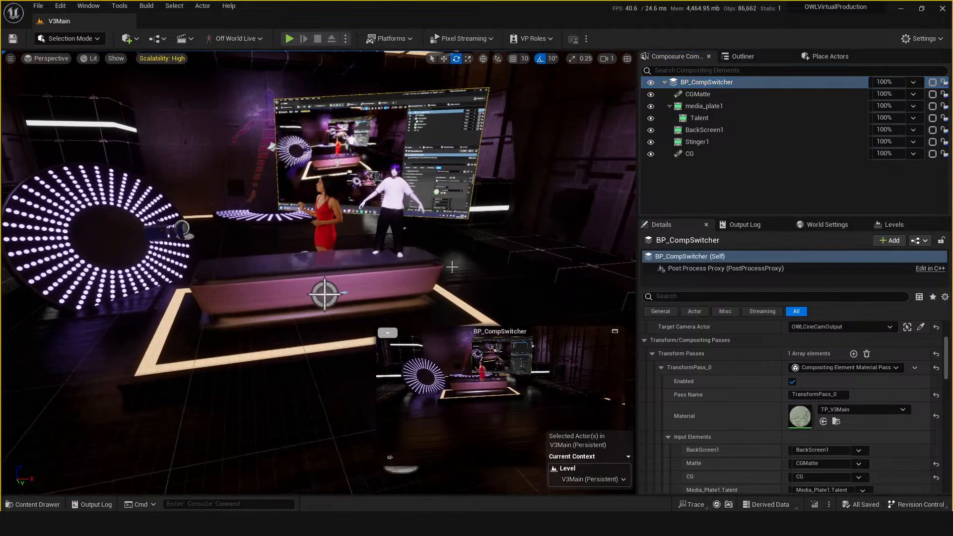
pyautogui.click(615, 331)
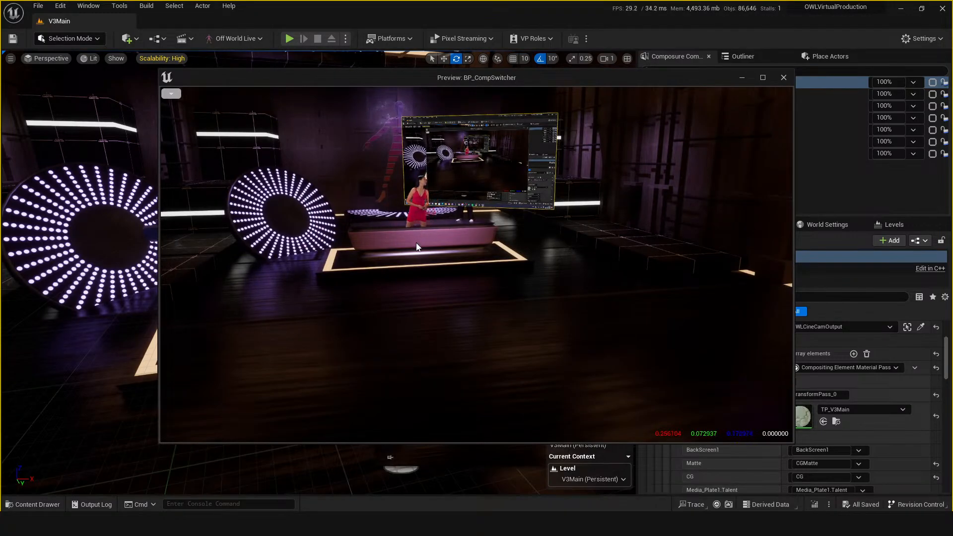
pyautogui.moveTo(103, 355); pyautogui.dragTo(119, 320)
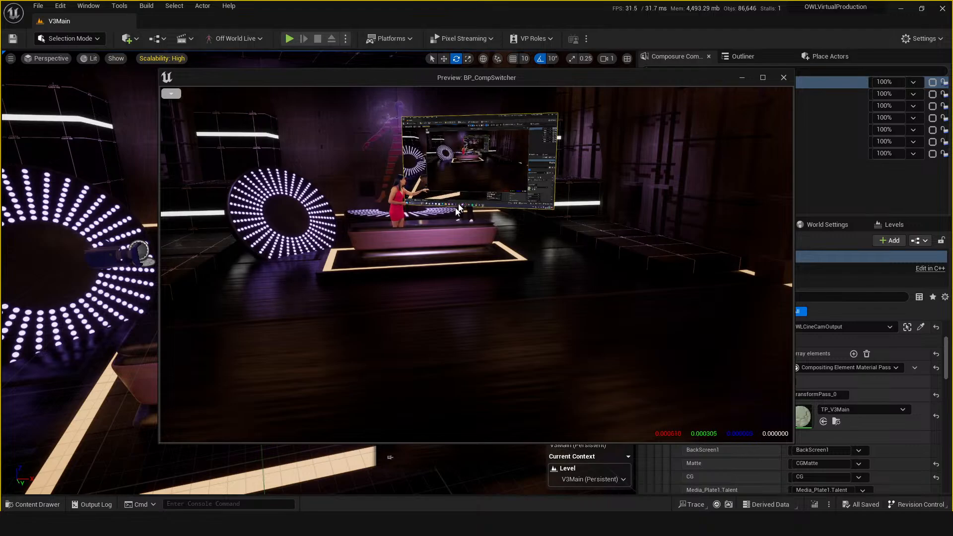
pyautogui.moveTo(667, 80); pyautogui.dragTo(516, 69)
pyautogui.moveTo(344, 64); pyautogui.dragTo(952, 77)
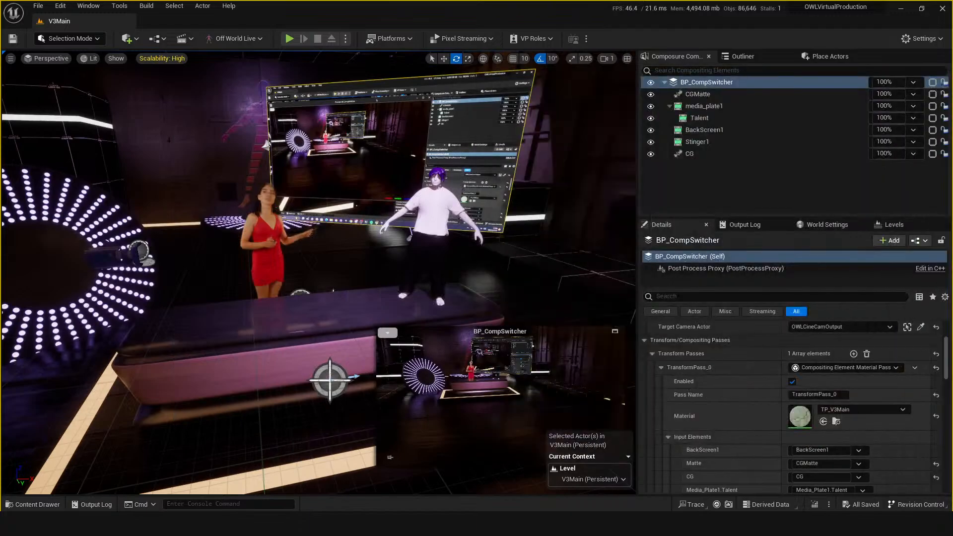
# Step: Inspect CGMatte's preview with the alpha channel shown, and hide alpha again
pyautogui.click(697, 94)
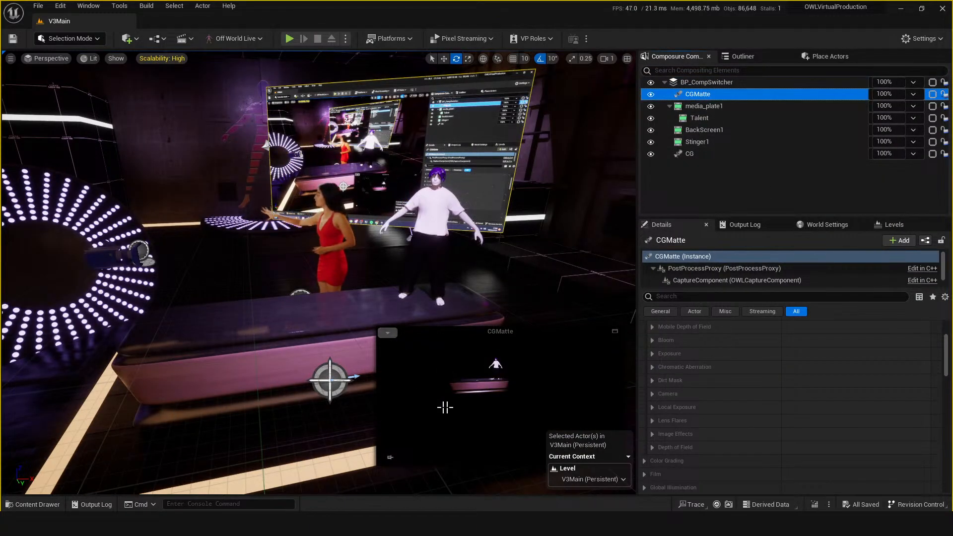
pyautogui.click(388, 332)
pyautogui.click(387, 397)
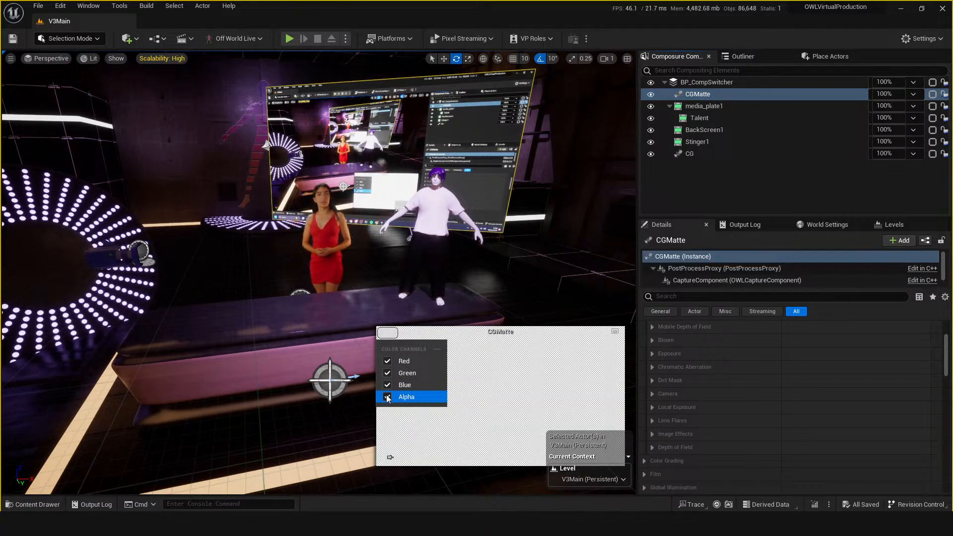
pyautogui.click(388, 396)
pyautogui.click(702, 96)
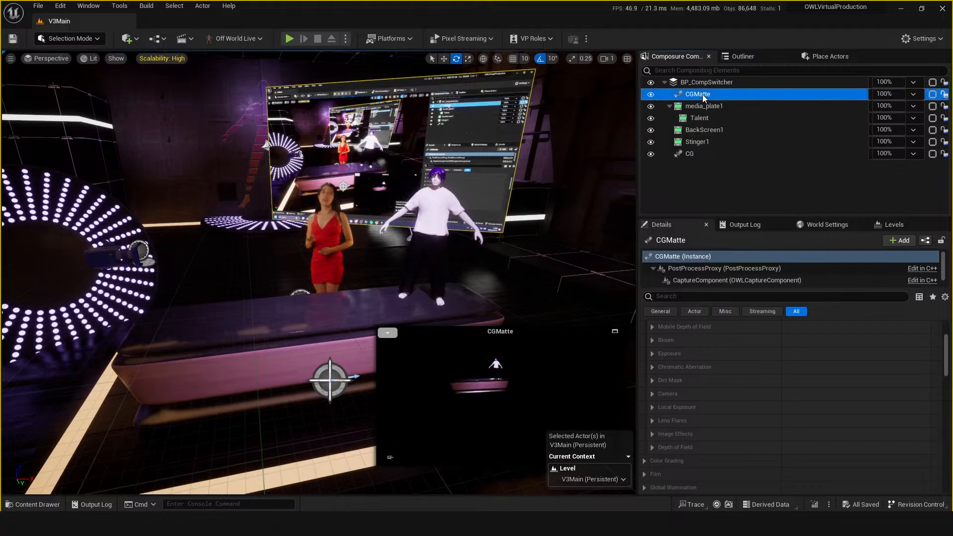
# Step: Look through CGMatte's transform, post process and Off World Live capture settings
pyautogui.scroll(4, 700, 393)
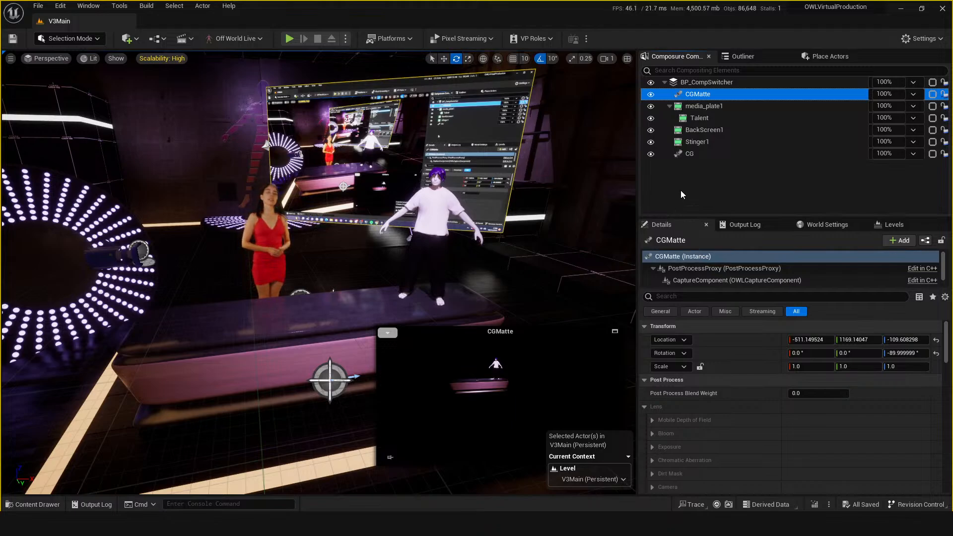
pyautogui.scroll(-4, 700, 399)
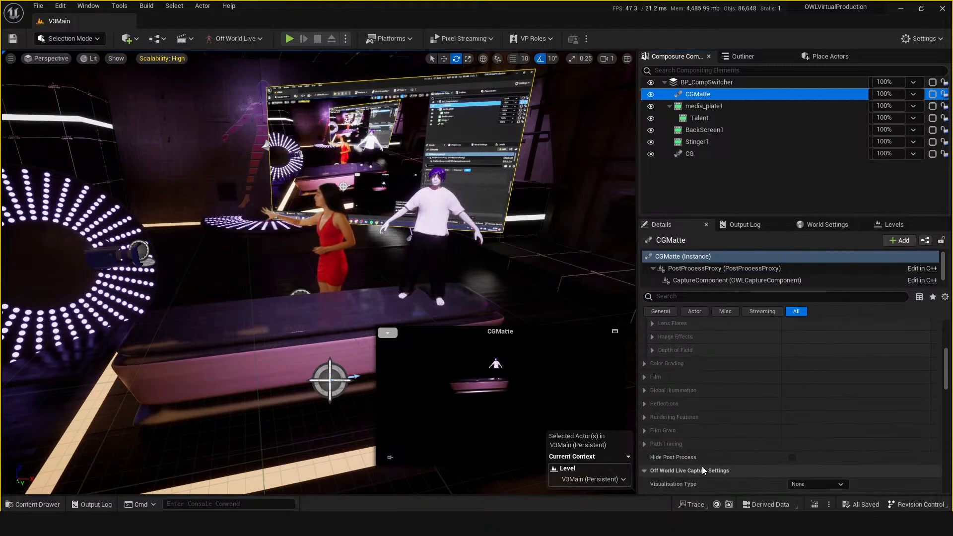
pyautogui.scroll(-1, 703, 471)
pyautogui.scroll(5, 703, 471)
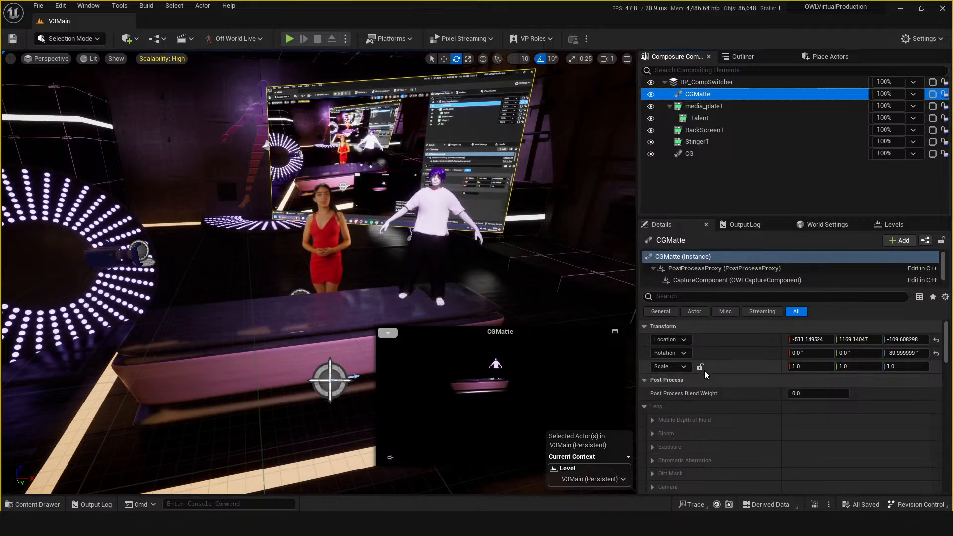
pyautogui.scroll(-2, 705, 374)
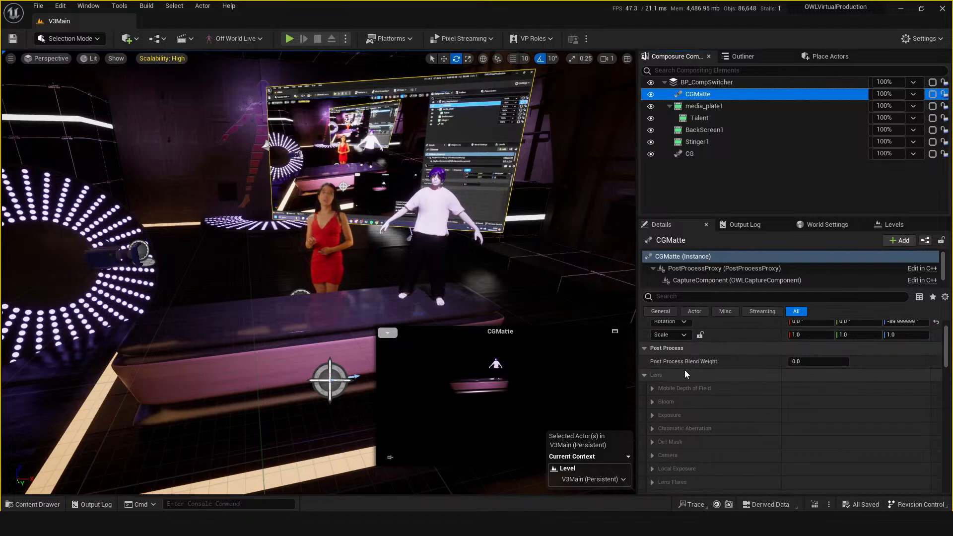
pyautogui.scroll(-7, 690, 369)
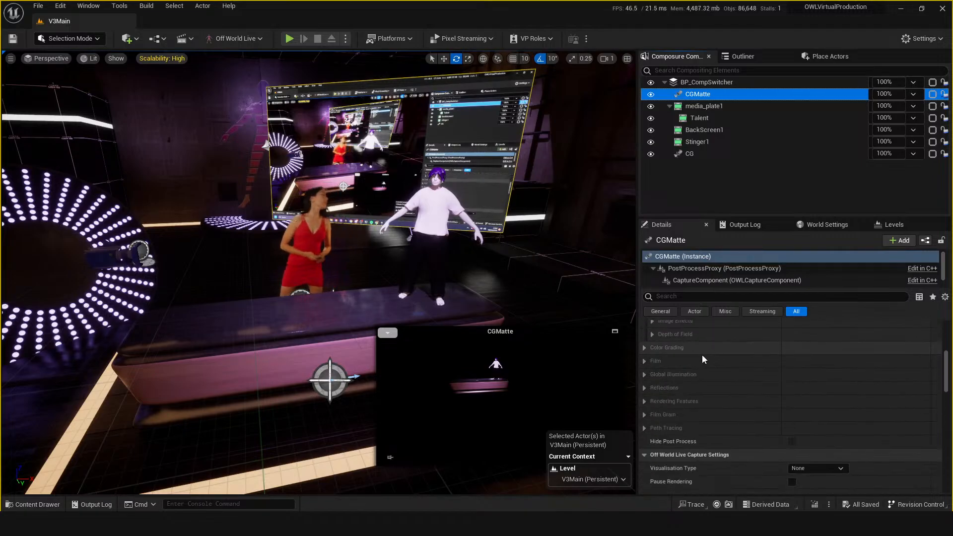
pyautogui.scroll(-3, 702, 359)
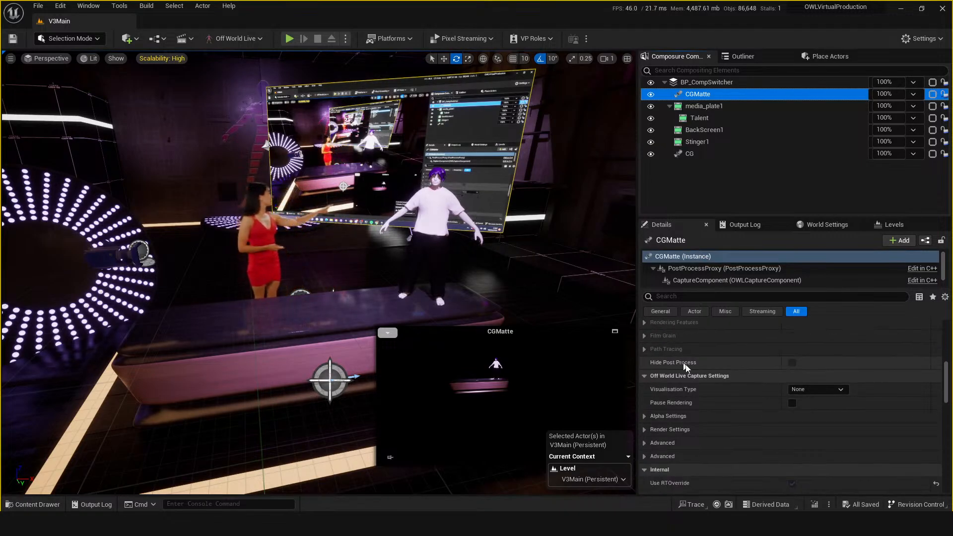
pyautogui.scroll(12, 685, 368)
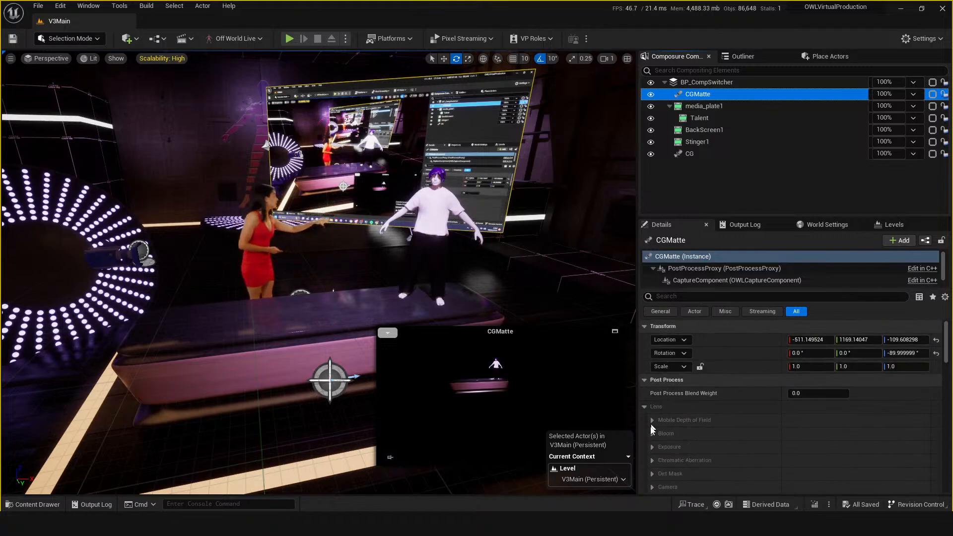
# Step: Collapse CGMatte's Post Process and Off World Live Capture Settings sections and expand its first Capture Actors entry
pyautogui.scroll(-1, 652, 422)
pyautogui.click(651, 348)
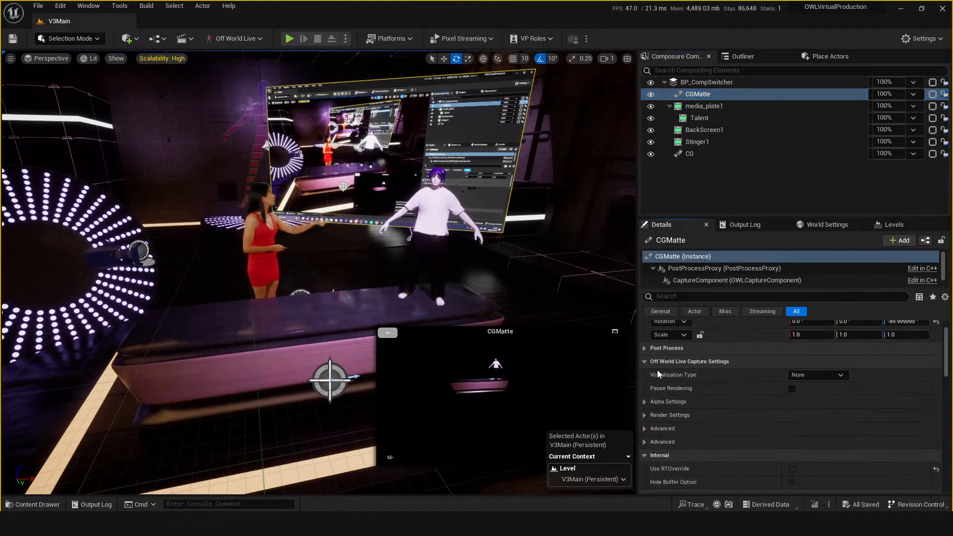
pyautogui.click(644, 361)
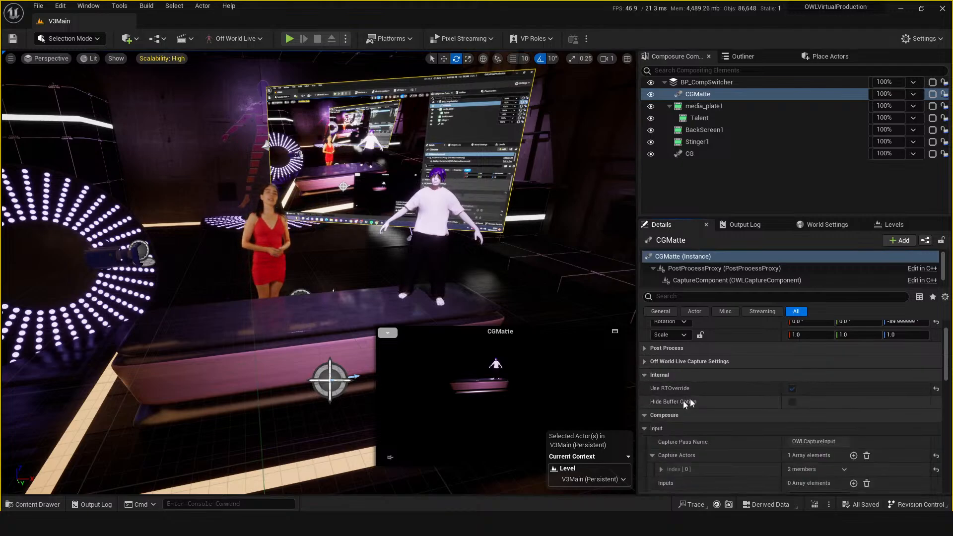
pyautogui.scroll(-2, 682, 426)
pyautogui.click(662, 422)
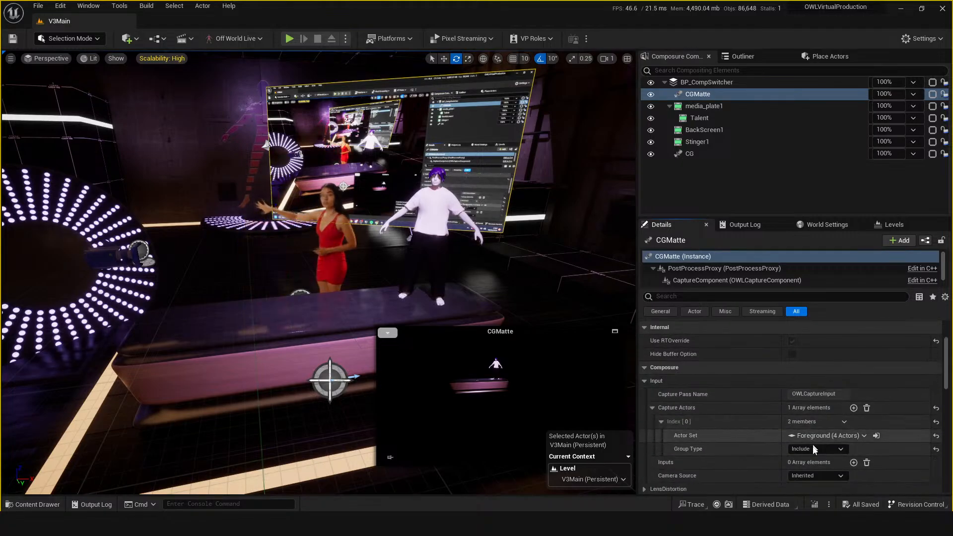
# Step: Check the existing layers available as CGMatte's actor set and choose Foreground
pyautogui.click(833, 439)
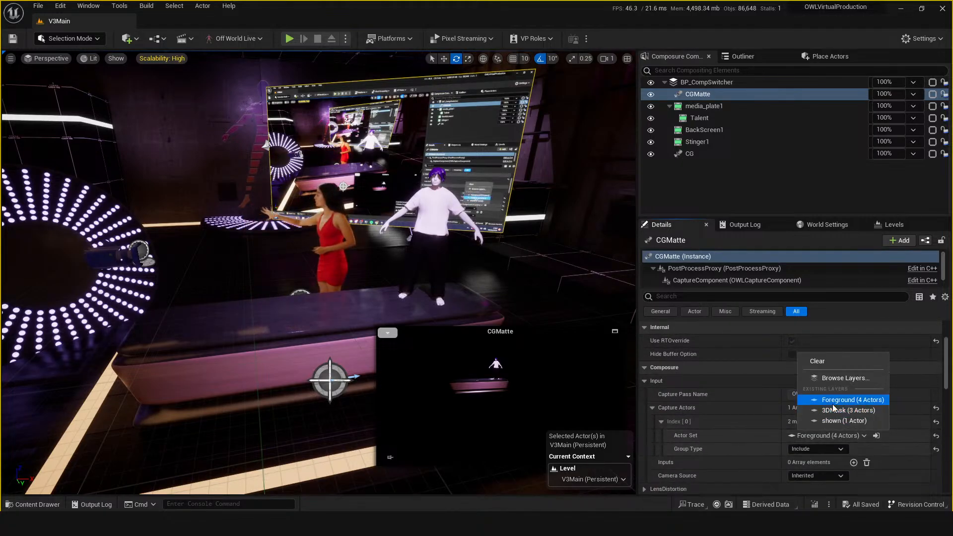
pyautogui.click(824, 425)
pyautogui.click(825, 435)
pyautogui.click(824, 394)
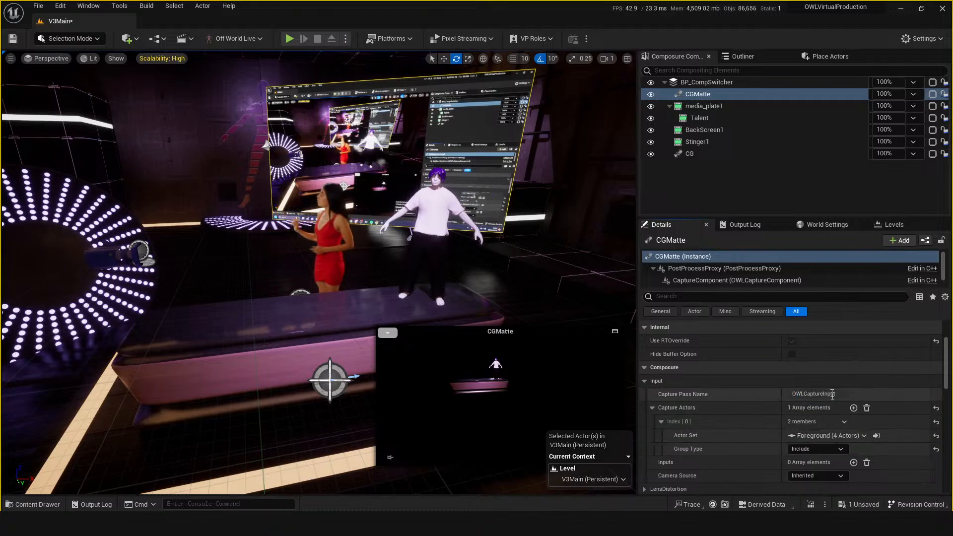
# Step: Recheck how the Foreground capture looks with the alpha channel switched on and off in CGMatte's preview
pyautogui.click(387, 332)
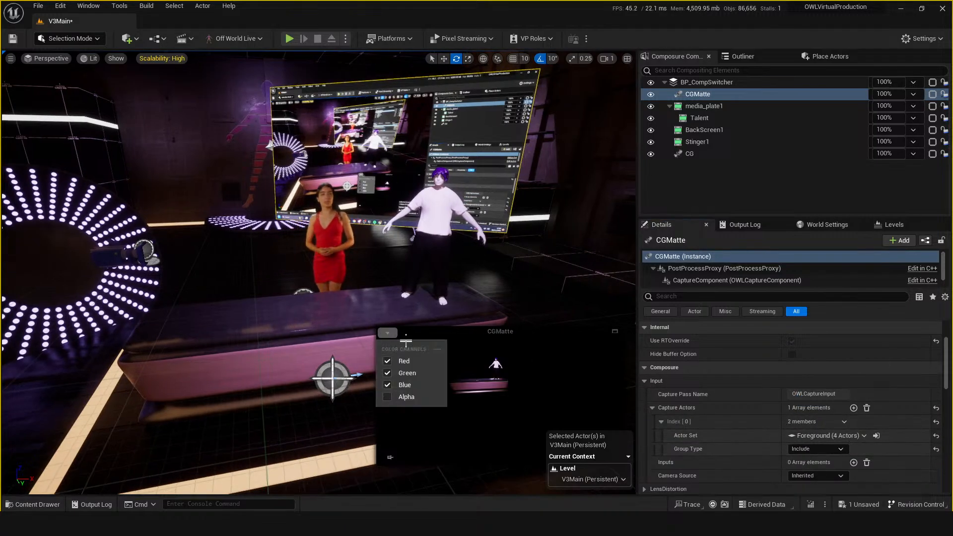
pyautogui.click(391, 398)
pyautogui.click(390, 397)
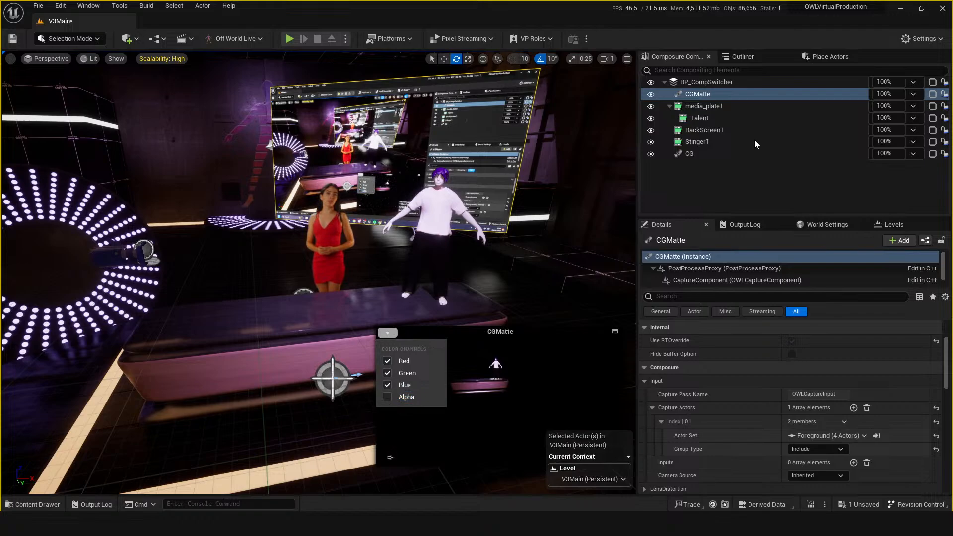
# Step: Add a new layer element of type OWLCGMatte under BP_CompSwitcher
pyautogui.rightClick(704, 81)
pyautogui.click(743, 123)
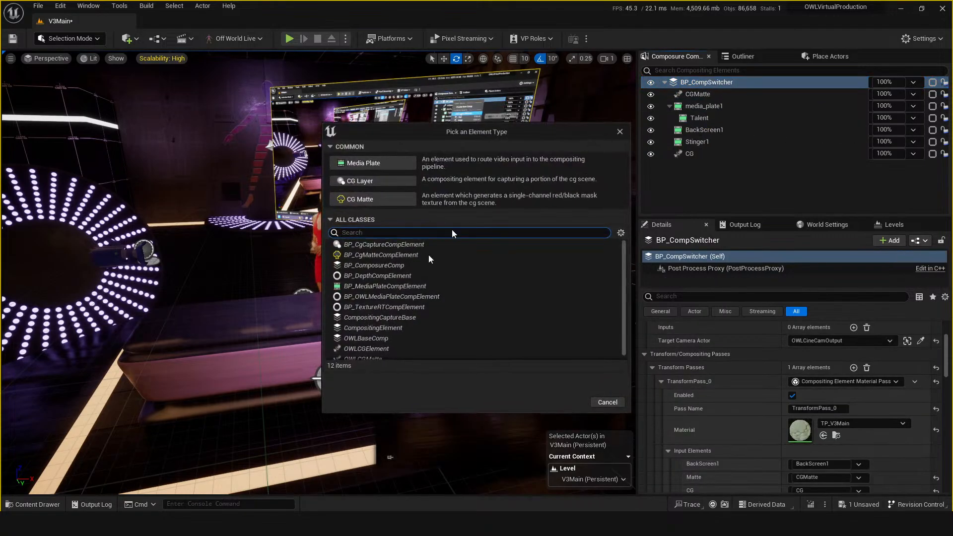
pyautogui.scroll(-1, 385, 331)
pyautogui.click(368, 354)
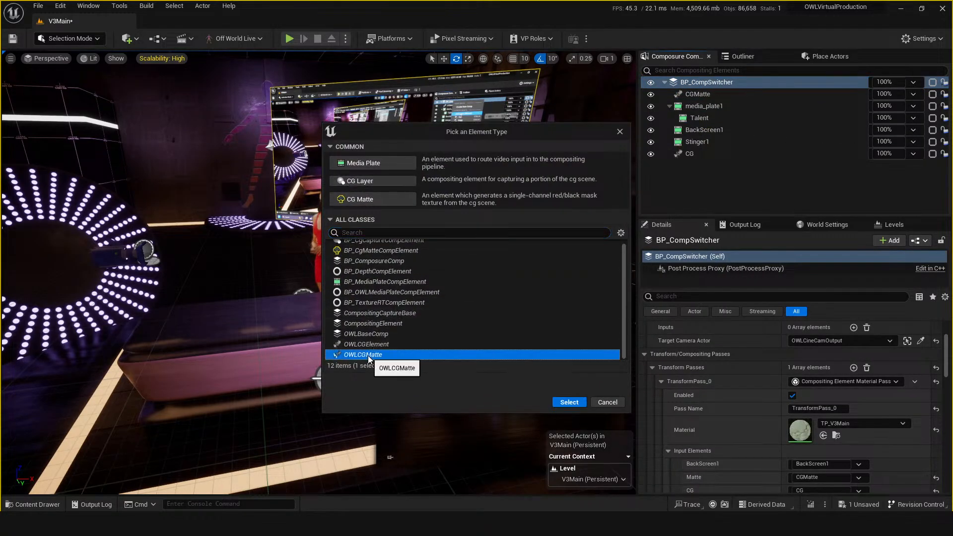
pyautogui.click(566, 403)
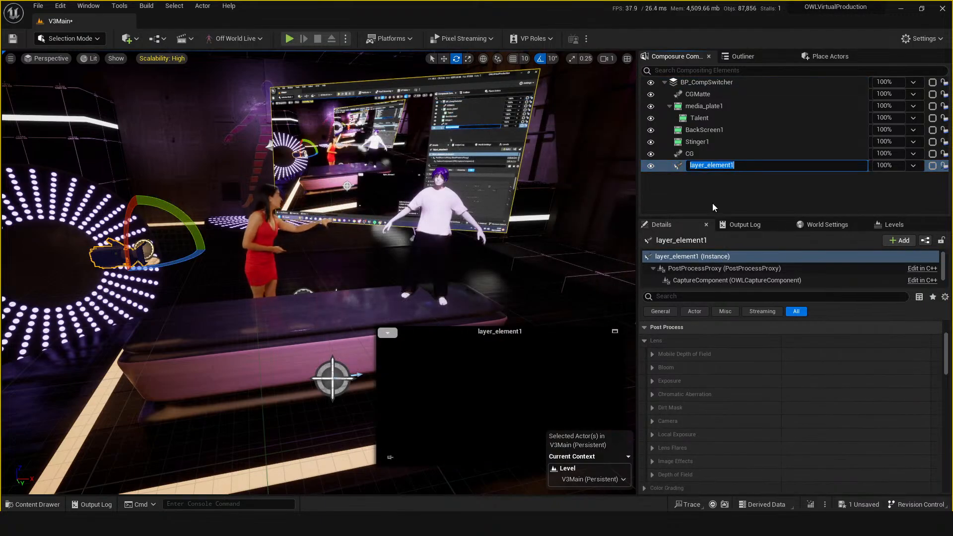
# Step: Name the new layer element CGMatte2 and save the level
pyautogui.write('CGMN')
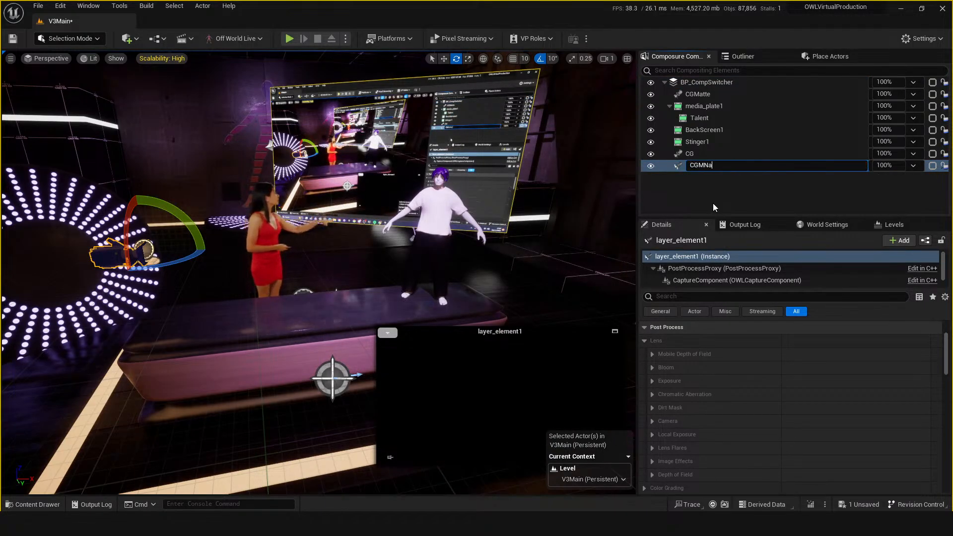
pyautogui.write('a')
pyautogui.press('BackSpace')
pyautogui.press('BackSpace')
pyautogui.press('BackSpace')
pyautogui.write('Matt')
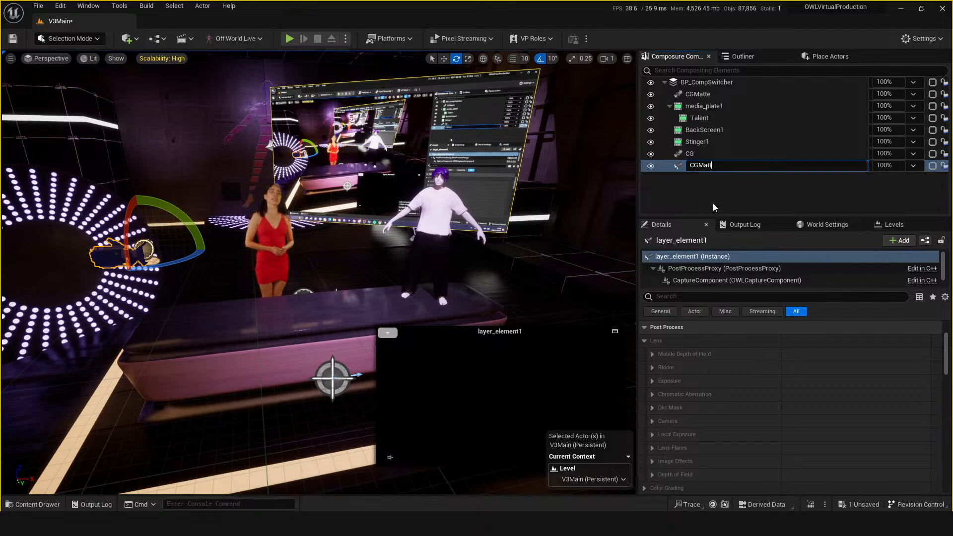
pyautogui.write('e2')
pyautogui.press('Return')
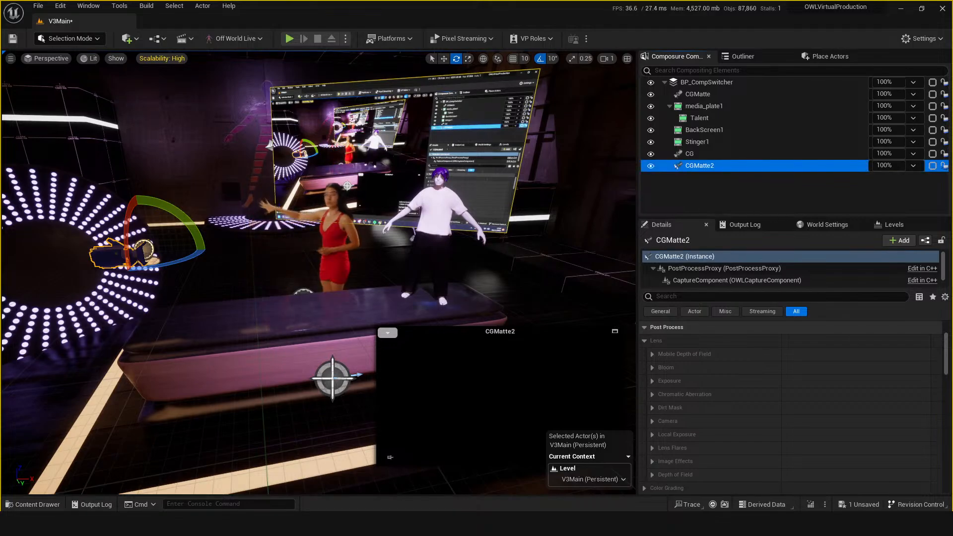
pyautogui.hotkey('ctrl', 's')
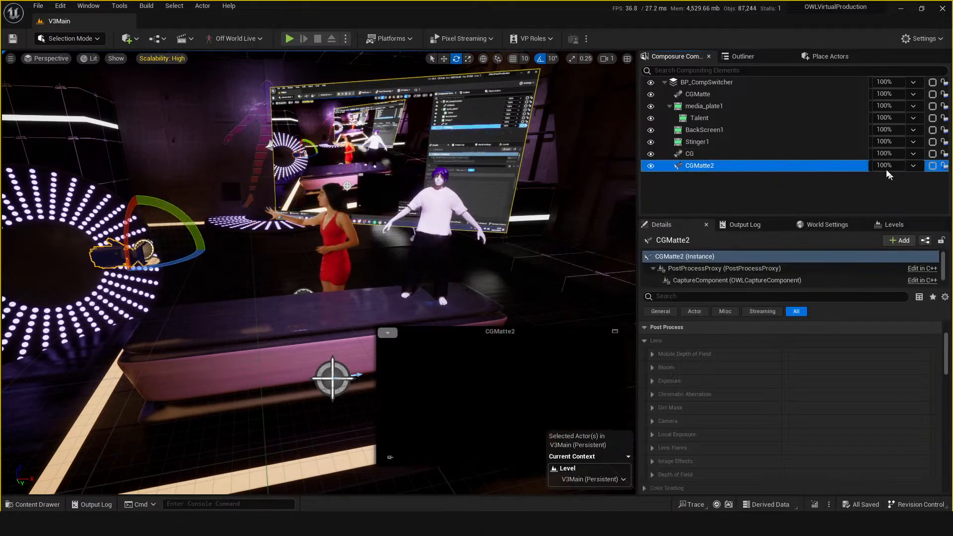
# Step: Add a Capture Actors entry to CGMatte2 and set its actor set to Foreground
pyautogui.scroll(-10, 705, 403)
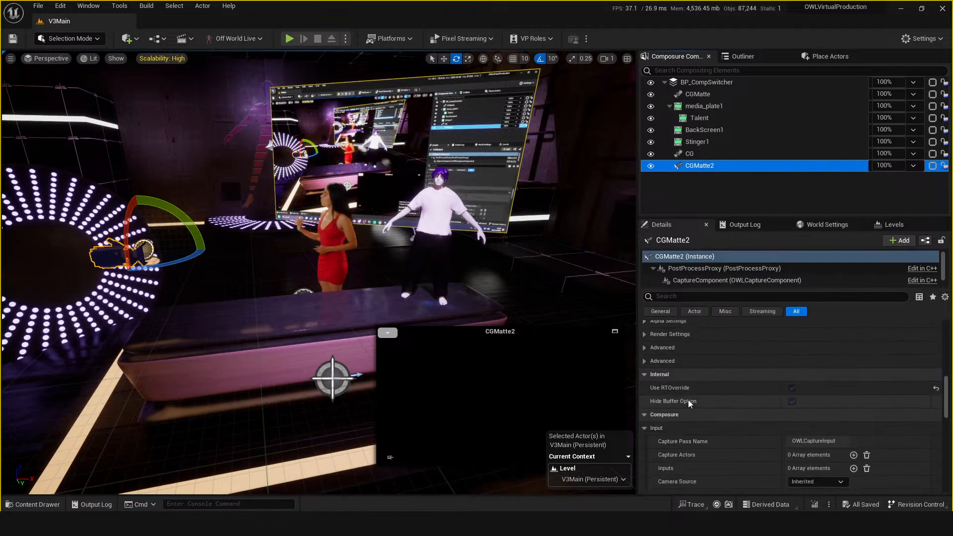
pyautogui.click(854, 455)
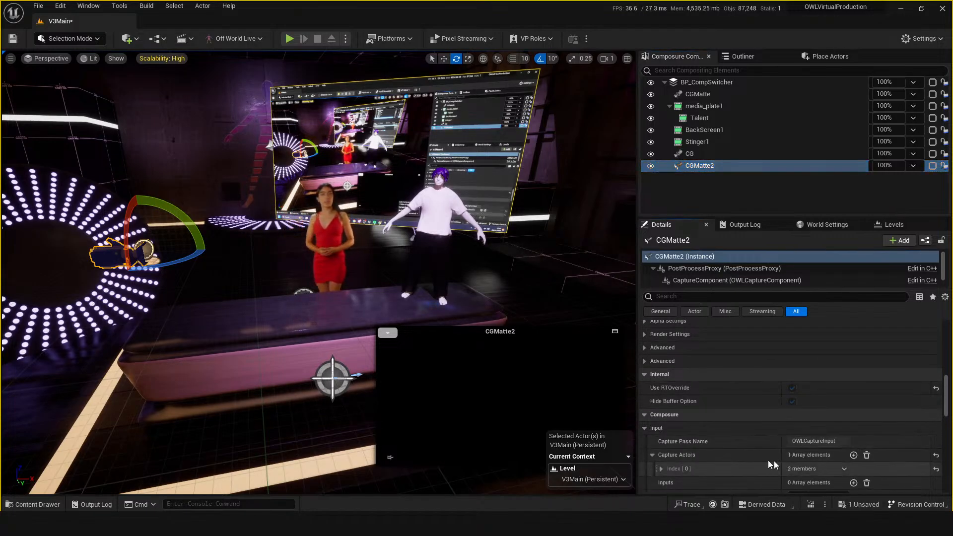
pyautogui.click(772, 467)
pyautogui.scroll(-2, 775, 457)
pyautogui.click(818, 435)
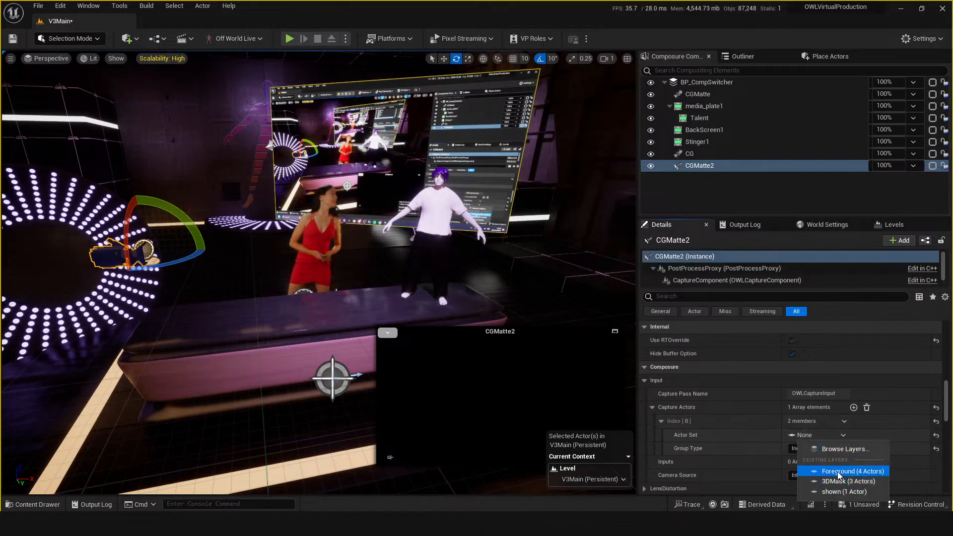
pyautogui.click(836, 470)
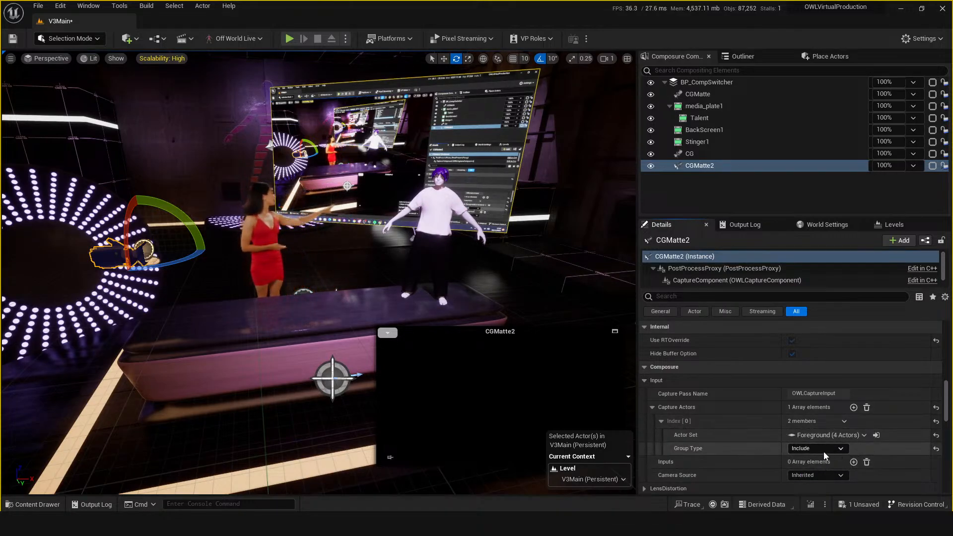
# Step: Try the Exclude group type on CGMatte2's Foreground capture entry and return it to Include
pyautogui.click(805, 450)
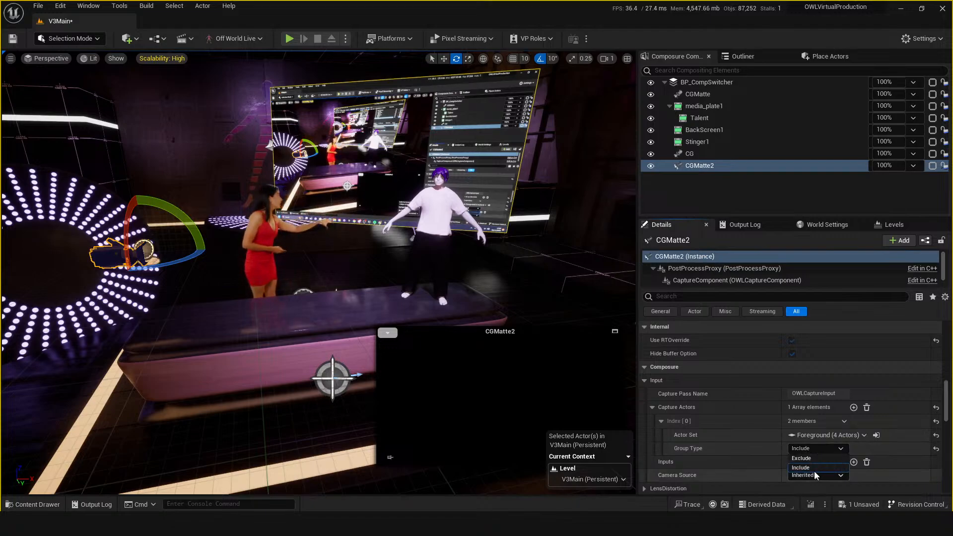
pyautogui.click(800, 458)
pyautogui.click(809, 449)
pyautogui.click(805, 469)
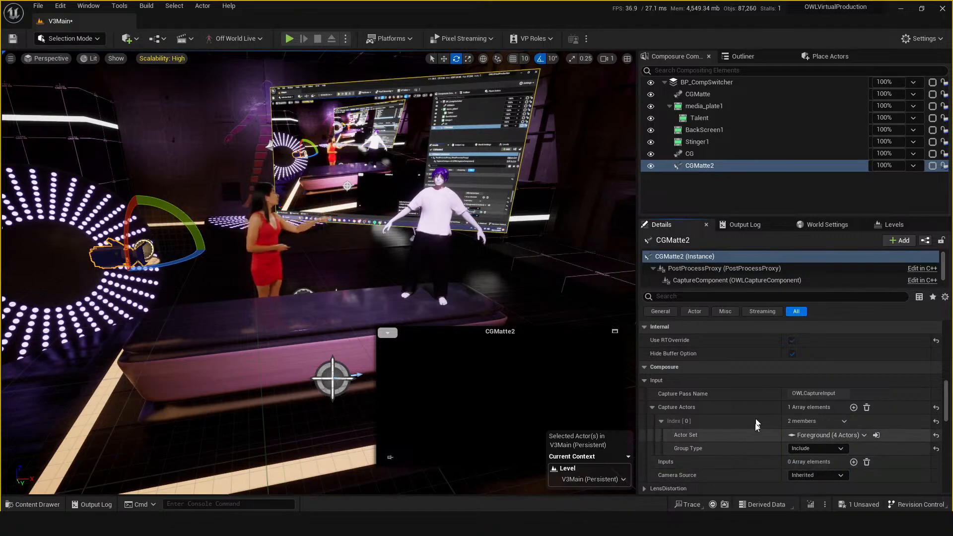
# Step: Pilot the OWLCineCamOutput camera in the viewport, move it closer to the desk, and save the level
pyautogui.click(39, 59)
pyautogui.click(74, 210)
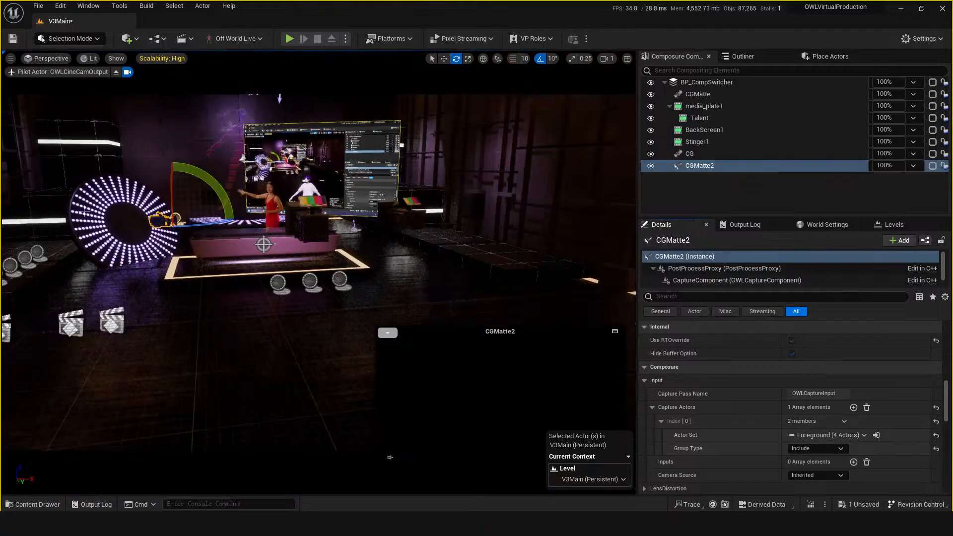
pyautogui.moveTo(310, 331); pyautogui.dragTo(310, 277)
pyautogui.hotkey('ctrl', 's')
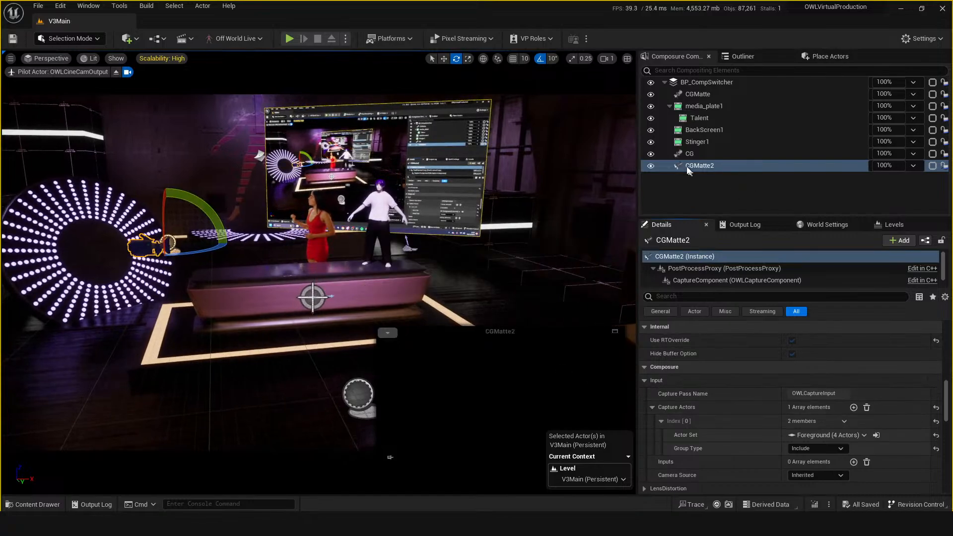
# Step: Try the 3DMask and shown layers as CGMatte2's actor set and return it to Foreground
pyautogui.click(775, 153)
pyautogui.click(776, 165)
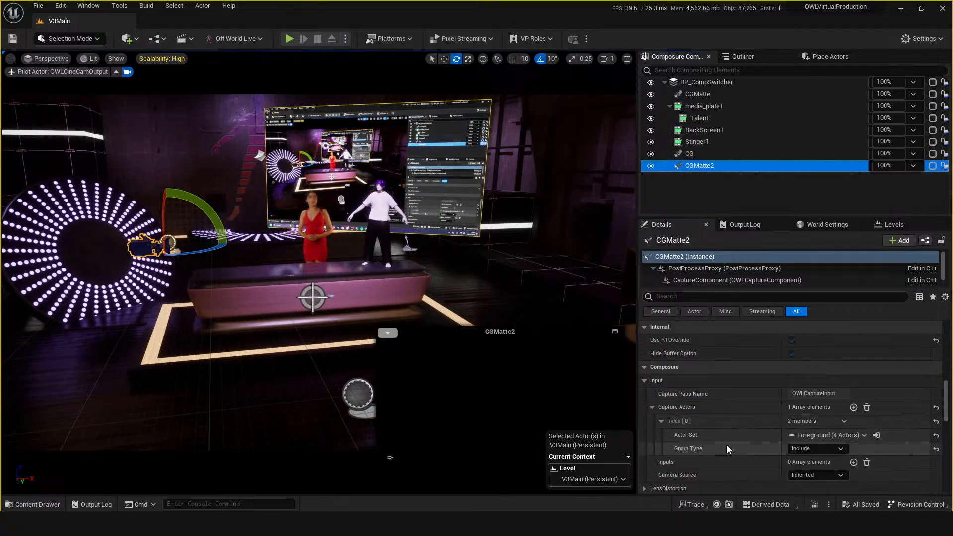
pyautogui.click(825, 439)
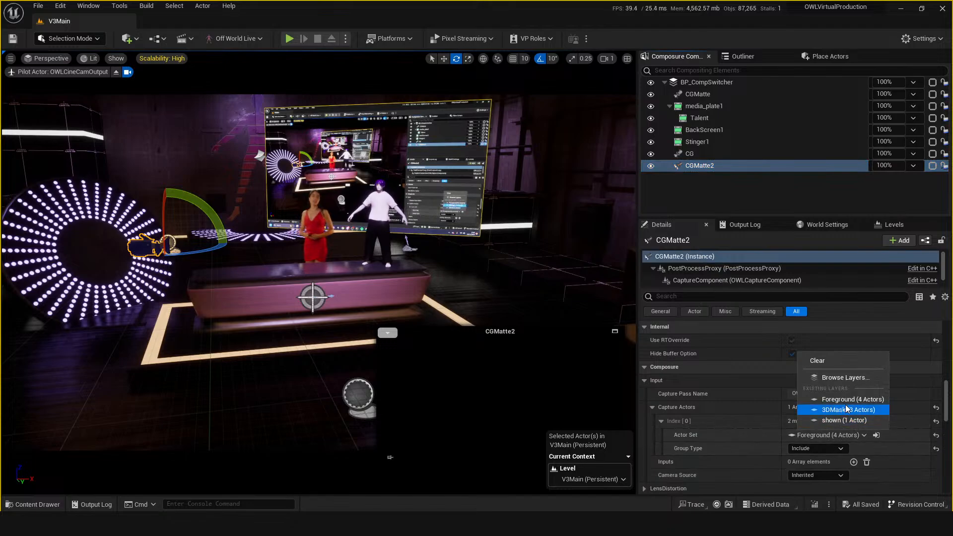
pyautogui.click(820, 426)
pyautogui.click(822, 434)
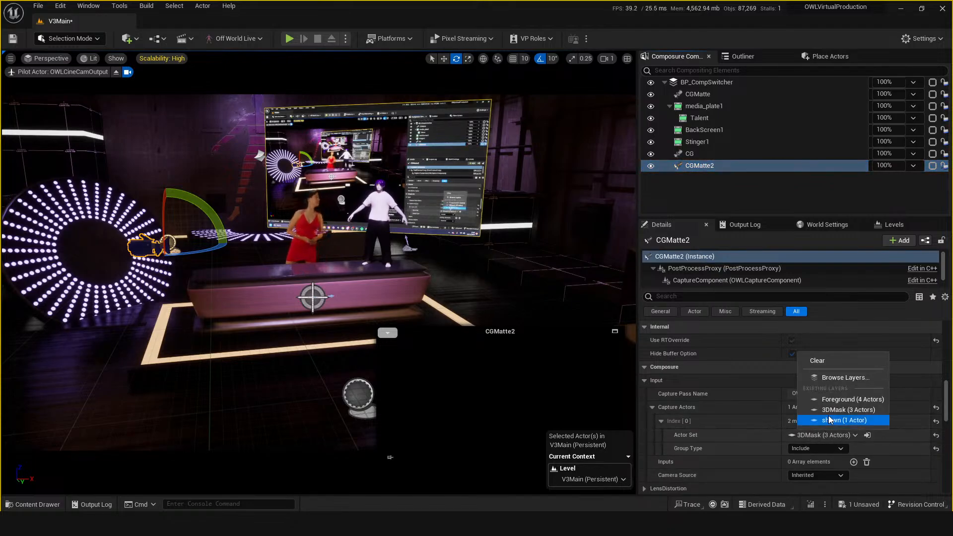
pyautogui.click(843, 420)
pyautogui.click(821, 435)
pyautogui.click(834, 399)
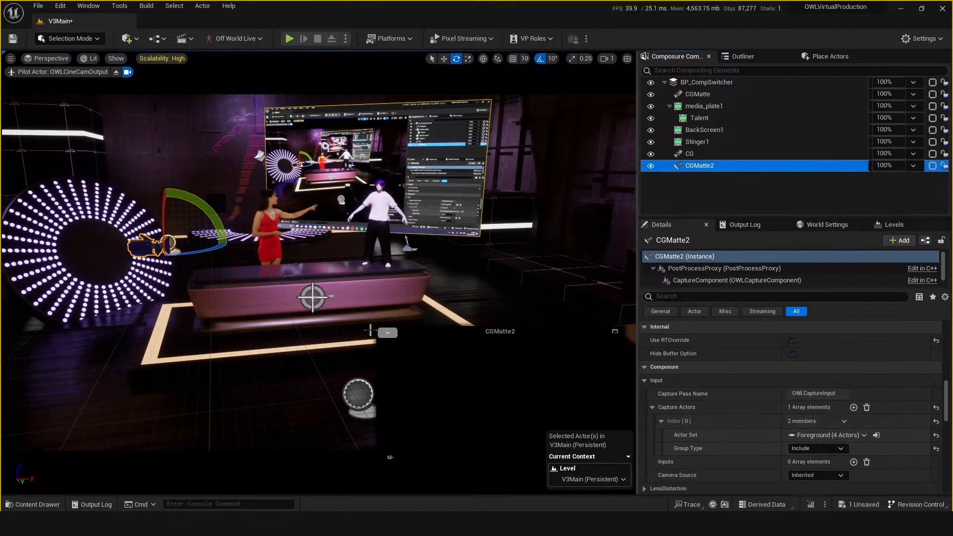
# Step: Compare CGMatte2's preview with the alpha channel switched on and off
pyautogui.click(387, 333)
pyautogui.click(388, 397)
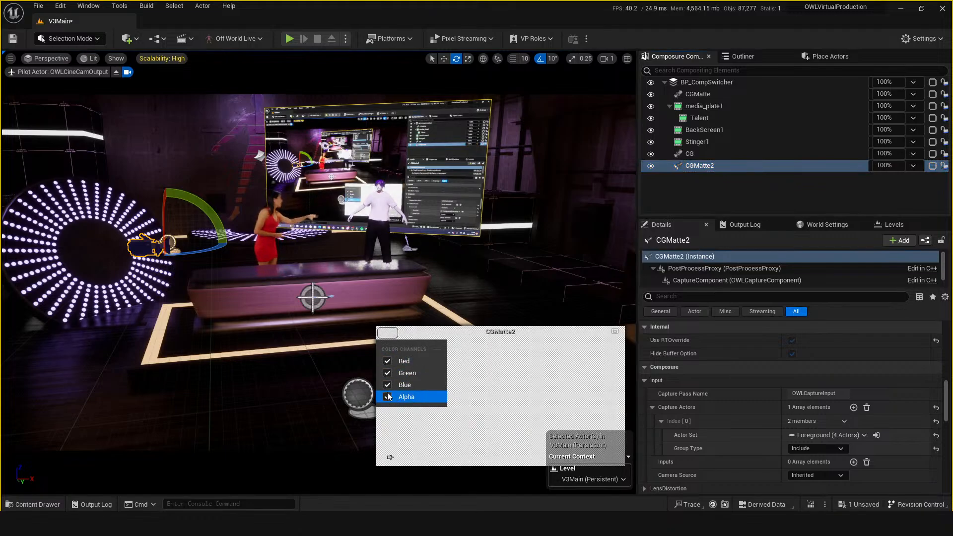
pyautogui.click(388, 397)
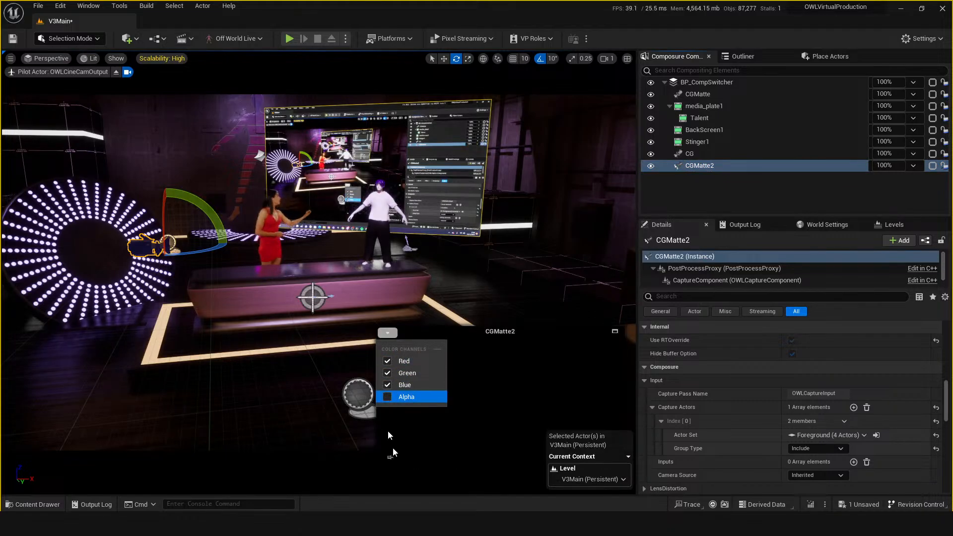
pyautogui.click(715, 435)
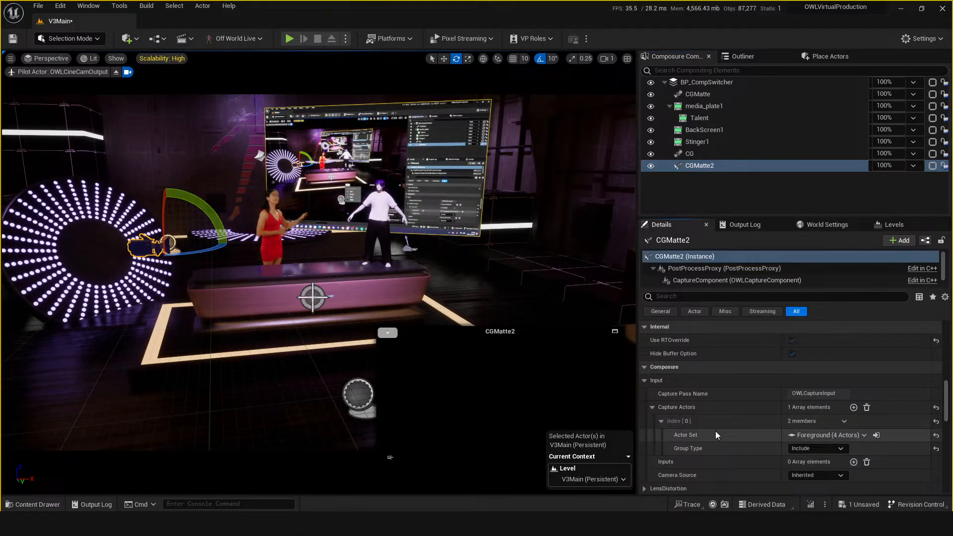
# Step: Add a new layer element of type OWLCGElement under BP_CompSwitcher
pyautogui.click(698, 180)
pyautogui.click(701, 166)
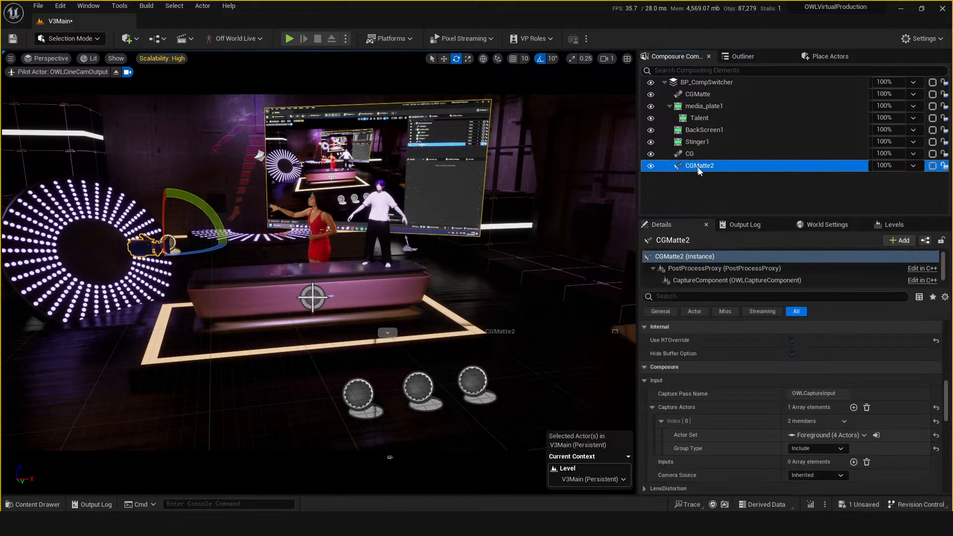
pyautogui.click(688, 84)
pyautogui.rightClick(688, 89)
pyautogui.click(733, 128)
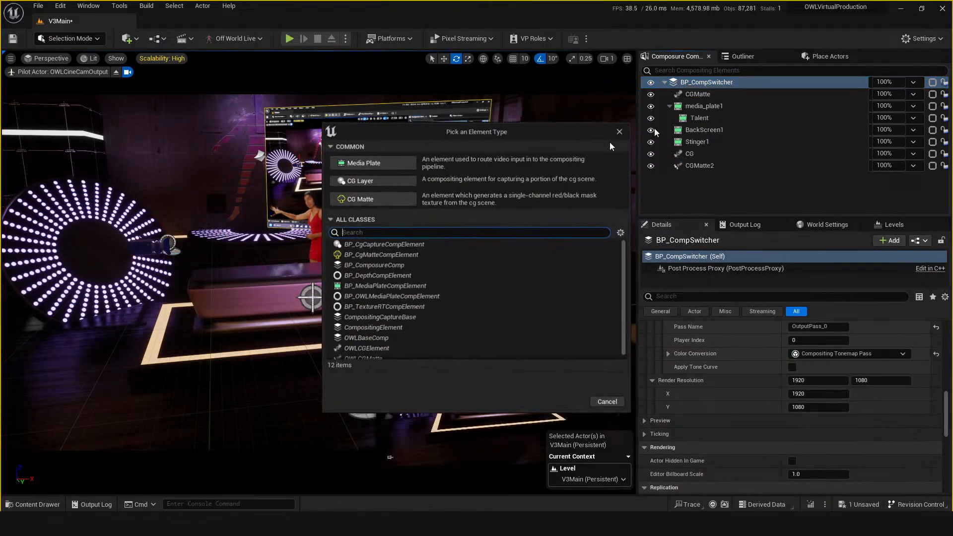
pyautogui.scroll(-1, 404, 305)
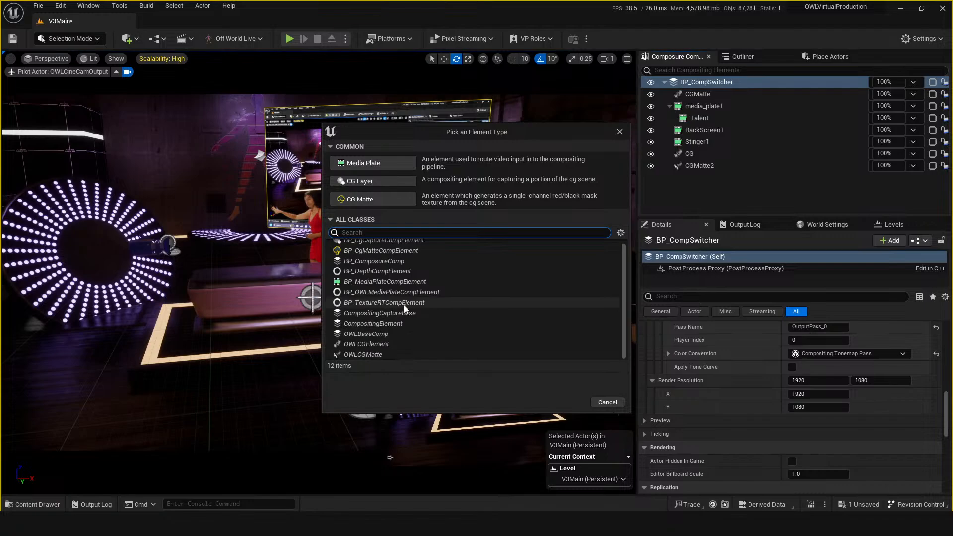
pyautogui.click(371, 346)
pyautogui.click(568, 402)
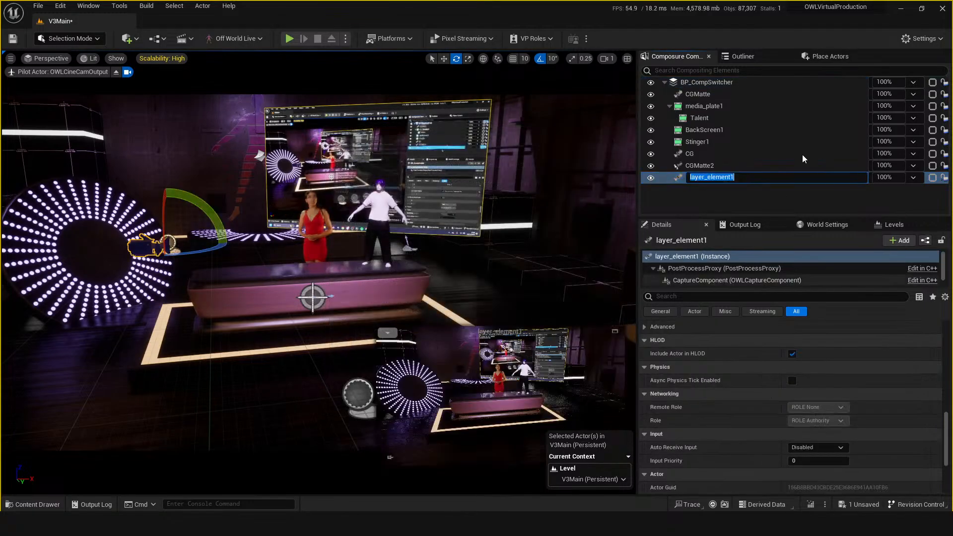
# Step: Name the new layer element CGMatte3 and save the level
pyautogui.write('CGMa')
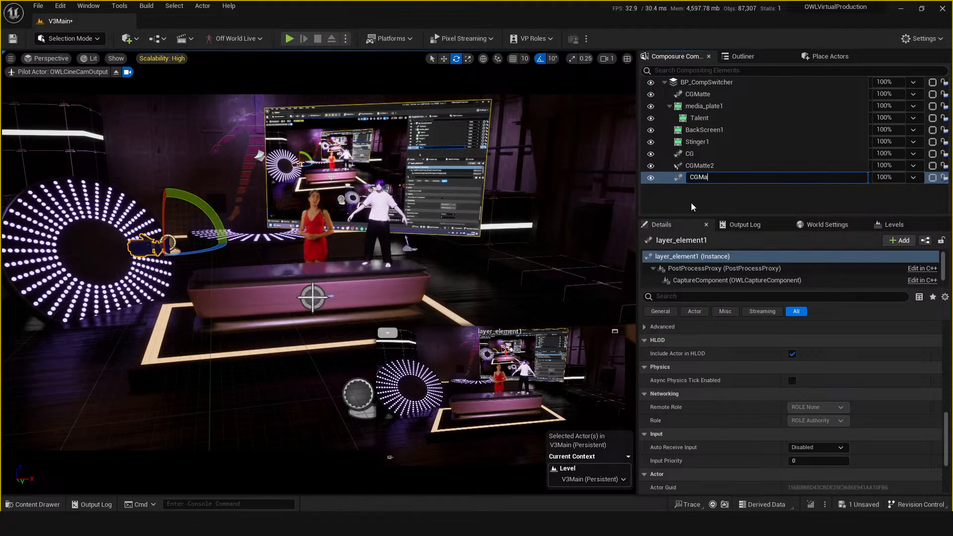
pyautogui.write('tte3')
pyautogui.press('Return')
pyautogui.hotkey('ctrl', 's')
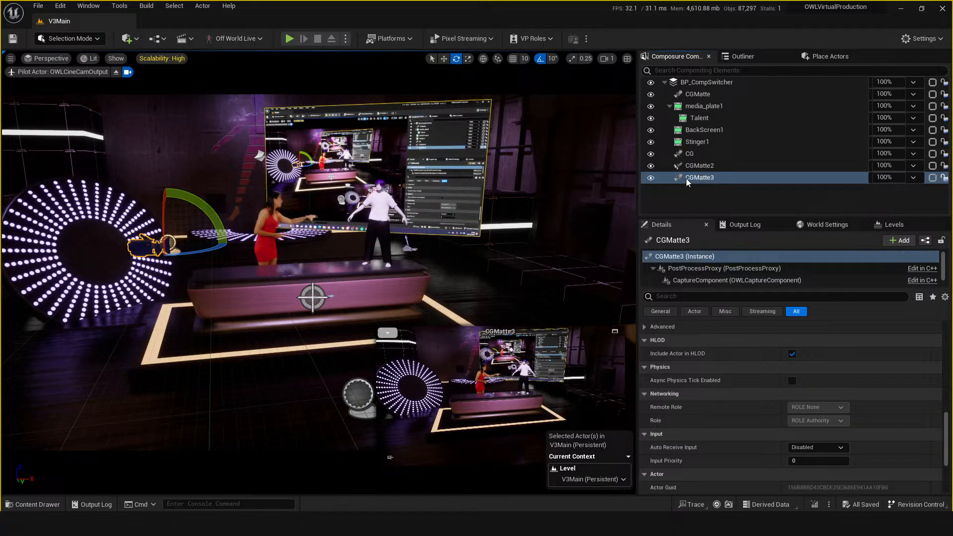
# Step: Add a Capture Actors entry to CGMatte3 and set its actor set to Foreground
pyautogui.scroll(-2, 672, 349)
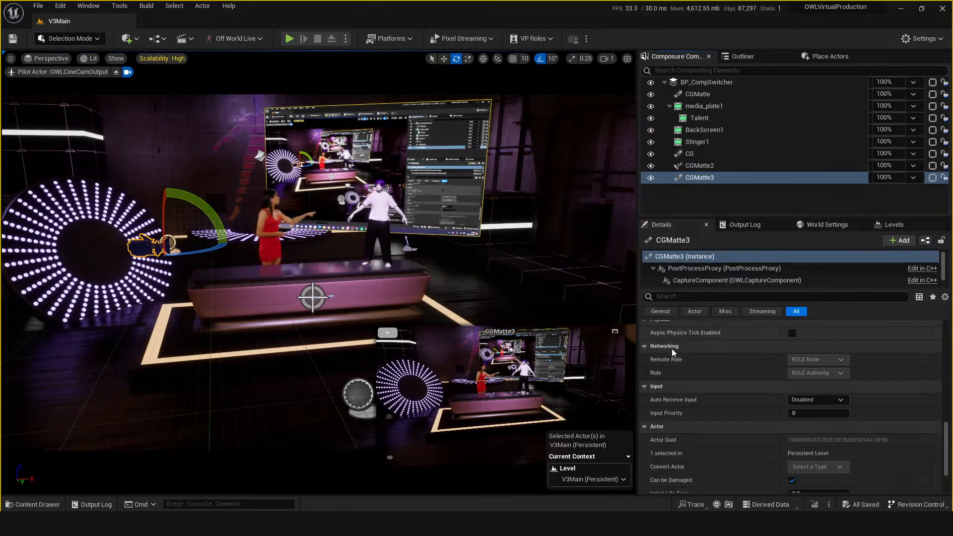
pyautogui.scroll(4, 672, 352)
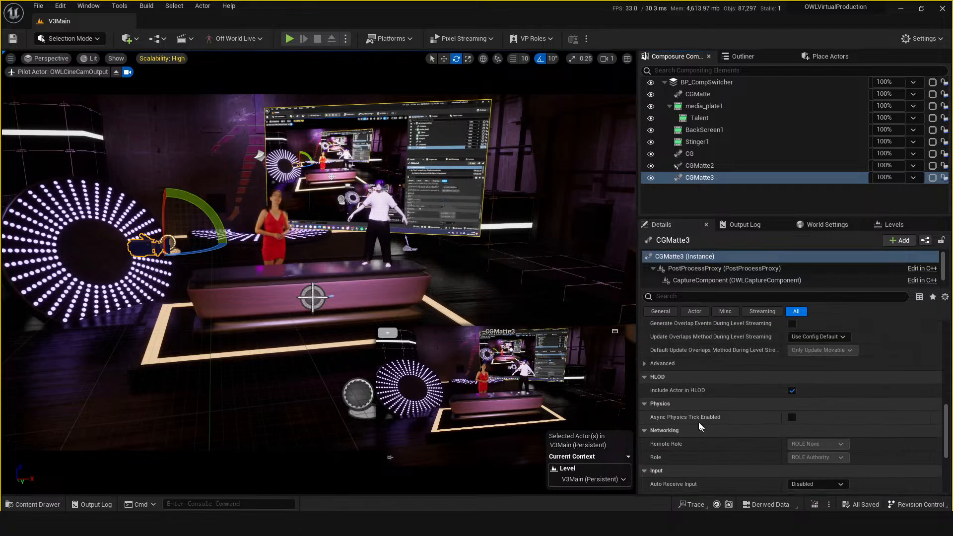
pyautogui.scroll(8, 695, 420)
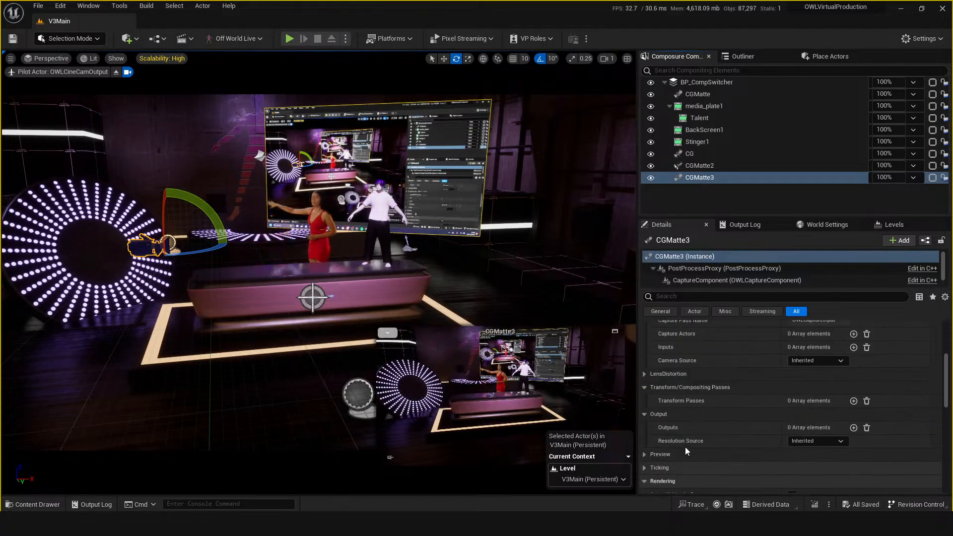
pyautogui.scroll(2, 693, 407)
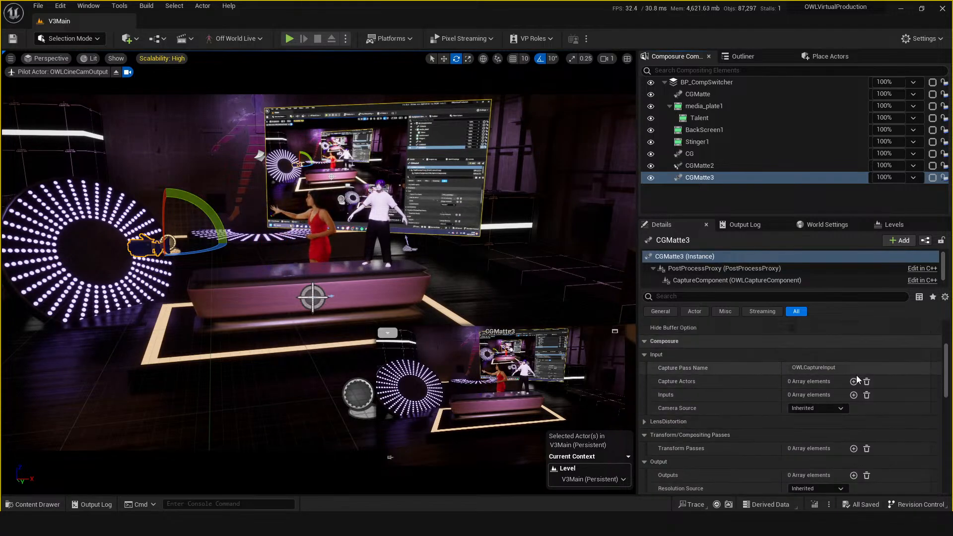
pyautogui.click(854, 382)
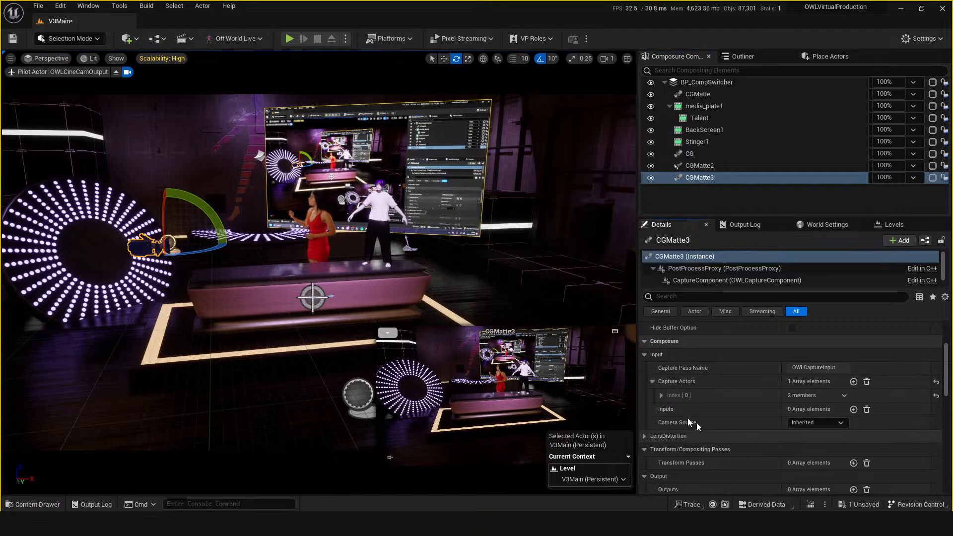
pyautogui.click(661, 396)
pyautogui.click(815, 409)
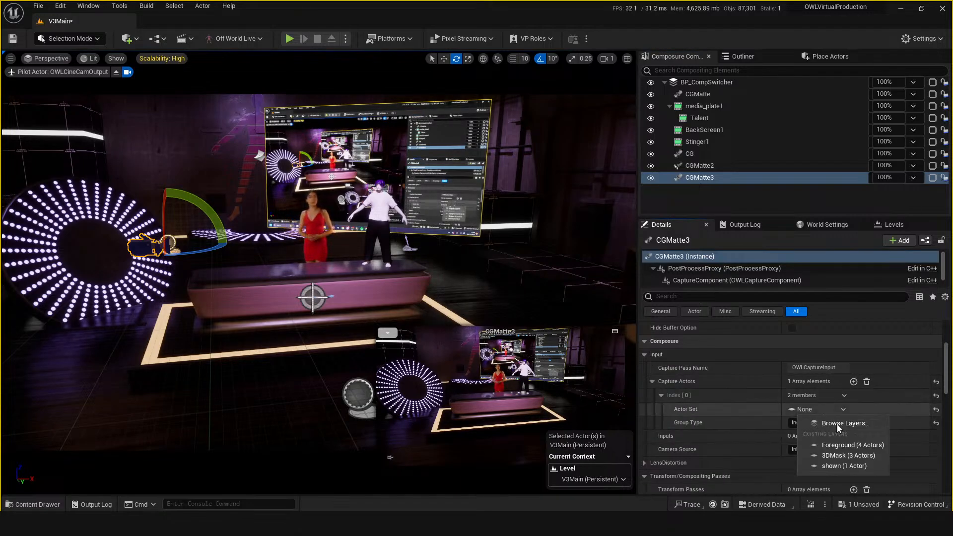
pyautogui.click(838, 444)
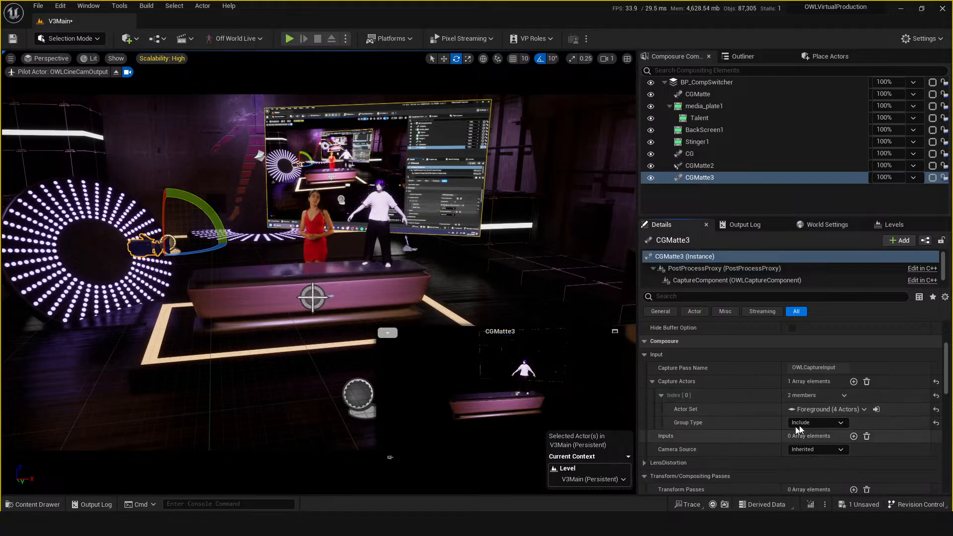
# Step: Check CGMatte3's Foreground capture in its preview with the alpha channel switched on and off
pyautogui.click(387, 333)
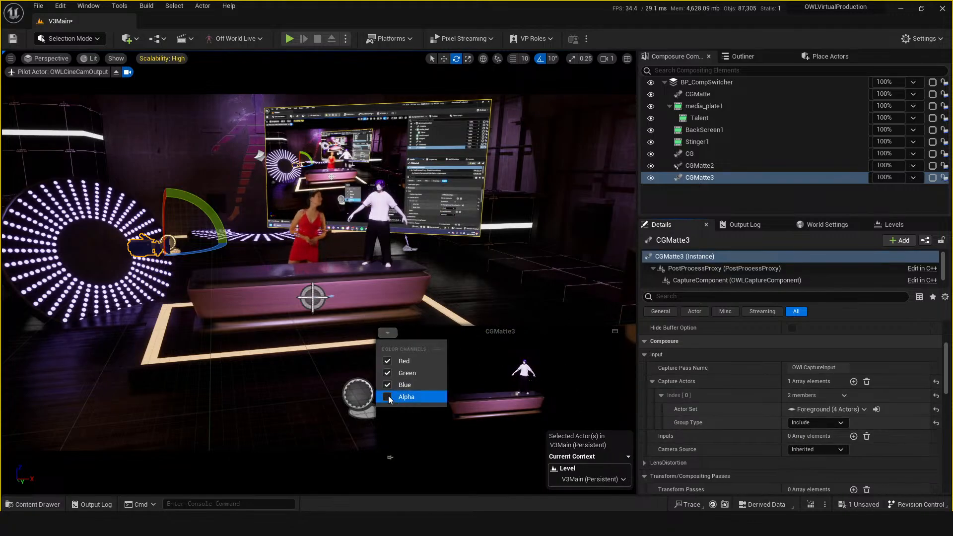
pyautogui.click(388, 397)
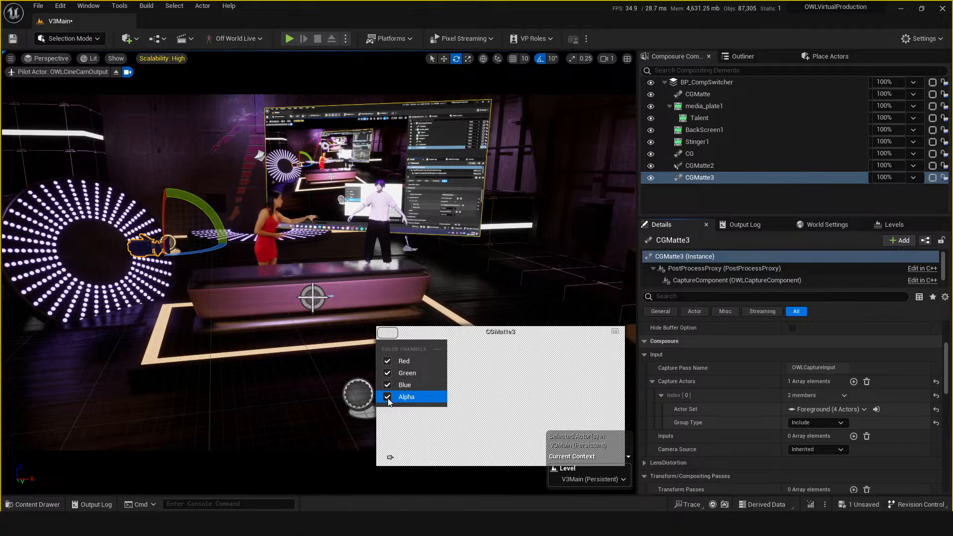
pyautogui.click(387, 398)
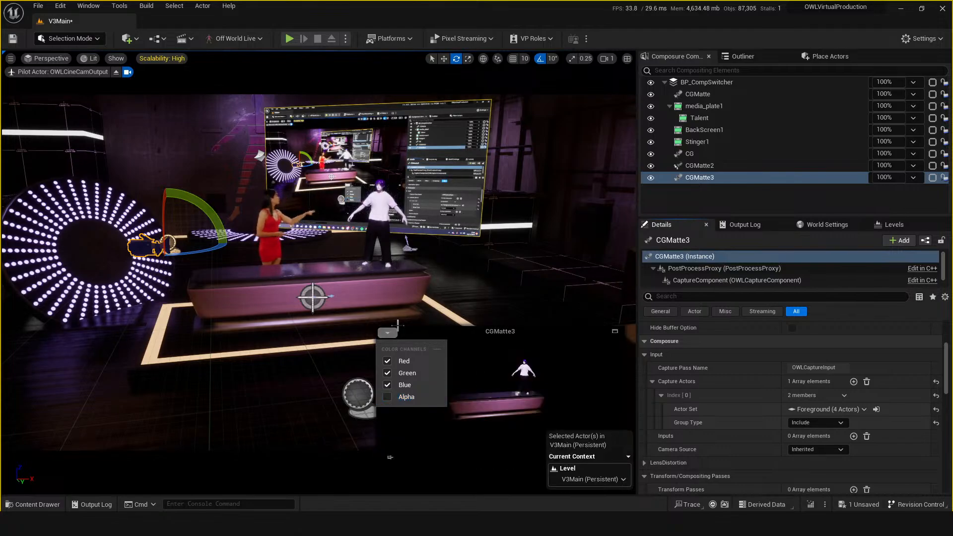
# Step: Look through the Off World Live Capture Settings of CGMatte3
pyautogui.click(386, 335)
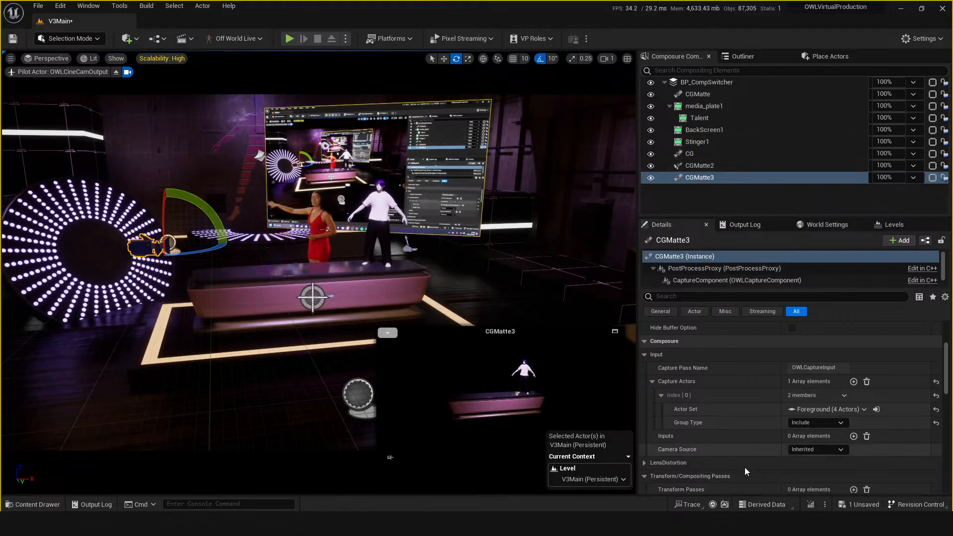
pyautogui.scroll(4, 722, 449)
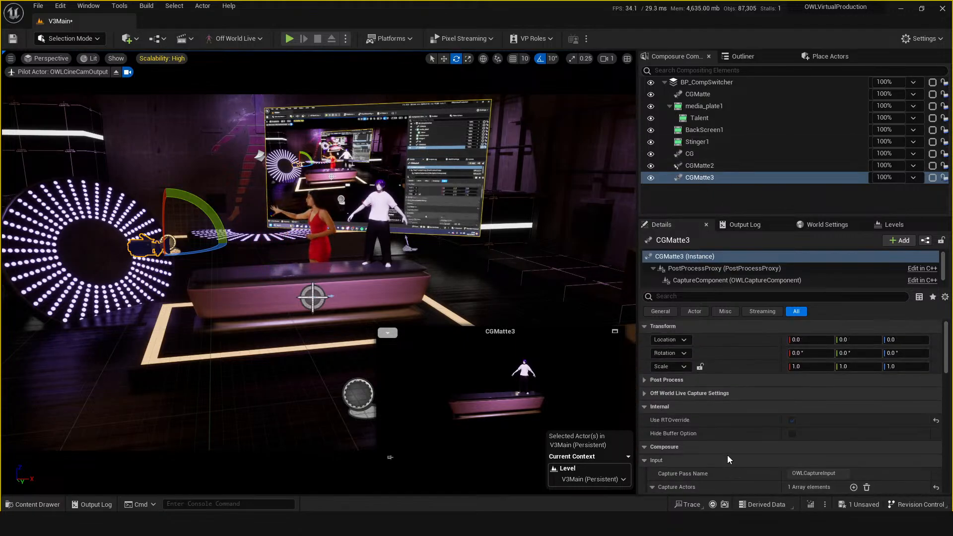
pyautogui.click(645, 393)
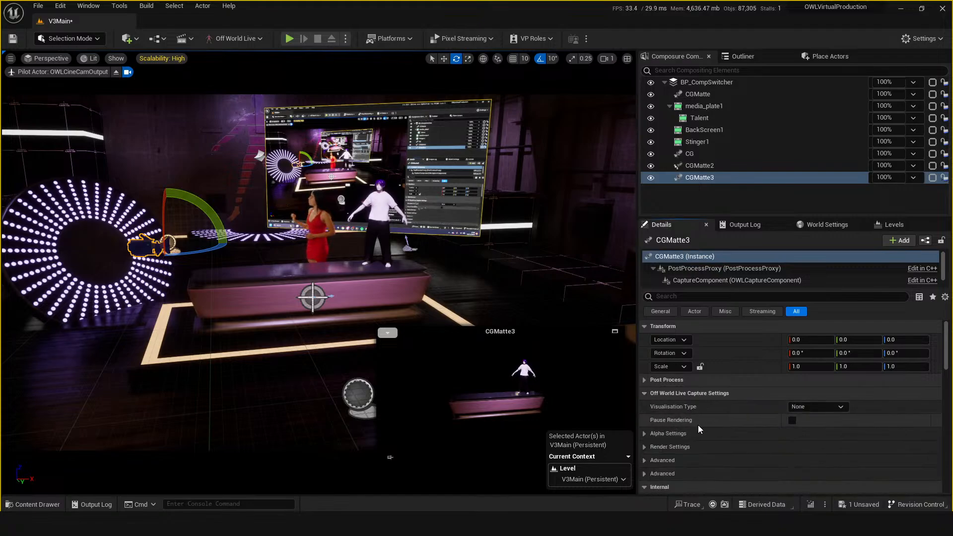
pyautogui.scroll(-1, 699, 429)
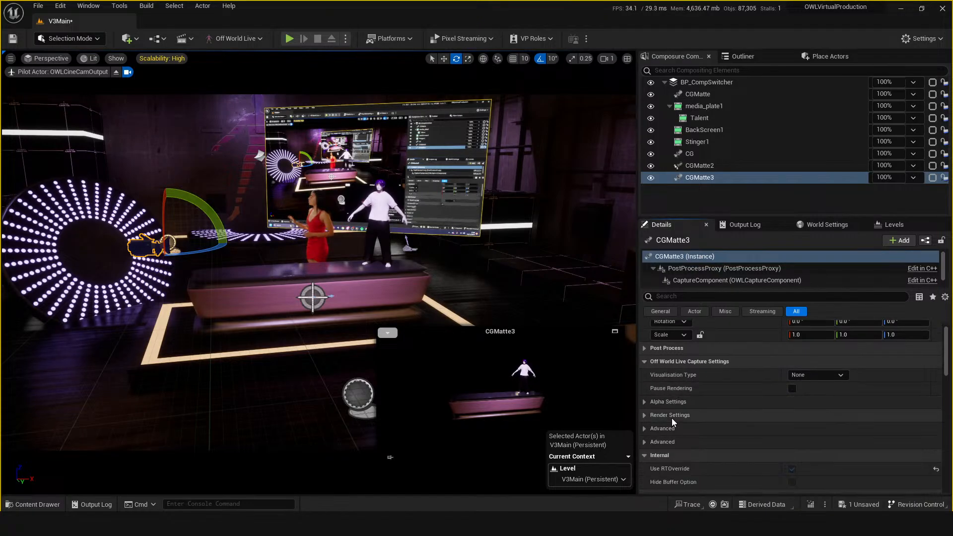
pyautogui.click(645, 362)
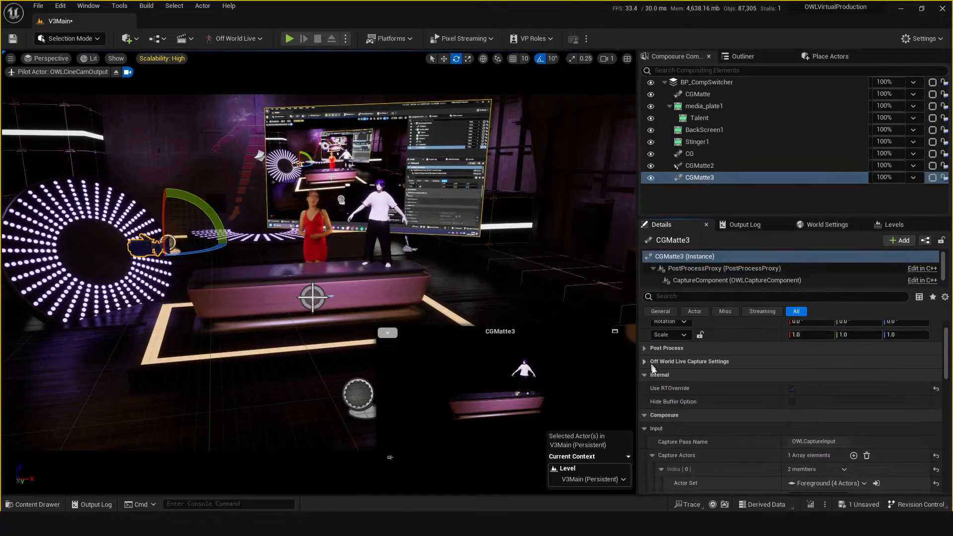
# Step: Select BP_CompSwitcher, play the level in the editor to check the composite, and stop the session
pyautogui.click(705, 82)
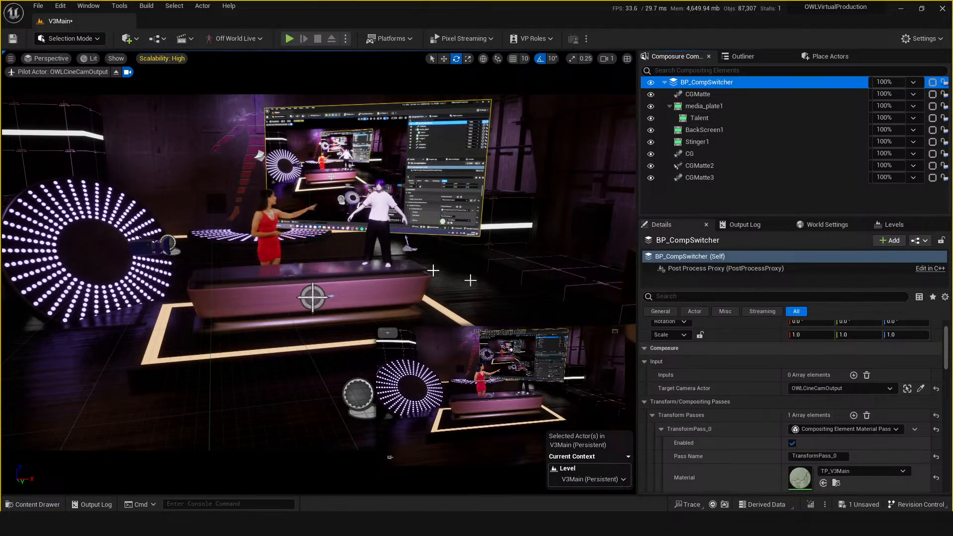
pyautogui.hotkey('alt', 'p')
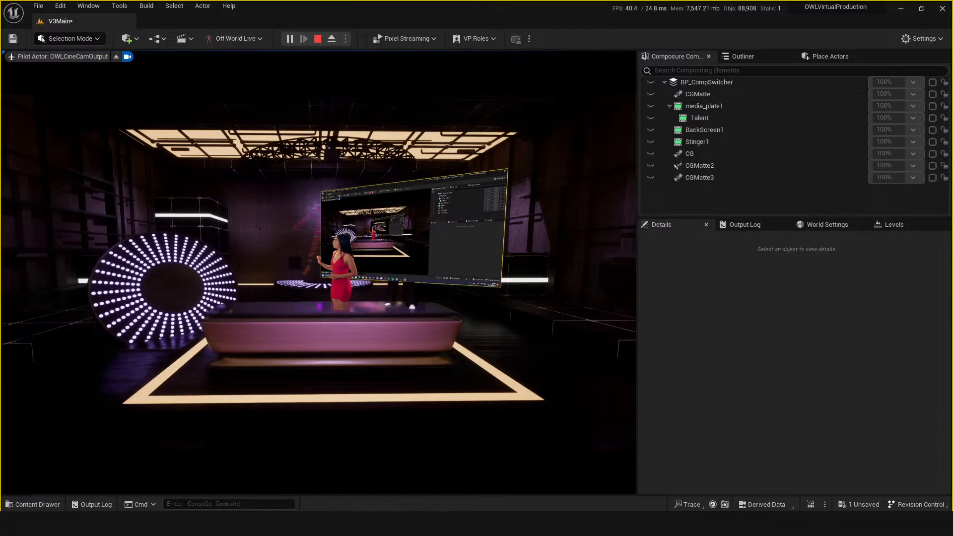
pyautogui.press('Escape')
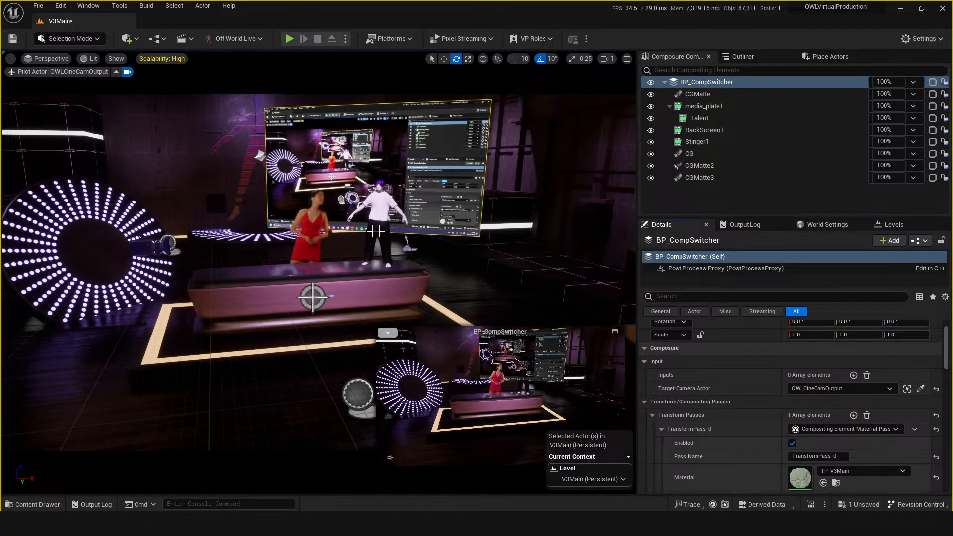
# Step: Stop piloting OWLCineCamOutput and open the level sequence of the LS_V3Preset1 actor in the studio for editing
pyautogui.click(115, 72)
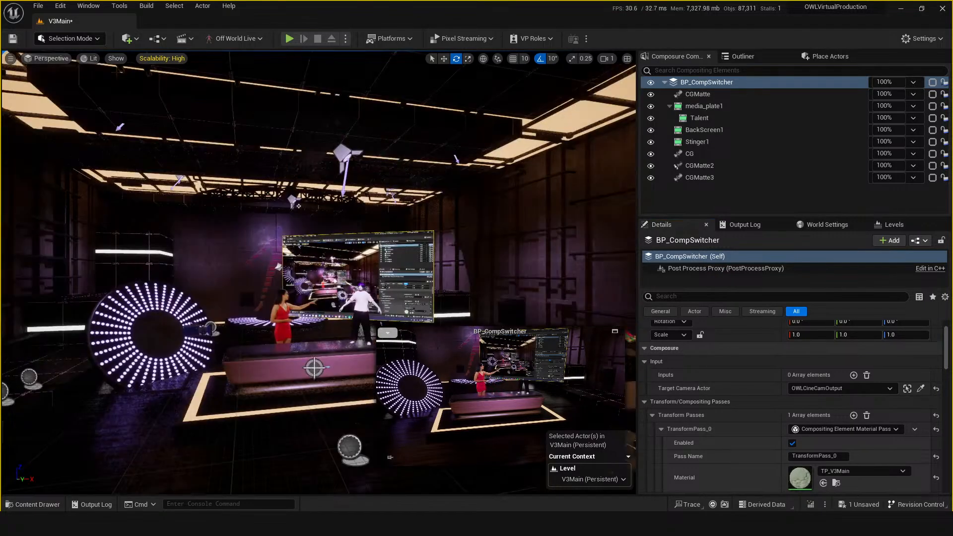
pyautogui.scroll(-3, 118, 73)
pyautogui.moveTo(117, 73); pyautogui.dragTo(133, 98, button='right')
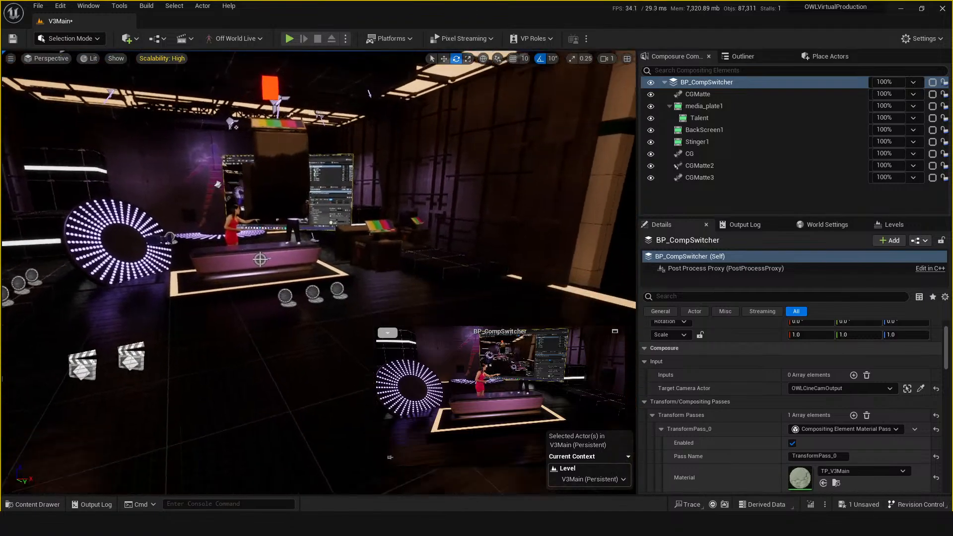
pyautogui.moveTo(328, 349)
pyautogui.mouseDown(button='right')
pyautogui.moveTo(348, 346)
pyautogui.moveTo(303, 348)
pyautogui.moveTo(323, 349)
pyautogui.mouseUp(button='right')
pyautogui.click(149, 444)
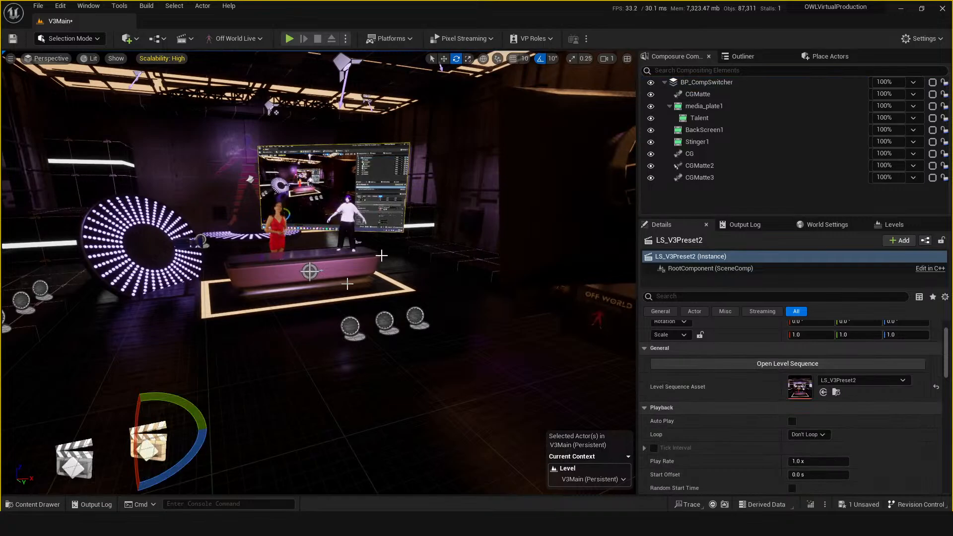
pyautogui.moveTo(279, 304); pyautogui.dragTo(268, 304, button='right')
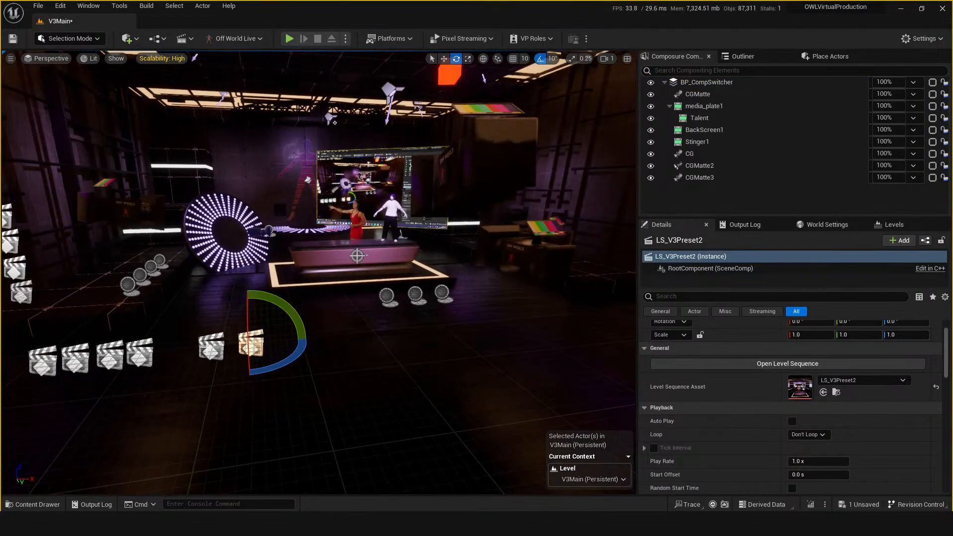
pyautogui.click(207, 349)
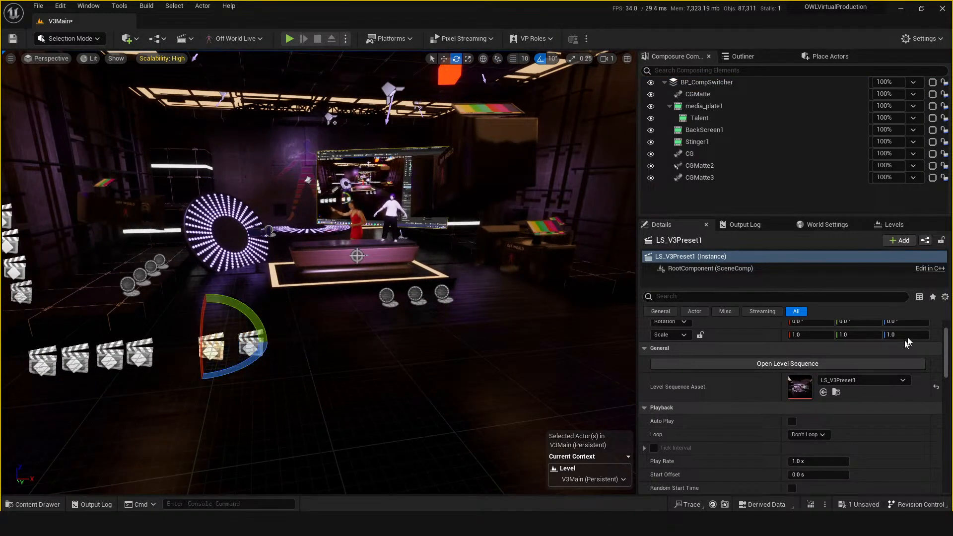
pyautogui.doubleClick(800, 391)
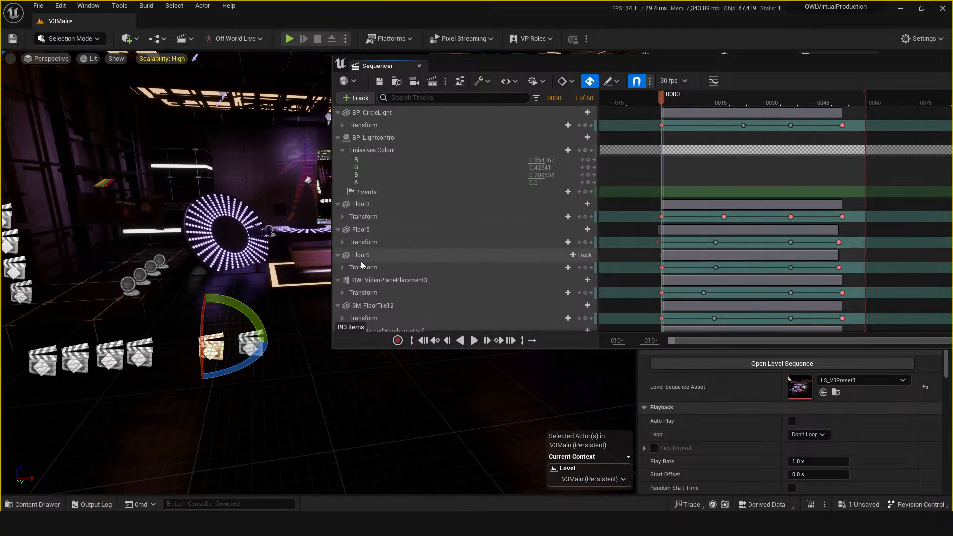
# Step: Select the BP_CircleLight track in LS_V3Preset1 and scrub the timeline to frame 38 to preview its animation
pyautogui.scroll(-2, 361, 270)
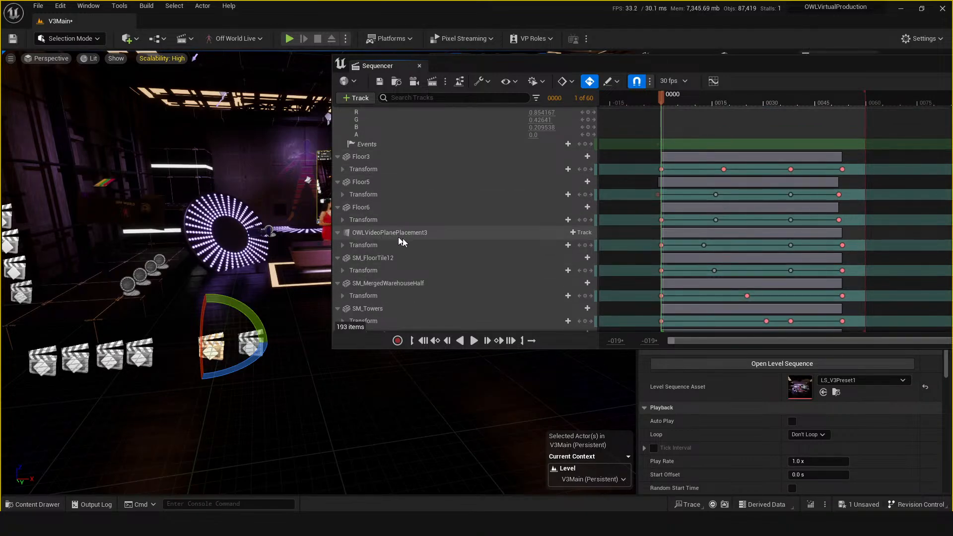
pyautogui.scroll(2, 384, 119)
pyautogui.click(382, 112)
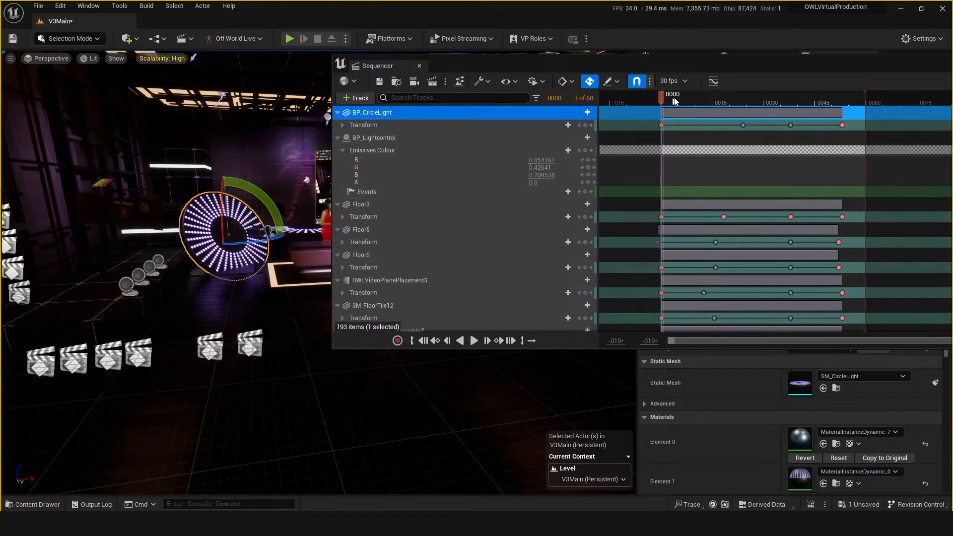
pyautogui.moveTo(674, 101); pyautogui.dragTo(796, 120)
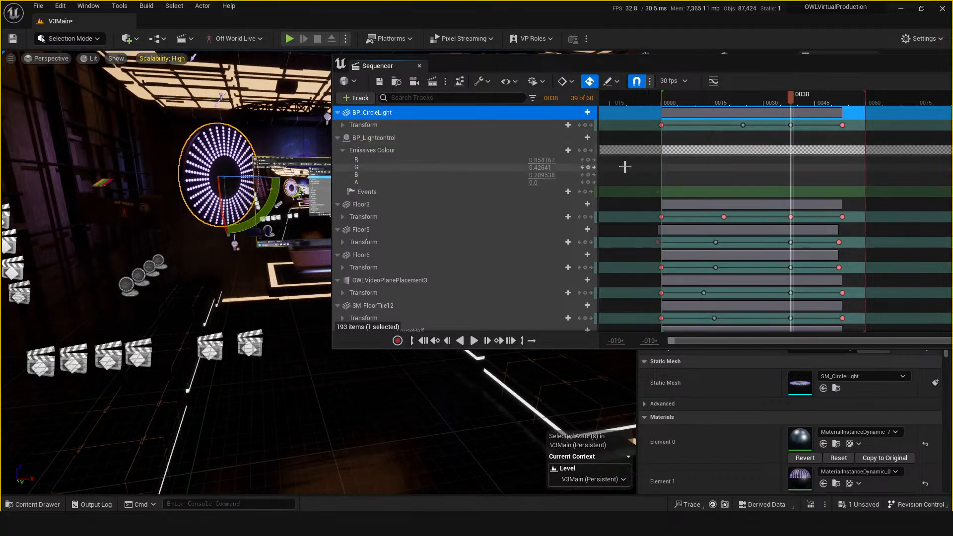
# Step: Scrub LS_V3Preset1 back to frame 33 with the animated set in view, and close the Sequencer
pyautogui.moveTo(466, 69); pyautogui.dragTo(422, 274)
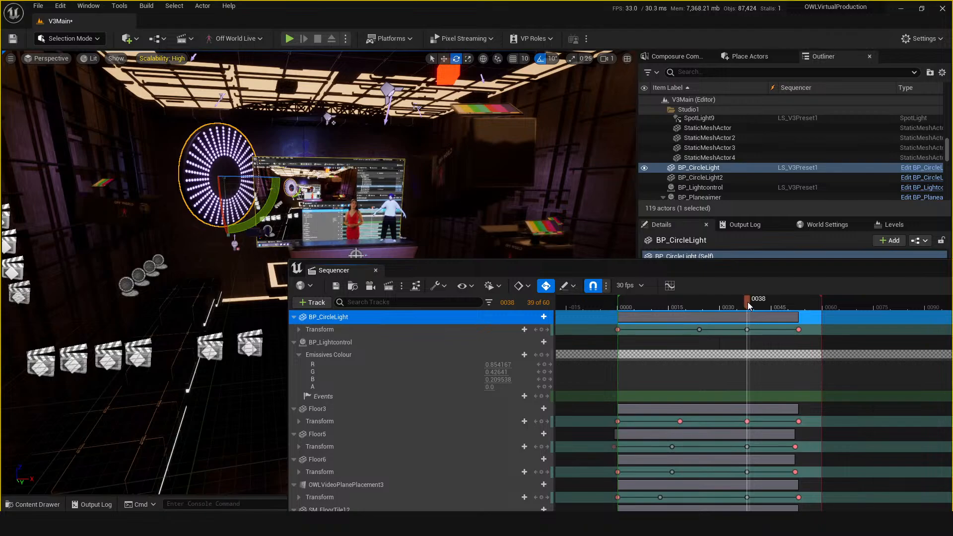
pyautogui.moveTo(747, 302)
pyautogui.mouseDown()
pyautogui.moveTo(806, 302)
pyautogui.moveTo(619, 323)
pyautogui.moveTo(745, 309)
pyautogui.mouseUp()
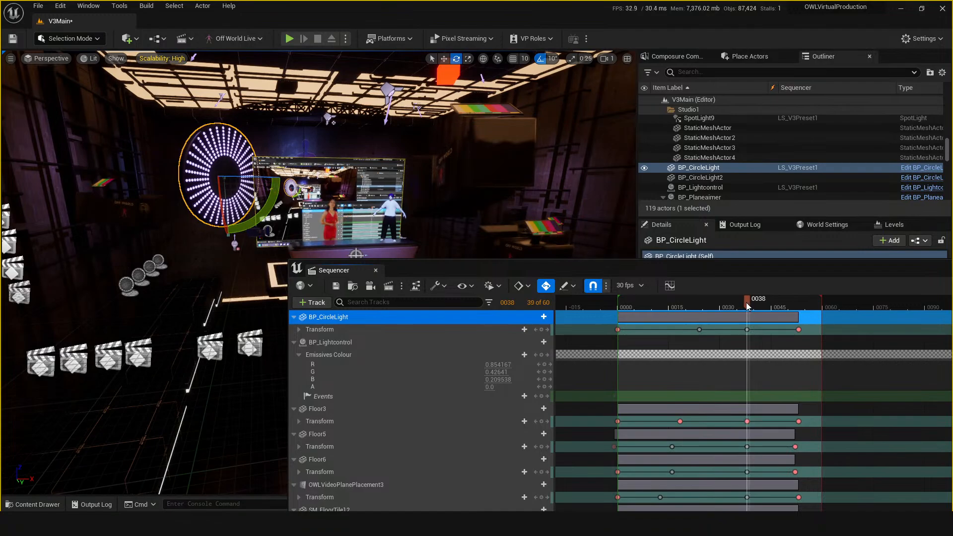
pyautogui.moveTo(760, 308); pyautogui.dragTo(733, 336)
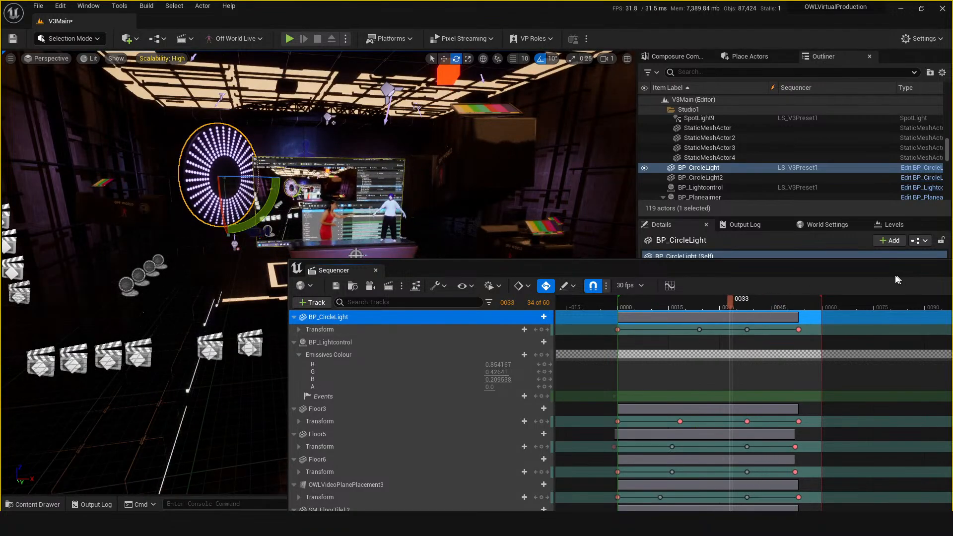
pyautogui.moveTo(896, 276); pyautogui.dragTo(744, 278)
pyautogui.moveTo(938, 271); pyautogui.dragTo(766, 263)
pyautogui.click(835, 259)
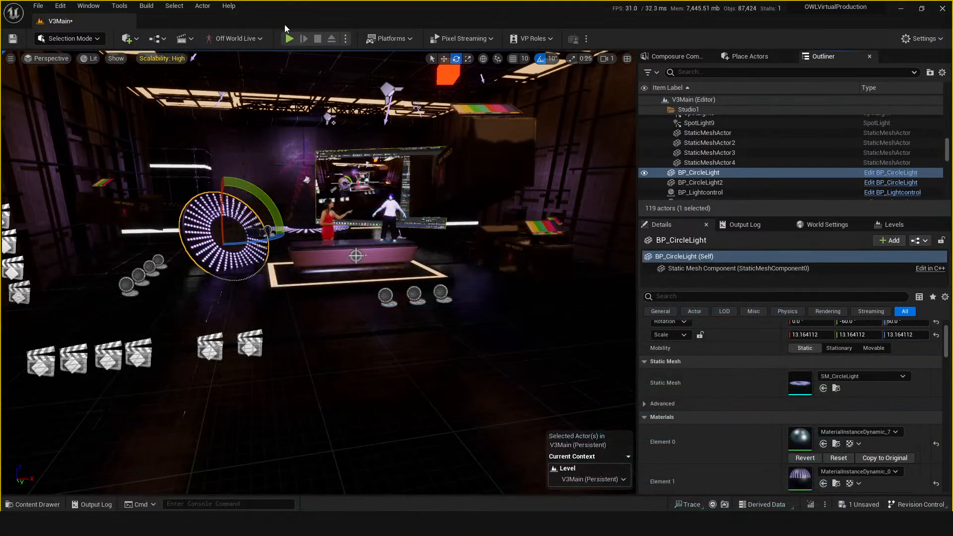
# Step: Run the level in the editor again to view the virtual set, and end the run
pyautogui.click(373, 256)
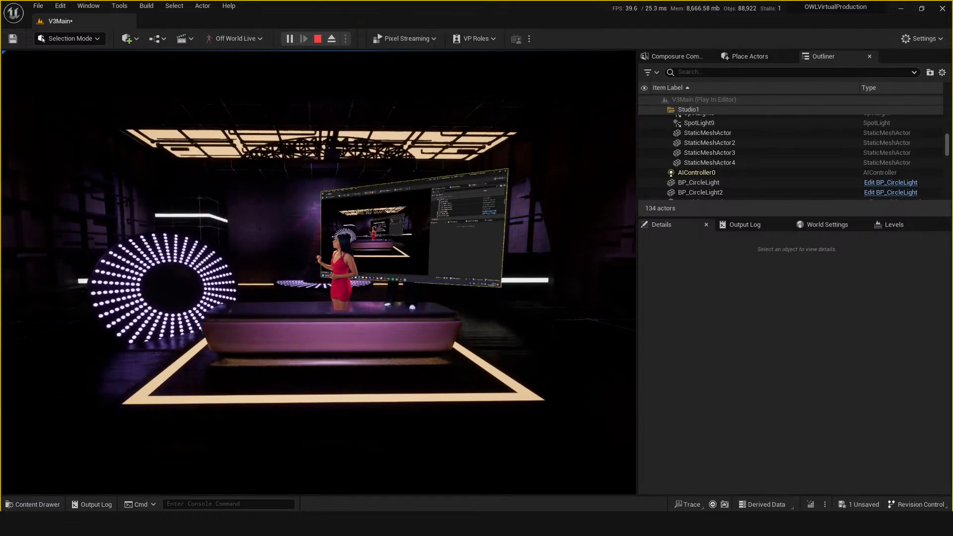
pyautogui.press('Escape')
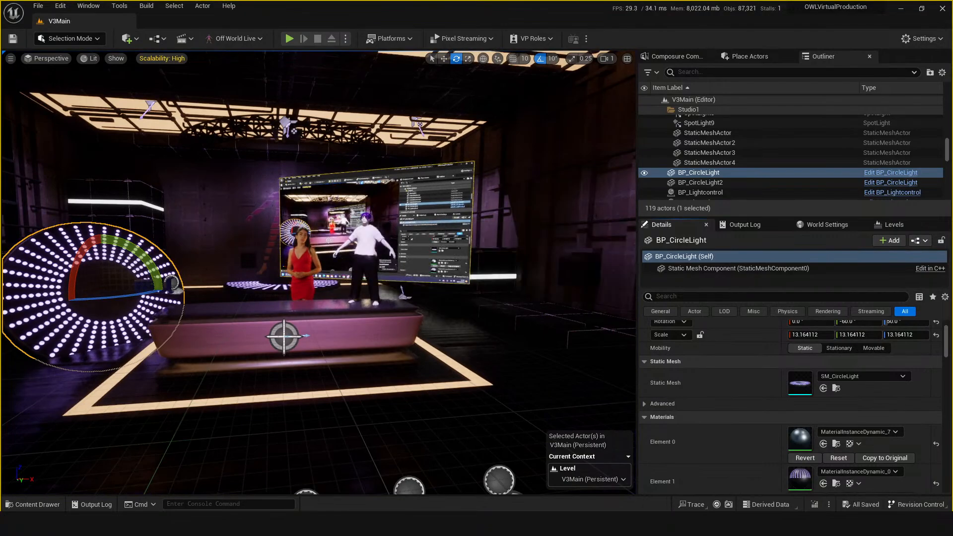
# Step: Select the BP_ShowHideMeshes actor in front of the stage and view its Static Mesh array
pyautogui.moveTo(393, 242); pyautogui.dragTo(415, 296, button='right')
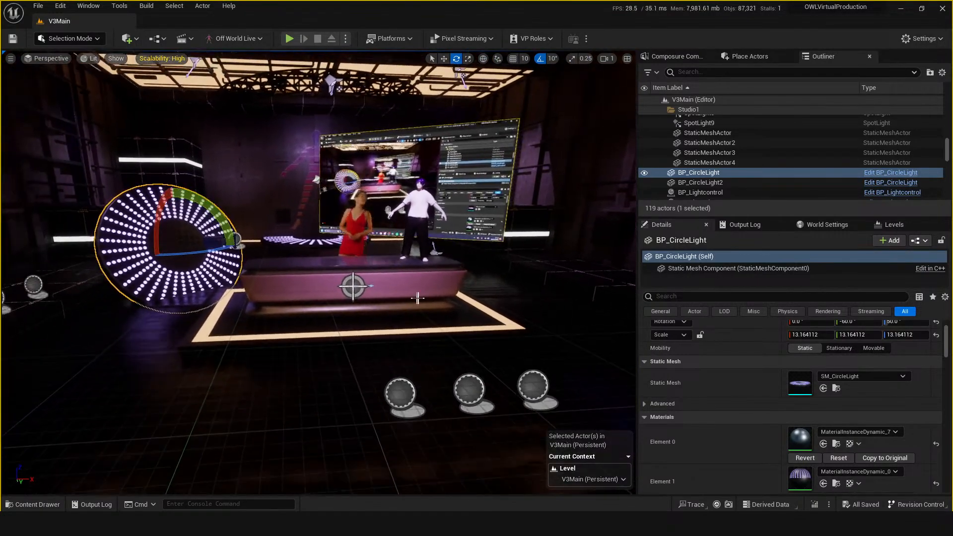
pyautogui.hotkey('ctrl', 'space')
pyautogui.scroll(-2, 545, 423)
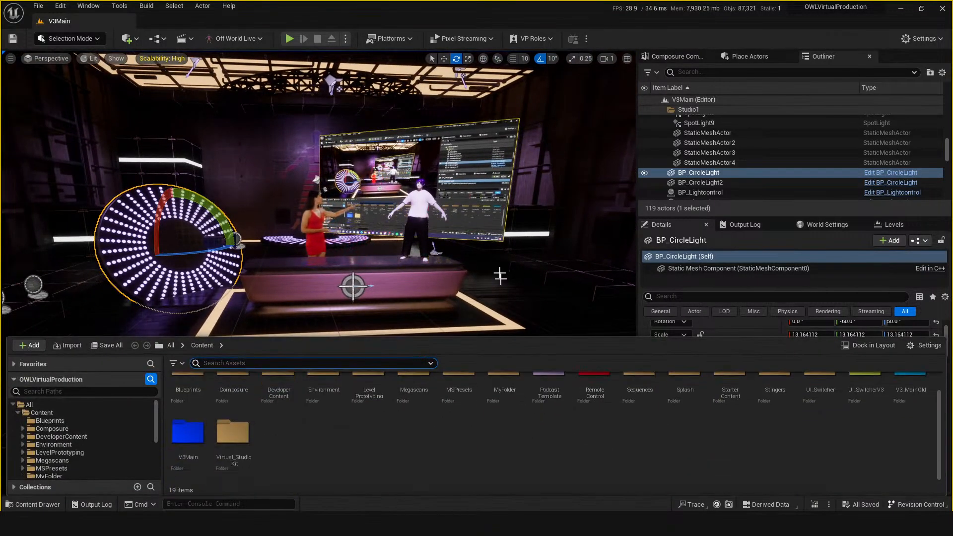
pyautogui.moveTo(500, 274); pyautogui.dragTo(519, 294, button='right')
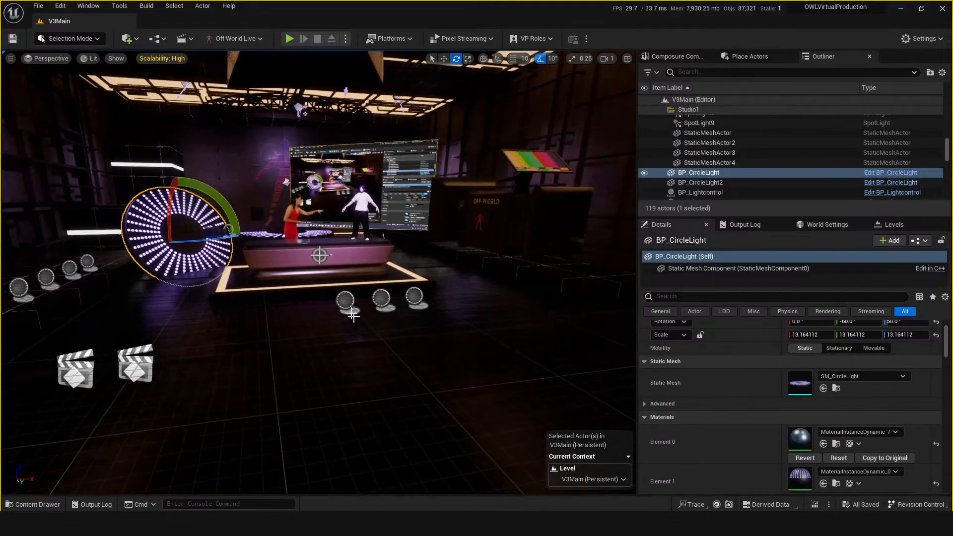
pyautogui.click(348, 304)
pyautogui.moveTo(338, 365); pyautogui.dragTo(252, 331, button='right')
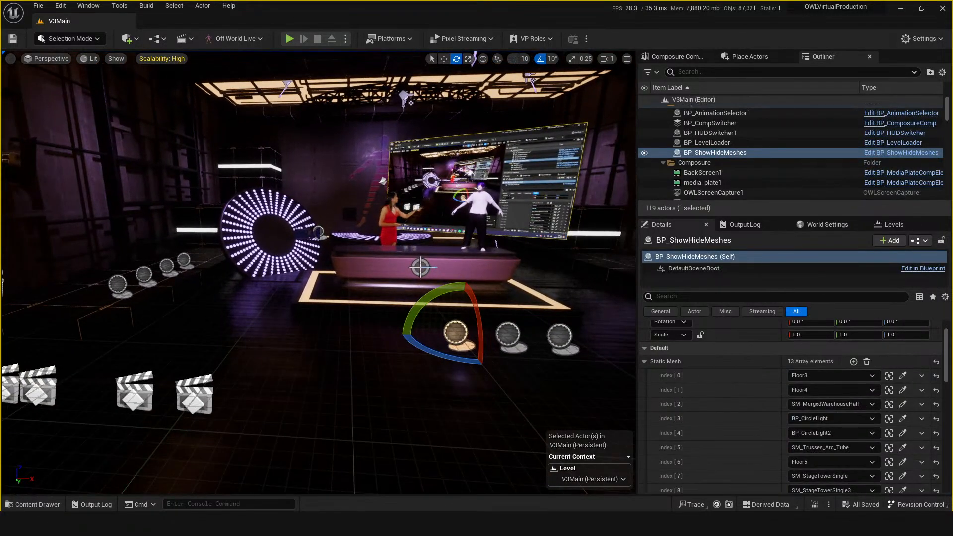
# Step: Select BP_AnimationSelector1 and examine its Stinger, Preset and Camera Moves level sequence arrays
pyautogui.click(117, 284)
pyautogui.click(143, 273)
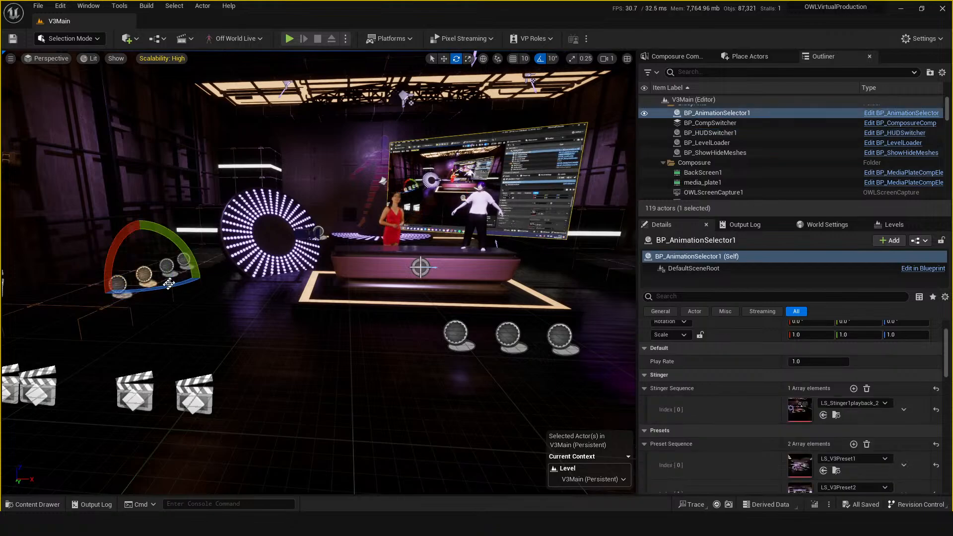
pyautogui.scroll(-8, 707, 386)
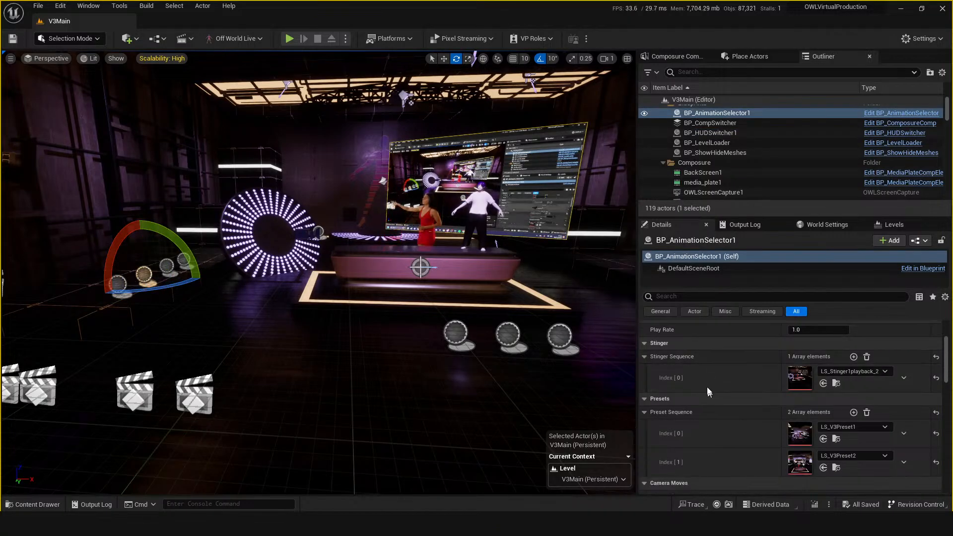
pyautogui.scroll(2, 690, 352)
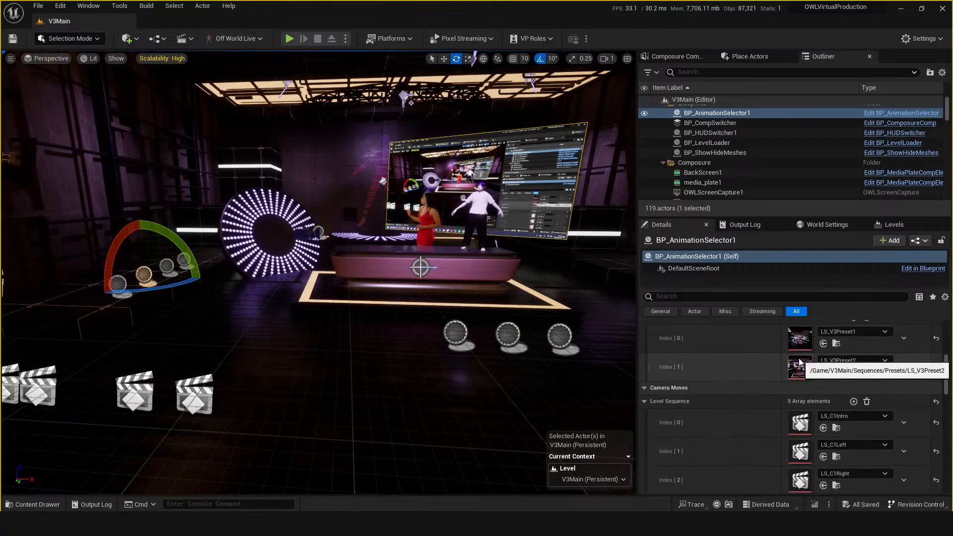
pyautogui.scroll(-4, 797, 417)
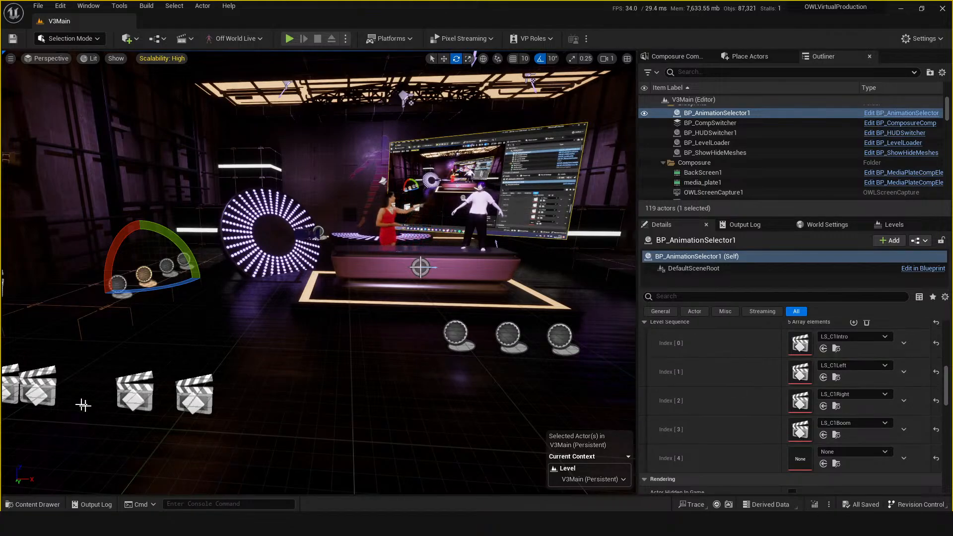
pyautogui.scroll(5, 783, 390)
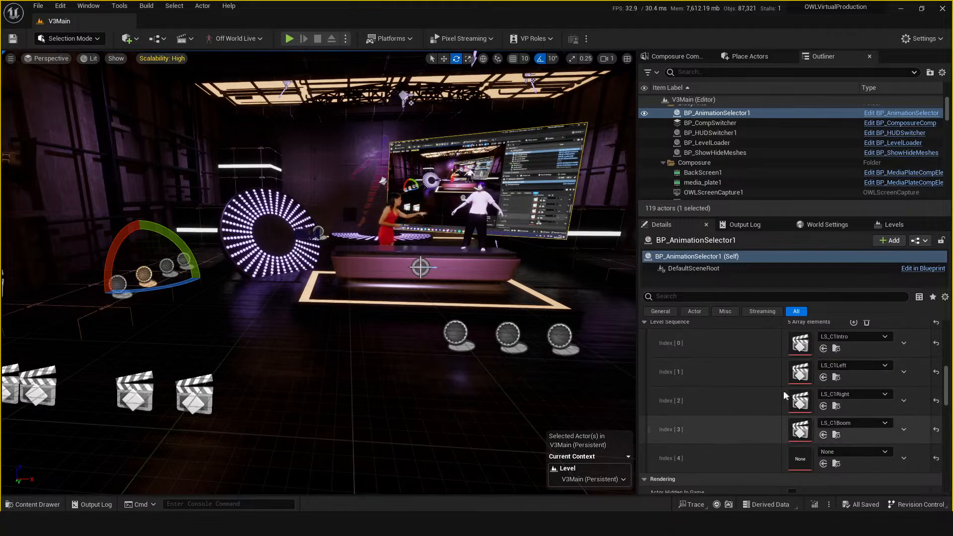
pyautogui.scroll(2, 722, 376)
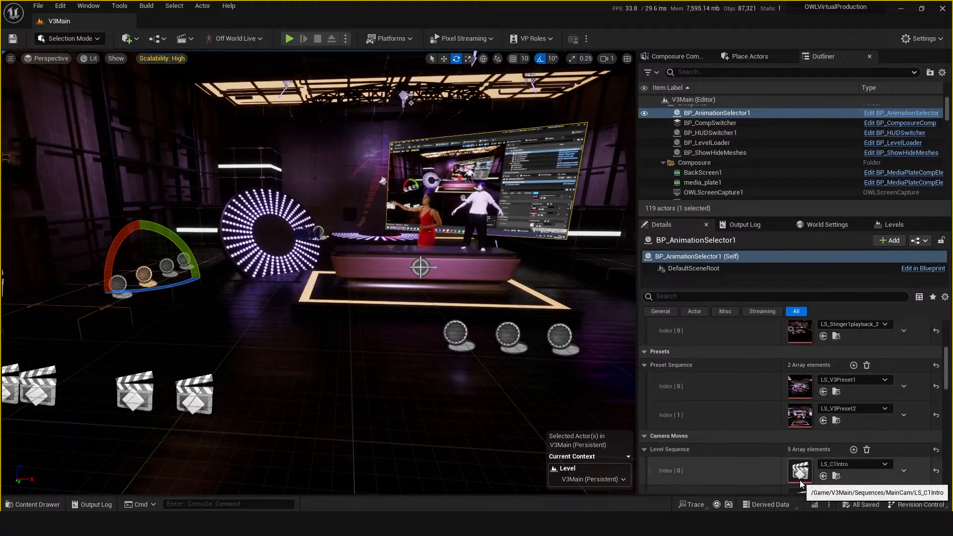
pyautogui.moveTo(243, 364); pyautogui.dragTo(212, 327, button='right')
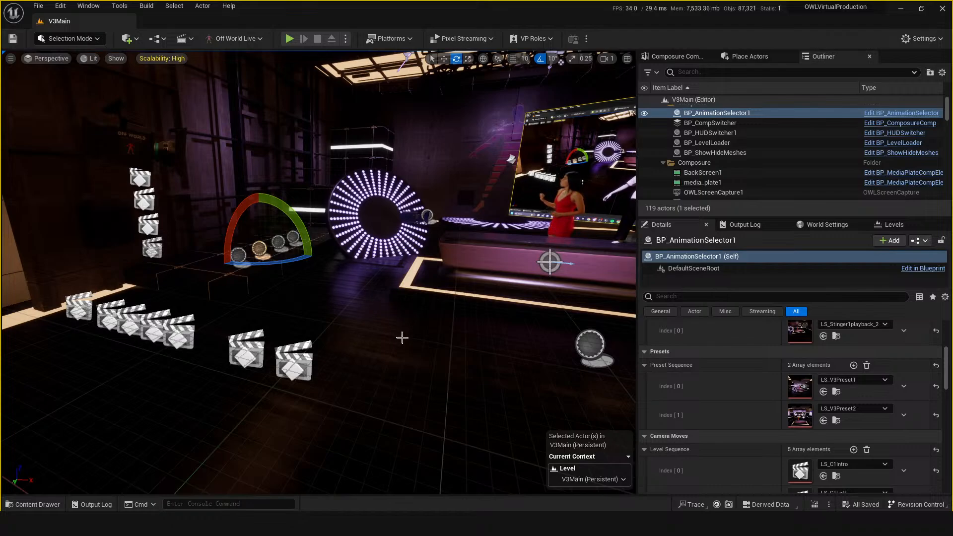
pyautogui.moveTo(402, 336); pyautogui.dragTo(432, 338, button='right')
pyautogui.scroll(-3, 769, 395)
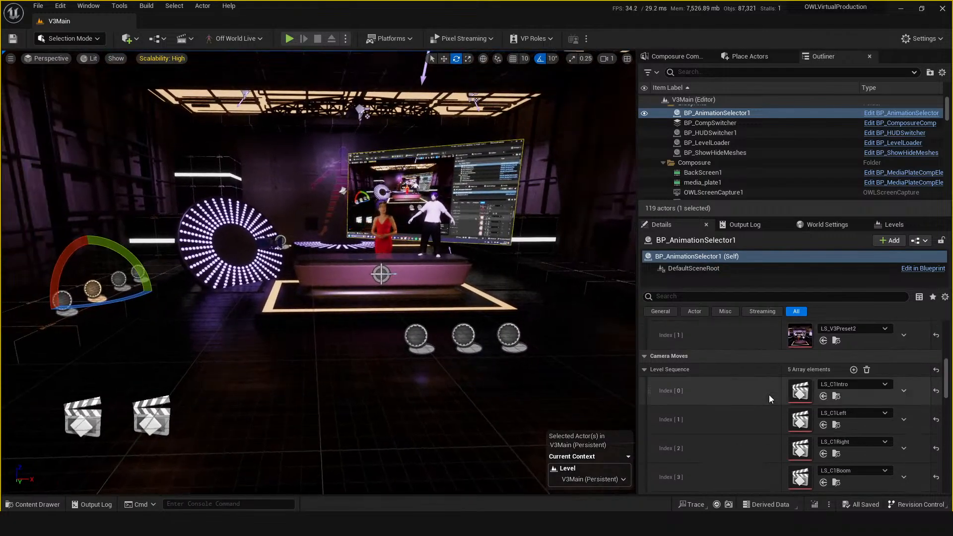
# Step: Browse the level sequences available for the first Camera Moves entry of BP_AnimationSelector1 without changing the assignment
pyautogui.scroll(-1, 768, 395)
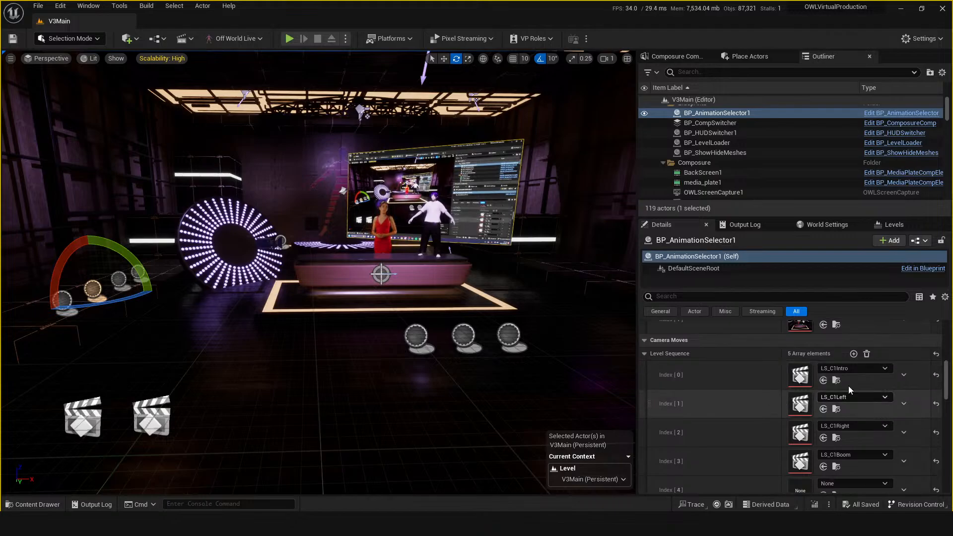
pyautogui.click(838, 369)
pyautogui.scroll(-5, 827, 318)
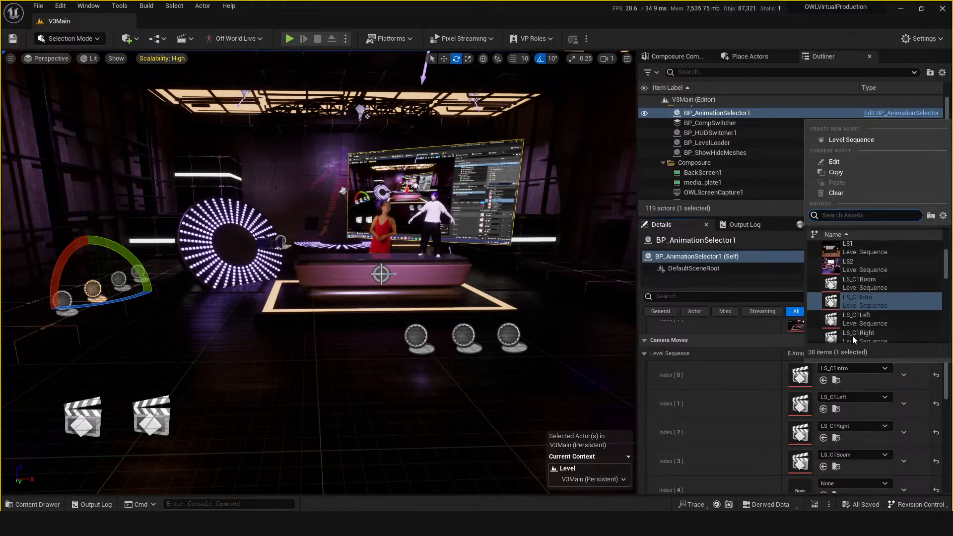
pyautogui.scroll(-5, 853, 294)
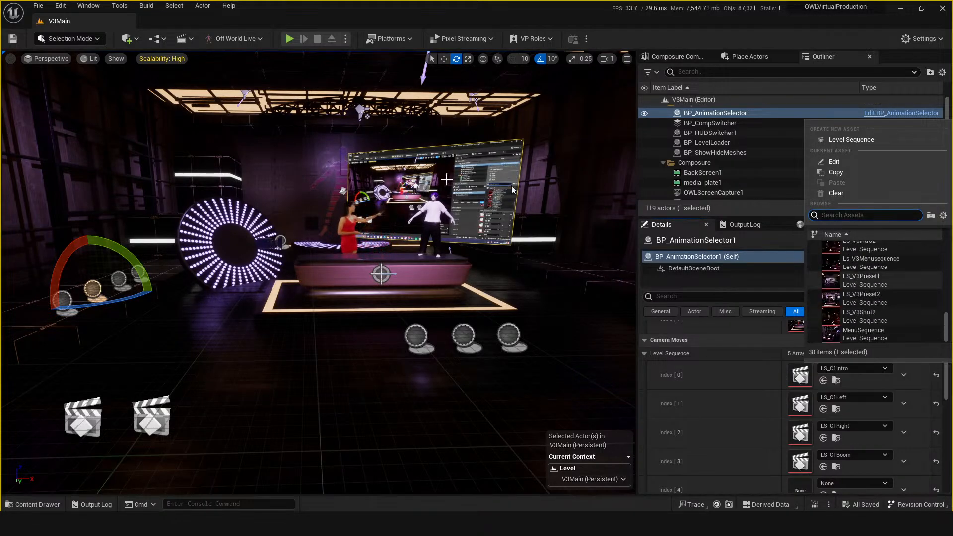
pyautogui.click(671, 372)
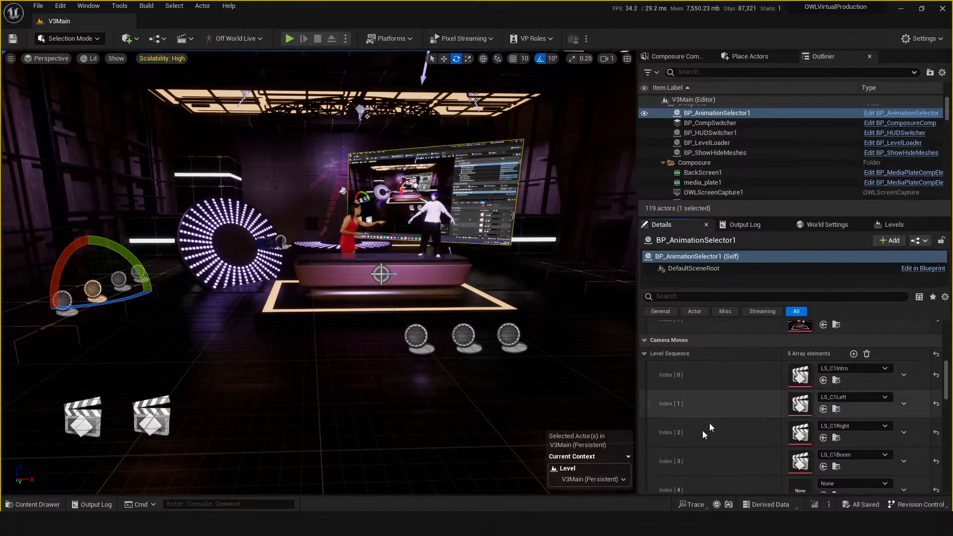
pyautogui.scroll(3, 696, 375)
pyautogui.scroll(3, 776, 393)
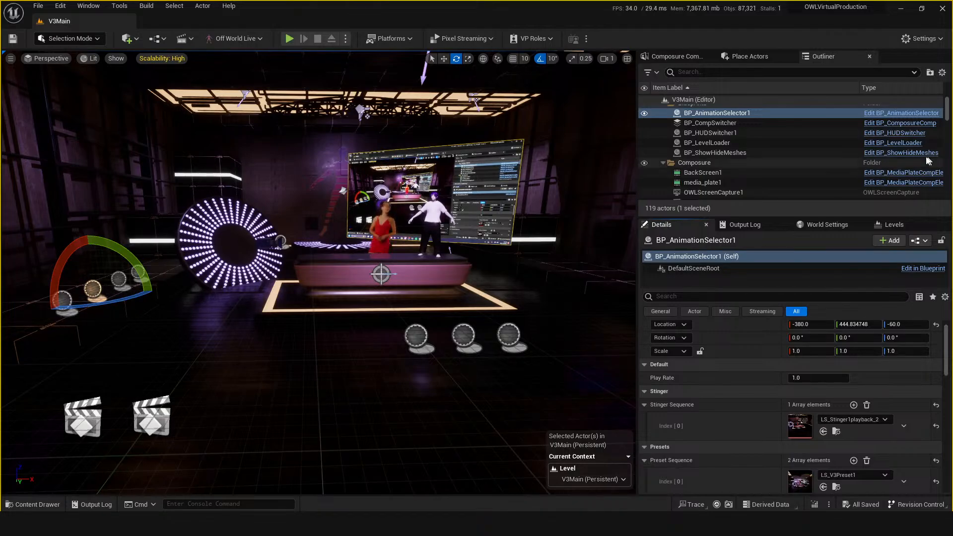
# Step: Look through the project's Content folders and display the World Settings
pyautogui.hotkey('ctrl', 'space')
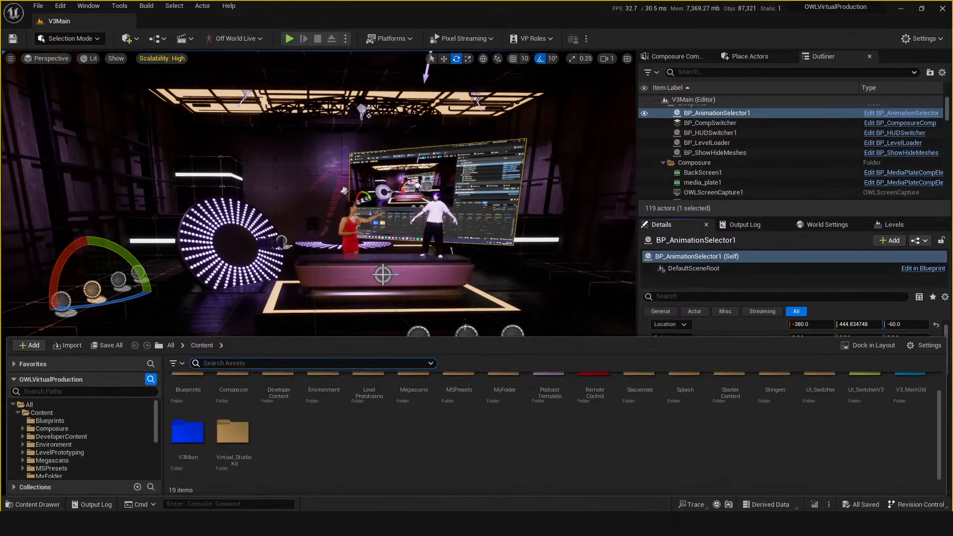
pyautogui.scroll(1, 392, 445)
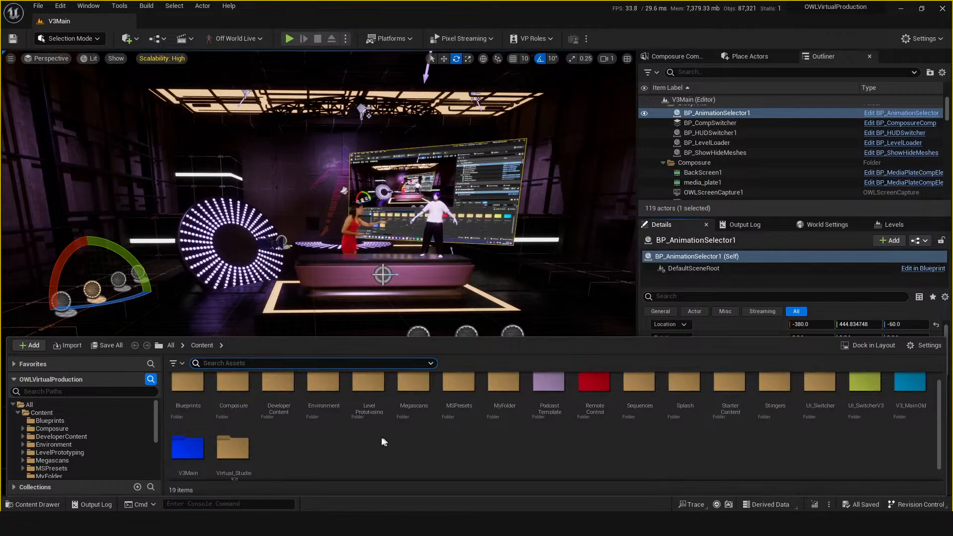
pyautogui.click(846, 224)
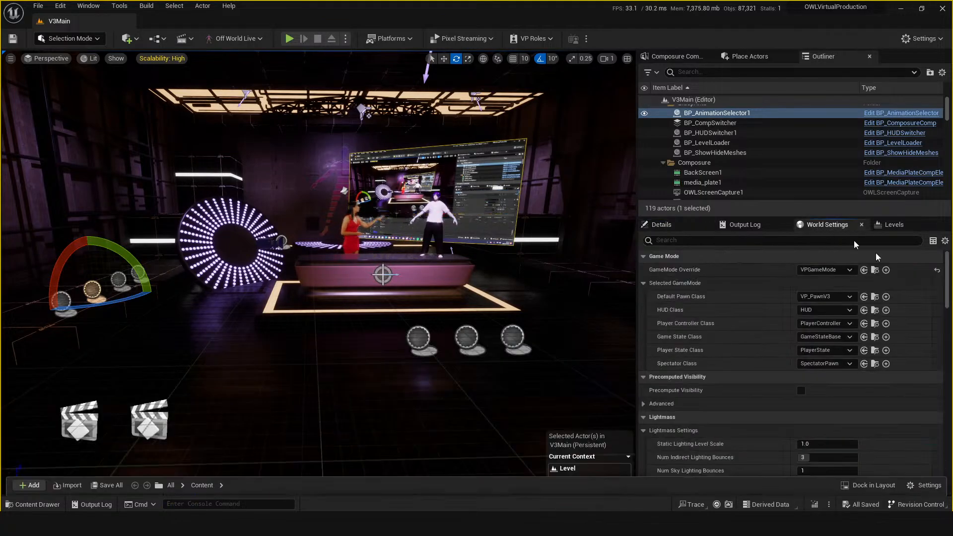
# Step: Open V3Main's level blueprint and look over the Level Select, Hide Actors and AnimationSelect groups
pyautogui.click(157, 38)
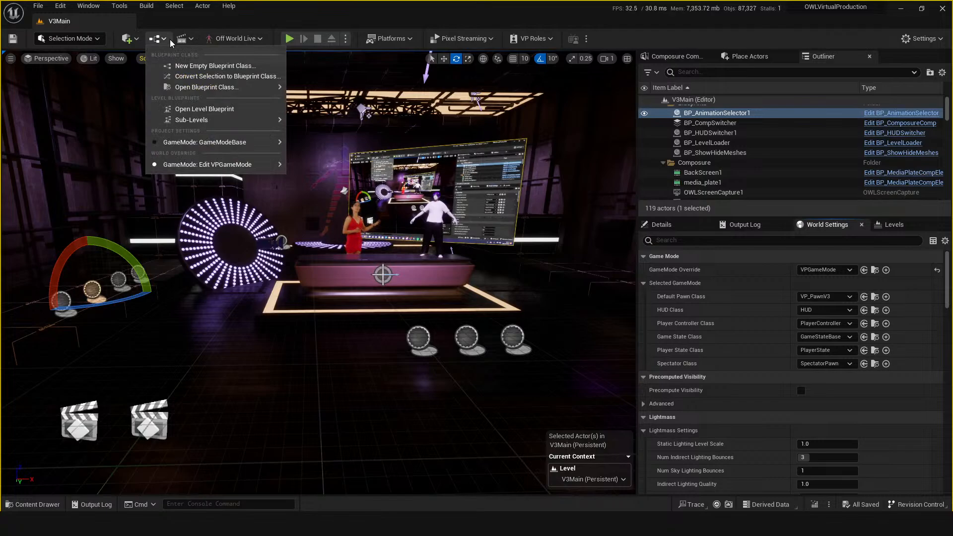
pyautogui.click(229, 110)
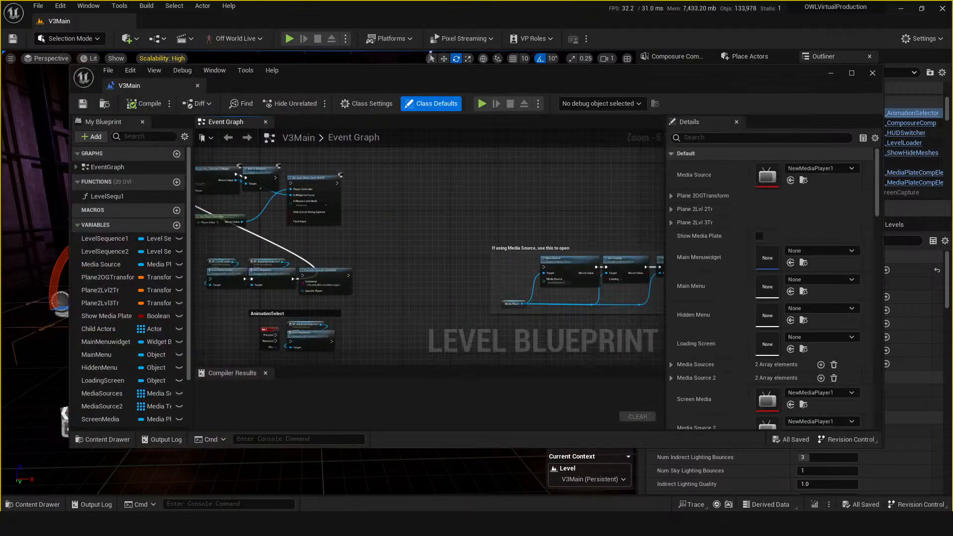
pyautogui.moveTo(279, 260); pyautogui.dragTo(552, 267, button='right')
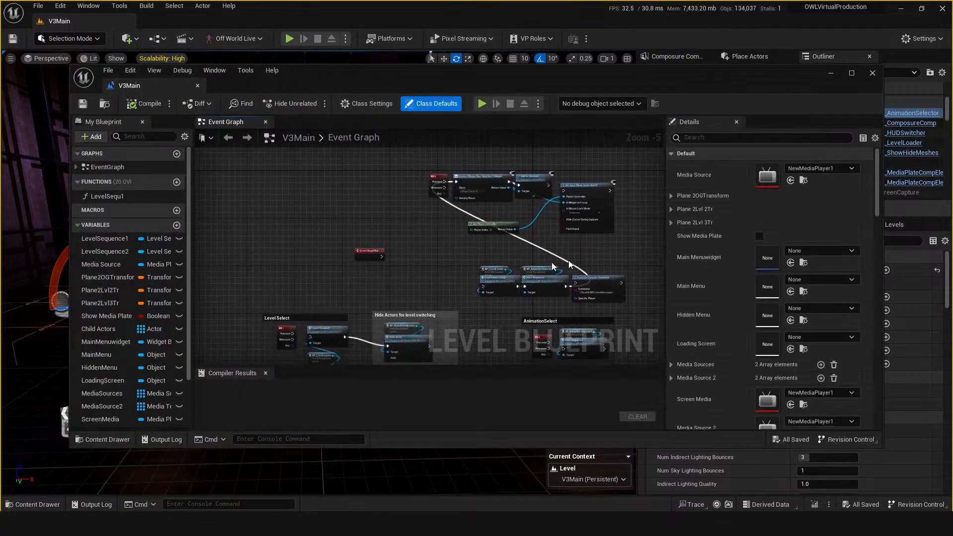
pyautogui.moveTo(445, 268); pyautogui.dragTo(387, 152, button='right')
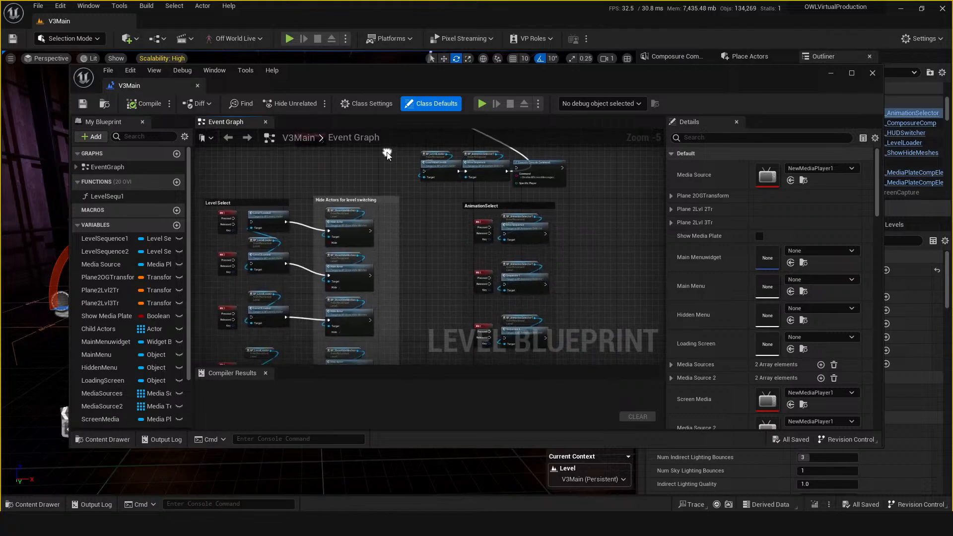
pyautogui.moveTo(422, 294); pyautogui.dragTo(463, 228, button='right')
pyautogui.scroll(-2, 462, 227)
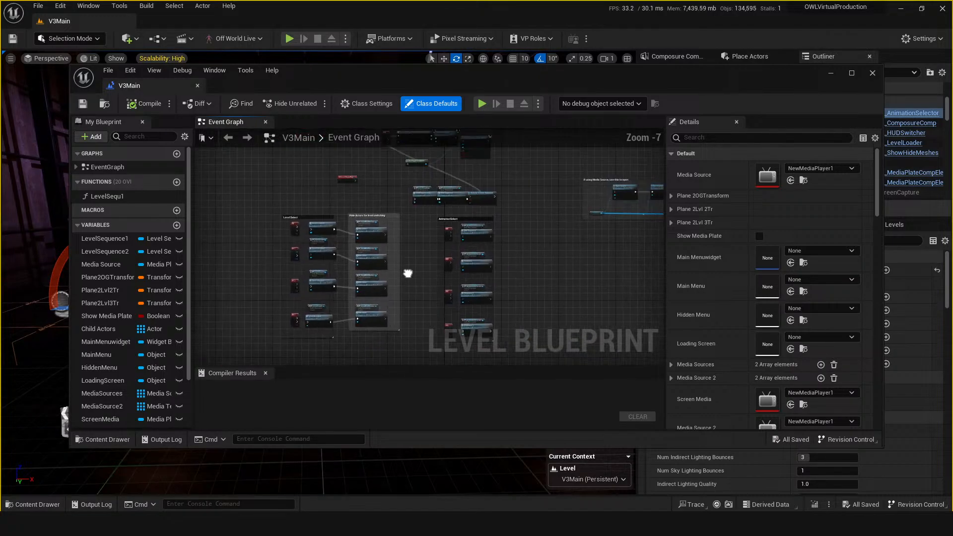
# Step: Examine the level-loading key events in the level blueprint up close, and close the blueprint
pyautogui.scroll(5, 268, 262)
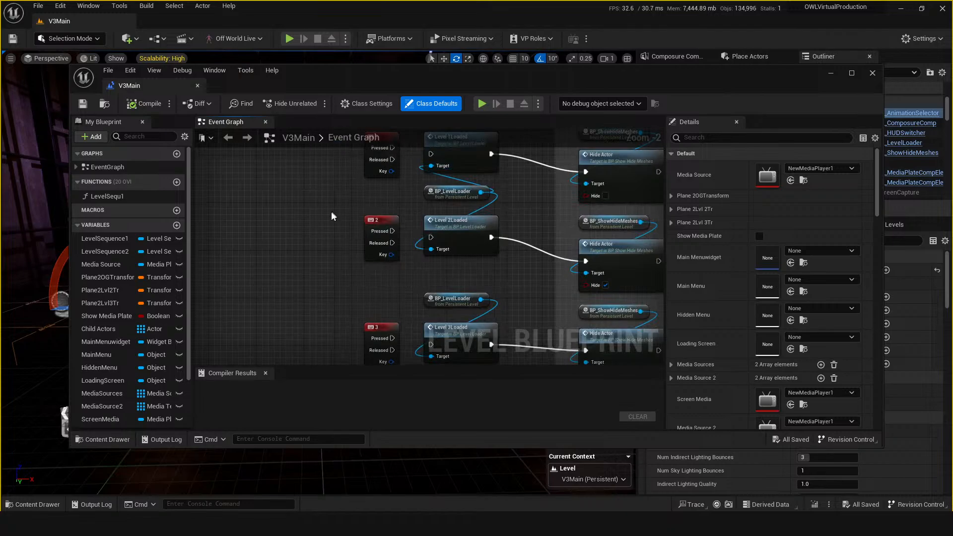
pyautogui.moveTo(332, 213); pyautogui.dragTo(207, 334, button='right')
pyautogui.moveTo(461, 245); pyautogui.dragTo(325, 300, button='right')
pyautogui.scroll(-3, 326, 300)
pyautogui.moveTo(393, 148); pyautogui.dragTo(319, 207, button='right')
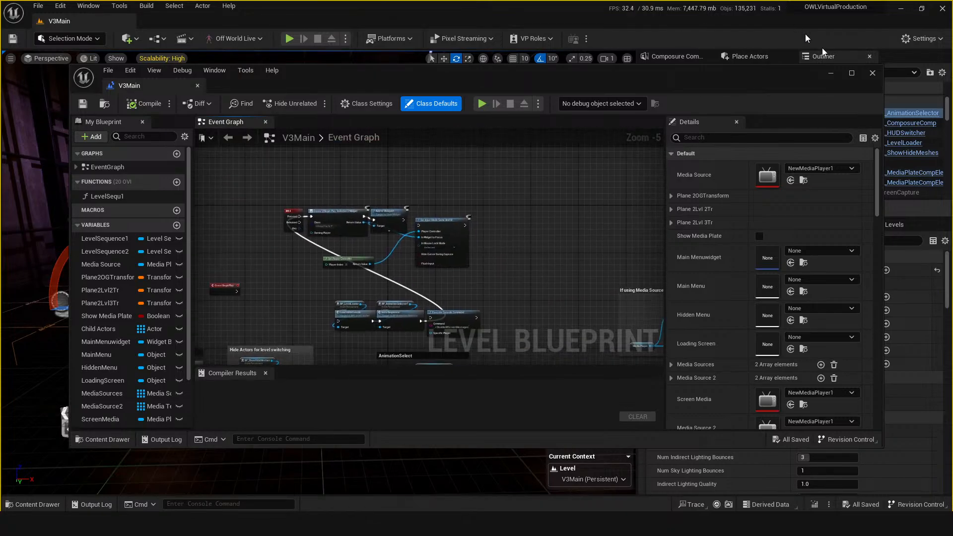
pyautogui.click(873, 73)
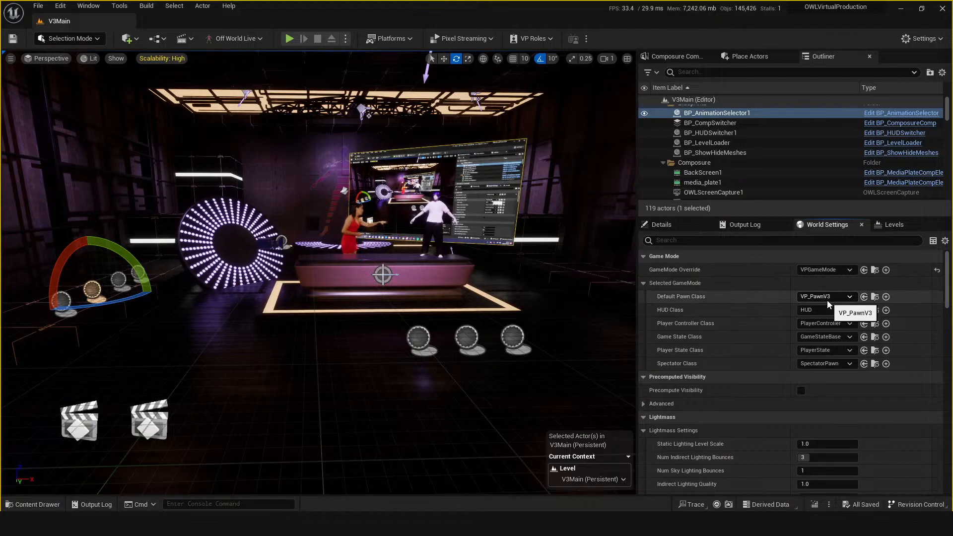
# Step: Locate the Default Pawn Class asset VP_PawnV3 from the World Settings and open its blueprint in a maximized window
pyautogui.click(877, 298)
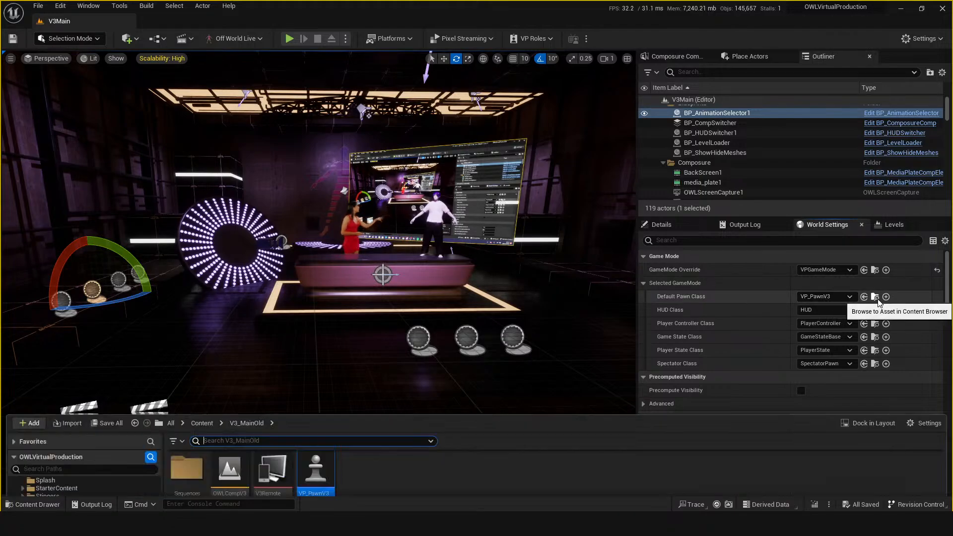
pyautogui.doubleClick(320, 395)
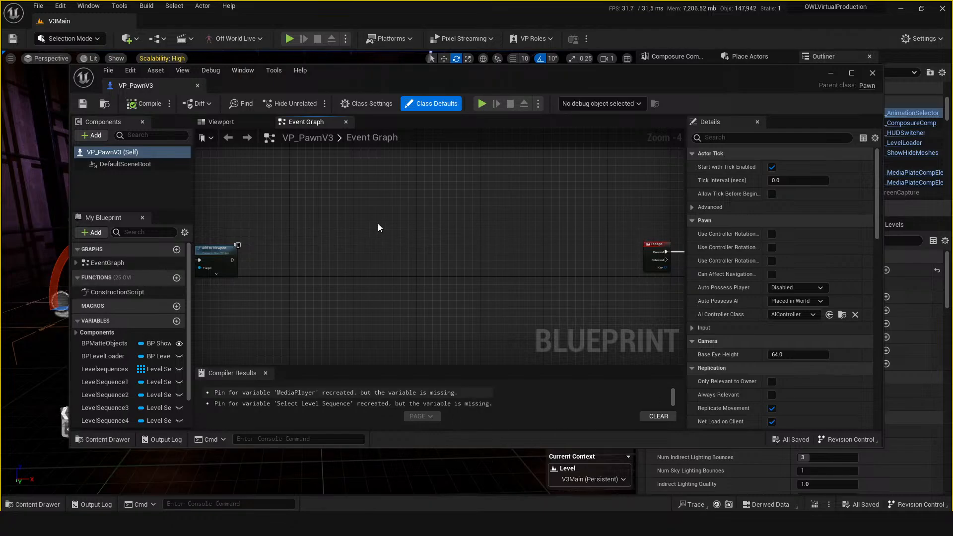
pyautogui.doubleClick(498, 76)
# Step: Examine the Event BeginPlay chain and the media source group in VP_PawnV3's event graph
pyautogui.moveTo(288, 247); pyautogui.dragTo(584, 230, button='right')
pyautogui.scroll(-2, 578, 230)
pyautogui.moveTo(501, 183); pyautogui.dragTo(554, 217, button='right')
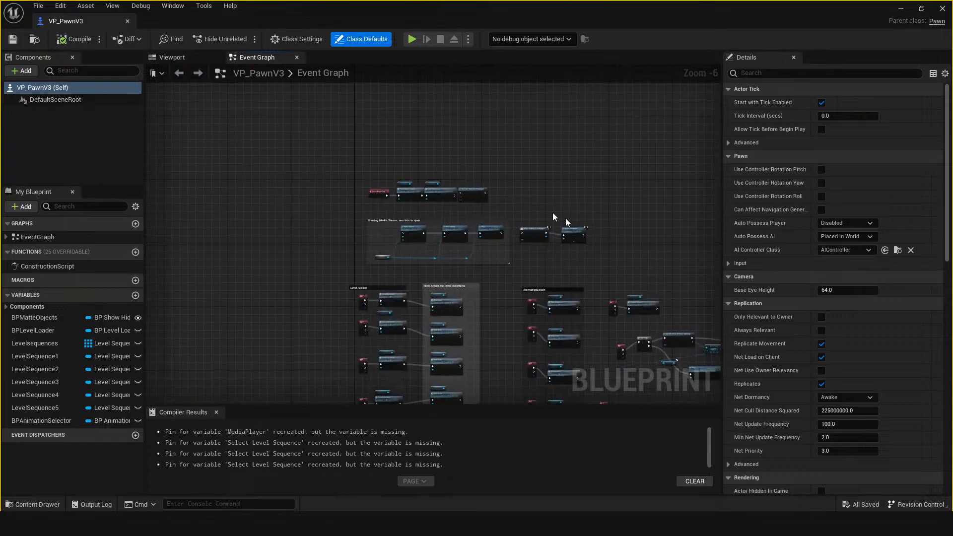
pyautogui.scroll(1, 399, 194)
pyautogui.scroll(1, 404, 219)
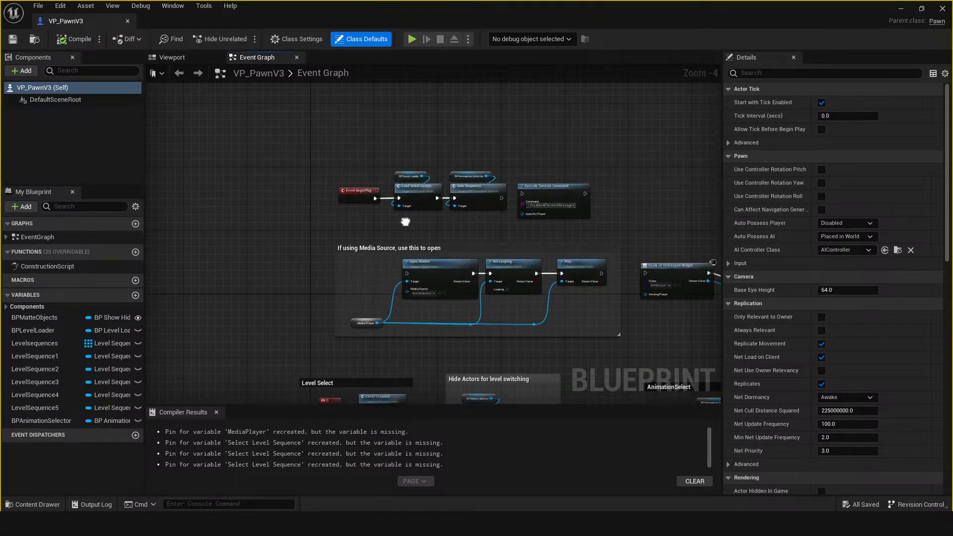
pyautogui.scroll(1, 359, 234)
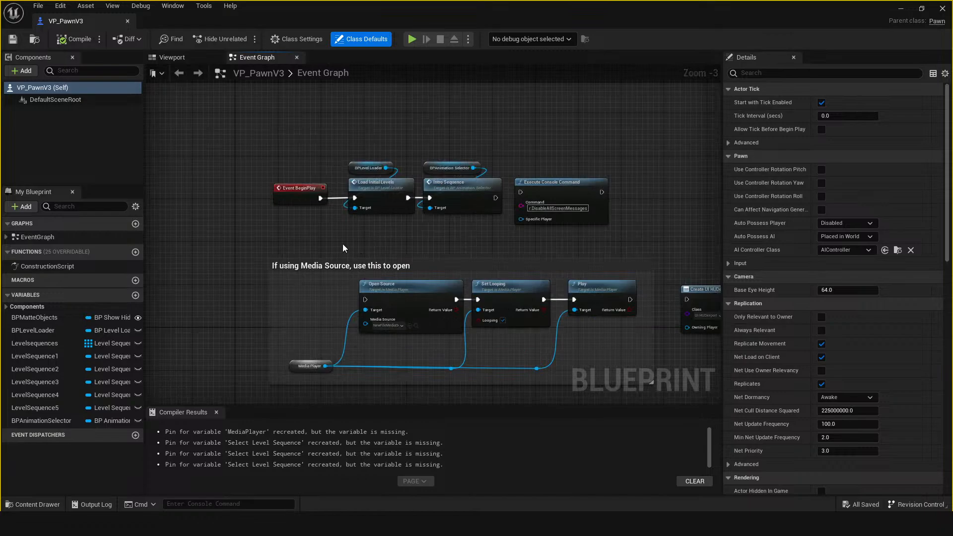
pyautogui.moveTo(343, 244); pyautogui.dragTo(306, 232, button='right')
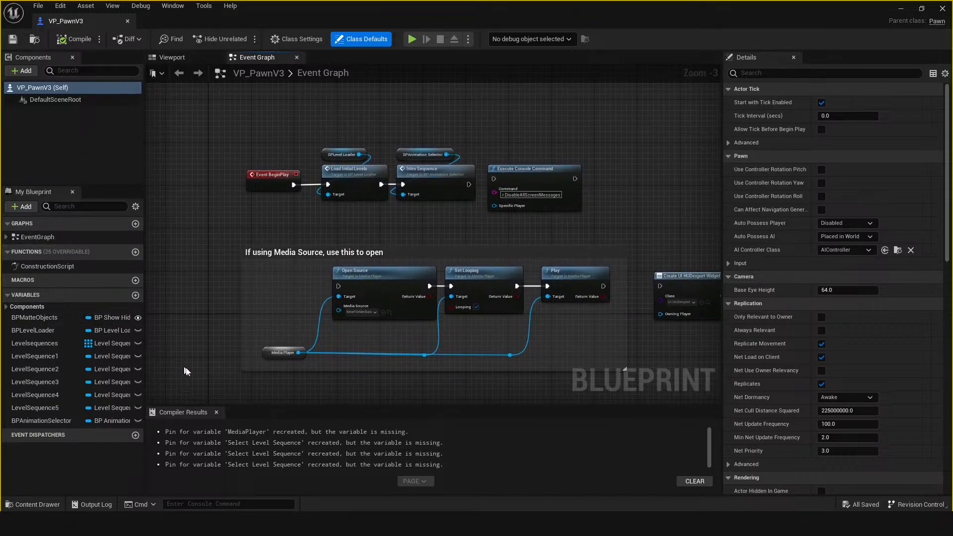
# Step: Move the VP_PawnV3 window aside to check the game mode classes in World Settings, and bring it back
pyautogui.moveTo(330, 18); pyautogui.dragTo(952, 218)
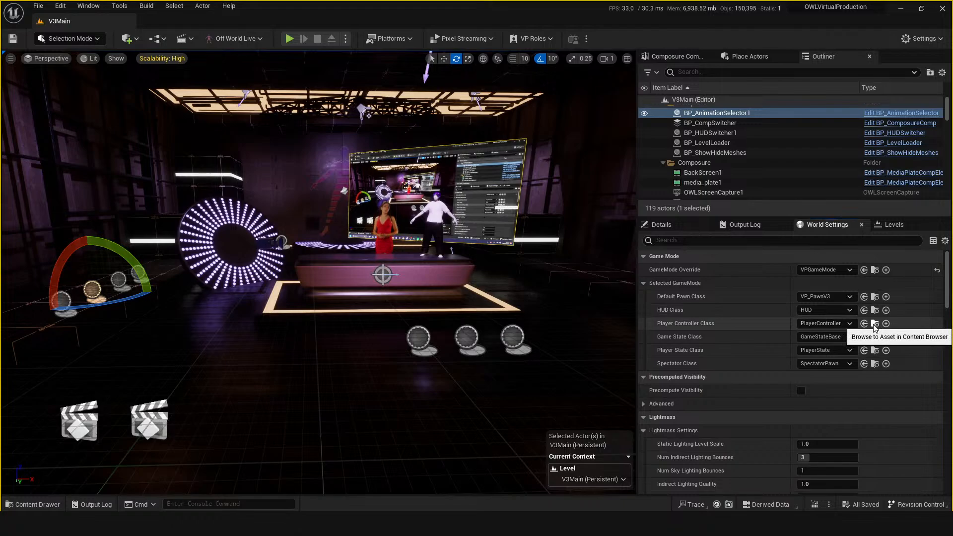
pyautogui.moveTo(952, 98); pyautogui.dragTo(375, 2)
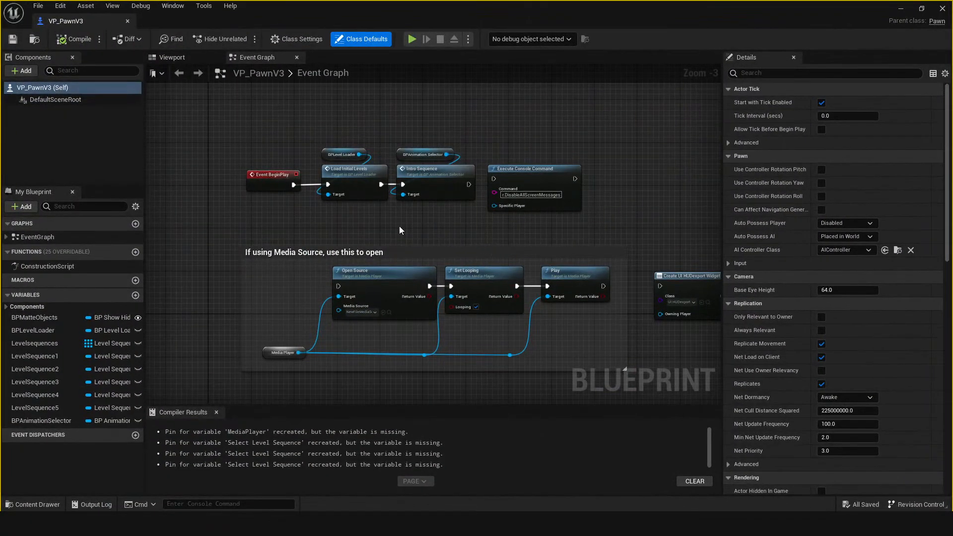
pyautogui.moveTo(400, 226)
pyautogui.mouseDown(button='right')
pyautogui.moveTo(455, 251)
pyautogui.moveTo(396, 224)
pyautogui.mouseUp(button='right')
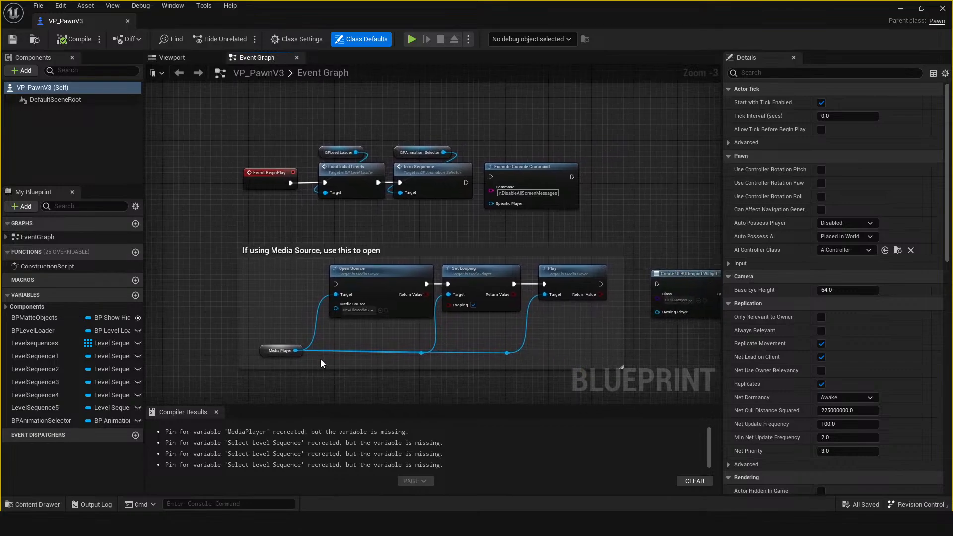
# Step: Examine the Level Select key events and the Hide Actors for level switching group in VP_PawnV3
pyautogui.moveTo(321, 364); pyautogui.dragTo(238, 204, button='right')
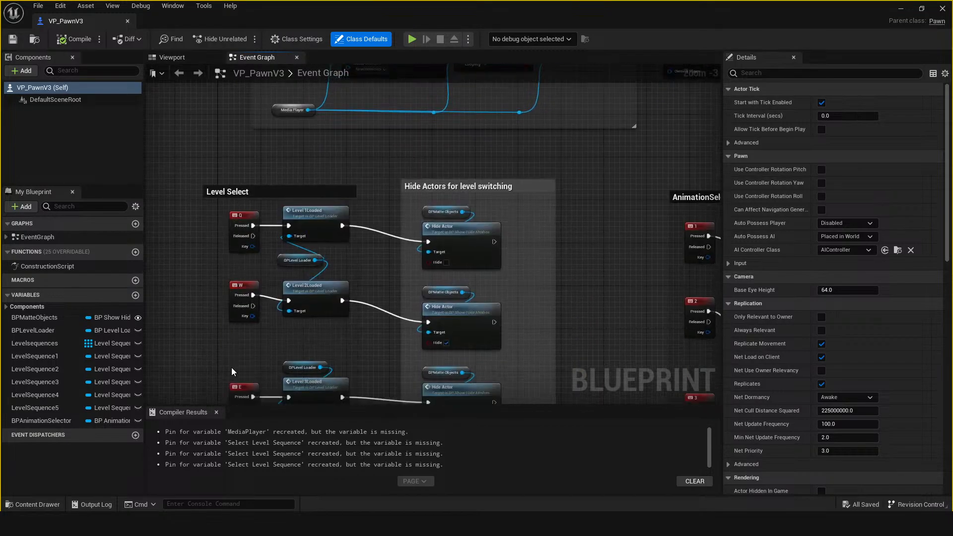
pyautogui.moveTo(232, 371); pyautogui.dragTo(257, 300, button='right')
pyautogui.moveTo(564, 348); pyautogui.dragTo(522, 331, button='right')
pyautogui.scroll(-1, 525, 287)
pyautogui.moveTo(525, 294); pyautogui.dragTo(455, 297, button='right')
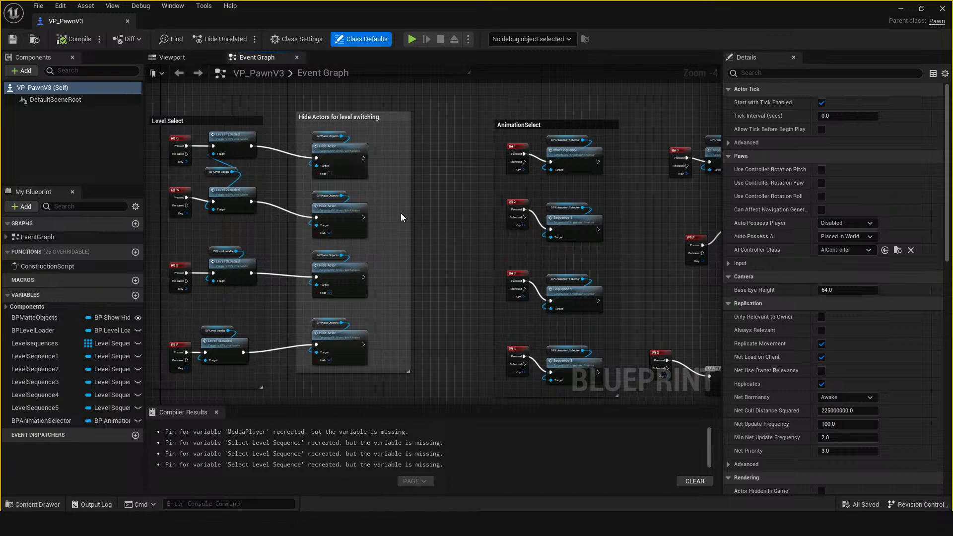
pyautogui.moveTo(468, 207); pyautogui.dragTo(438, 255, button='right')
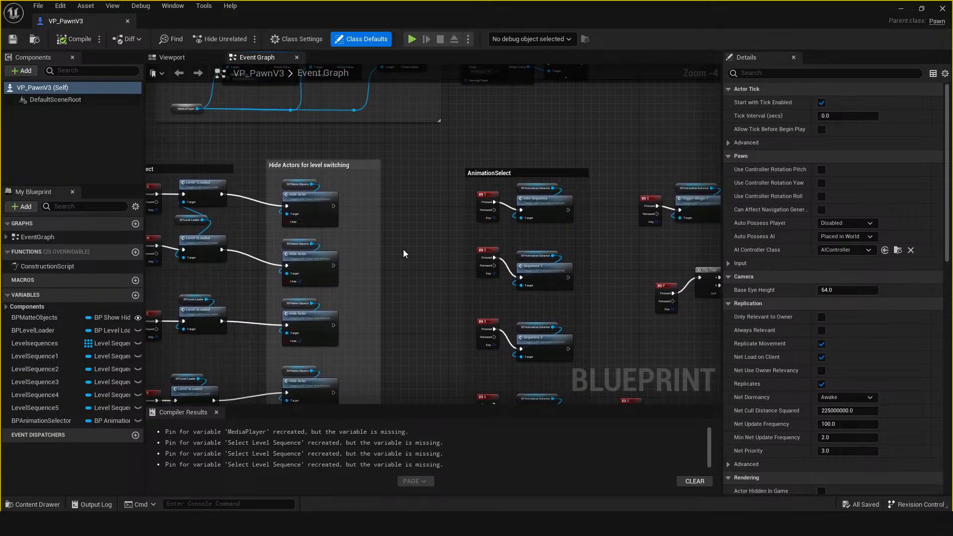
# Step: Inspect the AnimationSelect group, selecting the first Intro Sequence node and its BPAnimation Selector reference
pyautogui.moveTo(419, 275); pyautogui.dragTo(232, 285, button='right')
pyautogui.scroll(2, 300, 224)
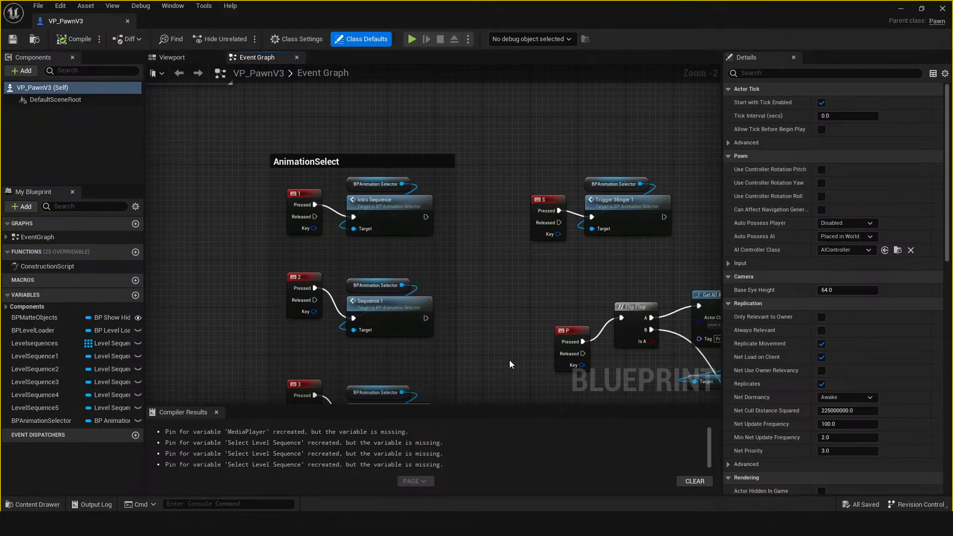
pyautogui.moveTo(511, 362); pyautogui.dragTo(551, 341, button='right')
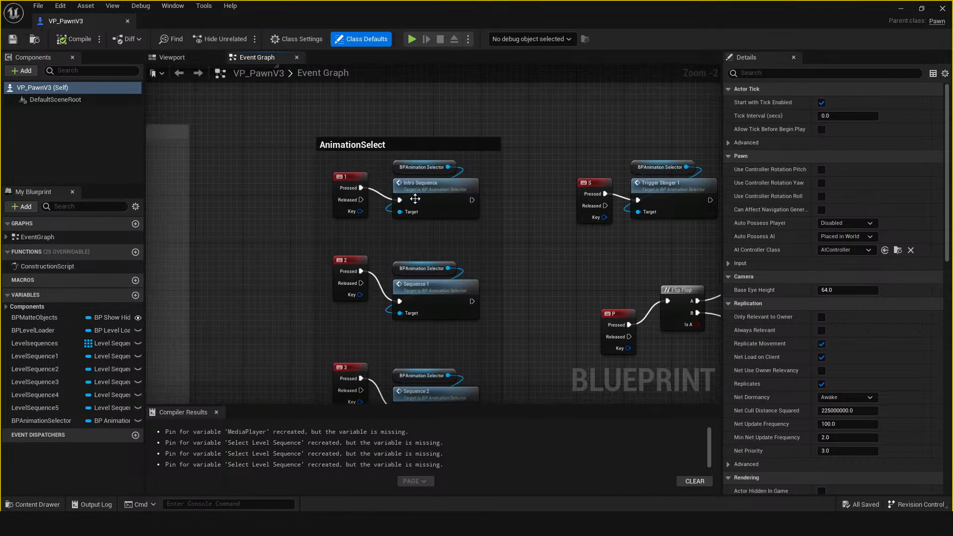
pyautogui.click(415, 199)
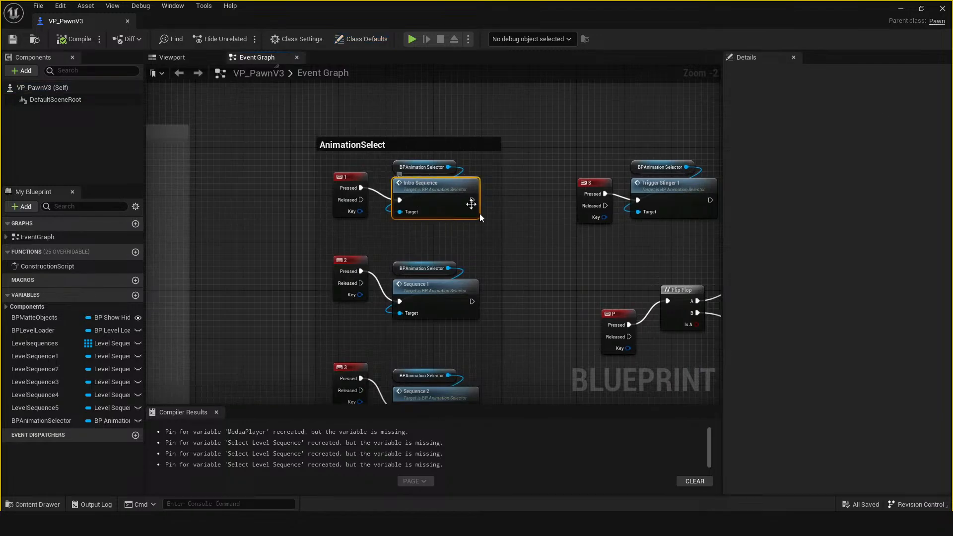
pyautogui.click(421, 167)
pyautogui.scroll(2, 422, 167)
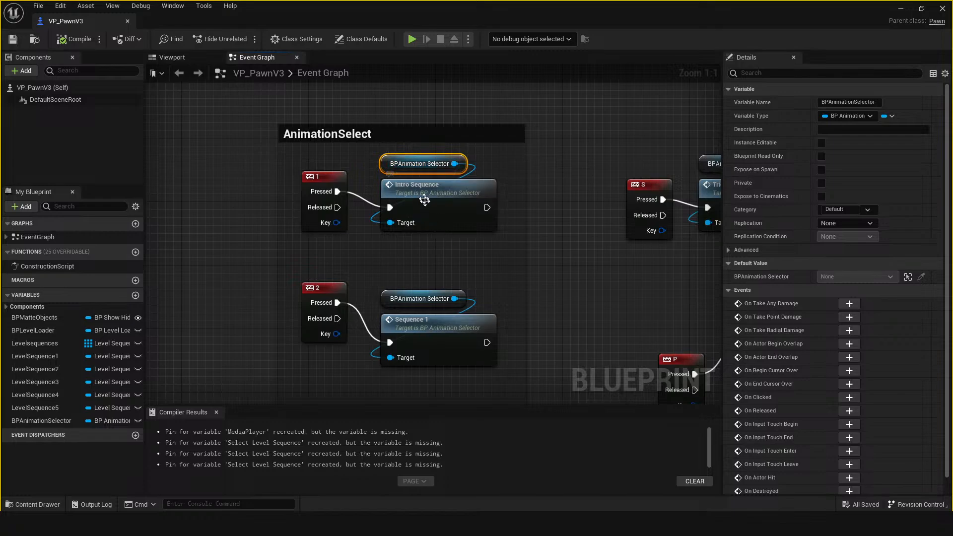
pyautogui.click(403, 184)
# Step: Review the BeginPlay and media source nodes again, and open VP_PawnV3's Construction Script
pyautogui.moveTo(353, 142); pyautogui.dragTo(502, 326, button='right')
pyautogui.scroll(-3, 501, 326)
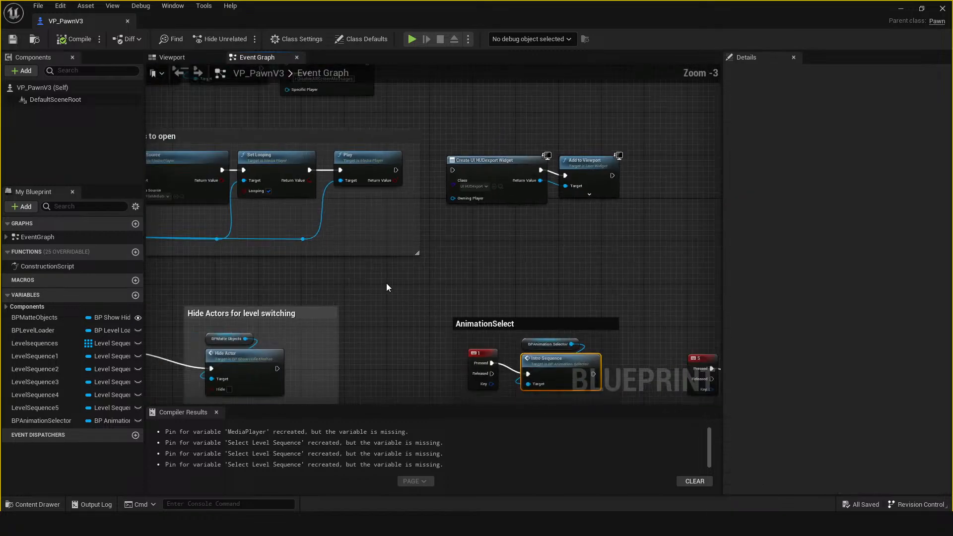
pyautogui.moveTo(387, 283); pyautogui.dragTo(620, 376, button='right')
pyautogui.moveTo(509, 363); pyautogui.dragTo(365, 286, button='right')
pyautogui.scroll(-1, 349, 289)
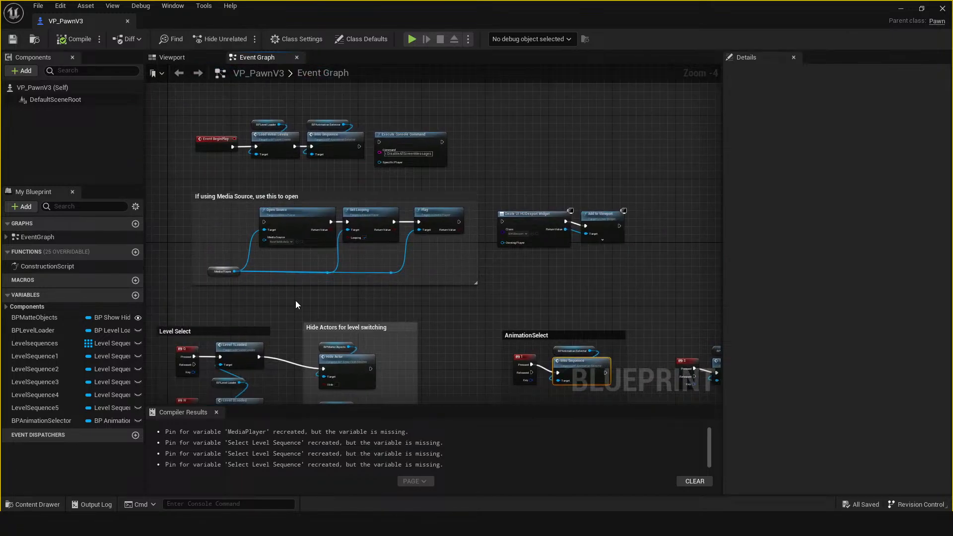
pyautogui.doubleClick(30, 266)
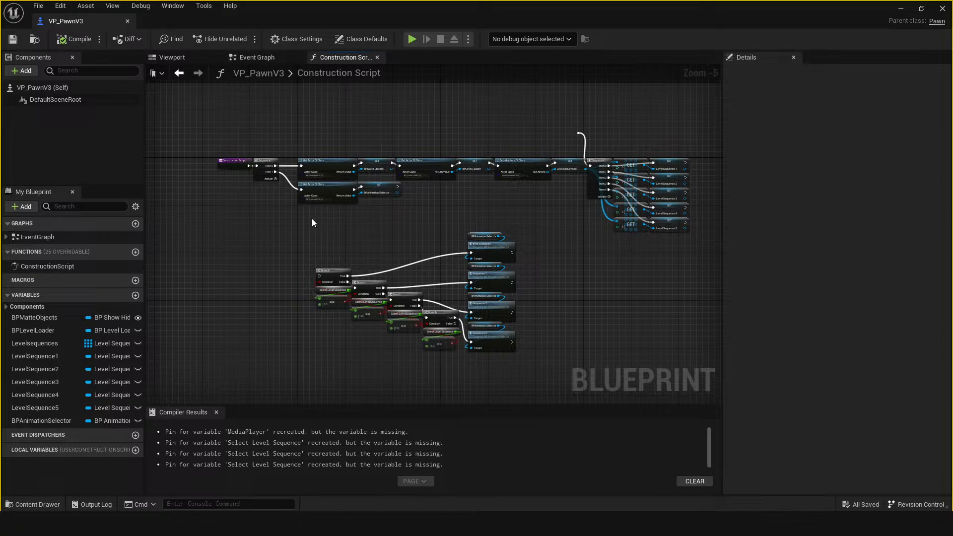
# Step: Examine the Construction Script's node chain, selecting the Get Actor Of Class node that looks up BP Level Loader
pyautogui.moveTo(288, 147); pyautogui.dragTo(712, 229)
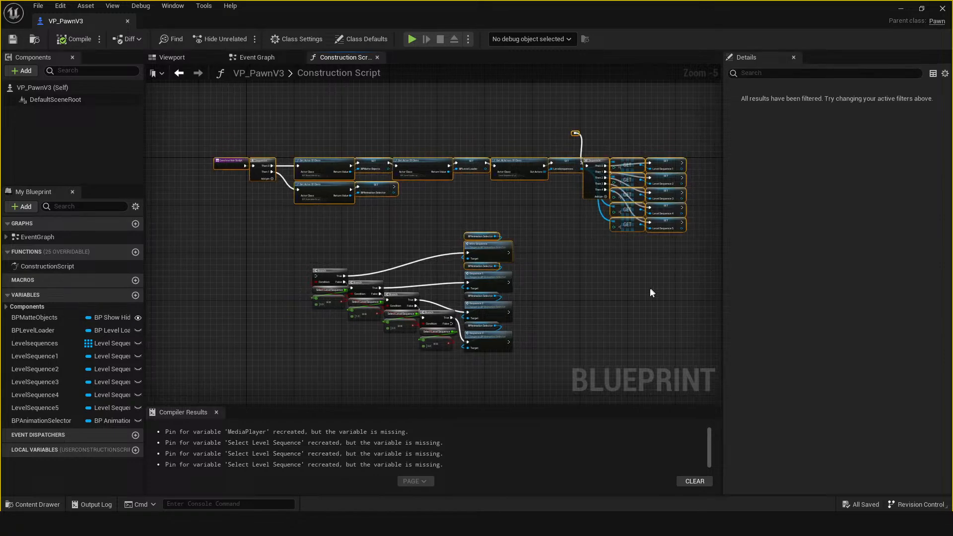
pyautogui.click(334, 215)
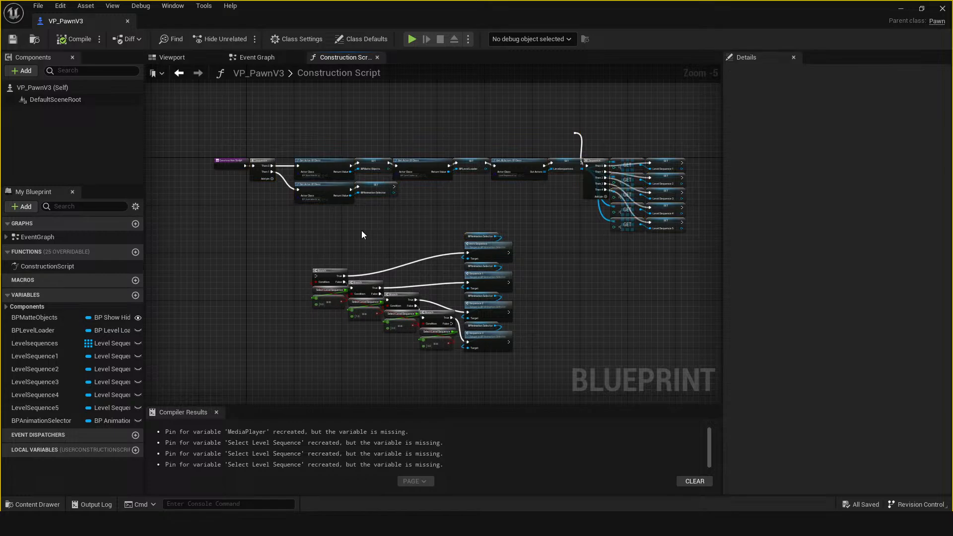
pyautogui.scroll(2, 352, 216)
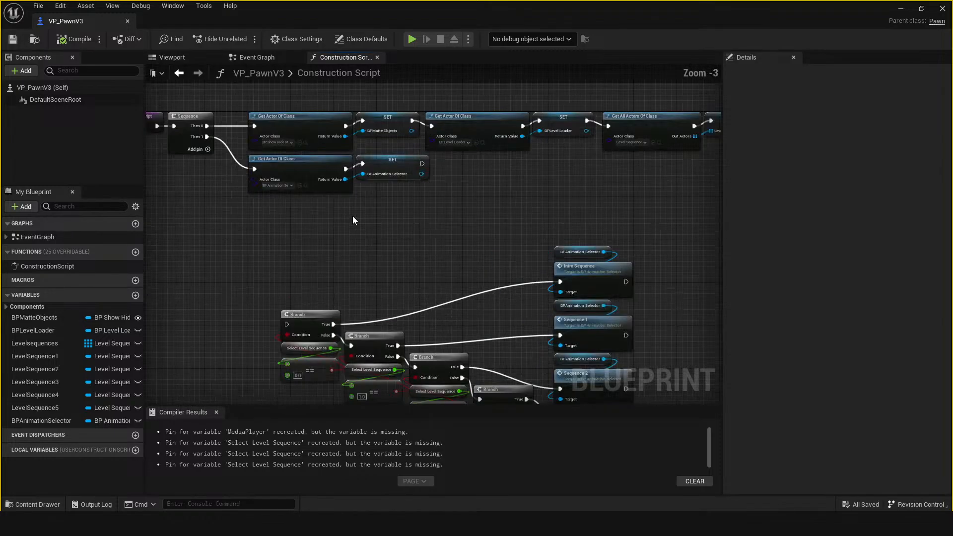
pyautogui.moveTo(353, 221); pyautogui.dragTo(365, 226, button='right')
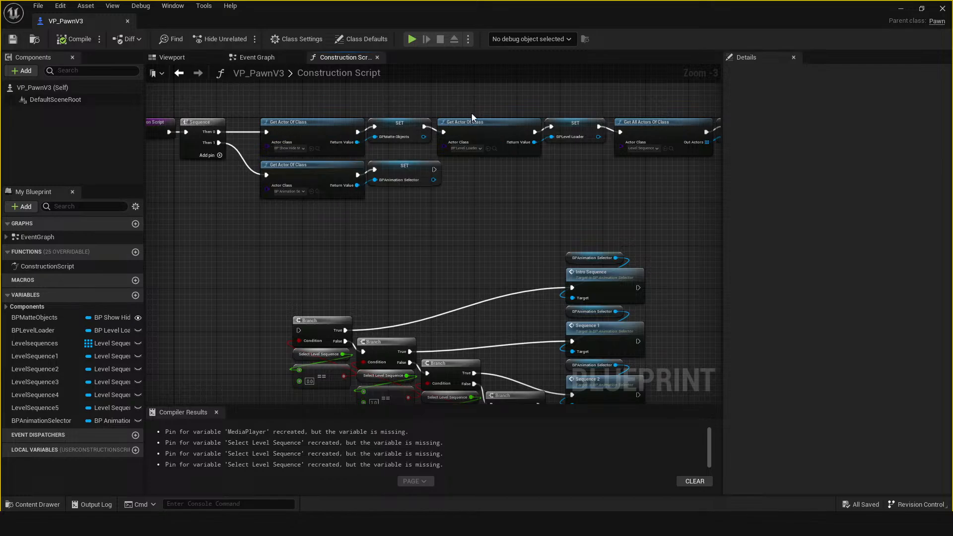
pyautogui.scroll(1, 479, 156)
pyautogui.click(479, 153)
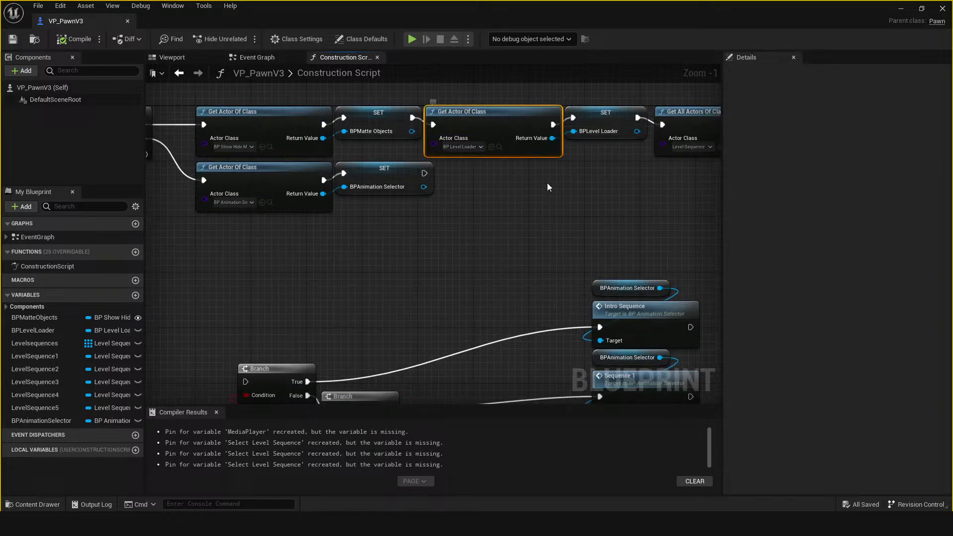
pyautogui.scroll(1, 467, 208)
pyautogui.moveTo(520, 191); pyautogui.dragTo(462, 169, button='right')
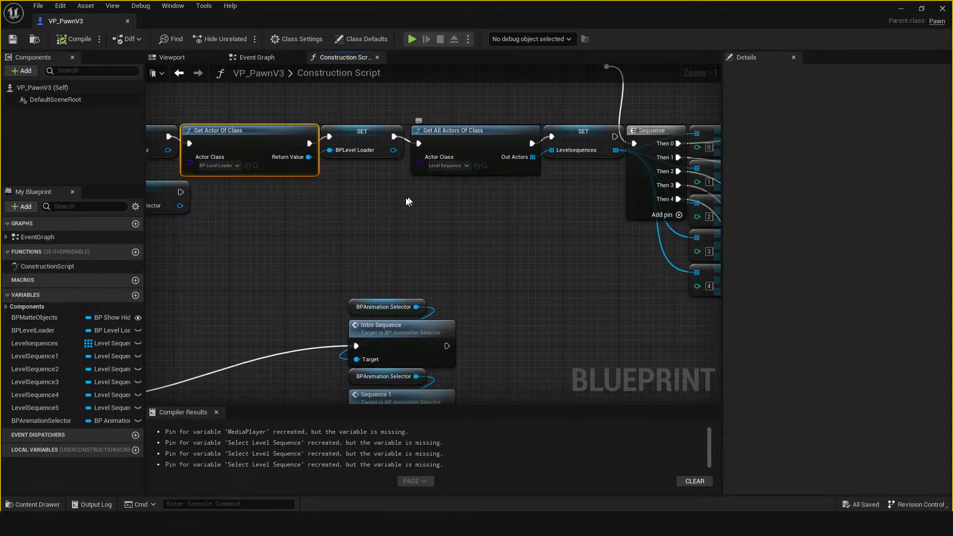
# Step: Inspect the Get Actor Of Class node for the animation selector and the SET node that stores BPAnimation Selector
pyautogui.moveTo(407, 201); pyautogui.dragTo(692, 214, button='right')
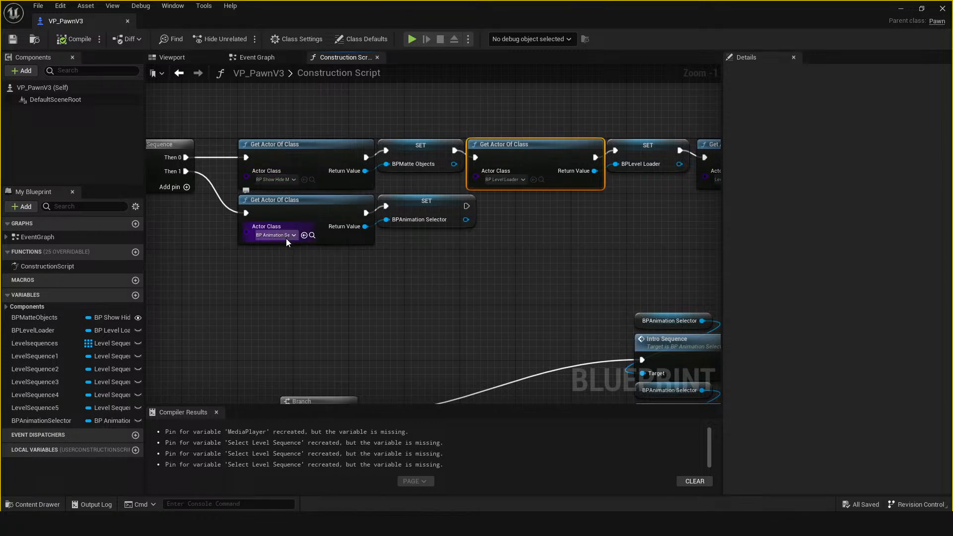
pyautogui.click(281, 227)
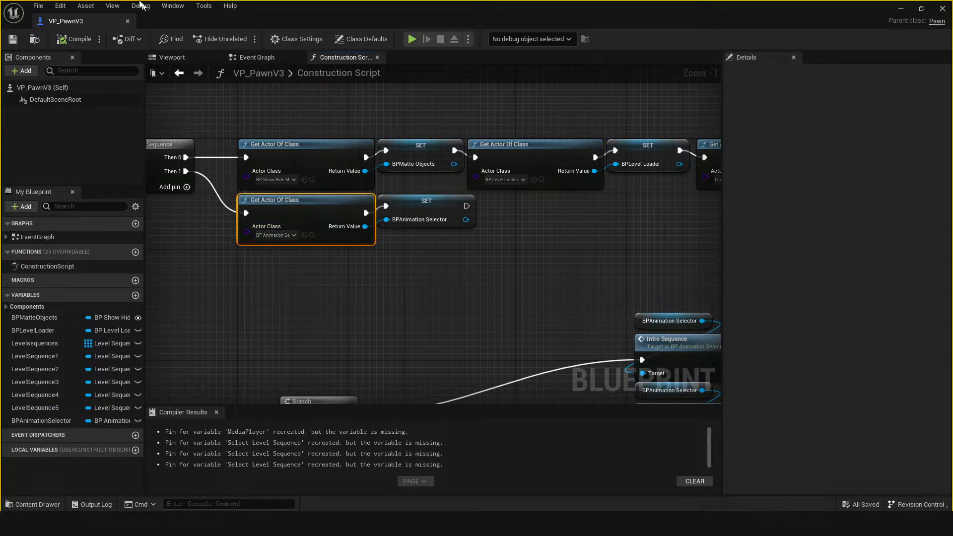
pyautogui.click(426, 198)
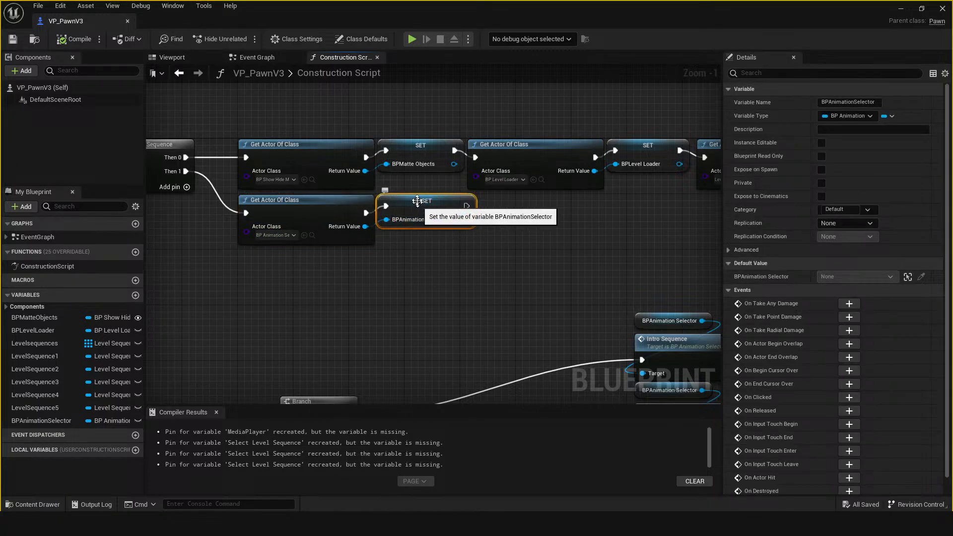
# Step: Return to VP_PawnV3's Event Graph, check the BeginPlay chain, and open the Intro Sequence event in BP_AnimationSelector
pyautogui.click(267, 59)
pyautogui.scroll(2, 240, 187)
pyautogui.moveTo(252, 173); pyautogui.dragTo(345, 208, button='right')
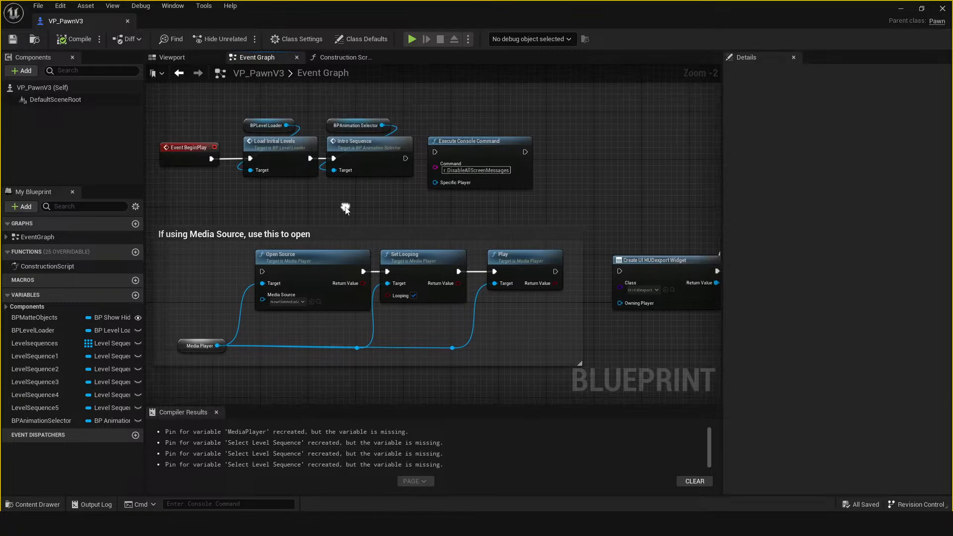
pyautogui.click(183, 154)
pyautogui.click(346, 127)
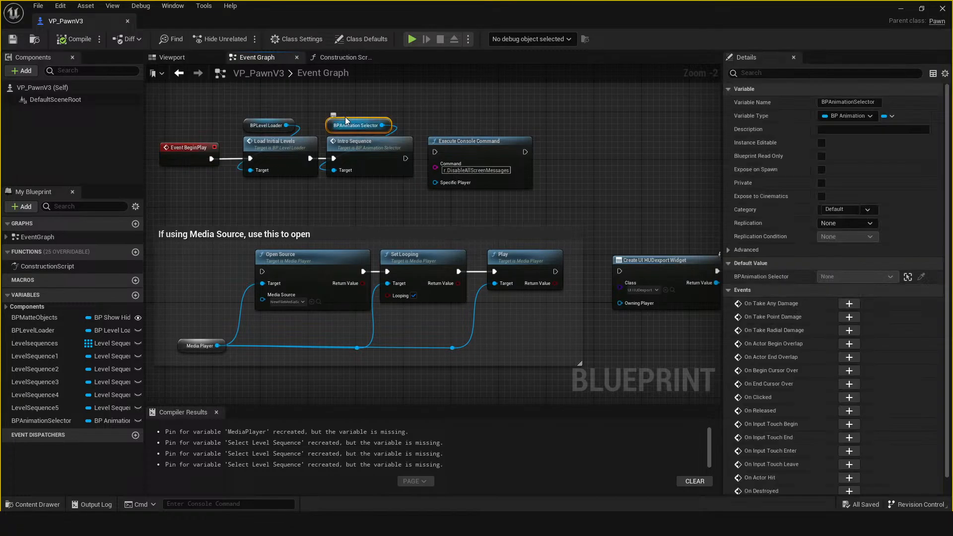
pyautogui.click(360, 156)
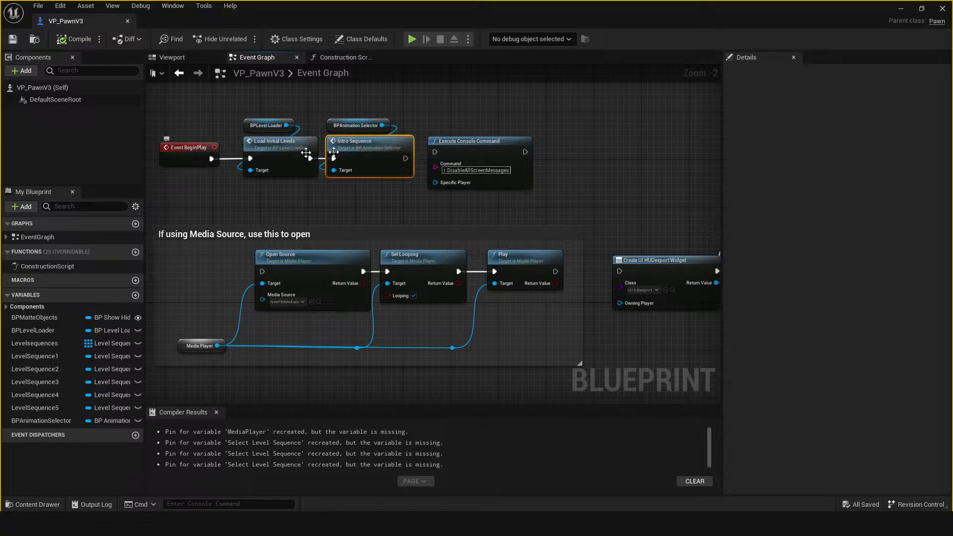
pyautogui.doubleClick(376, 145)
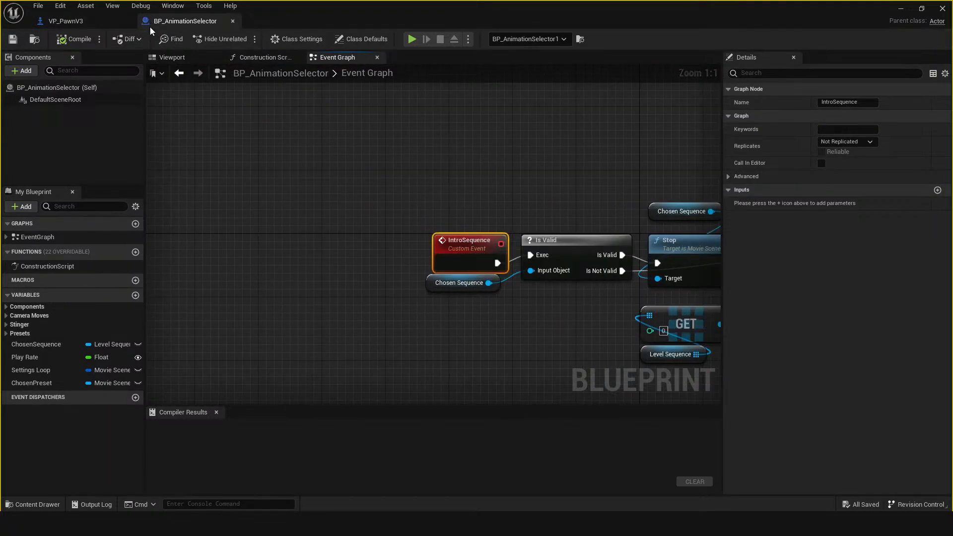
# Step: Examine the start of the IntroSequence event, including its Is Valid check, and select the Chosen Sequence reference feeding it
pyautogui.moveTo(449, 165); pyautogui.dragTo(257, 131, button='right')
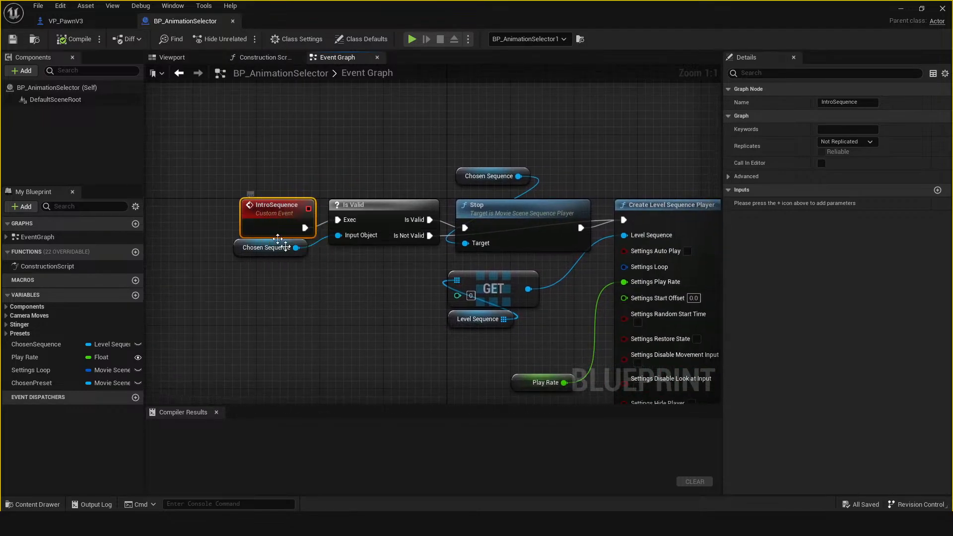
pyautogui.moveTo(364, 286); pyautogui.dragTo(303, 250, button='right')
pyautogui.scroll(-1, 292, 231)
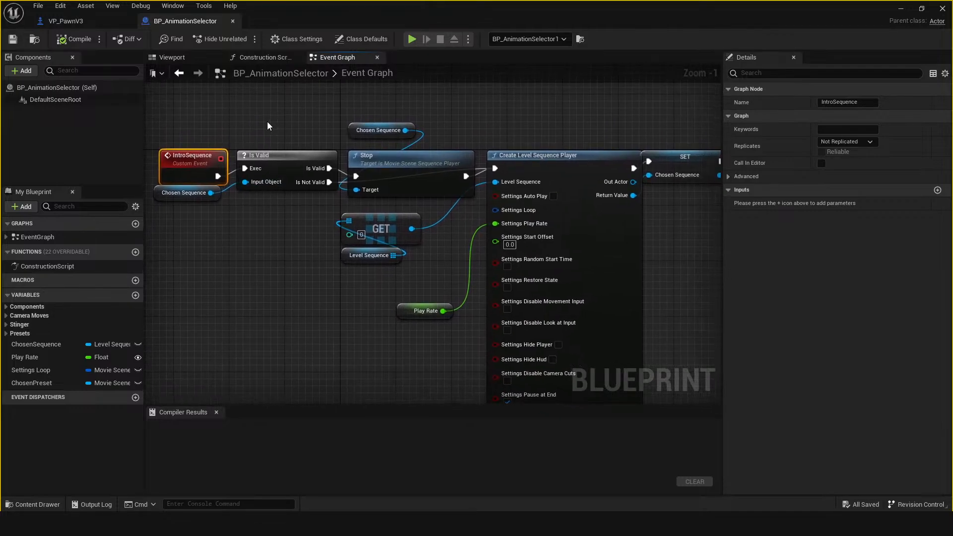
pyautogui.moveTo(267, 121); pyautogui.dragTo(298, 259)
pyautogui.click(298, 259)
pyautogui.moveTo(333, 308); pyautogui.dragTo(298, 299, button='right')
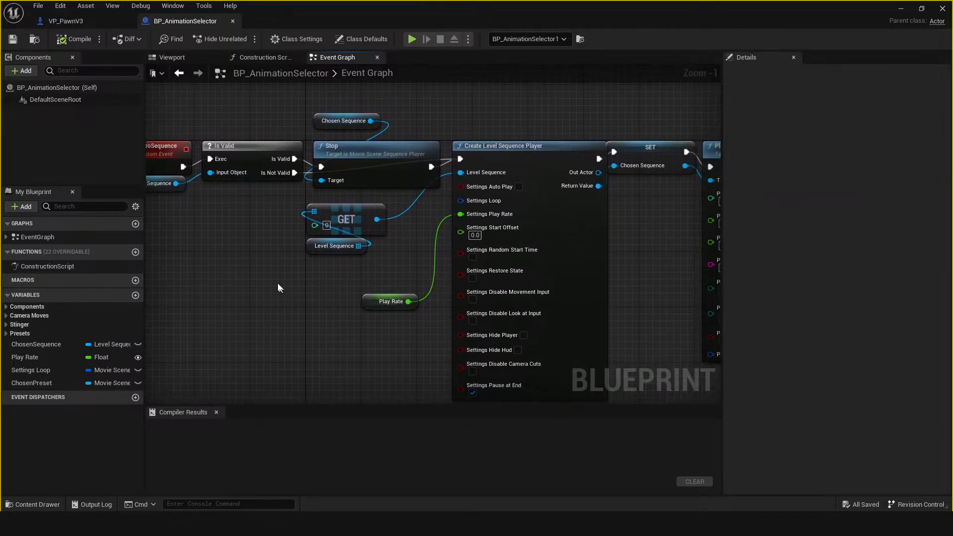
pyautogui.moveTo(153, 207); pyautogui.dragTo(223, 229, button='right')
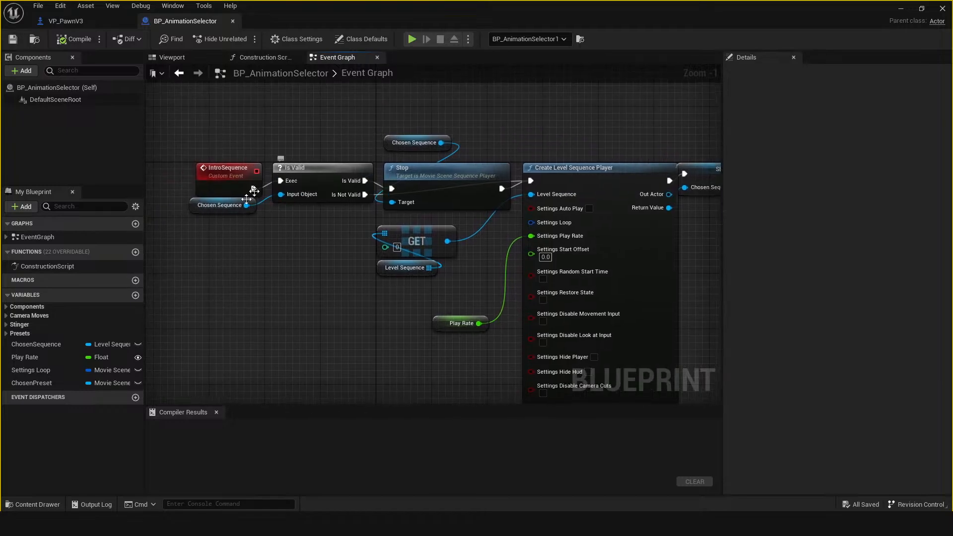
pyautogui.click(199, 206)
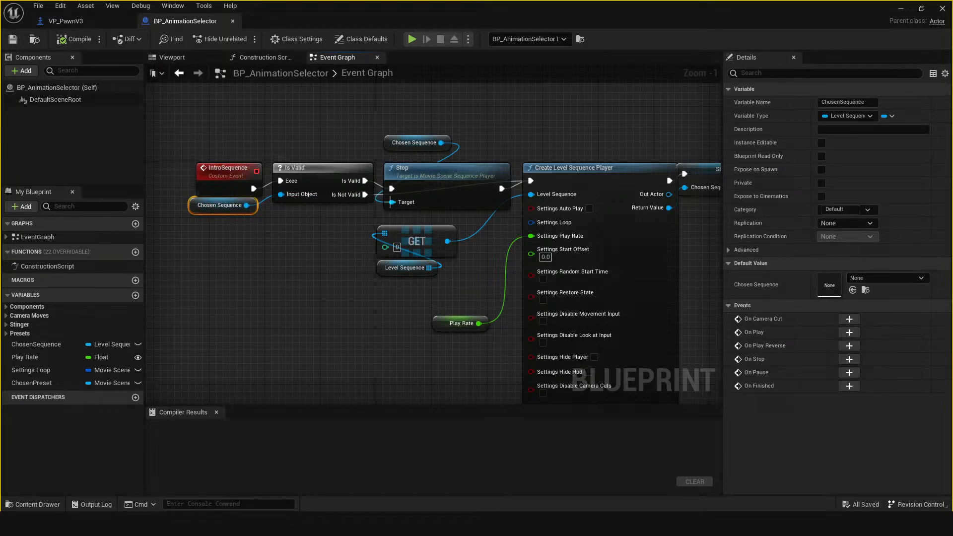
# Step: Inspect the Create Level Sequence Player node and the nodes connected to it in the IntroSequence chain
pyautogui.moveTo(572, 167); pyautogui.dragTo(418, 139, button='right')
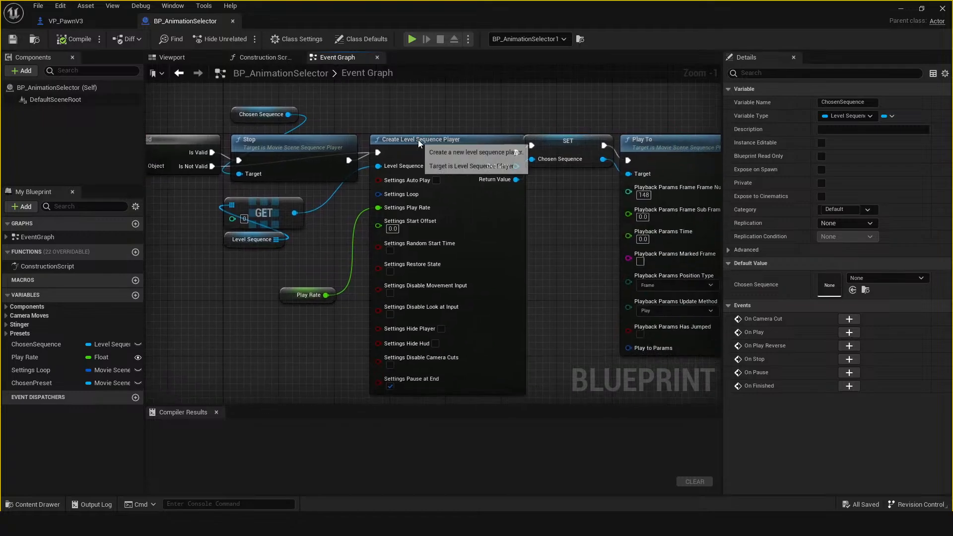
pyautogui.click(439, 156)
pyautogui.moveTo(558, 250); pyautogui.dragTo(469, 244, button='right')
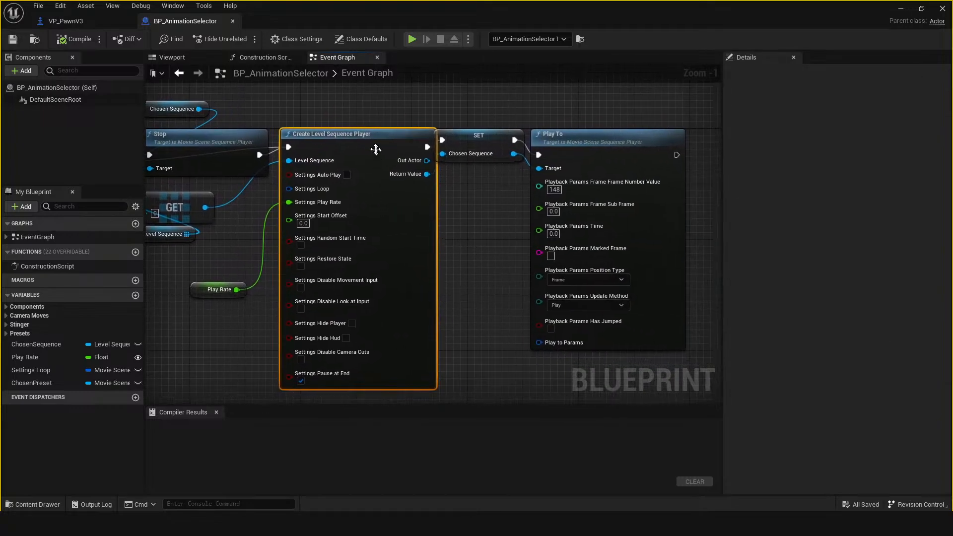
pyautogui.moveTo(192, 252); pyautogui.dragTo(303, 241, button='right')
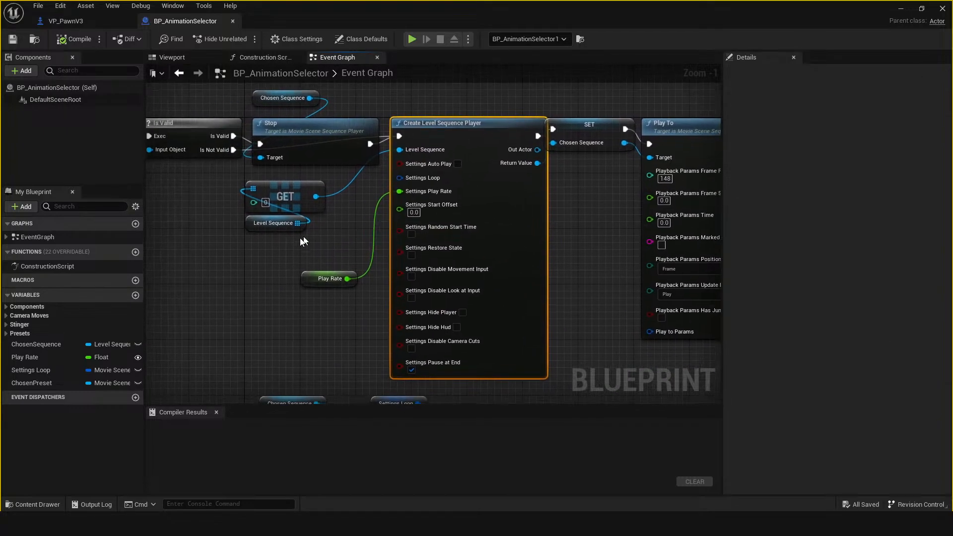
# Step: Select the Level Sequence array variable beside the GET node and expand its default value elements
pyautogui.click(257, 224)
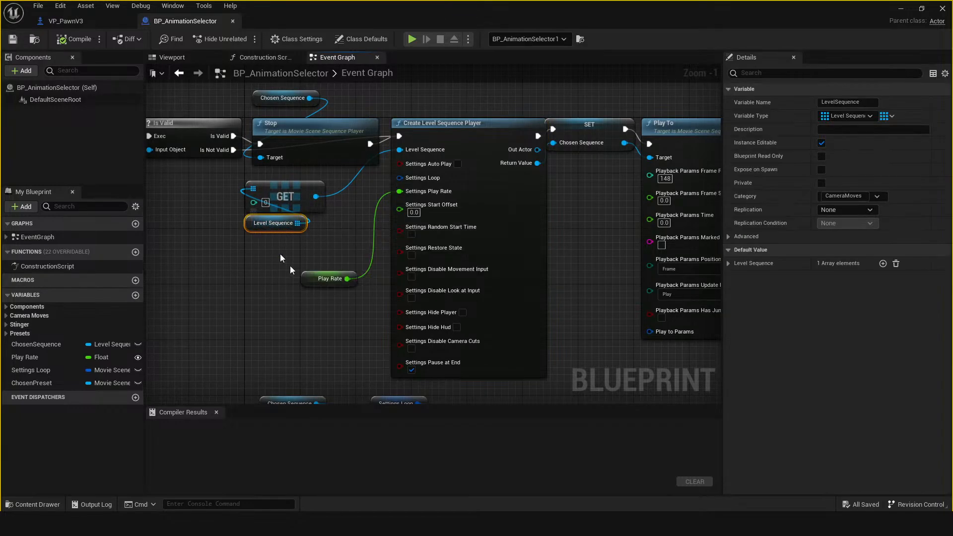
pyautogui.click(728, 263)
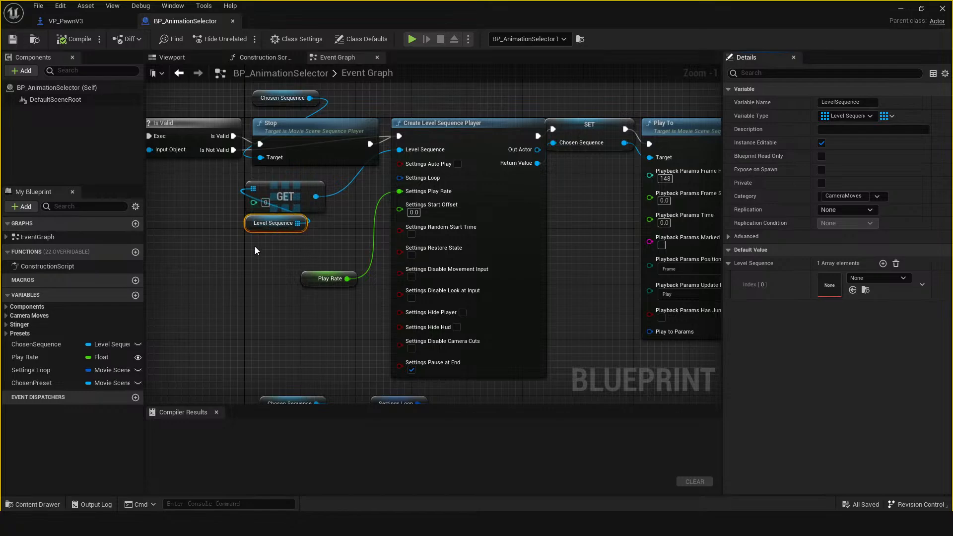
pyautogui.moveTo(255, 247); pyautogui.dragTo(280, 262, button='right')
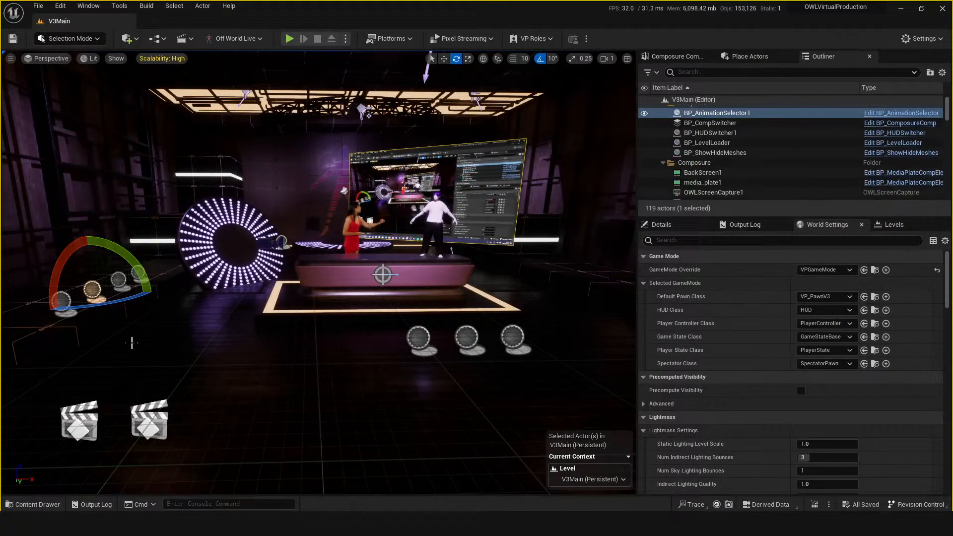
# Step: Switch to the V3Main level and review the stinger, preset and camera move sequences in BP_AnimationSelector1's details
pyautogui.click(664, 227)
pyautogui.scroll(-3, 708, 405)
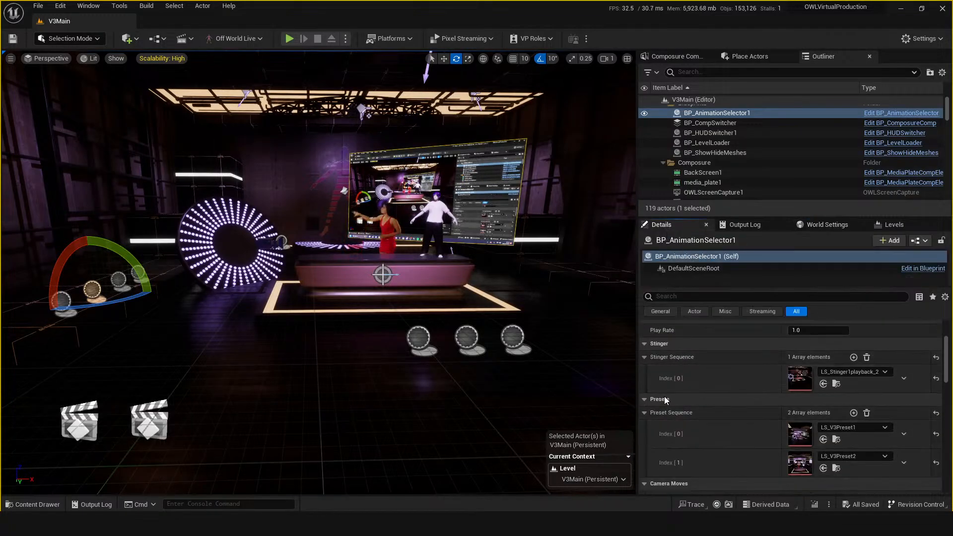
pyautogui.scroll(-2, 752, 423)
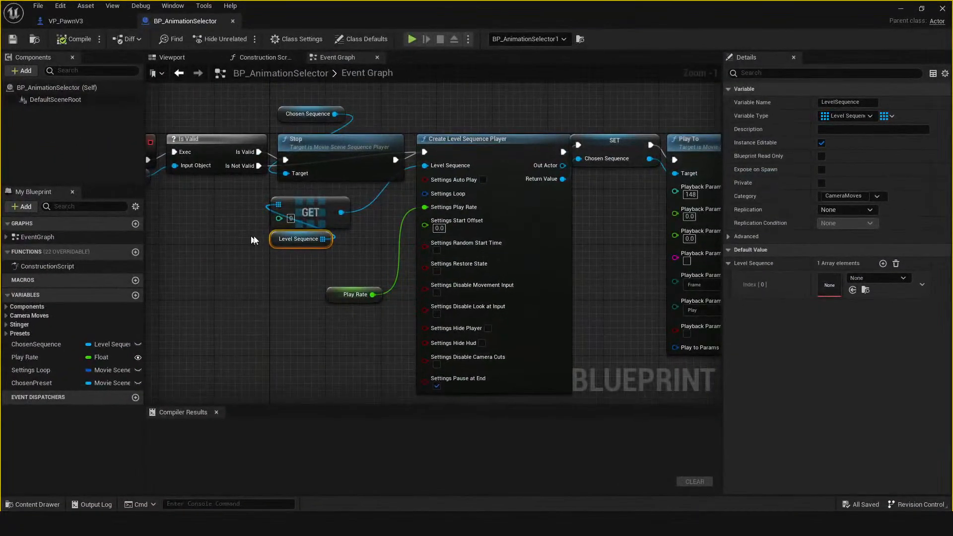
# Step: Back in BP_AnimationSelector, inspect the SET Chosen Sequence node and the Play To node ending the IntroSequence chain
pyautogui.moveTo(639, 213); pyautogui.dragTo(418, 232, button='right')
pyautogui.click(466, 130)
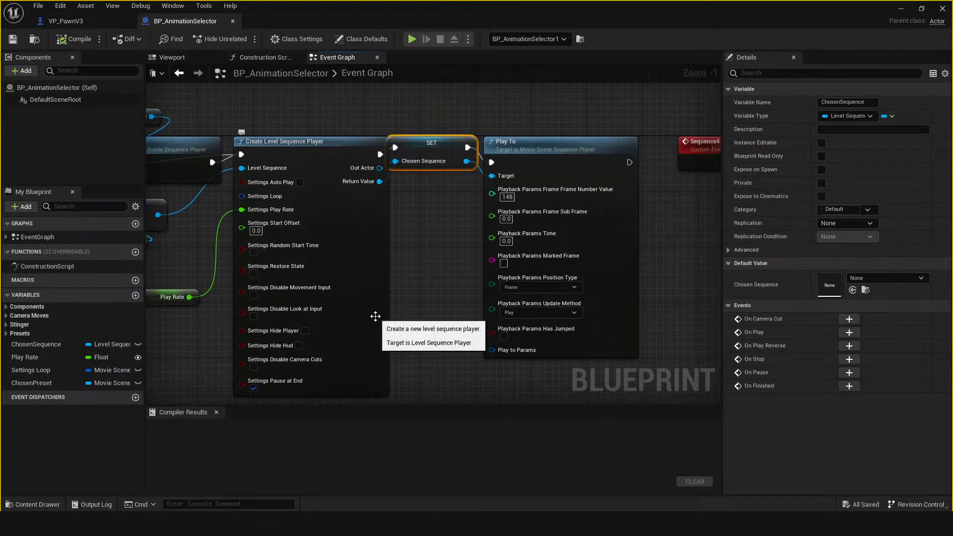
pyautogui.click(537, 165)
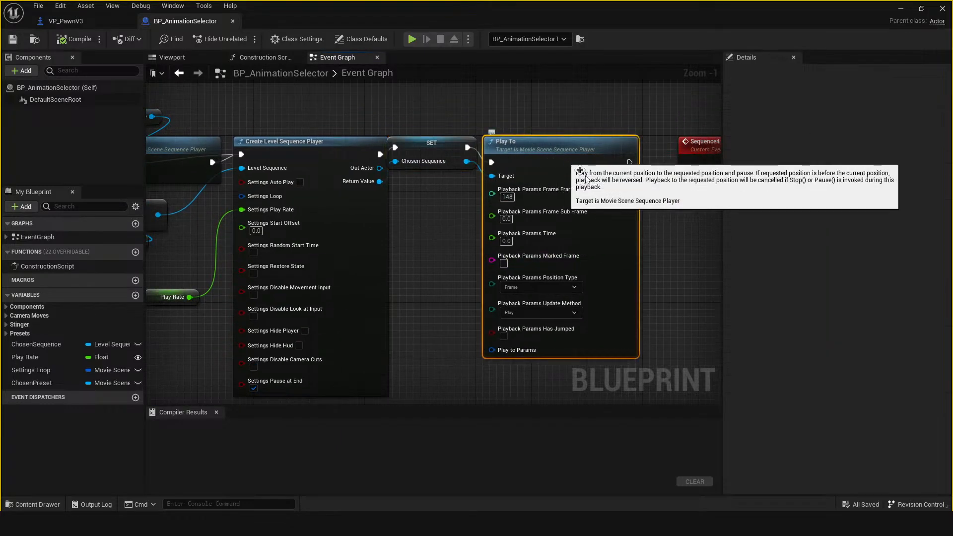
pyautogui.moveTo(435, 281); pyautogui.dragTo(394, 263, button='right')
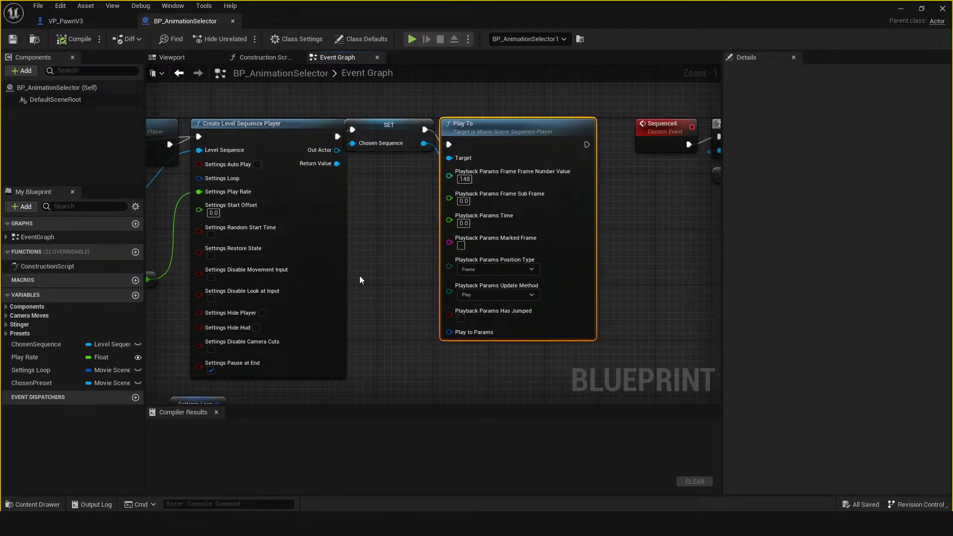
# Step: Retrace the IntroSequence chain from its start, selecting the custom event, the Chosen Sequence reference and the Stop node
pyautogui.moveTo(360, 275); pyautogui.dragTo(472, 279, button='right')
pyautogui.moveTo(250, 274); pyautogui.dragTo(355, 259, button='right')
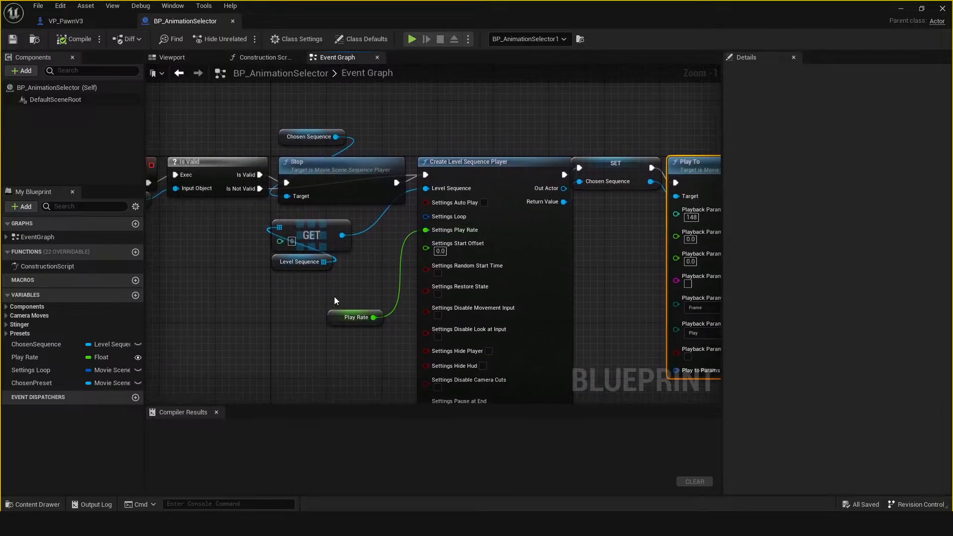
pyautogui.moveTo(334, 297); pyautogui.dragTo(385, 285, button='right')
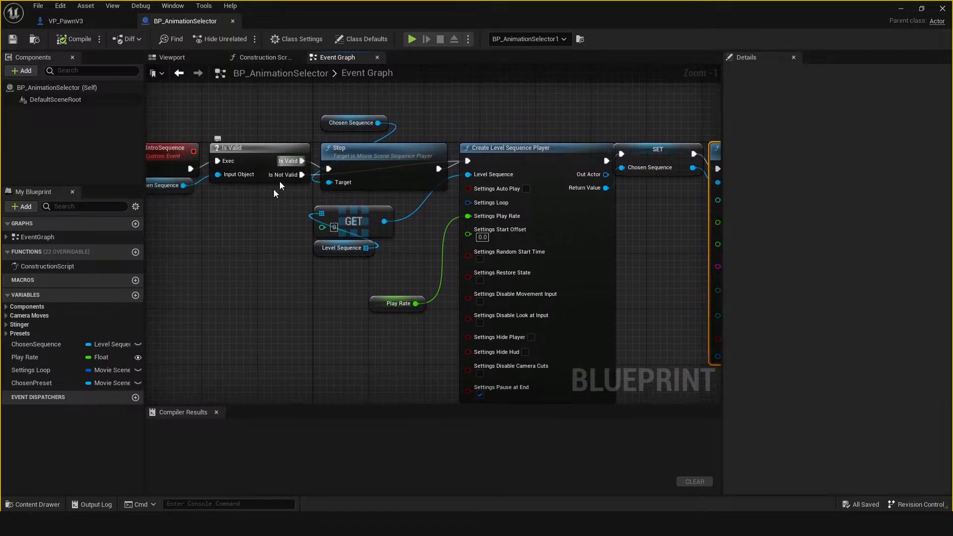
pyautogui.moveTo(236, 221); pyautogui.dragTo(300, 230, button='right')
pyautogui.click(213, 174)
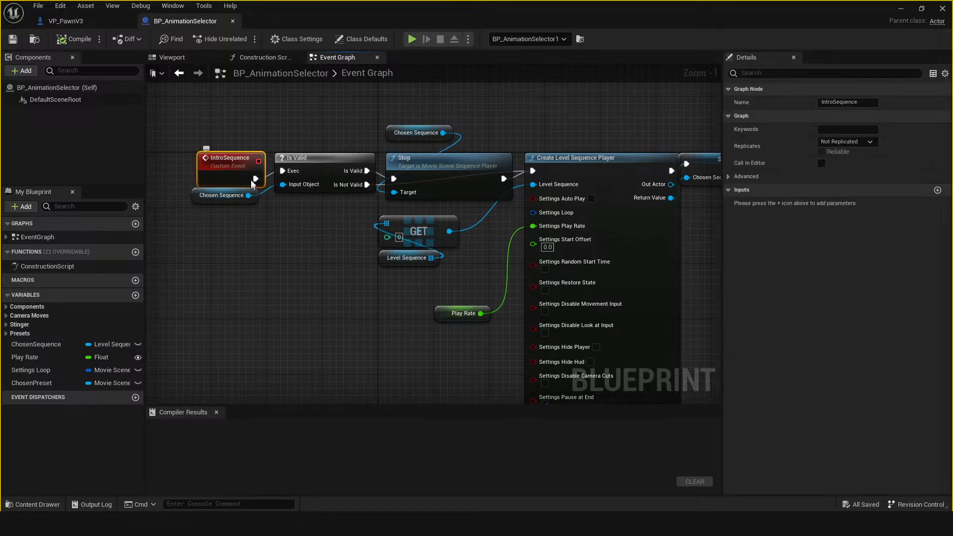
pyautogui.click(201, 195)
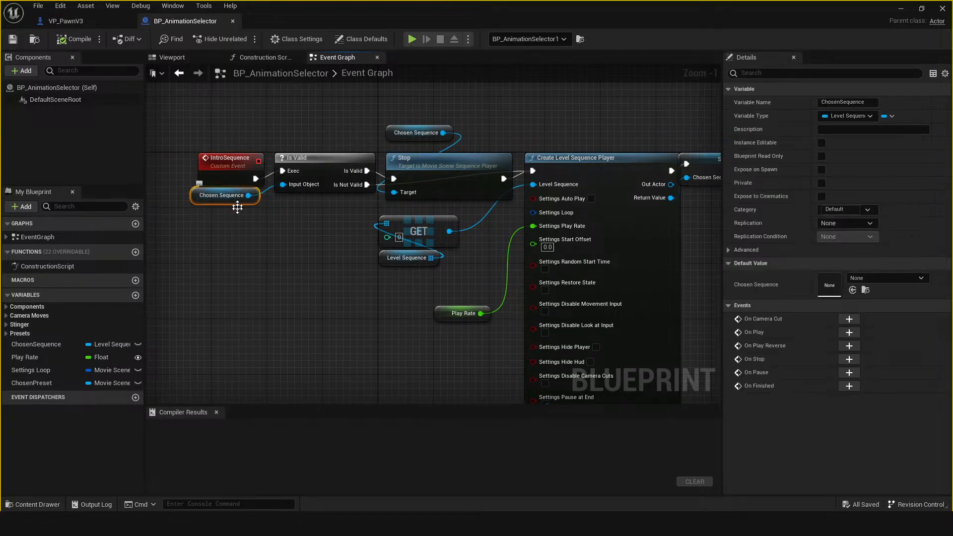
pyautogui.click(399, 167)
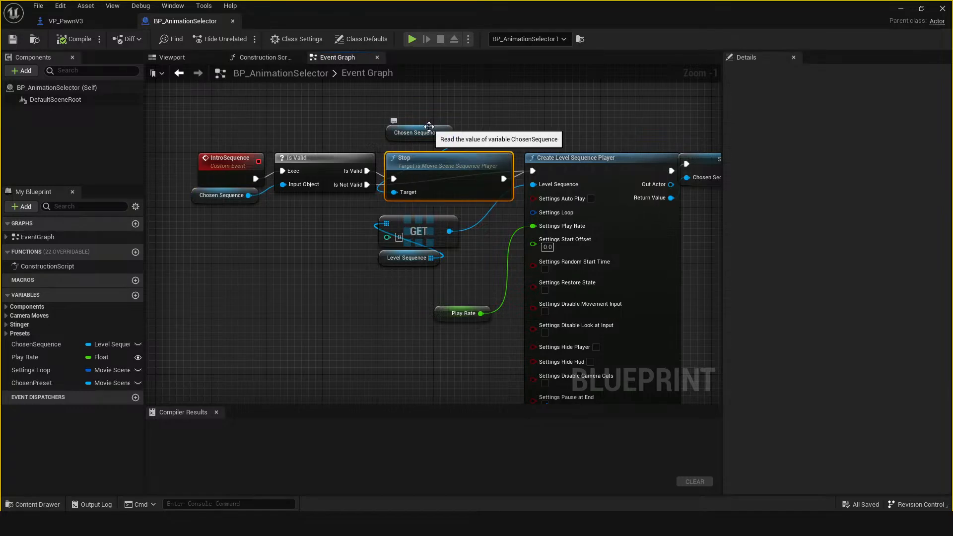
pyautogui.moveTo(450, 365); pyautogui.dragTo(376, 328, button='right')
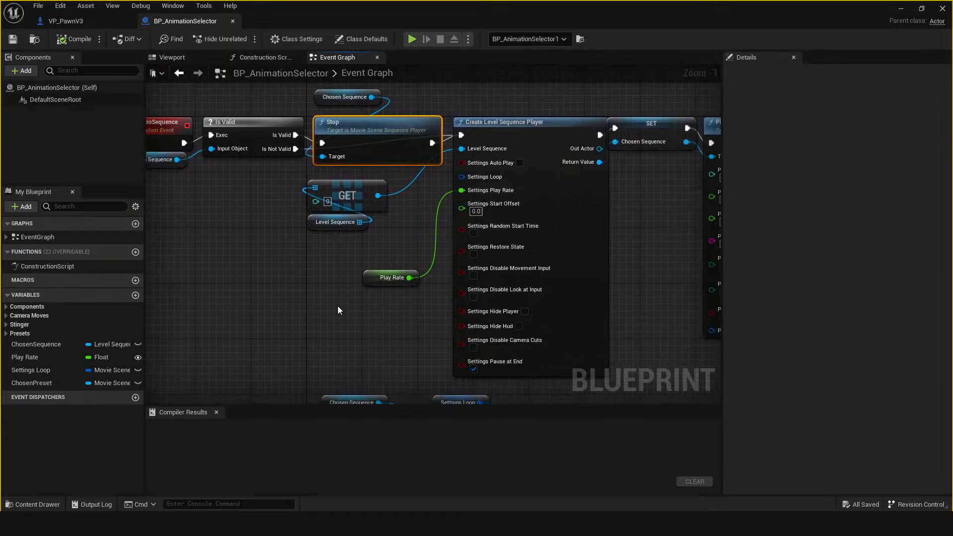
# Step: Follow the IntroSequence chain through to its Play To node and select the Chosen Sequence reference above the Stop node
pyautogui.scroll(-1, 330, 303)
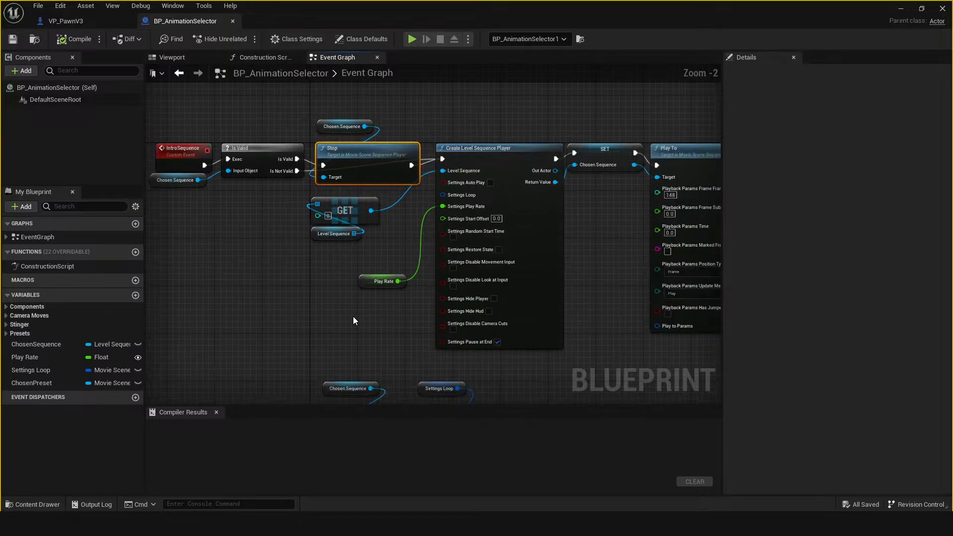
pyautogui.moveTo(352, 321); pyautogui.dragTo(299, 304, button='right')
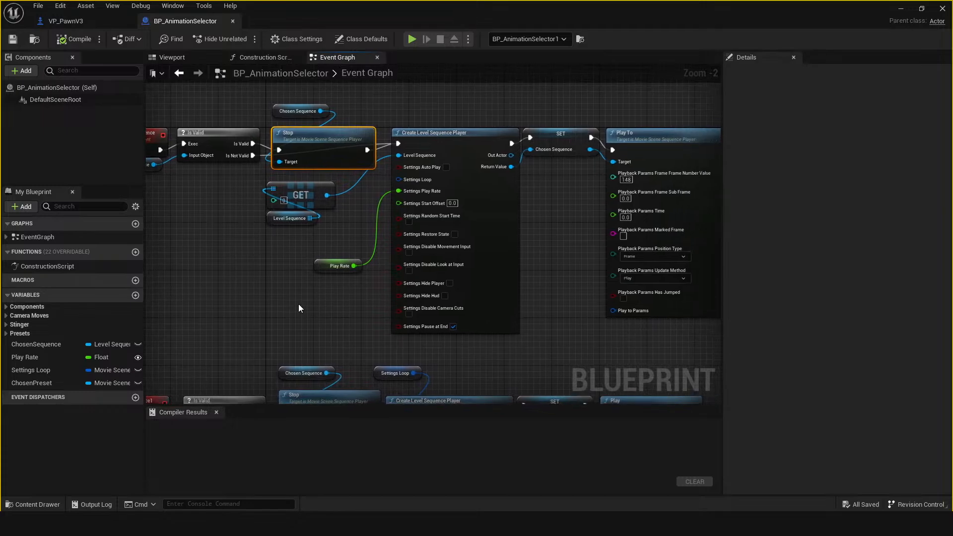
pyautogui.scroll(-1, 359, 331)
pyautogui.moveTo(358, 330); pyautogui.dragTo(287, 311, button='right')
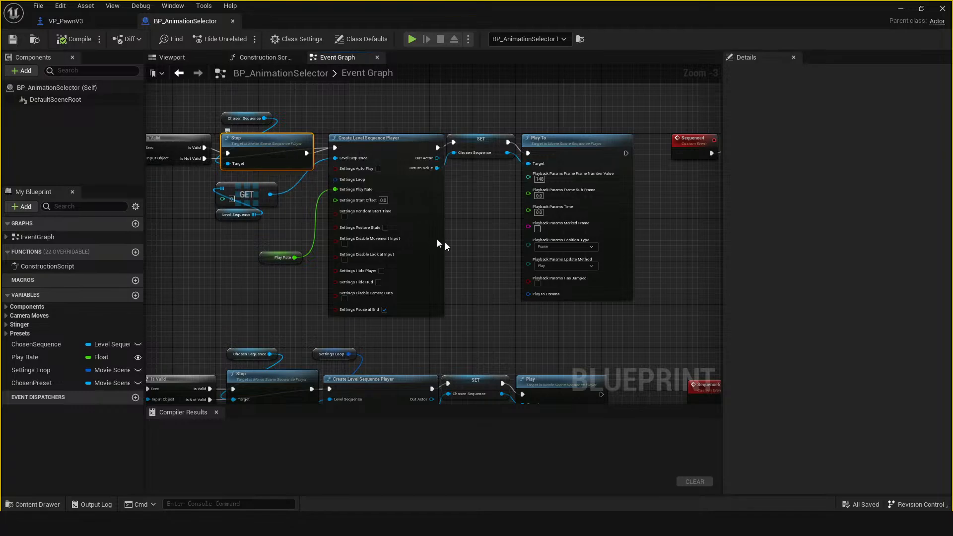
pyautogui.moveTo(490, 311); pyautogui.dragTo(406, 264, button='right')
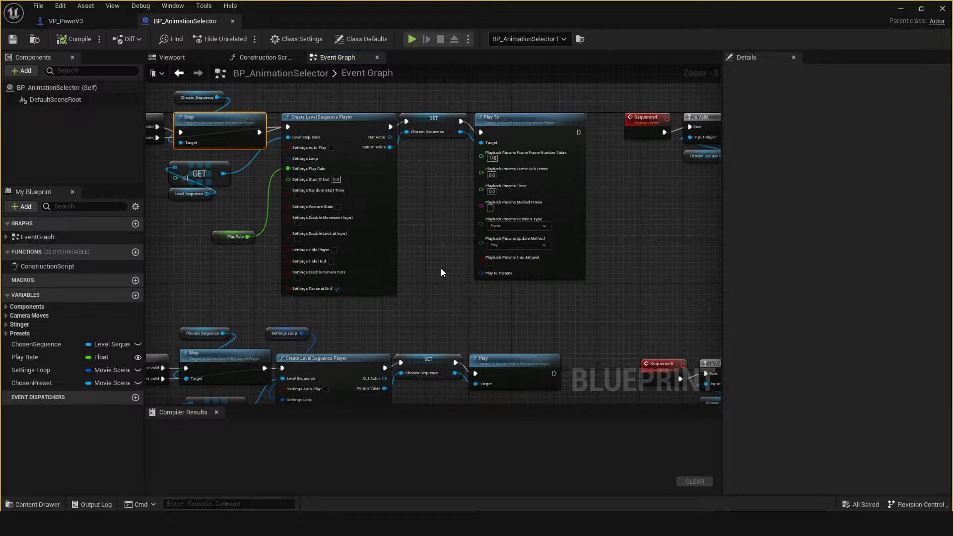
pyautogui.scroll(-1, 426, 239)
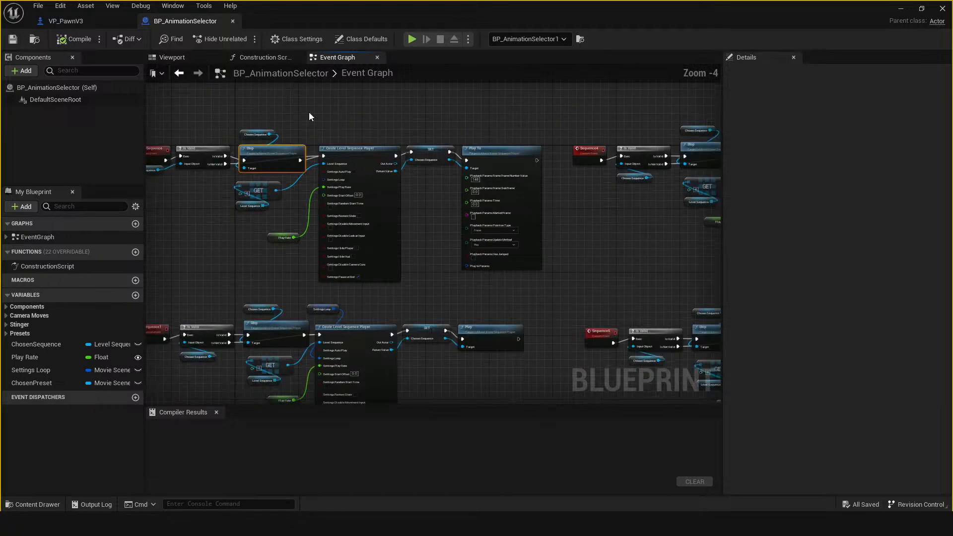
pyautogui.click(243, 132)
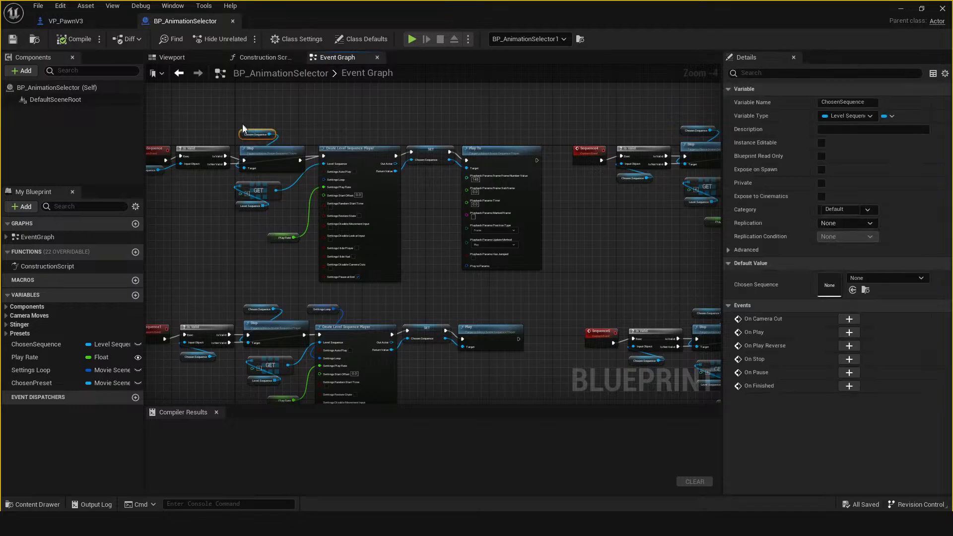
# Step: Examine the remaining sequence events, the Stinger group and the TriggerPreset1 logic in the Presets group
pyautogui.moveTo(456, 300); pyautogui.dragTo(357, 261, button='right')
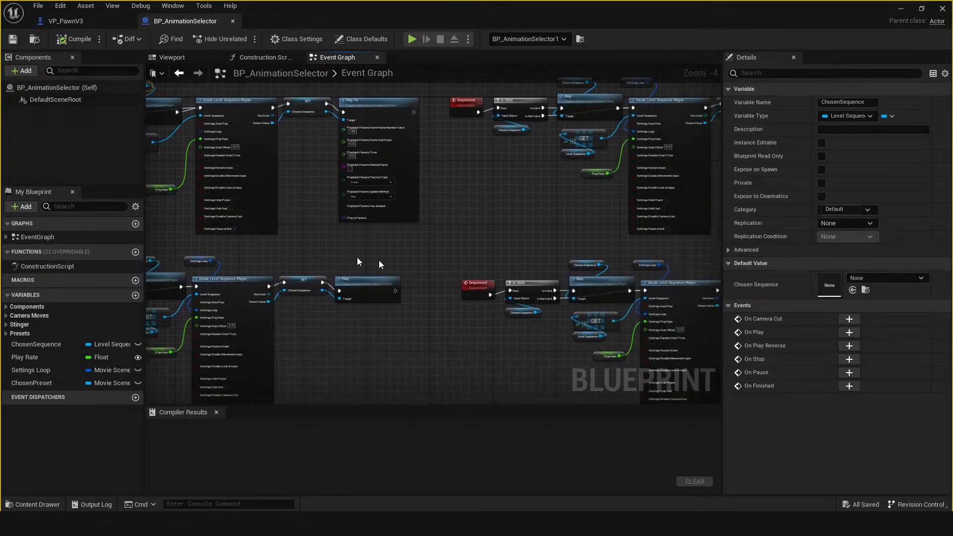
pyautogui.moveTo(516, 255); pyautogui.dragTo(314, 207, button='right')
pyautogui.scroll(-2, 312, 214)
pyautogui.moveTo(501, 272); pyautogui.dragTo(307, 223, button='right')
pyautogui.scroll(2, 304, 235)
pyautogui.scroll(2, 263, 189)
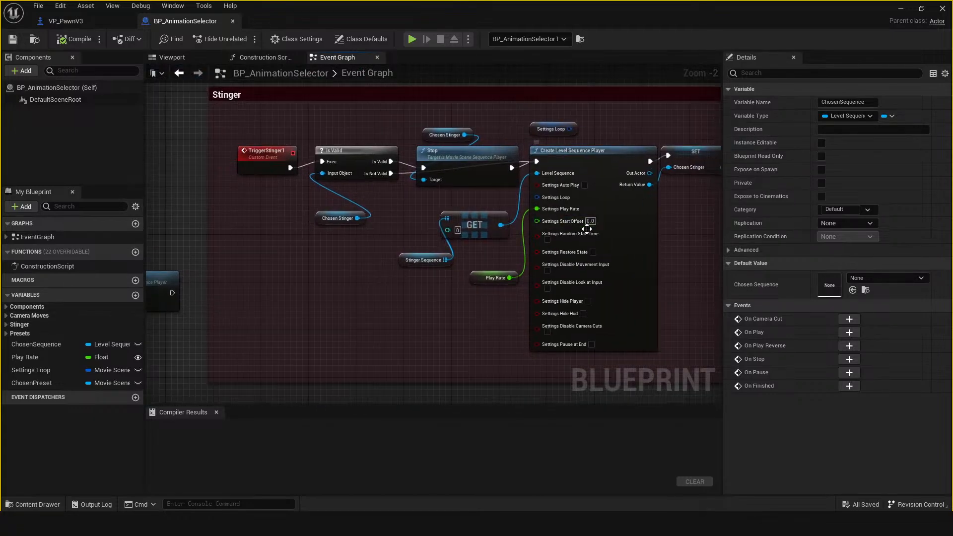
pyautogui.moveTo(617, 204); pyautogui.dragTo(569, 173, button='right')
pyautogui.scroll(-3, 281, 246)
pyautogui.moveTo(285, 234); pyautogui.dragTo(249, 93, button='right')
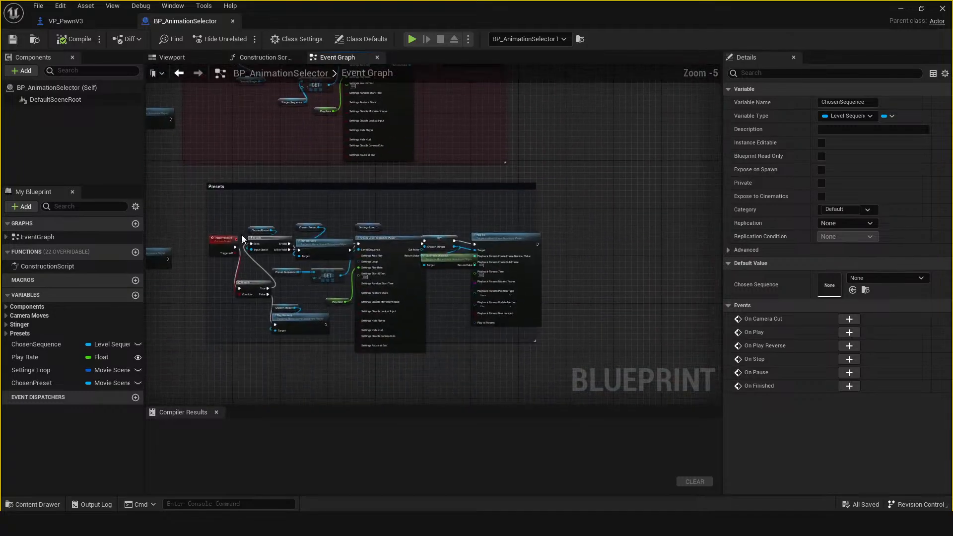
pyautogui.scroll(2, 225, 214)
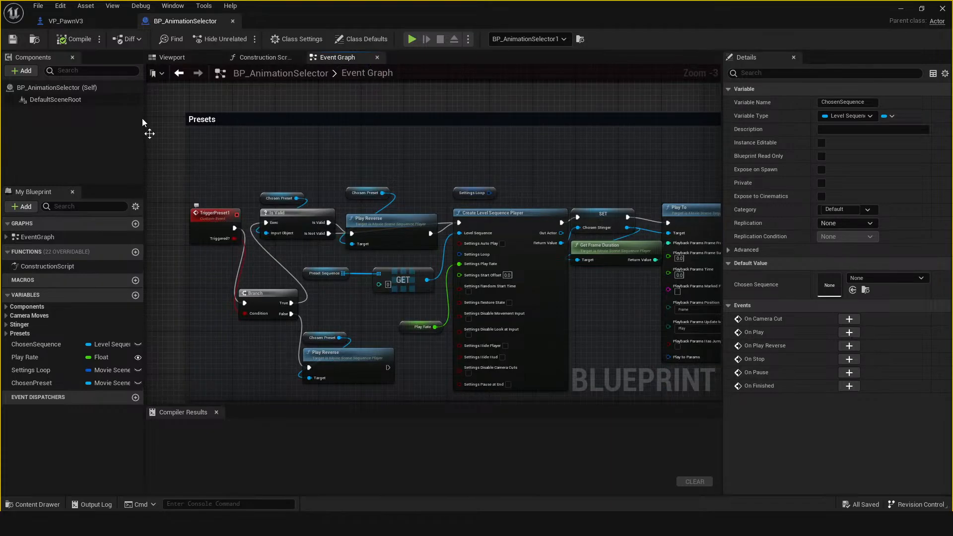
# Step: Switch to VP_PawnV3 and inspect the P key's Flip Flop chain, selecting its Get All Actors Of Class with Tag node
pyautogui.click(66, 21)
pyautogui.scroll(-3, 549, 246)
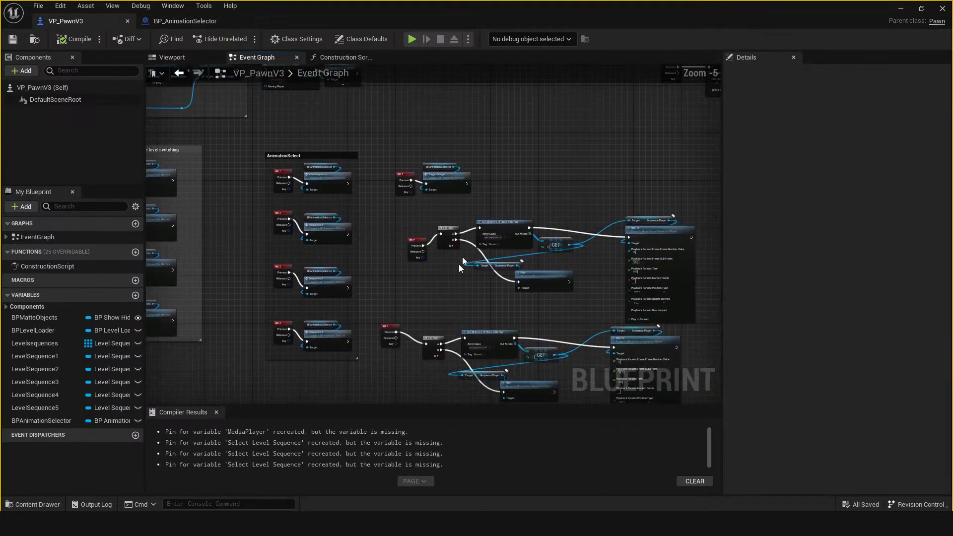
pyautogui.moveTo(431, 351); pyautogui.dragTo(349, 291, button='right')
pyautogui.scroll(2, 338, 293)
pyautogui.moveTo(319, 177); pyautogui.dragTo(295, 333, button='right')
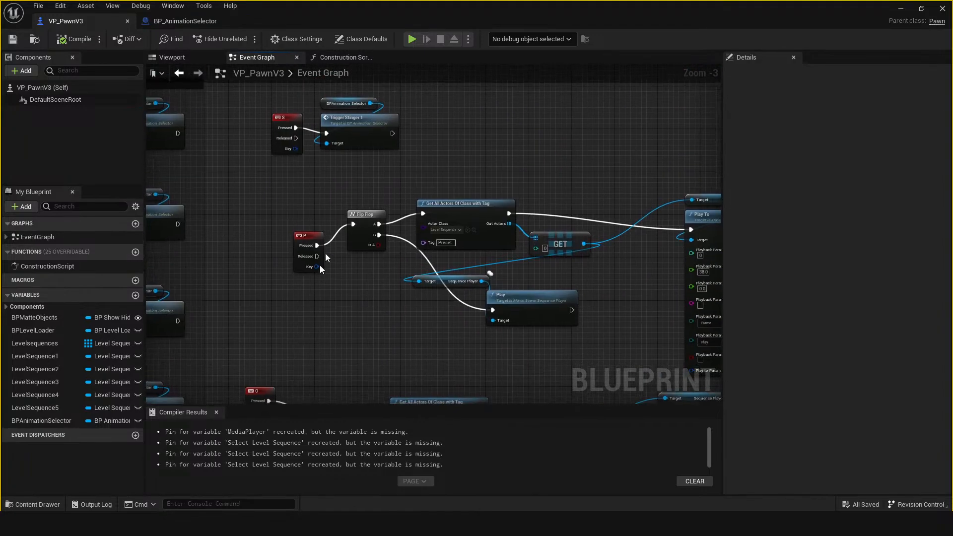
pyautogui.moveTo(457, 297); pyautogui.dragTo(332, 288, button='right')
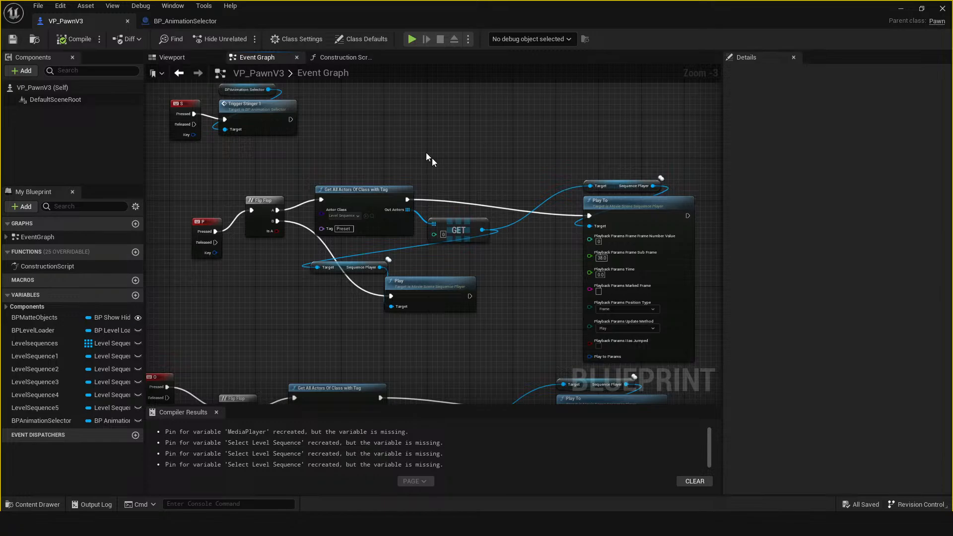
pyautogui.scroll(1, 342, 197)
pyautogui.click(372, 198)
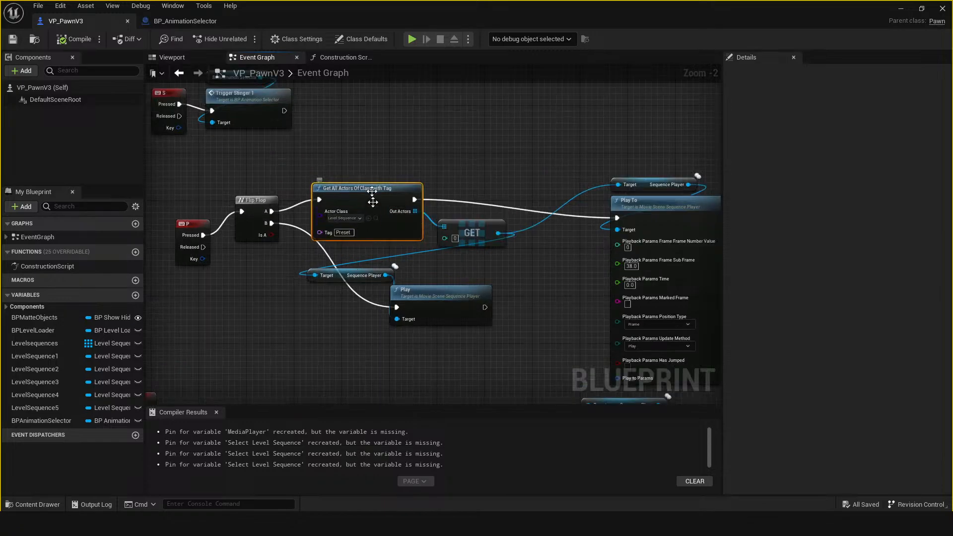
pyautogui.scroll(1, 334, 216)
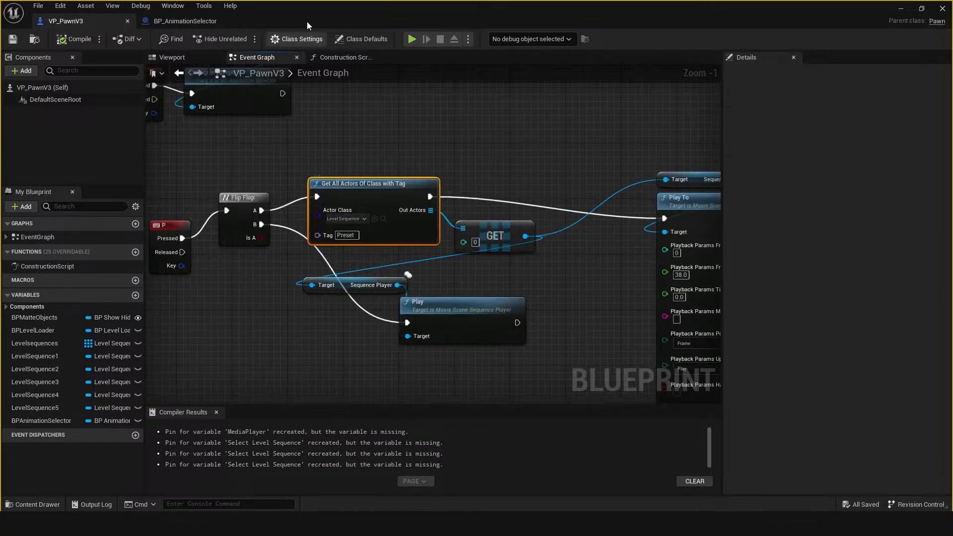
# Step: Move the blueprint window aside, select LS_V3Preset1 in the V3Main level and filter its details by "tag"
pyautogui.moveTo(306, 22); pyautogui.dragTo(952, 63)
pyautogui.click(87, 415)
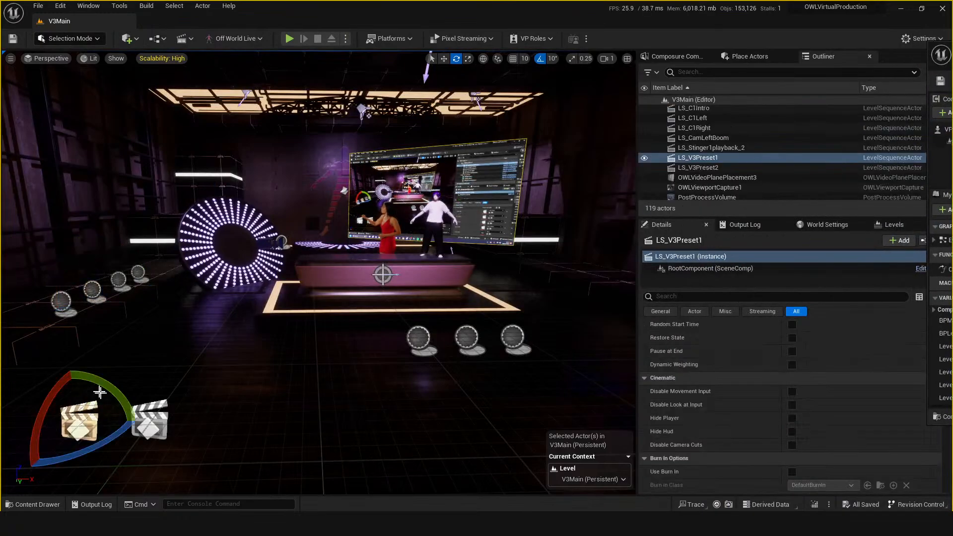
pyautogui.click(720, 296)
pyautogui.write('teg')
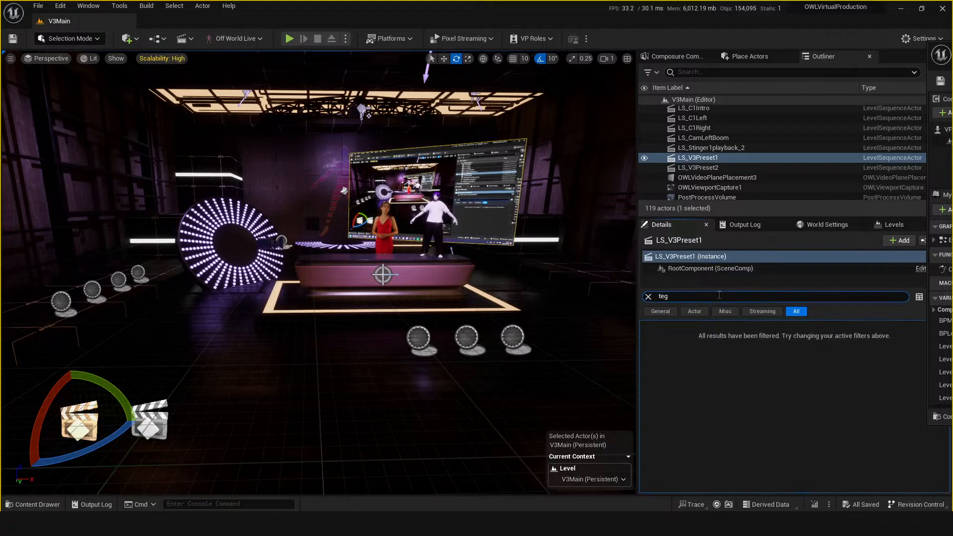
pyautogui.press('BackSpace')
pyautogui.press('BackSpace')
pyautogui.write('ag')
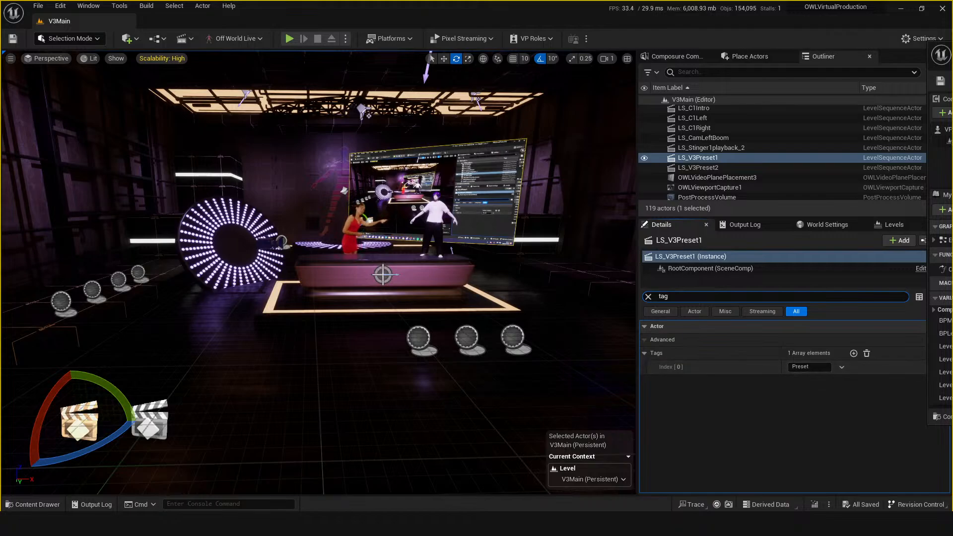
# Step: Bring VP_PawnV3 back and check the Tag value on the P chain's Get All Actors Of Class with Tag node
pyautogui.moveTo(952, 61); pyautogui.dragTo(397, 1)
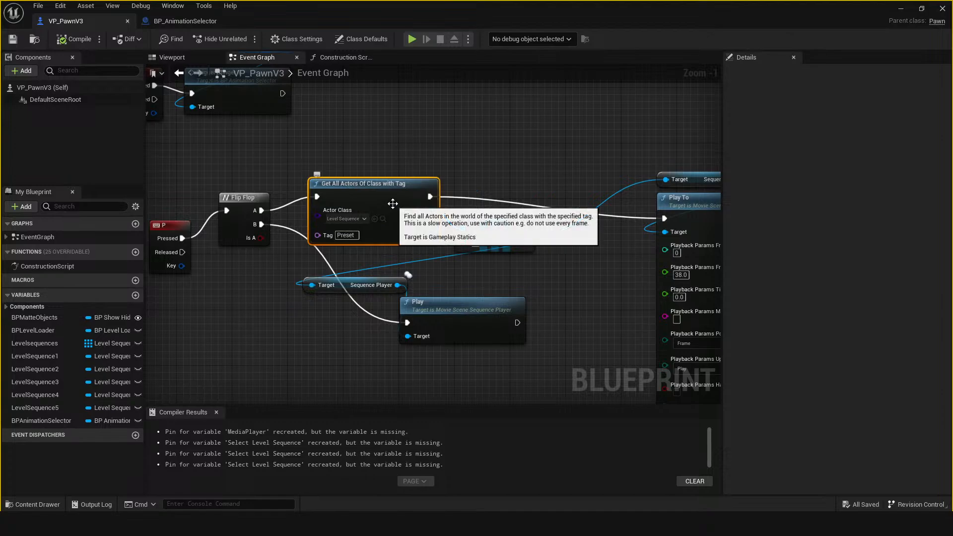
pyautogui.scroll(1, 355, 243)
pyautogui.click(358, 235)
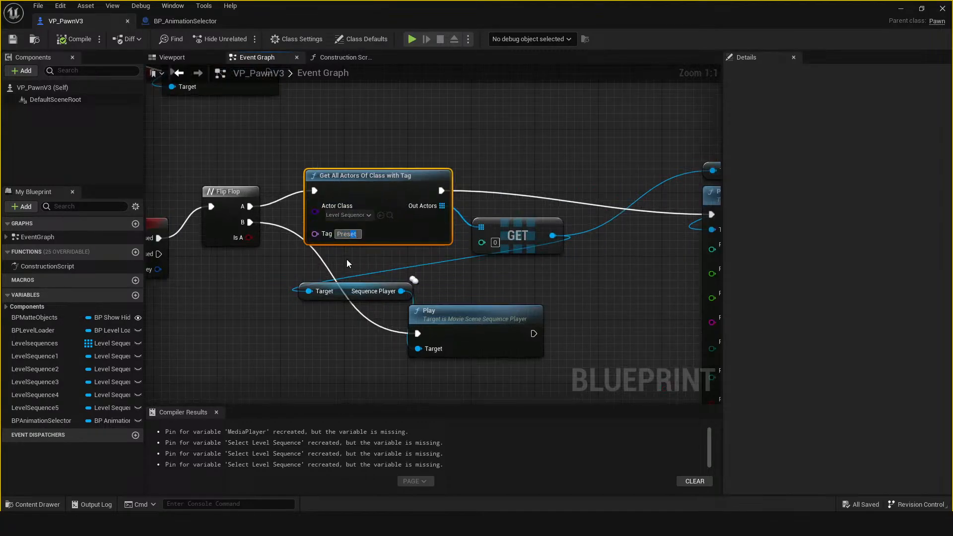
pyautogui.click(347, 260)
pyautogui.scroll(-2, 393, 270)
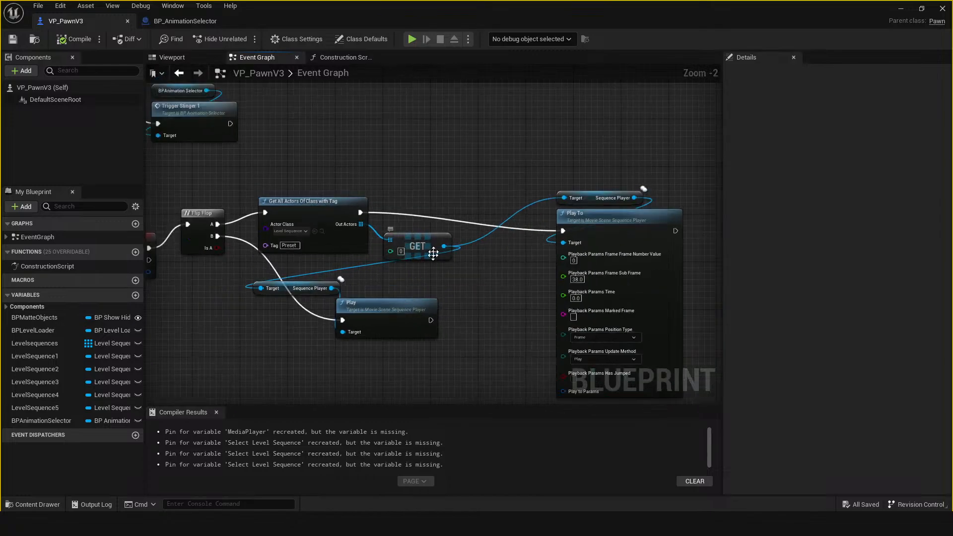
# Step: Compare the second preset chain with the P key chain, selecting the P chain's Get All Actors Of Class with Tag node
pyautogui.moveTo(357, 271); pyautogui.dragTo(313, 93, button='right')
pyautogui.moveTo(468, 234); pyautogui.dragTo(322, 266, button='right')
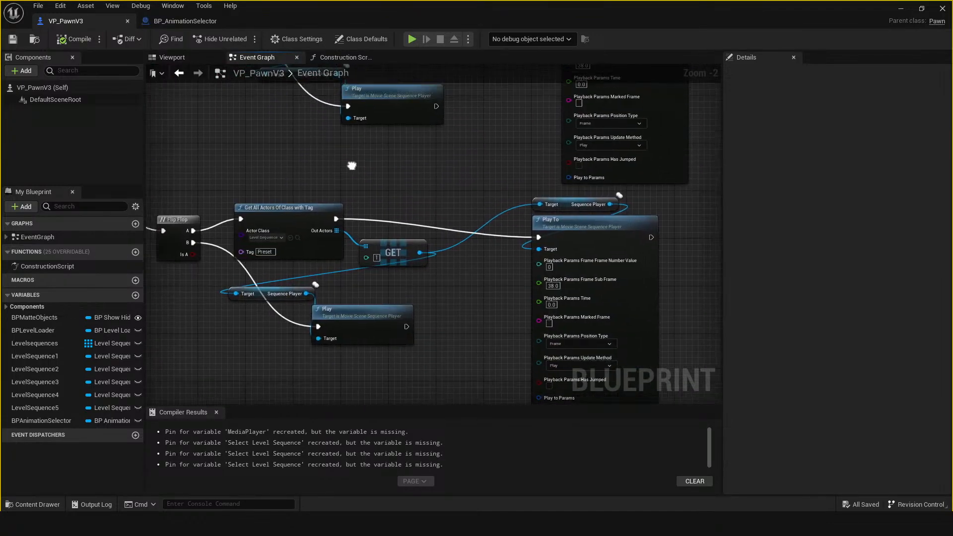
pyautogui.moveTo(404, 66); pyautogui.dragTo(452, 138, button='right')
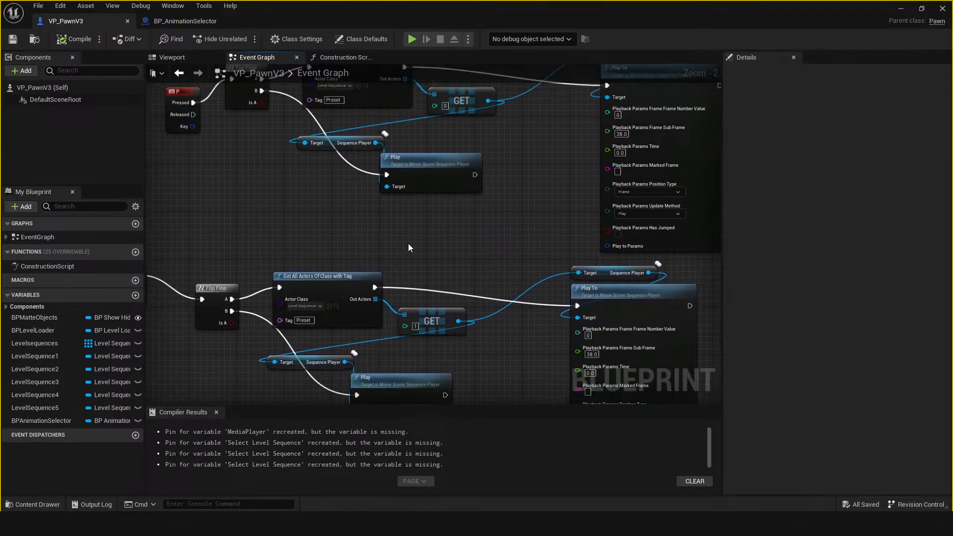
pyautogui.moveTo(408, 243); pyautogui.dragTo(401, 302, button='right')
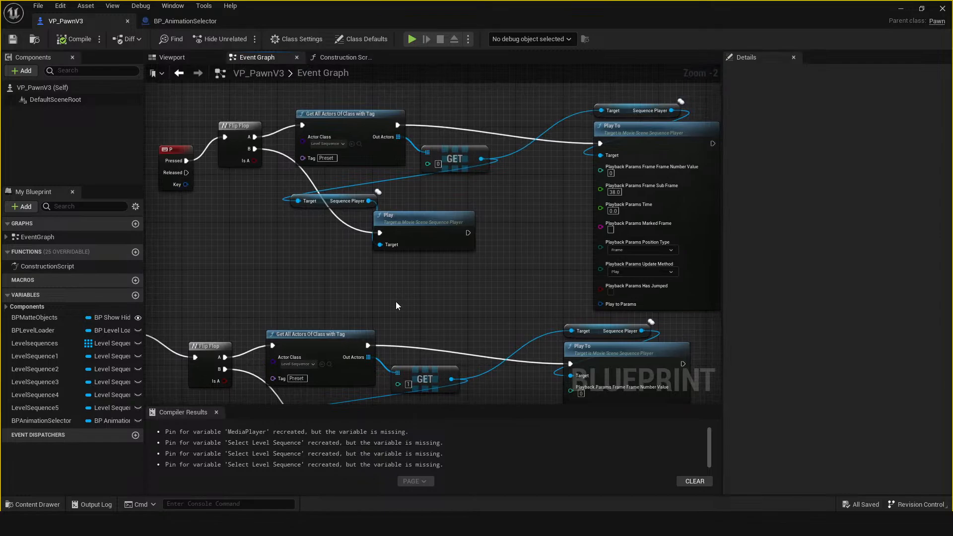
pyautogui.click(317, 130)
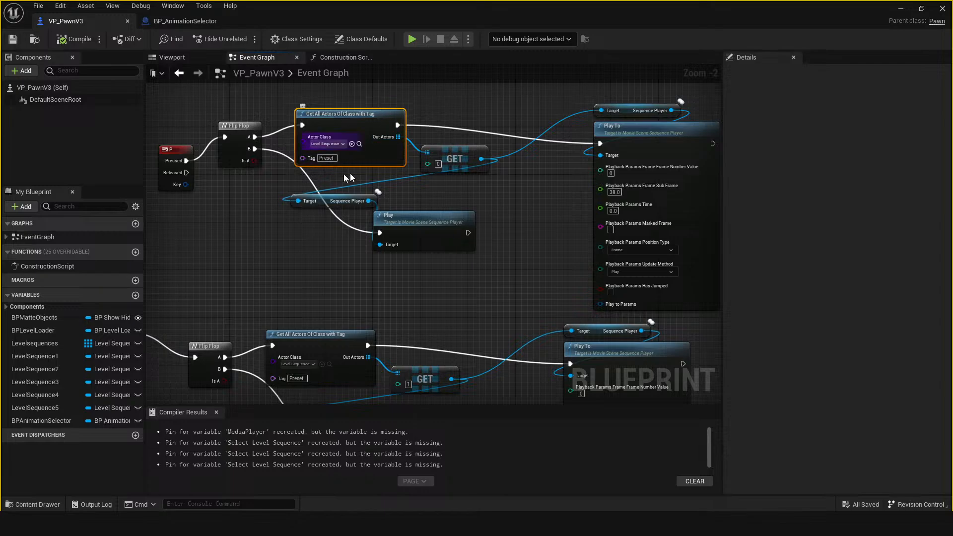
# Step: Select the P chain's Play To node and inspect its playback parameters
pyautogui.moveTo(501, 226); pyautogui.dragTo(436, 257, button='right')
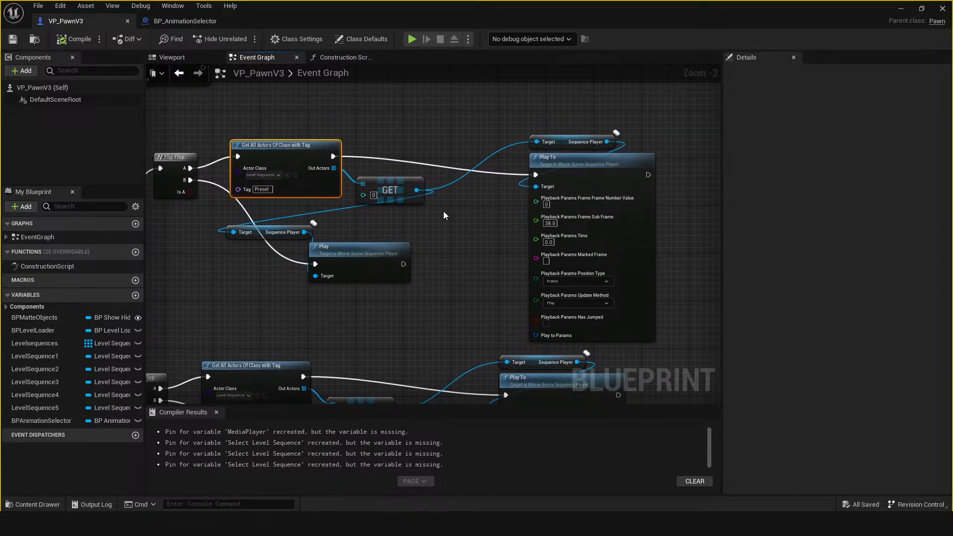
pyautogui.click(624, 159)
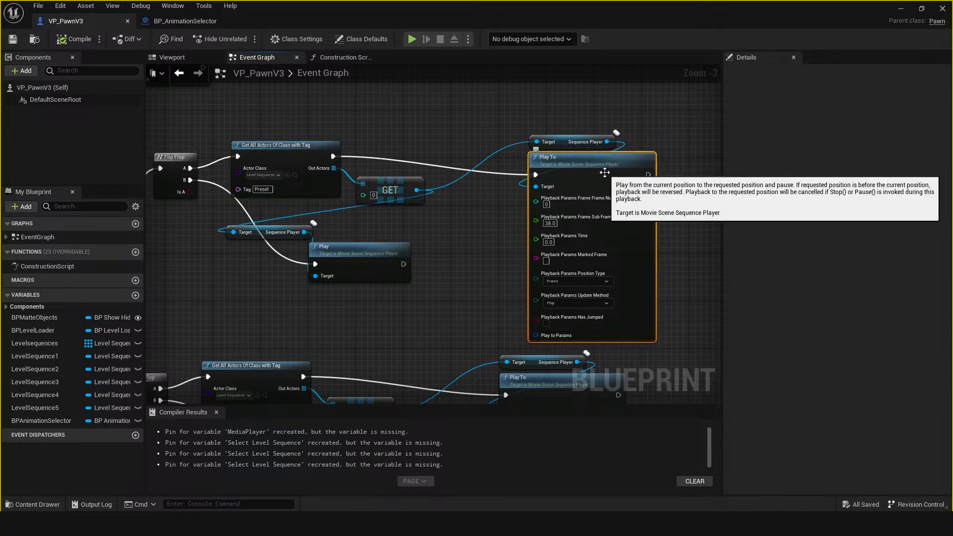
pyautogui.scroll(1, 524, 262)
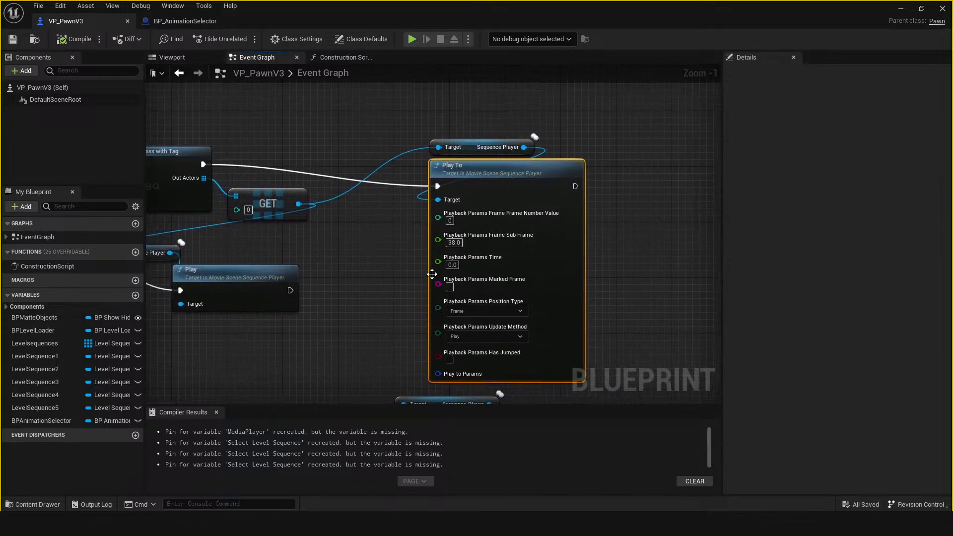
pyautogui.scroll(1, 461, 242)
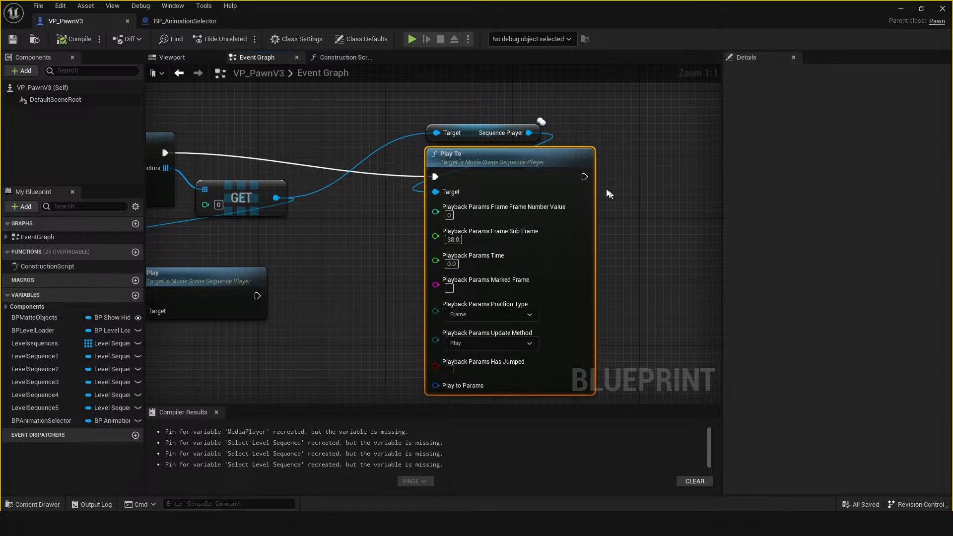
# Step: Add a second Play To node from the Sequence Player output in the P key chain
pyautogui.moveTo(527, 133); pyautogui.dragTo(641, 182)
pyautogui.write('play to')
pyautogui.press('Return')
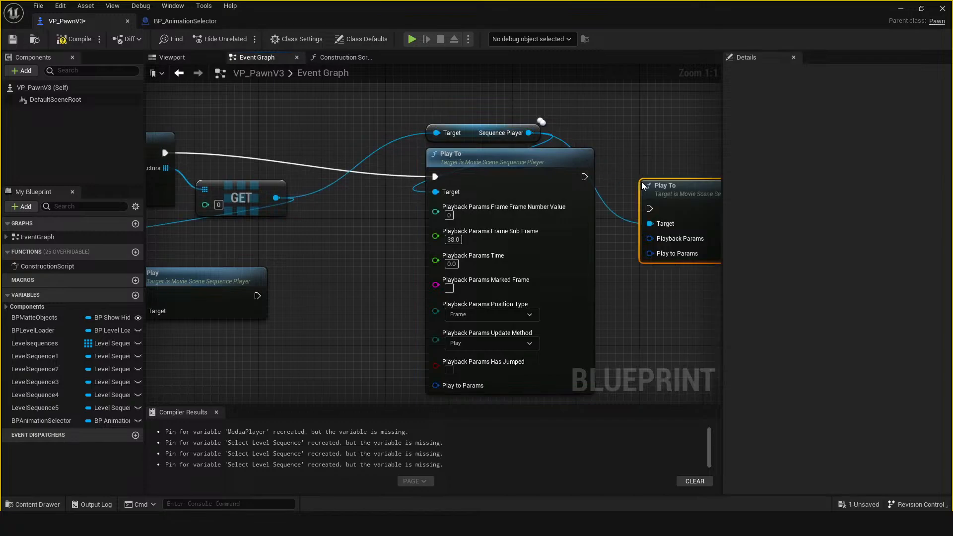
pyautogui.moveTo(639, 148); pyautogui.dragTo(535, 127, button='right')
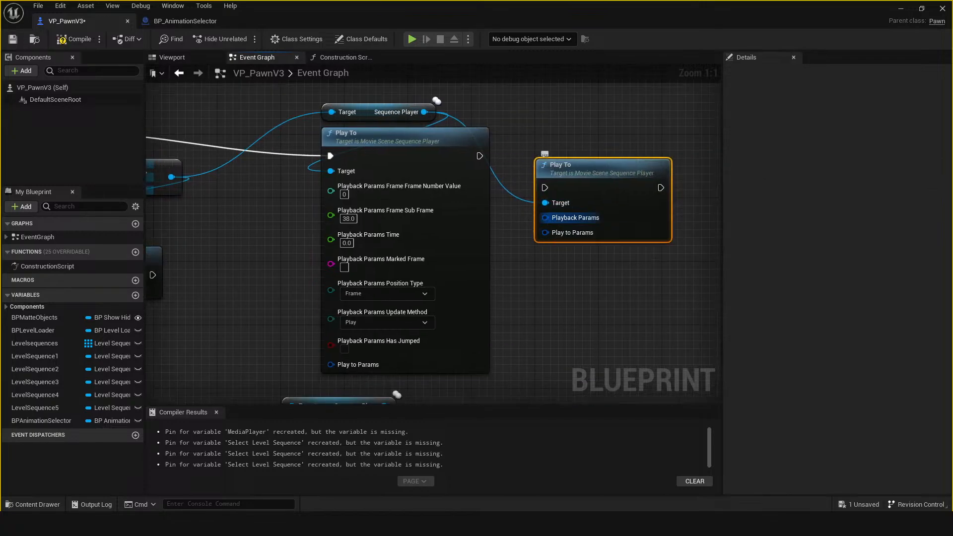
# Step: Split the new Play To node's Playback Params struct down to its frame number and sub frame pins, and delete the node
pyautogui.rightClick(551, 218)
pyautogui.click(583, 248)
pyautogui.rightClick(551, 217)
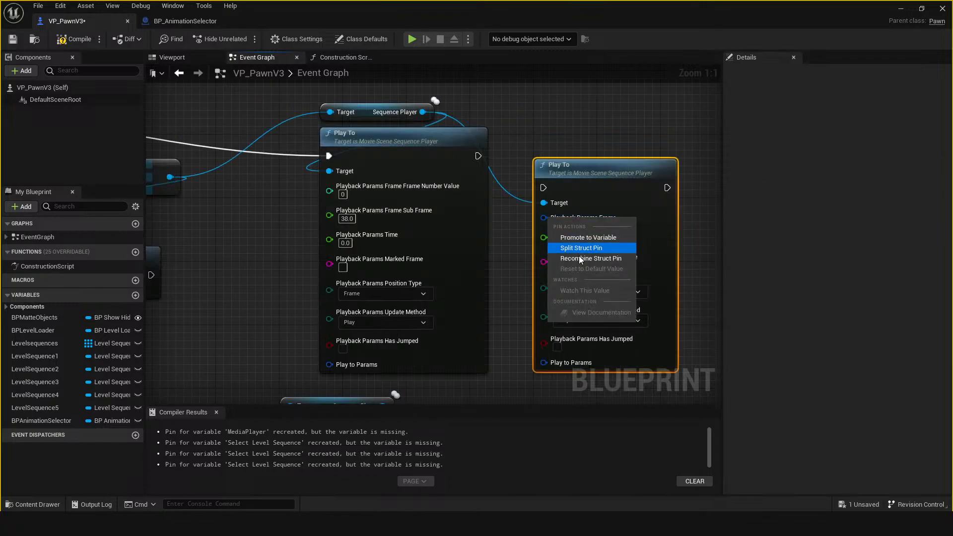
pyautogui.click(580, 248)
pyautogui.rightClick(552, 217)
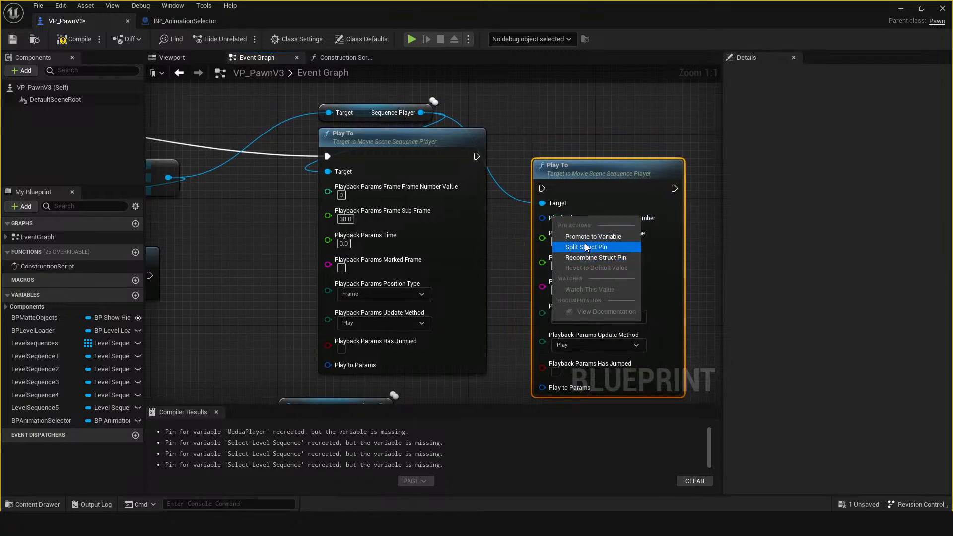
pyautogui.click(587, 248)
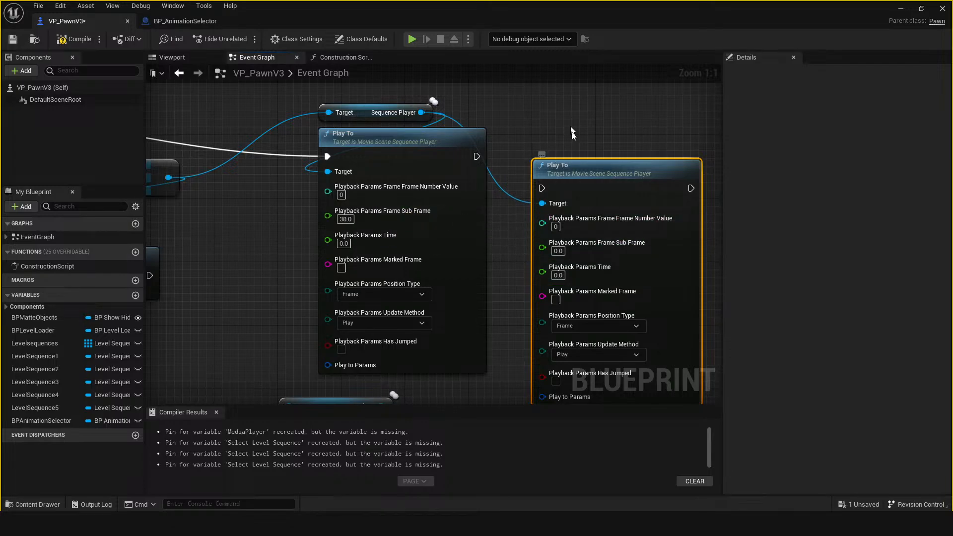
pyautogui.press('Delete')
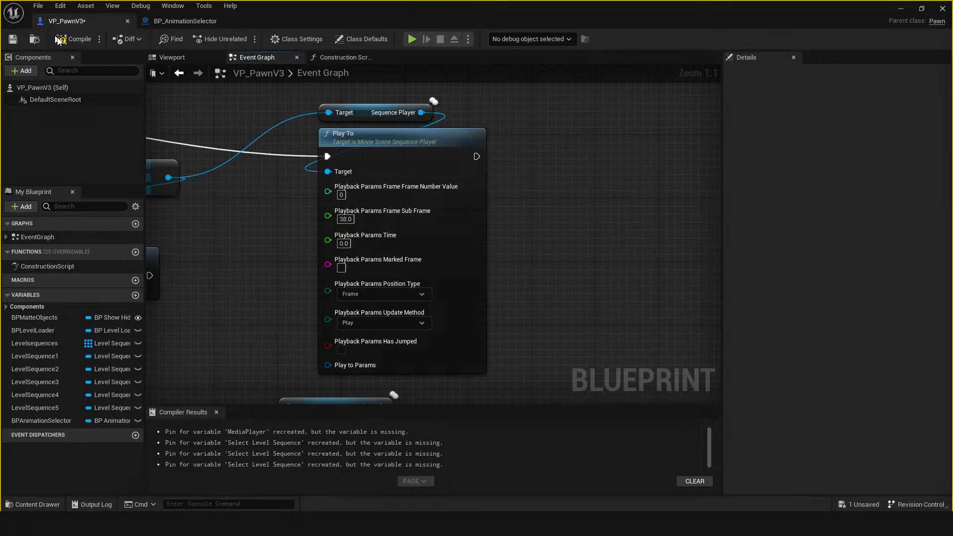
# Step: Save VP_PawnV3 and review the P key chain from its Flip Flop to the Play To and Play nodes
pyautogui.click(12, 39)
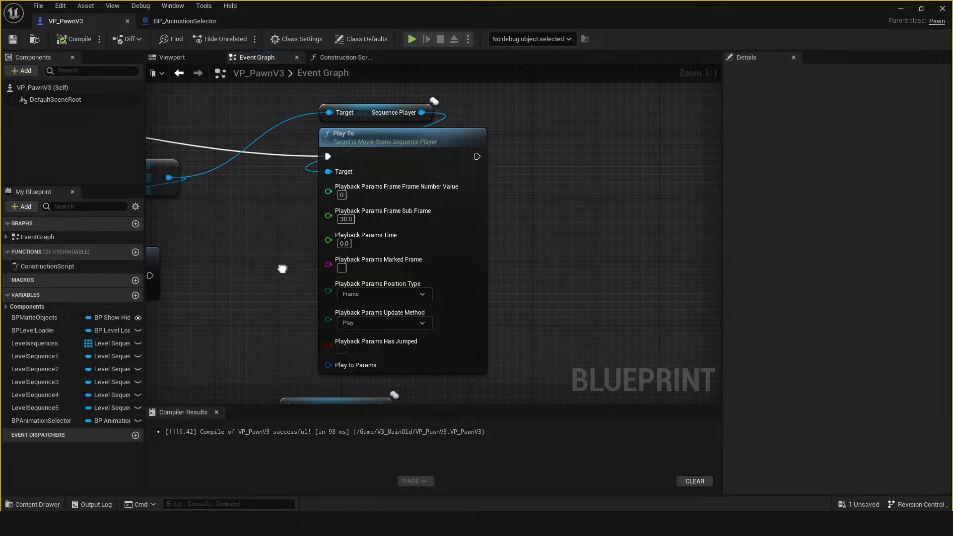
pyautogui.moveTo(279, 275); pyautogui.dragTo(452, 259, button='right')
pyautogui.scroll(-2, 452, 259)
pyautogui.moveTo(340, 183); pyautogui.dragTo(336, 161, button='right')
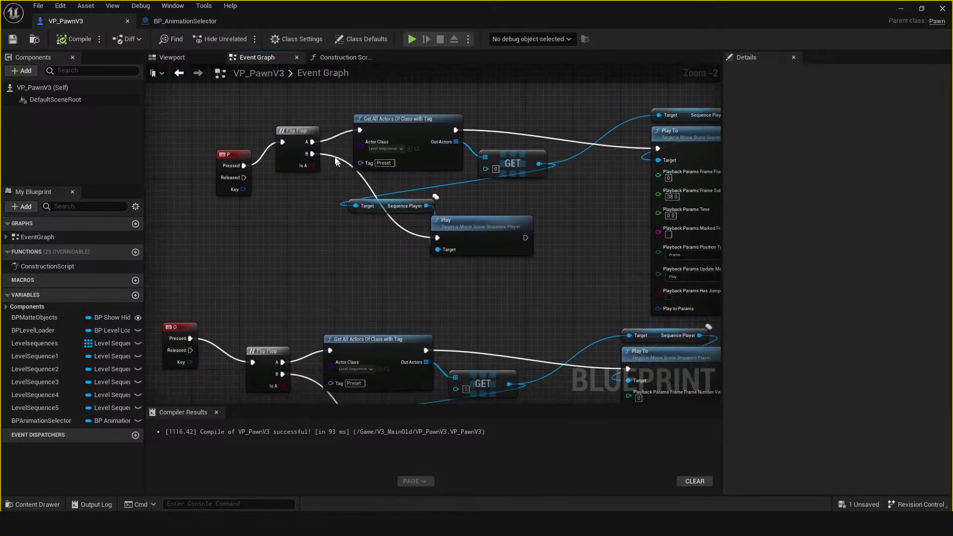
pyautogui.click(290, 131)
pyautogui.moveTo(587, 166); pyautogui.dragTo(404, 159, button='right')
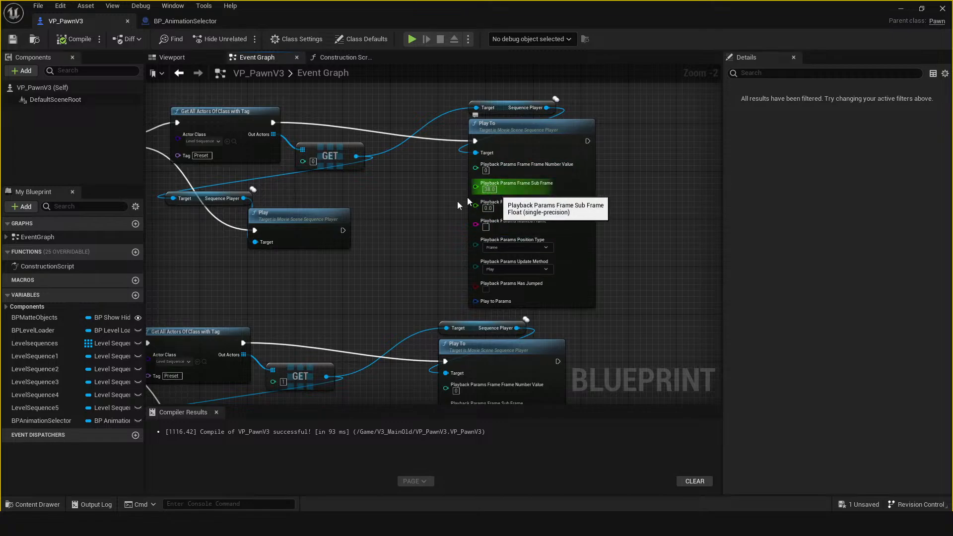
pyautogui.moveTo(325, 246); pyautogui.dragTo(491, 264, button='right')
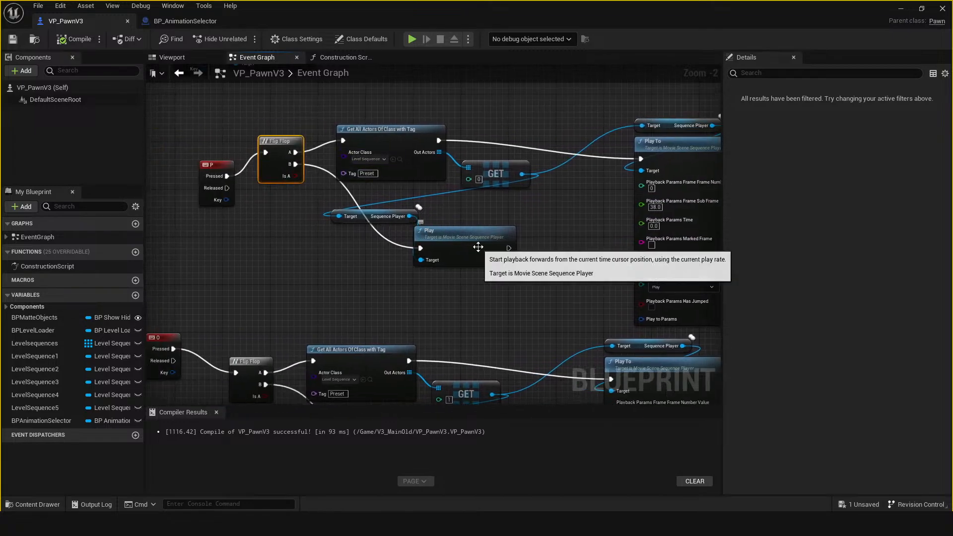
# Step: Rearrange the P chain, placing Play and its Sequence Player below GET and raising the Play To pair level with the actor search node
pyautogui.moveTo(464, 238); pyautogui.dragTo(386, 246)
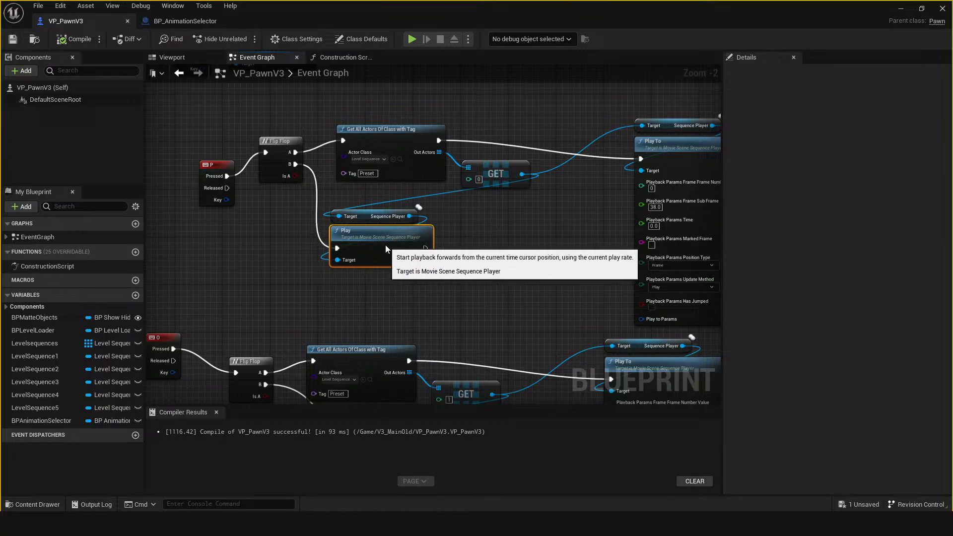
pyautogui.moveTo(401, 292); pyautogui.dragTo(388, 235)
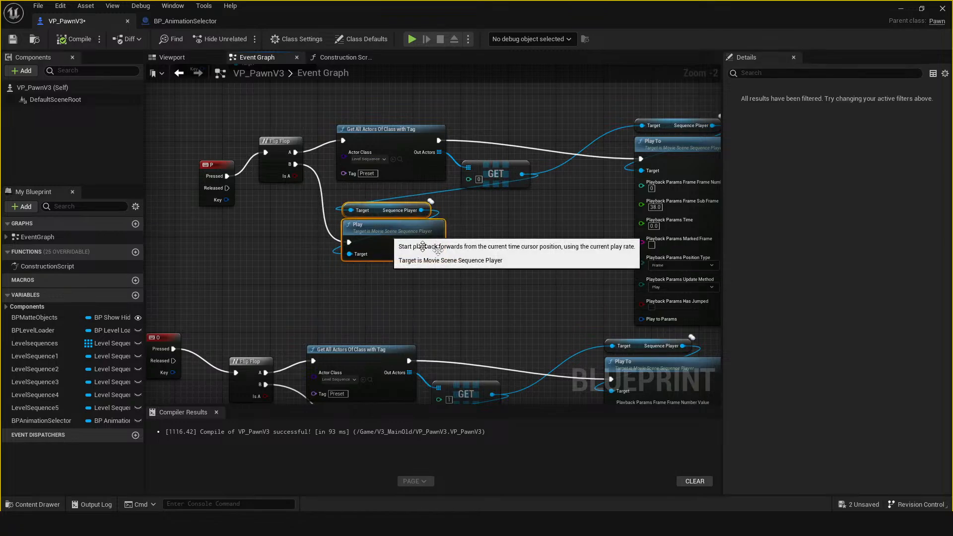
pyautogui.moveTo(500, 163); pyautogui.dragTo(427, 164, button='right')
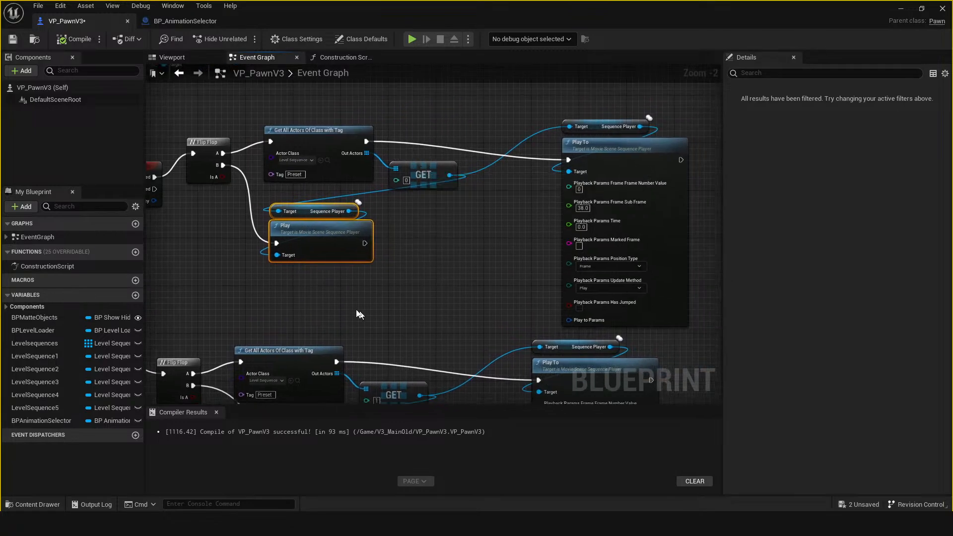
pyautogui.moveTo(303, 234); pyautogui.dragTo(506, 234)
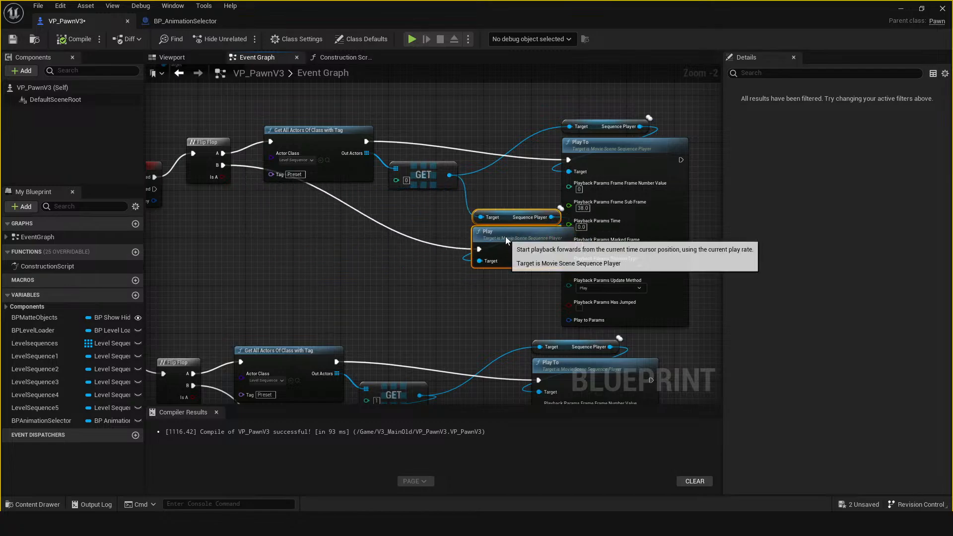
pyautogui.moveTo(604, 155); pyautogui.dragTo(626, 132)
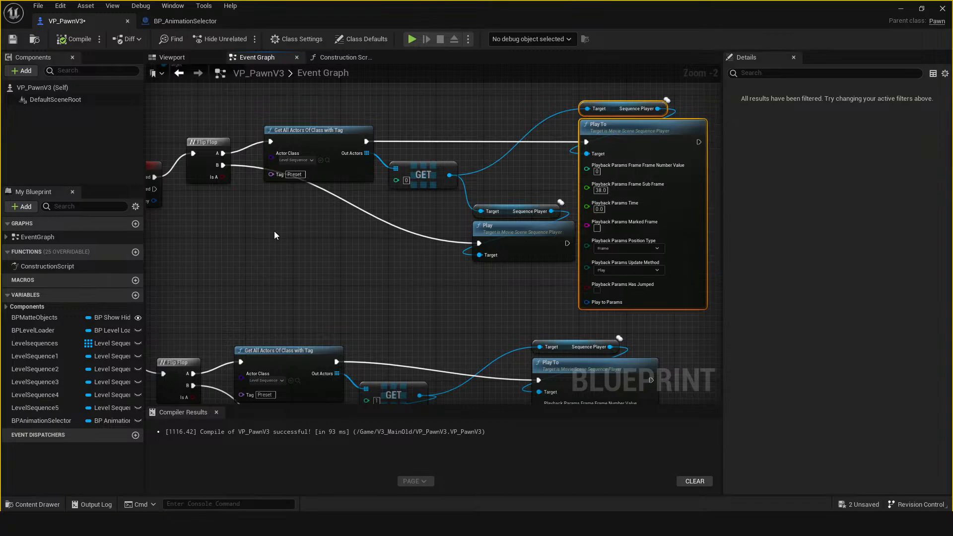
# Step: Move the P key event and its Flip Flop together to sit beside Get All Actors Of Class with Tag
pyautogui.moveTo(274, 231); pyautogui.dragTo(335, 246, button='right')
pyautogui.moveTo(224, 187); pyautogui.dragTo(318, 152)
pyautogui.moveTo(384, 259); pyautogui.dragTo(285, 232, button='right')
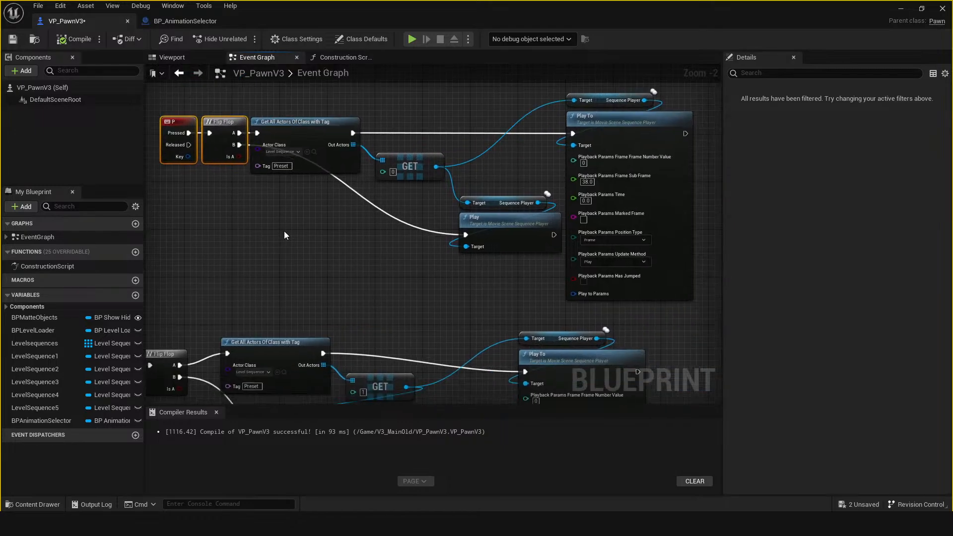
# Step: Tidy the second preset chain by moving its Play pair beneath GET and its Play To pair further out and higher
pyautogui.scroll(-2, 293, 242)
pyautogui.moveTo(434, 295); pyautogui.dragTo(492, 291, button='right')
pyautogui.moveTo(364, 299); pyautogui.dragTo(438, 188, button='right')
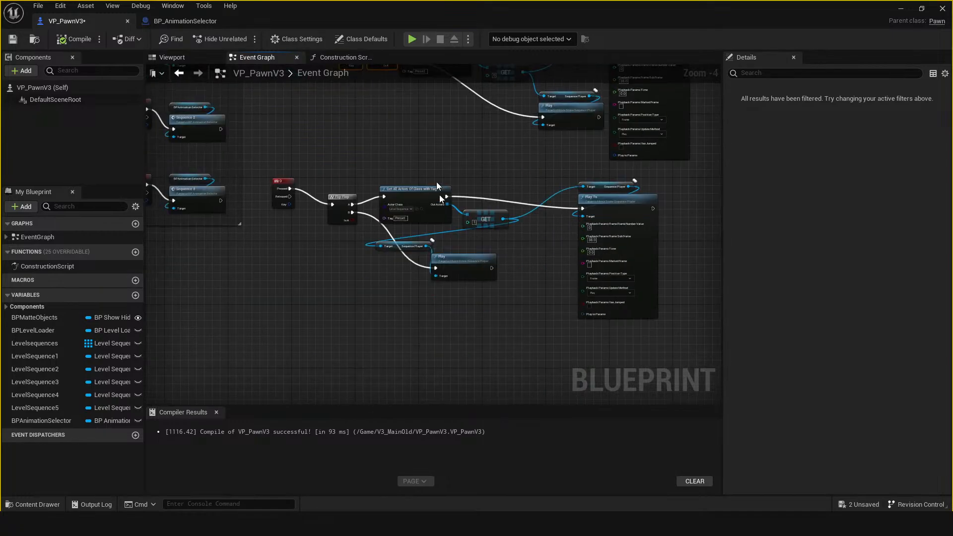
pyautogui.moveTo(454, 256); pyautogui.dragTo(409, 261)
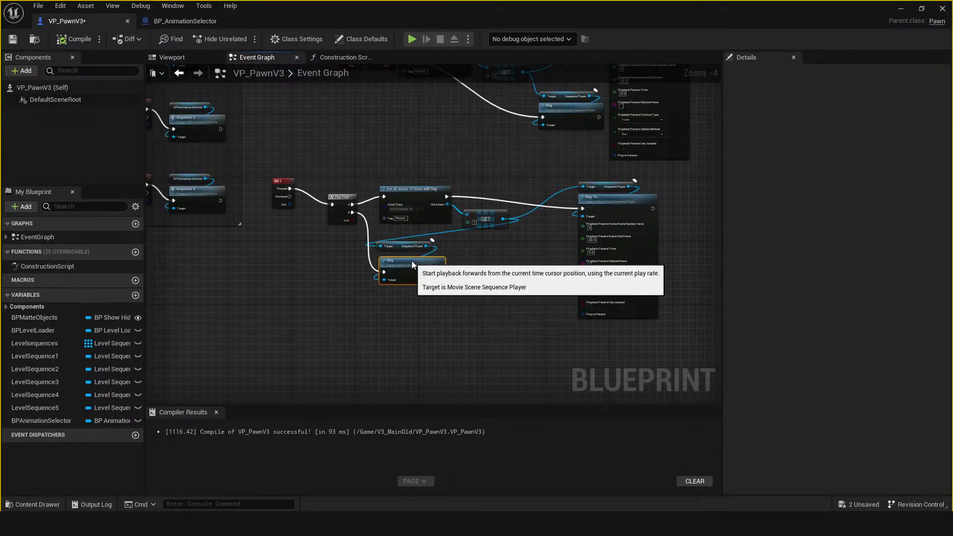
pyautogui.moveTo(407, 313); pyautogui.dragTo(400, 241)
pyautogui.moveTo(435, 267); pyautogui.dragTo(514, 273)
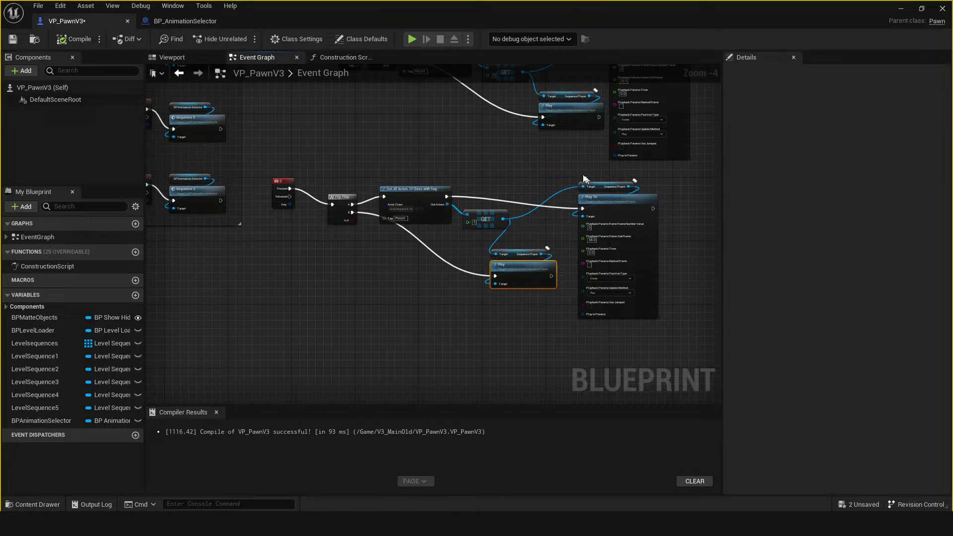
pyautogui.moveTo(584, 176); pyautogui.dragTo(627, 192)
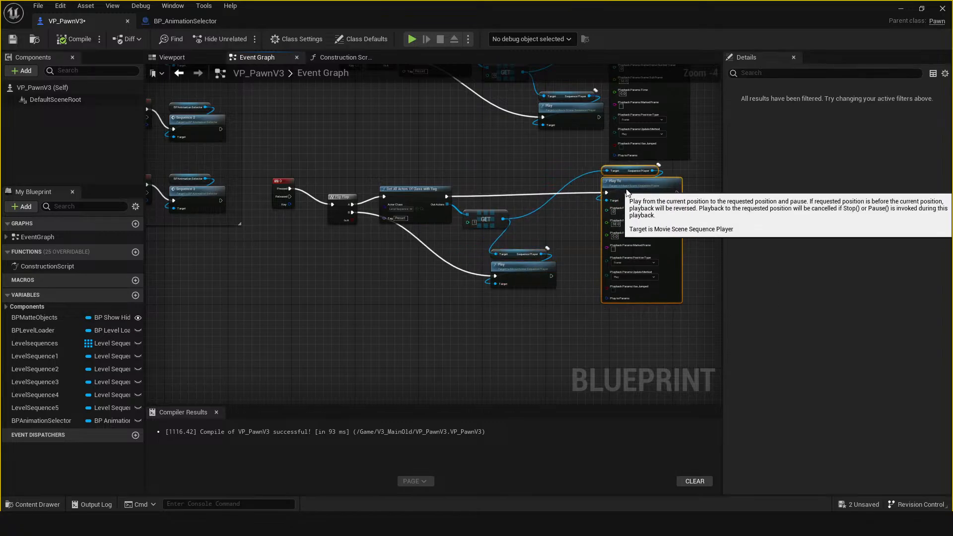
pyautogui.scroll(1, 631, 192)
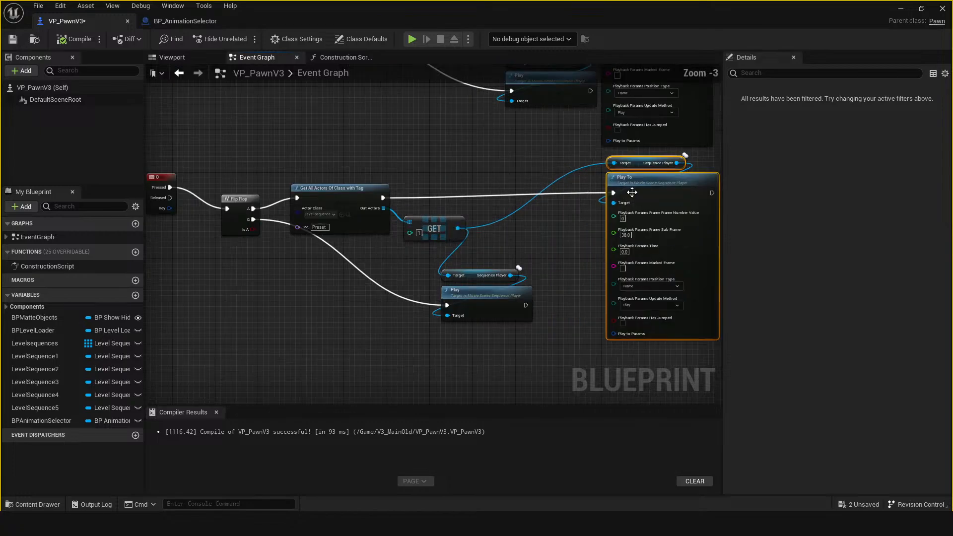
pyautogui.moveTo(482, 342); pyautogui.dragTo(478, 277)
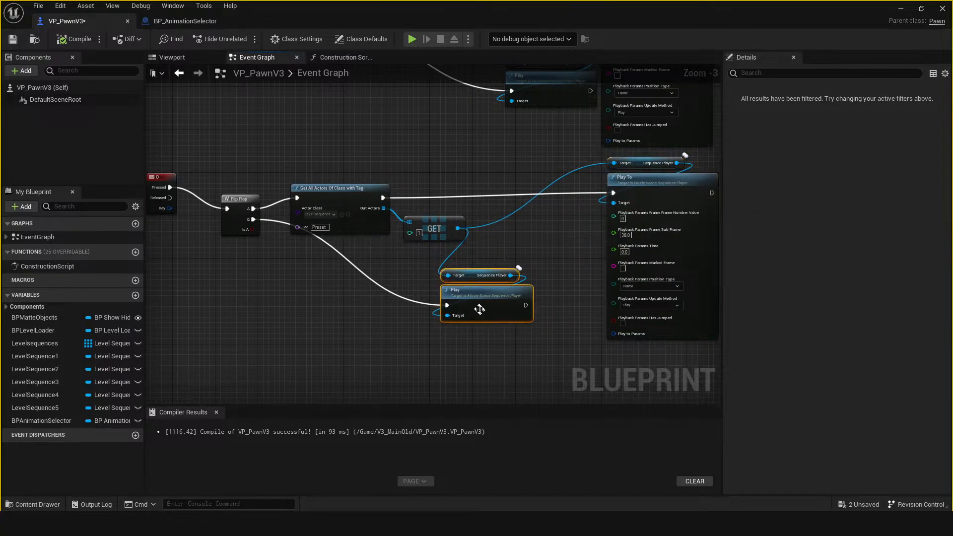
pyautogui.moveTo(479, 310); pyautogui.dragTo(515, 277)
# Step: Align the second preset chain's key event with its Flip Flop, group both beside the actor search node, and compile and save VP_PawnV3
pyautogui.moveTo(158, 188); pyautogui.dragTo(267, 196, button='right')
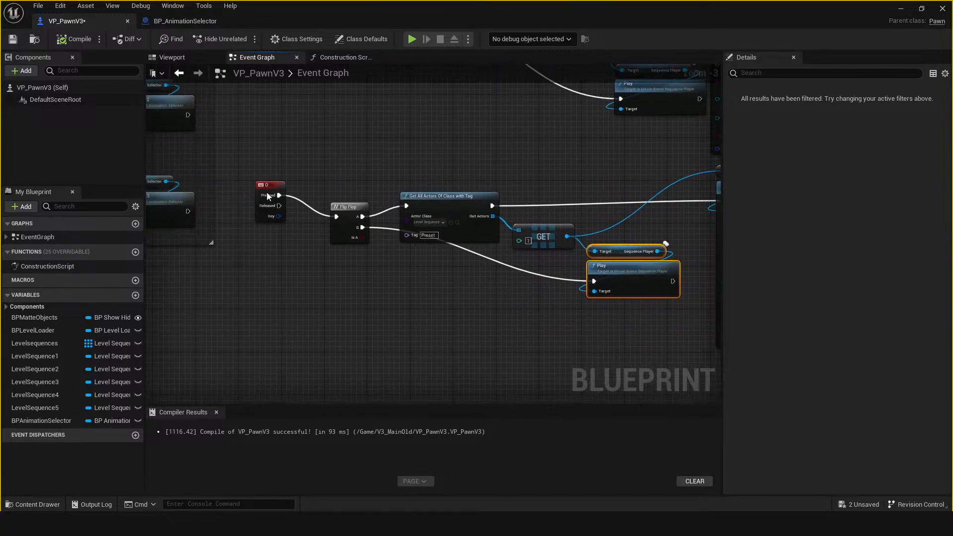
pyautogui.moveTo(270, 185); pyautogui.dragTo(313, 207)
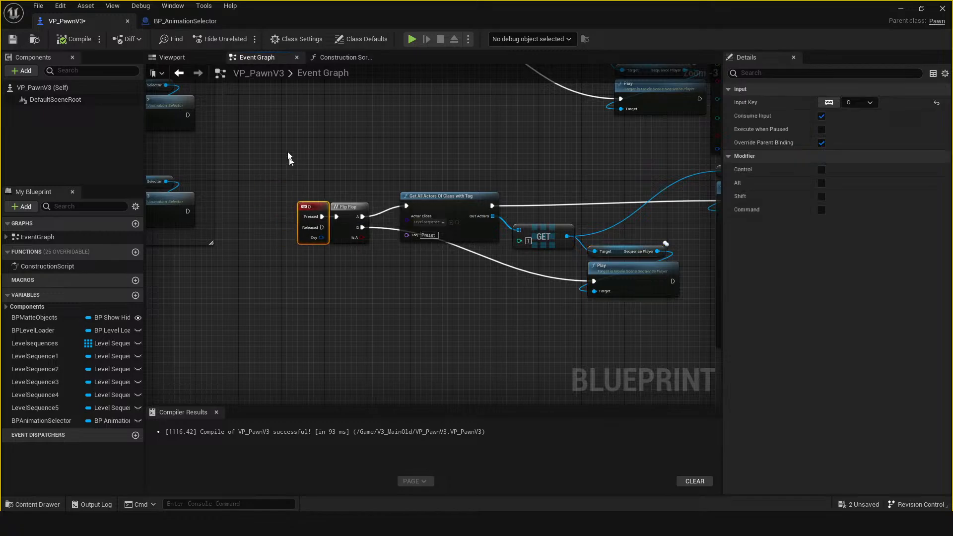
pyautogui.keyDown('ctrl'); pyautogui.click(345, 204); pyautogui.keyUp('ctrl')
pyautogui.scroll(-1, 334, 279)
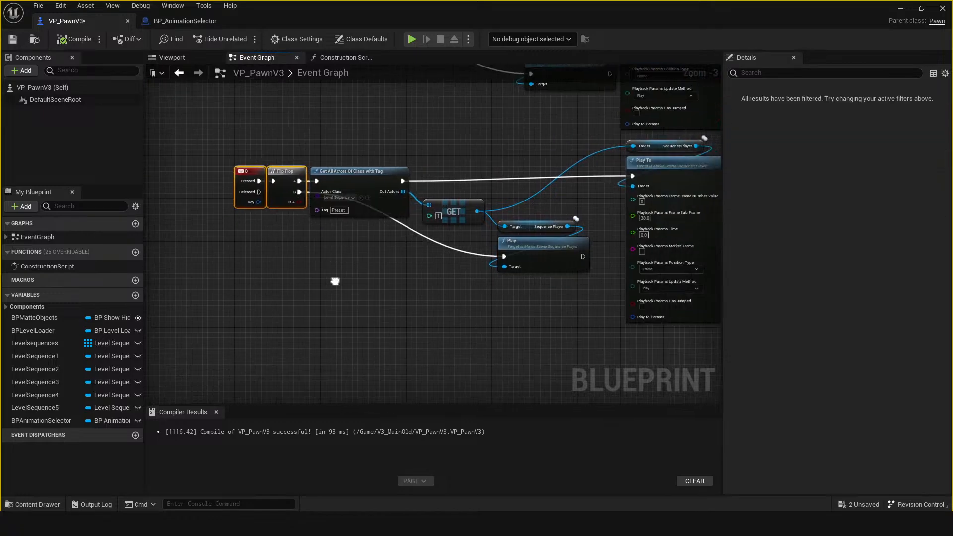
pyautogui.moveTo(334, 279); pyautogui.dragTo(316, 225, button='right')
pyautogui.click(70, 41)
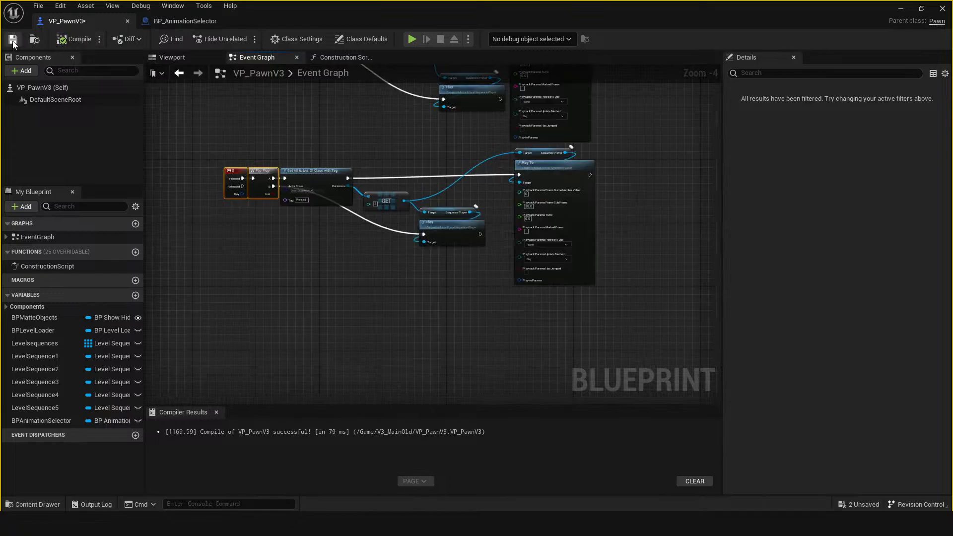
# Step: Return to the V3Main level editor, clear the tag filter from BP_AnimationSelector1's details, and expand its Preset Sequence array
pyautogui.click(175, 21)
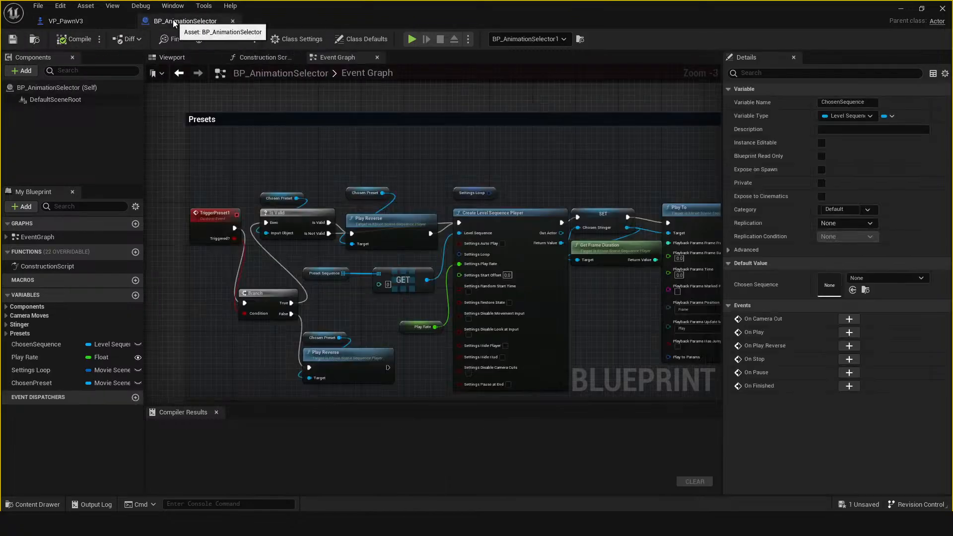
pyautogui.click(896, 9)
pyautogui.click(92, 290)
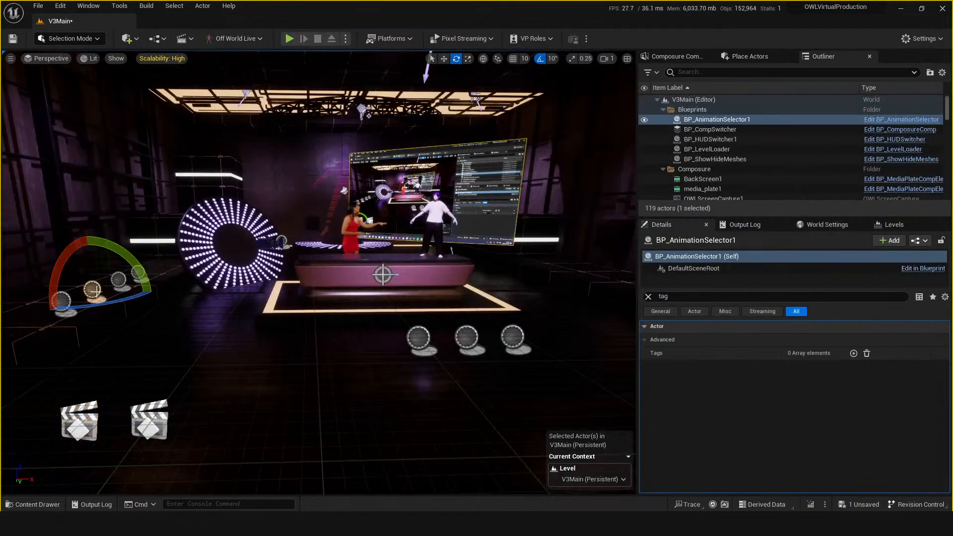
pyautogui.click(647, 296)
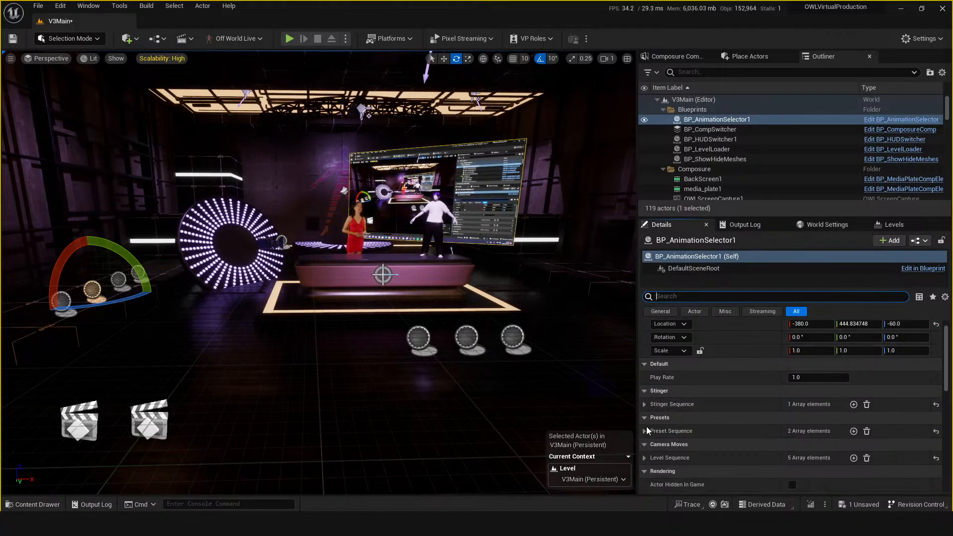
pyautogui.click(645, 430)
pyautogui.scroll(-2, 645, 423)
pyautogui.scroll(1, 643, 372)
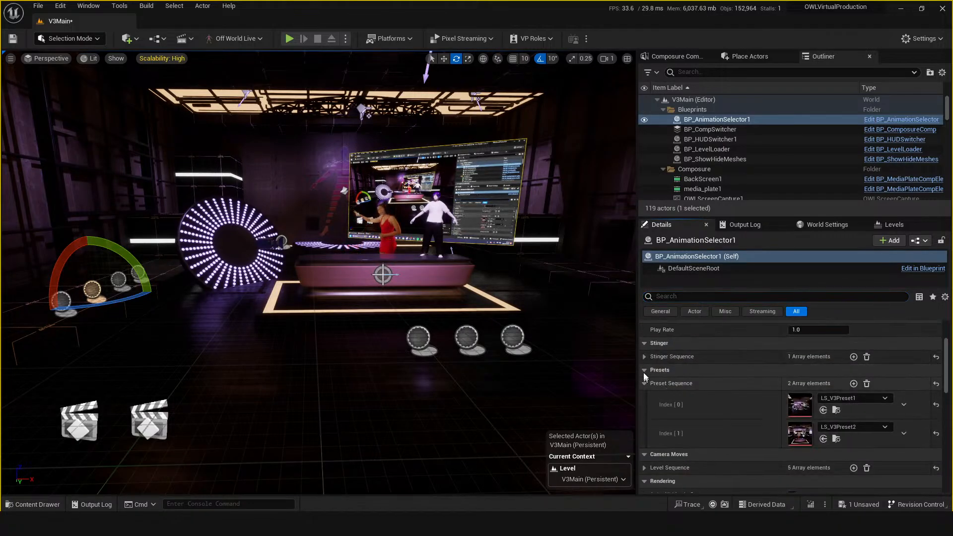
# Step: Collapse the Preset Sequence array and examine the entries of the Level Sequence array under Camera Moves
pyautogui.scroll(3, 648, 377)
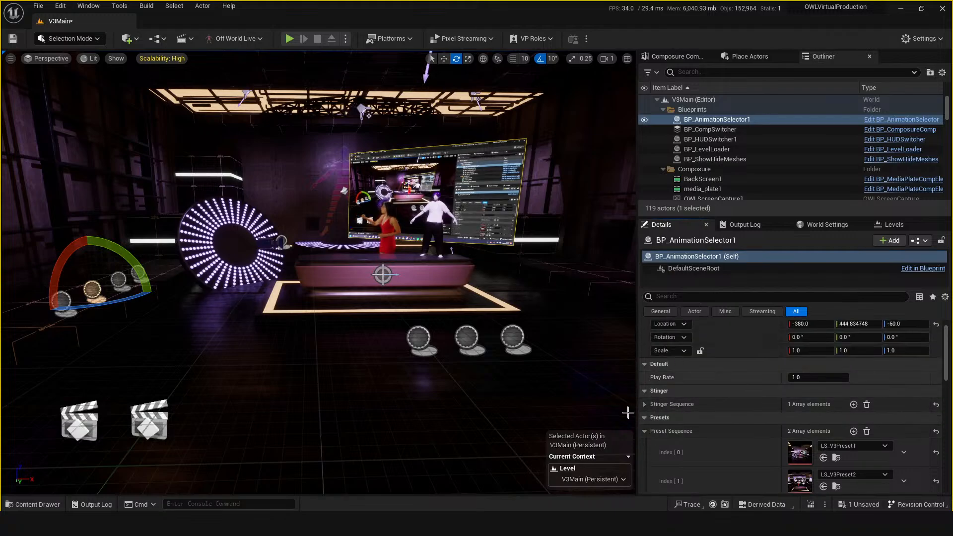
pyautogui.scroll(-2, 644, 404)
pyautogui.click(644, 386)
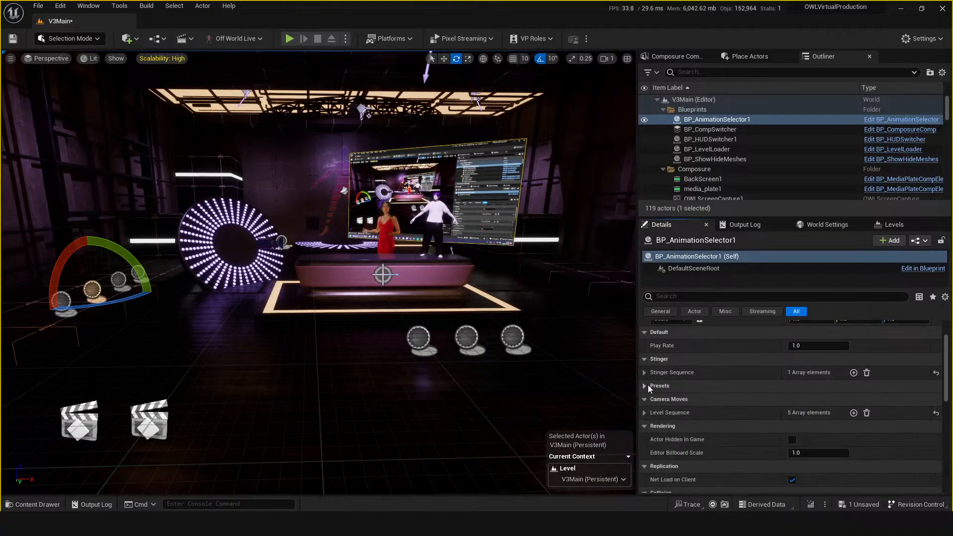
pyautogui.click(648, 387)
pyautogui.click(644, 399)
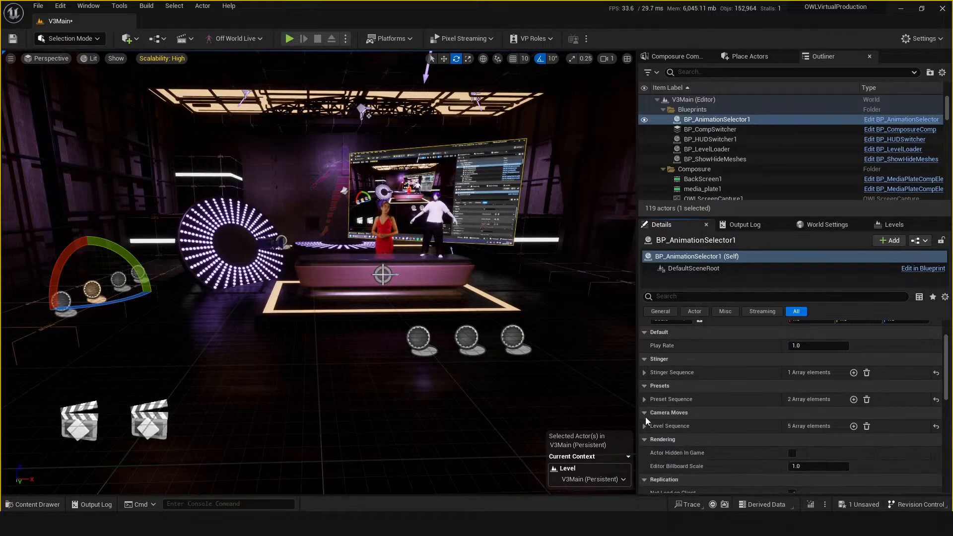
pyautogui.click(645, 414)
pyautogui.click(646, 414)
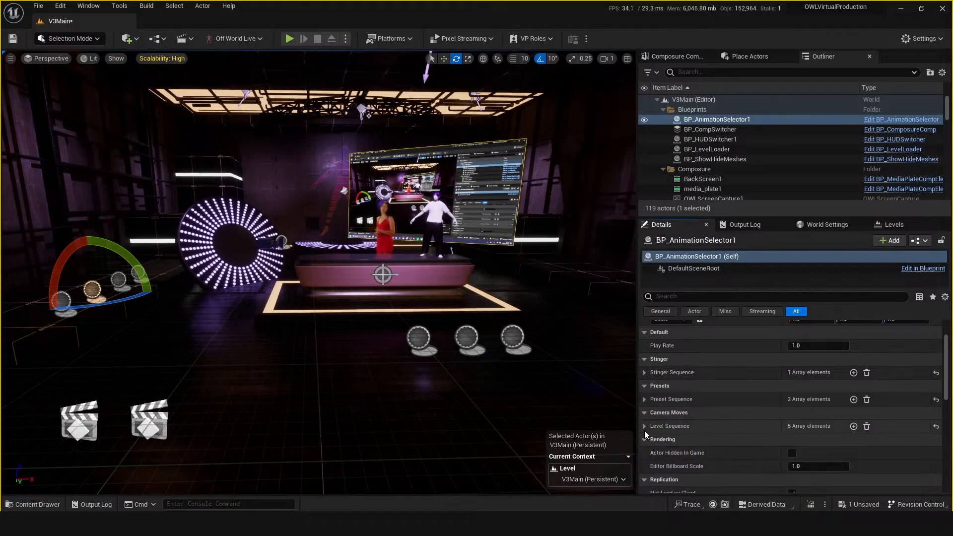
pyautogui.click(644, 426)
pyautogui.scroll(-6, 738, 417)
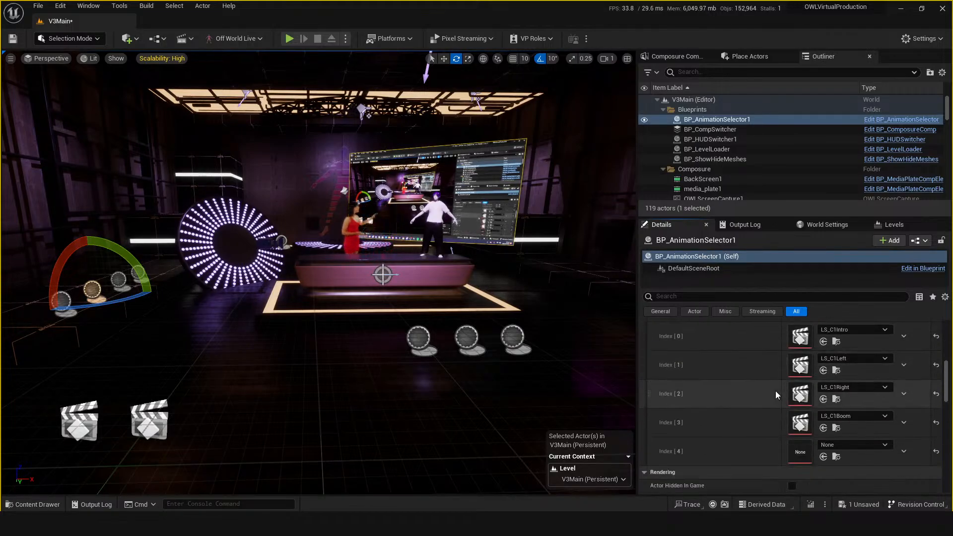
pyautogui.scroll(4, 799, 400)
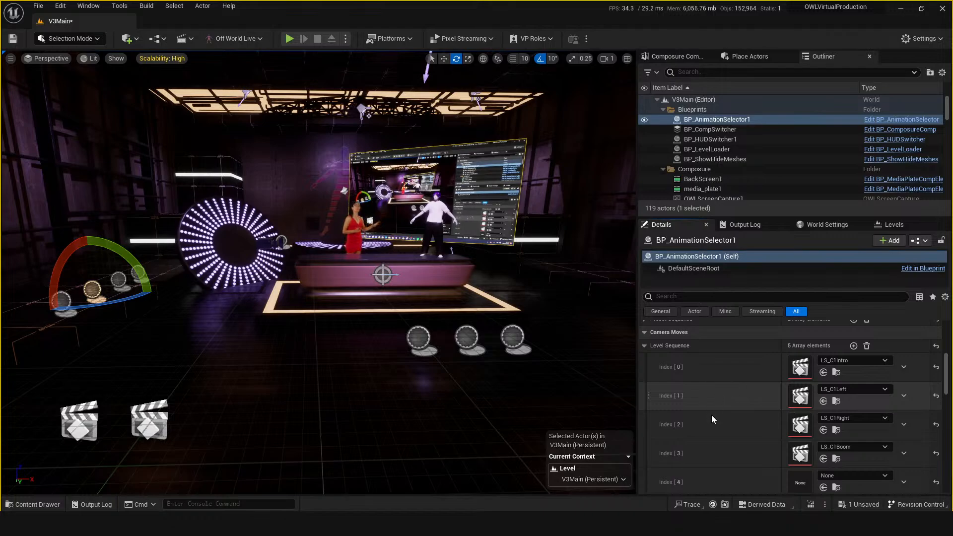
# Step: Expand BP_AnimationSelector1's Stinger Sequence array and review its entry alongside the camera move sequences
pyautogui.scroll(4, 718, 416)
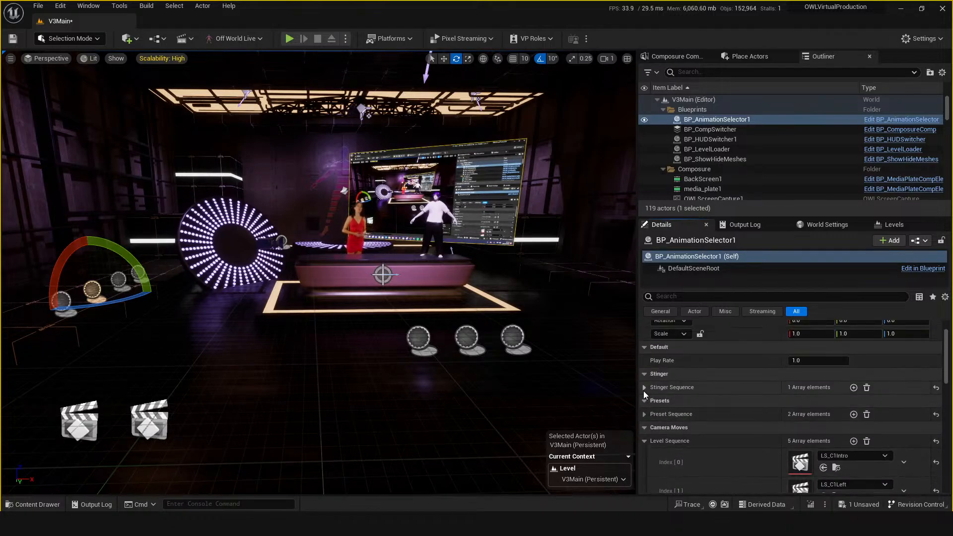
pyautogui.click(644, 389)
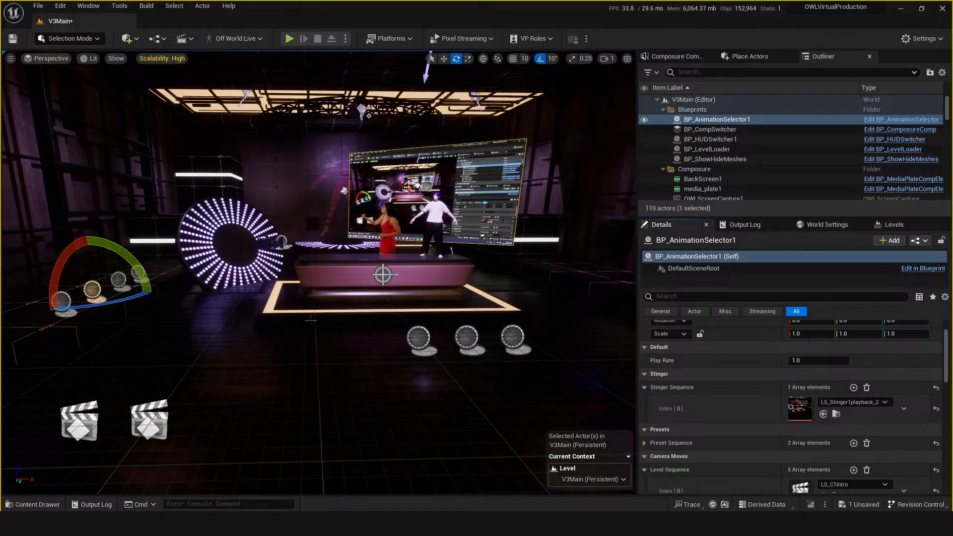
pyautogui.moveTo(236, 358)
pyautogui.mouseDown()
pyautogui.moveTo(248, 372)
pyautogui.moveTo(254, 365)
pyautogui.moveTo(236, 359)
pyautogui.mouseUp()
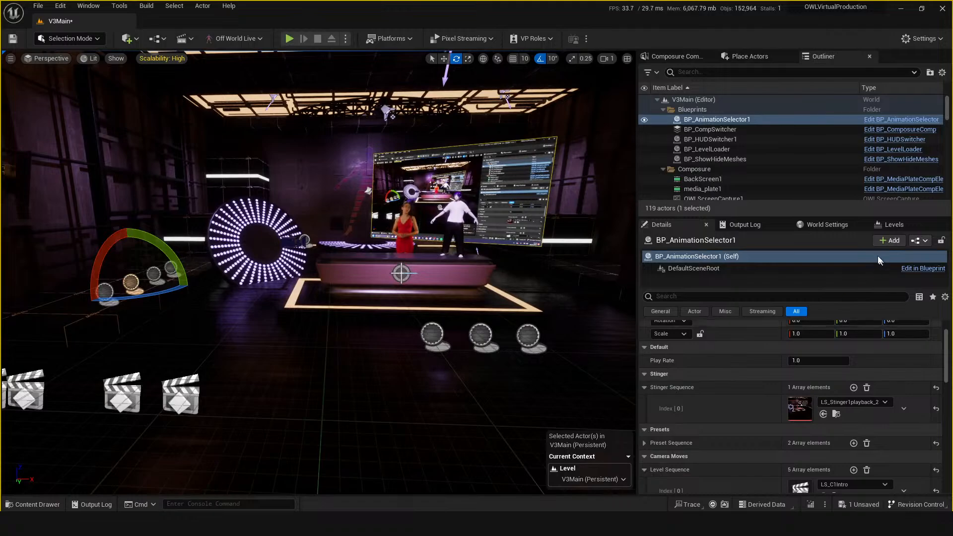
pyautogui.scroll(-4, 795, 387)
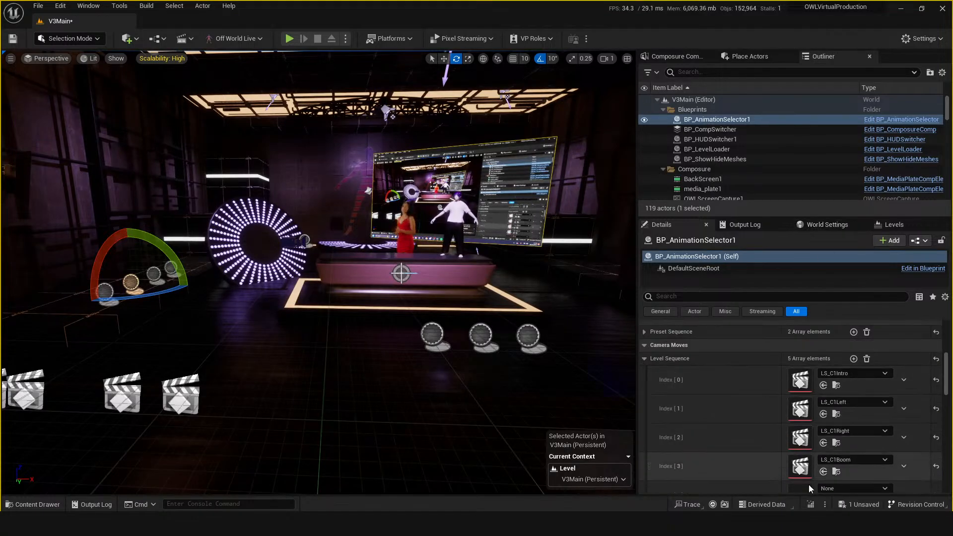
# Step: Open the level blueprint of V3Main
pyautogui.click(164, 39)
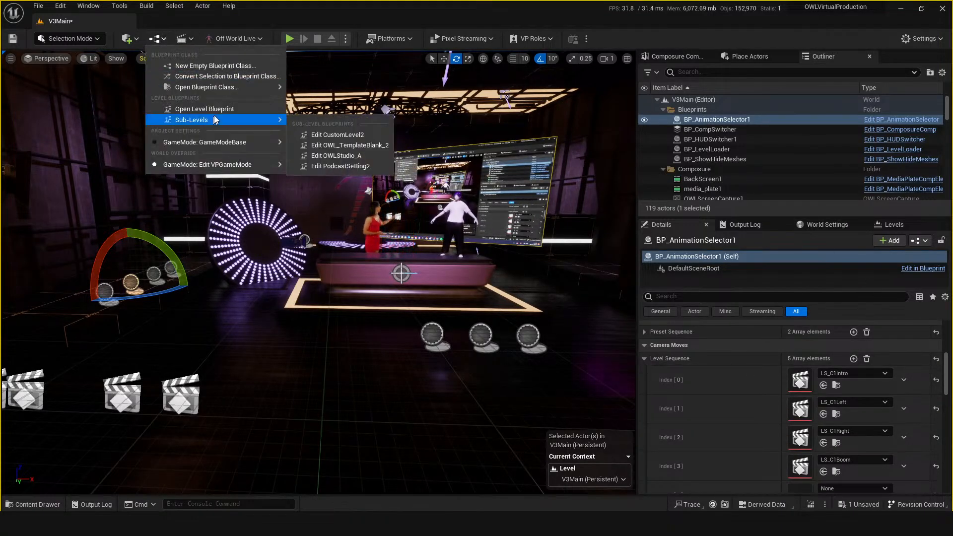
pyautogui.click(208, 106)
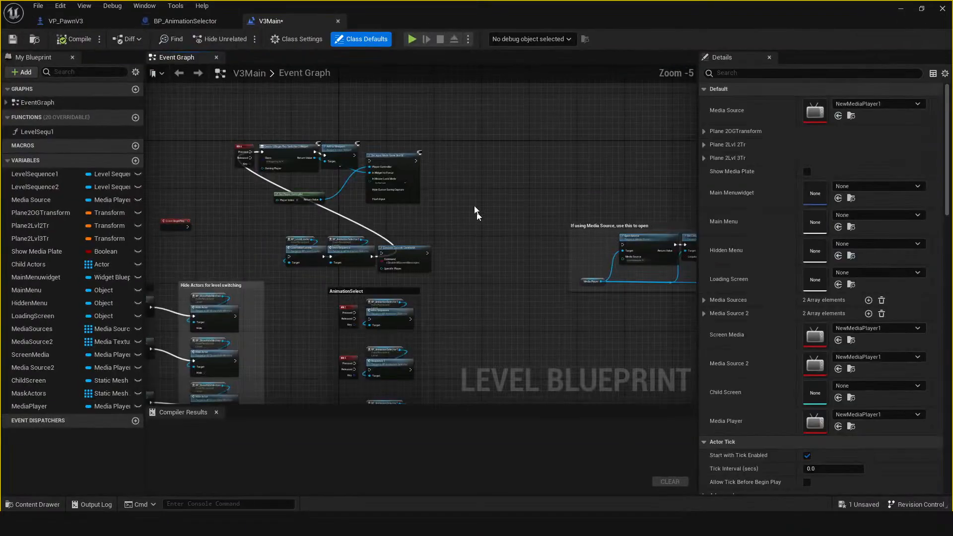
# Step: Add a reference to the selected BP_AnimationSelector1 actor in an empty area of the V3Main level blueprint's event graph
pyautogui.doubleClick(406, 14)
pyautogui.rightClick(738, 180)
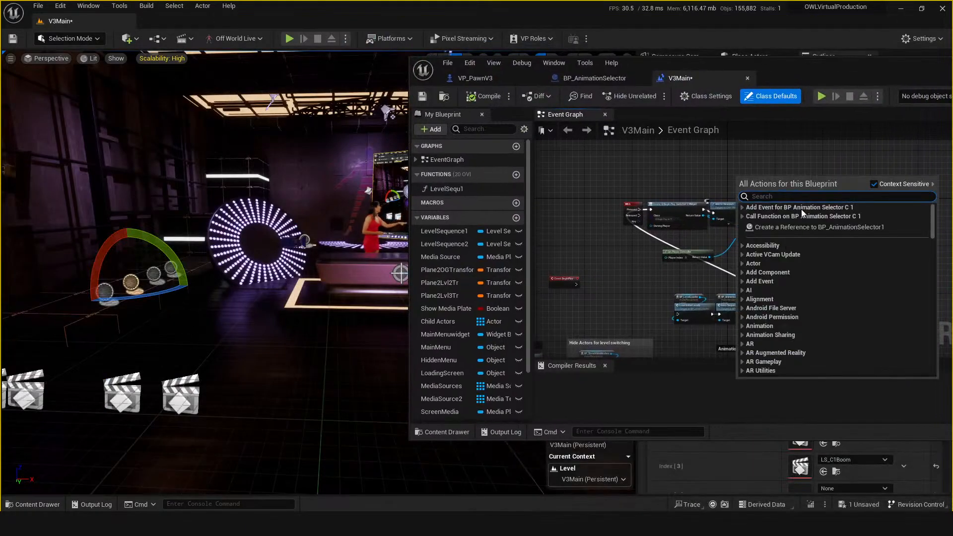
pyautogui.click(817, 232)
pyautogui.moveTo(739, 182); pyautogui.dragTo(833, 180)
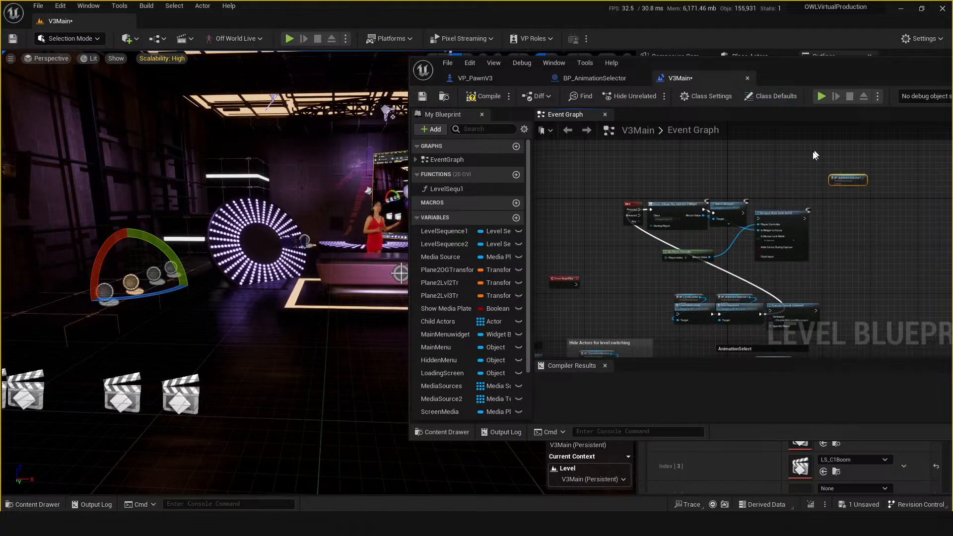
pyautogui.moveTo(815, 155); pyautogui.dragTo(722, 170, button='right')
pyautogui.doubleClick(790, 69)
pyautogui.scroll(4, 407, 168)
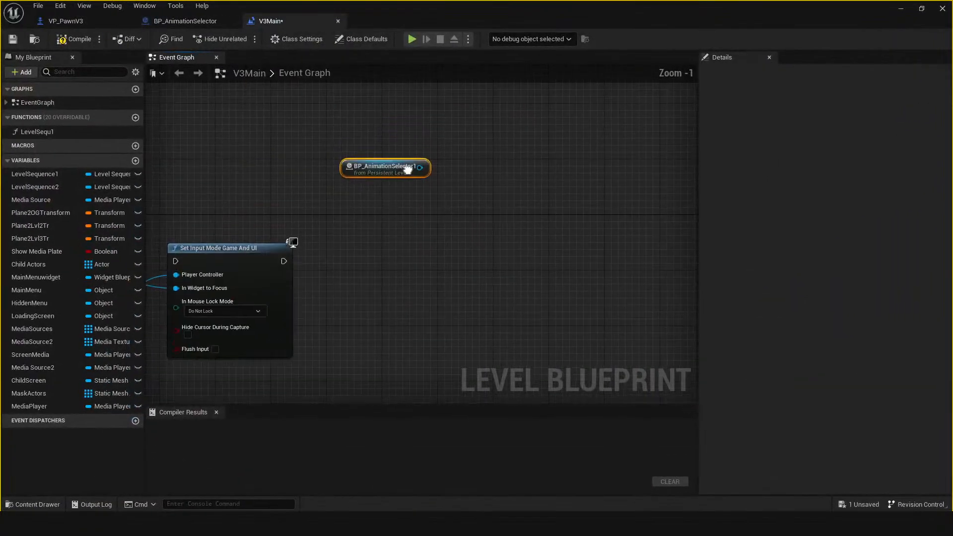
# Step: Search the BP_AnimationSelector1 reference's available actions for "sequ" and "call", and delete the reference node without adding a function
pyautogui.moveTo(450, 232); pyautogui.dragTo(453, 238)
pyautogui.write('sequ')
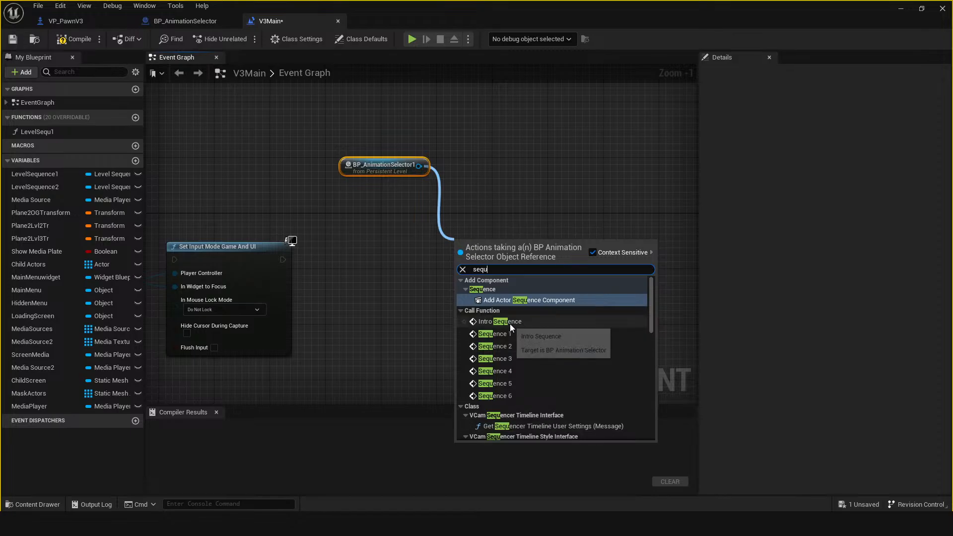
pyautogui.hotkey('ctrl', 'a')
pyautogui.write('call')
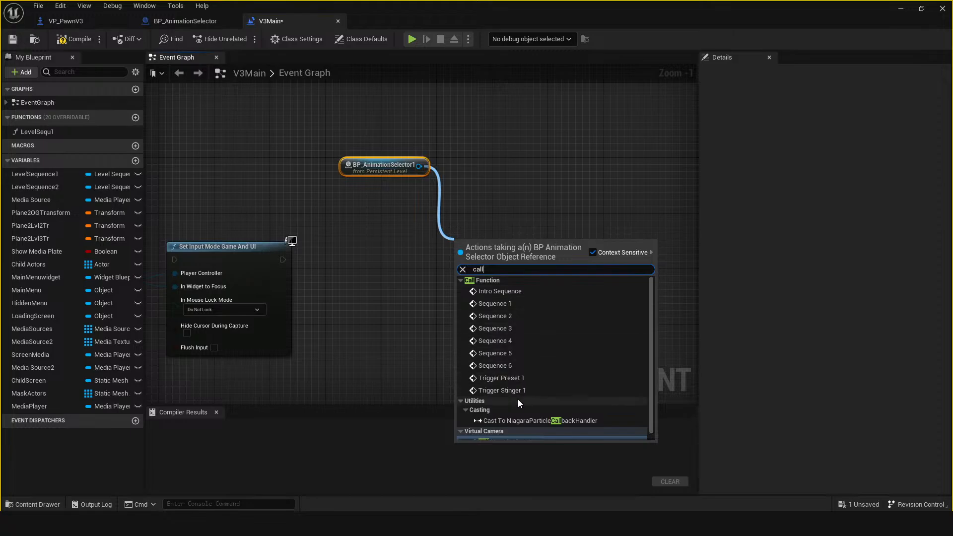
pyautogui.click(347, 197)
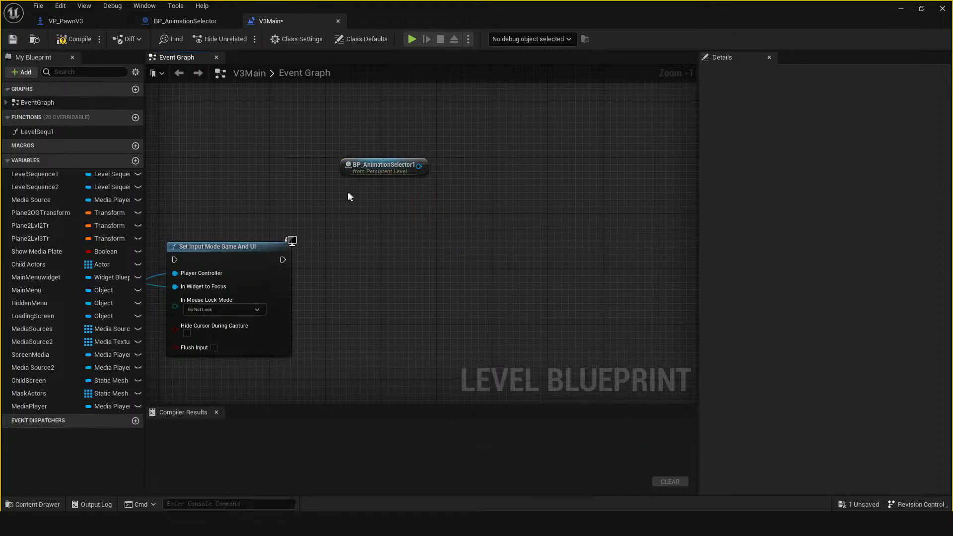
pyautogui.press('Delete')
# Step: Compile and save the V3Main level blueprint, and minimize its editor window
pyautogui.click(75, 40)
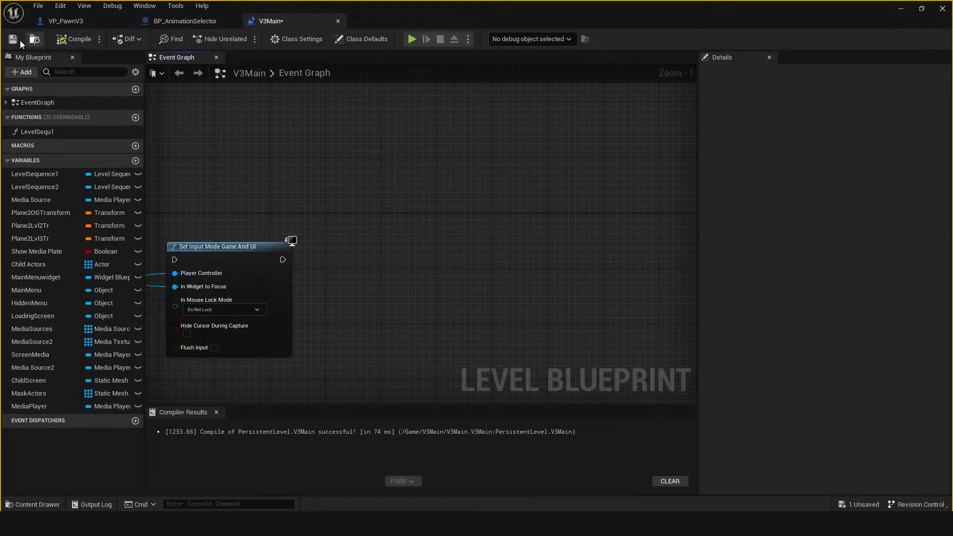
pyautogui.click(14, 39)
pyautogui.click(899, 10)
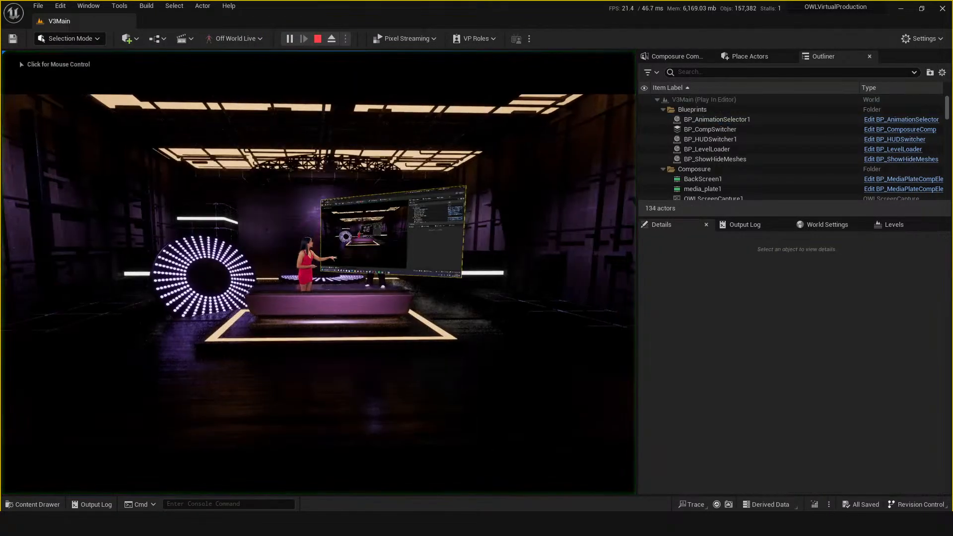
# Step: Test the virtual studio level in play mode, stop the session and save the level
pyautogui.click(352, 324)
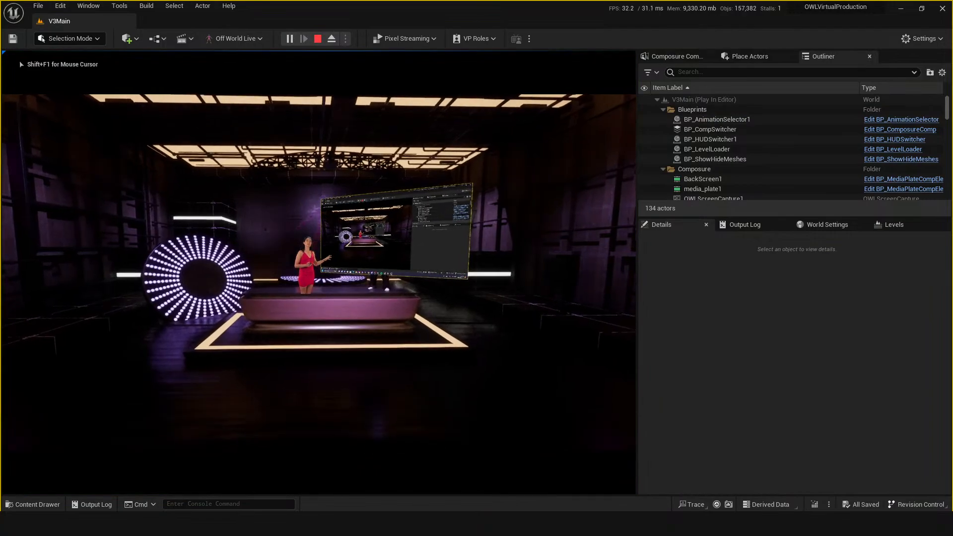
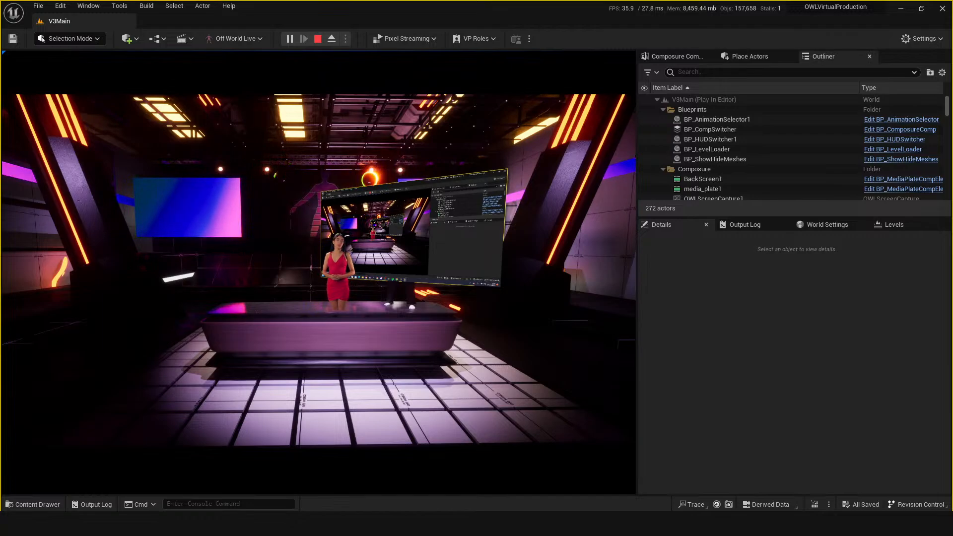
pyautogui.press('Escape')
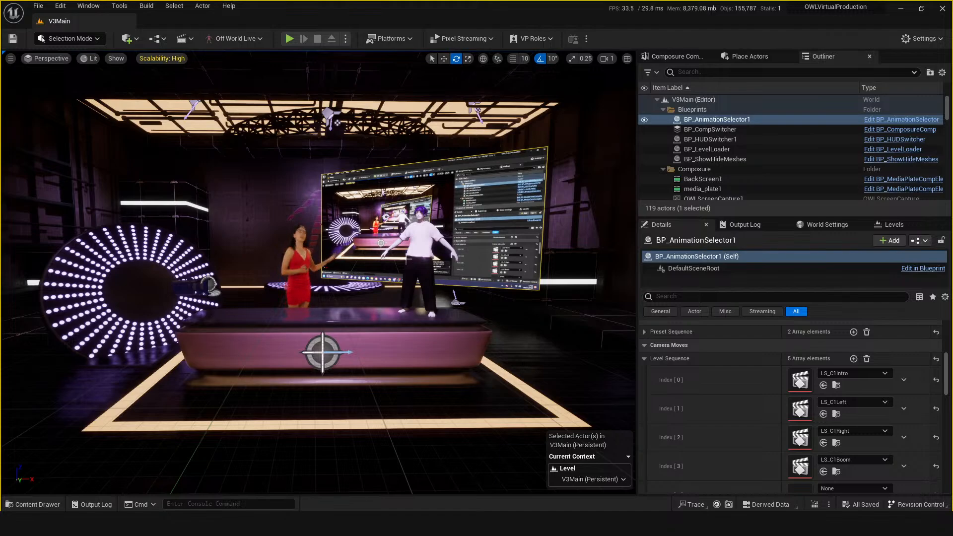
pyautogui.moveTo(405, 257); pyautogui.dragTo(487, 301, button='right')
pyautogui.hotkey('ctrl', 's')
# Step: Inspect the CG compositing element's preview in a separate enlarged window and close it
pyautogui.click(666, 60)
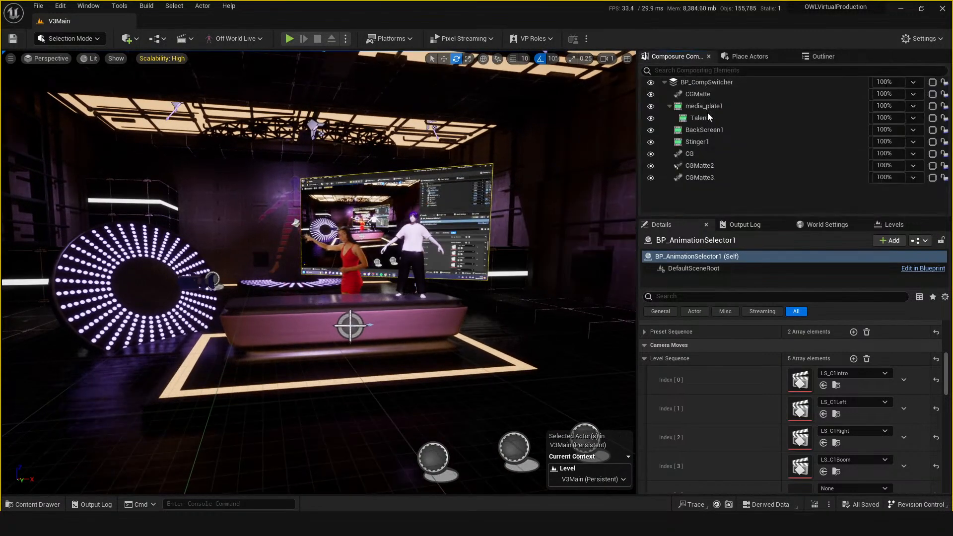
pyautogui.click(696, 156)
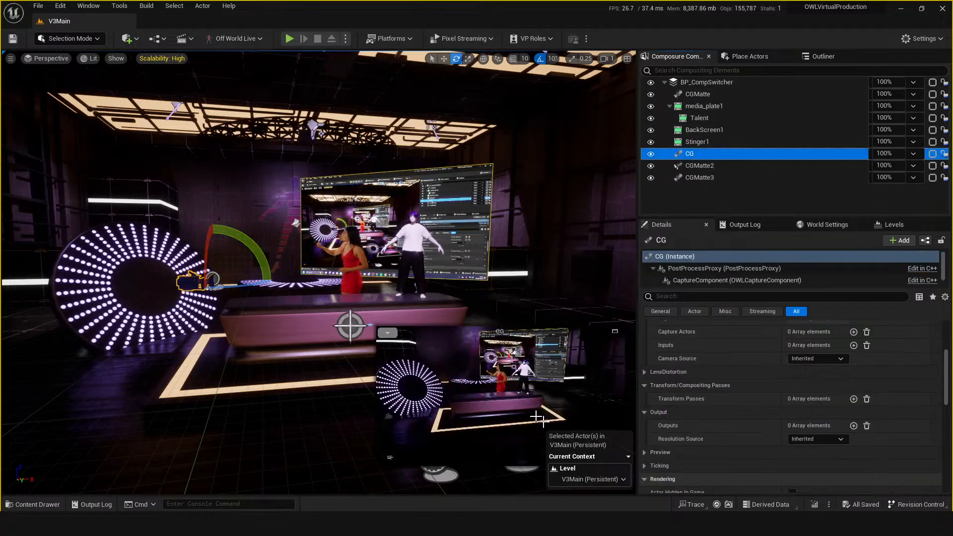
pyautogui.click(615, 331)
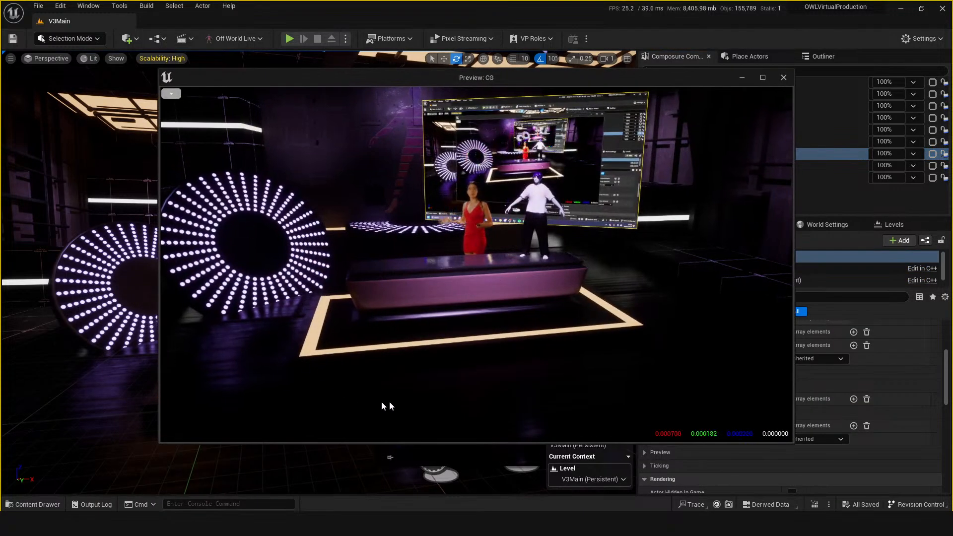
pyautogui.click(783, 77)
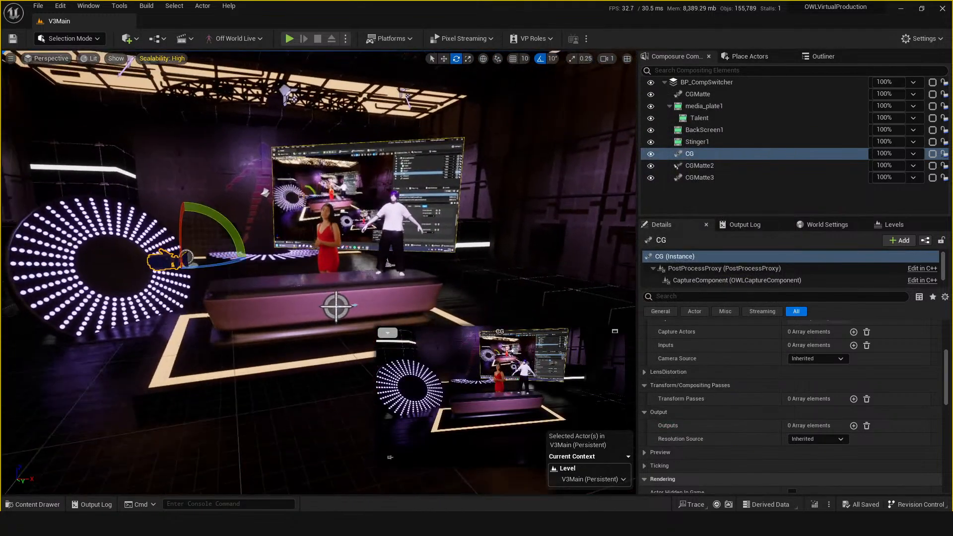
# Step: Compare the preview of the BP_CompSwitcher composite with that of its CG element
pyautogui.click(708, 82)
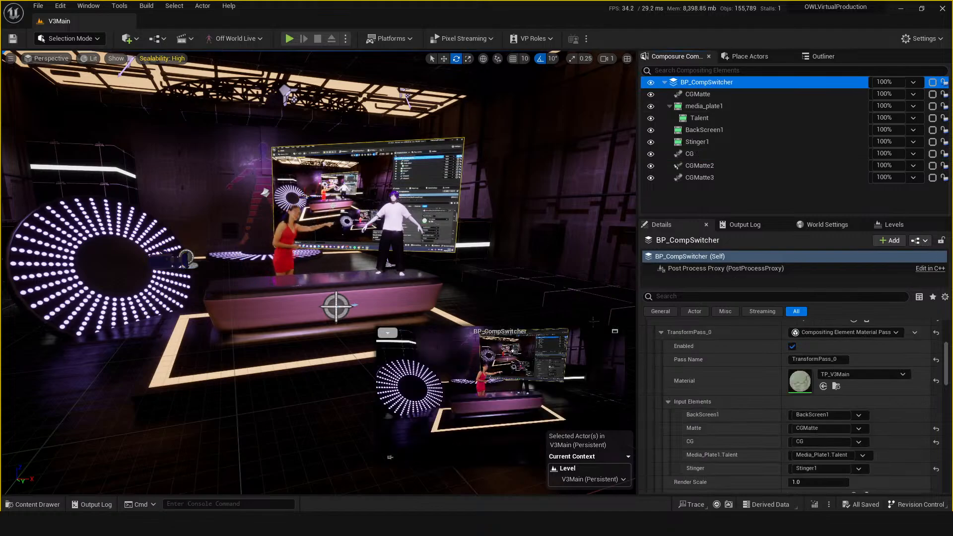
pyautogui.click(703, 155)
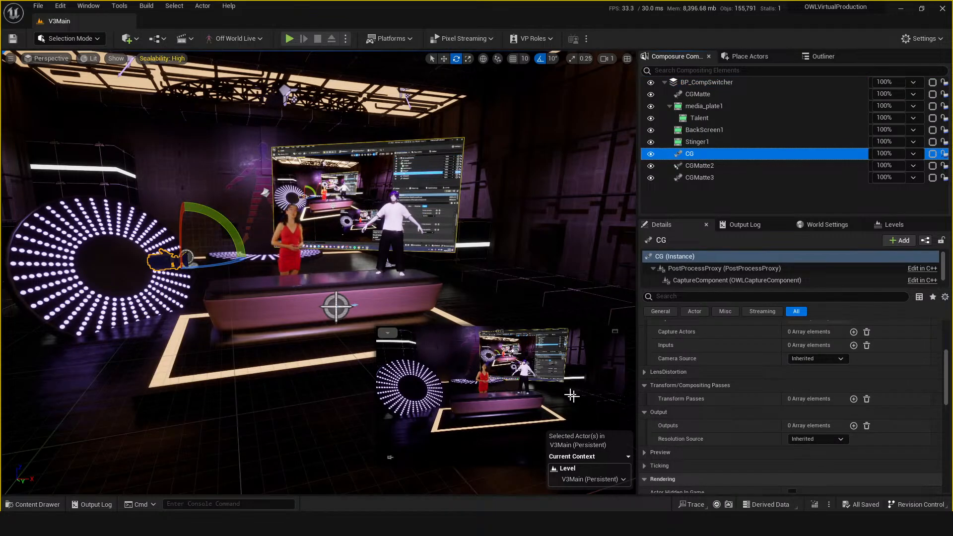
pyautogui.click(721, 86)
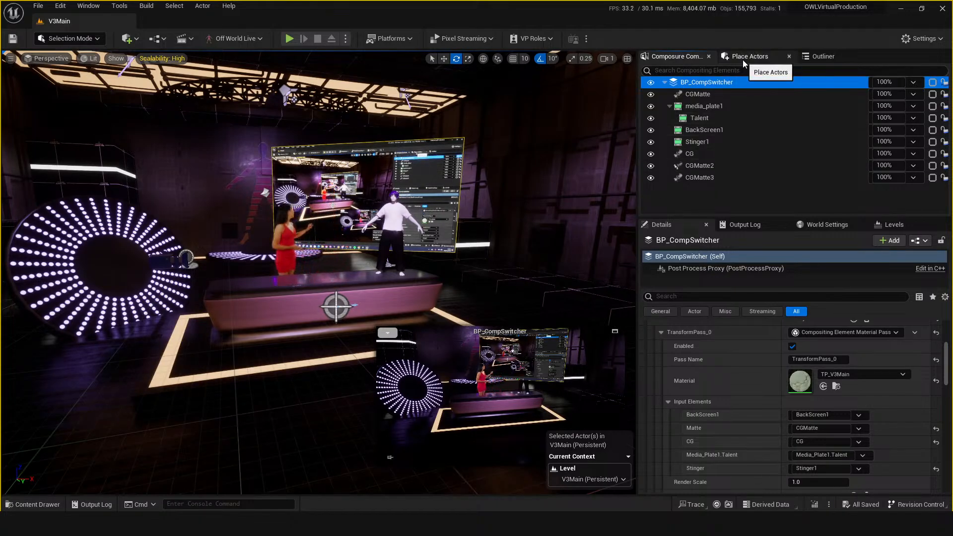
# Step: Examine the presenter's video plane and the back screen's video plane by selecting each in the studio scene
pyautogui.click(277, 270)
pyautogui.press('f')
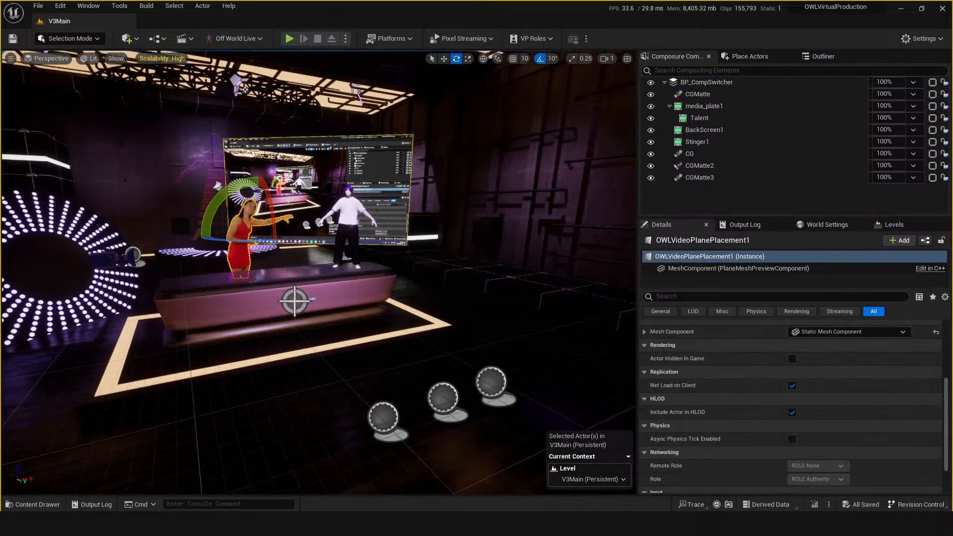
pyautogui.moveTo(334, 377); pyautogui.dragTo(420, 349, button='right')
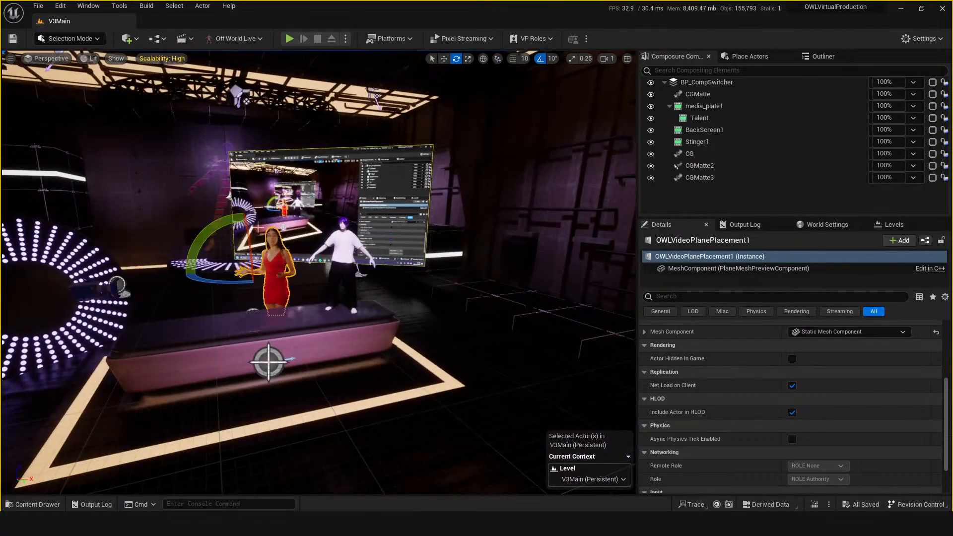
pyautogui.moveTo(325, 258); pyautogui.dragTo(301, 270, button='right')
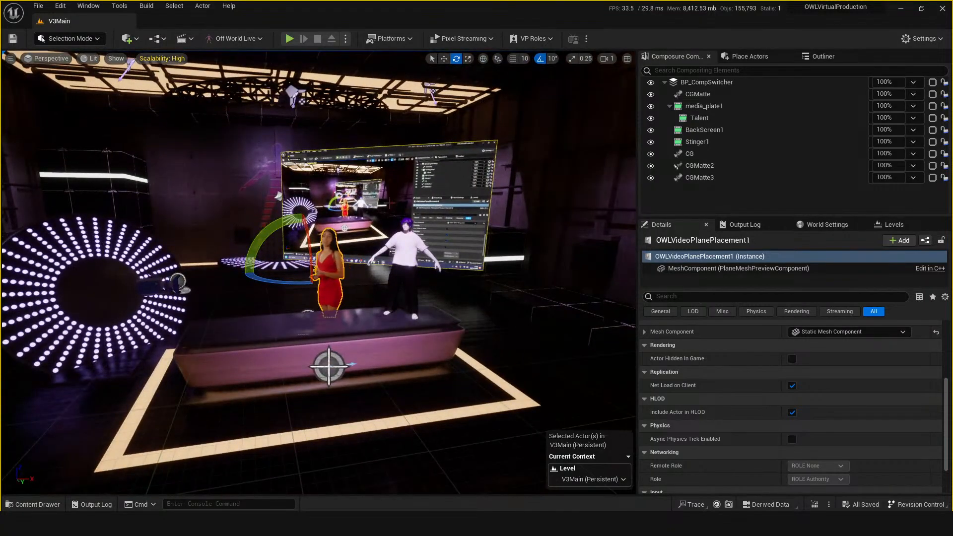
pyautogui.click(392, 160)
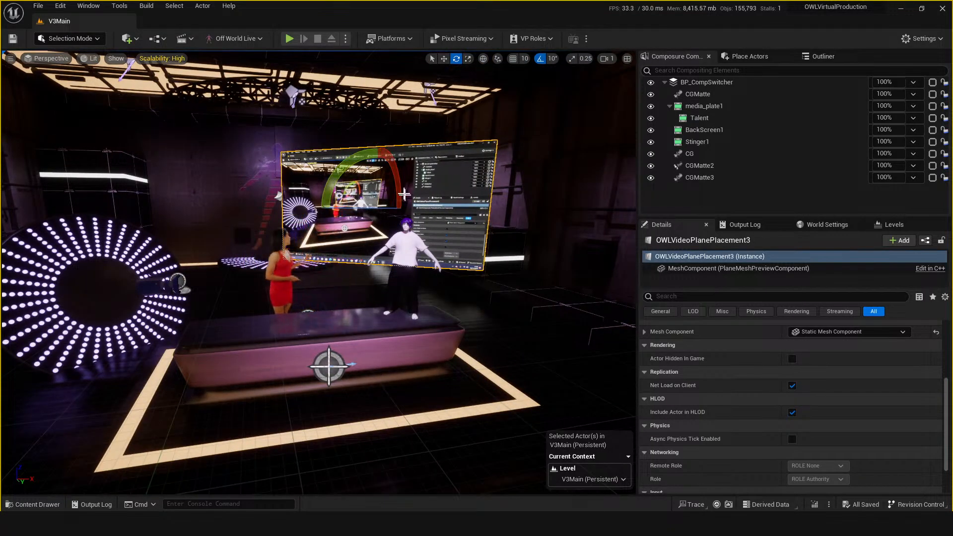
# Step: Show the BP_CompSwitcher preview in a separate window and pilot the OWLCineCamOutput camera in the viewport
pyautogui.click(714, 82)
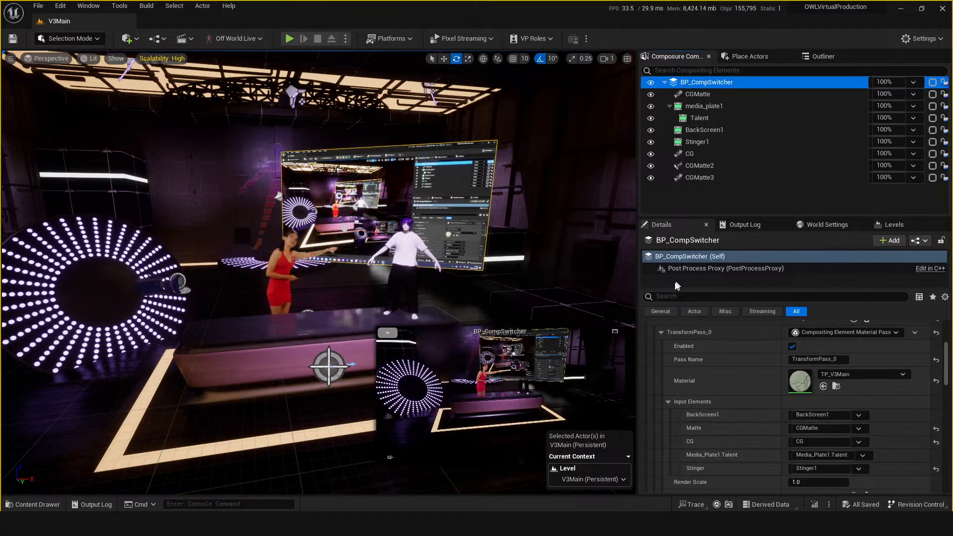
pyautogui.click(615, 329)
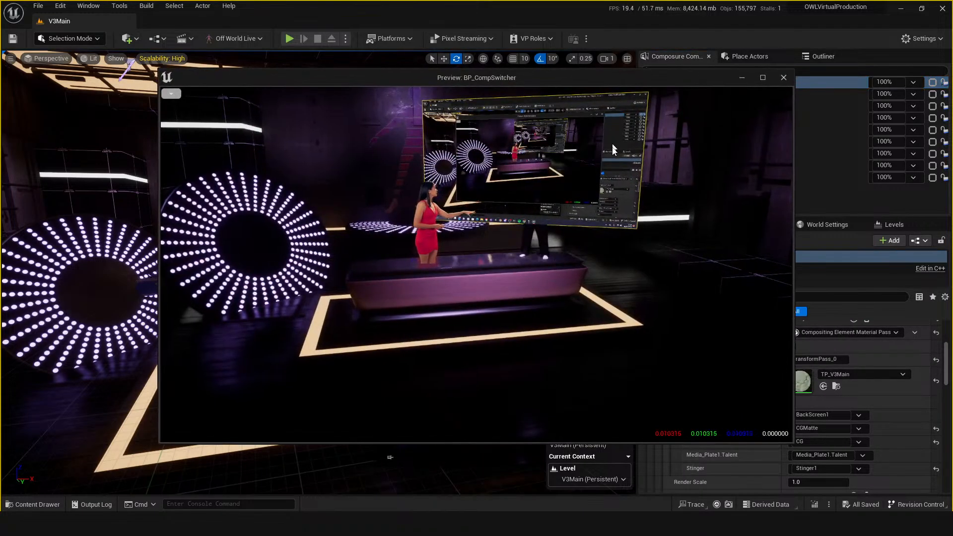
pyautogui.click(51, 59)
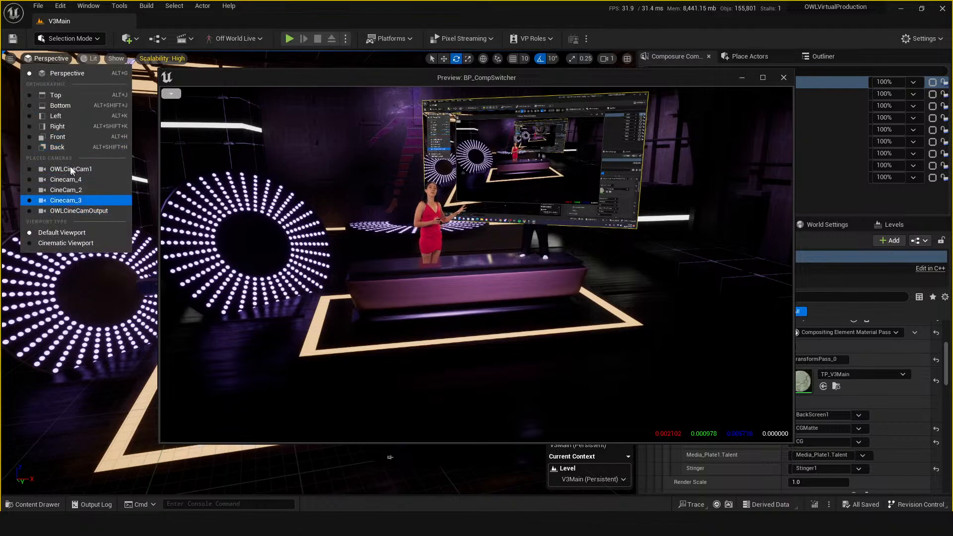
pyautogui.click(75, 211)
# Step: Fly the piloted output camera toward the back screen and pull back to frame the presenter and desk, keeping the composite preview alongside
pyautogui.press('w')
pyautogui.moveTo(119, 373); pyautogui.dragTo(122, 278, button='right')
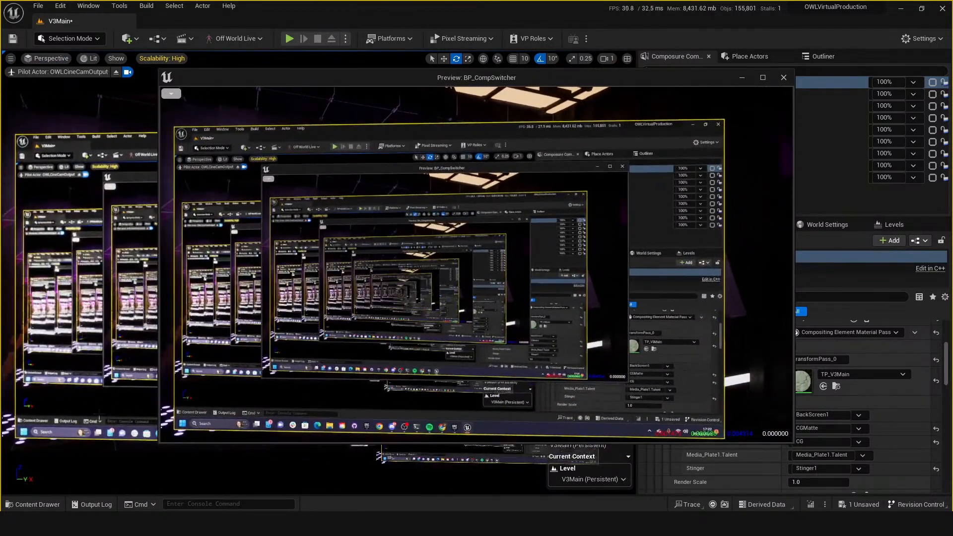
pyautogui.moveTo(580, 71); pyautogui.dragTo(833, 75)
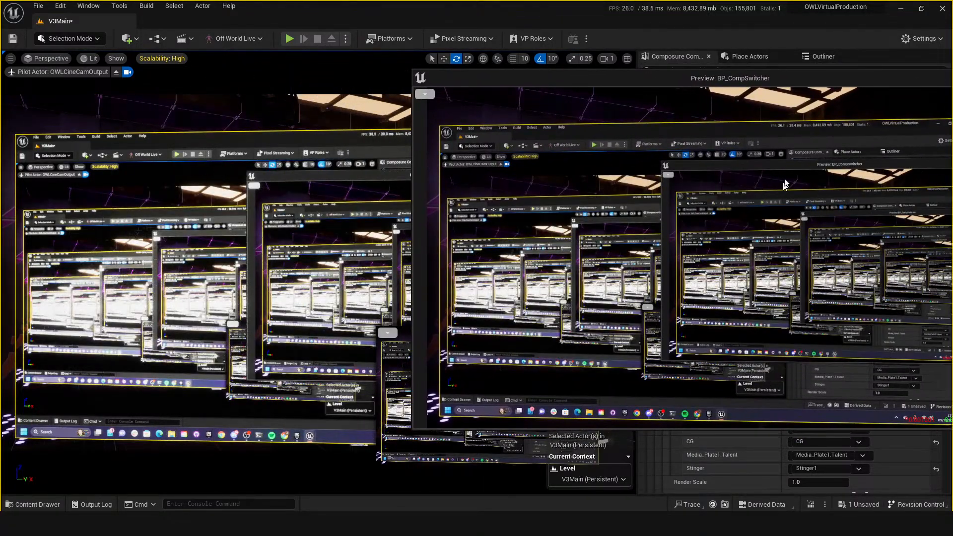
pyautogui.press('s')
pyautogui.moveTo(389, 214); pyautogui.dragTo(340, 226, button='right')
pyautogui.press('s')
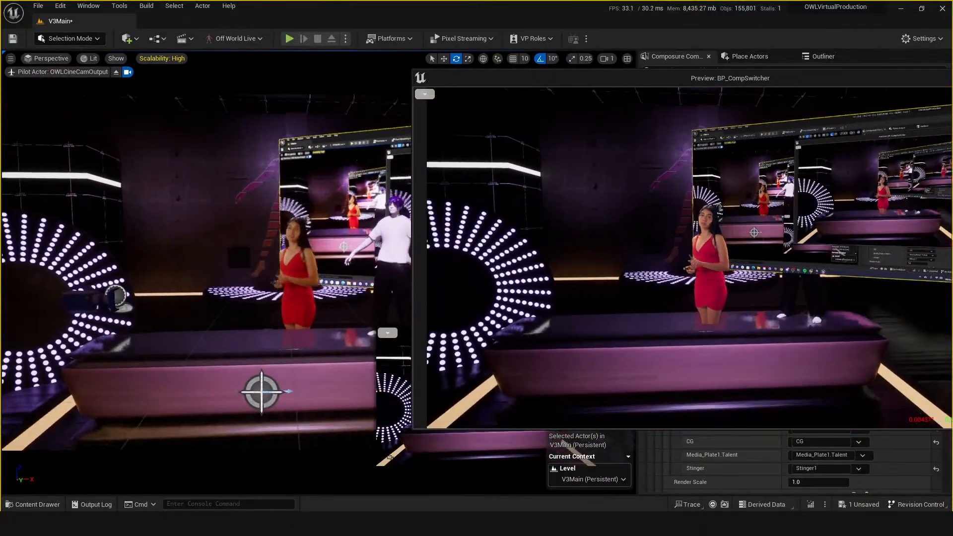
# Step: Close the enlarged BP_CompSwitcher preview and stop piloting OWLCineCamOutput
pyautogui.moveTo(854, 76); pyautogui.dragTo(615, 78)
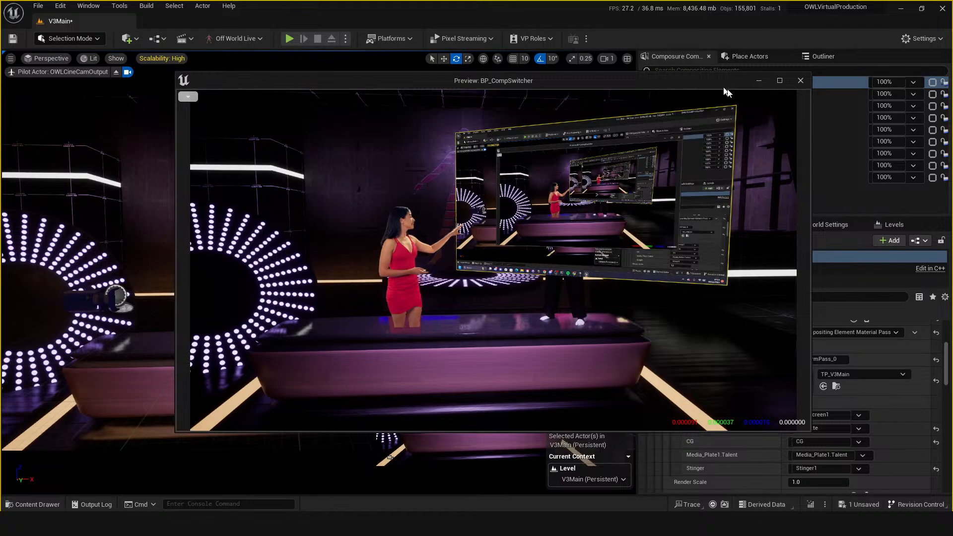
pyautogui.click(798, 83)
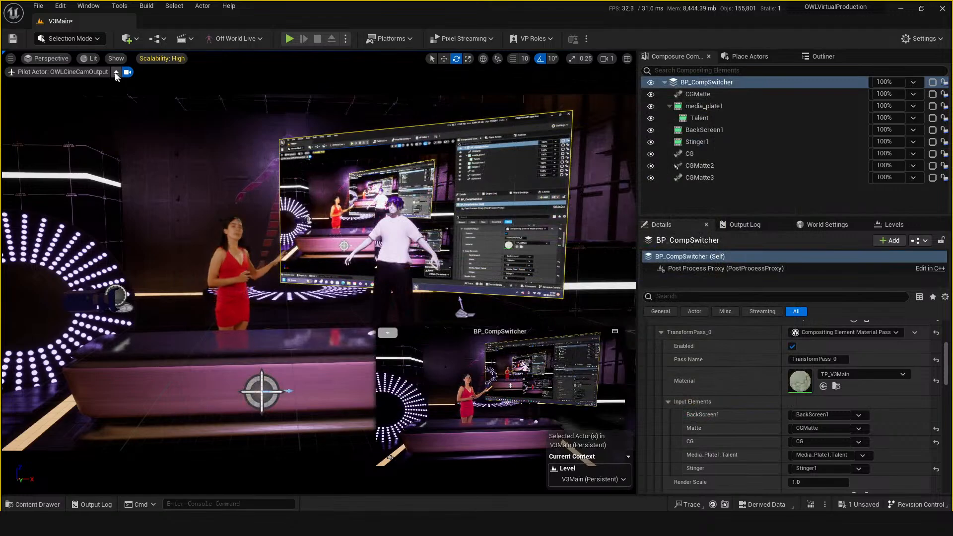
pyautogui.click(116, 74)
pyautogui.moveTo(143, 106)
pyautogui.mouseDown(button='right')
pyautogui.moveTo(167, 113)
pyautogui.moveTo(133, 109)
pyautogui.mouseUp(button='right')
# Step: Pilot OWLCineCamOutput again with BP_CompSwitcher selected, shift its framing slightly and release the camera
pyautogui.click(311, 255)
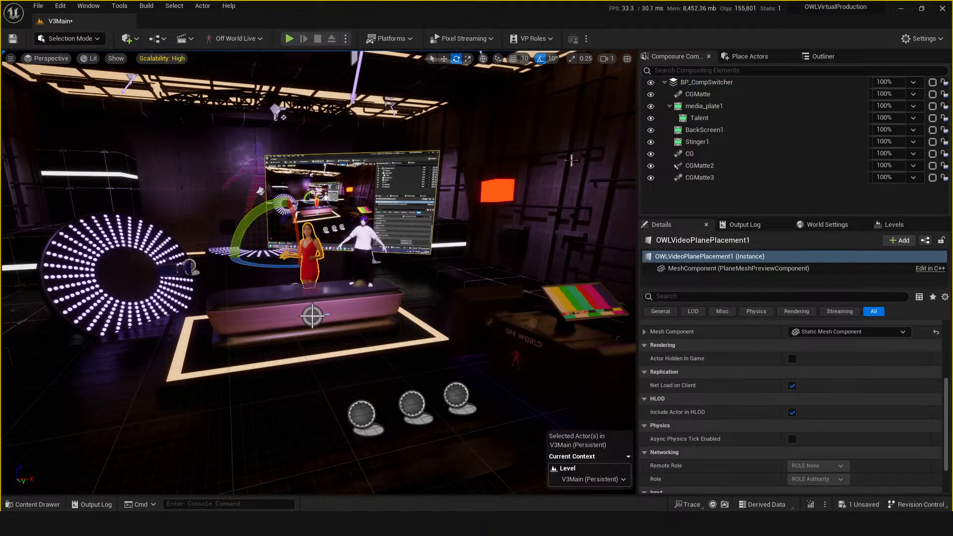
pyautogui.click(700, 82)
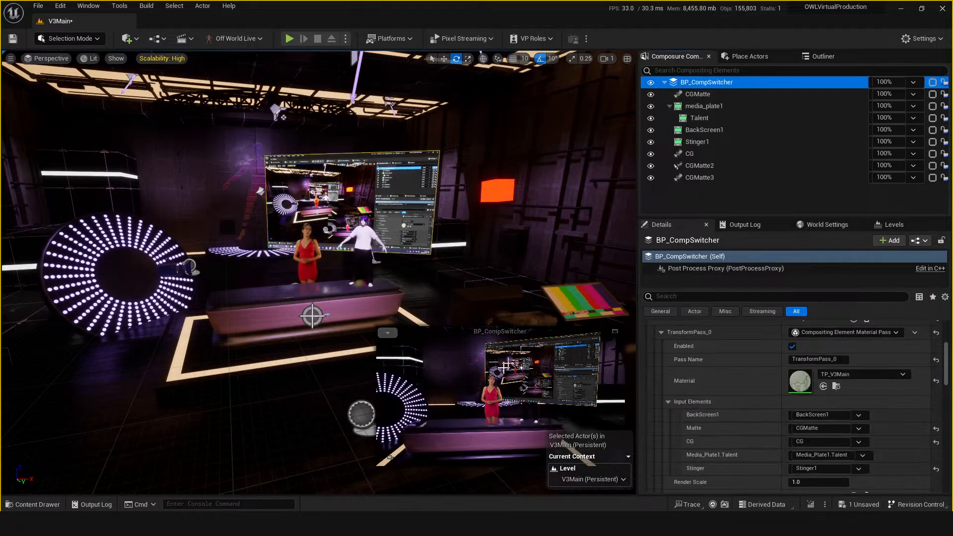
pyautogui.click(51, 59)
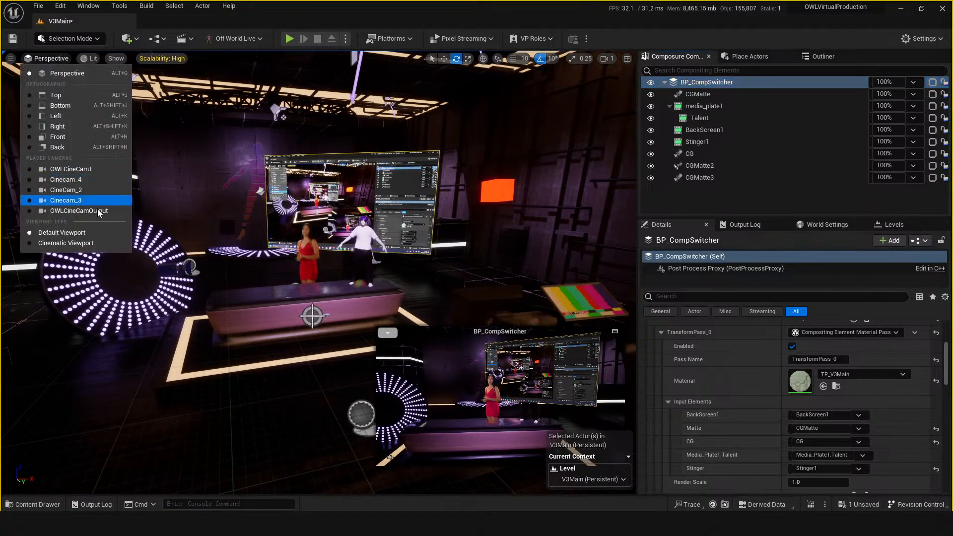
pyautogui.click(79, 212)
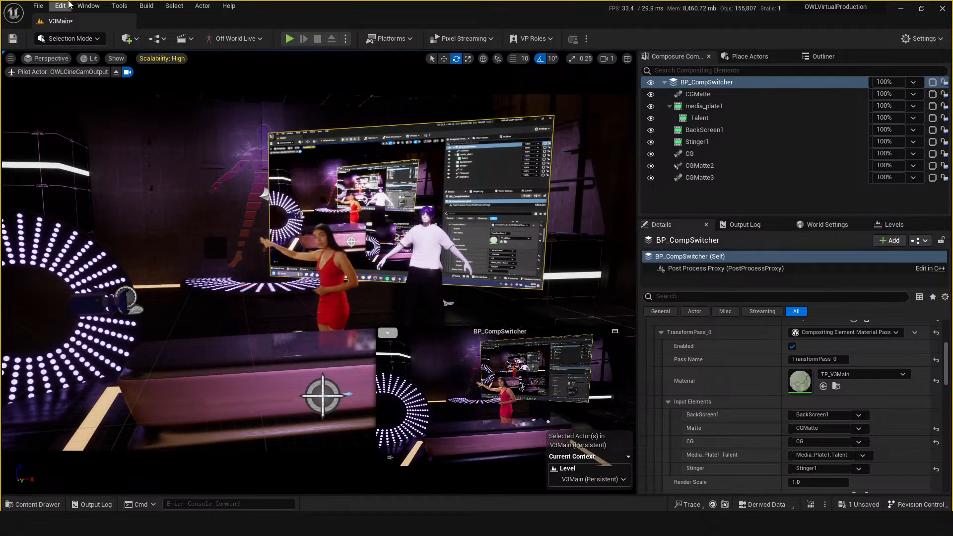
pyautogui.click(115, 71)
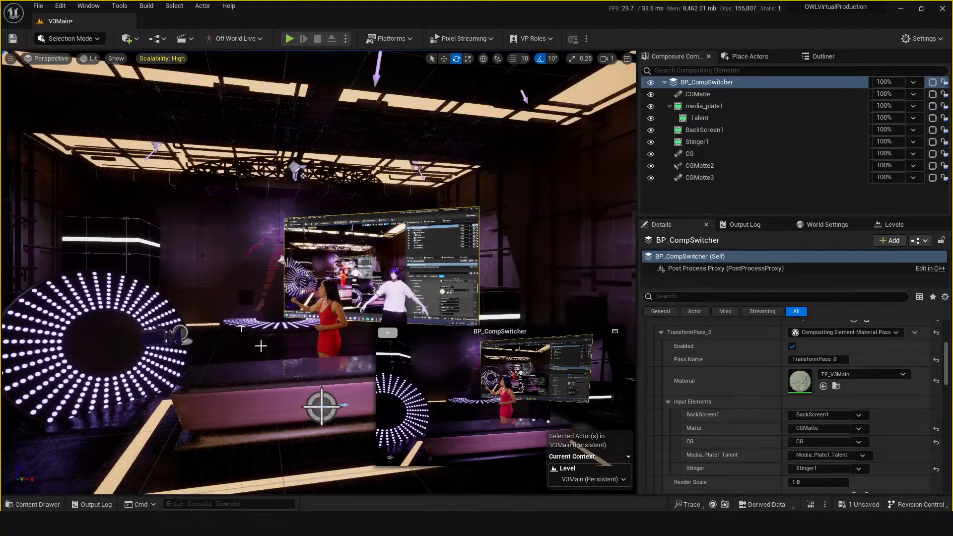
# Step: Save the level and select the BP_AnimationSelector1 actor to view its Camera Moves level sequences
pyautogui.hotkey('ctrl', 's')
pyautogui.moveTo(318, 272)
pyautogui.mouseDown(button='right')
pyautogui.moveTo(308, 283)
pyautogui.moveTo(338, 278)
pyautogui.moveTo(318, 295)
pyautogui.moveTo(338, 293)
pyautogui.moveTo(322, 290)
pyautogui.mouseUp(button='right')
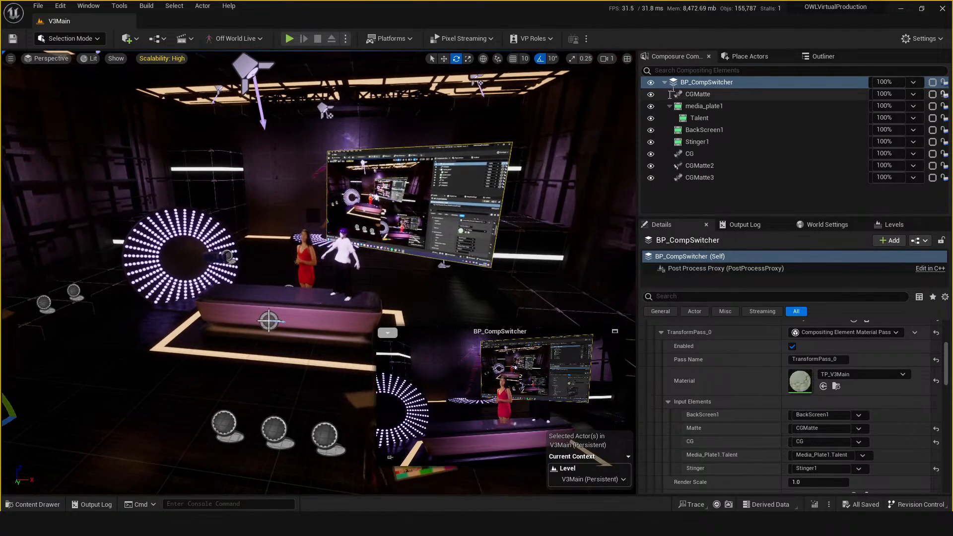
pyautogui.moveTo(400, 273); pyautogui.dragTo(359, 292, button='right')
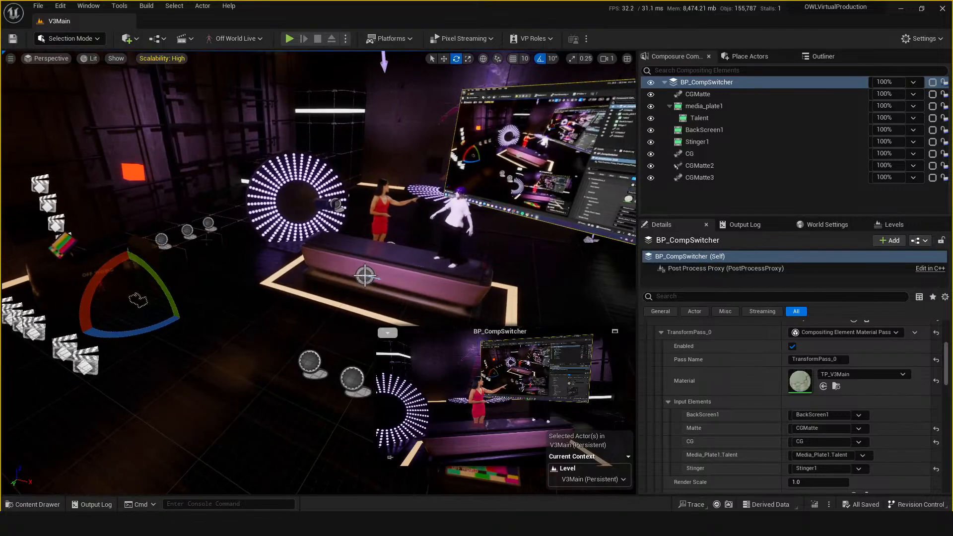
pyautogui.click(165, 238)
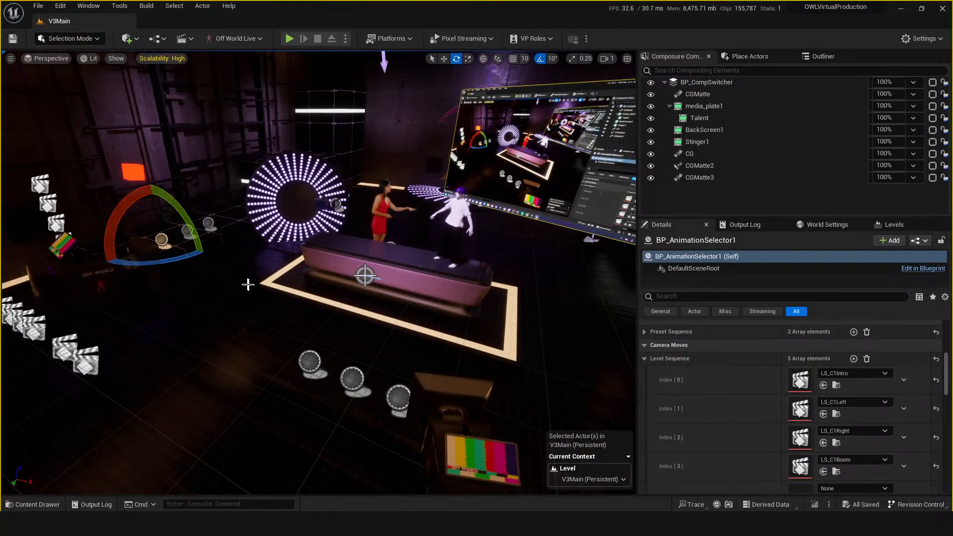
# Step: Select the MediaOutputMod actor and show its Save to File settings
pyautogui.click(210, 221)
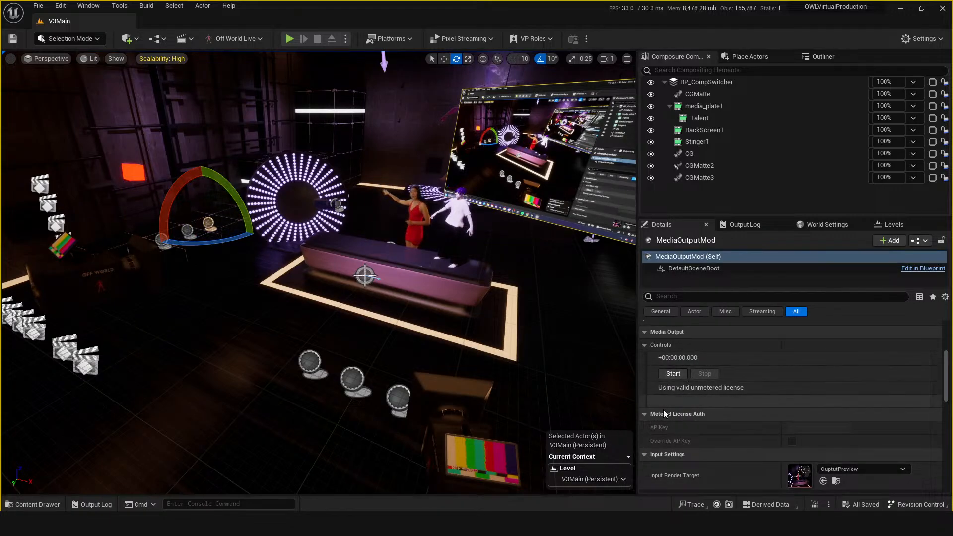
pyautogui.scroll(3, 663, 410)
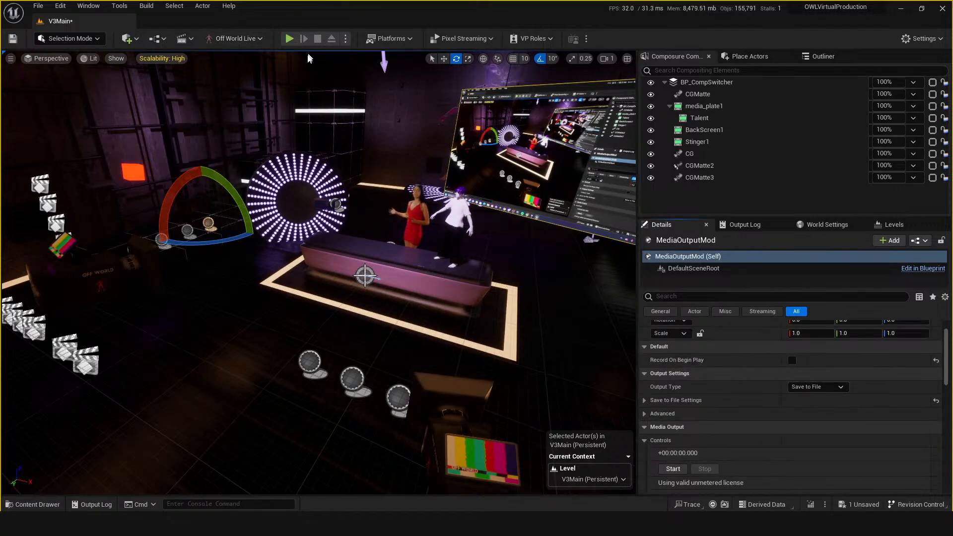
pyautogui.click(645, 400)
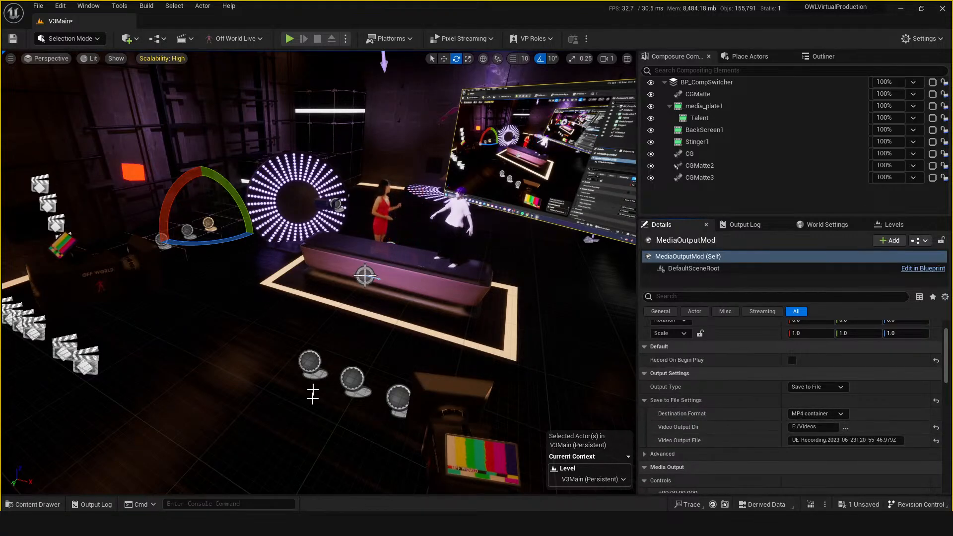
# Step: Select the BP_HUDSwitcher1 actor and review the cameras listed under Cine Cams
pyautogui.moveTo(133, 288); pyautogui.dragTo(123, 253)
pyautogui.click(124, 283)
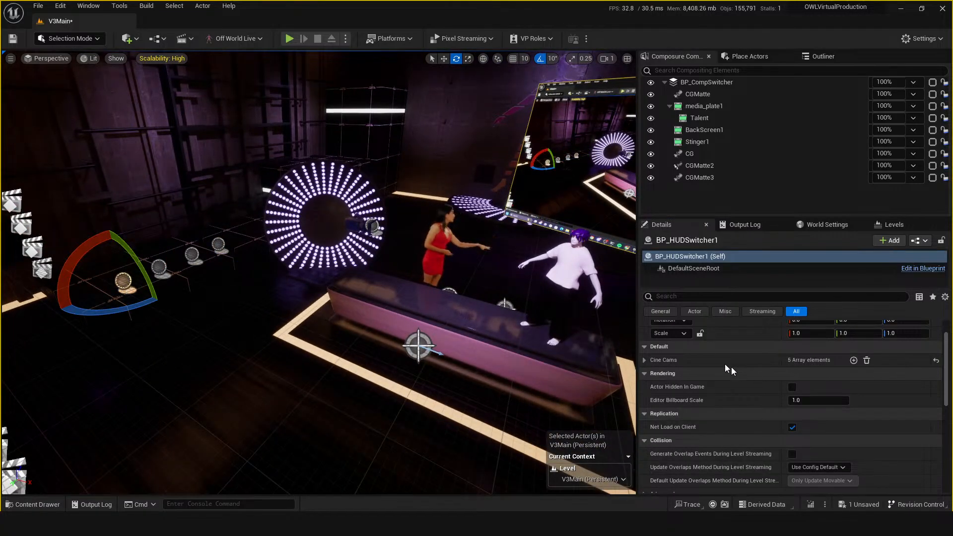
pyautogui.click(645, 360)
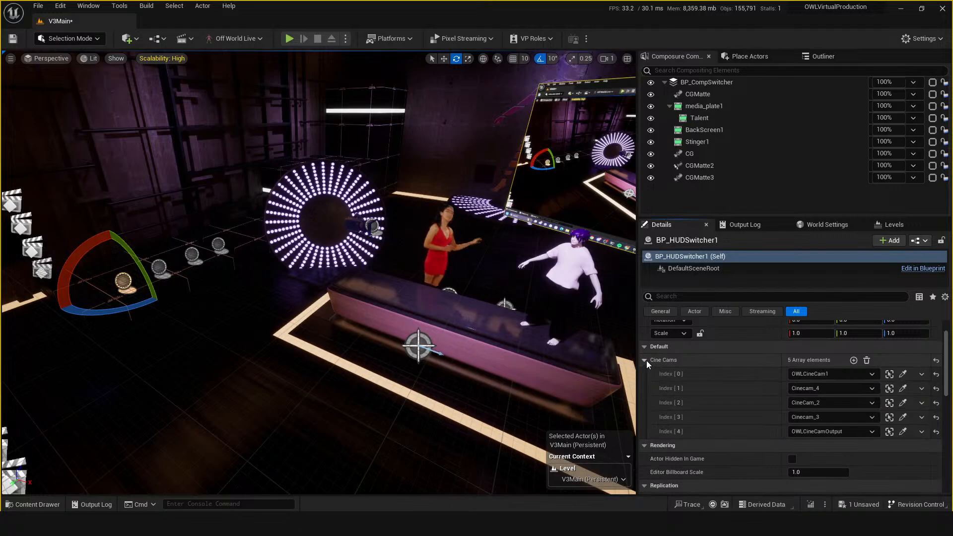
pyautogui.click(645, 360)
# Step: Review the stinger, preset and camera move settings of BP_AnimationSelector1 and return to a wide view of the studio
pyautogui.click(160, 267)
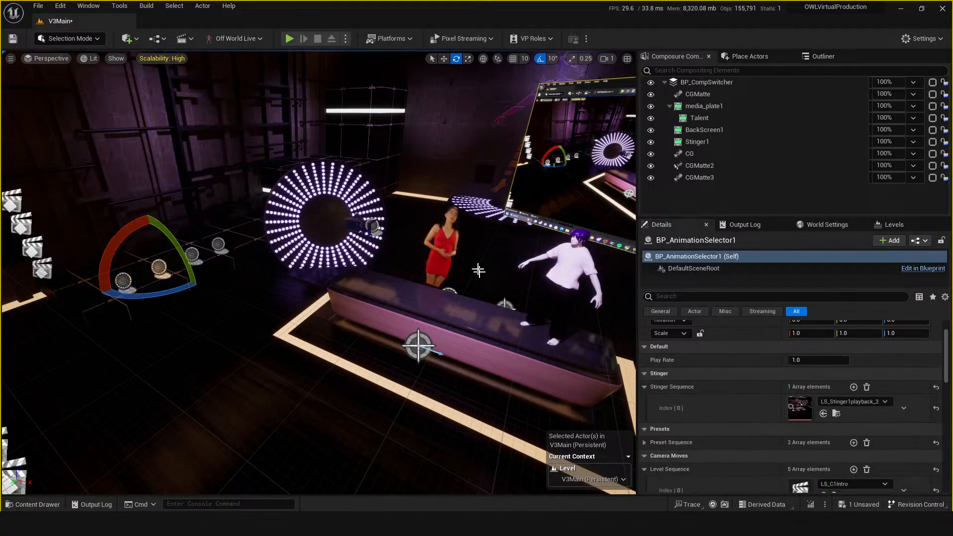
pyautogui.press('s')
pyautogui.moveTo(162, 264); pyautogui.dragTo(220, 230, button='right')
pyautogui.press('a')
pyautogui.press('w')
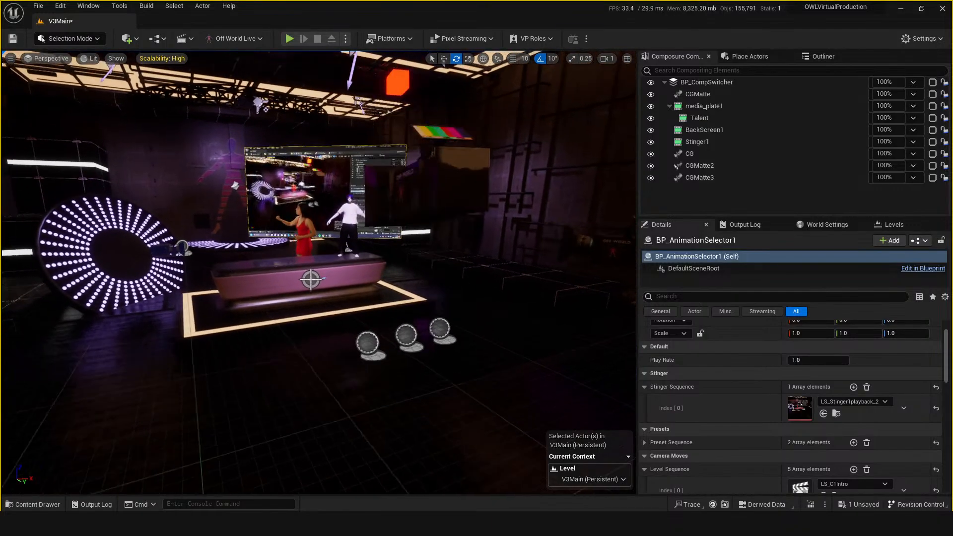
# Step: Inspect the properties of the VP_PawnV3 and BP_Lightcontrol actors beside the desk
pyautogui.click(442, 328)
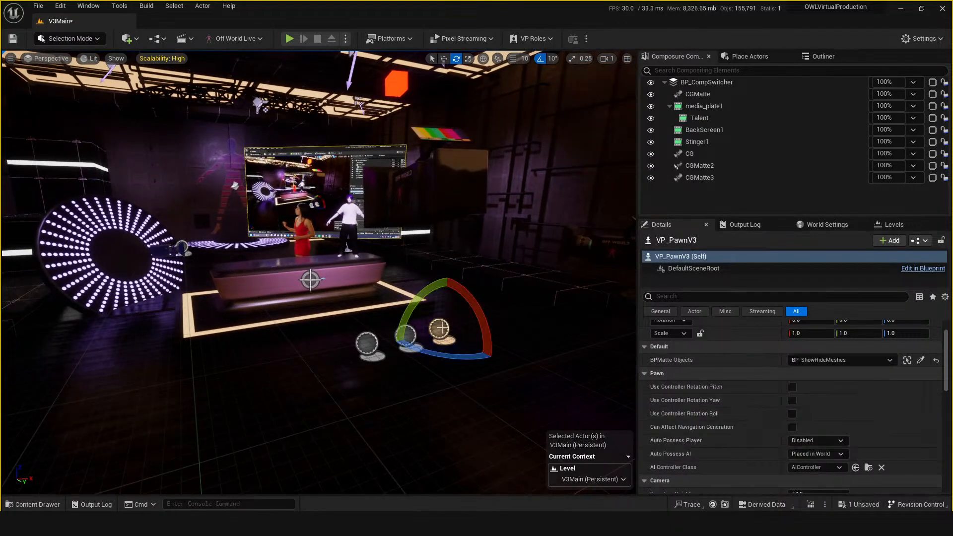
pyautogui.click(407, 336)
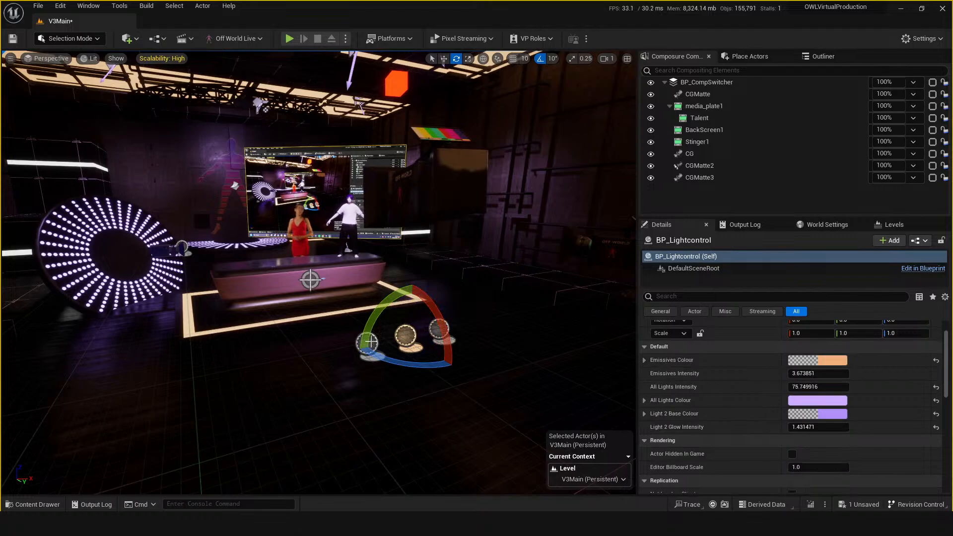
# Step: Review the Static Mesh array of the BP_ShowHideMeshes actor
pyautogui.click(369, 343)
pyautogui.scroll(-5, 693, 406)
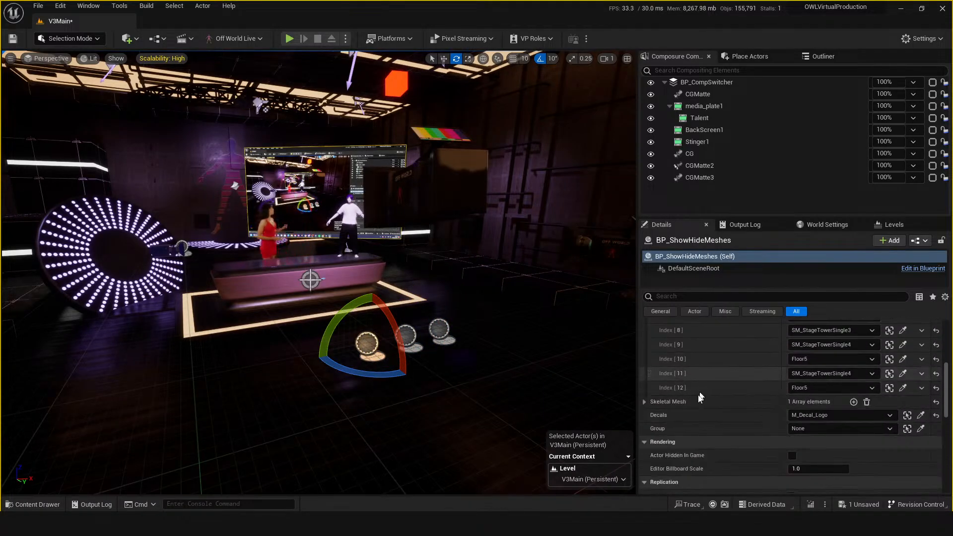
pyautogui.scroll(2, 695, 400)
pyautogui.scroll(5, 695, 400)
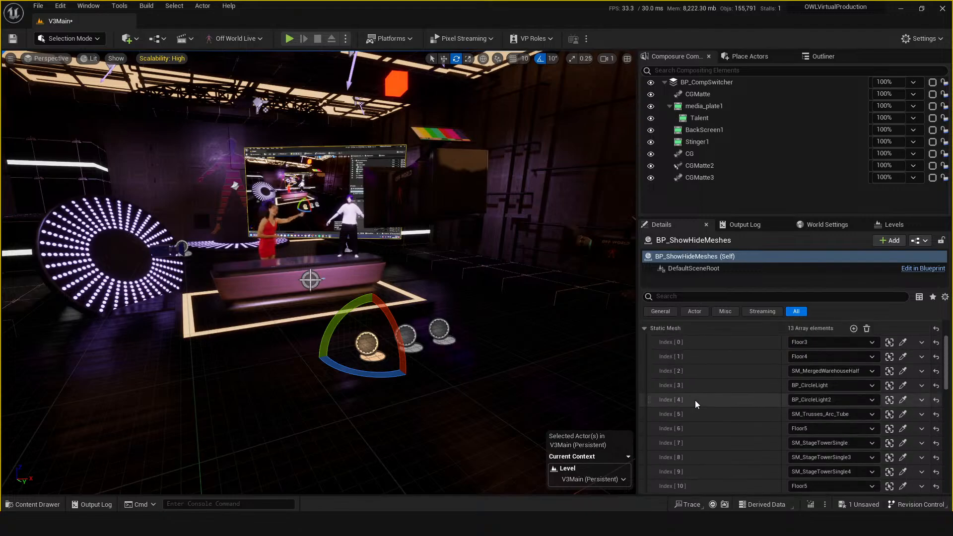
# Step: Select the BP_Lightcontrol actor again and frame the whole studio set
pyautogui.click(406, 340)
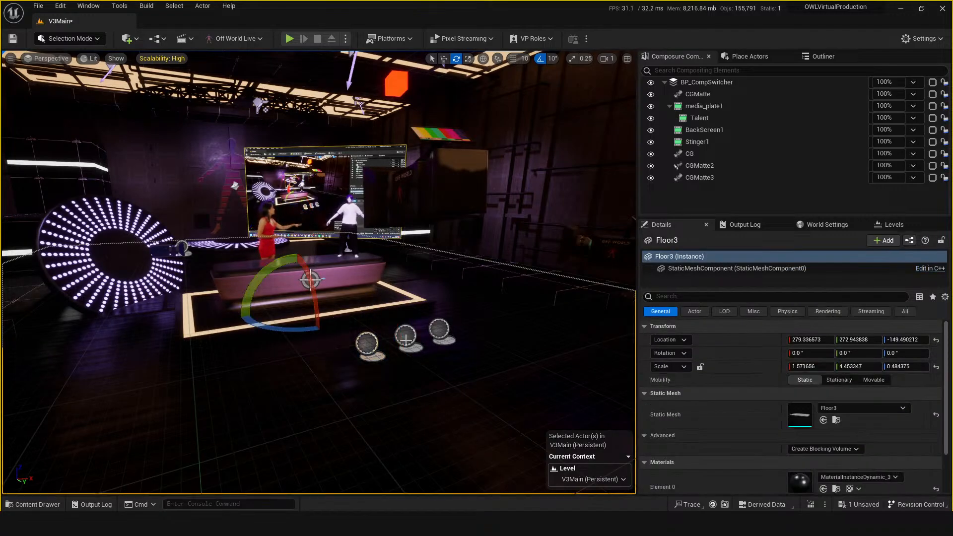
pyautogui.click(406, 340)
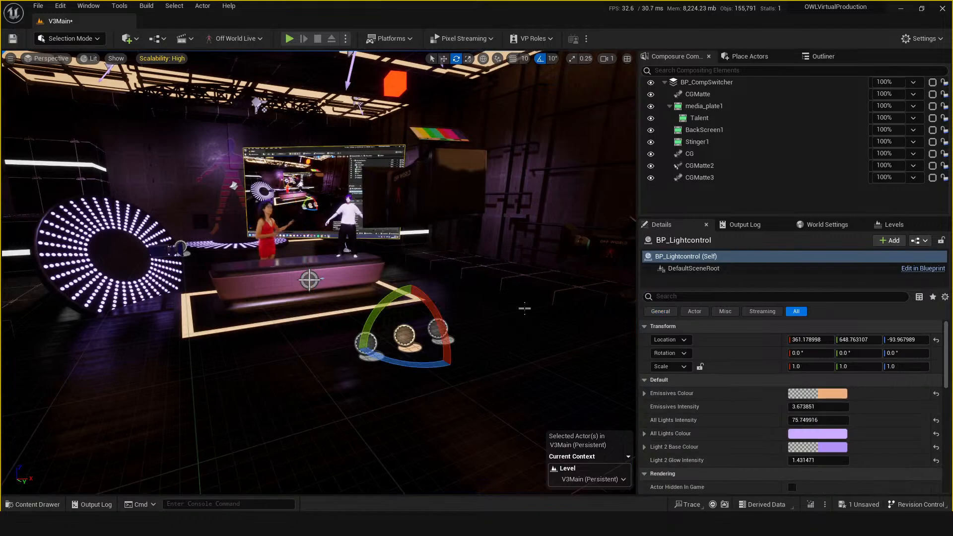
pyautogui.moveTo(522, 366)
pyautogui.mouseDown(button='right')
pyautogui.moveTo(529, 372)
pyautogui.moveTo(523, 366)
pyautogui.mouseUp(button='right')
# Step: Set BP_Lightcontrol's Emissives Colour to mint green, hex sRGB 6DEEC500
pyautogui.click(818, 394)
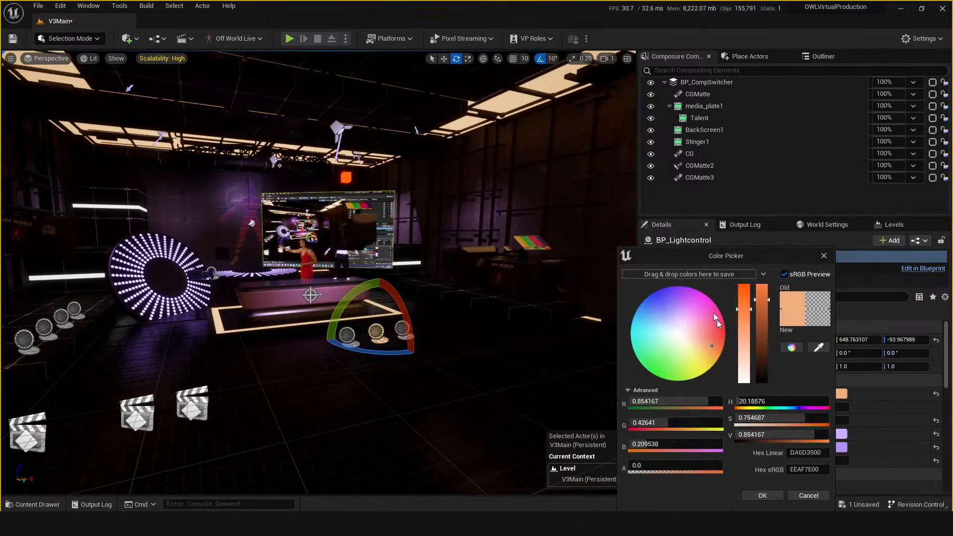
pyautogui.moveTo(713, 313); pyautogui.dragTo(642, 350)
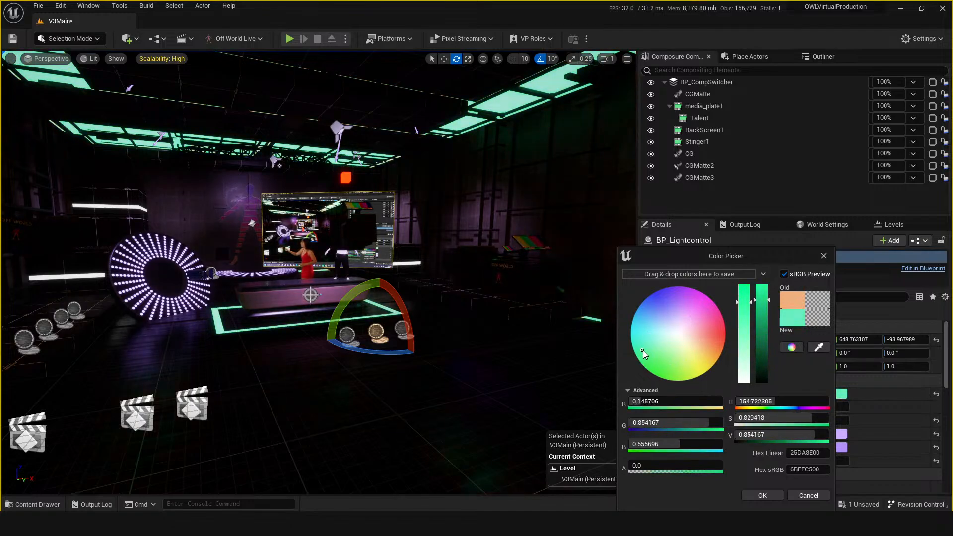
pyautogui.moveTo(657, 252); pyautogui.dragTo(488, 215)
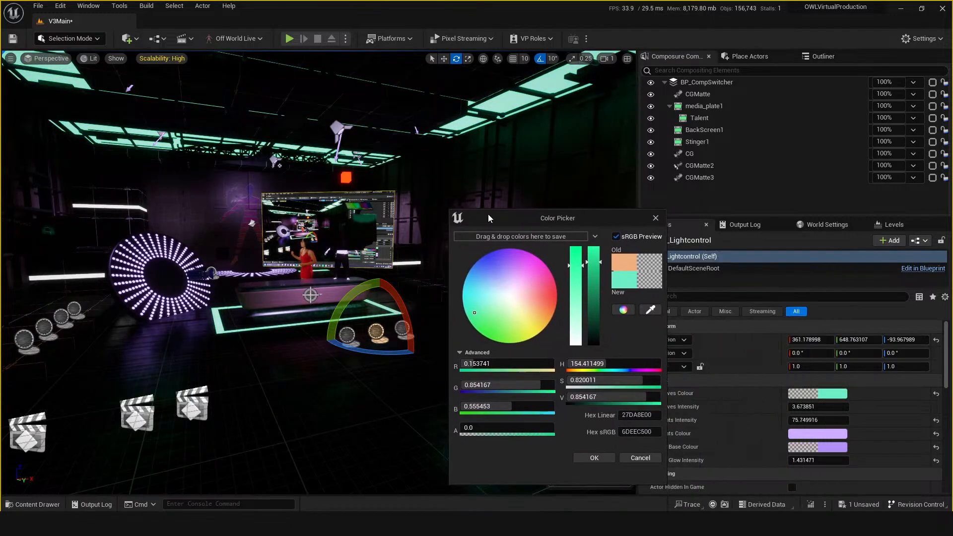
pyautogui.click(655, 218)
# Step: Set Emissives Intensity to about 1.22, All Lights Intensity to about 107.43 and All Lights Colour to green, hex sRGB 66FFBAFF
pyautogui.moveTo(818, 407)
pyautogui.mouseDown()
pyautogui.moveTo(834, 407)
pyautogui.moveTo(800, 407)
pyautogui.moveTo(822, 407)
pyautogui.moveTo(800, 420)
pyautogui.moveTo(828, 420)
pyautogui.moveTo(810, 420)
pyautogui.mouseUp()
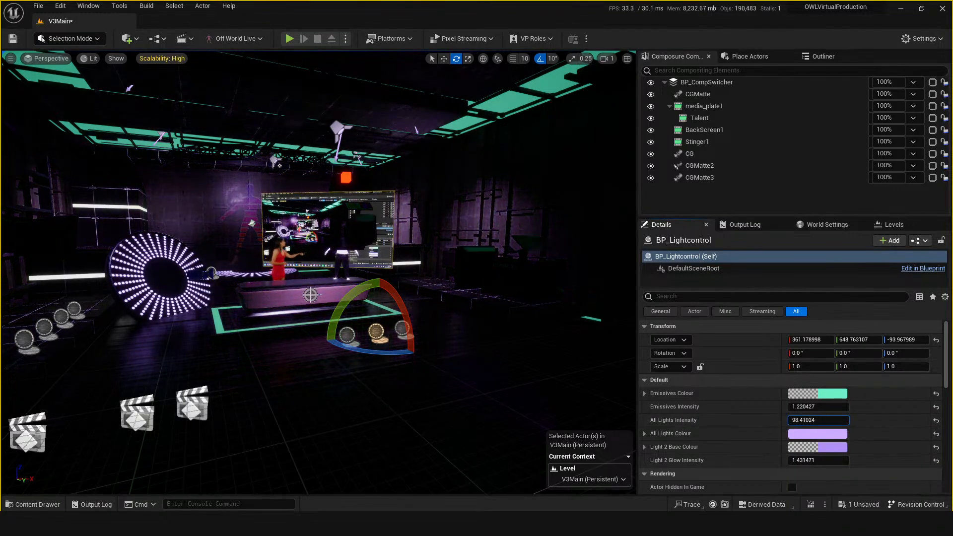
pyautogui.click(816, 435)
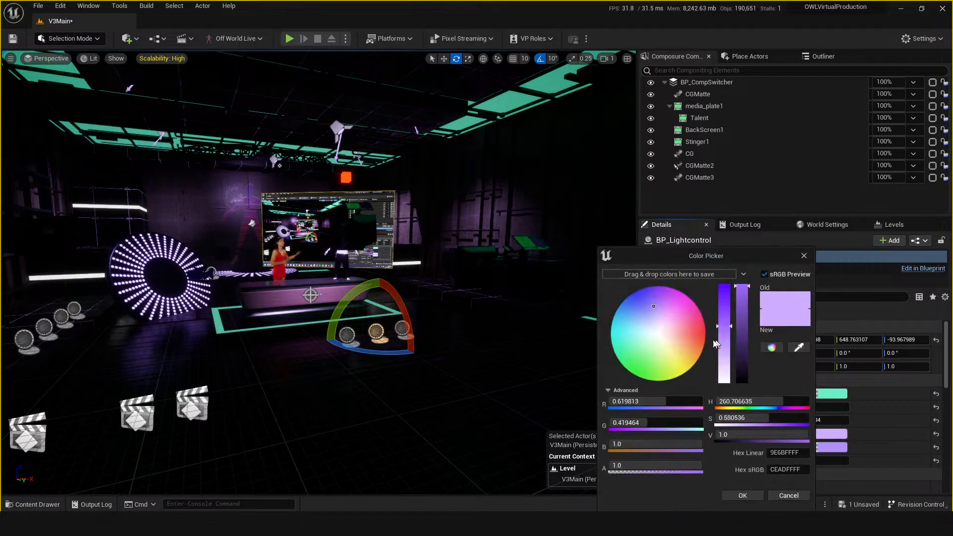
pyautogui.click(635, 366)
pyautogui.moveTo(633, 365); pyautogui.dragTo(625, 358)
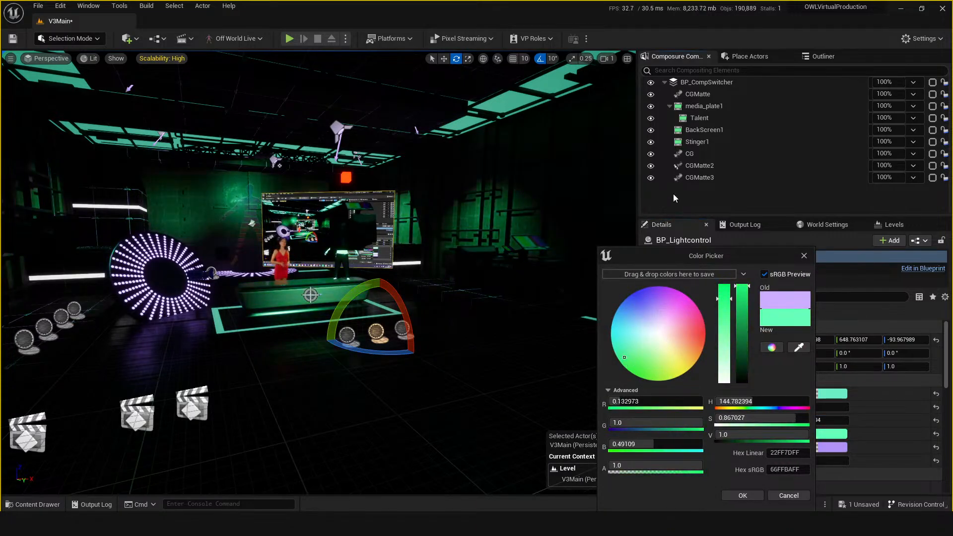
pyautogui.click(742, 496)
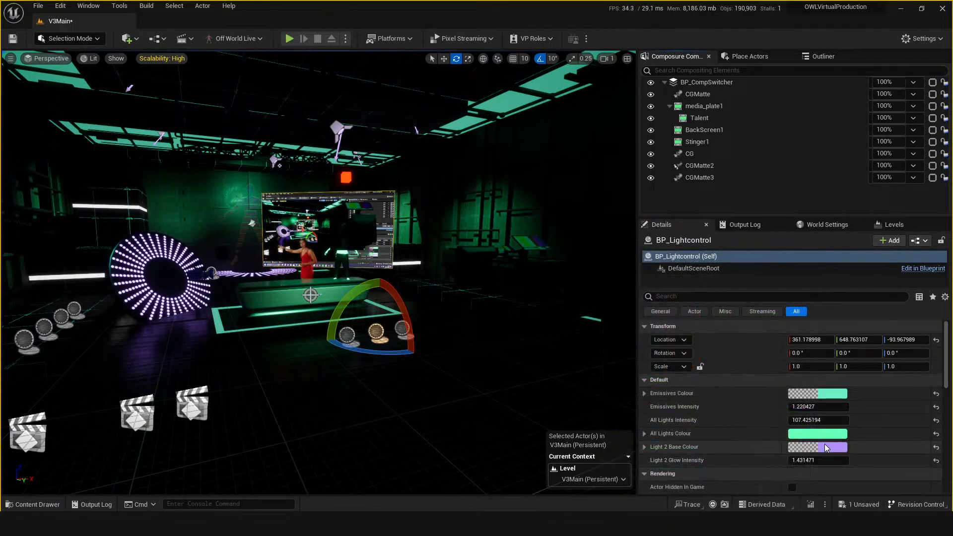
# Step: Set the Light 2 Base Colour to light blue and view the relit set up close
pyautogui.click(824, 446)
pyautogui.click(643, 355)
pyautogui.moveTo(643, 354); pyautogui.dragTo(637, 325)
pyautogui.click(758, 498)
pyautogui.moveTo(460, 377)
pyautogui.mouseDown(button='right')
pyautogui.moveTo(427, 376)
pyautogui.moveTo(486, 377)
pyautogui.moveTo(467, 376)
pyautogui.mouseUp(button='right')
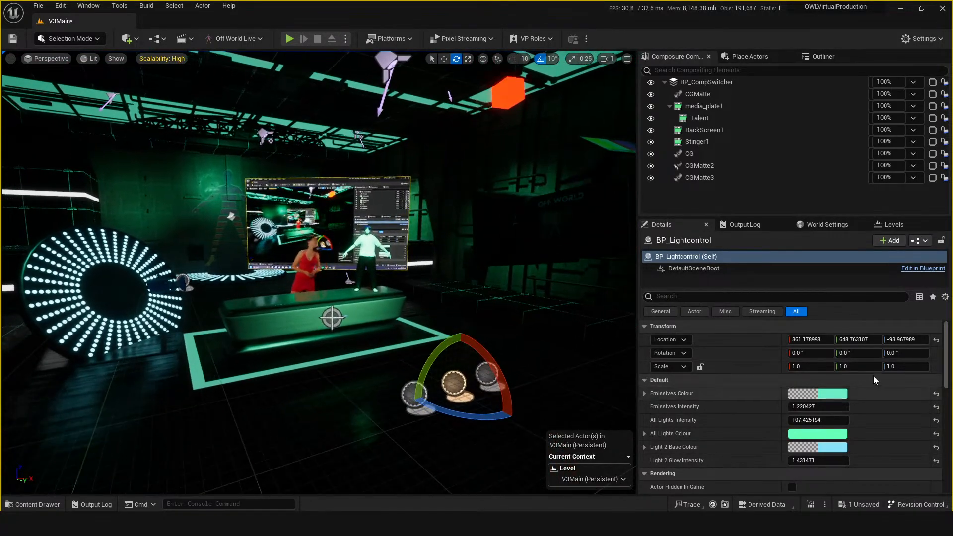
# Step: Reset BP_Lightcontrol's emissives, all-lights and Light 2 colours and intensities to their default values
pyautogui.click(936, 394)
pyautogui.click(936, 407)
pyautogui.click(936, 420)
pyautogui.click(936, 434)
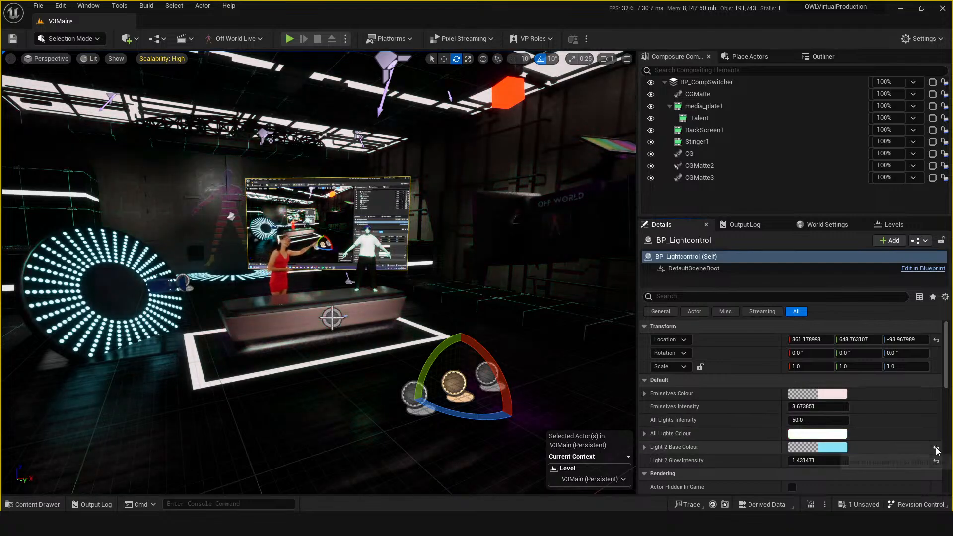
pyautogui.click(935, 447)
pyautogui.click(936, 460)
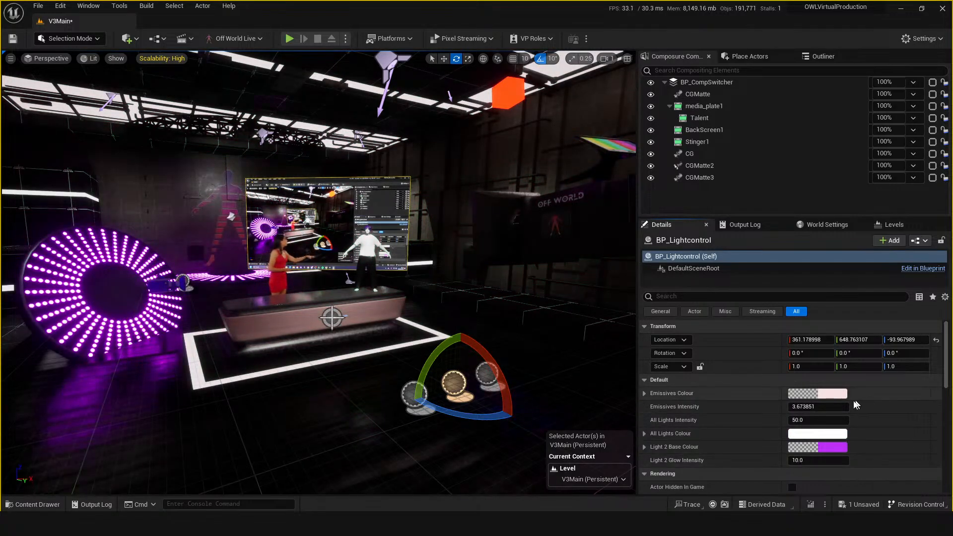
# Step: Set the Light 2 Base Colour to blue-violet, hex sRGB 837BF700
pyautogui.click(835, 448)
pyautogui.moveTo(655, 311); pyautogui.dragTo(663, 311)
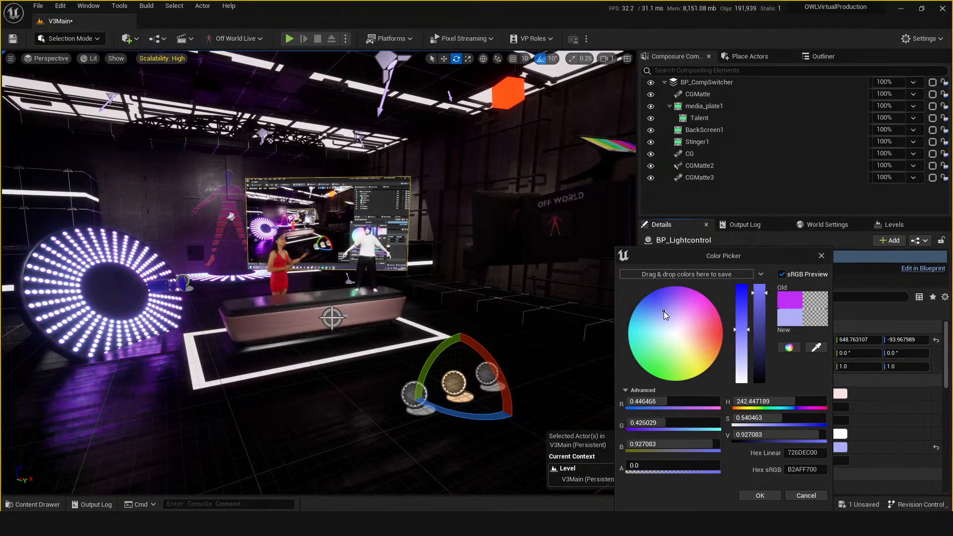
pyautogui.click(760, 495)
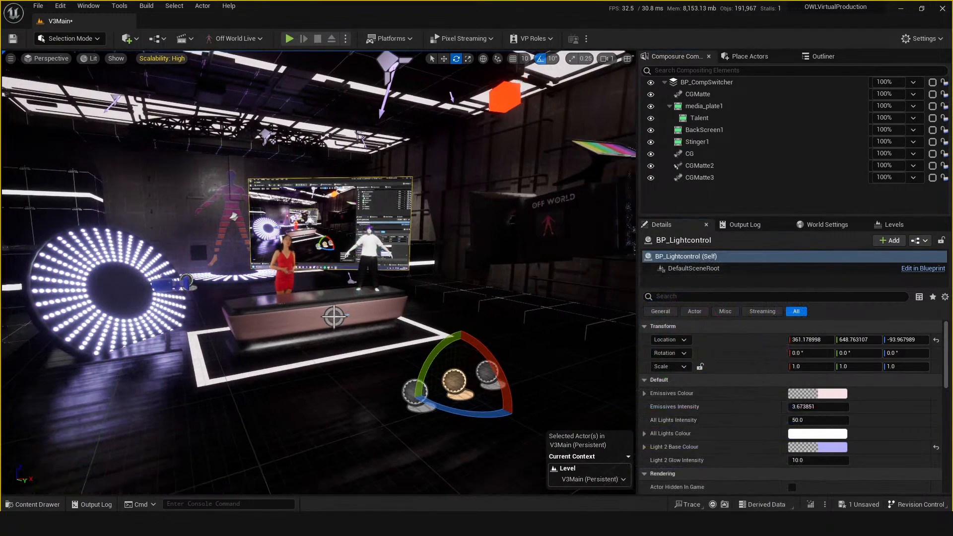
pyautogui.click(835, 446)
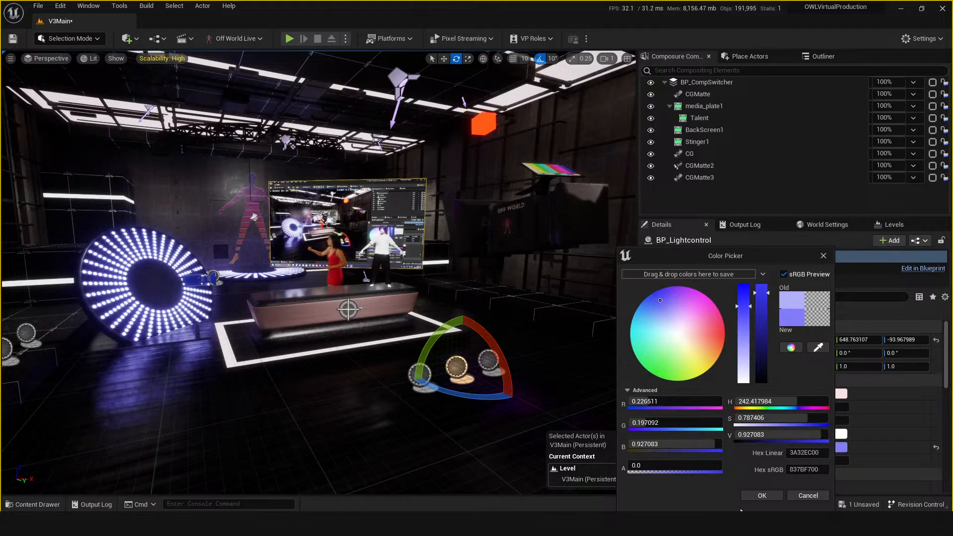
pyautogui.click(758, 493)
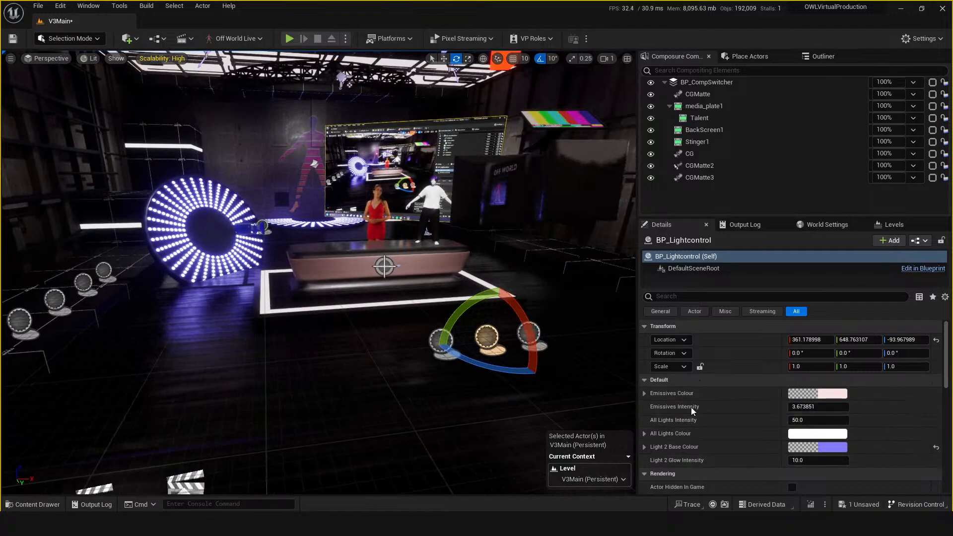
pyautogui.click(826, 393)
pyautogui.moveTo(677, 334); pyautogui.dragTo(660, 354)
pyautogui.click(807, 496)
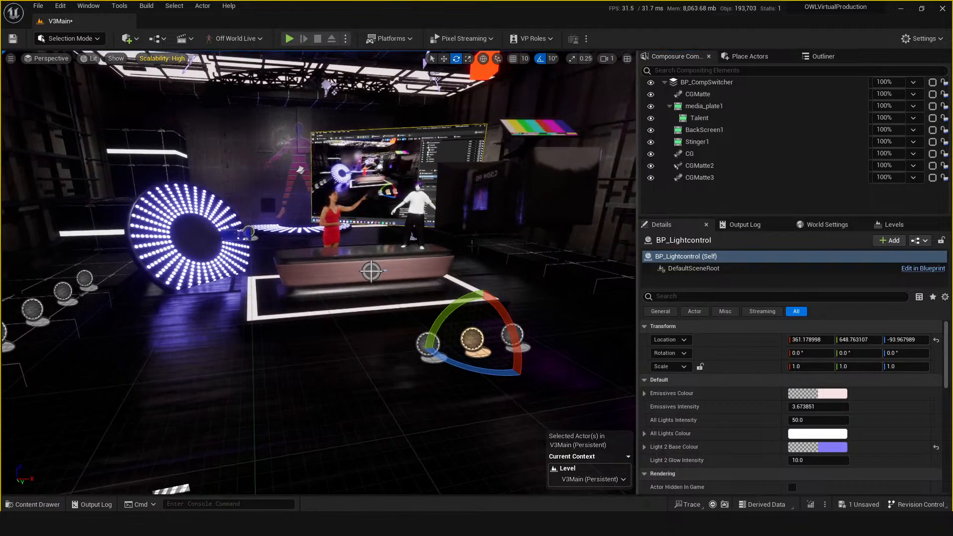
# Step: Save the level and open the BP_Lightcontrol blueprint for editing
pyautogui.hotkey('ctrl', 's')
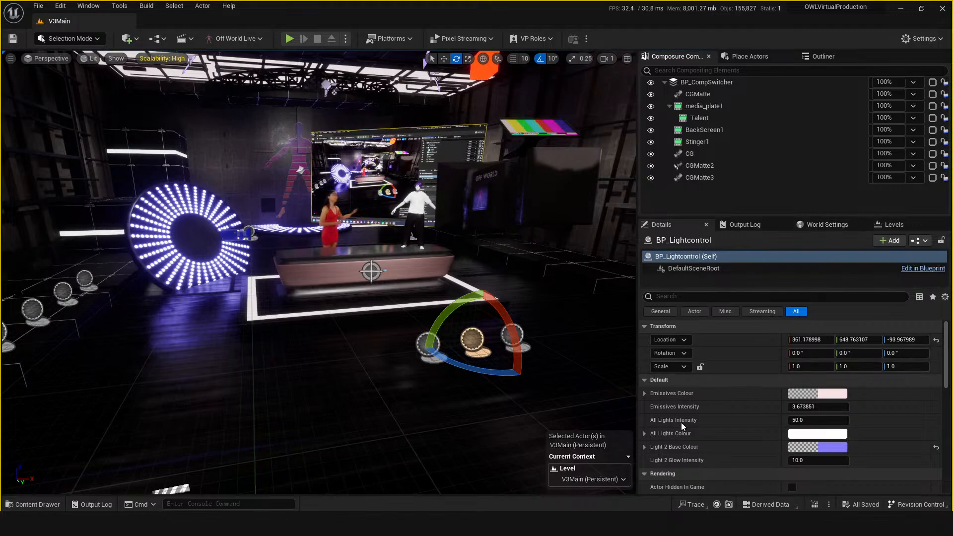
pyautogui.moveTo(329, 207); pyautogui.dragTo(319, 185, button='right')
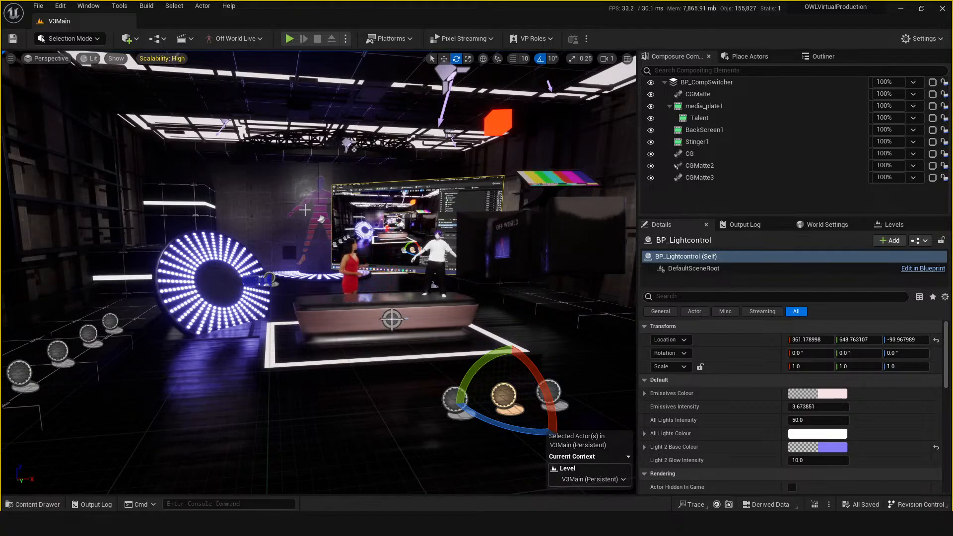
pyautogui.moveTo(407, 343); pyautogui.dragTo(387, 343, button='right')
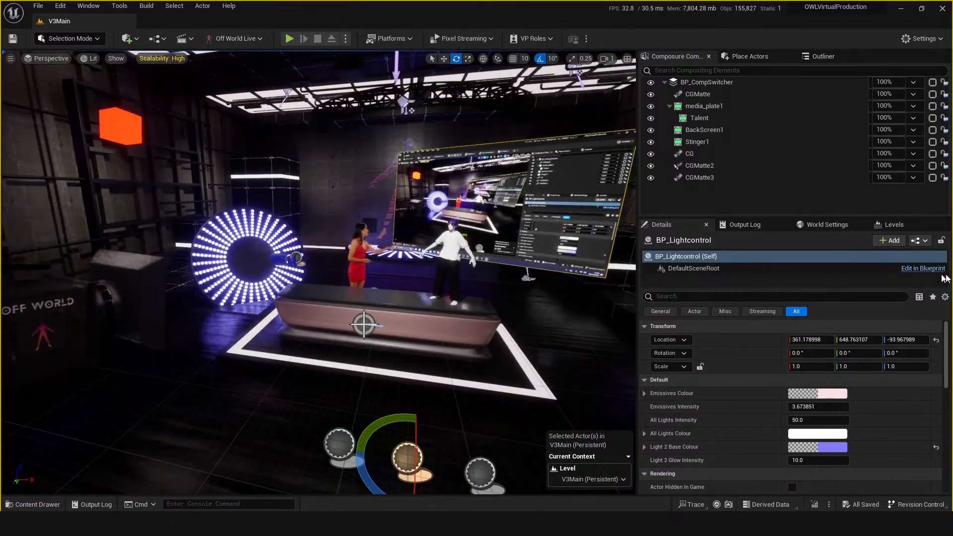
pyautogui.click(923, 268)
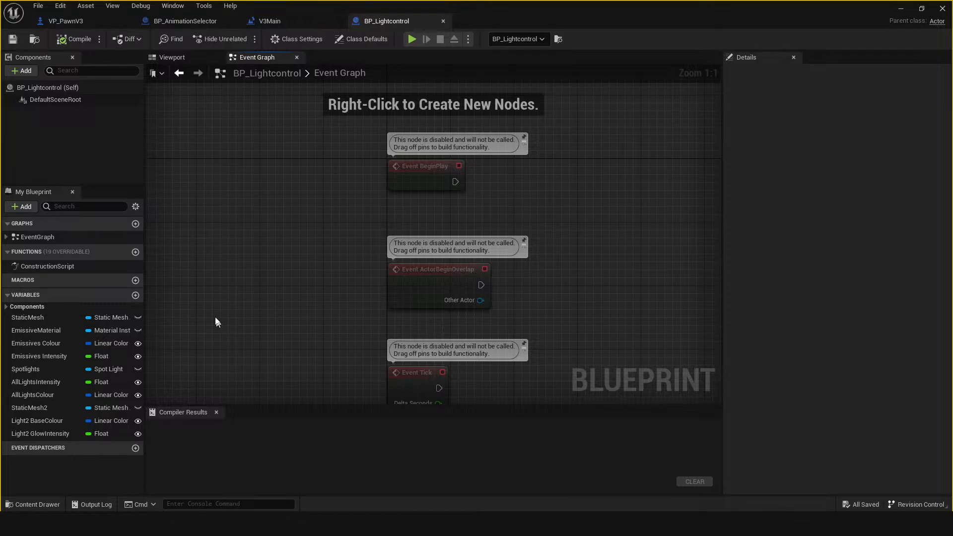
# Step: Open BP_Lightcontrol's Construction Script, examine the node chains driving the emissives, spotlights and Light 2, and return to the V3Main level
pyautogui.moveTo(390, 228); pyautogui.dragTo(243, 240, button='right')
pyautogui.scroll(-2, 262, 232)
pyautogui.moveTo(369, 211); pyautogui.dragTo(343, 193, button='right')
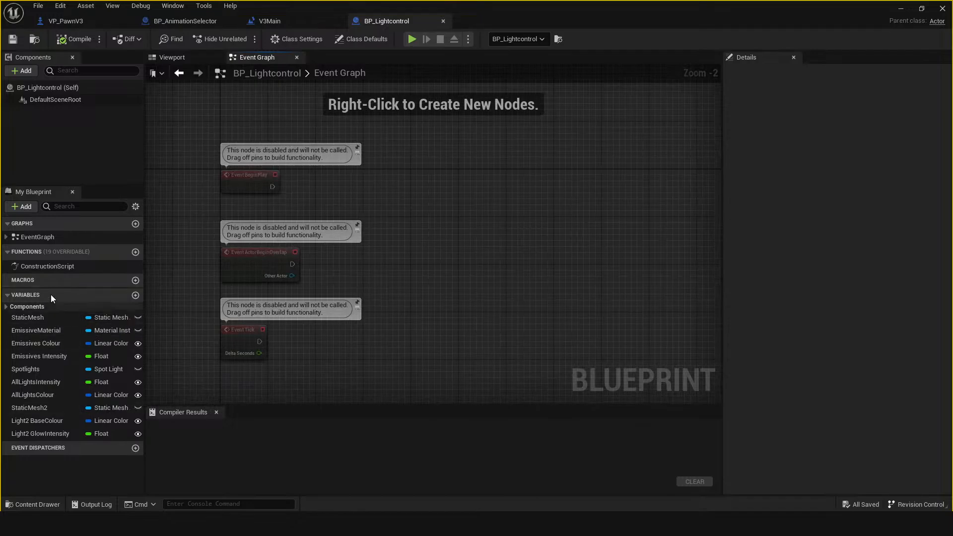
pyautogui.click(58, 267)
pyautogui.doubleClick(68, 266)
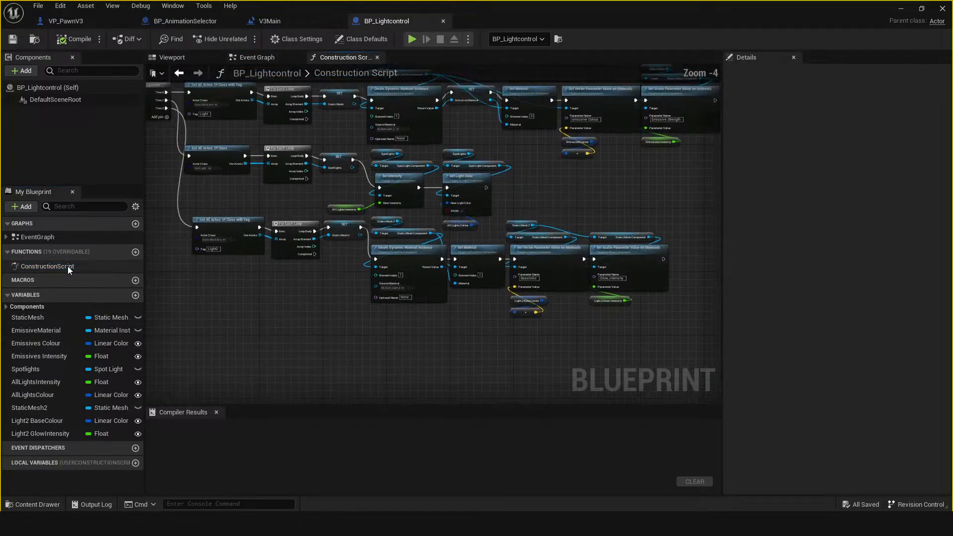
pyautogui.moveTo(235, 262); pyautogui.dragTo(344, 285, button='right')
pyautogui.scroll(-3, 302, 312)
pyautogui.scroll(2, 325, 288)
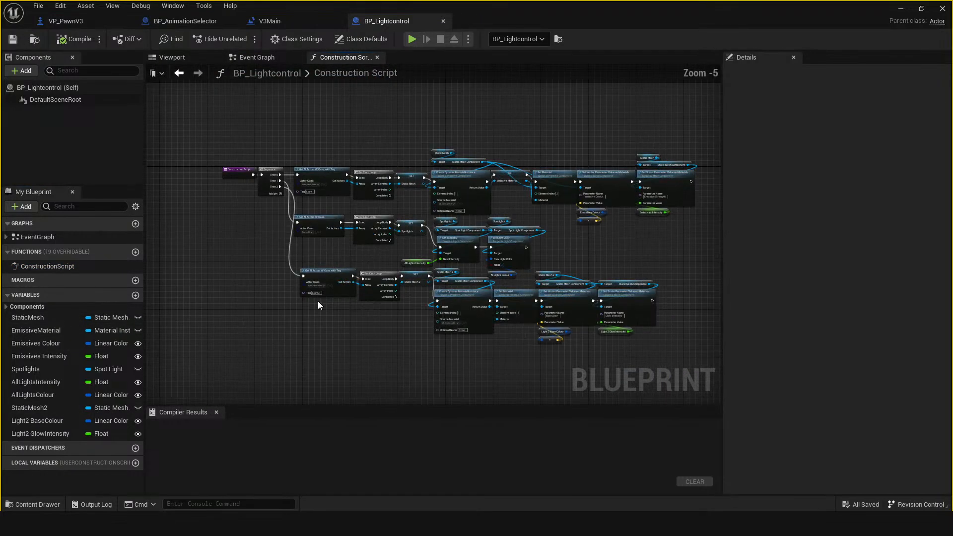
pyautogui.scroll(1, 317, 302)
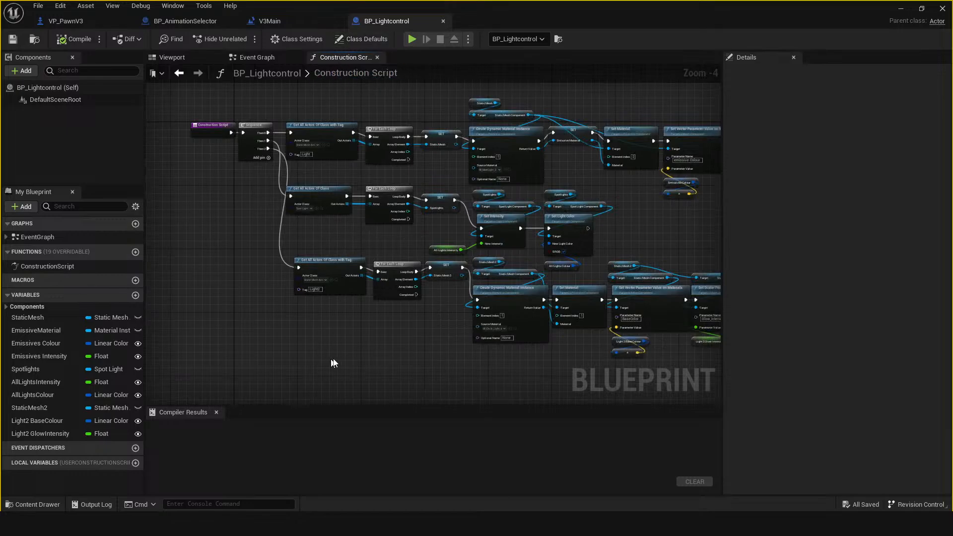
pyautogui.moveTo(326, 317); pyautogui.dragTo(299, 321, button='right')
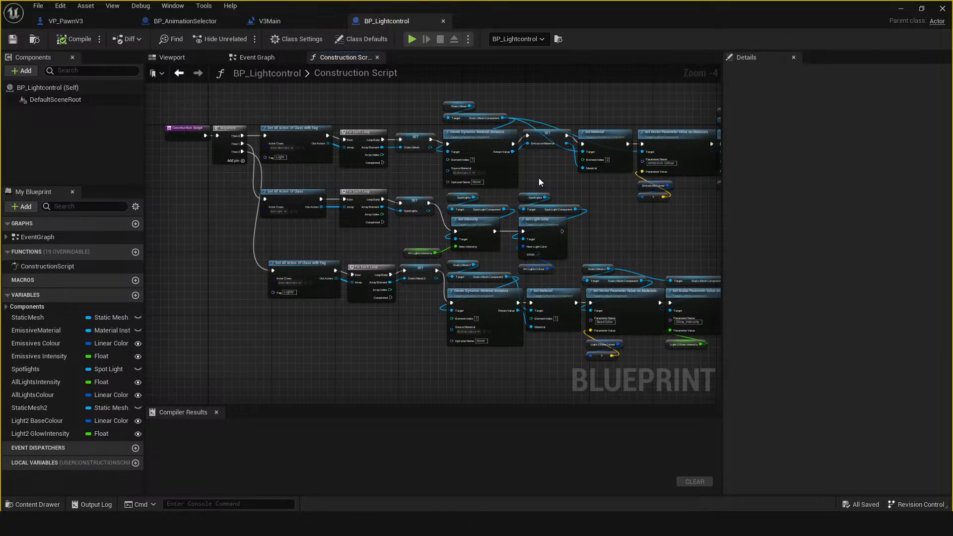
pyautogui.scroll(2, 212, 165)
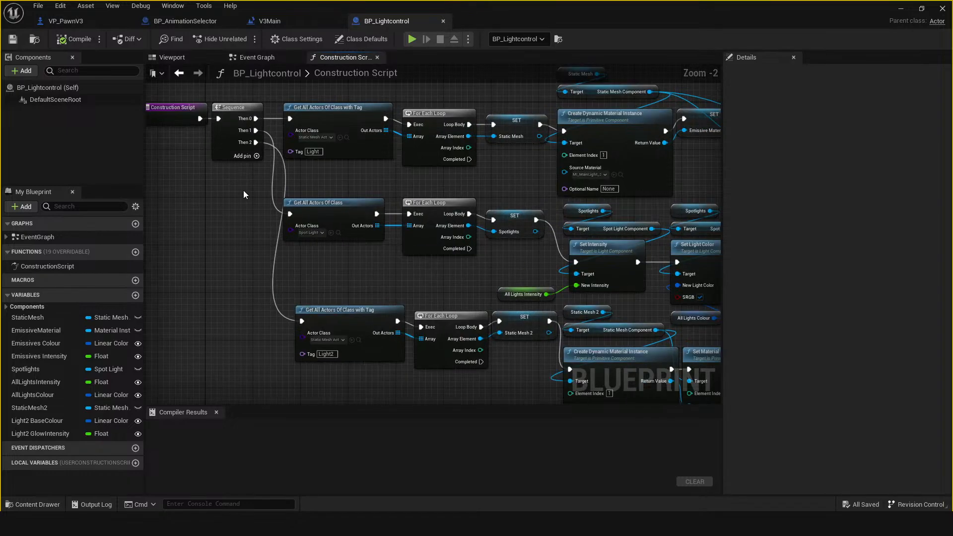
pyautogui.moveTo(241, 197); pyautogui.dragTo(227, 200, button='right')
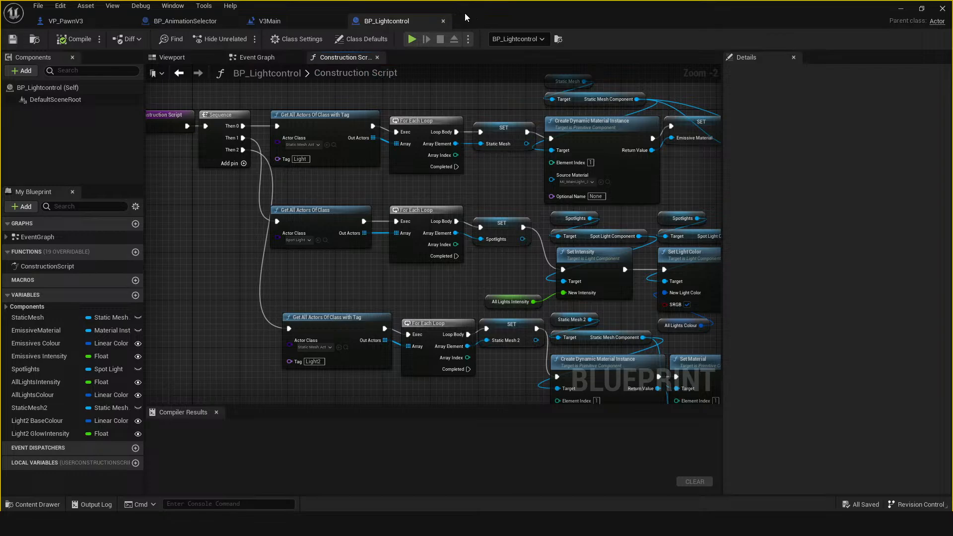
pyautogui.moveTo(466, 19); pyautogui.dragTo(952, 49)
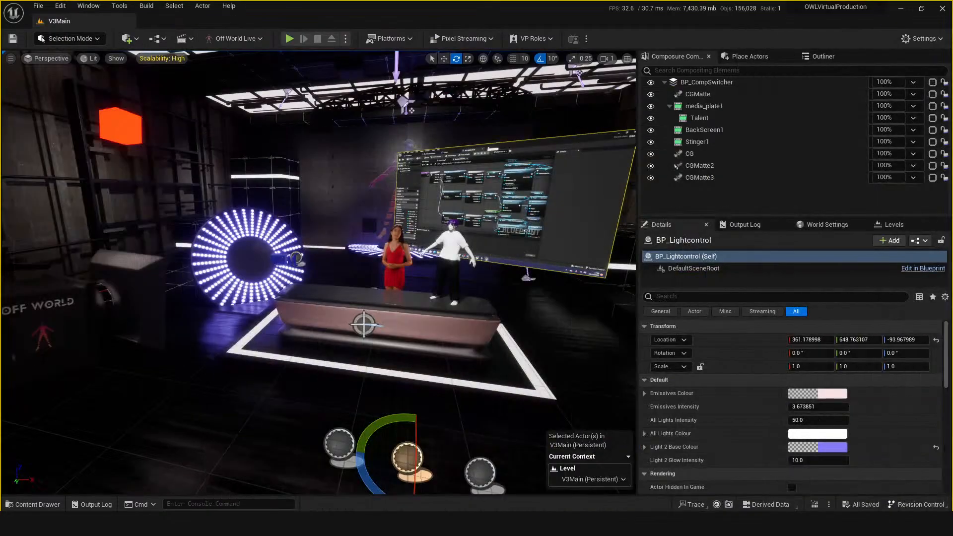
pyautogui.moveTo(467, 406); pyautogui.dragTo(473, 436)
pyautogui.hotkey('ctrl', 'space')
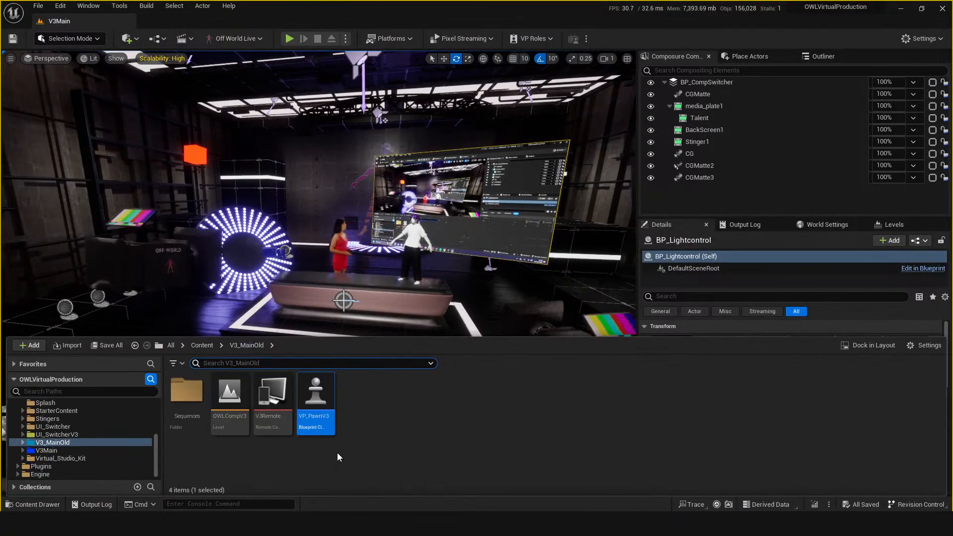
pyautogui.doubleClick(273, 404)
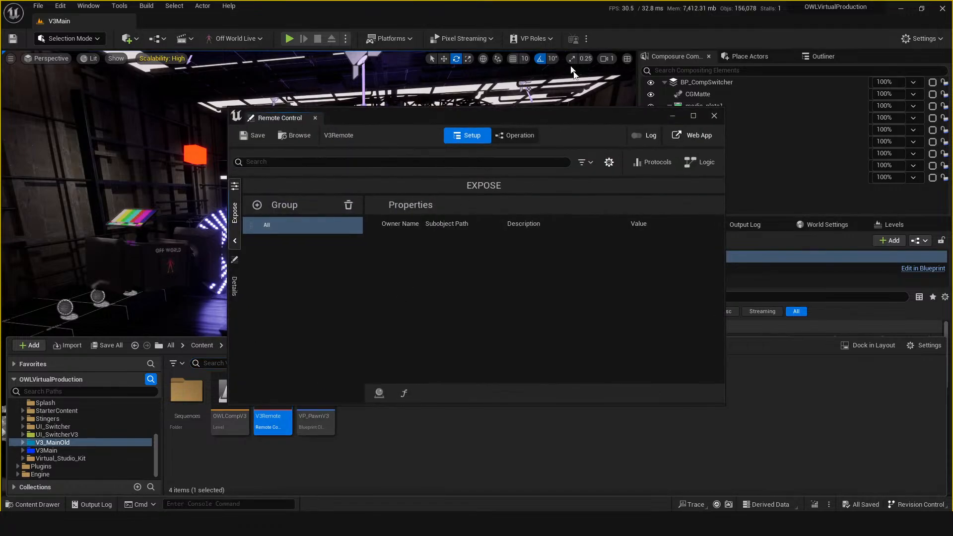
pyautogui.moveTo(521, 123); pyautogui.dragTo(725, 51)
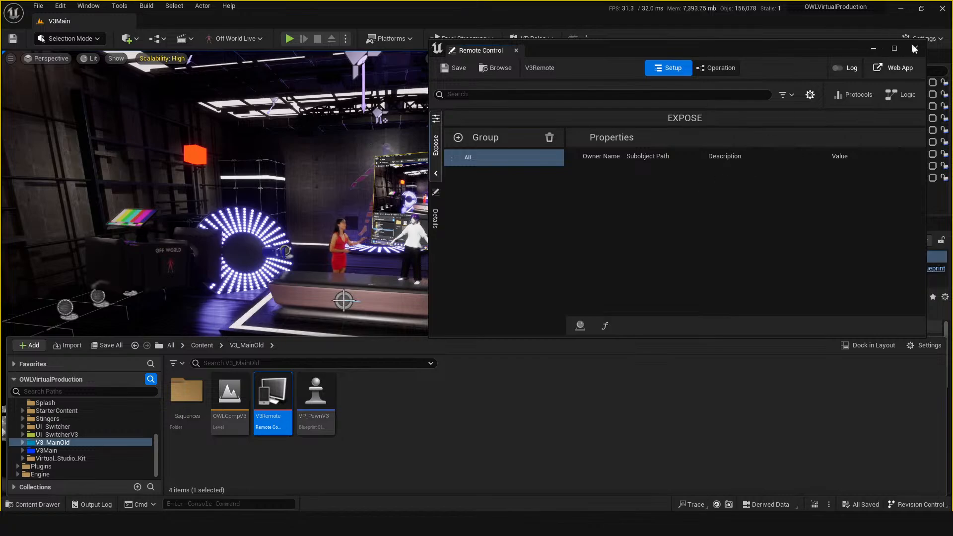
pyautogui.click(500, 196)
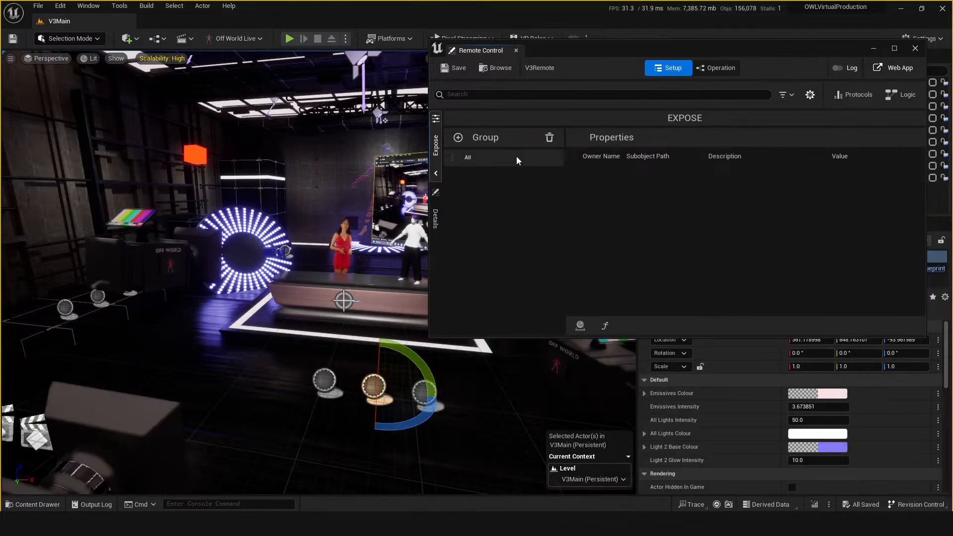
pyautogui.click(916, 48)
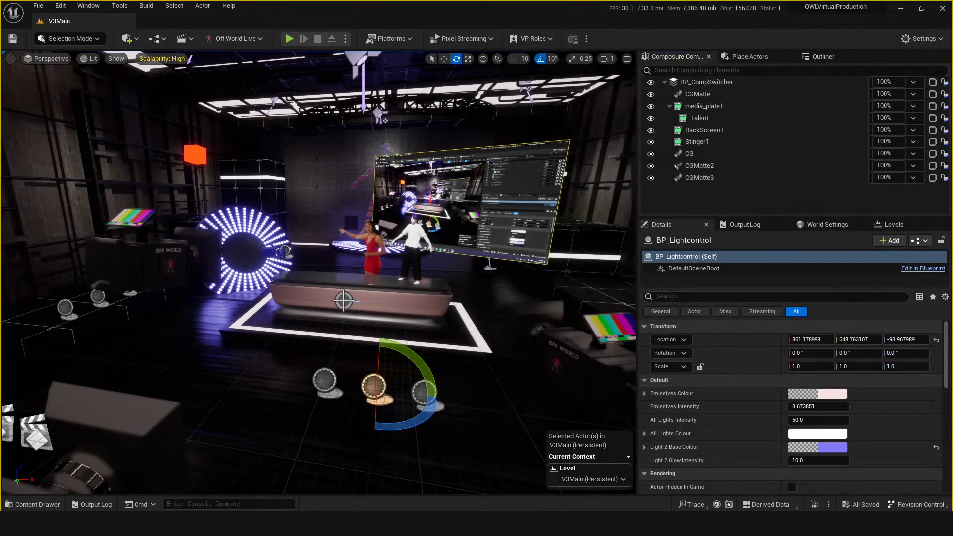
# Step: Open the NewRemoteControlPreset asset from the V3Main content folder and enlarge its window to show all exposed properties
pyautogui.click(278, 382)
pyautogui.hotkey('ctrl', 'space')
pyautogui.click(201, 345)
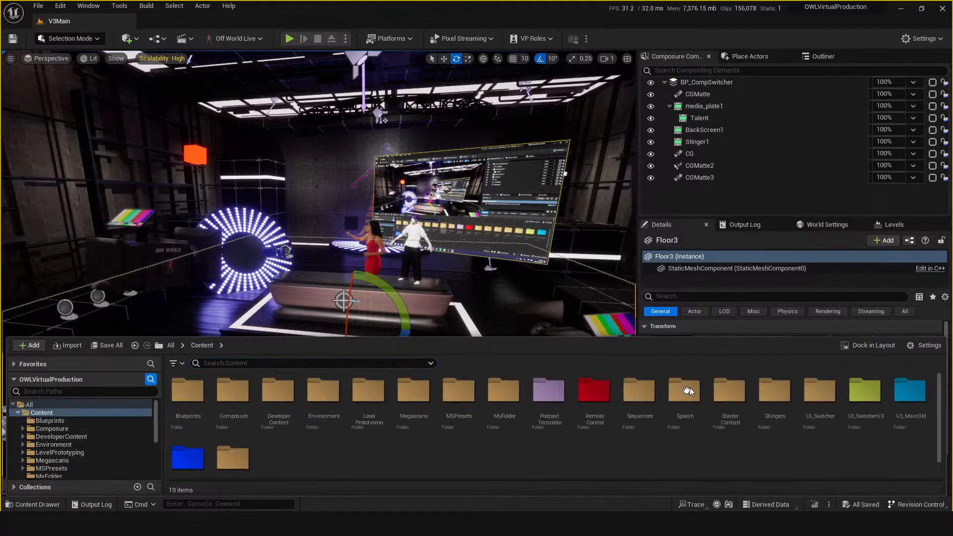
pyautogui.doubleClick(198, 458)
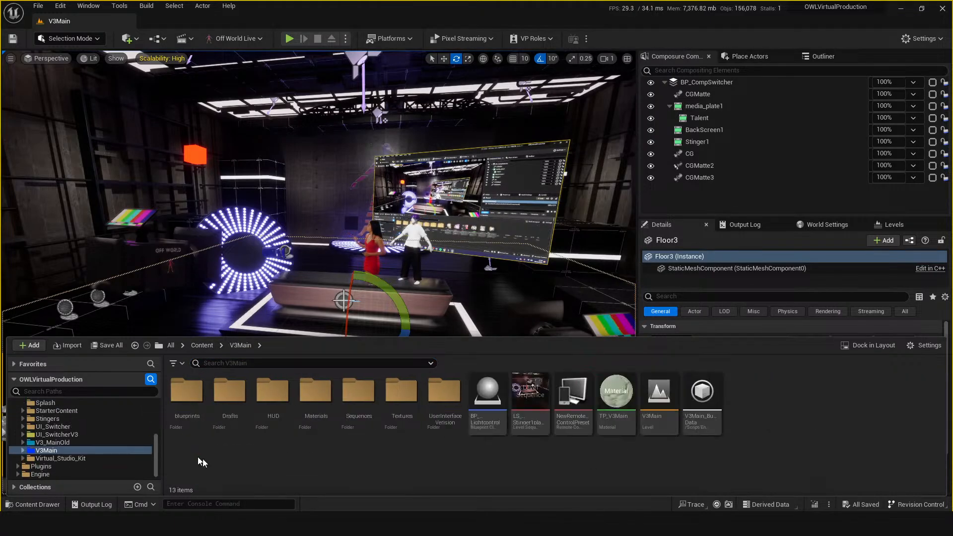
pyautogui.doubleClick(566, 401)
pyautogui.moveTo(803, 43); pyautogui.dragTo(714, 26)
pyautogui.moveTo(343, 322); pyautogui.dragTo(225, 436)
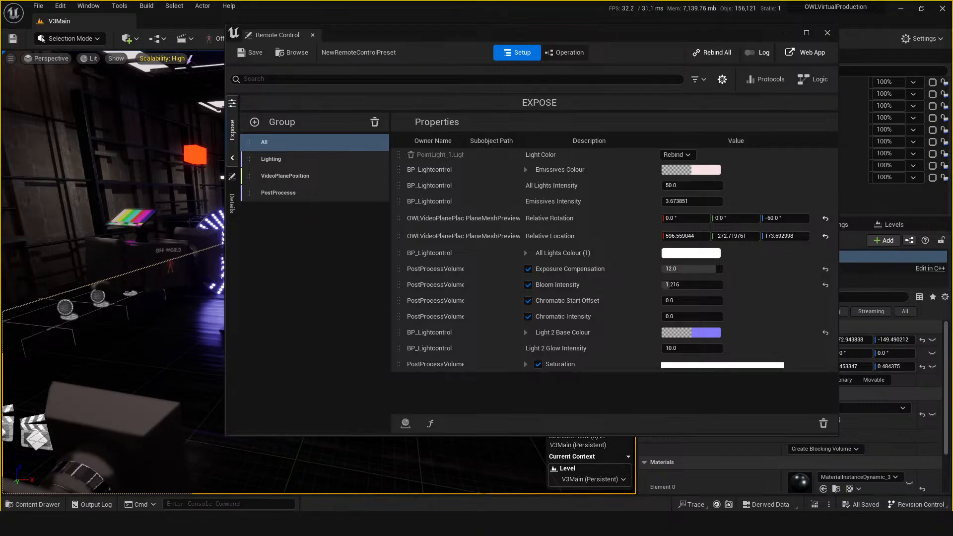
# Step: Review the exposed properties in the preset's Lighting, VideoPlanePosition and PostProcesss groups
pyautogui.click(266, 161)
pyautogui.click(286, 176)
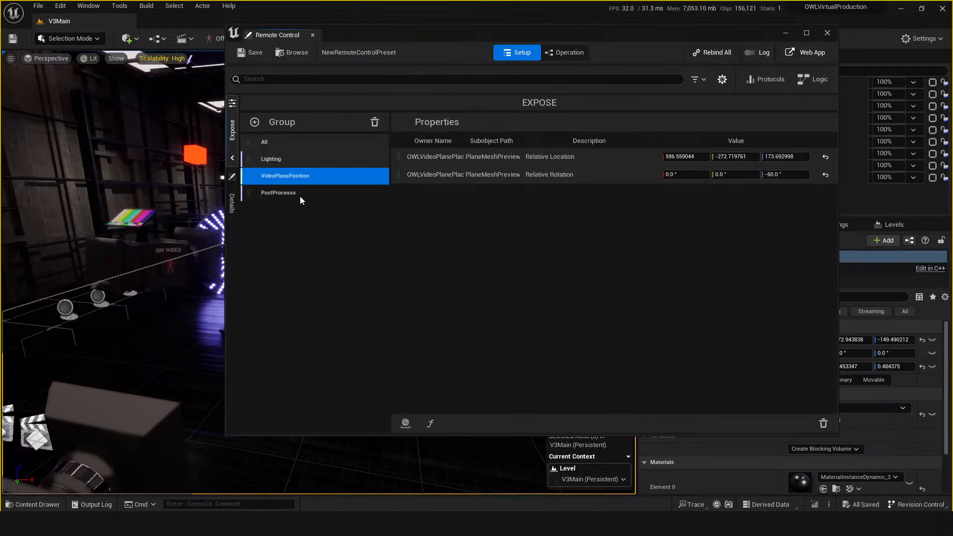
pyautogui.click(292, 192)
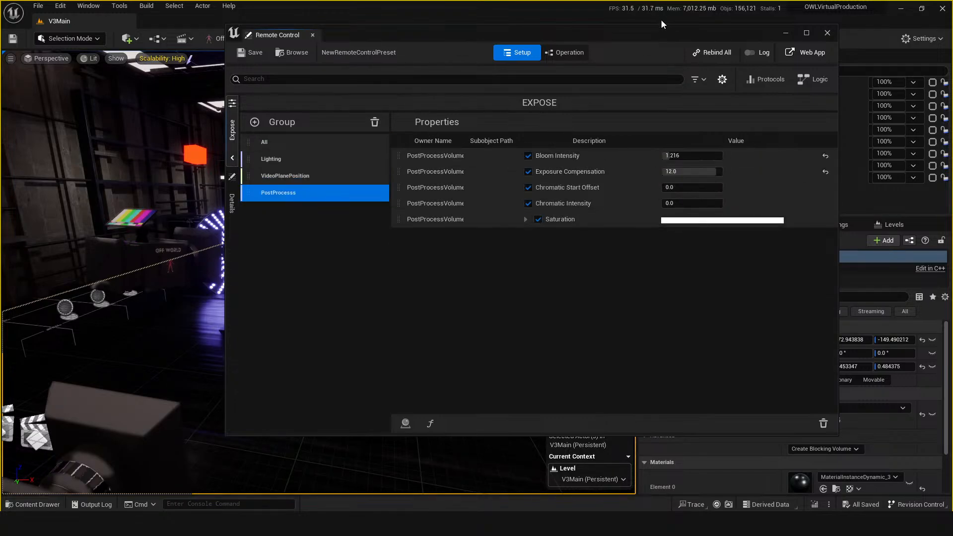
# Step: Expose Floor3's Location property in NewRemoteControlPreset and unexpose it again
pyautogui.moveTo(665, 27); pyautogui.dragTo(468, 42)
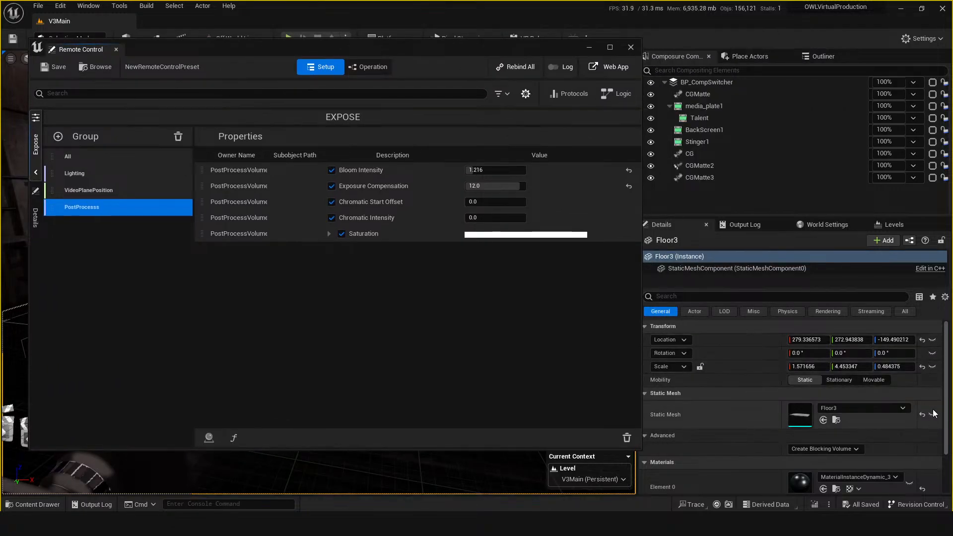
pyautogui.click(932, 340)
pyautogui.click(934, 342)
pyautogui.click(934, 342)
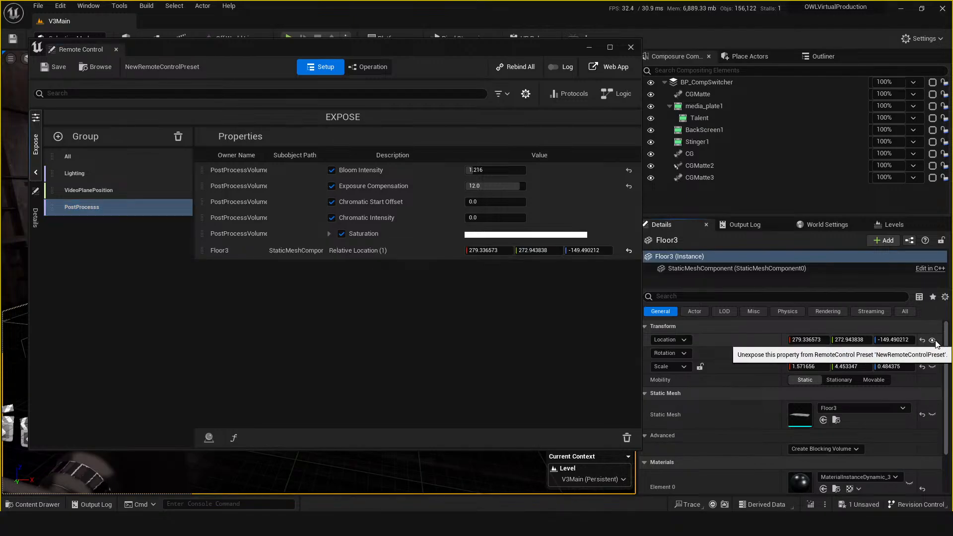
pyautogui.click(934, 342)
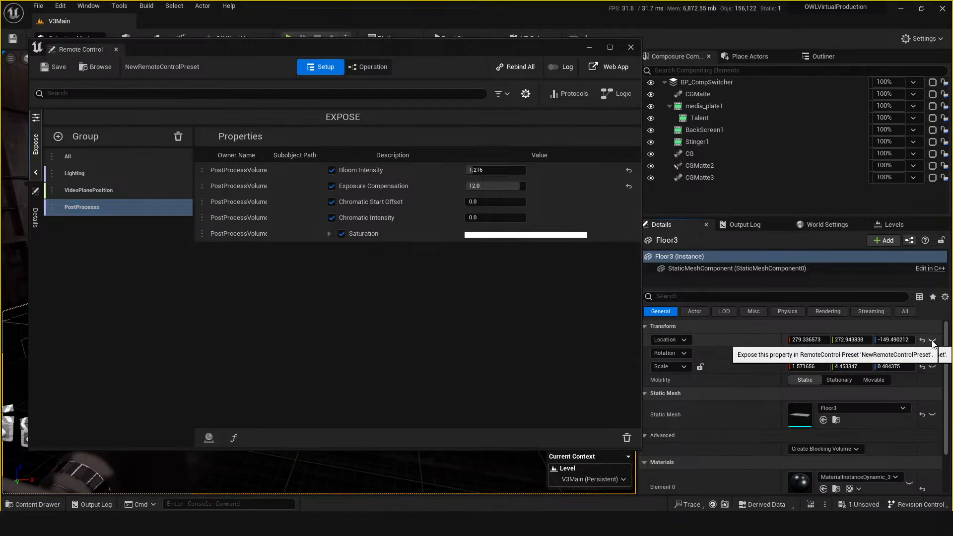
pyautogui.click(934, 341)
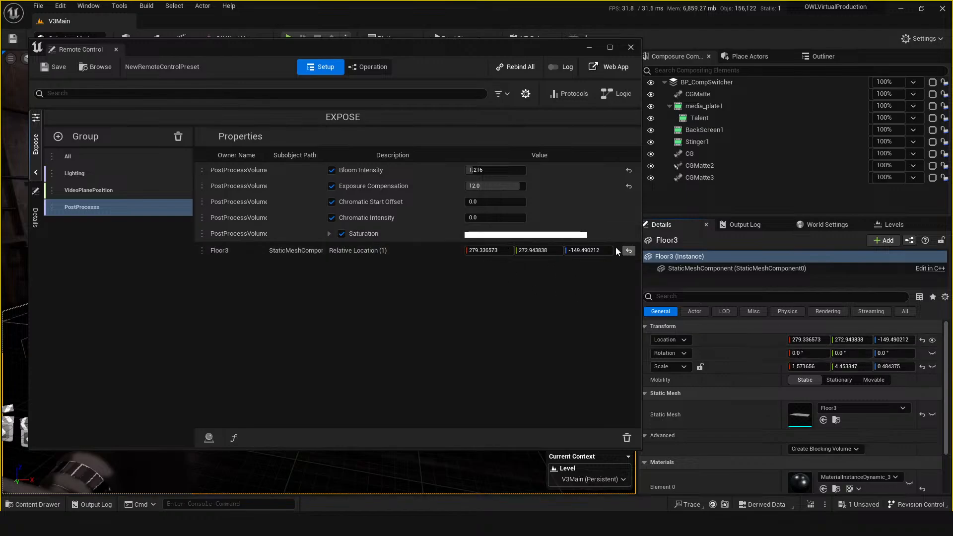
pyautogui.click(933, 342)
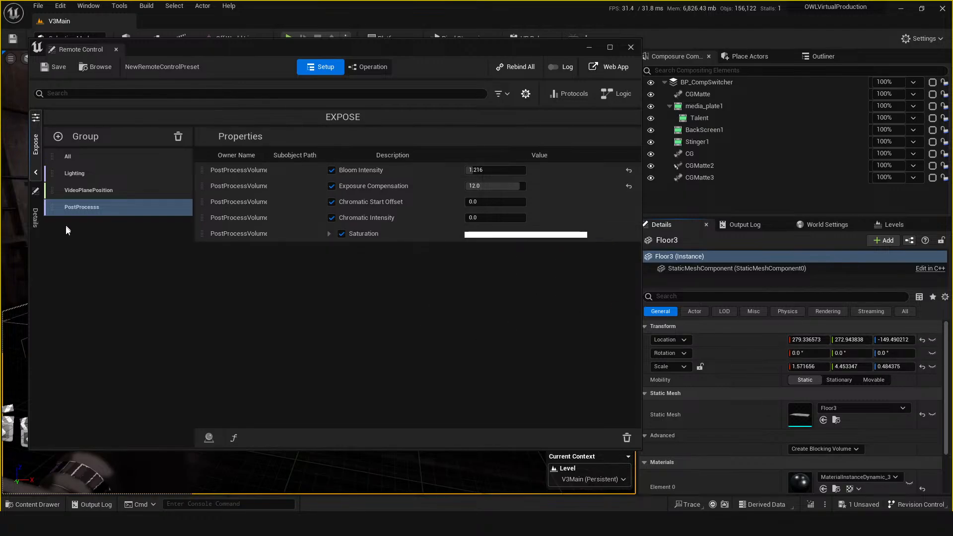
# Step: Show the preset's Lighting group, launch its web app in the browser and point out the local address 127.0.0.1:30000
pyautogui.click(79, 193)
pyautogui.click(79, 174)
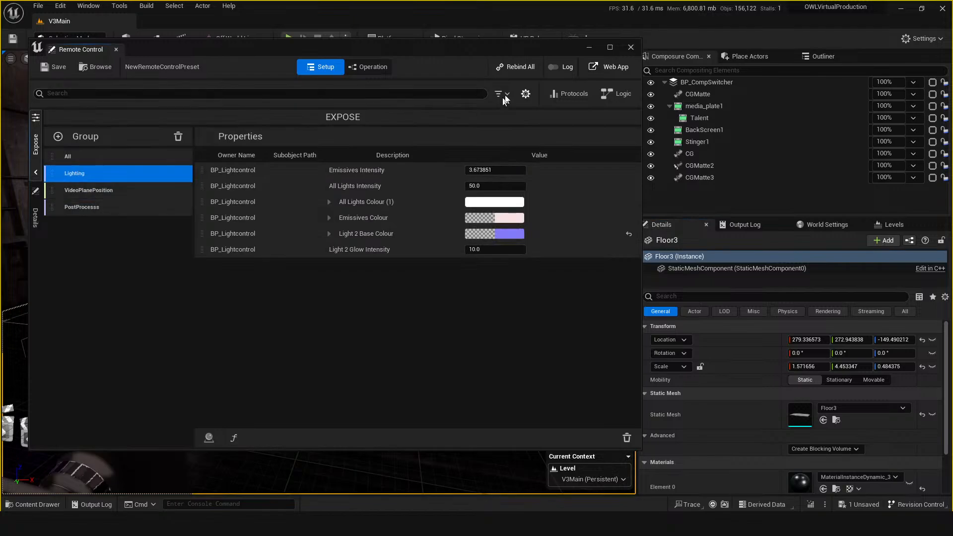
pyautogui.click(610, 70)
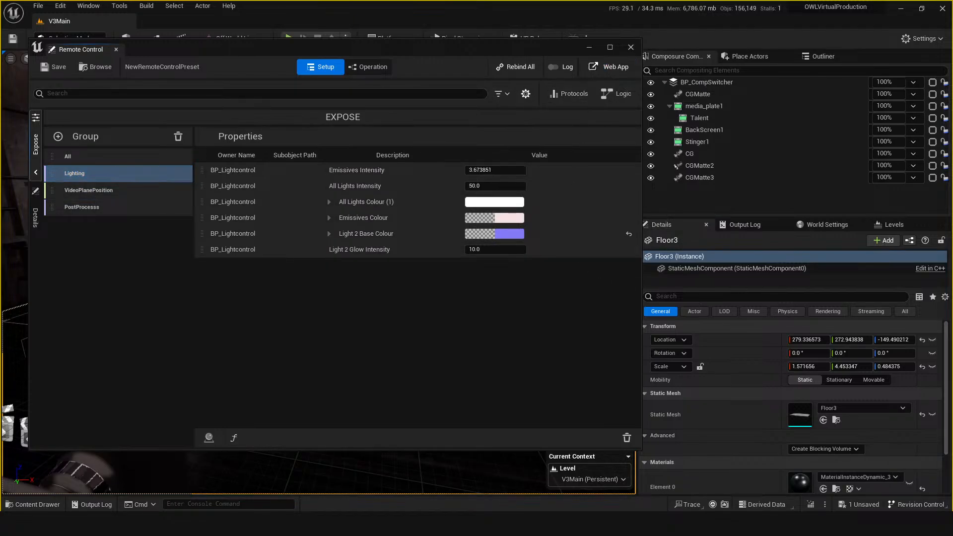
pyautogui.moveTo(820, 100); pyautogui.dragTo(798, 17)
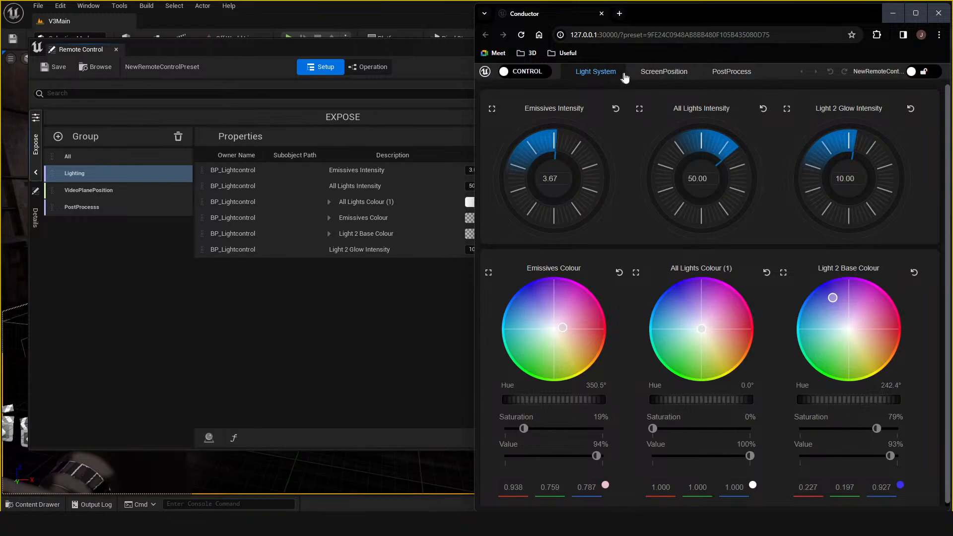
pyautogui.click(617, 35)
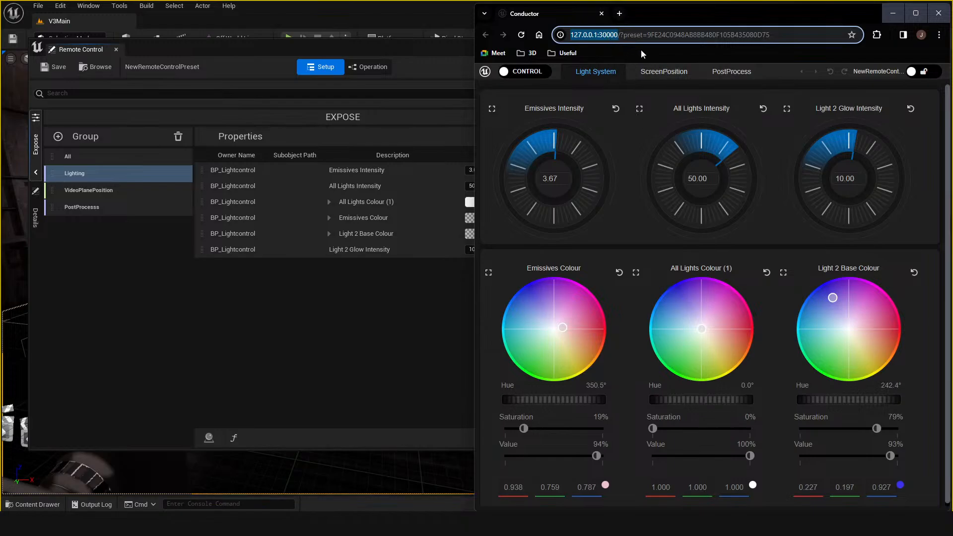
pyautogui.click(624, 35)
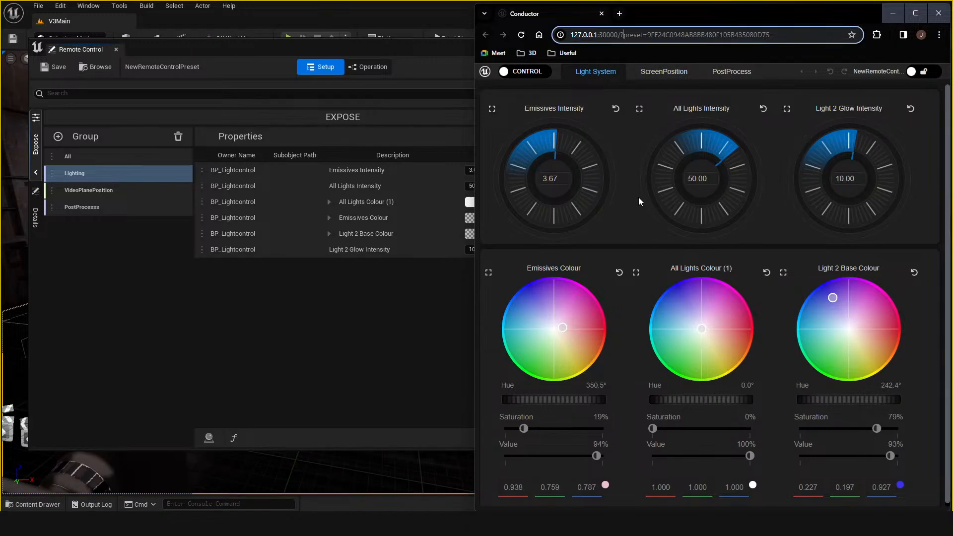
# Step: Close the Remote Control window and switch to the Conductor web app beside the level viewport
pyautogui.click(397, 50)
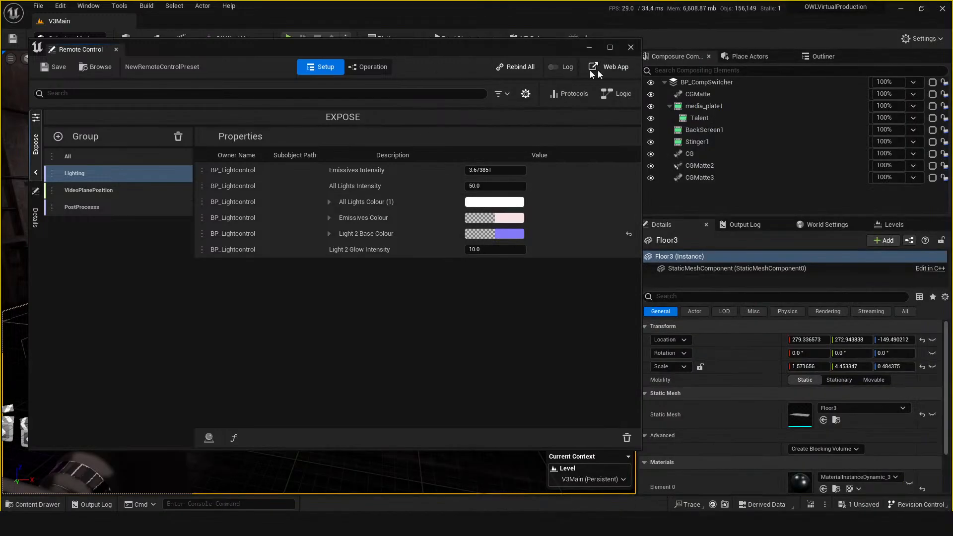
pyautogui.click(630, 48)
pyautogui.moveTo(477, 525)
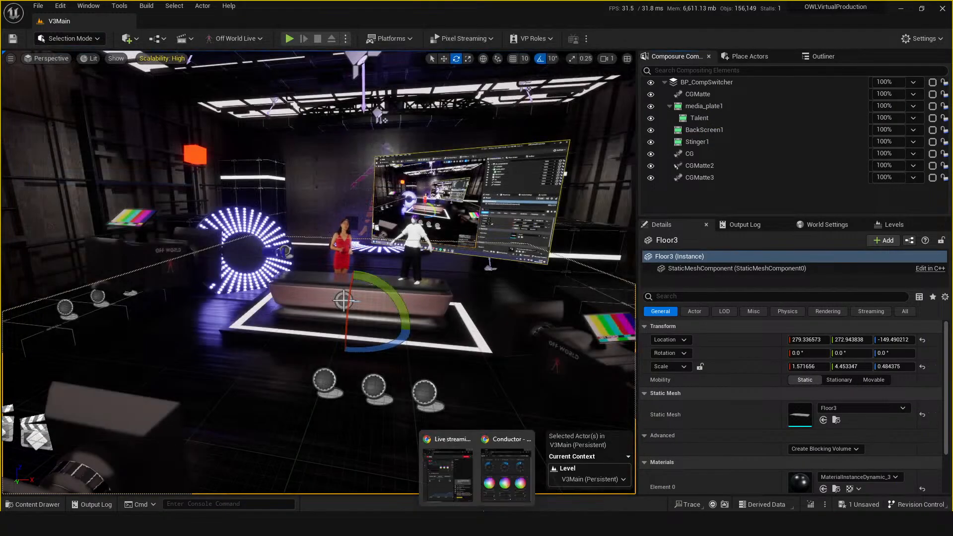
pyautogui.click(505, 474)
# Step: Set Emissives Colour to cyan (hue about 183°), All Lights Colour to light blue (about 197°) and Light 2 Base Colour to green (about 155°)
pyautogui.moveTo(560, 290); pyautogui.dragTo(514, 328)
pyautogui.moveTo(692, 323); pyautogui.dragTo(674, 321)
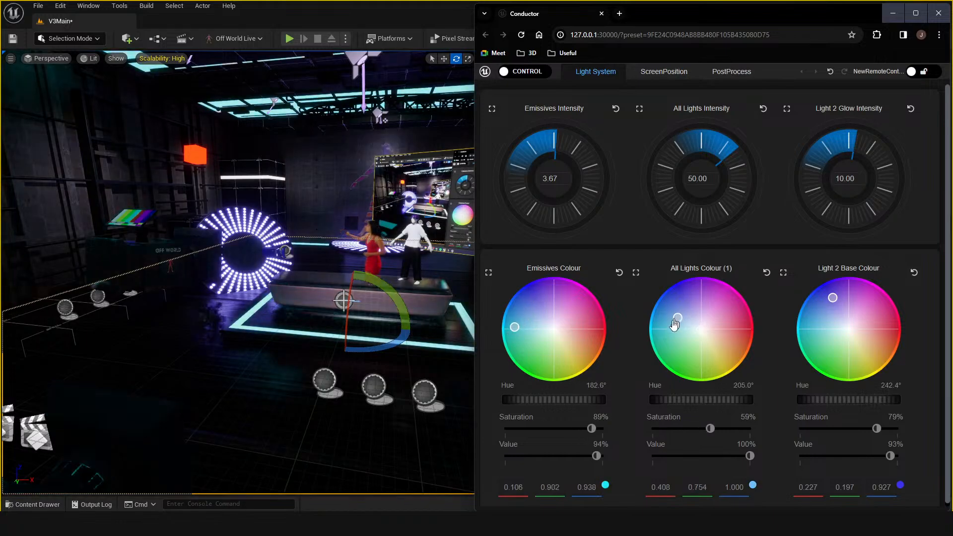
pyautogui.moveTo(866, 300); pyautogui.dragTo(817, 350)
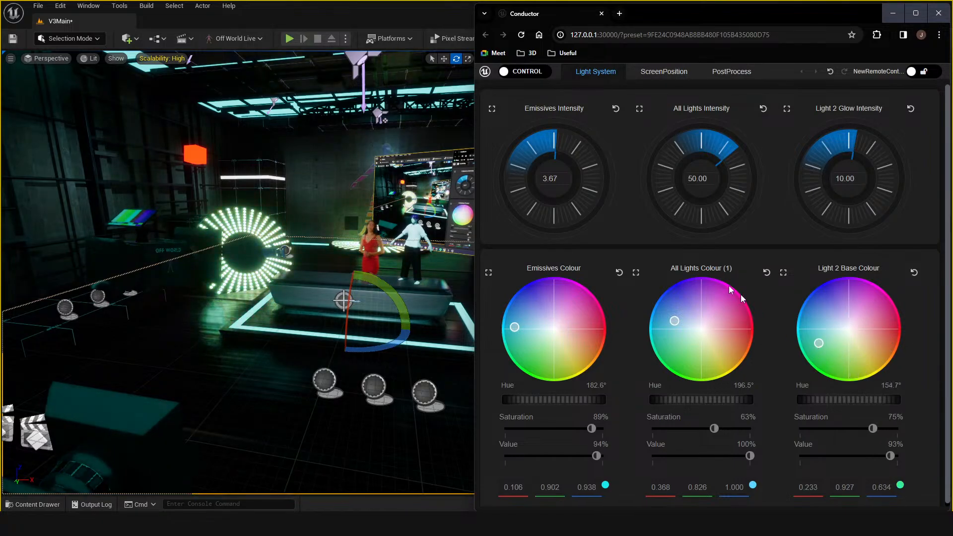
# Step: Raise Emissives Intensity to about 31.75 and All Lights Intensity to about 168 in the web app
pyautogui.moveTo(691, 139); pyautogui.dragTo(673, 159)
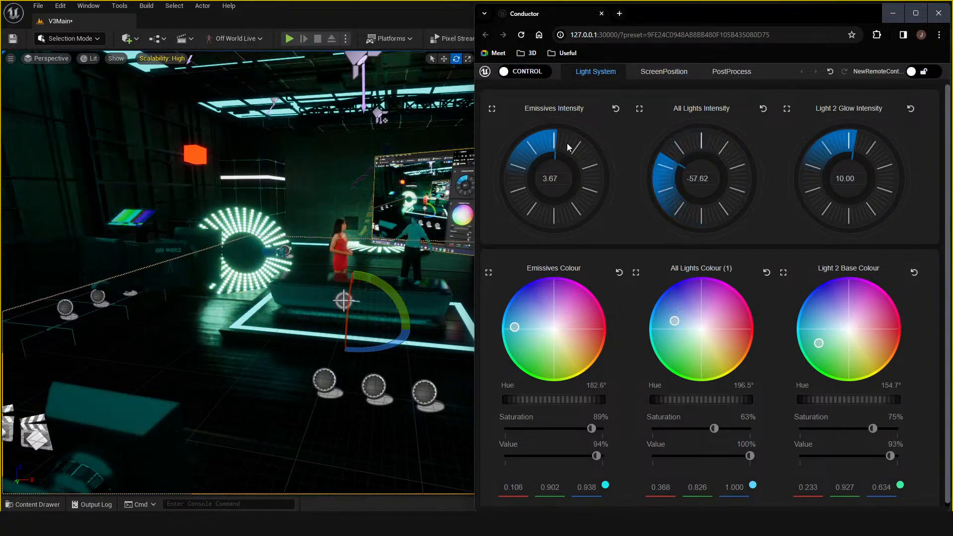
pyautogui.moveTo(568, 147)
pyautogui.mouseDown()
pyautogui.moveTo(511, 170)
pyautogui.moveTo(575, 144)
pyautogui.mouseUp()
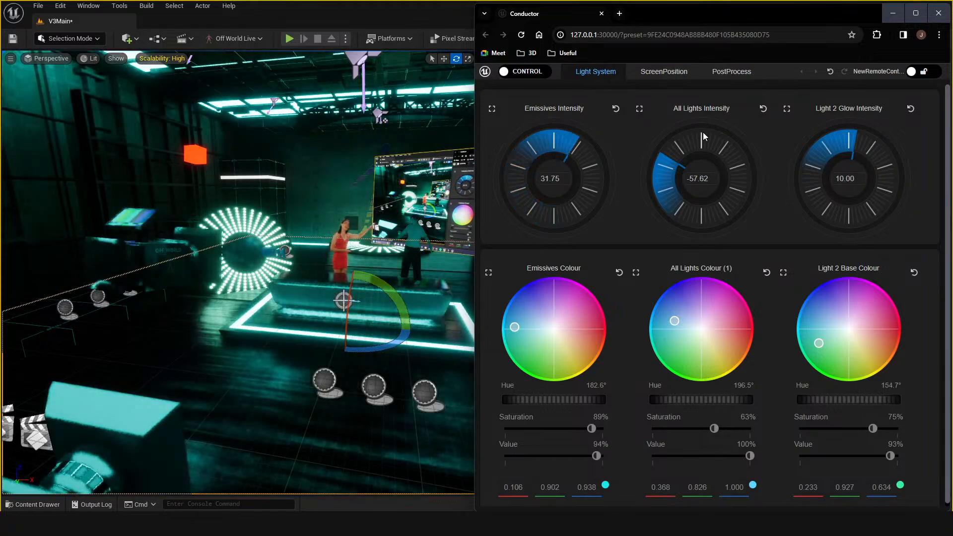
pyautogui.moveTo(703, 137); pyautogui.dragTo(710, 224)
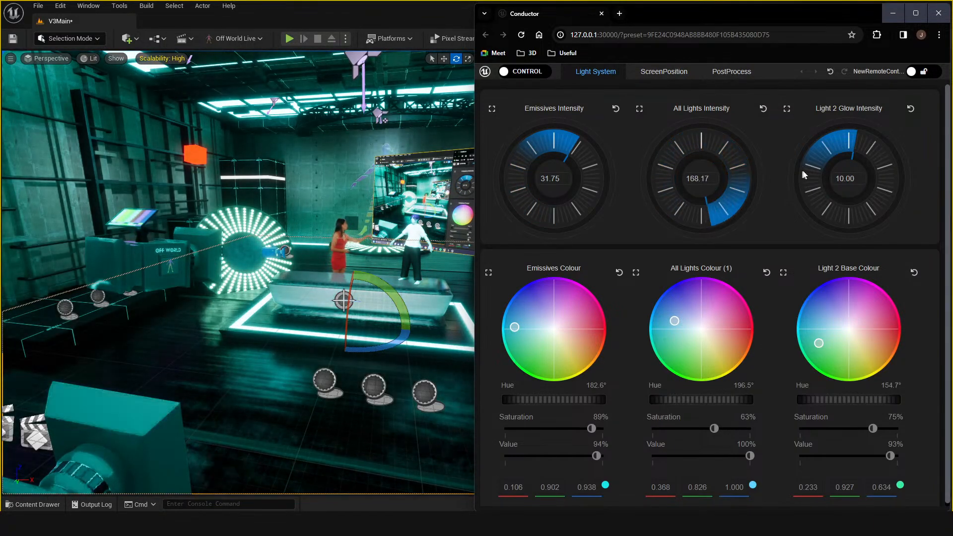
# Step: Lower Light 2 Glow Intensity to about 9.11 and reset Emissives Intensity and All Lights Intensity to their defaults
pyautogui.moveTo(804, 174); pyautogui.dragTo(852, 149)
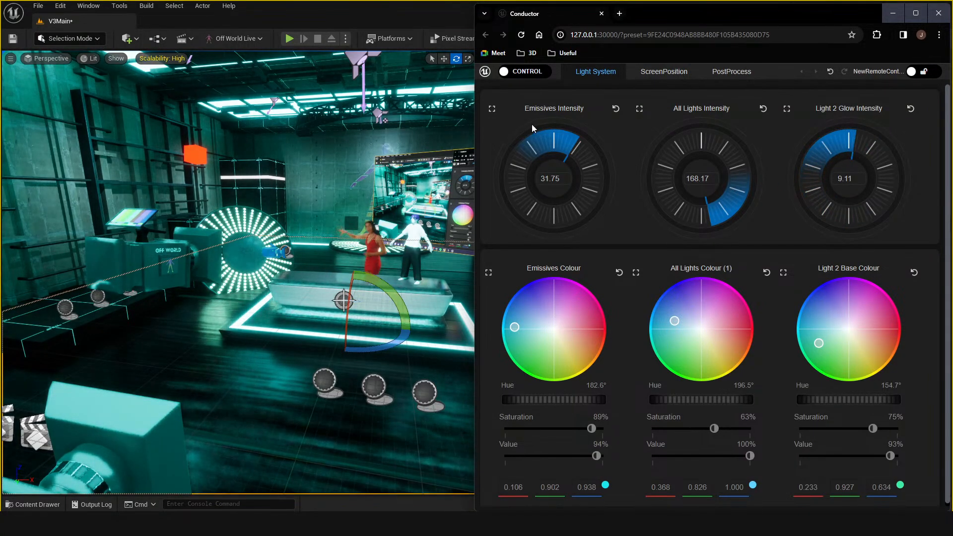
pyautogui.click(614, 110)
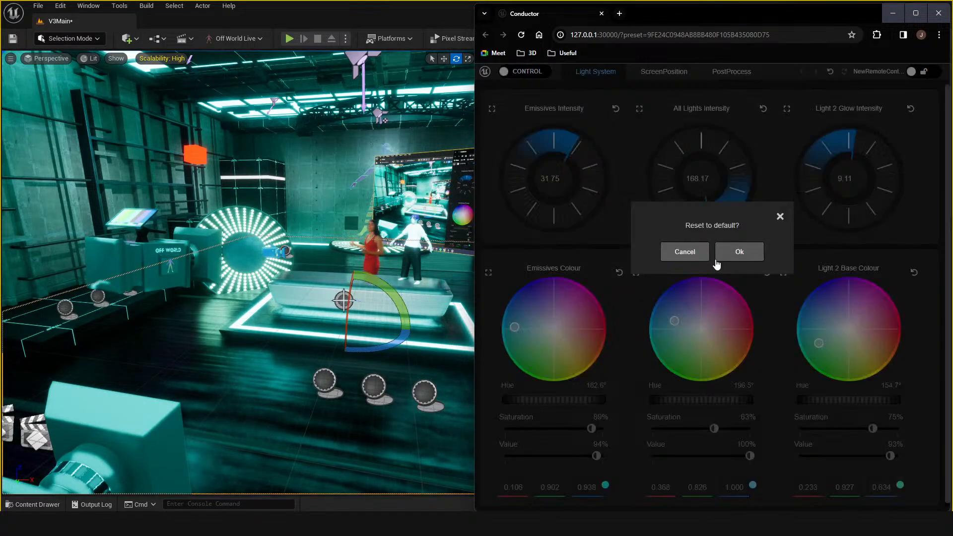
pyautogui.click(763, 109)
pyautogui.click(736, 251)
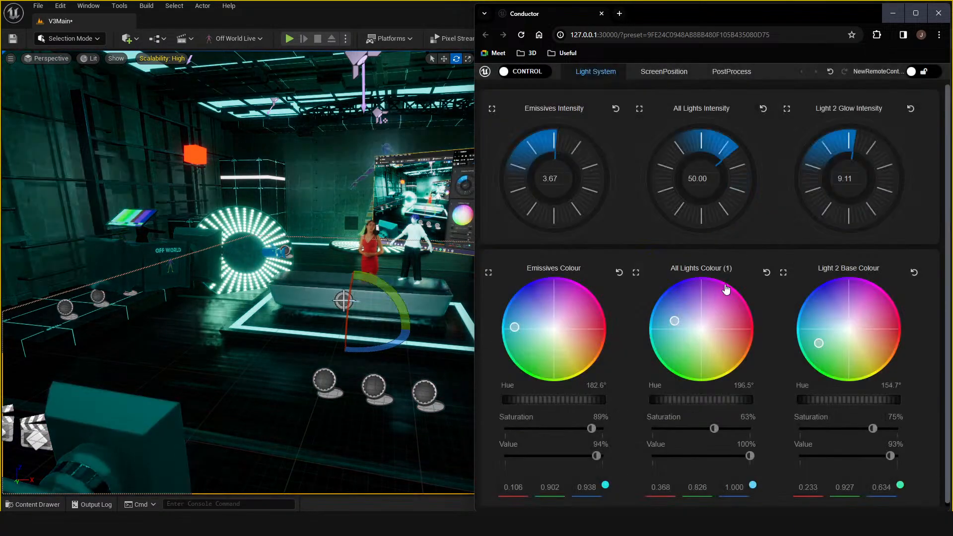
# Step: Reset All Lights Colour, Emissives Colour, Light 2 Base Colour and Light 2 Glow Intensity to their defaults
pyautogui.click(767, 273)
pyautogui.click(736, 251)
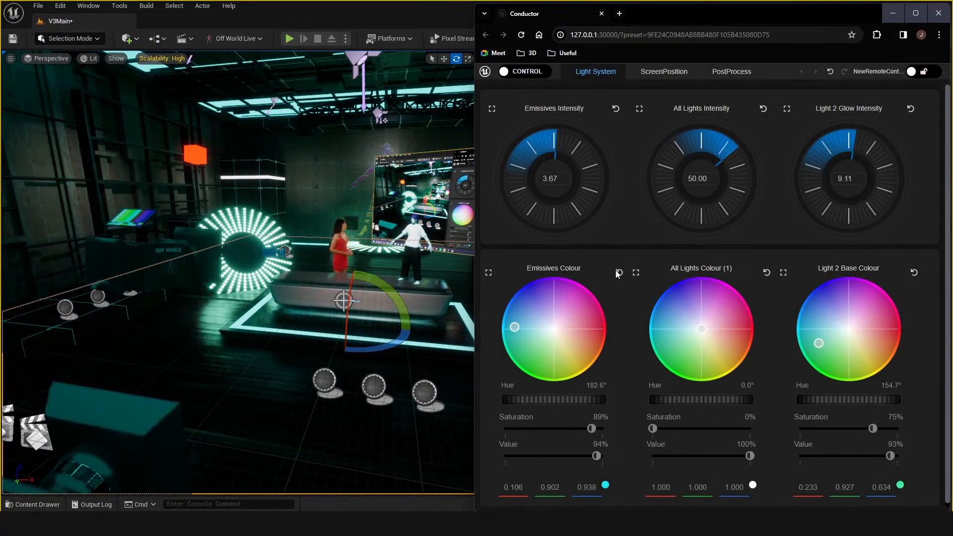
pyautogui.click(619, 272)
pyautogui.click(738, 251)
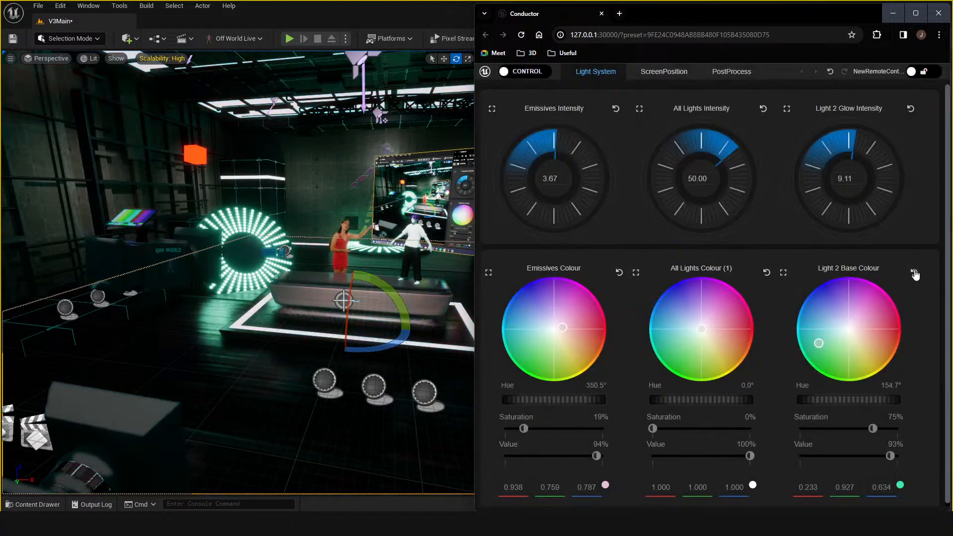
pyautogui.click(914, 273)
pyautogui.click(739, 252)
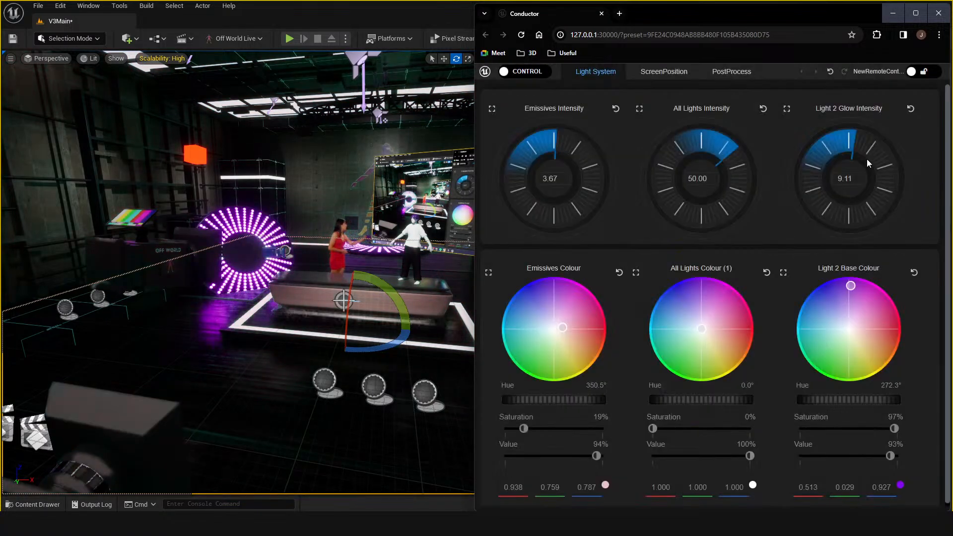
pyautogui.click(911, 109)
pyautogui.click(737, 251)
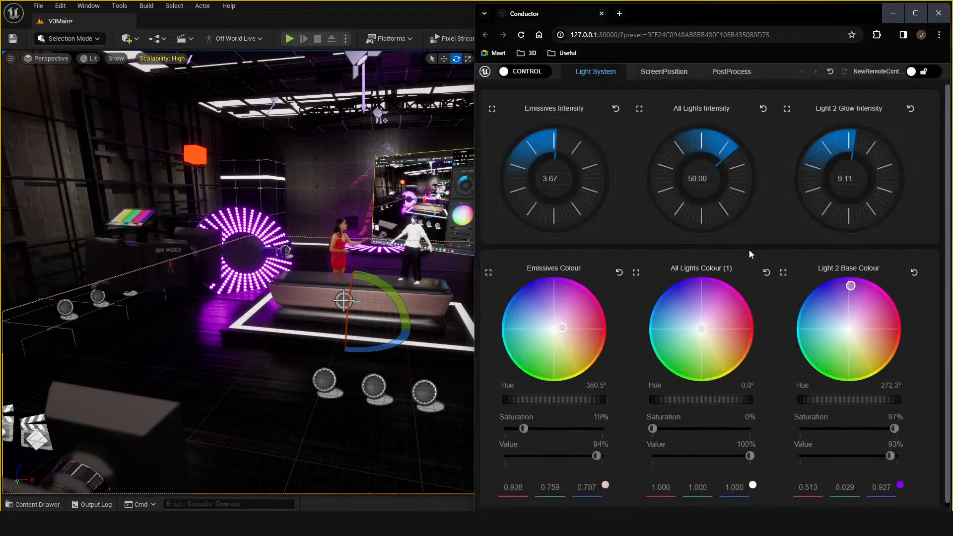
# Step: Set Light 2 Base Colour to pale violet (hue about 251°, saturation about 39%) and reposition the Conductor window beside the viewport
pyautogui.click(836, 310)
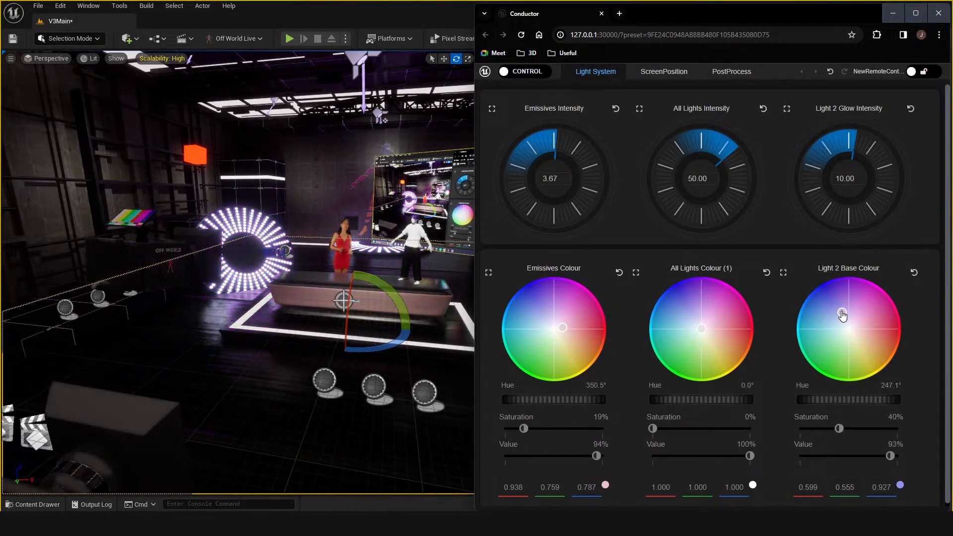
pyautogui.click(844, 313)
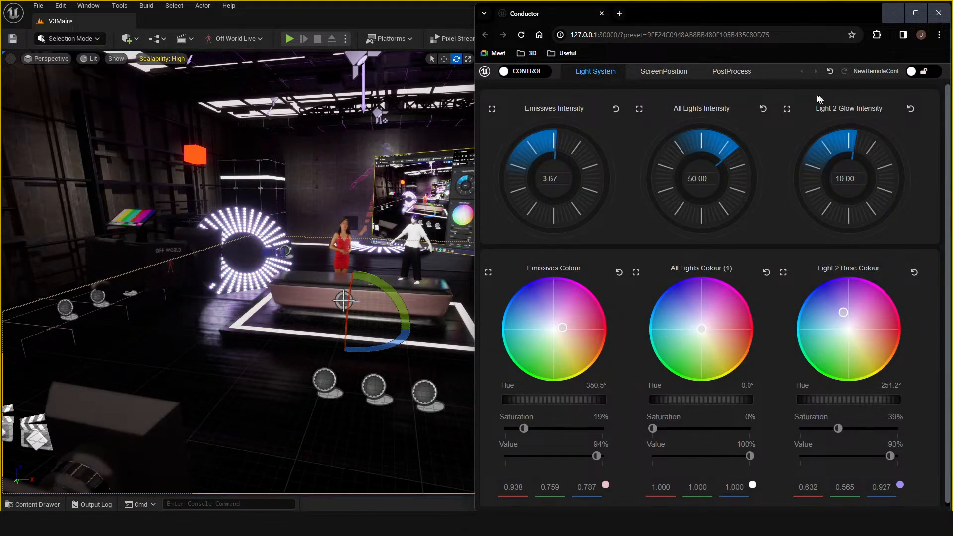
pyautogui.doubleClick(758, 25)
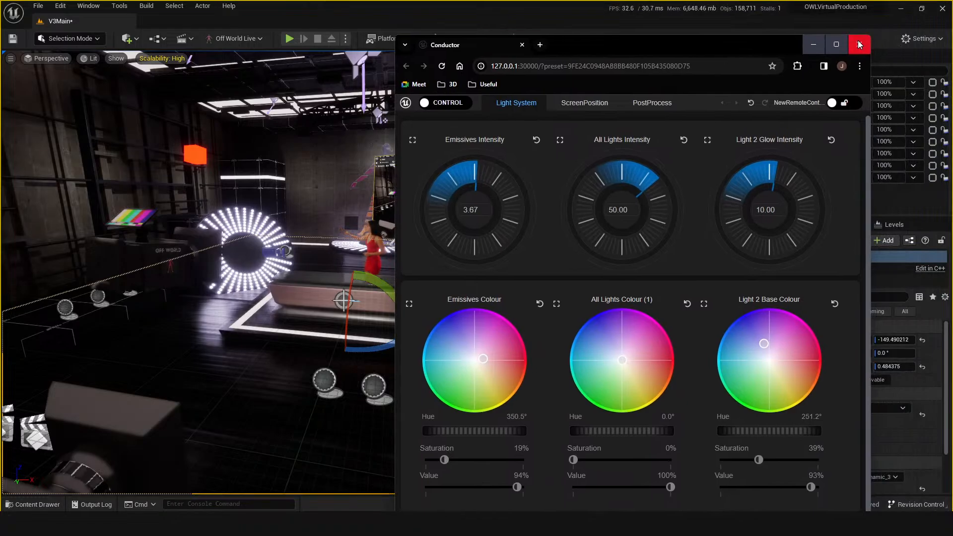
pyautogui.moveTo(729, 48); pyautogui.dragTo(813, 22)
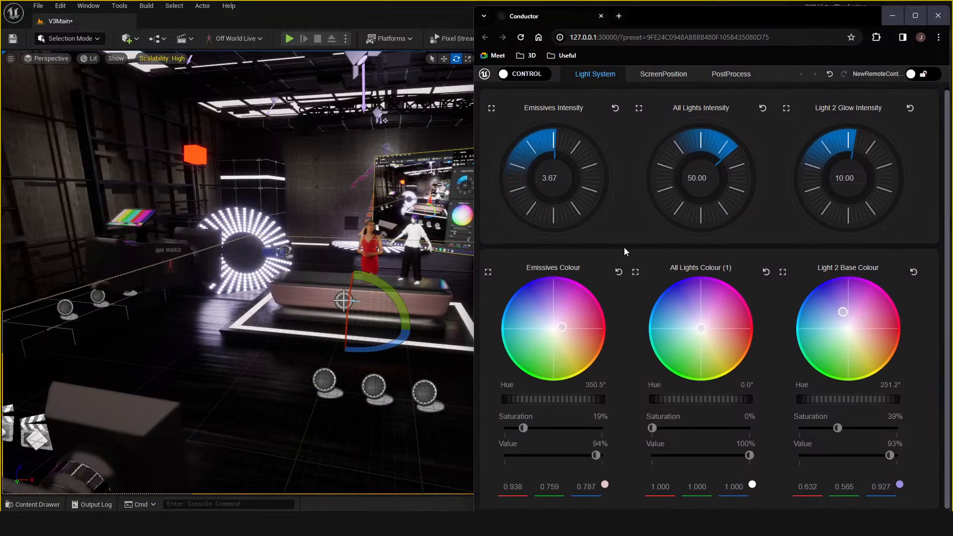
# Step: Look through the ScreenPosition and PostProcess controls in the web app and return to Light System
pyautogui.click(676, 76)
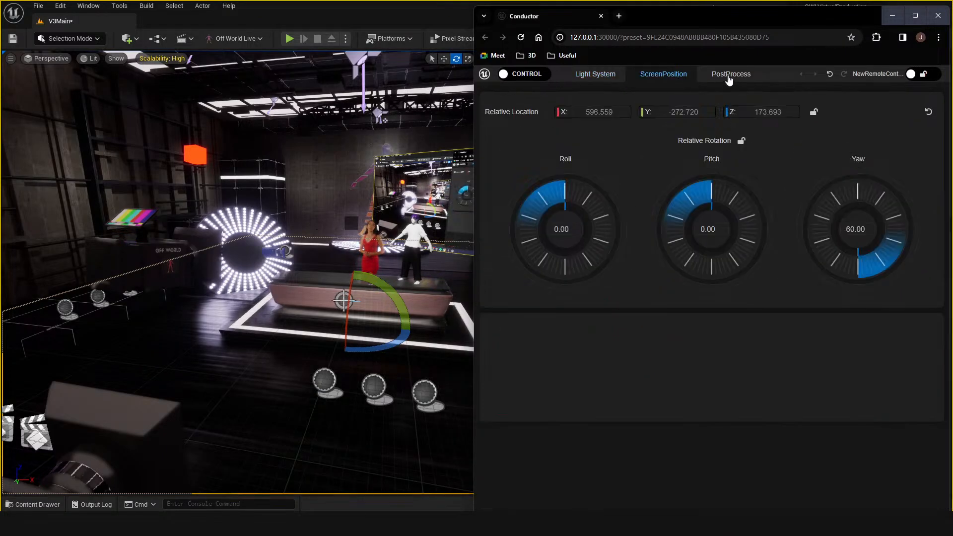
pyautogui.click(727, 74)
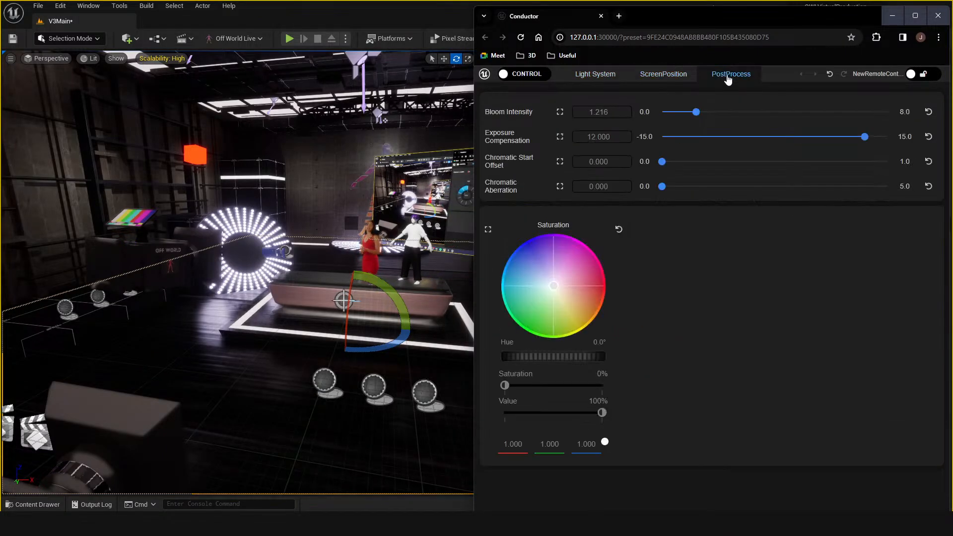
pyautogui.click(665, 78)
pyautogui.click(596, 76)
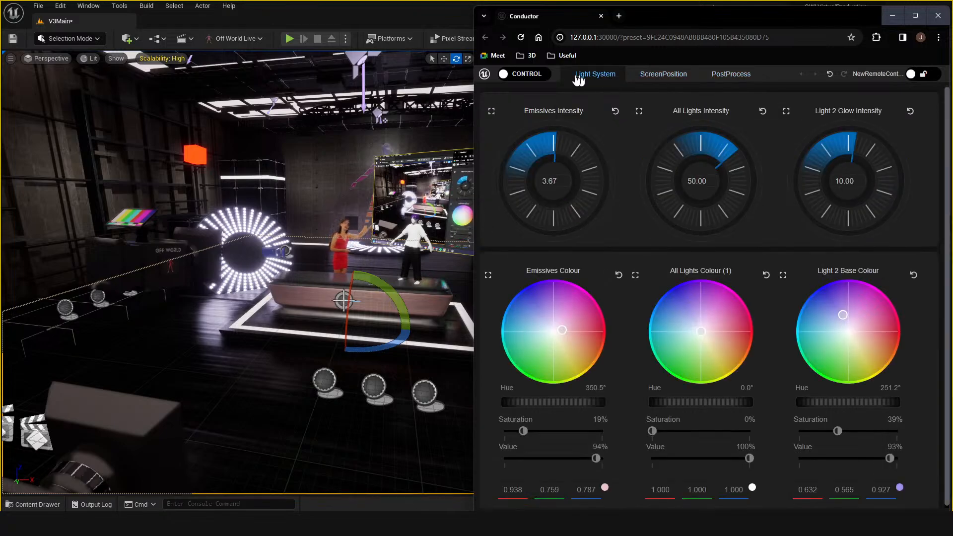
pyautogui.moveTo(258, 402); pyautogui.dragTo(359, 387, button='right')
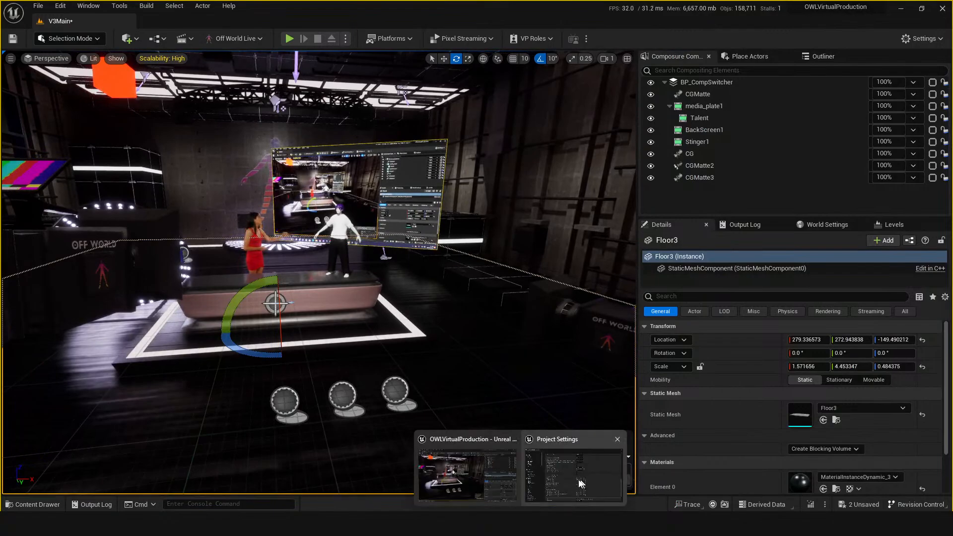
pyautogui.click(573, 474)
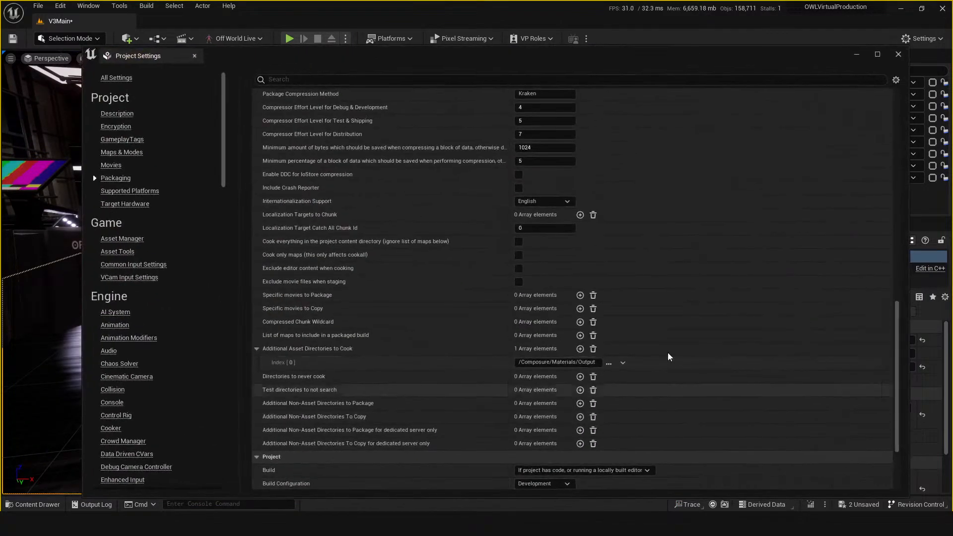
pyautogui.click(899, 56)
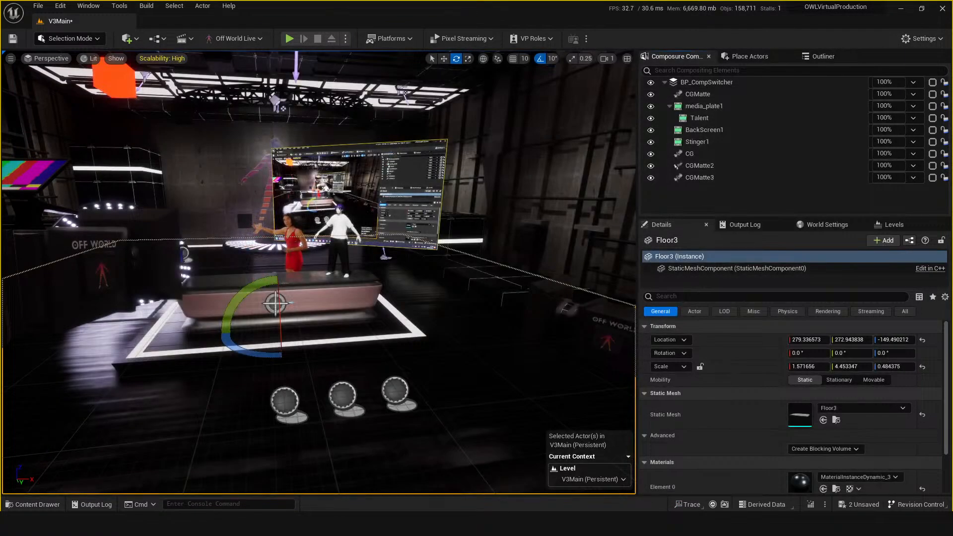
# Step: Frame the studio set, return to the Conductor web app and put its ScreenPosition page into design mode
pyautogui.moveTo(499, 523)
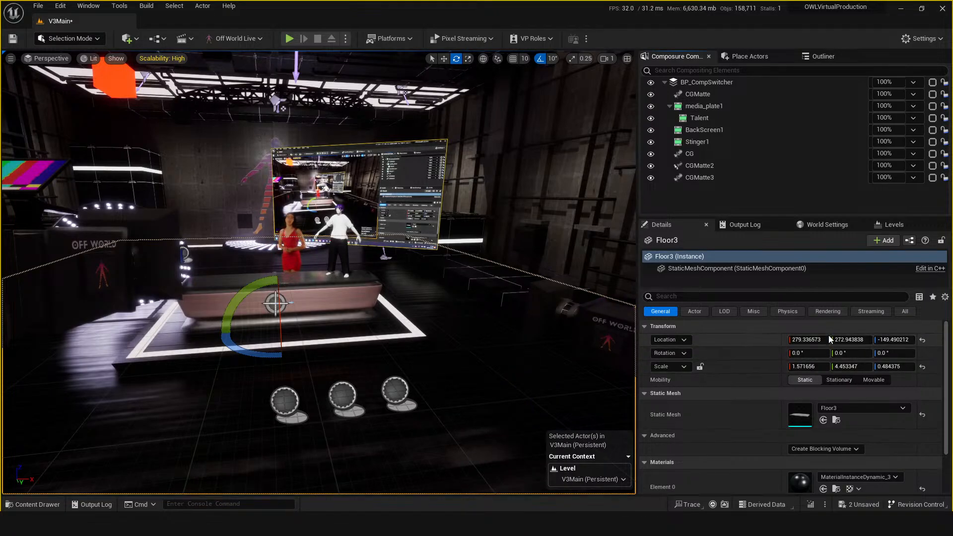
pyautogui.moveTo(455, 362); pyautogui.dragTo(254, 263, button='right')
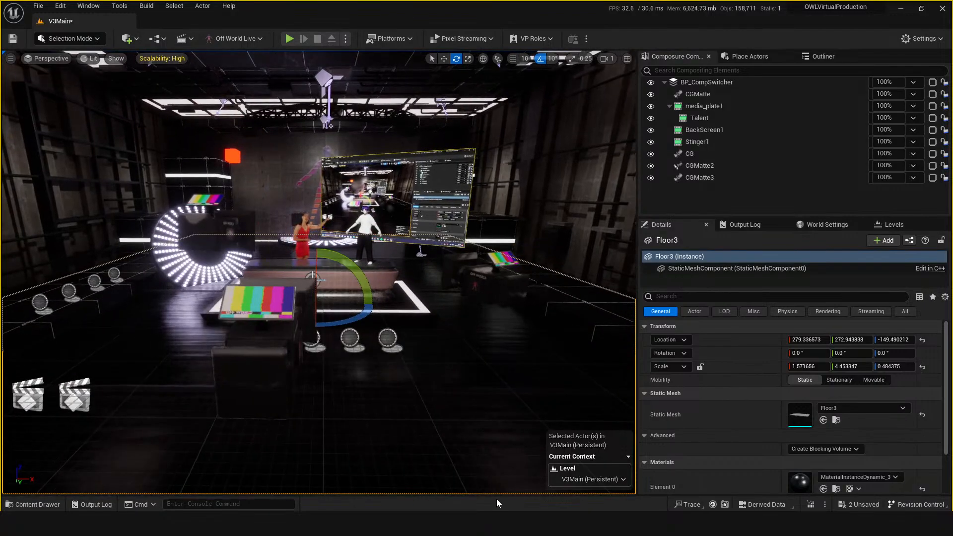
pyautogui.click(498, 477)
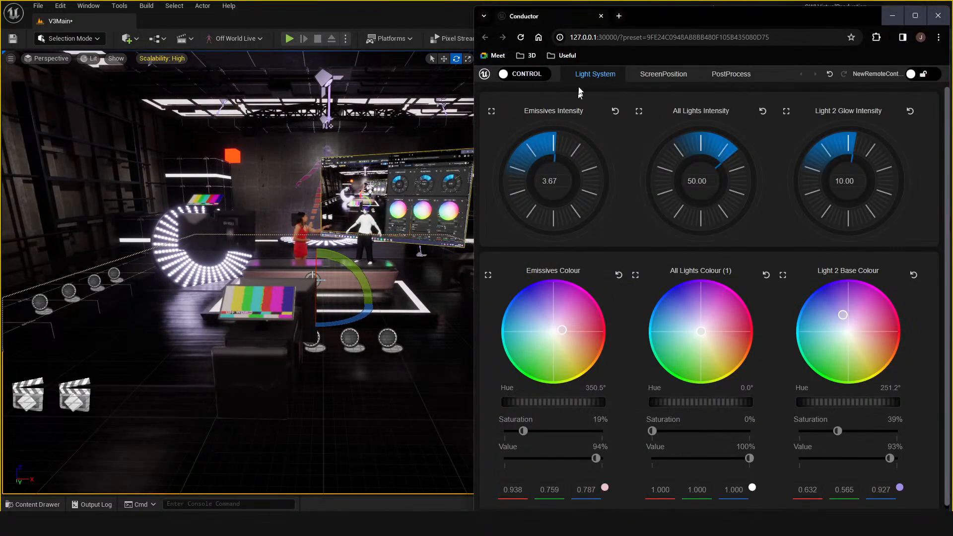
pyautogui.click(660, 75)
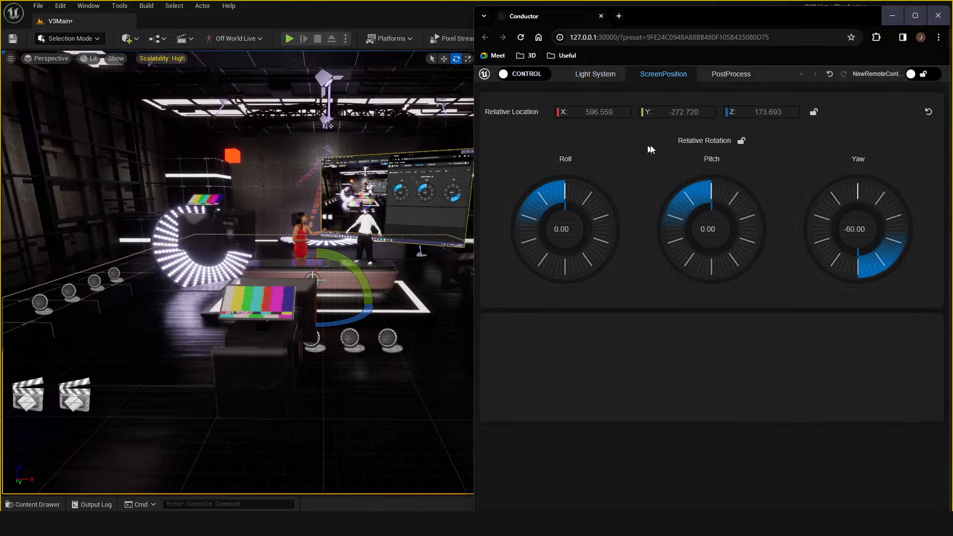
pyautogui.click(526, 73)
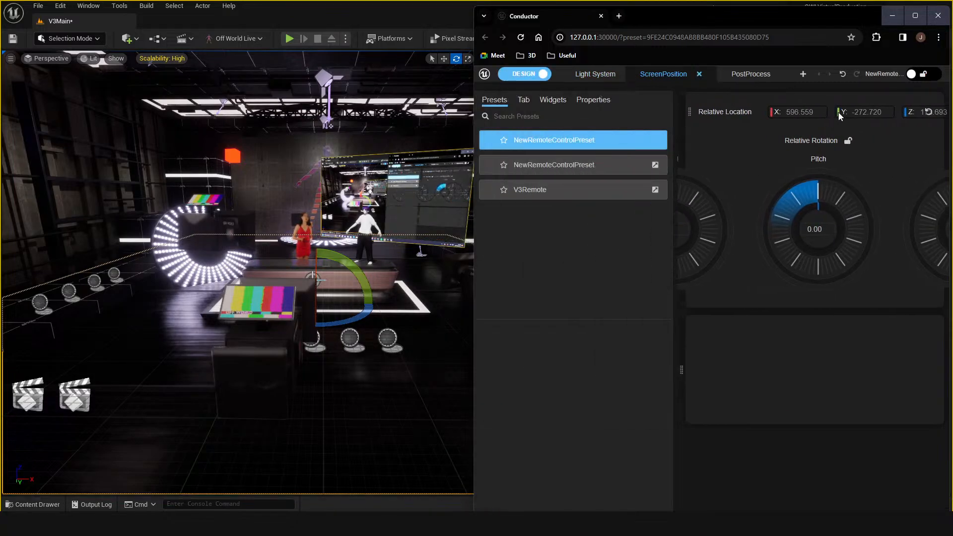
# Step: Change the Relative Location widget to a joystick and use it to move the screen to about X 324, Y -390
pyautogui.click(729, 117)
pyautogui.click(592, 357)
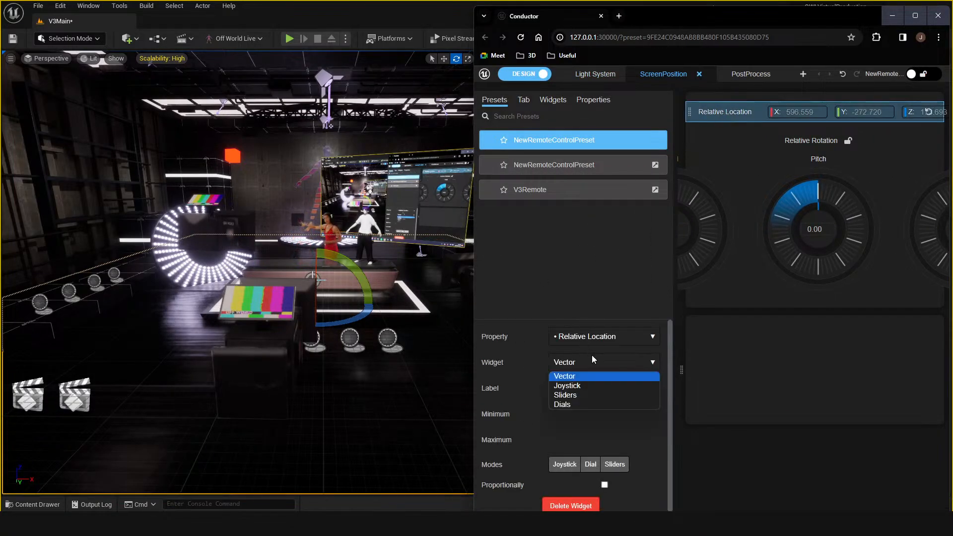
pyautogui.click(571, 385)
pyautogui.moveTo(753, 164); pyautogui.dragTo(728, 217)
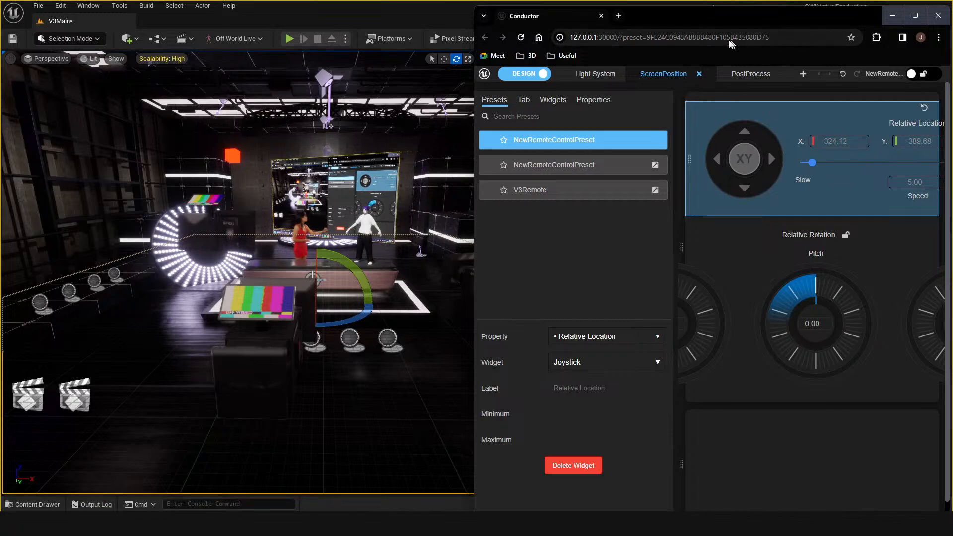
# Step: Move and widen the Conductor window to give the joystick widget more room
pyautogui.moveTo(752, 16); pyautogui.dragTo(586, 197)
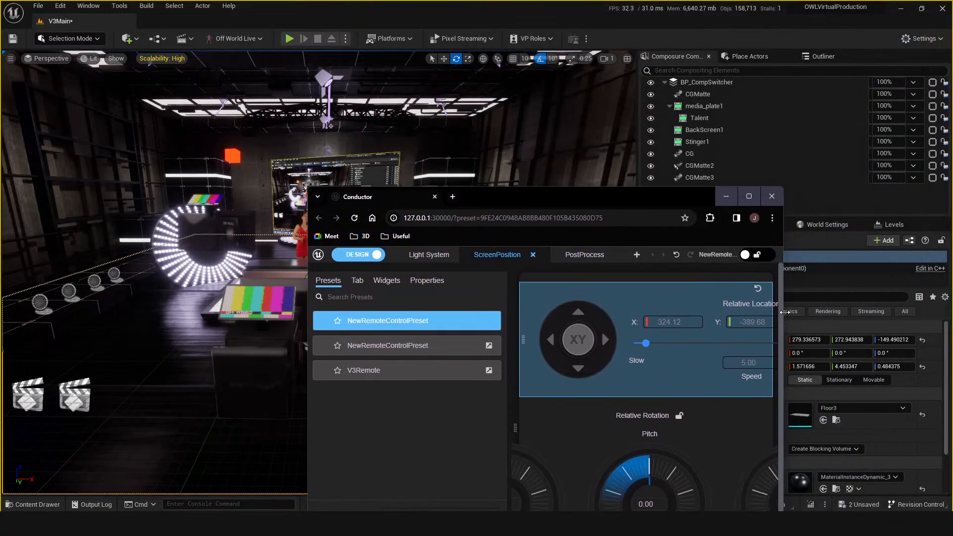
pyautogui.moveTo(785, 312); pyautogui.dragTo(864, 243)
pyautogui.moveTo(779, 195); pyautogui.dragTo(952, 160)
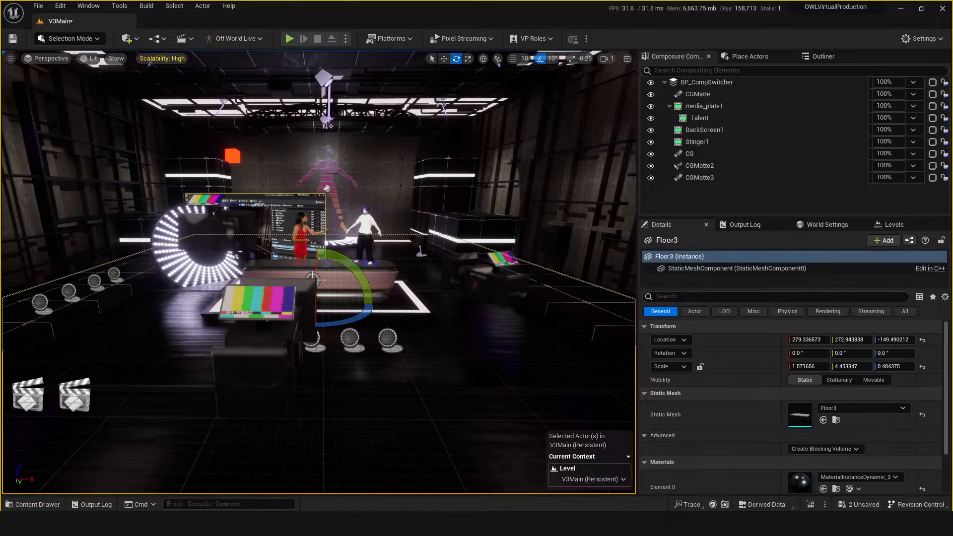
# Step: Move OWLVideoPlanePlacement3 behind the desk to about X 561.5 and Z 154.4, and shift it slightly along Y
pyautogui.click(282, 205)
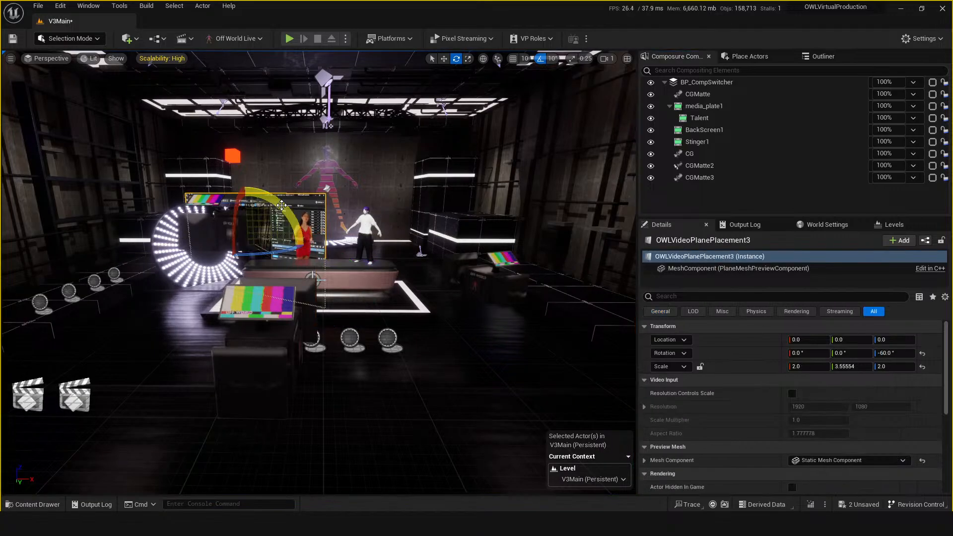
pyautogui.press('w')
pyautogui.moveTo(311, 243); pyautogui.dragTo(437, 242)
pyautogui.moveTo(391, 205); pyautogui.dragTo(392, 162)
pyautogui.moveTo(382, 199); pyautogui.dragTo(361, 236, button='right')
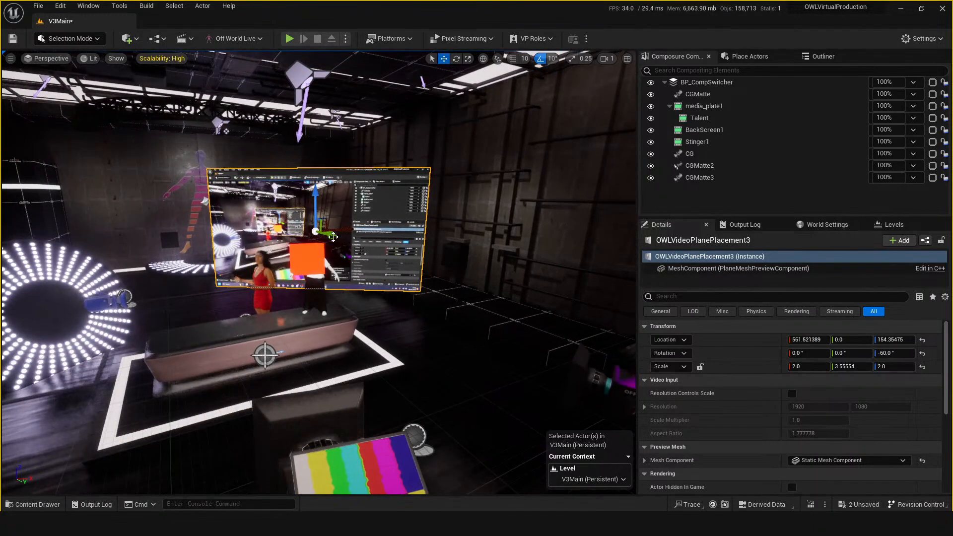
pyautogui.moveTo(340, 232); pyautogui.dragTo(330, 230)
pyautogui.click(426, 344)
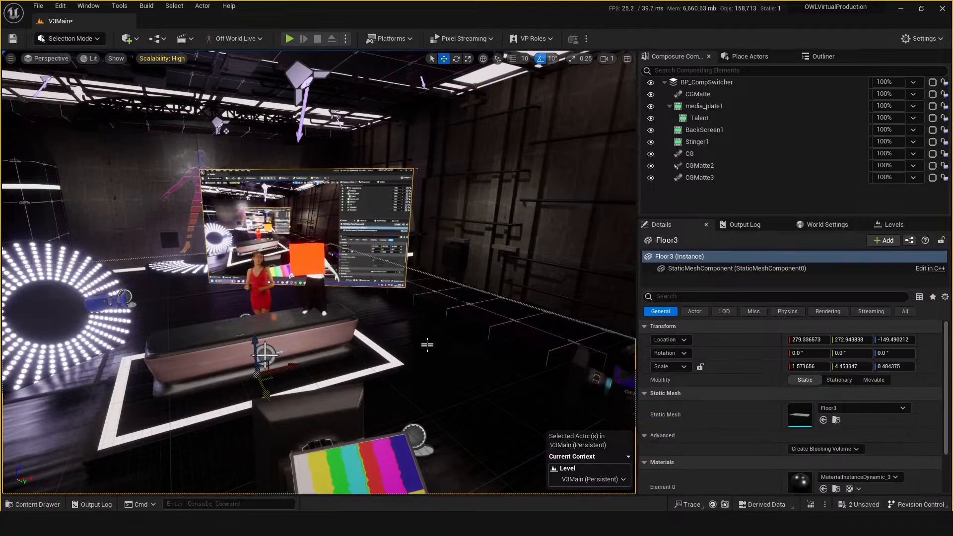
# Step: Look around the studio set from several angles, covering the desk, video screen, ring light and side consoles
pyautogui.moveTo(412, 334); pyautogui.dragTo(382, 348, button='right')
pyautogui.press('s')
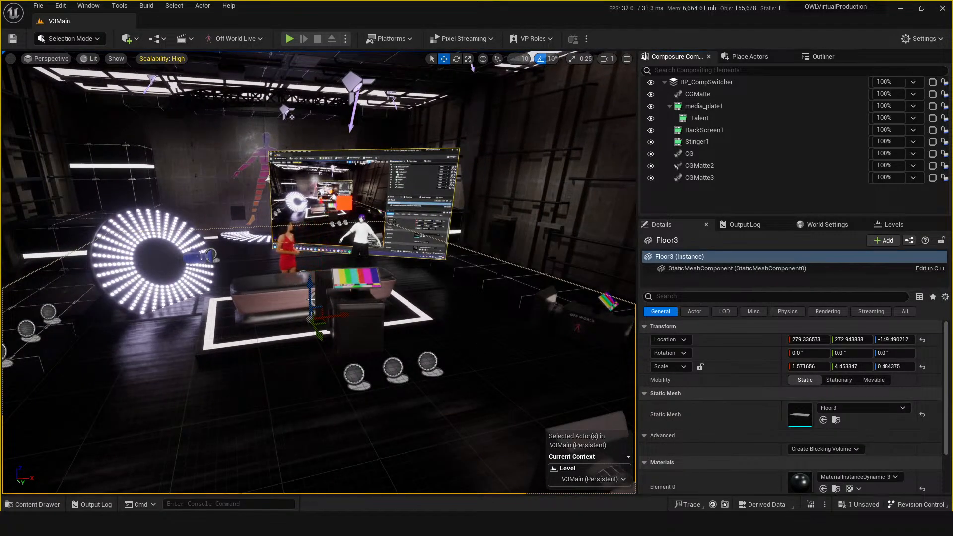
pyautogui.moveTo(463, 396); pyautogui.dragTo(312, 304, button='right')
pyautogui.press('d')
pyautogui.press('d')
pyautogui.hotkey('ctrl', 'space')
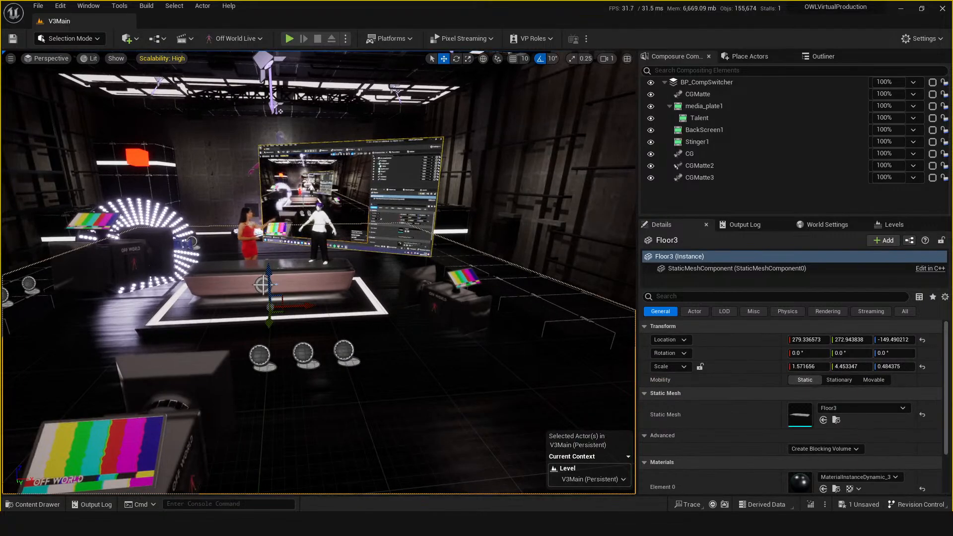
pyautogui.moveTo(318, 273); pyautogui.dragTo(348, 273, button='right')
pyautogui.moveTo(423, 323); pyautogui.dragTo(407, 323, button='right')
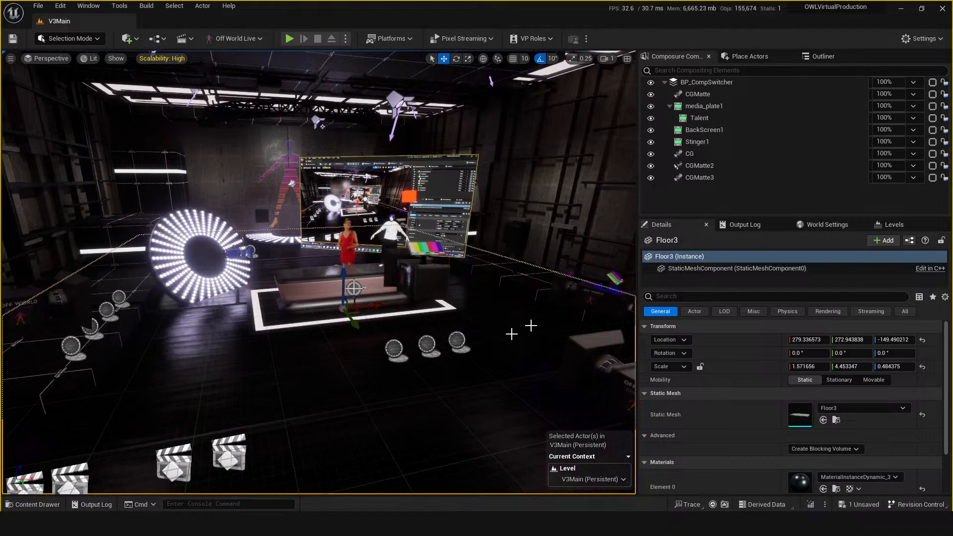
pyautogui.moveTo(470, 281); pyautogui.dragTo(475, 318)
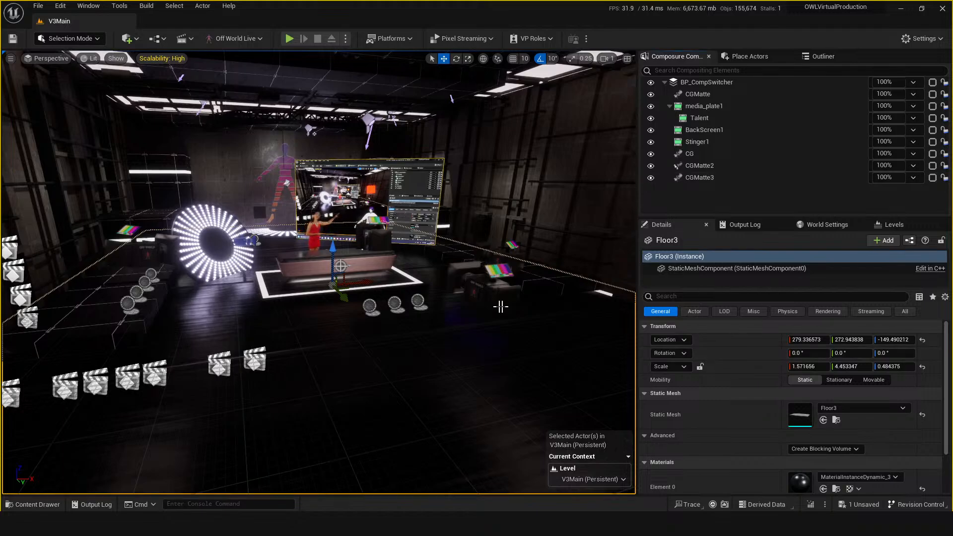
pyautogui.moveTo(463, 377); pyautogui.dragTo(485, 327)
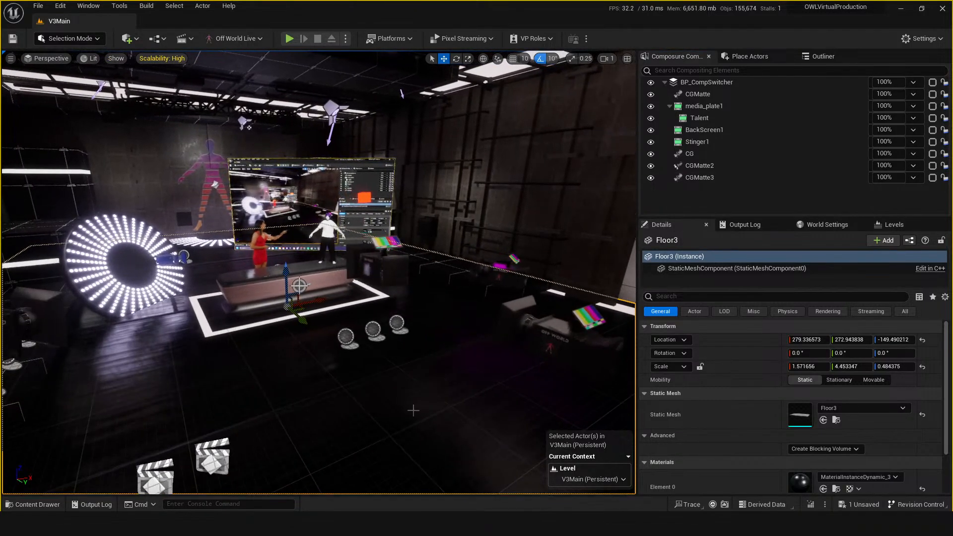
# Step: Open the RemoteControl content folder and select the BP_LightSystem2 and NewRemoteControlPreset assets
pyautogui.moveTo(415, 410); pyautogui.dragTo(419, 390)
pyautogui.hotkey('ctrl', 'space')
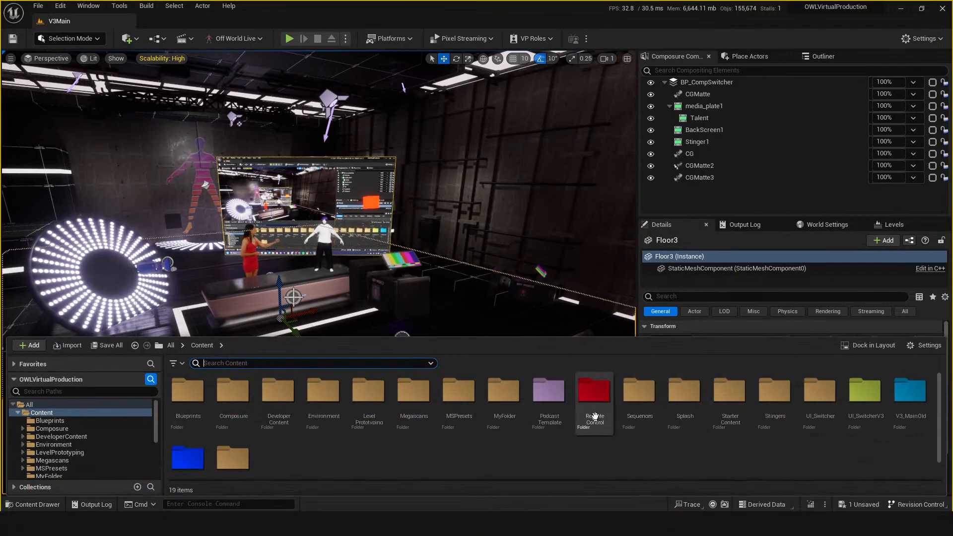
pyautogui.doubleClick(591, 402)
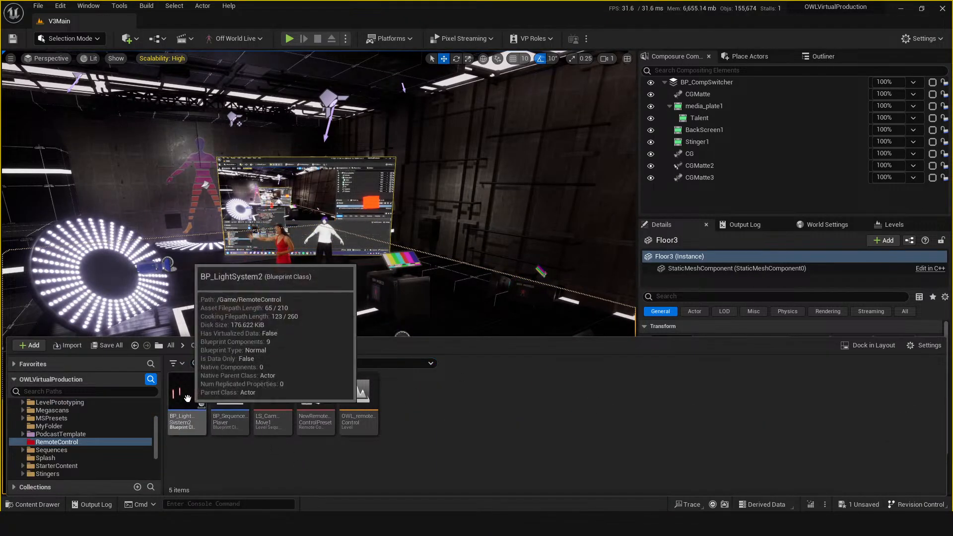
pyautogui.click(187, 400)
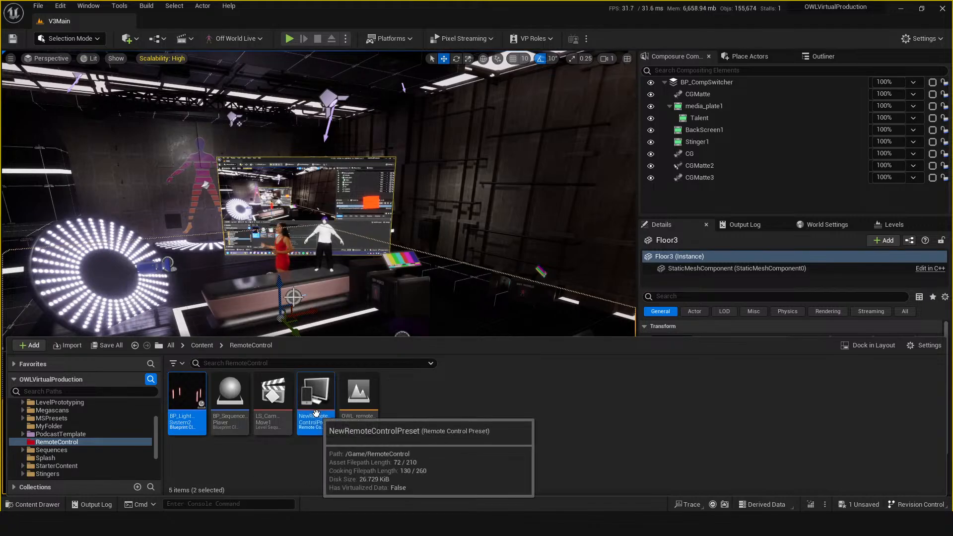
pyautogui.keyDown('ctrl'); pyautogui.click(318, 423); pyautogui.keyUp('ctrl')
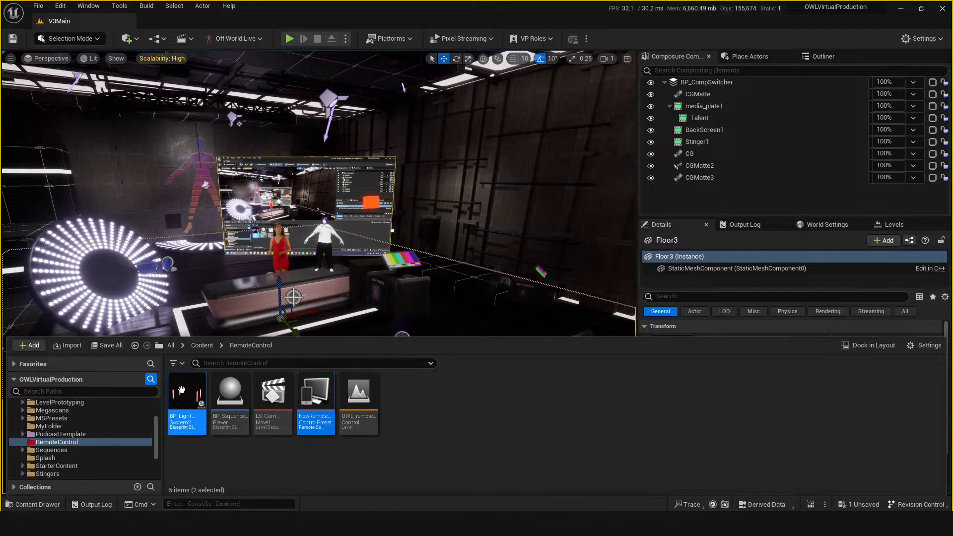
# Step: Place BP_LightSystem2 in the level at the end of the desk, at about X 315, Y 537, Z 24
pyautogui.scroll(2, 91, 435)
pyautogui.scroll(4, 91, 431)
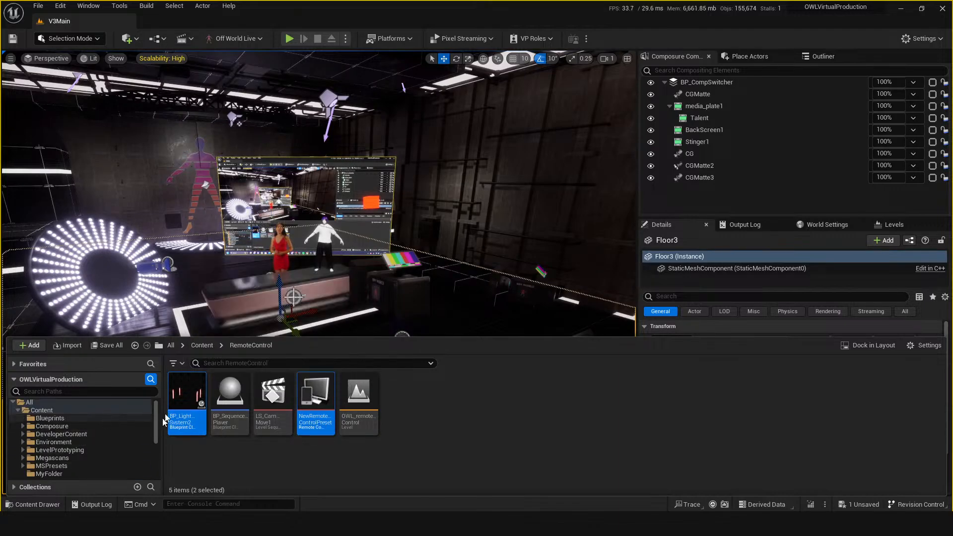
pyautogui.moveTo(186, 386)
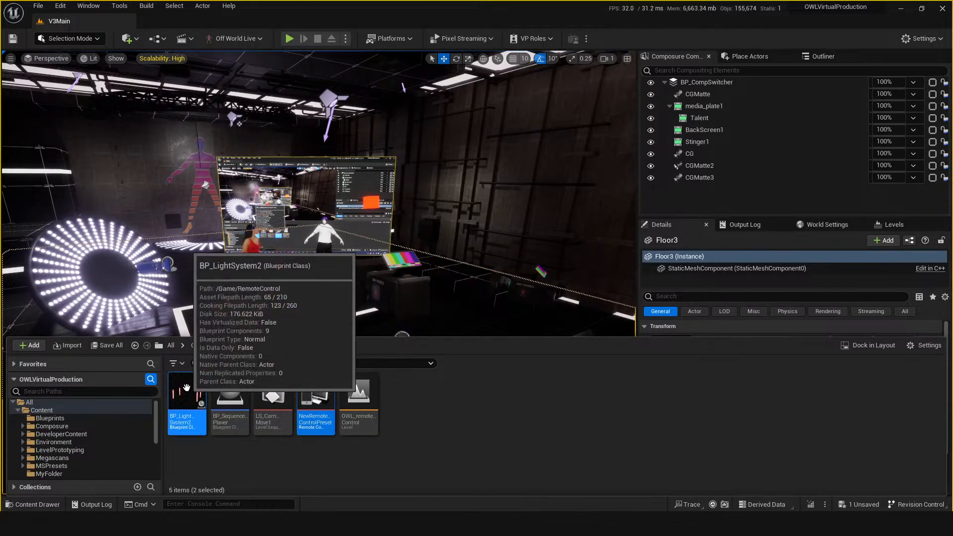
pyautogui.click(228, 454)
pyautogui.moveTo(189, 409); pyautogui.dragTo(356, 298)
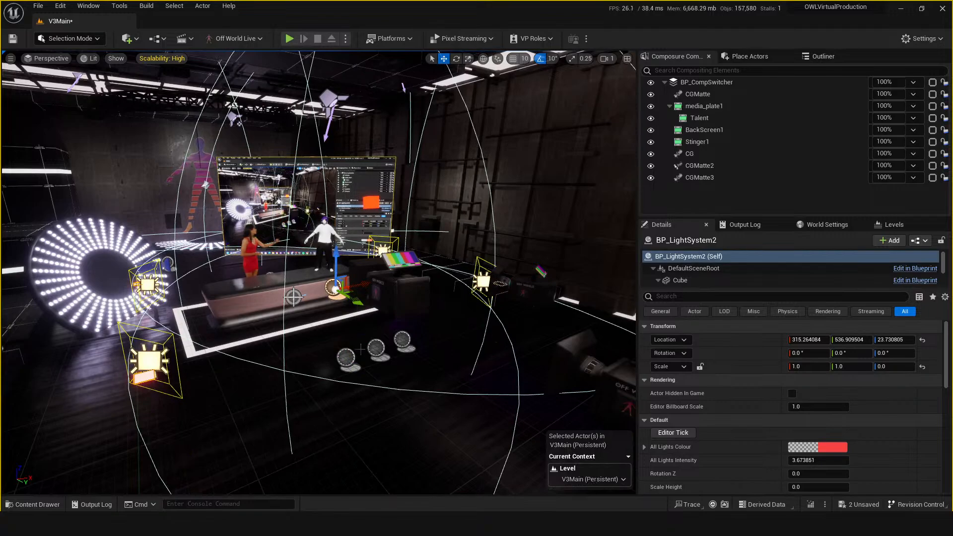
# Step: Open NewRemoteControlPreset to view its exposed properties, move its window aside, and minimize it
pyautogui.hotkey('ctrl', 'space')
pyautogui.doubleClick(325, 397)
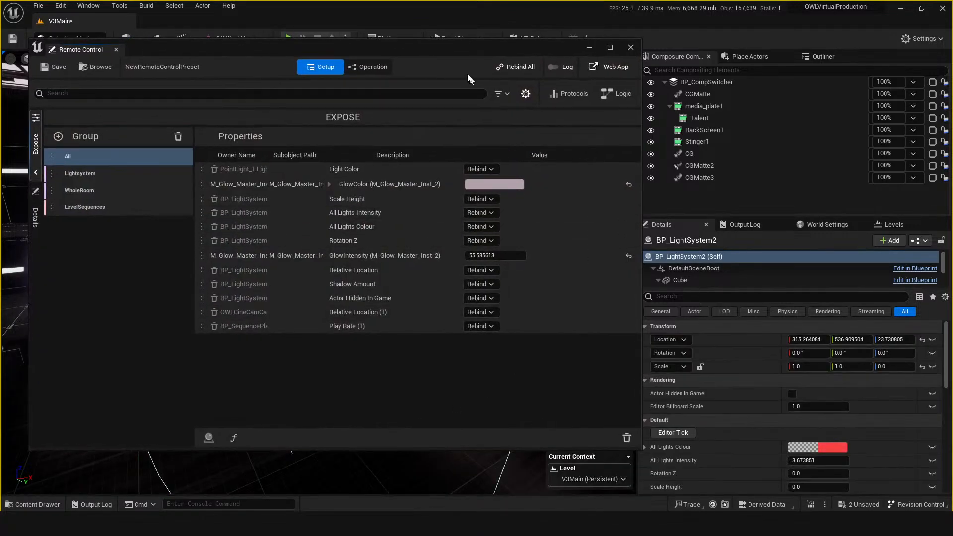
pyautogui.moveTo(452, 48); pyautogui.dragTo(748, 151)
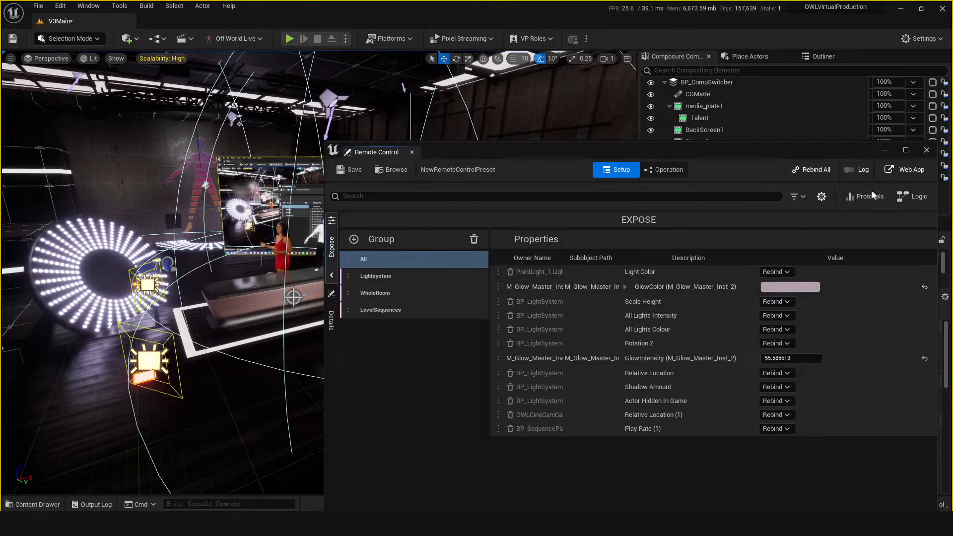
pyautogui.click(884, 151)
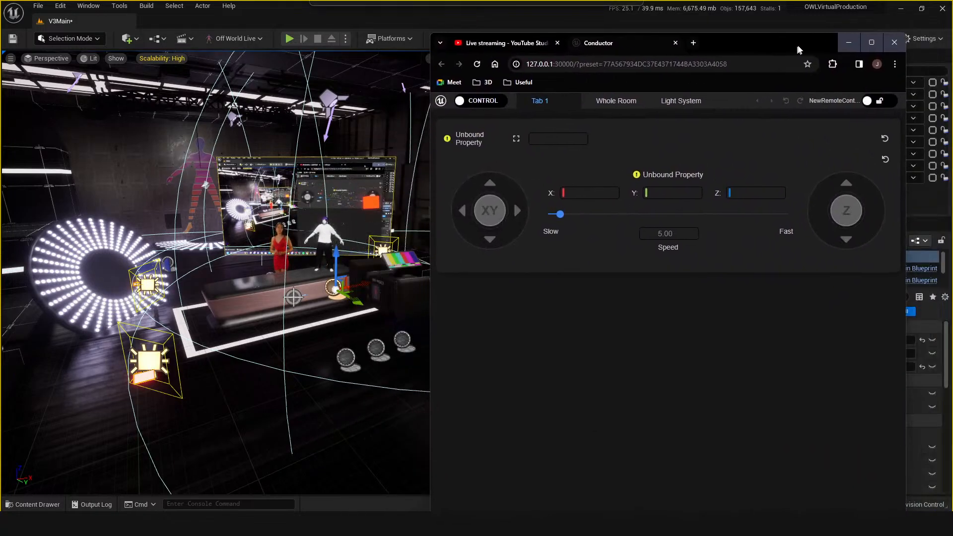
# Step: In Conductor's Whole Room page, change GlowColor to about hue 312°, saturation 20%, and reset it to its default
pyautogui.moveTo(798, 50)
pyautogui.mouseDown()
pyautogui.moveTo(808, 40)
pyautogui.moveTo(952, 55)
pyautogui.moveTo(781, 64)
pyautogui.moveTo(797, 61)
pyautogui.mouseUp()
pyautogui.click(604, 118)
pyautogui.moveTo(528, 197)
pyautogui.mouseDown()
pyautogui.moveTo(515, 222)
pyautogui.moveTo(489, 196)
pyautogui.moveTo(508, 218)
pyautogui.moveTo(516, 206)
pyautogui.mouseUp()
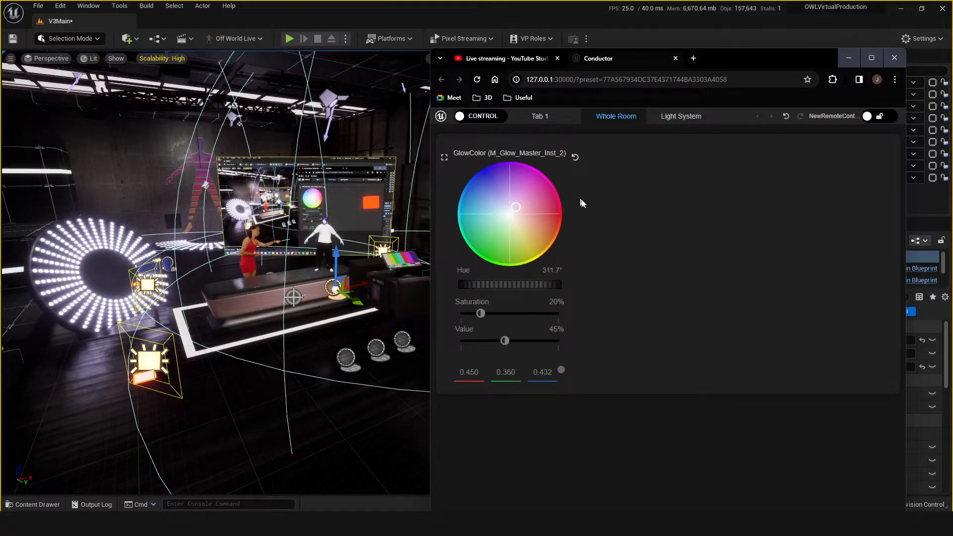
pyautogui.click(575, 158)
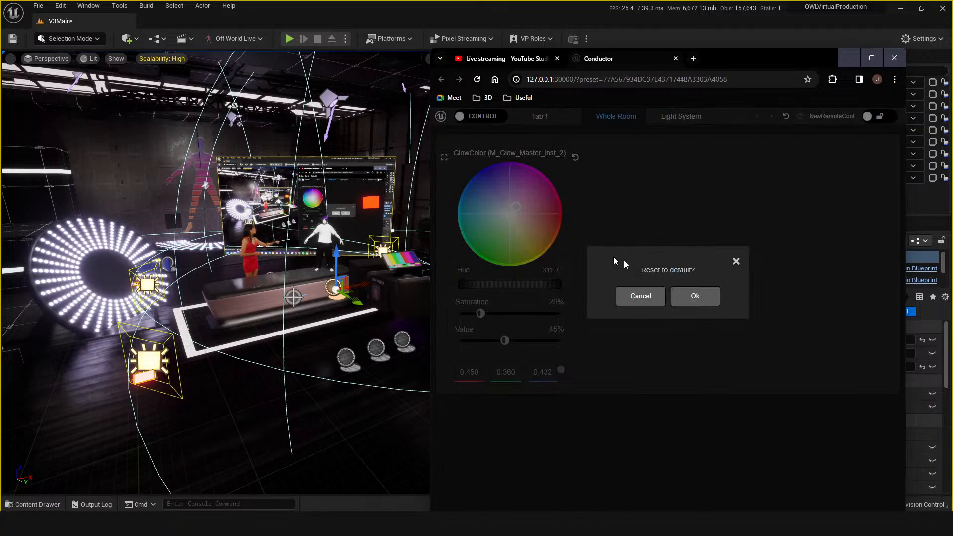
pyautogui.click(695, 297)
# Step: Examine the color wheel and dial widgets on Conductor's Light System page
pyautogui.click(681, 117)
pyautogui.scroll(-1, 554, 297)
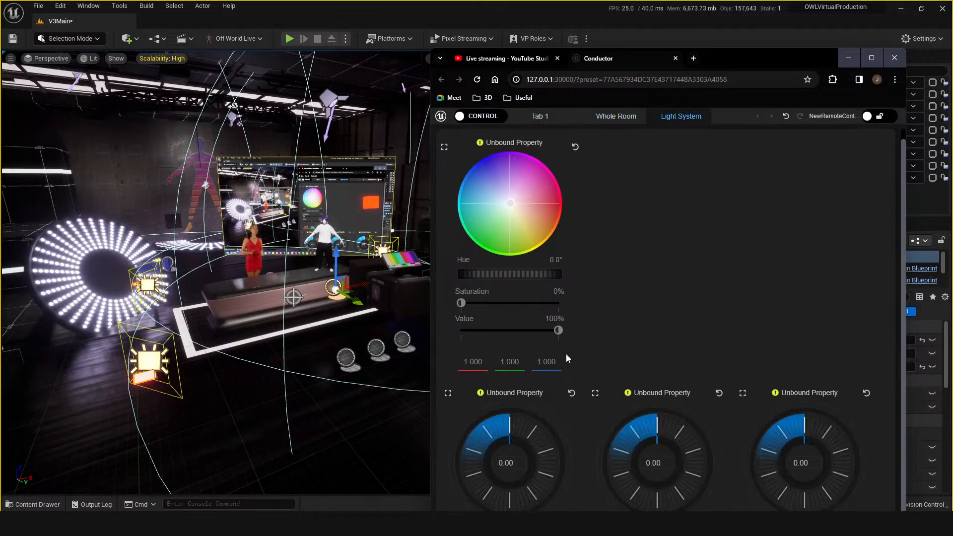
pyautogui.scroll(1, 546, 275)
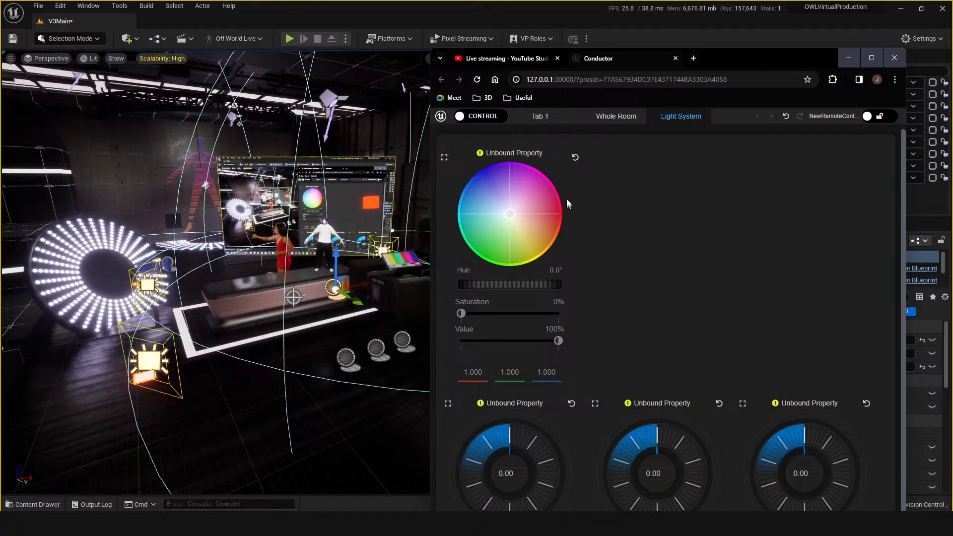
pyautogui.scroll(-1, 567, 157)
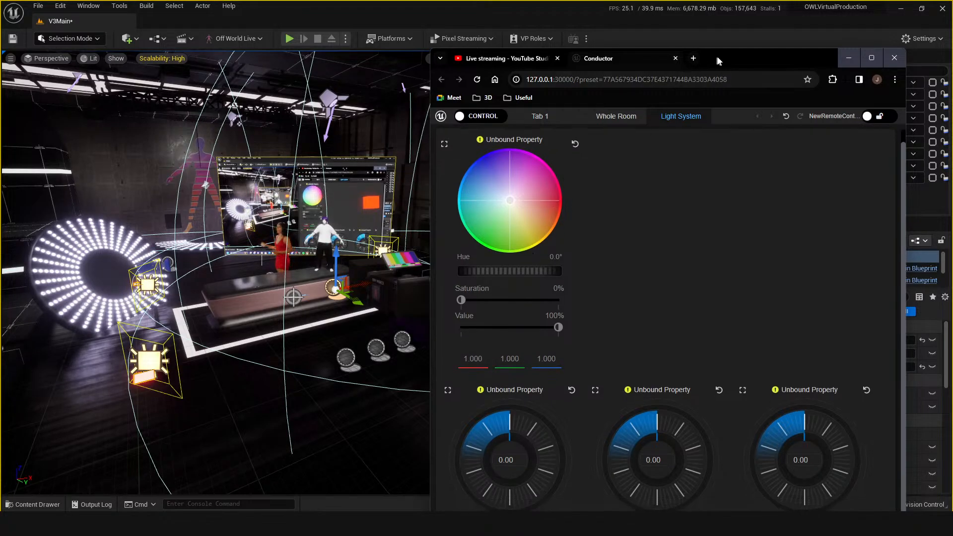
# Step: Move the Conductor window off the editor and delete BP_LightSystem2 from the level
pyautogui.moveTo(713, 64); pyautogui.dragTo(952, 126)
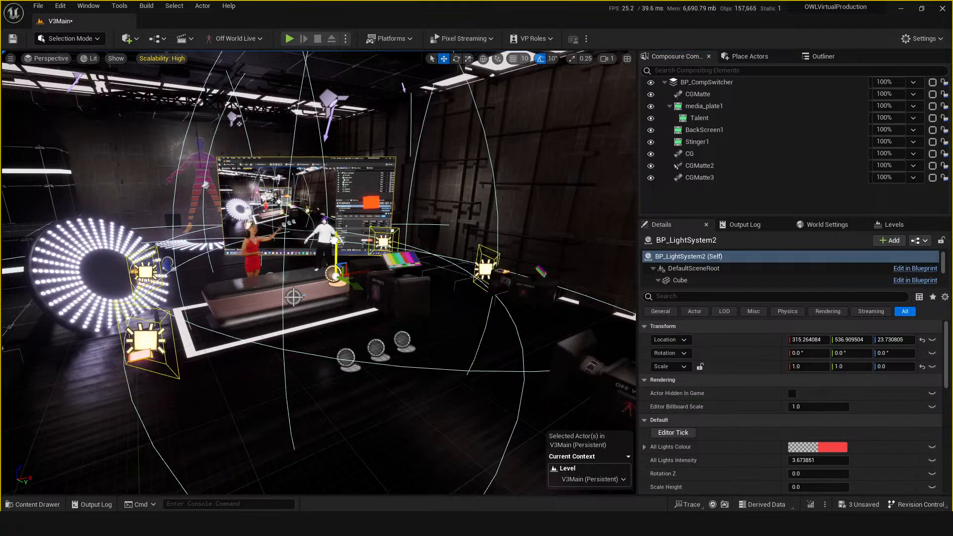
pyautogui.press('Delete')
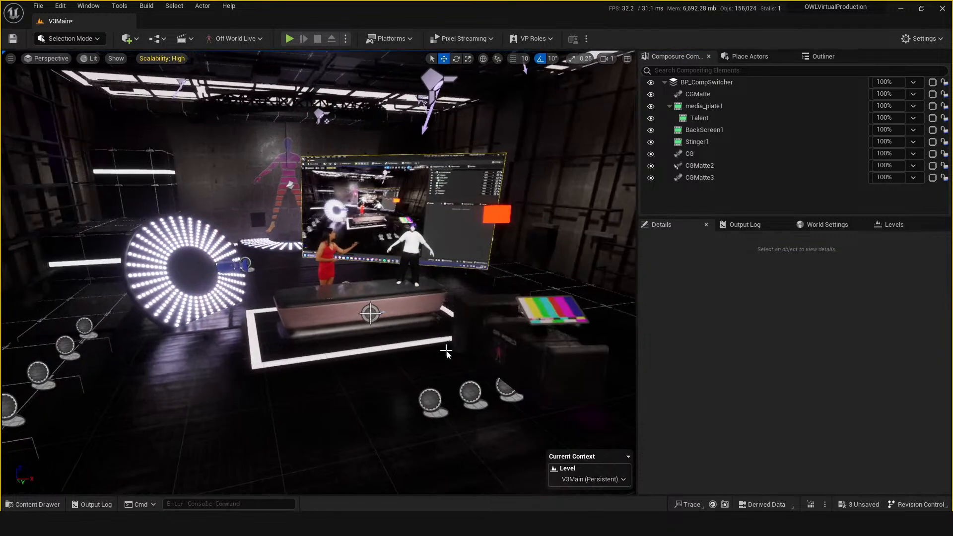
# Step: Place BP_LightSystem2 from the RemoteControl folder at the desk, at about X 296, Y 345, Z -49
pyautogui.hotkey('ctrl', 'space')
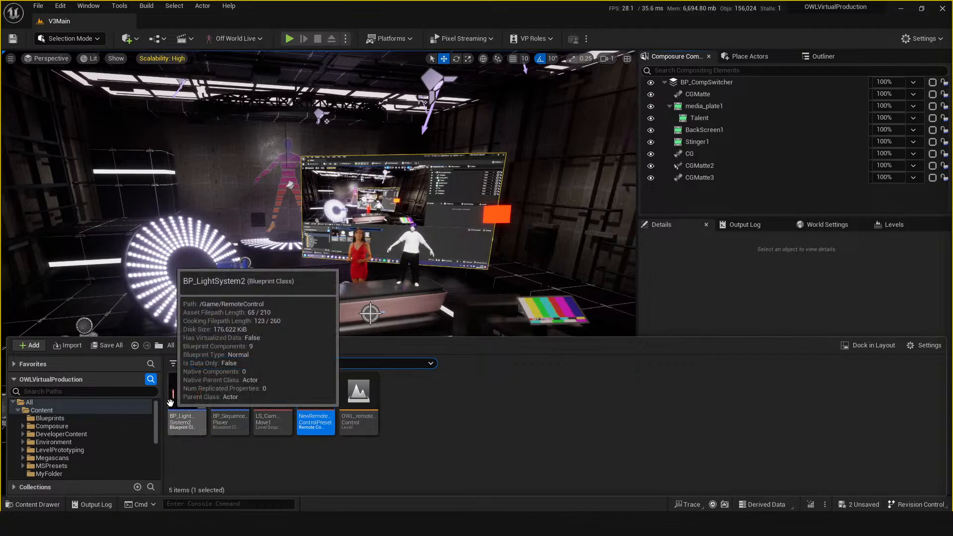
pyautogui.click(187, 399)
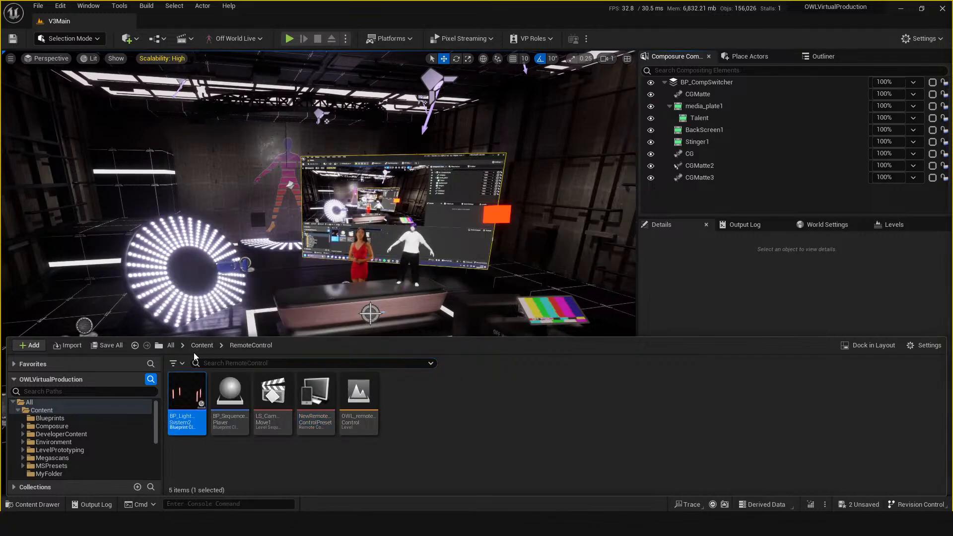
pyautogui.click(200, 347)
pyautogui.hotkey('alt', 'Left')
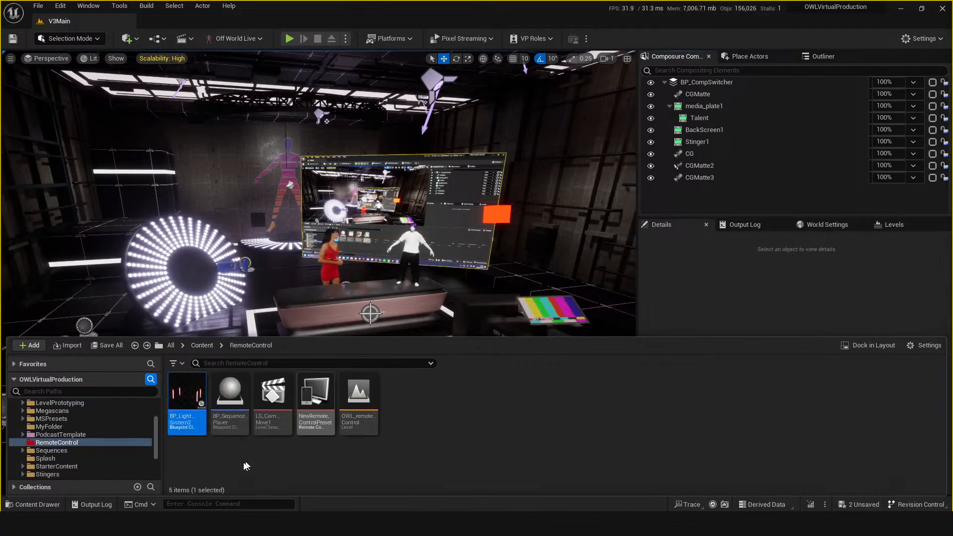
pyautogui.moveTo(187, 402); pyautogui.dragTo(378, 304)
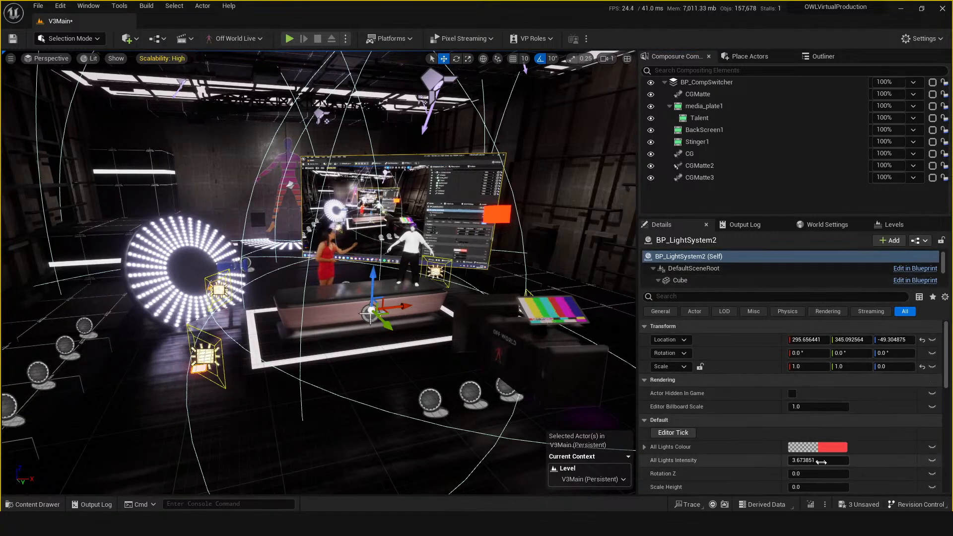
# Step: Set BP_LightSystem2's All Lights Colour to a warm near-white, about R 0.94, G 0.93, B 0.85
pyautogui.click(824, 447)
pyautogui.moveTo(670, 350); pyautogui.dragTo(669, 340)
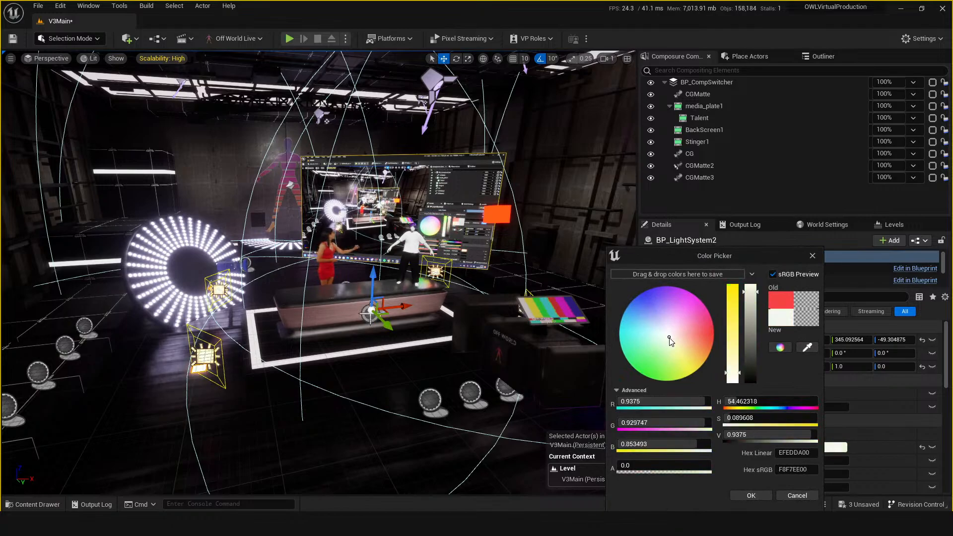
pyautogui.click(752, 495)
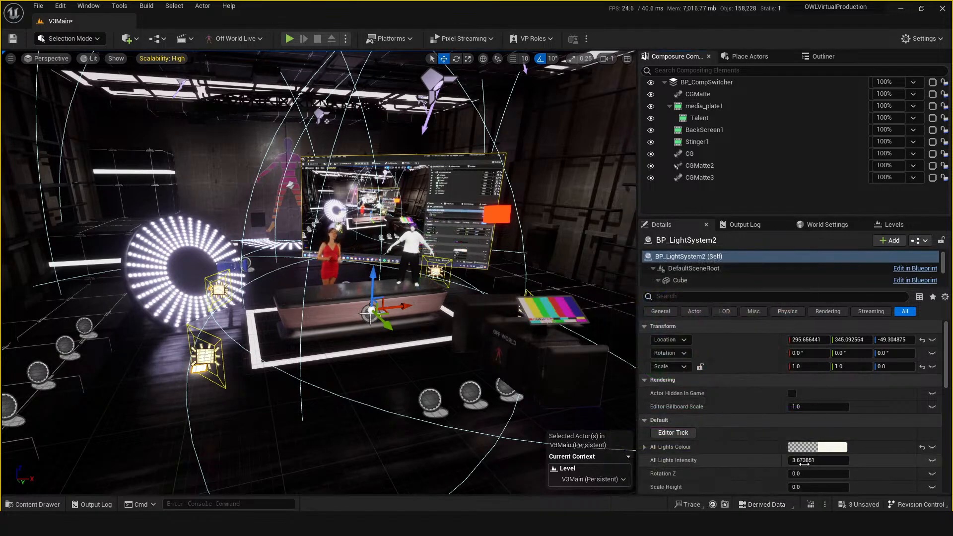
# Step: Set BP_LightSystem2's All Lights Intensity to about 4.96, Rotation Z to -0.12 and Scale Height to 20
pyautogui.moveTo(803, 463); pyautogui.dragTo(834, 487)
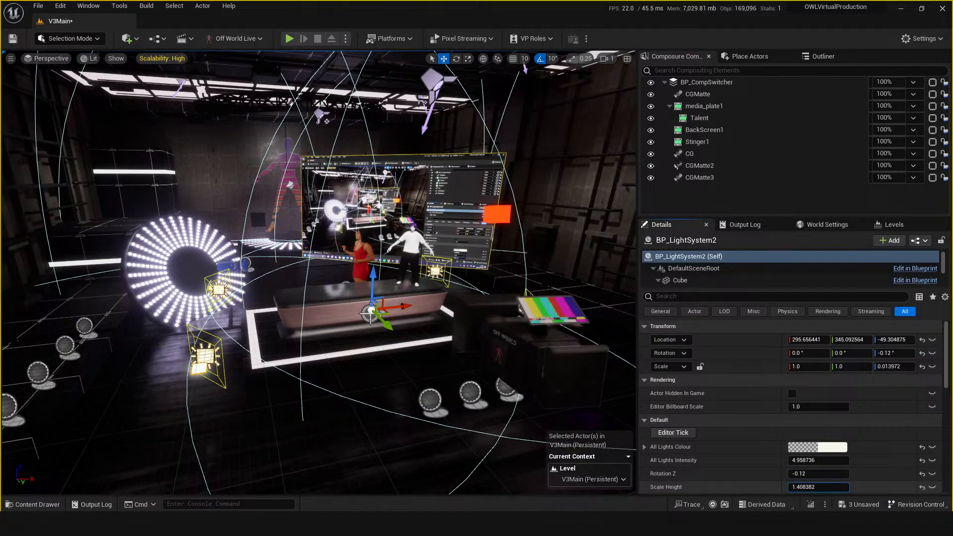
pyautogui.click(804, 487)
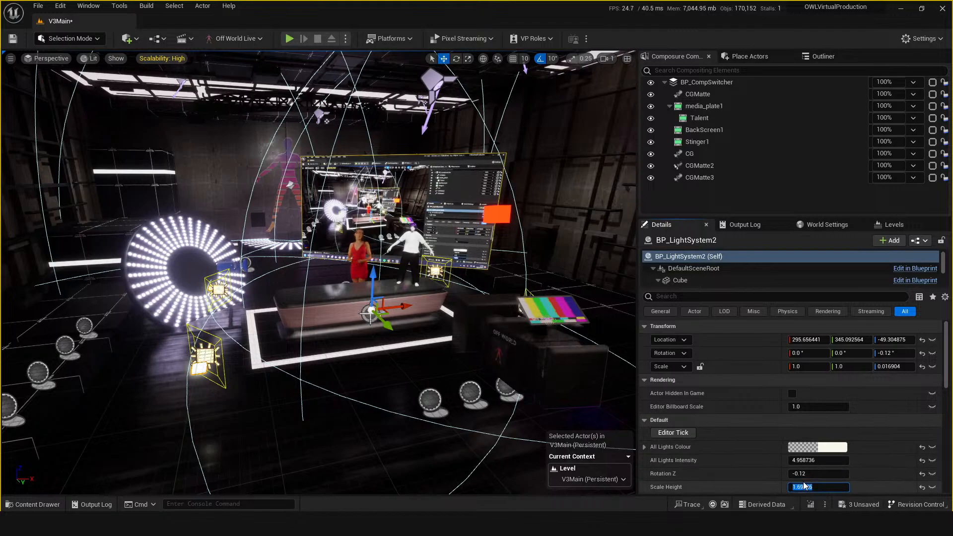
pyautogui.write('20')
pyautogui.press('Return')
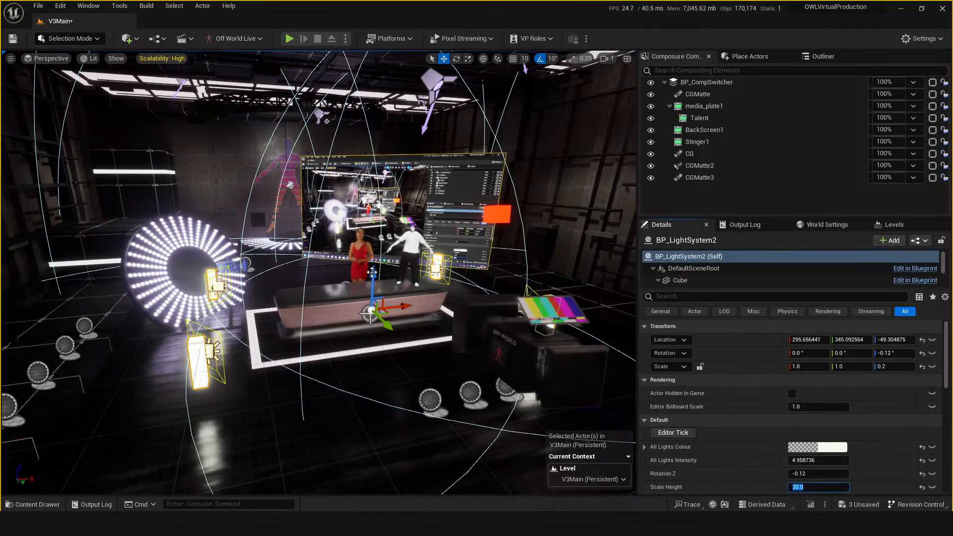
# Step: Raise BP_LightSystem2 to about Z 142 and view the lights around the desk
pyautogui.moveTo(372, 272); pyautogui.dragTo(375, 197)
pyautogui.moveTo(375, 196); pyautogui.dragTo(343, 204, button='right')
pyautogui.press('d')
pyautogui.press('w')
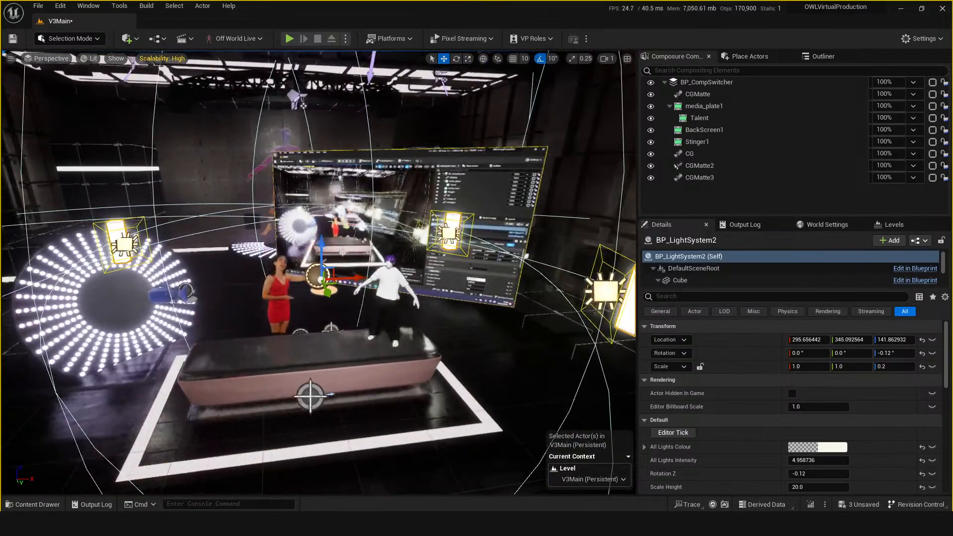
pyautogui.moveTo(422, 360); pyautogui.dragTo(419, 392)
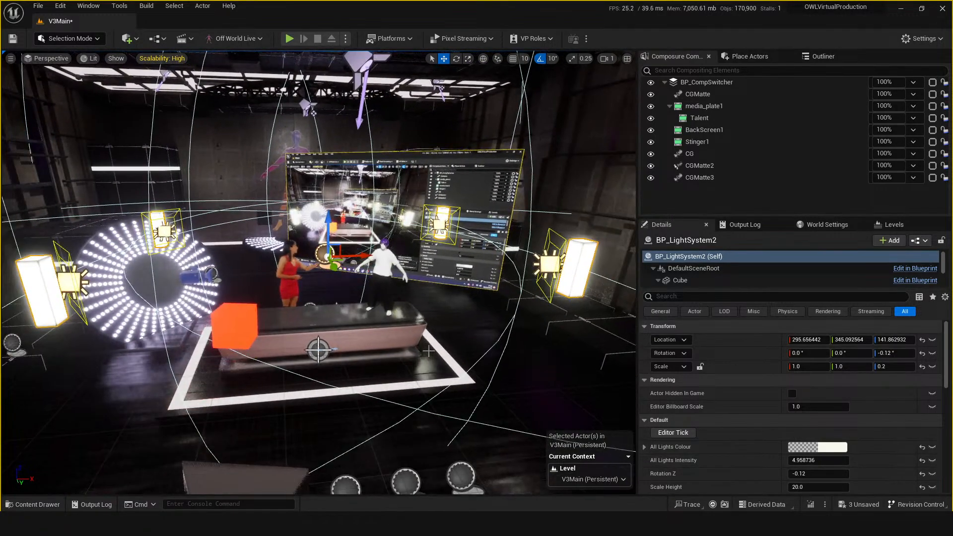
# Step: Delete BP_LightSystem2 from the level and save the level
pyautogui.press('Delete')
pyautogui.hotkey('ctrl', 's')
# Step: Examine the Composure, ComposureAdditionalBps and Blueprints content folders and the rest of the folder tree
pyautogui.hotkey('ctrl', 'space')
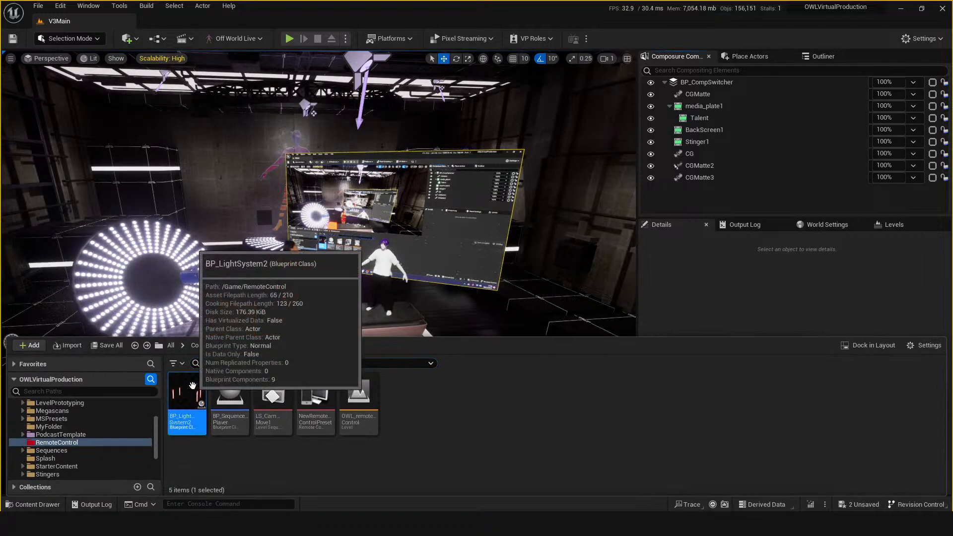
pyautogui.scroll(3, 105, 426)
pyautogui.click(123, 422)
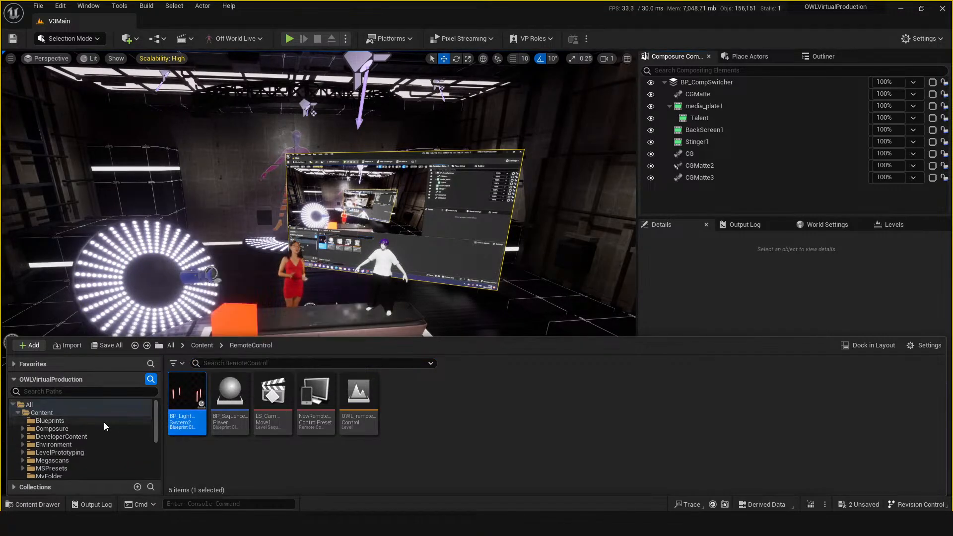
pyautogui.click(33, 429)
pyautogui.click(23, 429)
pyautogui.click(69, 437)
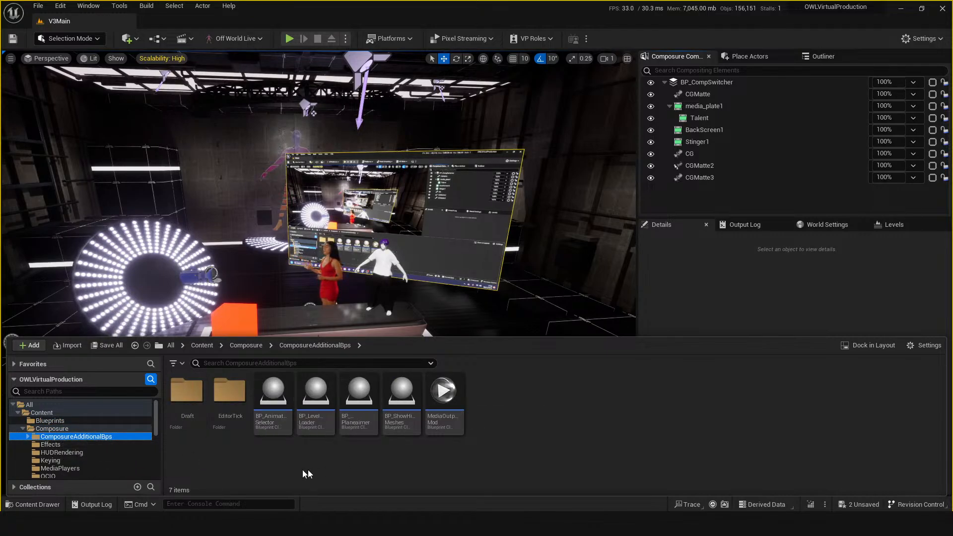
pyautogui.click(50, 421)
pyautogui.scroll(-4, 111, 450)
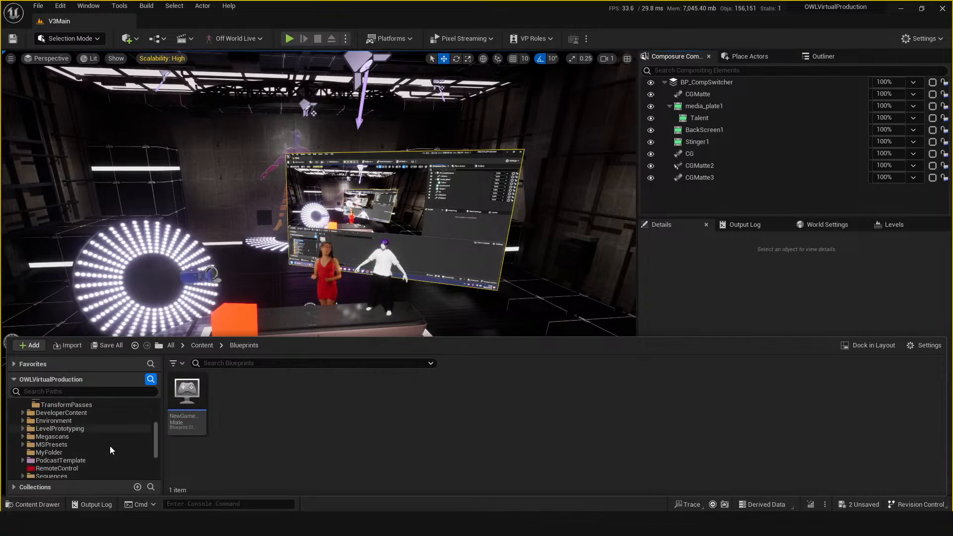
pyautogui.scroll(-2, 91, 455)
# Step: Return to the RemoteControl folder and move the BP_LightSystem2 asset into the Blueprints folder
pyautogui.hotkey('alt', 'Left')
pyautogui.hotkey('alt', 'Left')
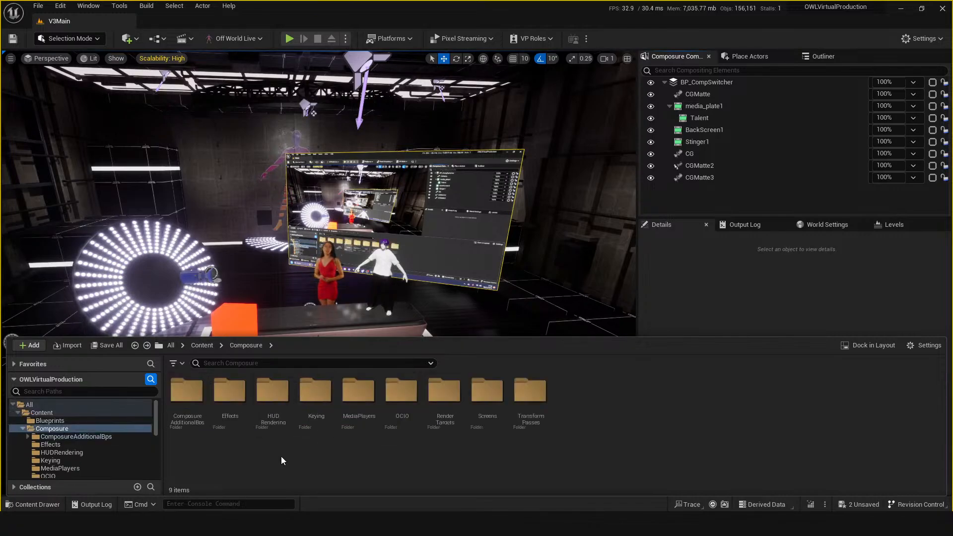
pyautogui.hotkey('alt', 'Left')
pyautogui.hotkey('alt', 'Left')
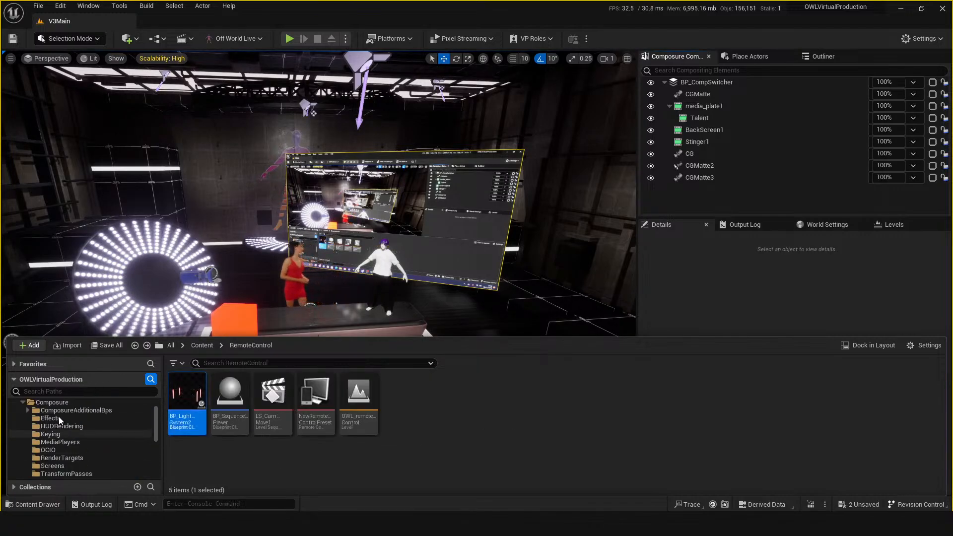
pyautogui.scroll(2, 75, 432)
pyautogui.moveTo(187, 397); pyautogui.dragTo(81, 423)
pyautogui.click(117, 443)
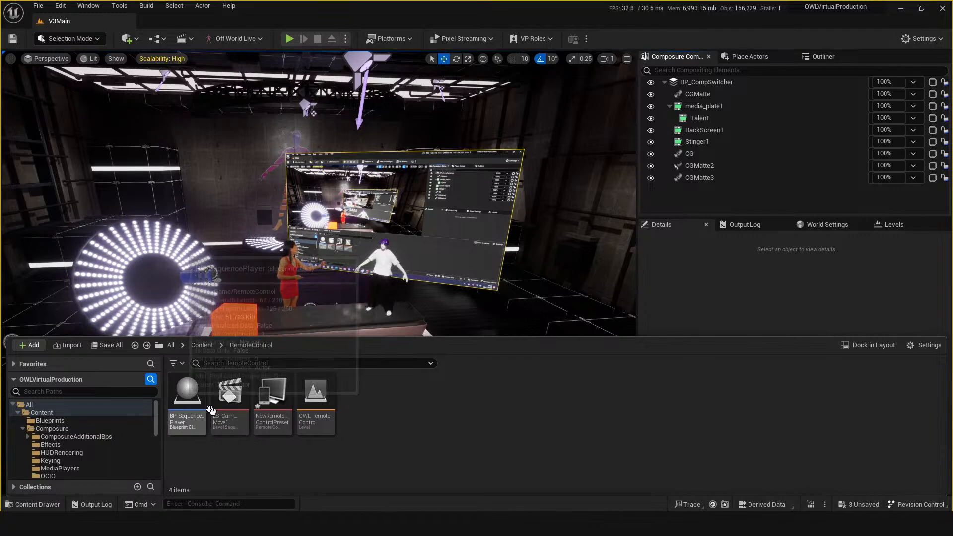
# Step: Open the BP_SequencePlayer blueprint from the RemoteControl folder, examine its Event Graph and Construction Script, and close it
pyautogui.doubleClick(192, 403)
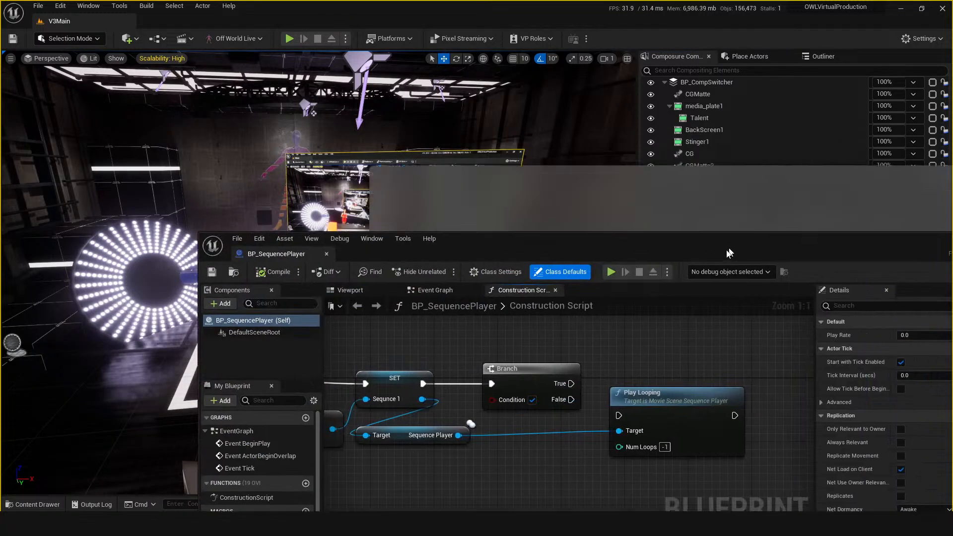
pyautogui.doubleClick(730, 253)
pyautogui.moveTo(328, 198); pyautogui.dragTo(542, 300, button='right')
pyautogui.scroll(-2, 570, 303)
pyautogui.moveTo(367, 362); pyautogui.dragTo(455, 239, button='right')
pyautogui.click(264, 56)
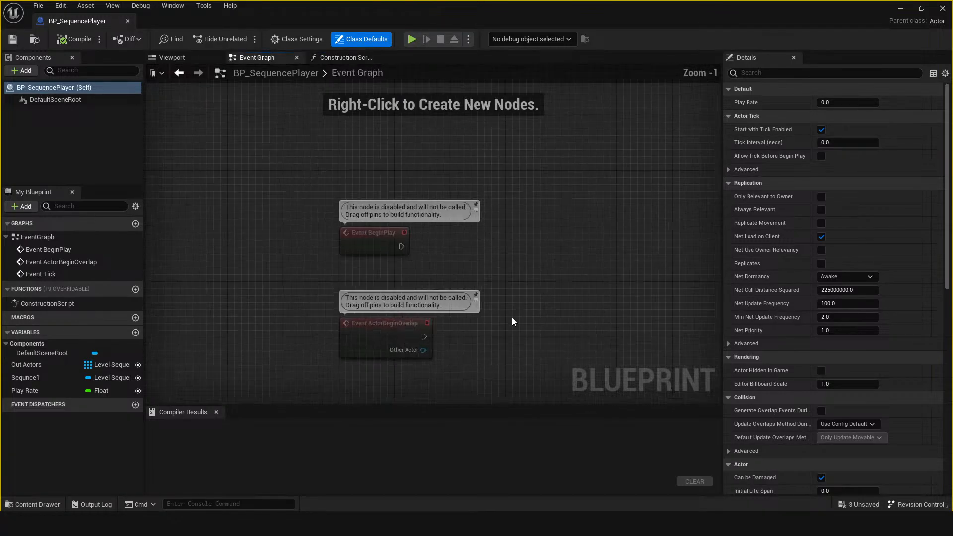
pyautogui.click(348, 58)
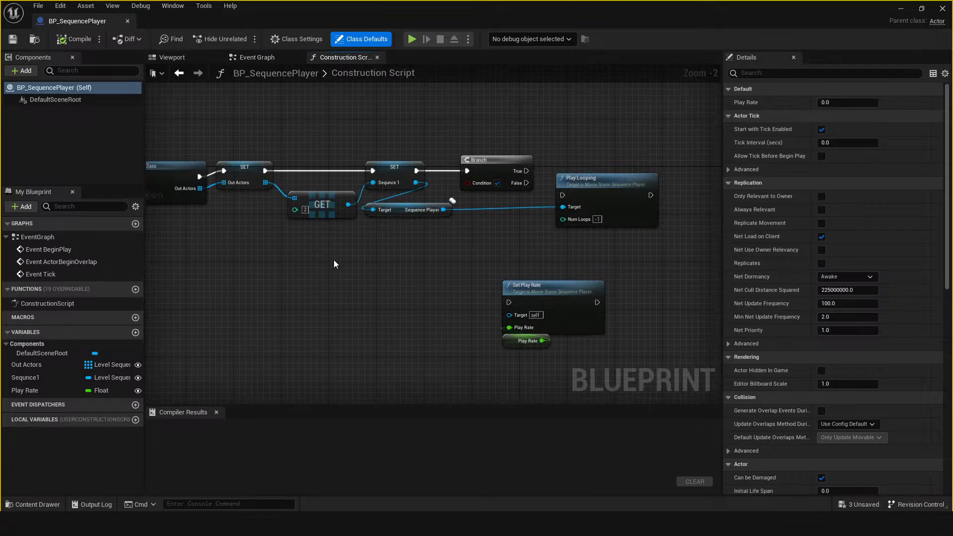
pyautogui.moveTo(334, 260); pyautogui.dragTo(505, 267, button='right')
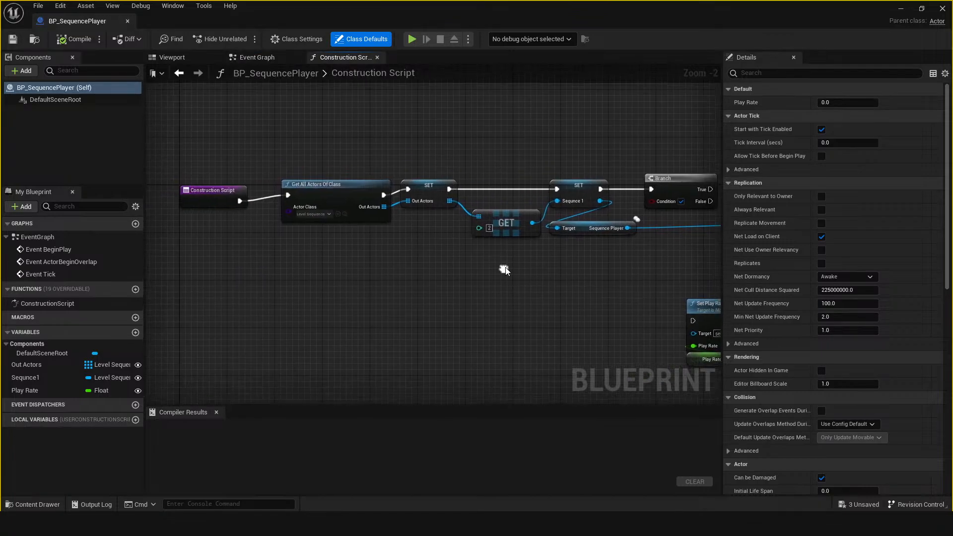
pyautogui.click(129, 20)
# Step: Force delete the BP_SequencePlayer asset from the RemoteControl folder despite its references
pyautogui.click(191, 400)
pyautogui.press('Delete')
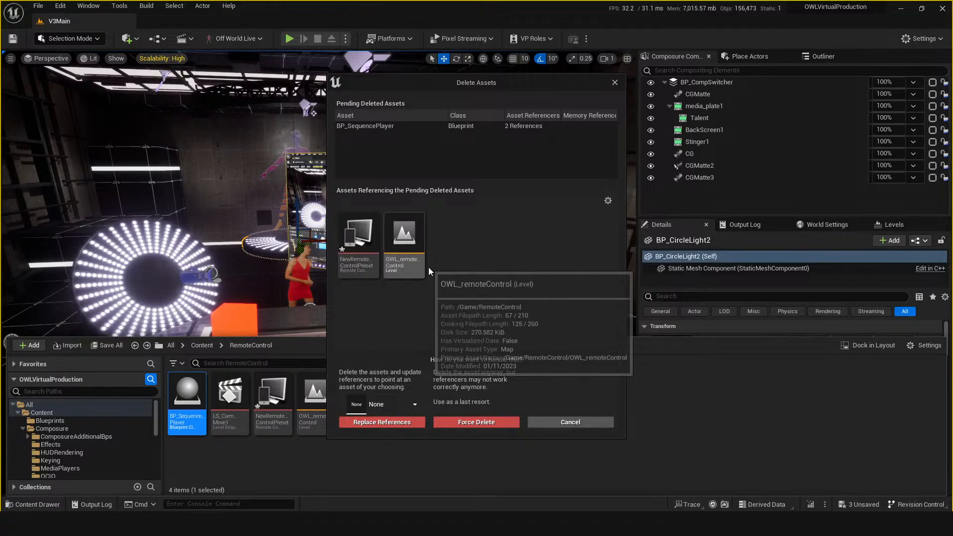
pyautogui.moveTo(429, 271)
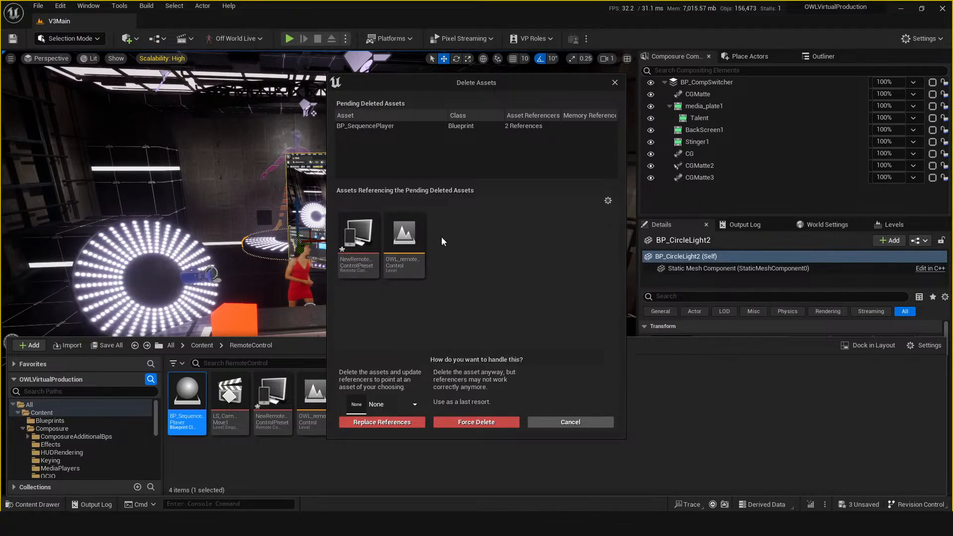
pyautogui.click(449, 422)
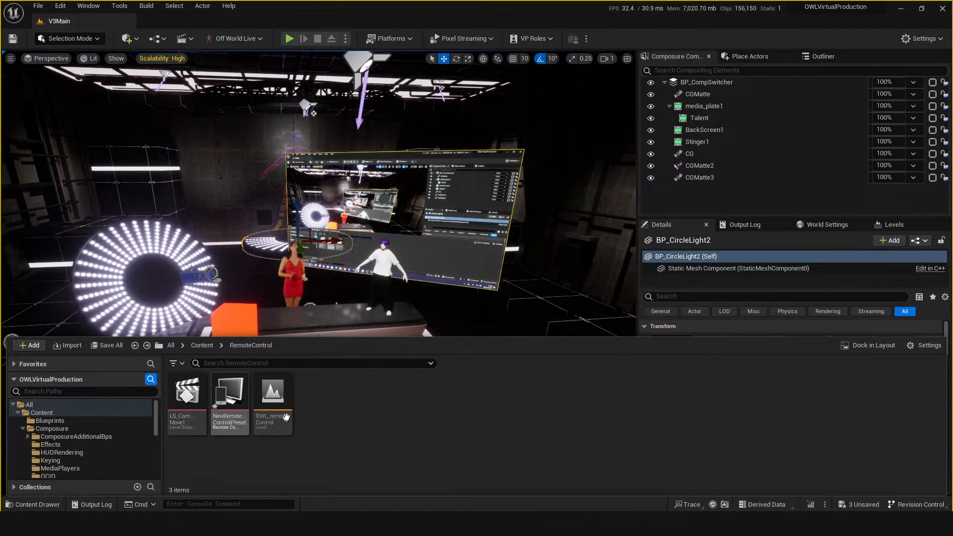
# Step: Cancel opening the OWL_remoteControl level and undo the recent level edits back through the All Lights Colour change
pyautogui.doubleClick(275, 401)
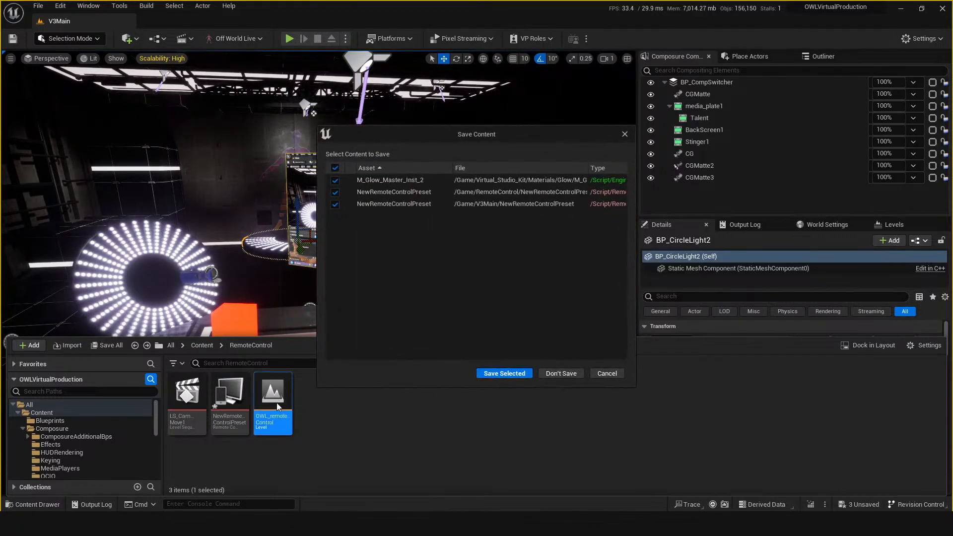
pyautogui.click(605, 375)
pyautogui.hotkey('ctrl', 'z')
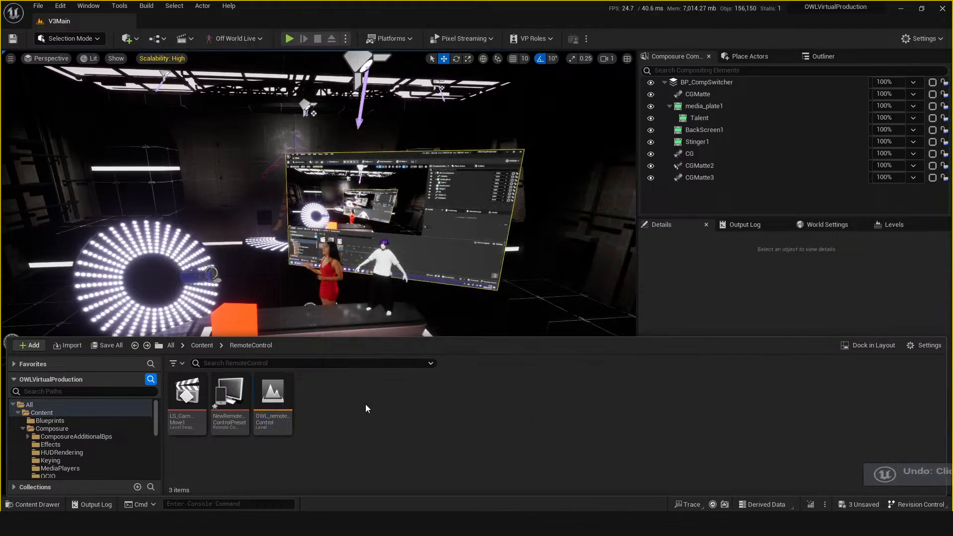
pyautogui.hotkey('ctrl', 'z')
pyautogui.hotkey('ctrl', 'z')
pyautogui.hotkey('ctrl', 'z')
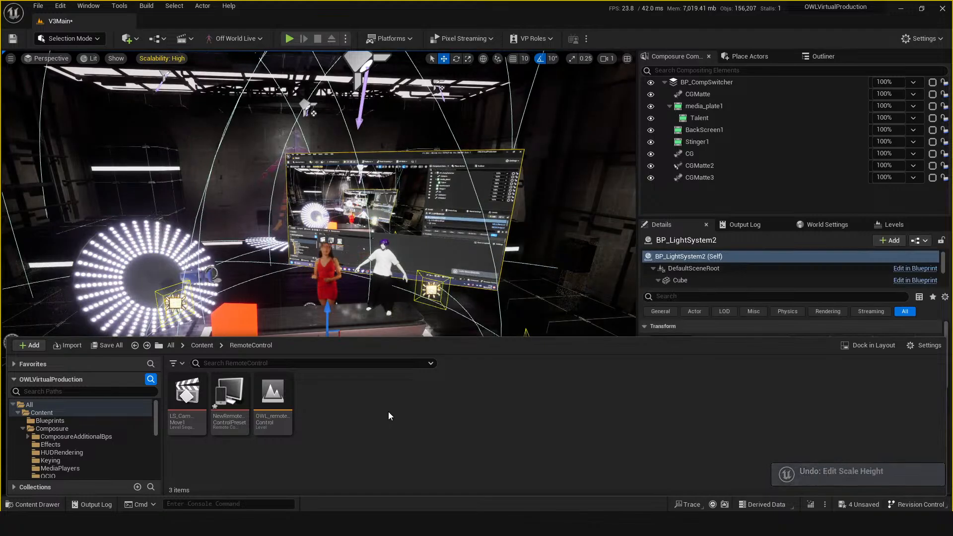
pyautogui.hotkey('ctrl', 'z')
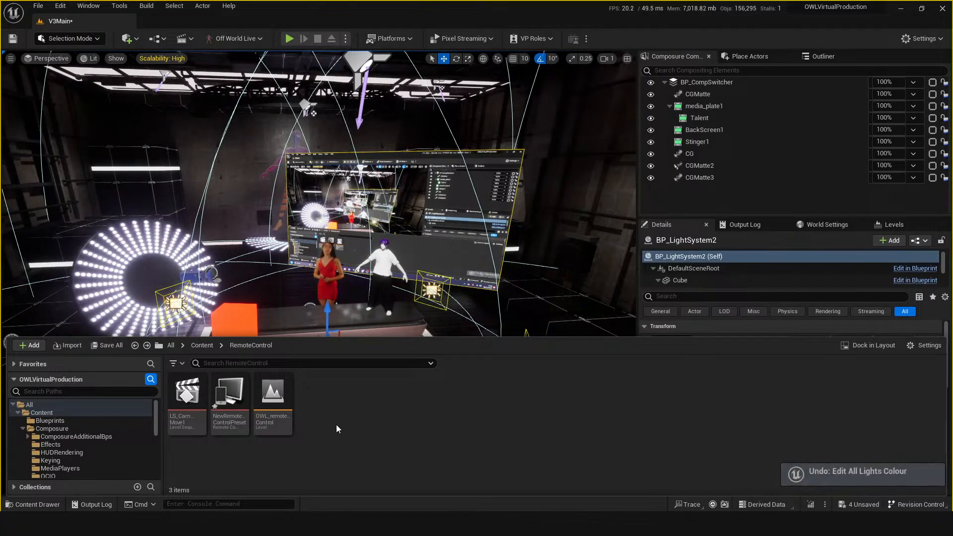
# Step: Try to open the OWL_remoteControl level after saving the selected content, and submit the crash report with an editor restart
pyautogui.doubleClick(273, 407)
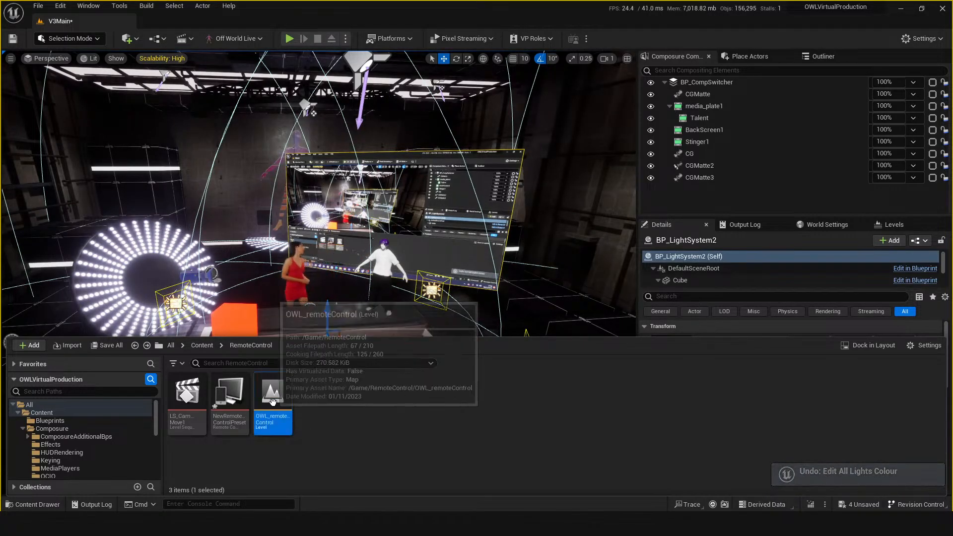
pyautogui.click(521, 373)
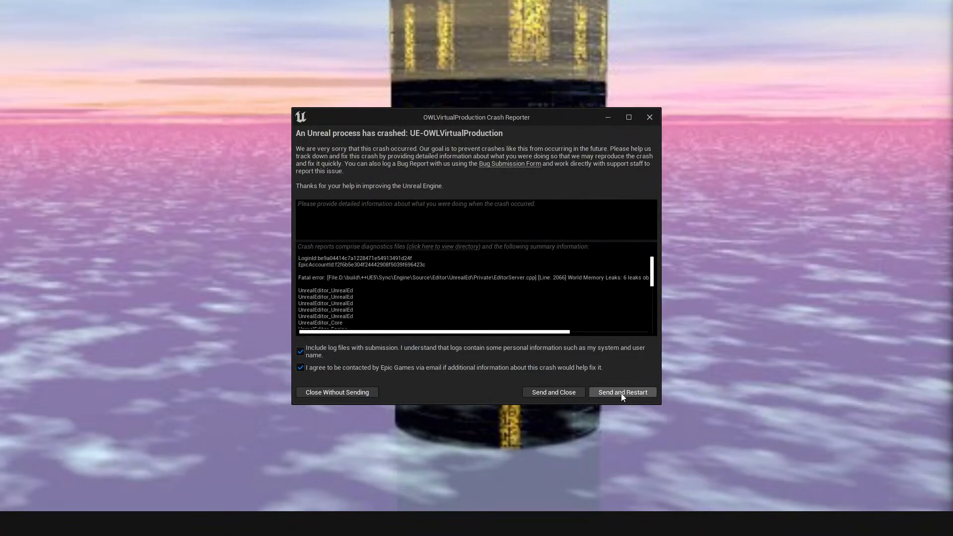
pyautogui.click(621, 393)
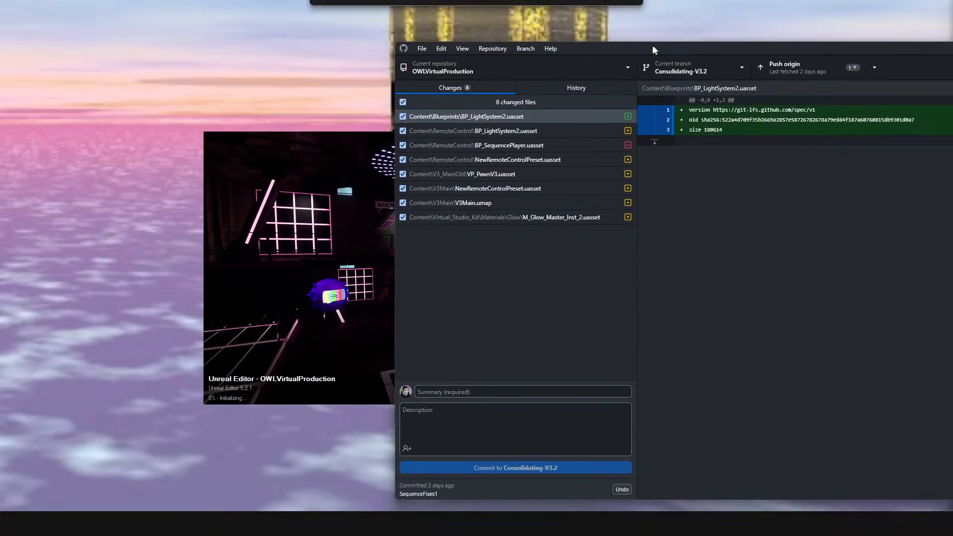
# Step: Switch to GitHub Desktop, discard the changes to BP_SequencePlayer.uasset in Content\RemoteControl, and move the window out of the way
pyautogui.click(529, 142)
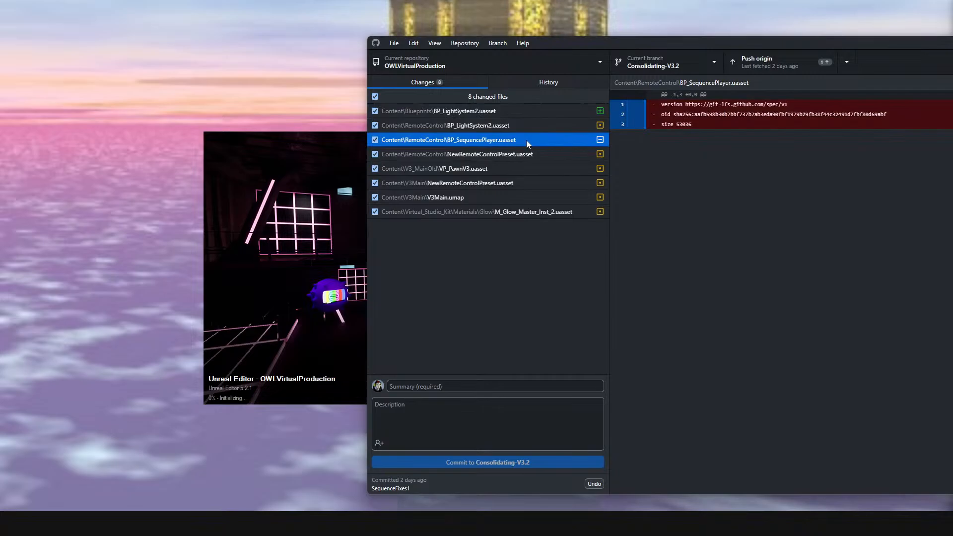
pyautogui.rightClick(526, 140)
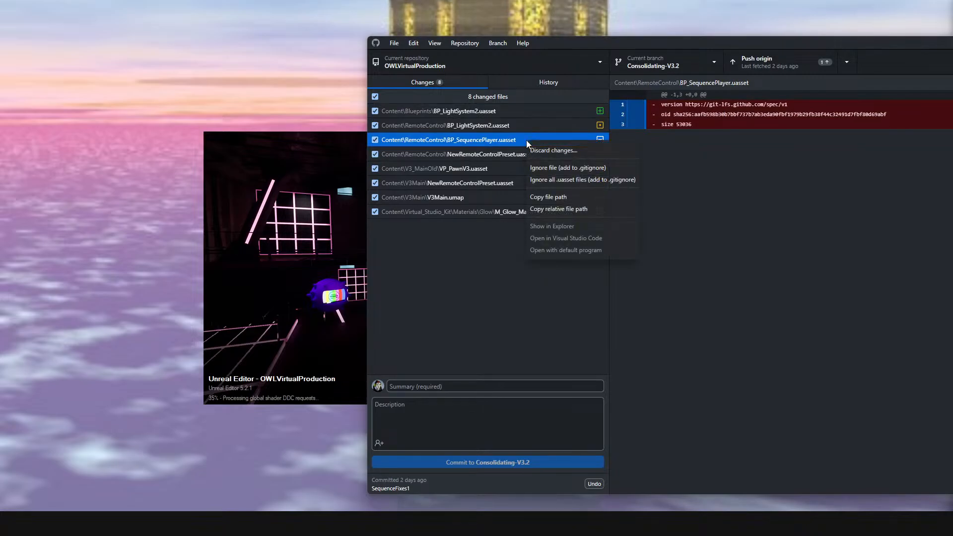
pyautogui.click(550, 153)
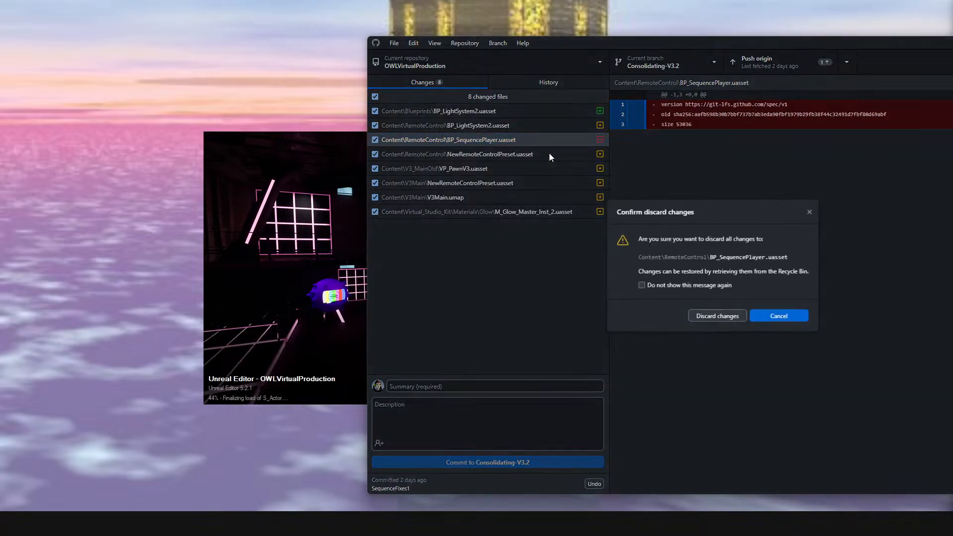
pyautogui.click(720, 316)
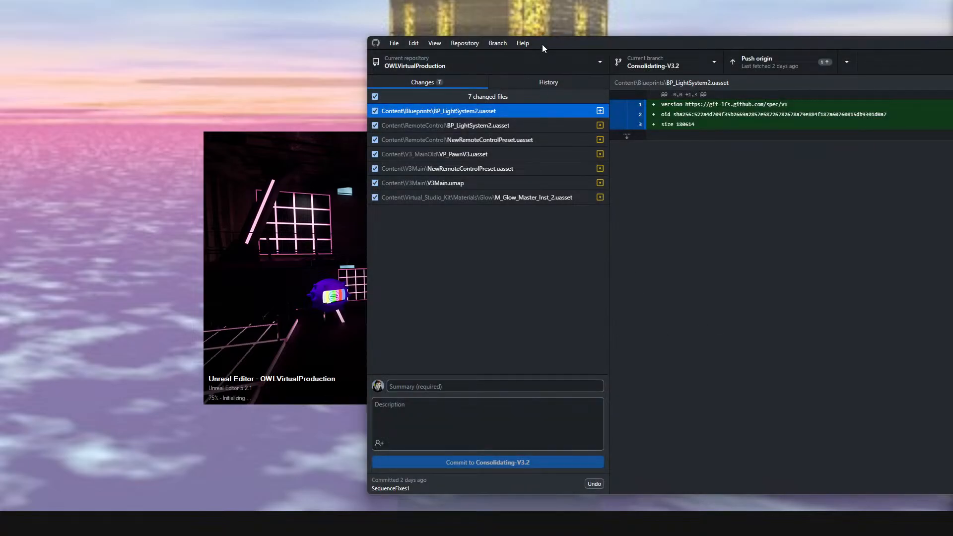
pyautogui.moveTo(542, 43); pyautogui.dragTo(952, 45)
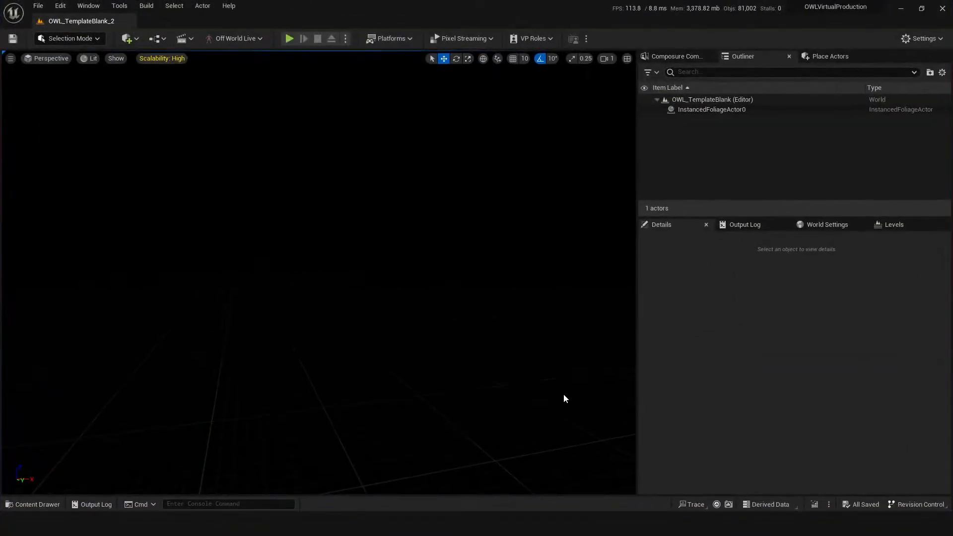
# Step: Back in Unreal Editor, open the OWL_remoteControl level from the RemoteControl folder and view the studio set
pyautogui.hotkey('ctrl', 'space')
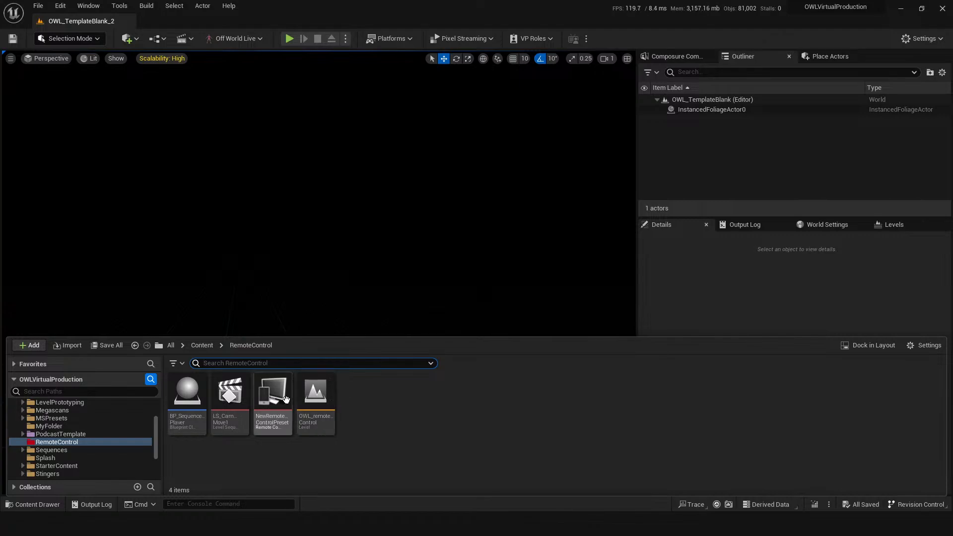
pyautogui.doubleClick(315, 393)
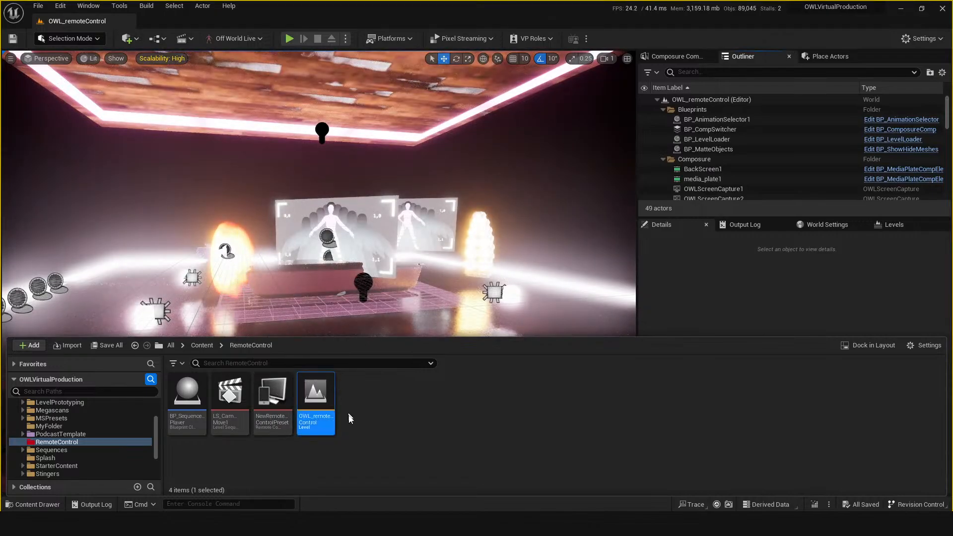
pyautogui.moveTo(569, 307)
pyautogui.mouseDown()
pyautogui.moveTo(583, 332)
pyautogui.moveTo(569, 308)
pyautogui.mouseUp()
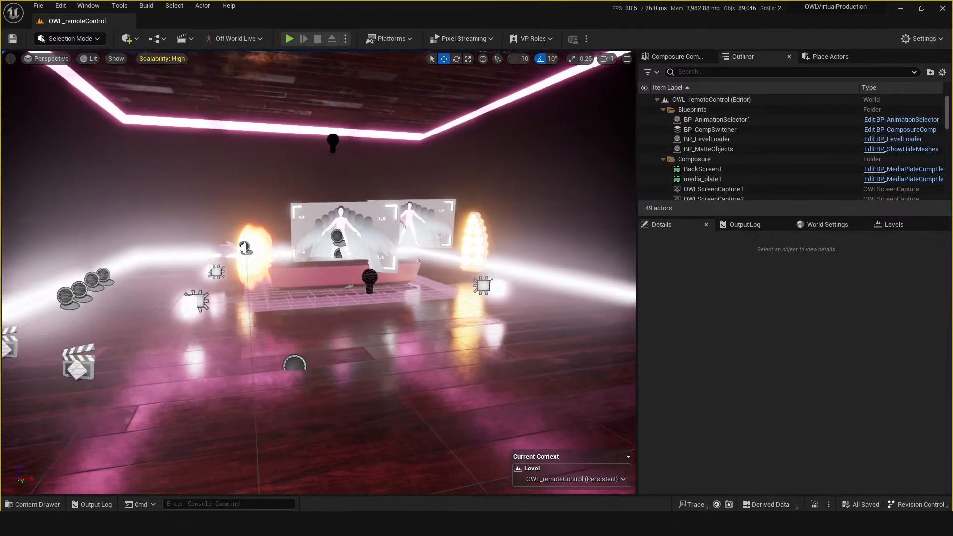
pyautogui.moveTo(366, 276)
pyautogui.mouseDown(button='right')
pyautogui.moveTo(358, 271)
pyautogui.moveTo(366, 276)
pyautogui.mouseUp(button='right')
pyautogui.moveTo(385, 334); pyautogui.dragTo(391, 336, button='right')
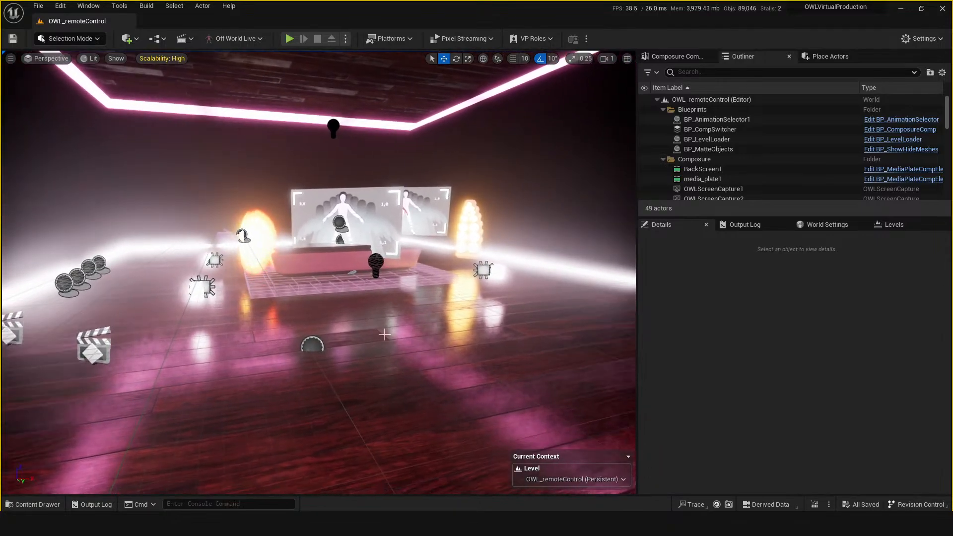
# Step: Search the level's actors for "post" and add a Post Process Volume on the floor beside the desk
pyautogui.click(698, 72)
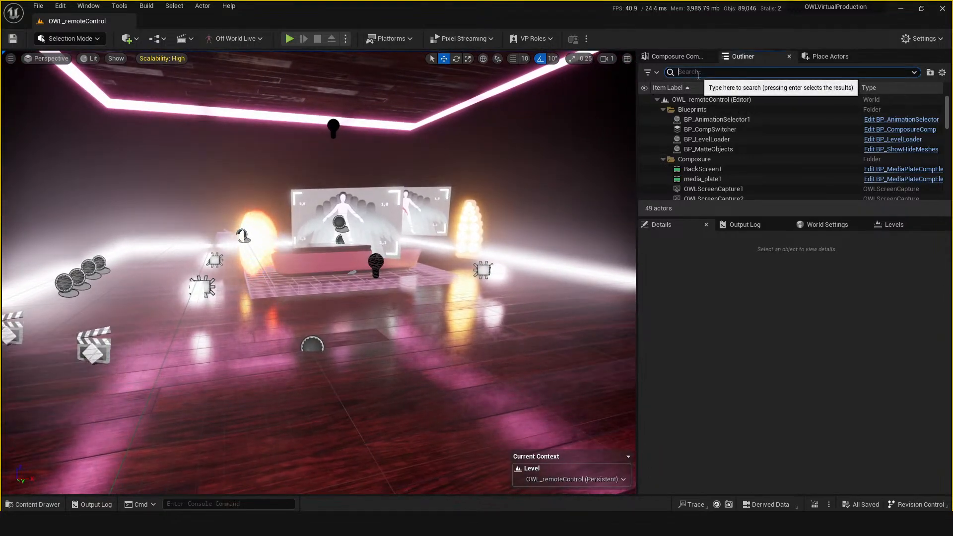
pyautogui.write('st')
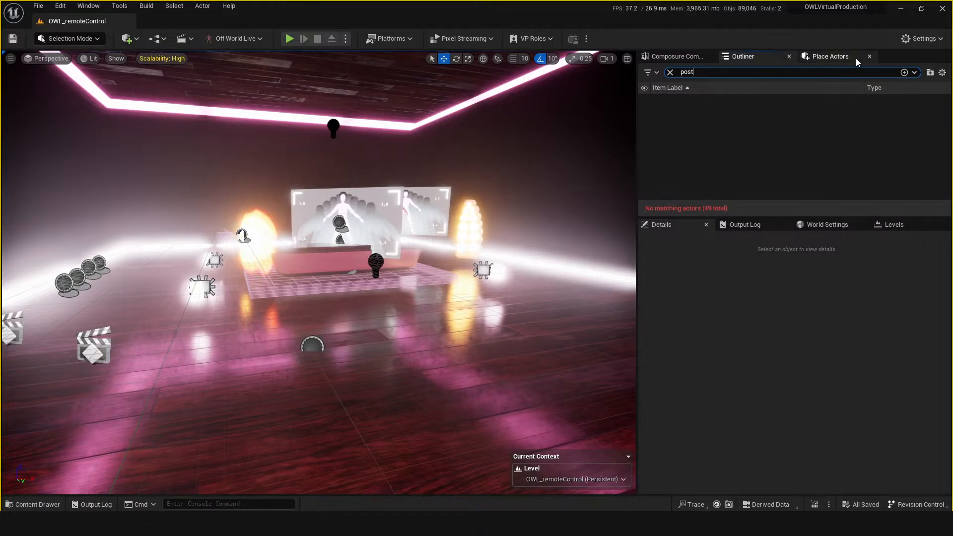
pyautogui.click(829, 58)
pyautogui.click(814, 72)
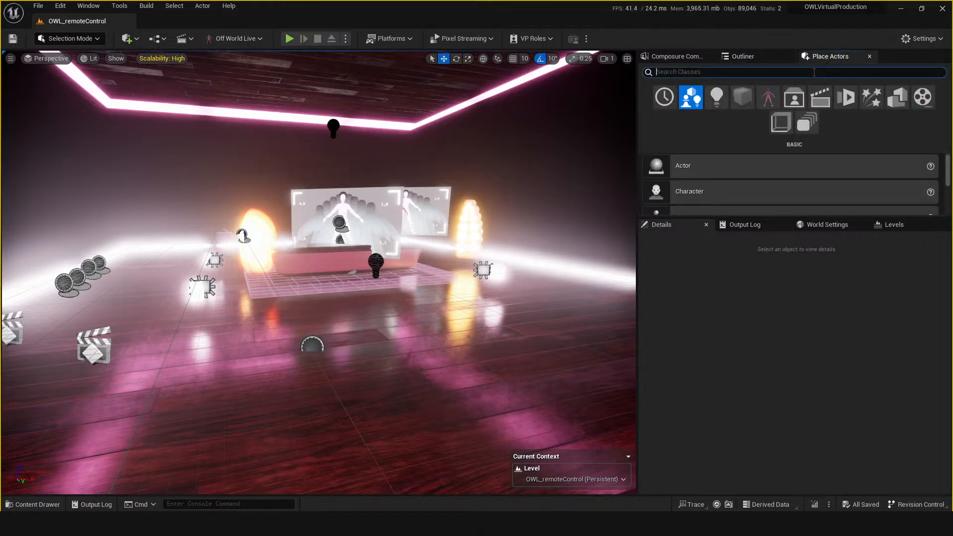
pyautogui.write('post')
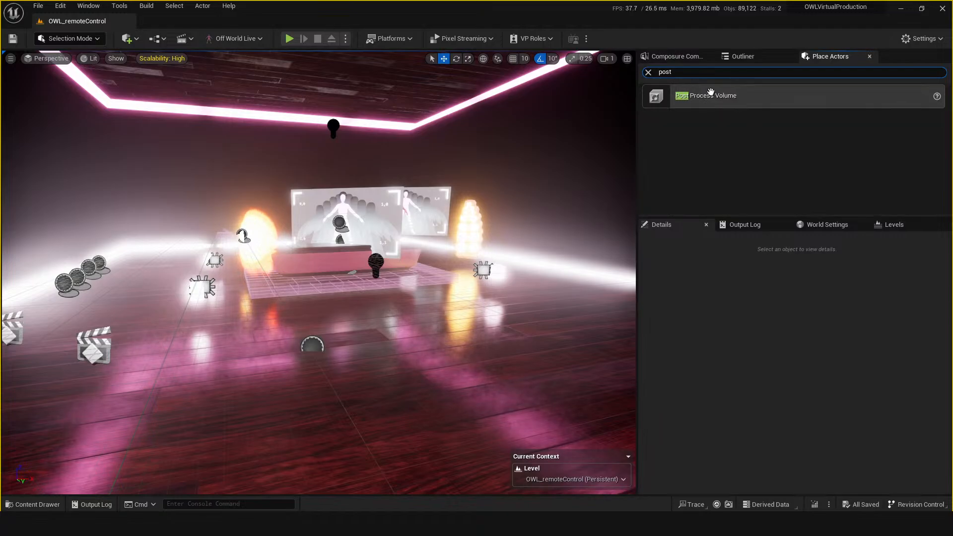
pyautogui.moveTo(715, 96); pyautogui.dragTo(539, 280)
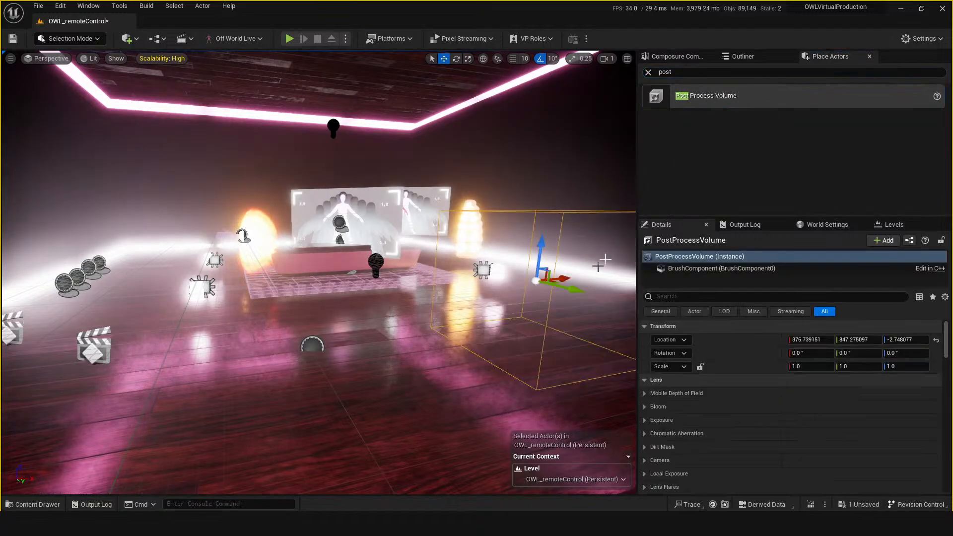
# Step: Override the volume's exposure with Metering Mode set to Manual and Exposure Compensation lowered to about -5.4
pyautogui.click(692, 300)
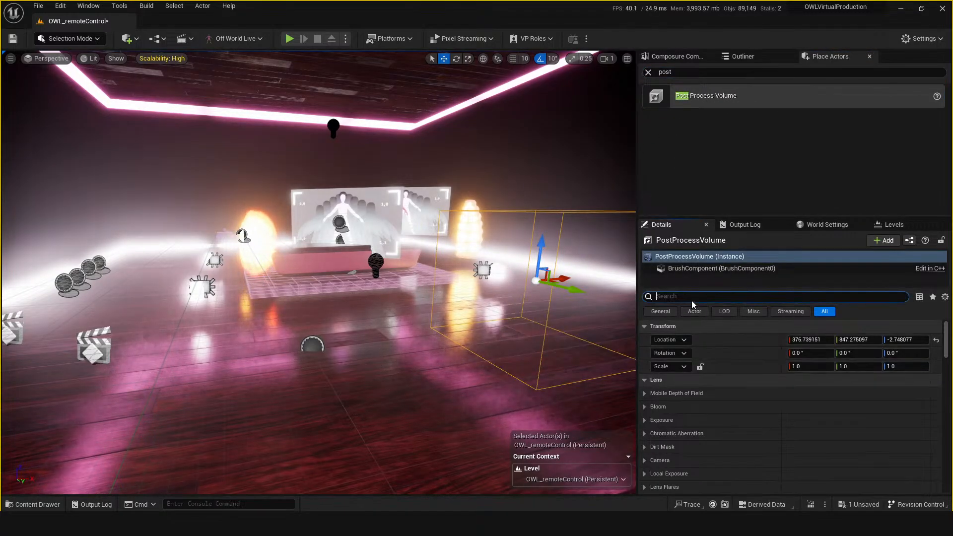
pyautogui.write('expo')
pyautogui.click(662, 354)
pyautogui.click(662, 366)
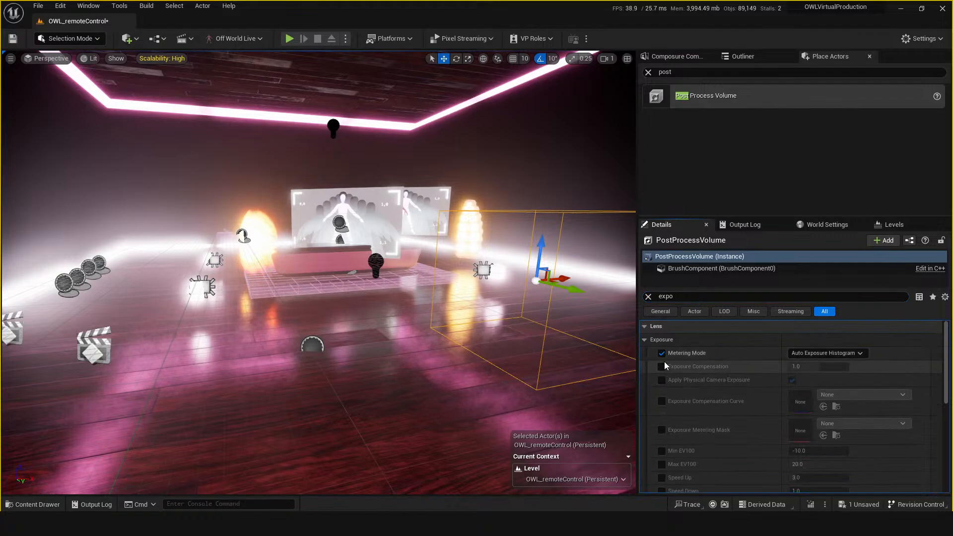
pyautogui.click(827, 353)
pyautogui.click(814, 384)
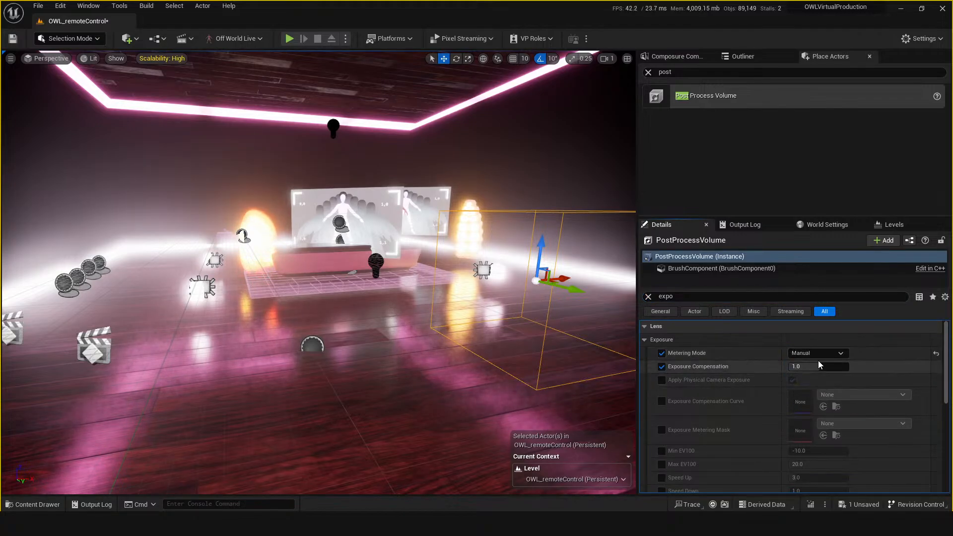
pyautogui.moveTo(814, 366); pyautogui.dragTo(834, 365)
# Step: Filter the volume's properties by "inf" and enable Infinite Extent (Unbound)
pyautogui.moveTo(680, 297); pyautogui.dragTo(605, 288)
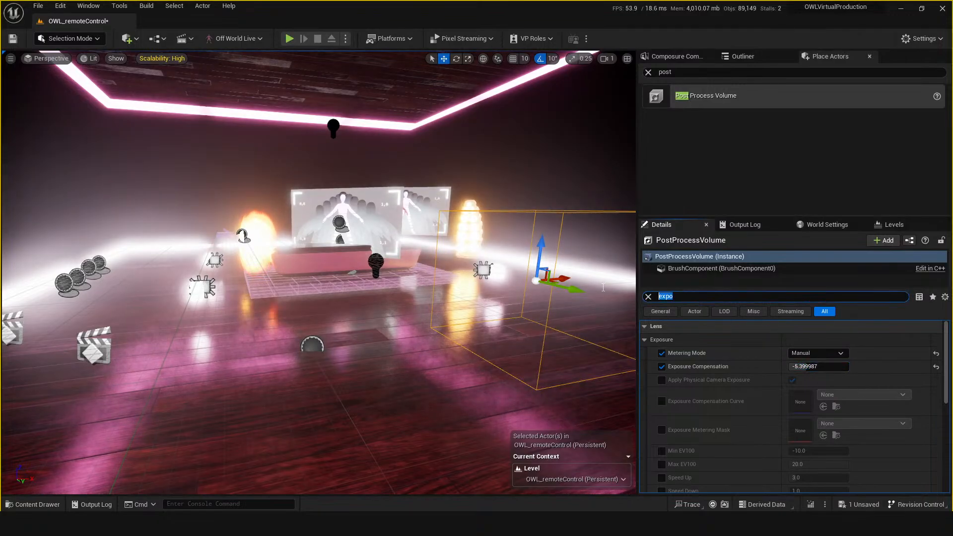
pyautogui.write('inf')
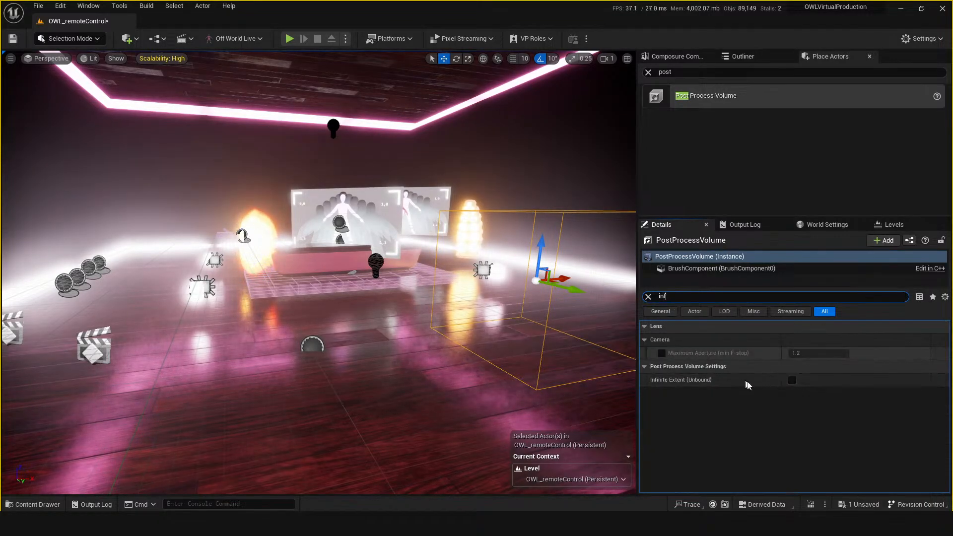
pyautogui.click(792, 381)
# Step: Filter the Post Process Volume's properties by "expo", raise Exposure Compensation to 13.08, and save the level
pyautogui.click(648, 297)
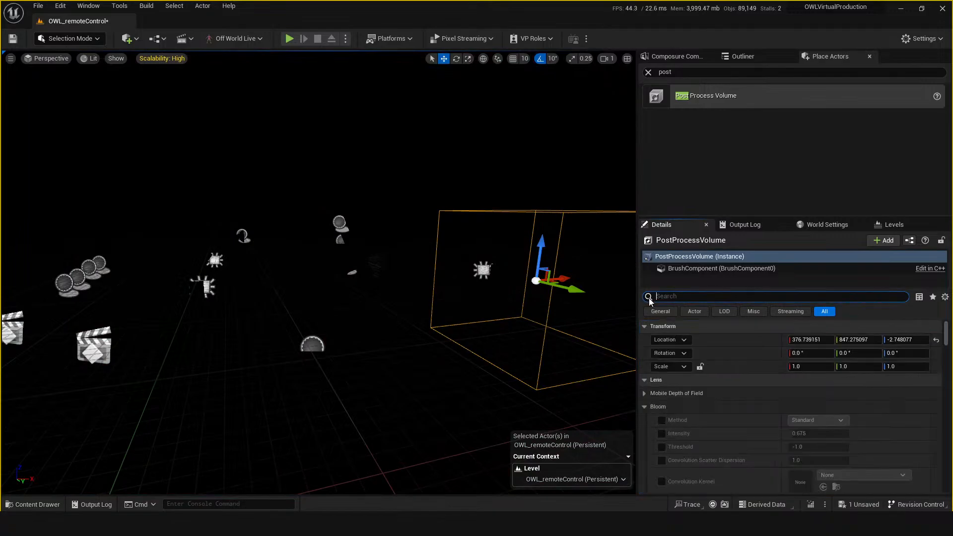
pyautogui.write('expo')
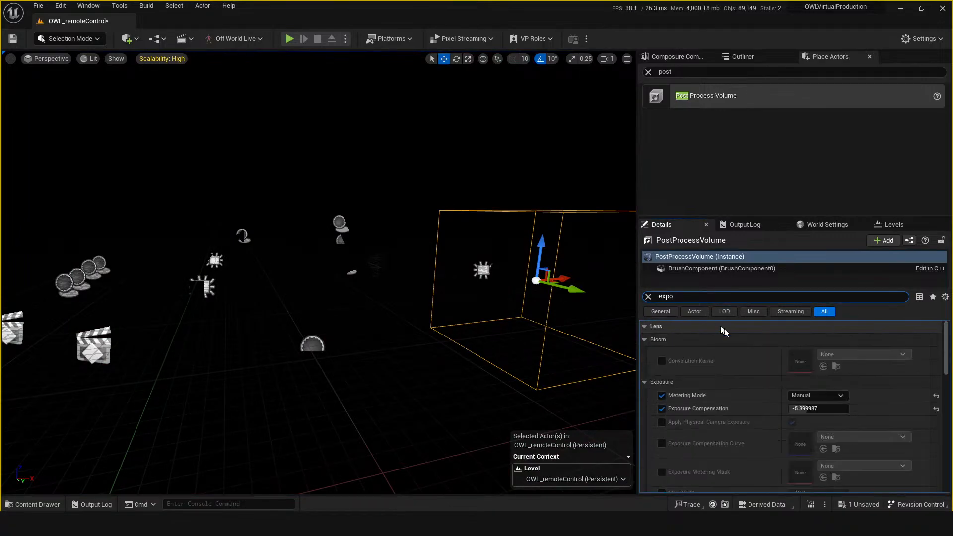
pyautogui.moveTo(810, 367); pyautogui.dragTo(845, 367)
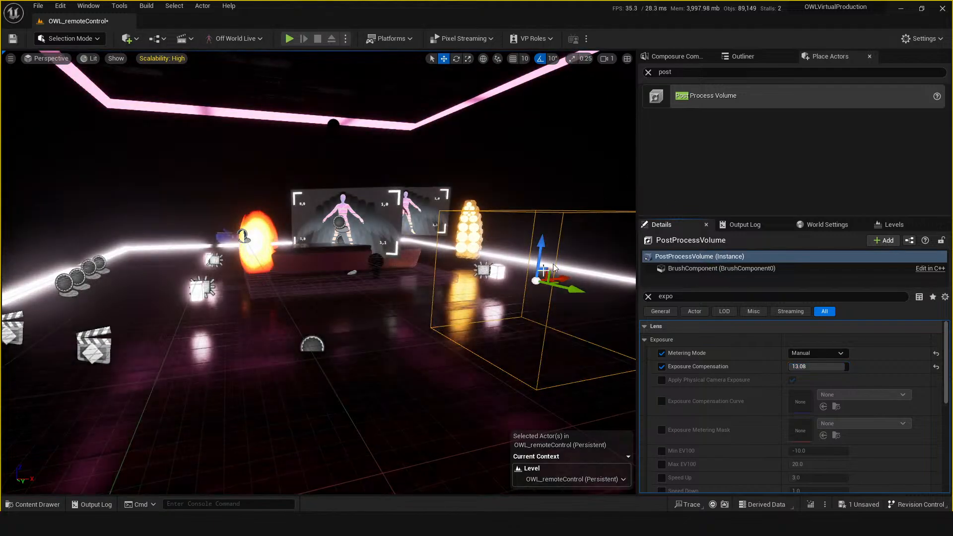
pyautogui.moveTo(329, 328); pyautogui.dragTo(358, 347, button='right')
pyautogui.hotkey('ctrl', 's')
# Step: Open the NewRemoteControlPreset from the RemoteControl folder and place its web app's browser window beside the level viewport
pyautogui.hotkey('ctrl', 'space')
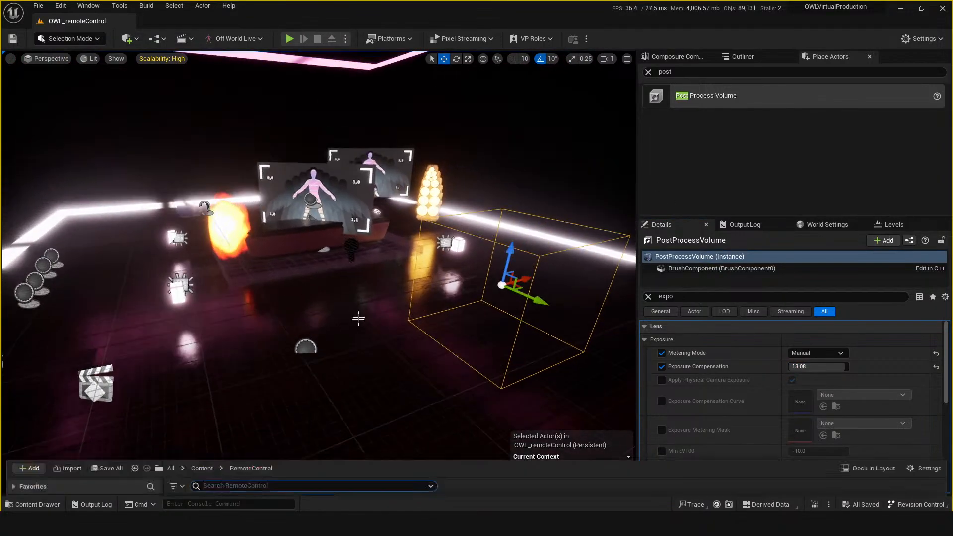
pyautogui.doubleClick(274, 404)
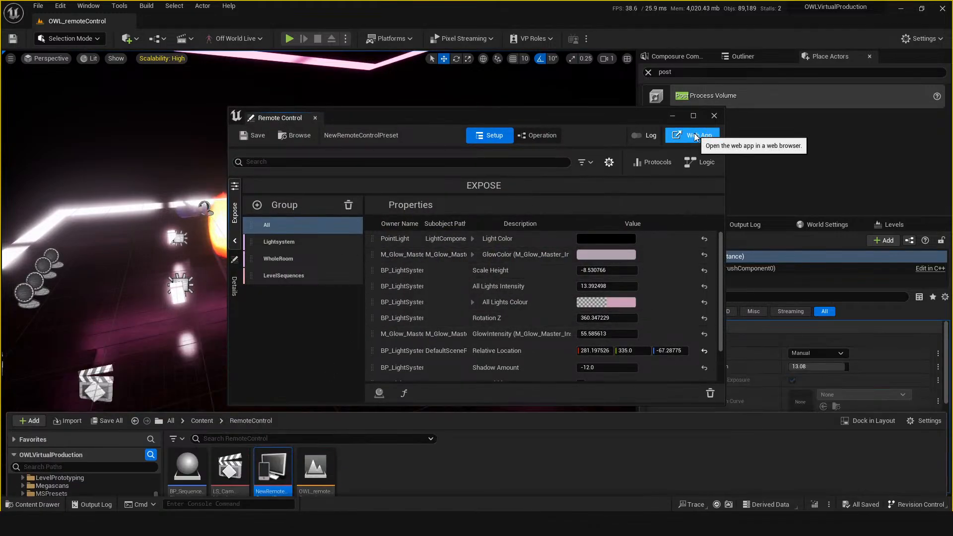
pyautogui.click(673, 115)
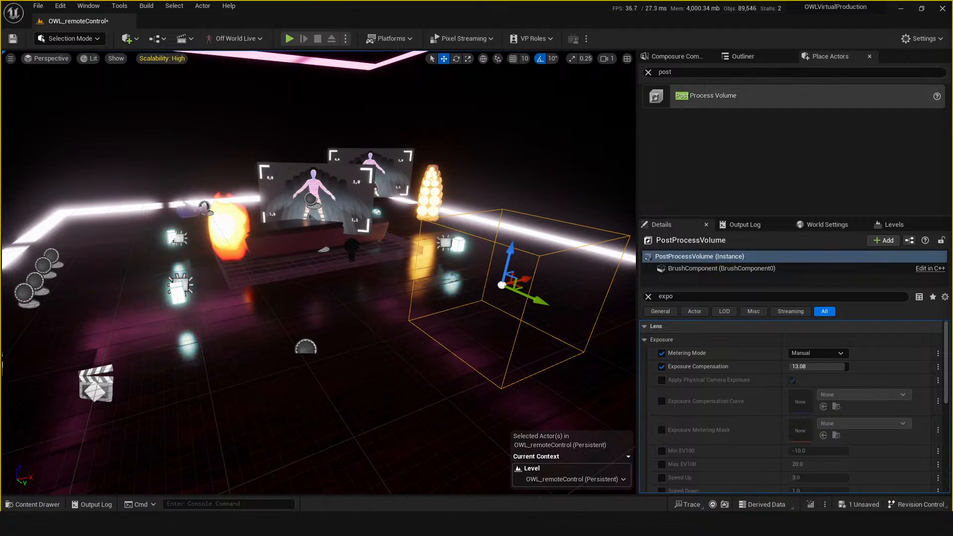
pyautogui.click(537, 310)
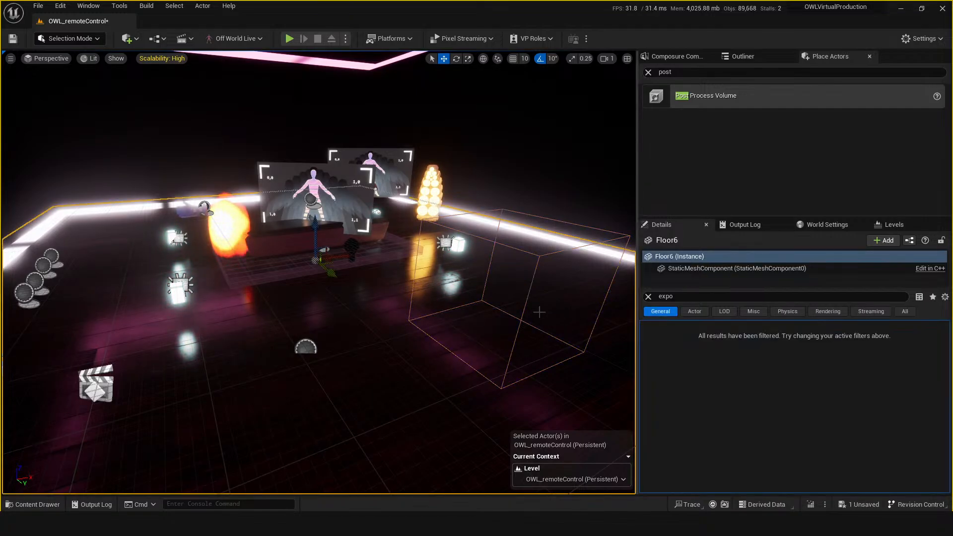
pyautogui.hotkey('ctrl', 'space')
pyautogui.doubleClick(268, 382)
pyautogui.moveTo(952, 20); pyautogui.dragTo(851, 27)
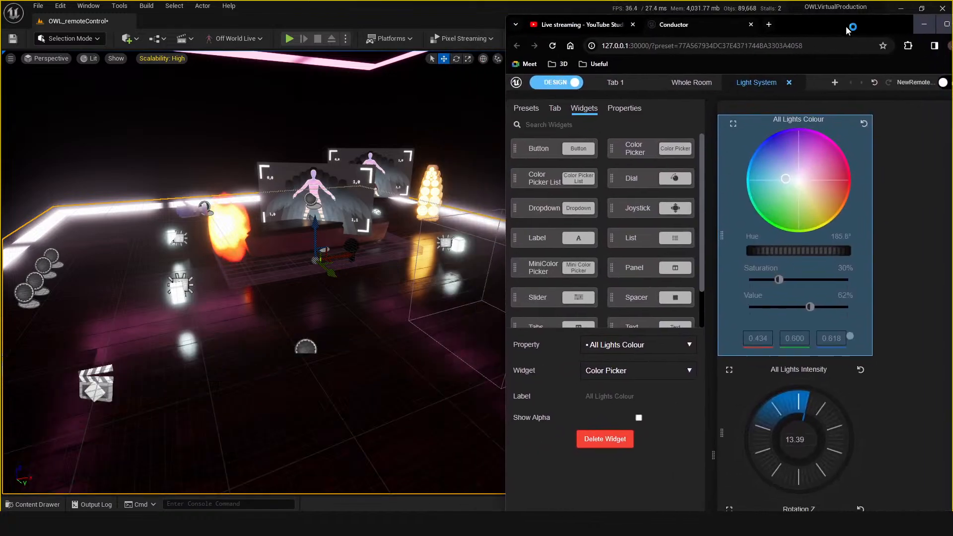
# Step: Adjust the Light System dials to All Lights Intensity 8.06, Rotation Z 370.20 and Scale Height about 65.28
pyautogui.scroll(-4, 828, 336)
pyautogui.moveTo(808, 218)
pyautogui.mouseDown()
pyautogui.moveTo(777, 230)
pyautogui.moveTo(803, 205)
pyautogui.moveTo(808, 214)
pyautogui.mouseUp()
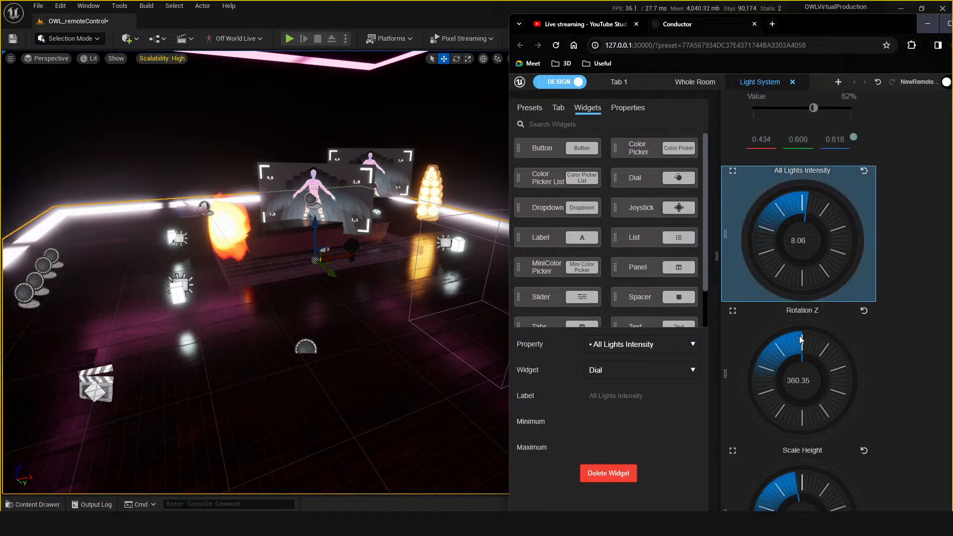
pyautogui.moveTo(801, 340)
pyautogui.mouseDown()
pyautogui.moveTo(773, 355)
pyautogui.moveTo(809, 341)
pyautogui.mouseUp()
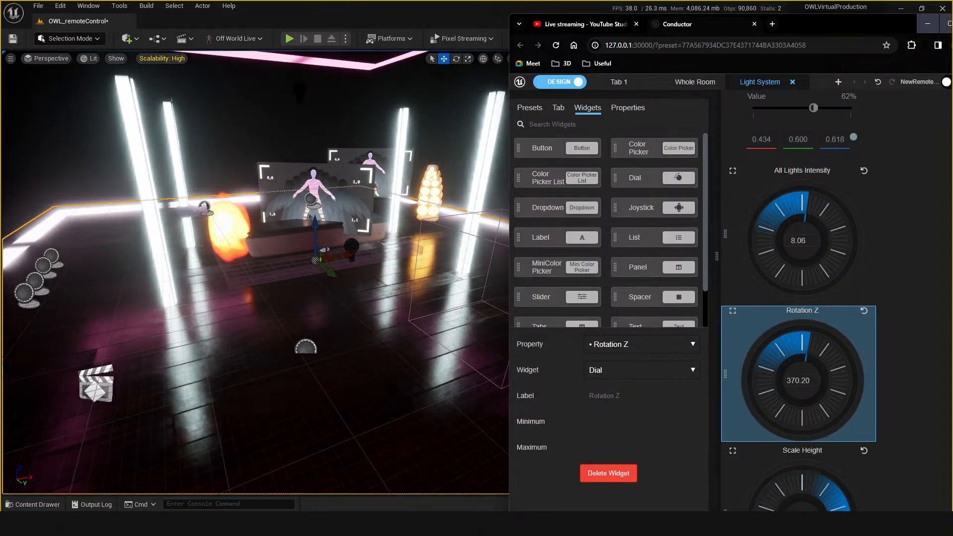
pyautogui.moveTo(780, 492); pyautogui.dragTo(839, 505)
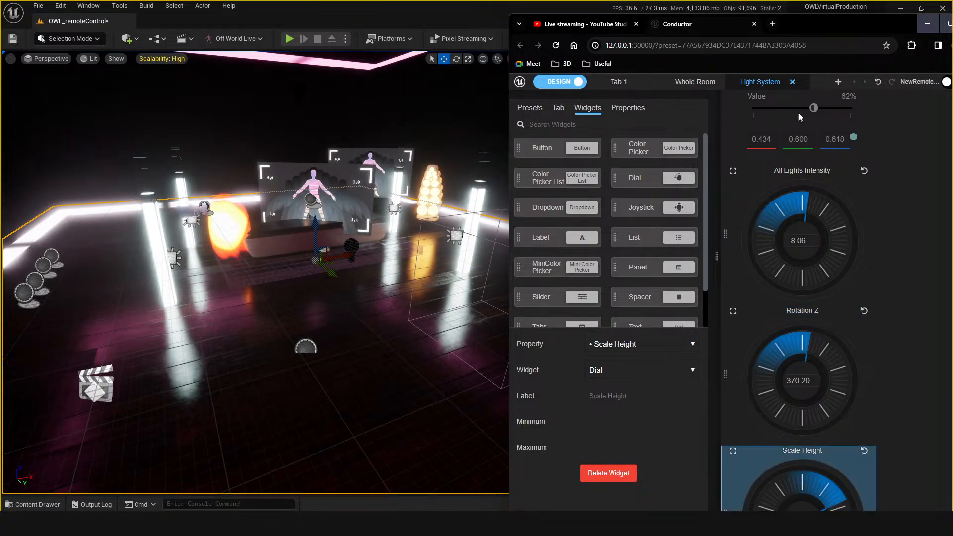
# Step: Back in Unreal Editor, select the BP_LightSystem2 light pillars and review their unfiltered colour, intensity, rotation and scale height properties
pyautogui.click(928, 24)
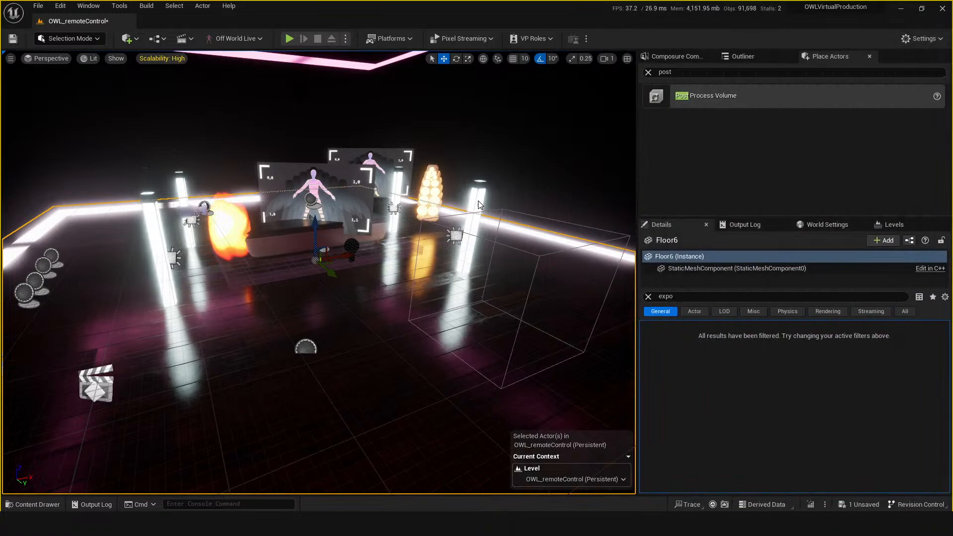
pyautogui.click(461, 191)
pyautogui.click(455, 236)
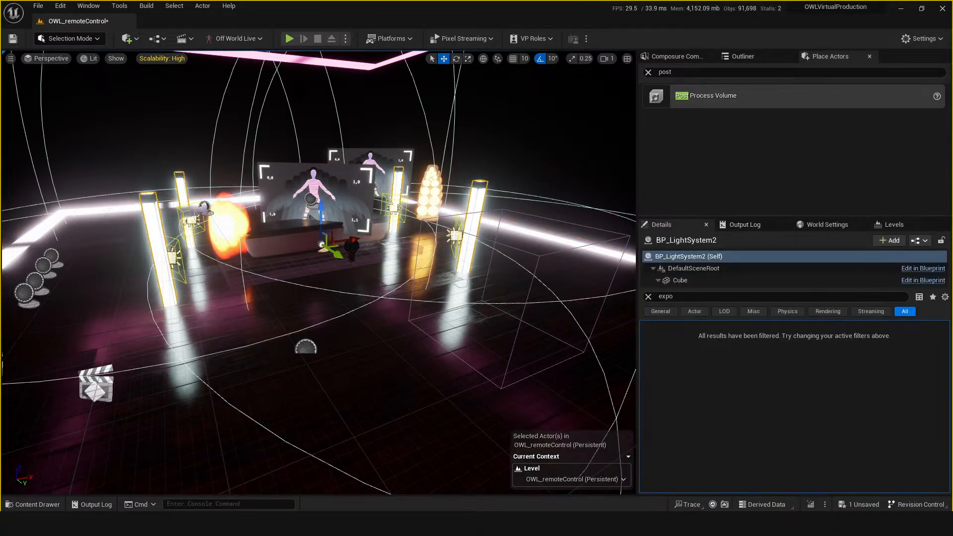
pyautogui.click(647, 296)
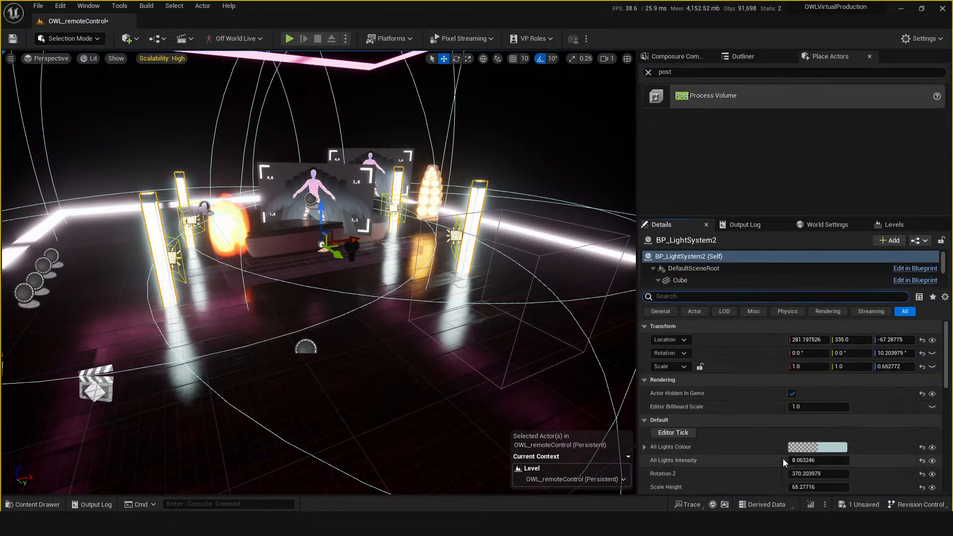
pyautogui.scroll(-2, 782, 455)
pyautogui.moveTo(810, 437); pyautogui.dragTo(852, 434)
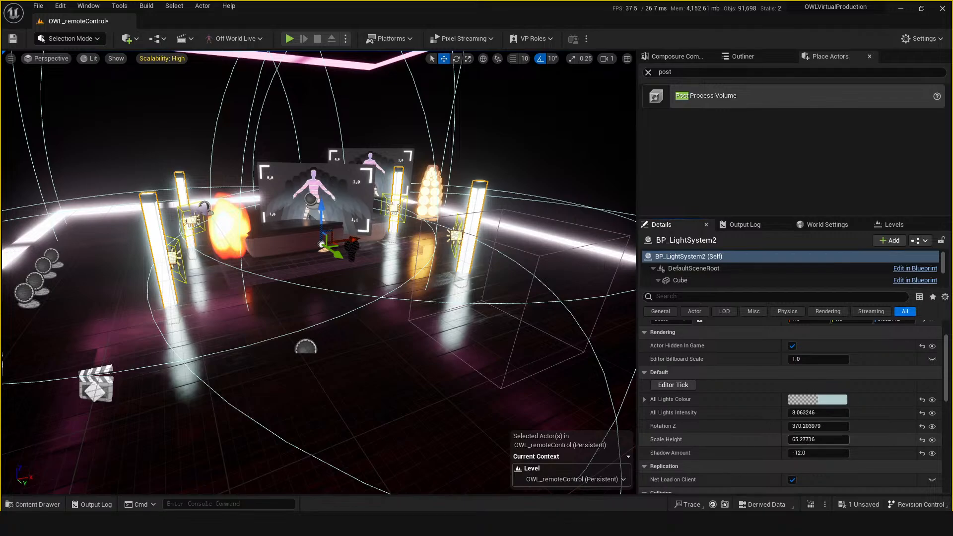
# Step: Bring the web app back beside the viewport, vary the Scale Height dial and leave it at about 64.87
pyautogui.moveTo(516, 531); pyautogui.dragTo(812, 38)
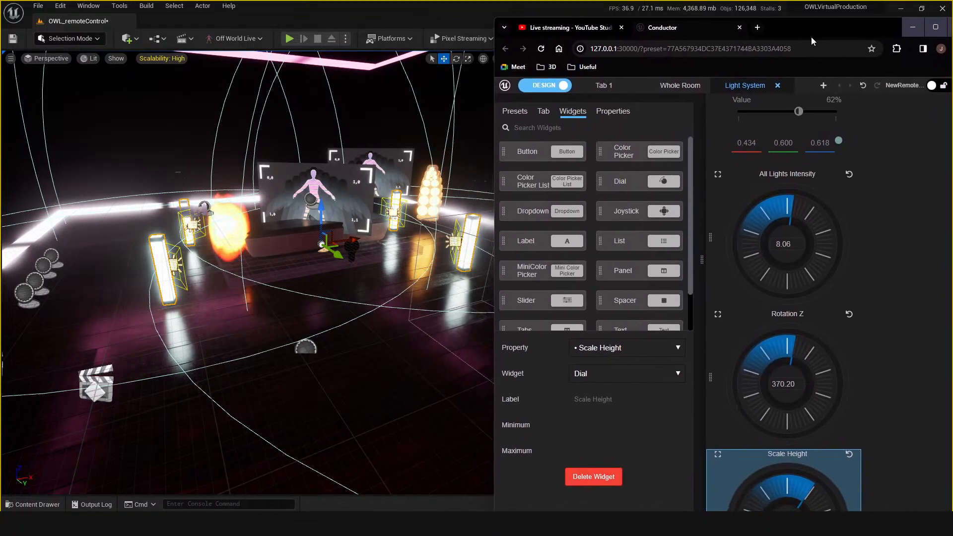
pyautogui.click(782, 469)
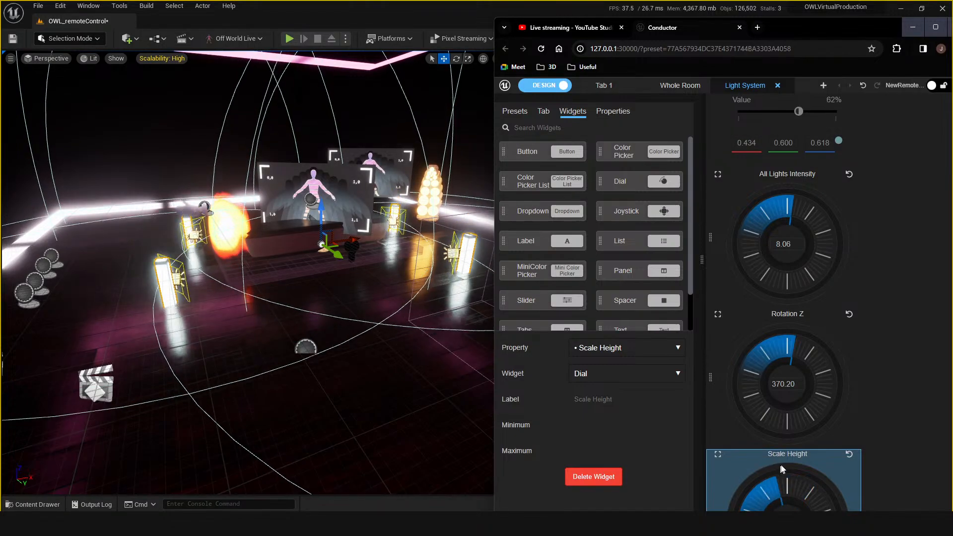
pyautogui.moveTo(782, 469); pyautogui.dragTo(817, 514)
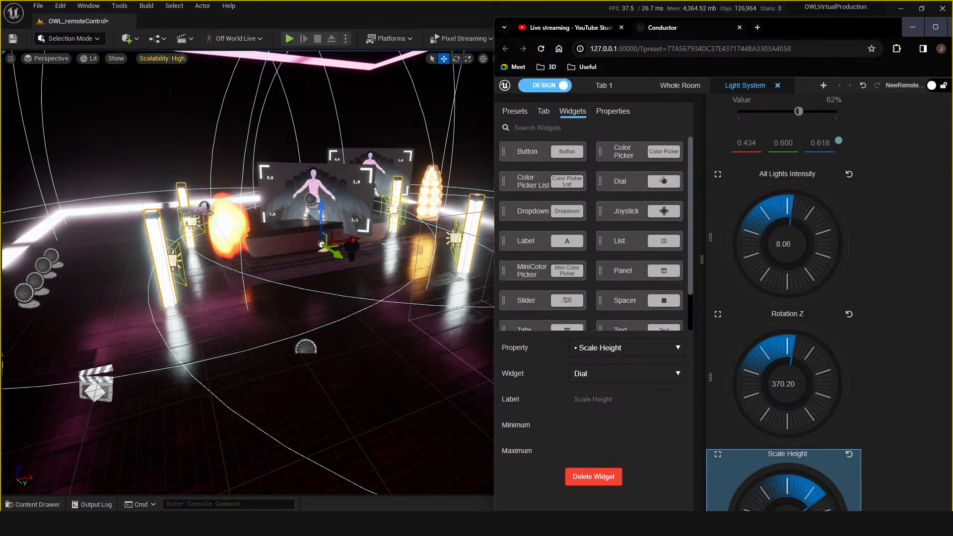
pyautogui.hotkey('ctrl', 's')
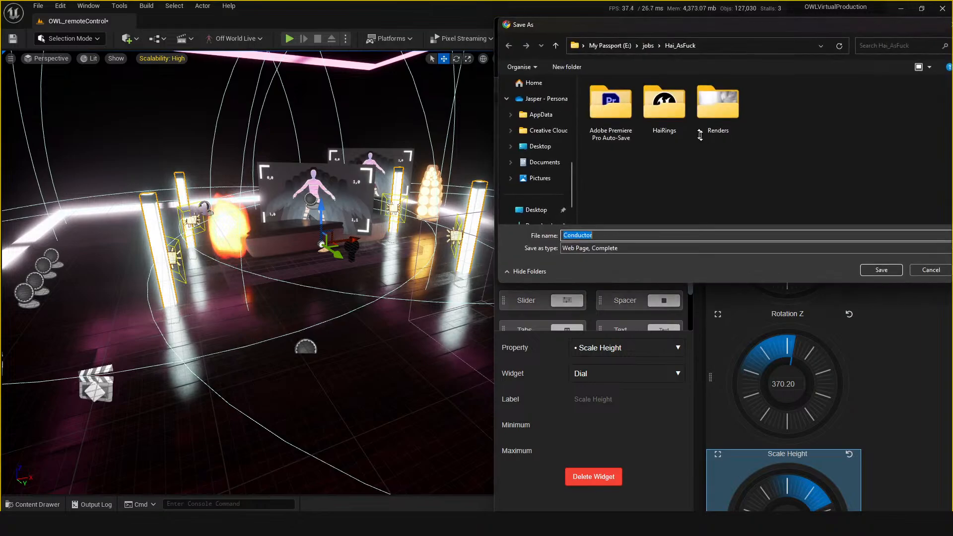
pyautogui.click(931, 270)
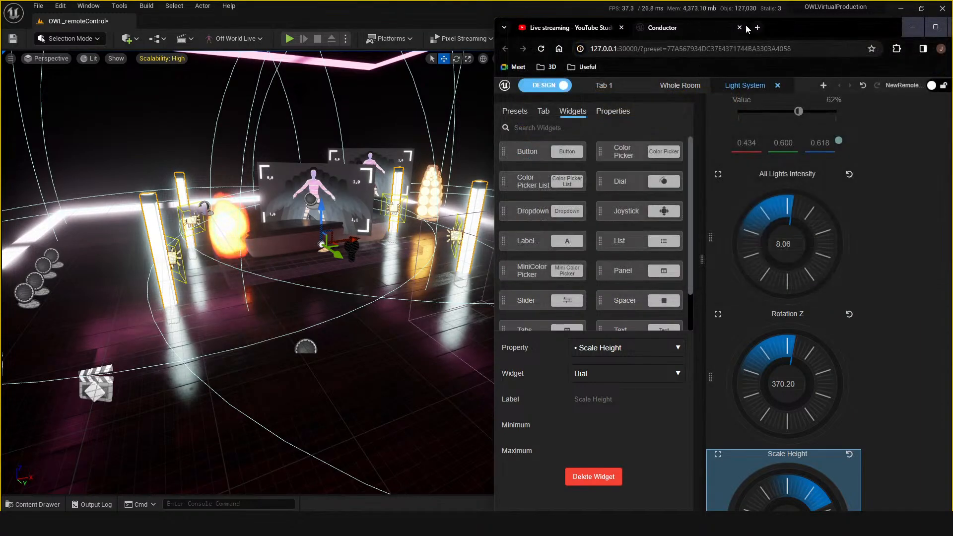
pyautogui.moveTo(794, 34); pyautogui.dragTo(952, 48)
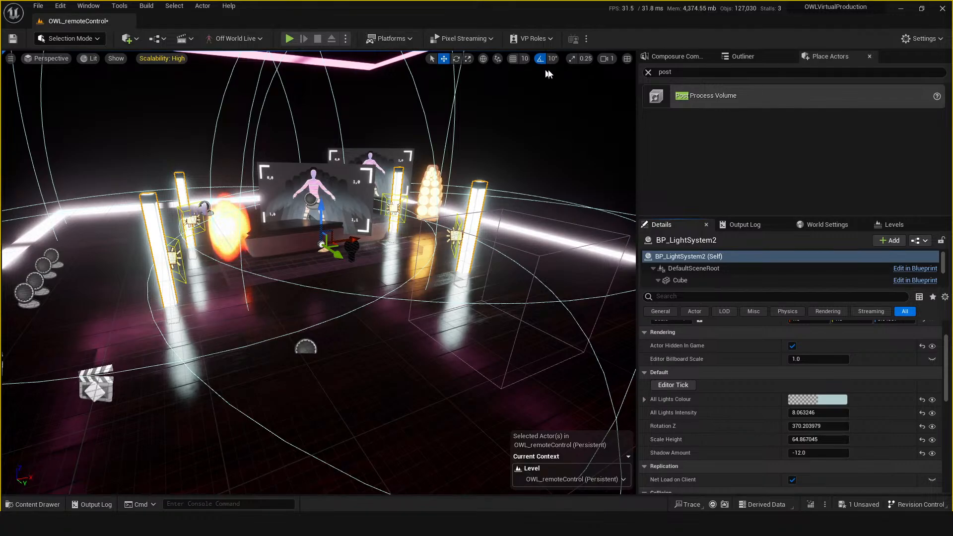
# Step: Clear the actor class search, preview the OWL_remoteControl level in play mode, and stop the session
pyautogui.click(648, 72)
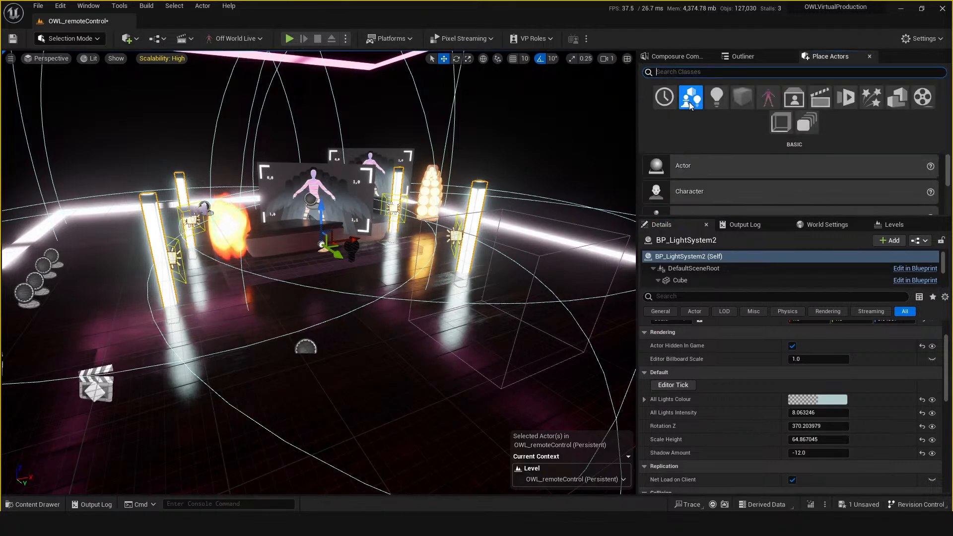
pyautogui.moveTo(437, 348); pyautogui.dragTo(408, 386, button='right')
pyautogui.press('w')
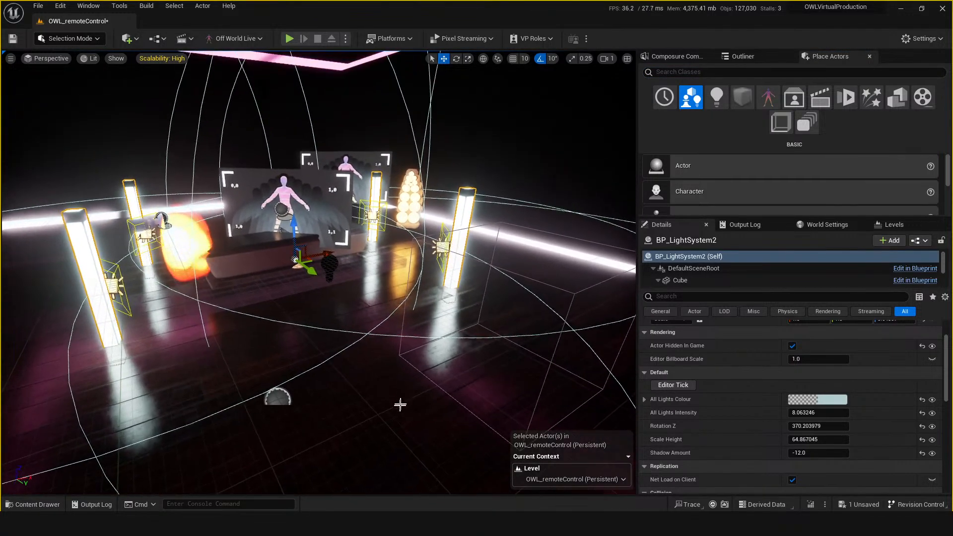
pyautogui.moveTo(400, 405); pyautogui.dragTo(396, 385)
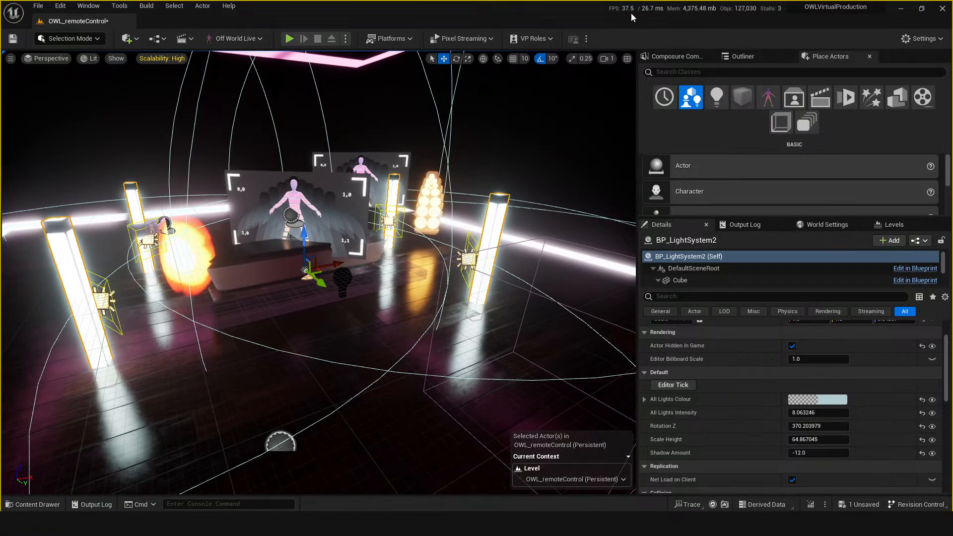
pyautogui.moveTo(454, 349); pyautogui.dragTo(437, 350, button='right')
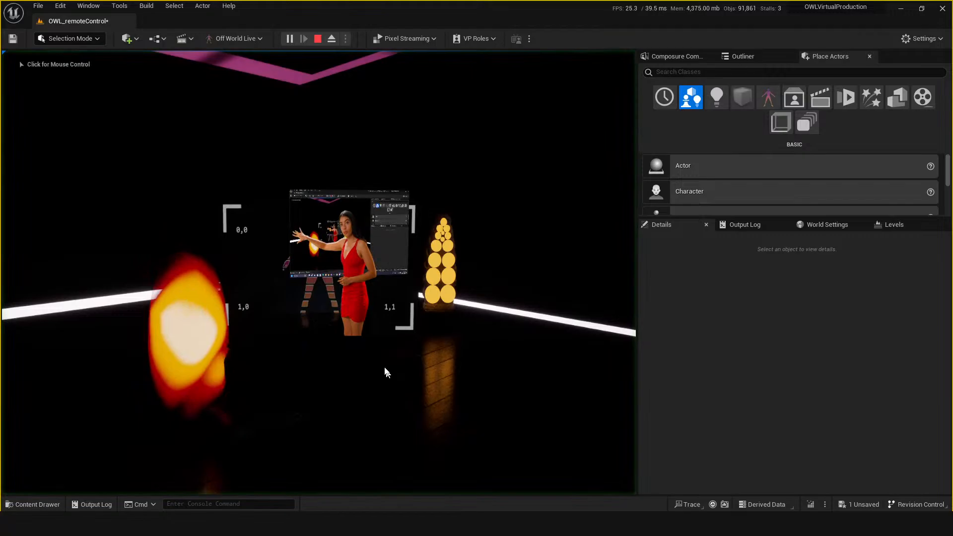
pyautogui.click(384, 369)
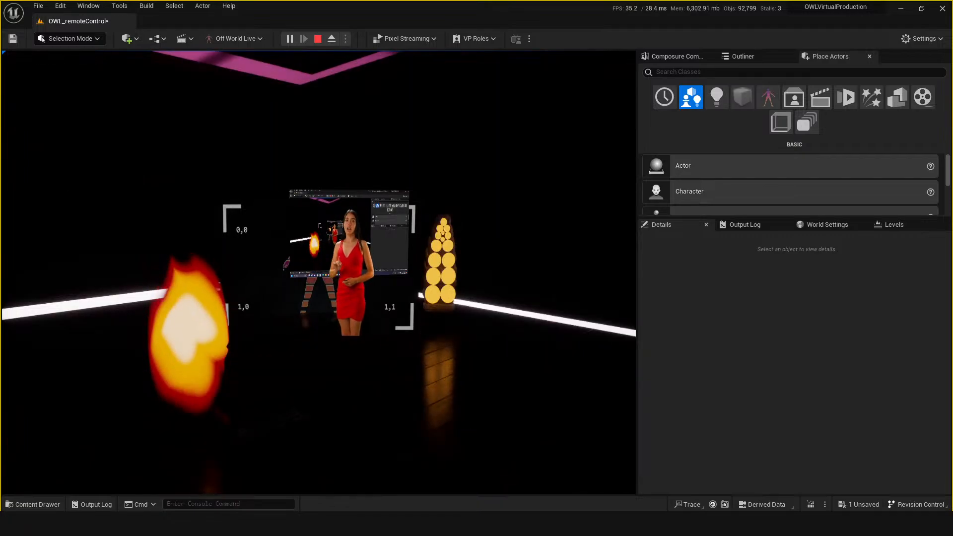
pyautogui.press('Escape')
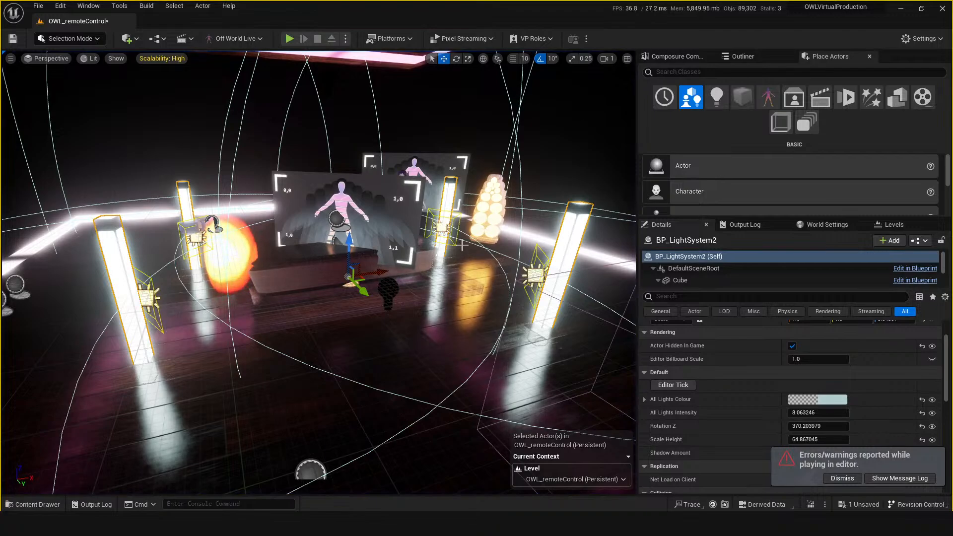
# Step: Open the V3Main level from the V3Main content folder, saving the changes to OWL_remoteControl
pyautogui.click(422, 338)
pyautogui.hotkey('ctrl', 'space')
pyautogui.click(203, 346)
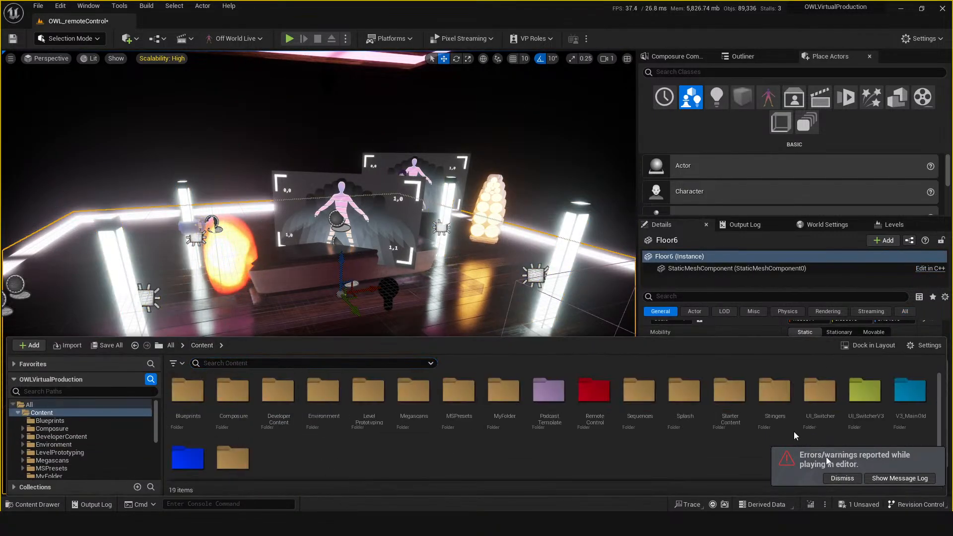
pyautogui.doubleClick(189, 457)
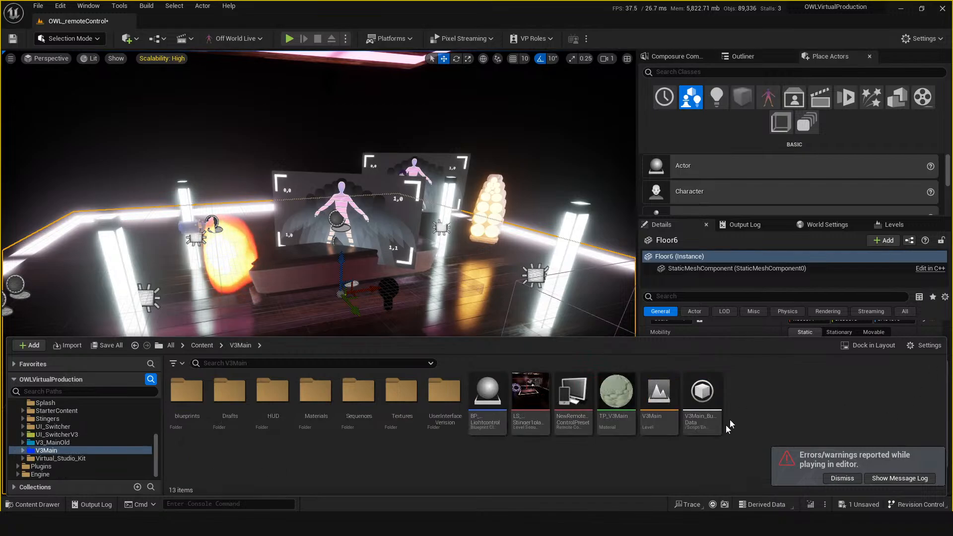
pyautogui.doubleClick(659, 394)
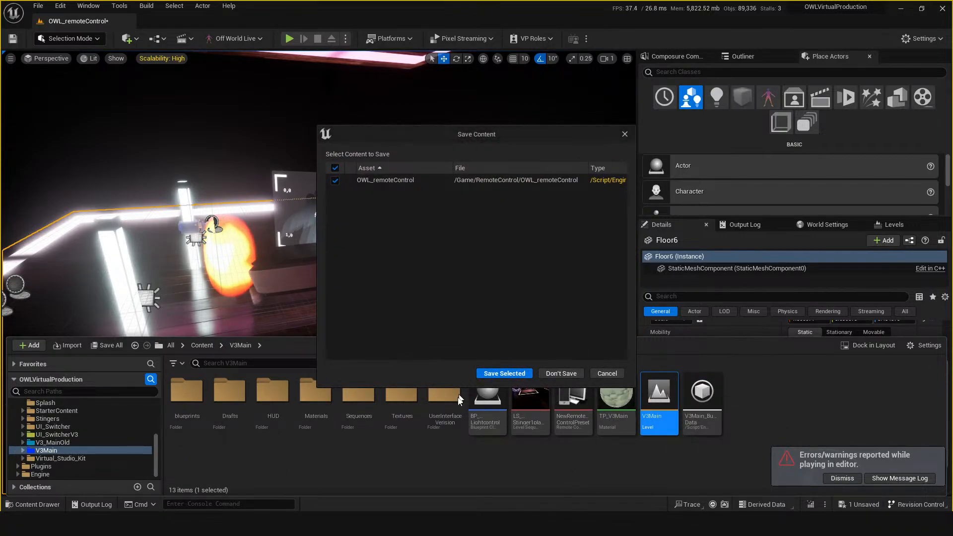
pyautogui.click(512, 376)
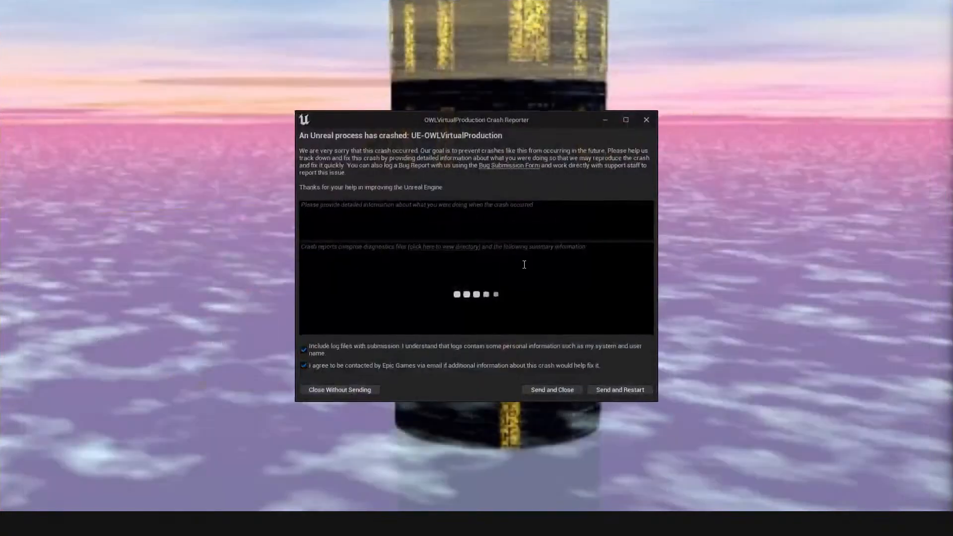
# Step: Send the crash report, restart the OWLVirtualProduction project and show the list of Composure compositing elements
pyautogui.click(625, 392)
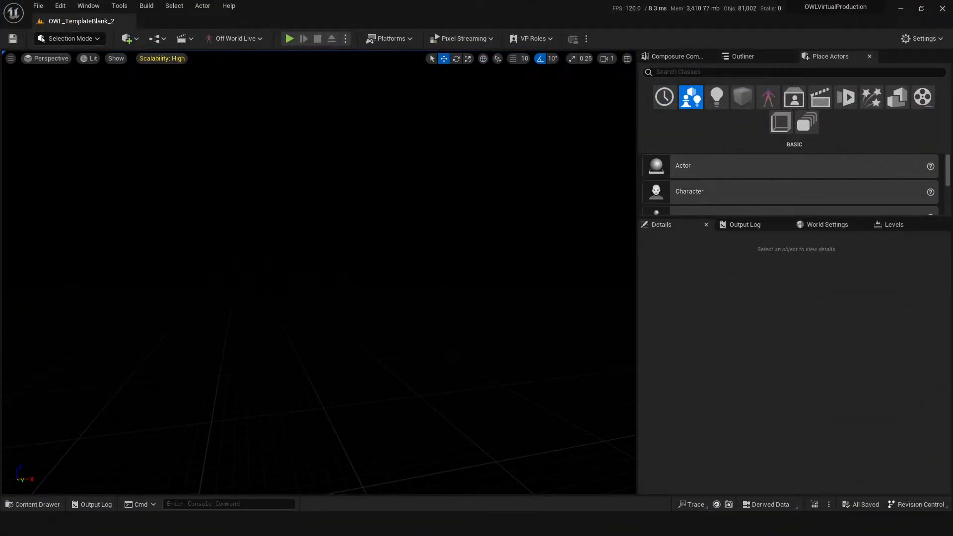
pyautogui.click(739, 57)
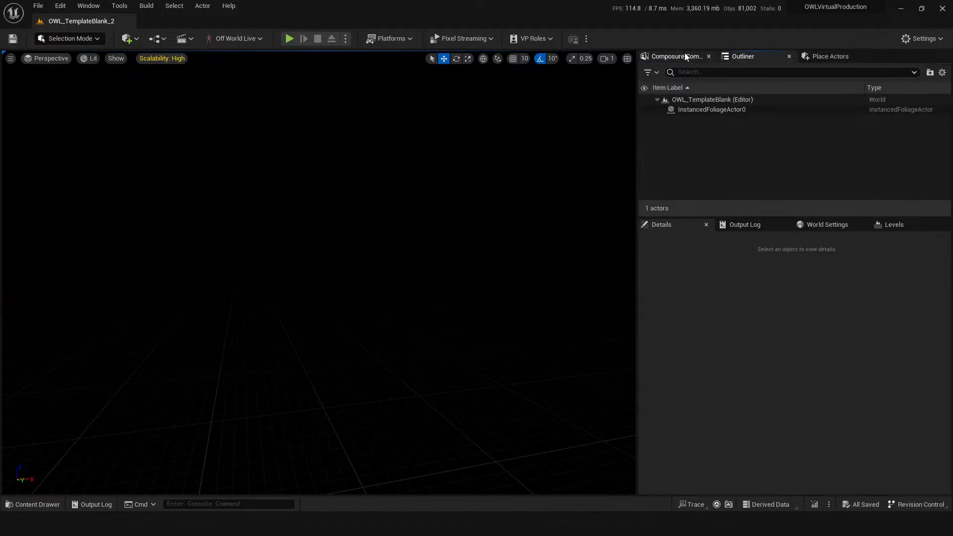
pyautogui.click(681, 56)
# Step: Open the V3Main level from the V3Main content folder
pyautogui.click(38, 6)
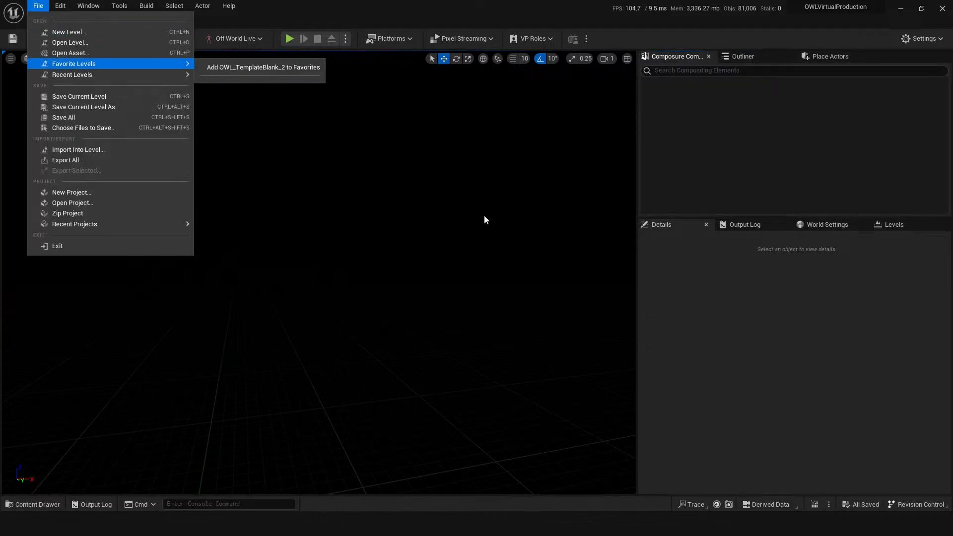
pyautogui.click(667, 346)
pyautogui.hotkey('ctrl', 'space')
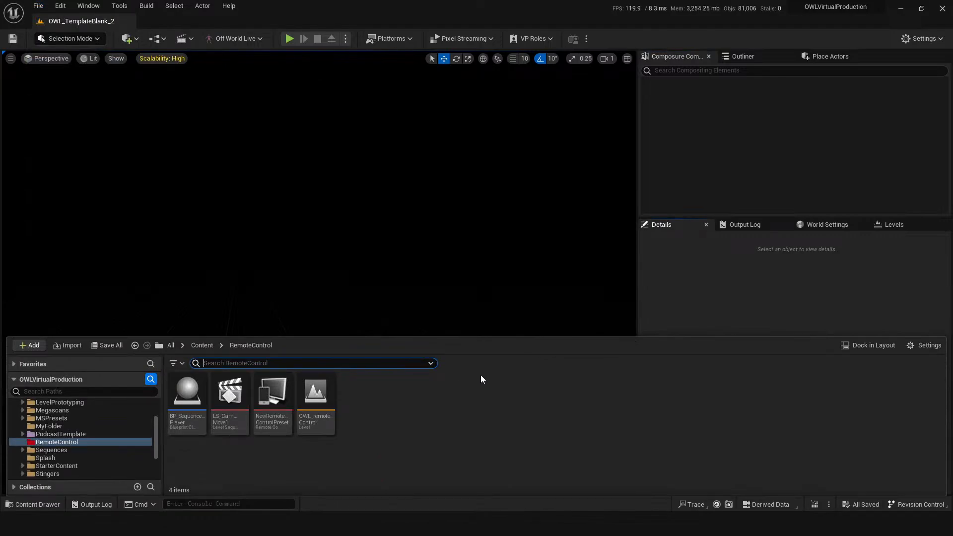
pyautogui.click(202, 346)
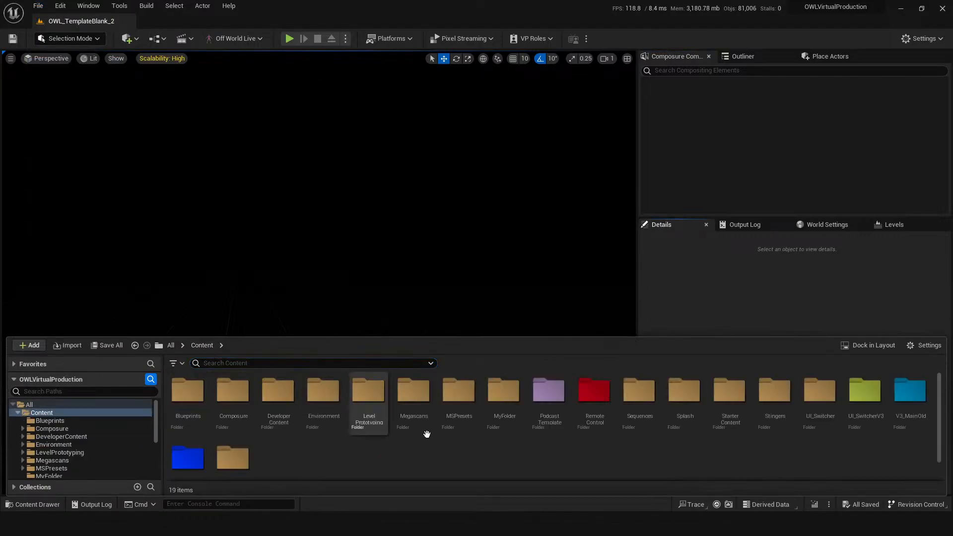
pyautogui.click(194, 457)
pyautogui.doubleClick(194, 458)
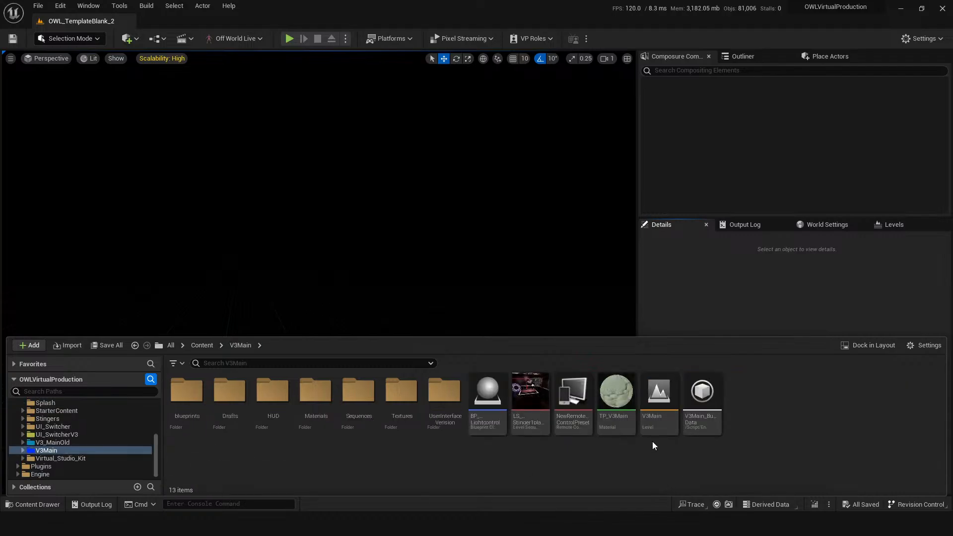
pyautogui.doubleClick(665, 390)
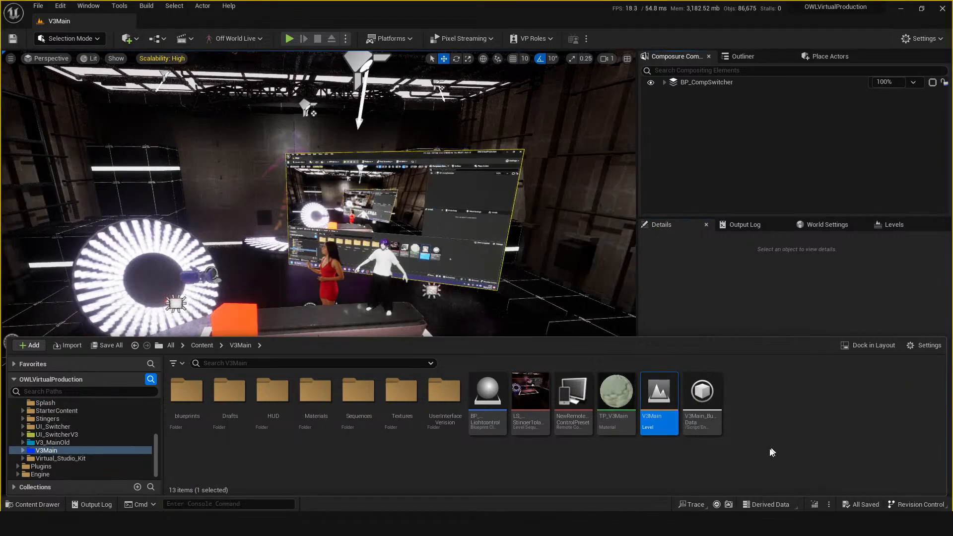
# Step: Save the V3Main level, preview the virtual studio in play mode and stop the session
pyautogui.click(453, 202)
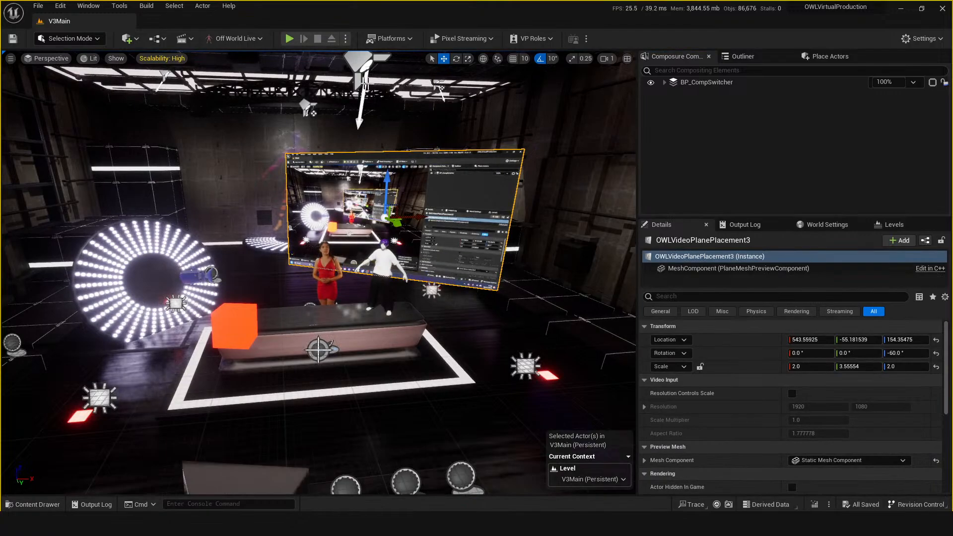
pyautogui.hotkey('ctrl', 's')
pyautogui.click(290, 39)
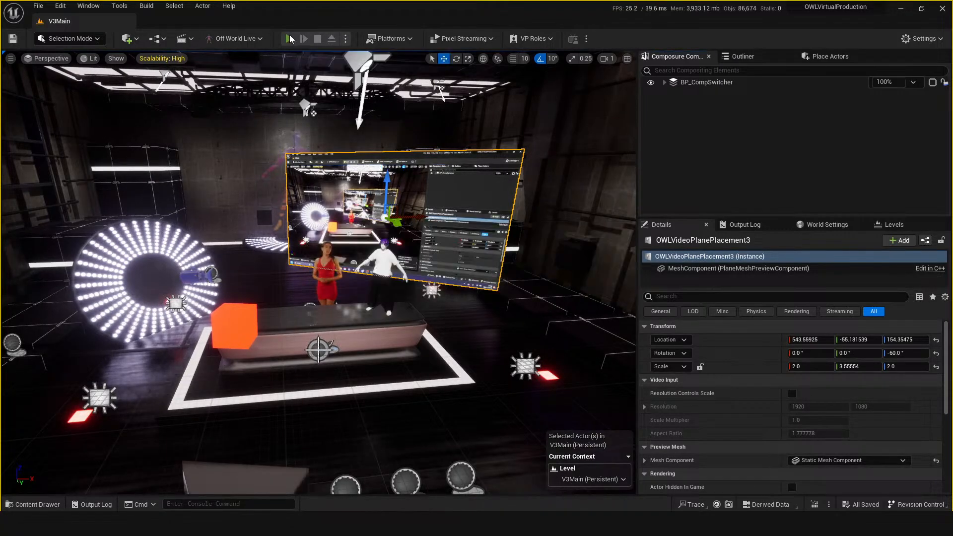
pyautogui.click(375, 311)
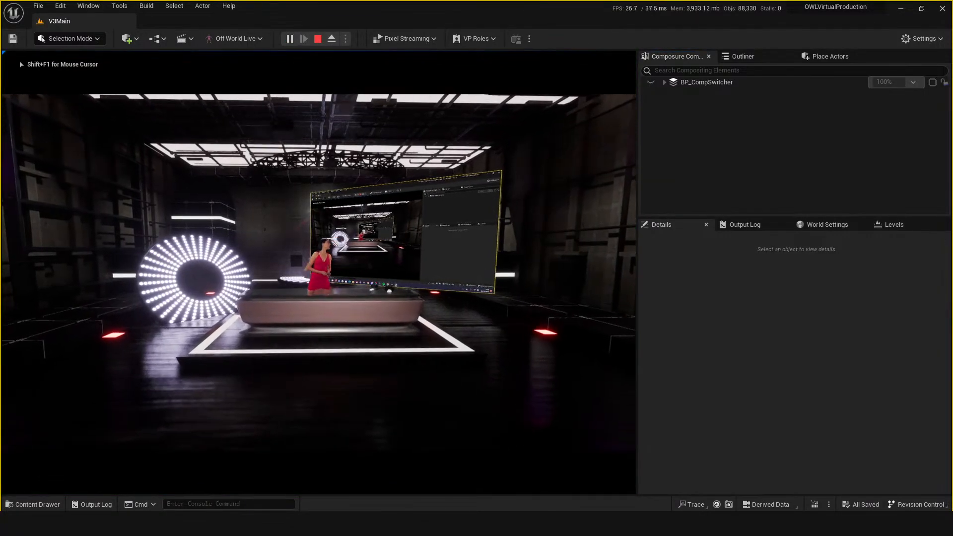
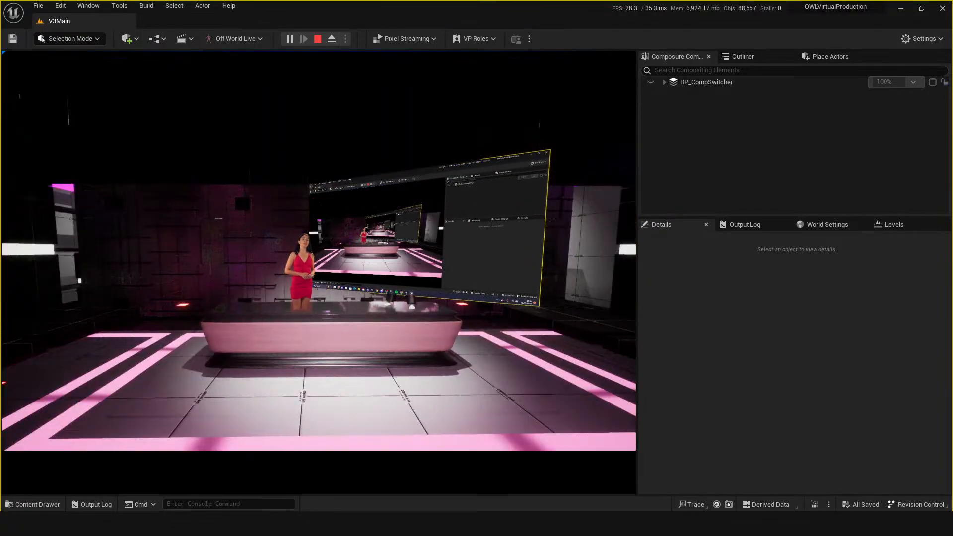
pyautogui.press('Escape')
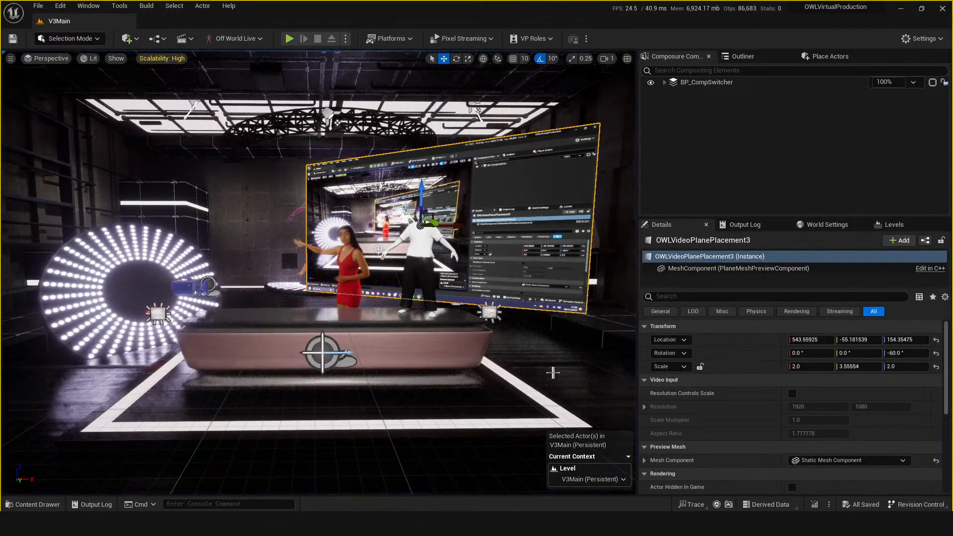
# Step: Expand the BP_CompSwitcher composite and delete its CGMatte3 and CGMatte2 elements
pyautogui.moveTo(553, 373); pyautogui.dragTo(553, 381)
pyautogui.moveTo(553, 382)
pyautogui.mouseDown(button='right')
pyautogui.moveTo(595, 381)
pyautogui.moveTo(553, 379)
pyautogui.mouseUp(button='right')
pyautogui.moveTo(568, 199); pyautogui.dragTo(563, 199, button='right')
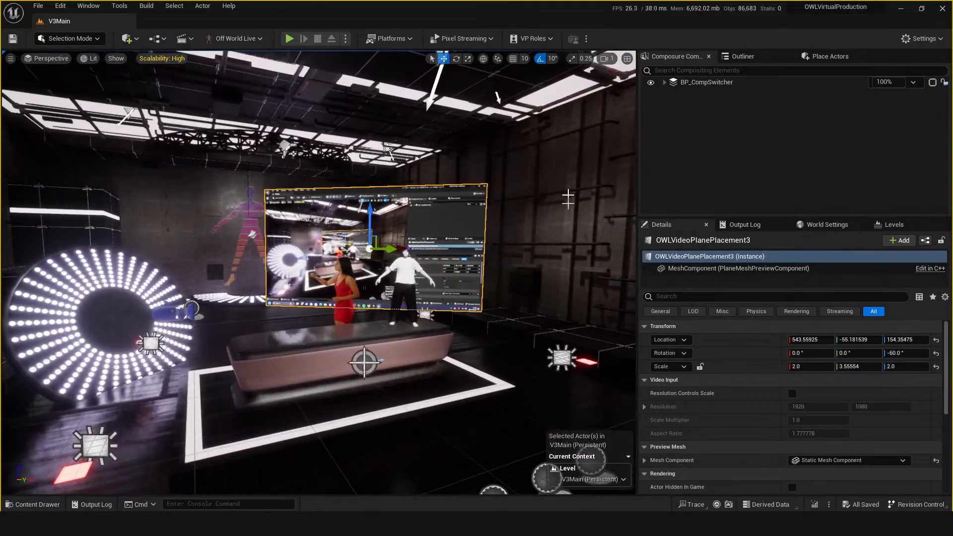
pyautogui.click(695, 85)
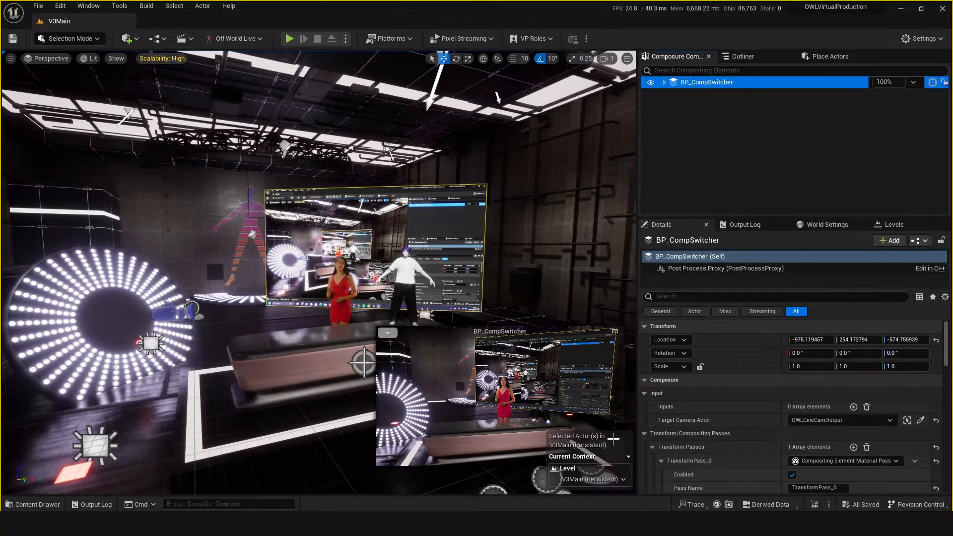
pyautogui.click(664, 82)
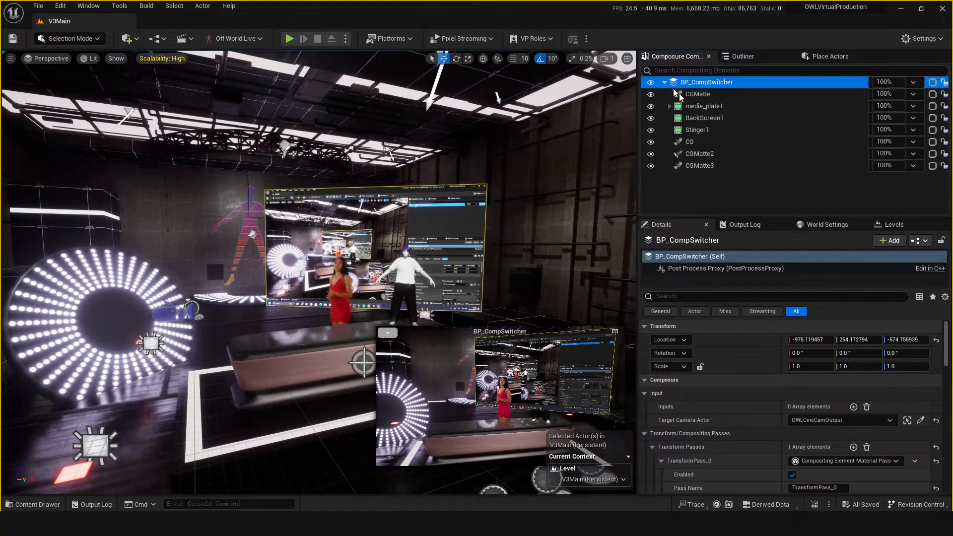
pyautogui.click(701, 166)
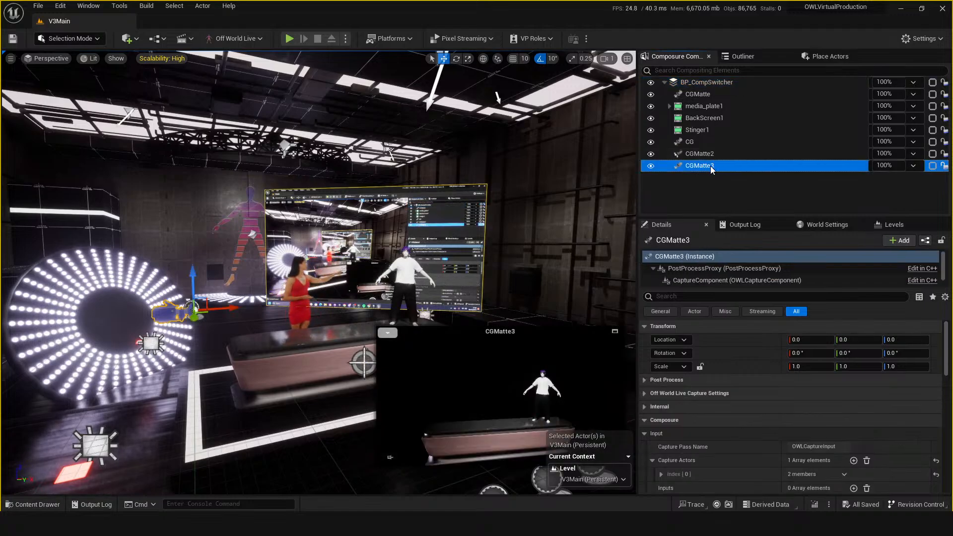
pyautogui.press('Delete')
pyautogui.click(702, 154)
pyautogui.press('Delete')
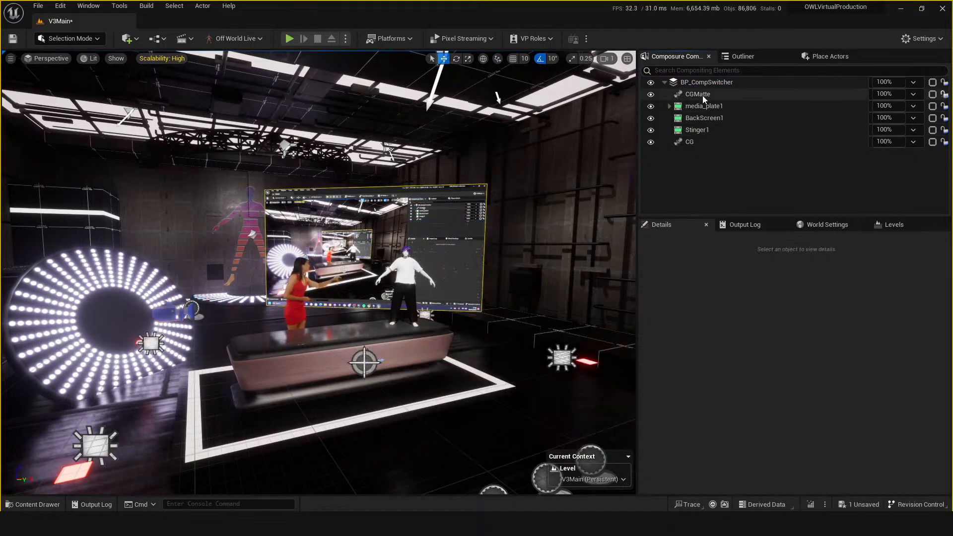
# Step: Check the remaining CGMatte layer, play the level, cycle through camera shots 1 to 5 and end the session
pyautogui.click(699, 94)
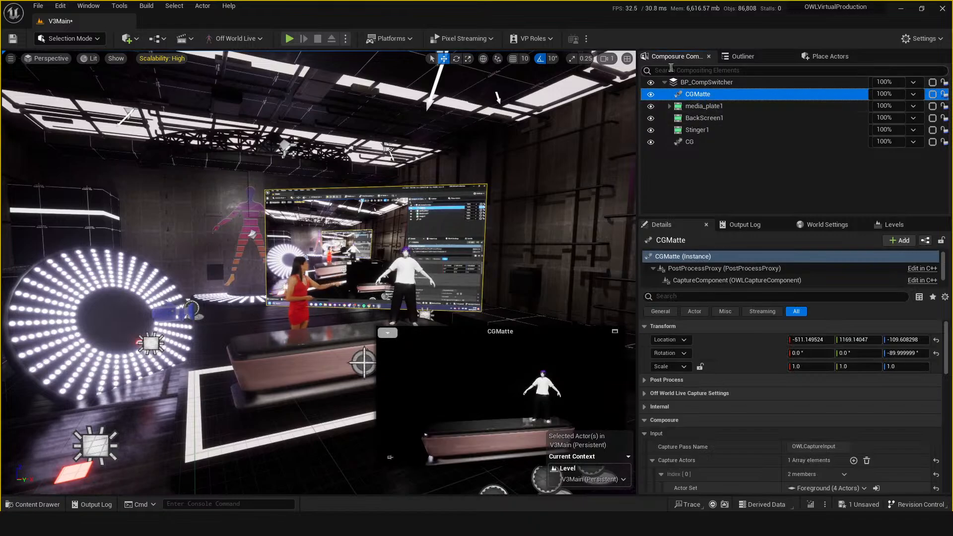
pyautogui.click(289, 38)
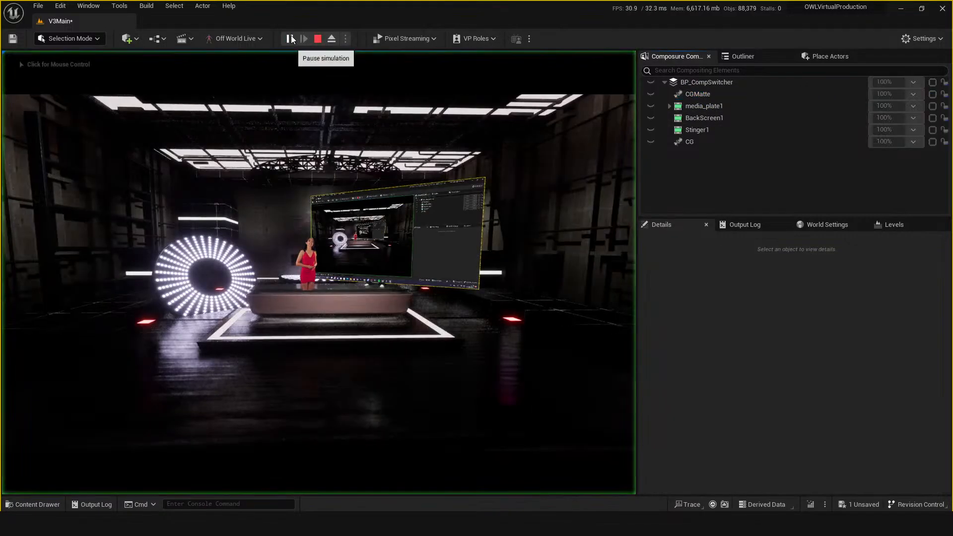
pyautogui.click(322, 297)
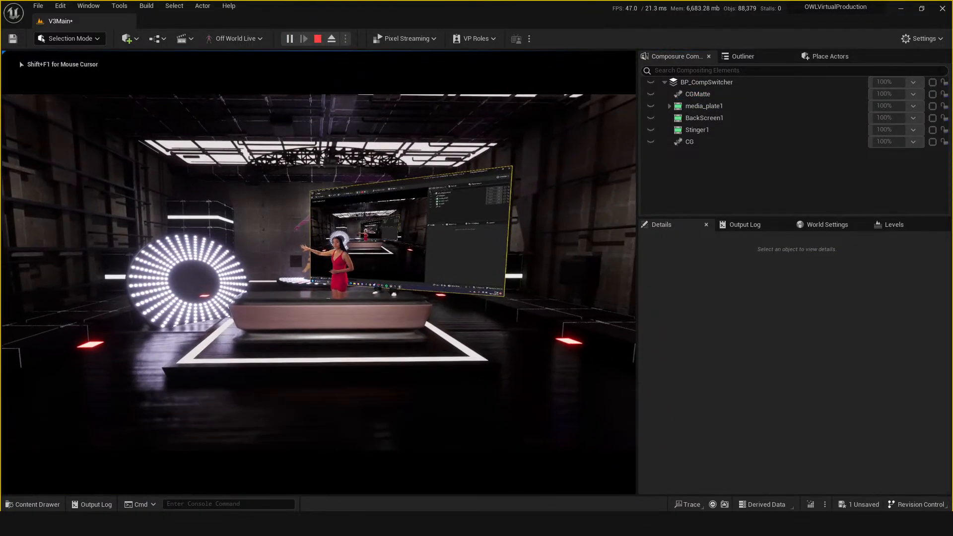
pyautogui.press('1')
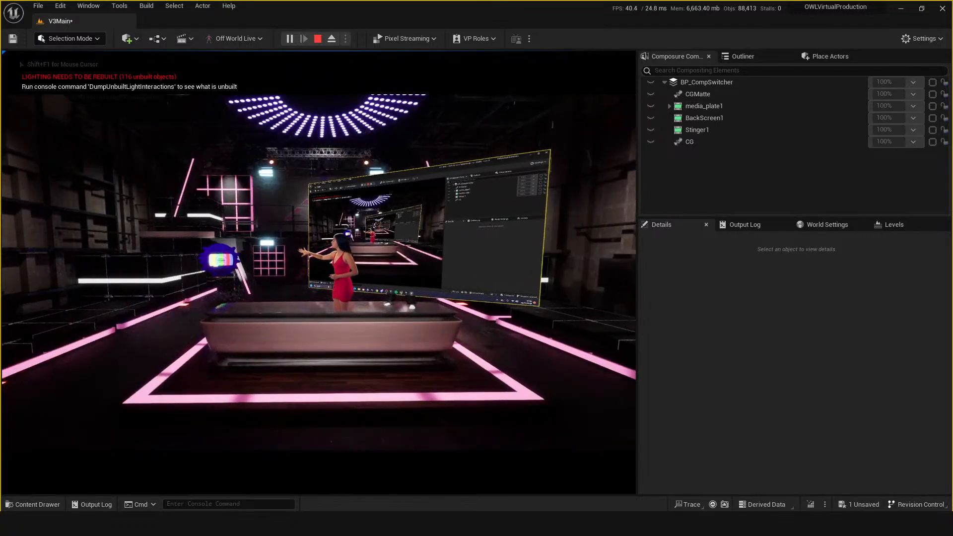
pyautogui.press('2')
pyautogui.press('3')
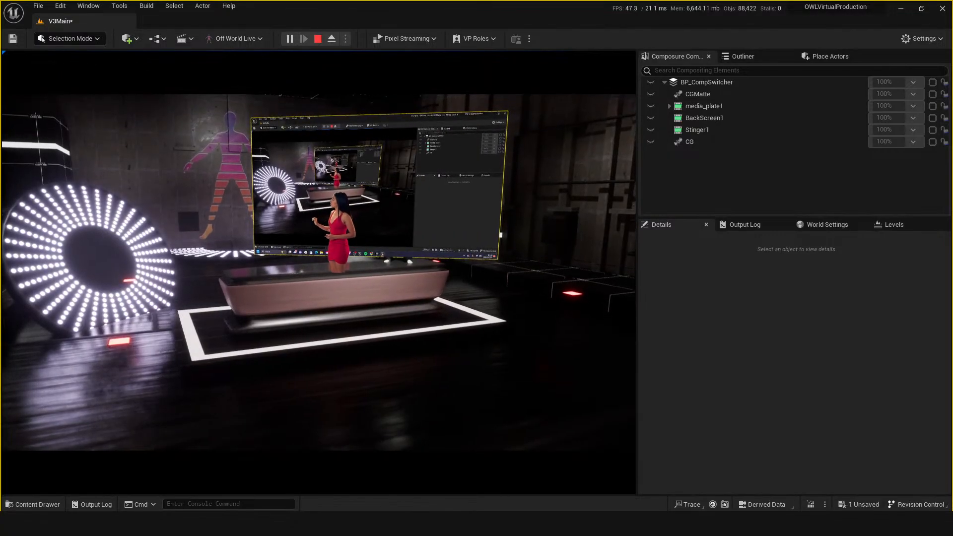
pyautogui.press('4')
pyautogui.press('5')
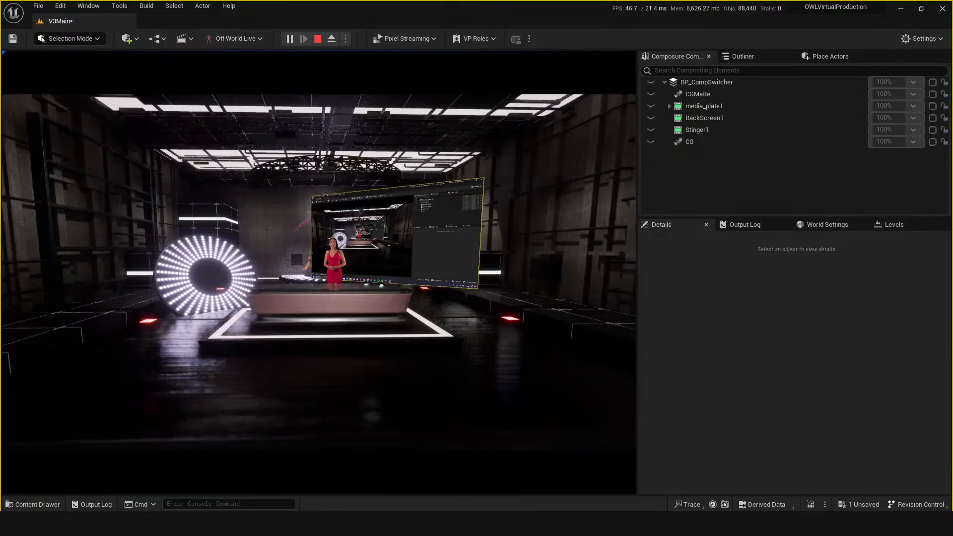
pyautogui.press('Escape')
# Step: Compare the composite previews of the CG and CGMatte elements and the parent BP_CompSwitcher
pyautogui.click(712, 142)
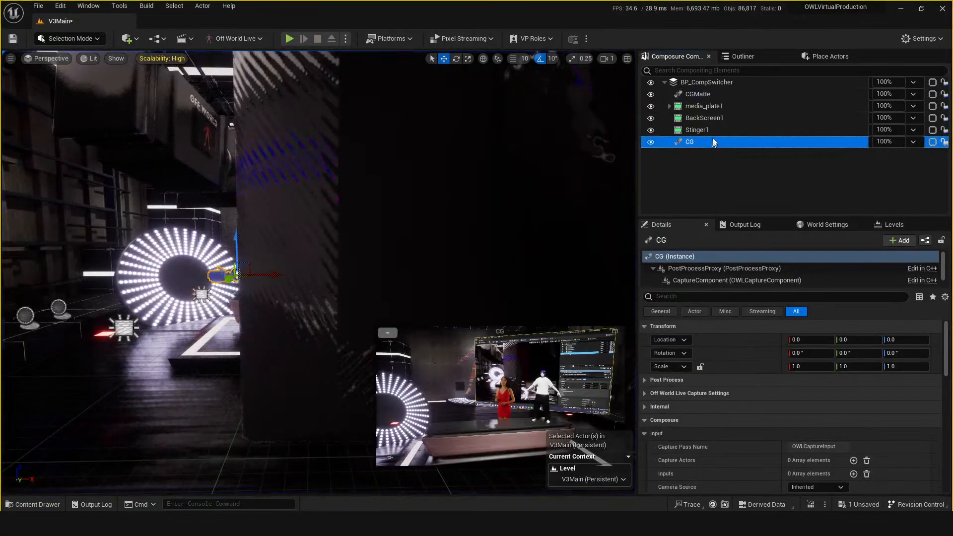
pyautogui.click(705, 94)
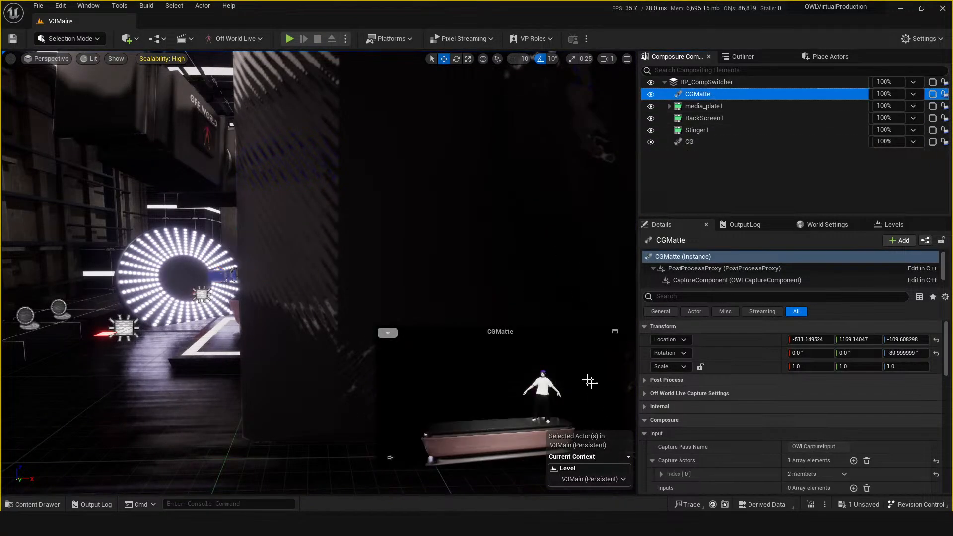
pyautogui.moveTo(235, 333); pyautogui.dragTo(240, 289, button='right')
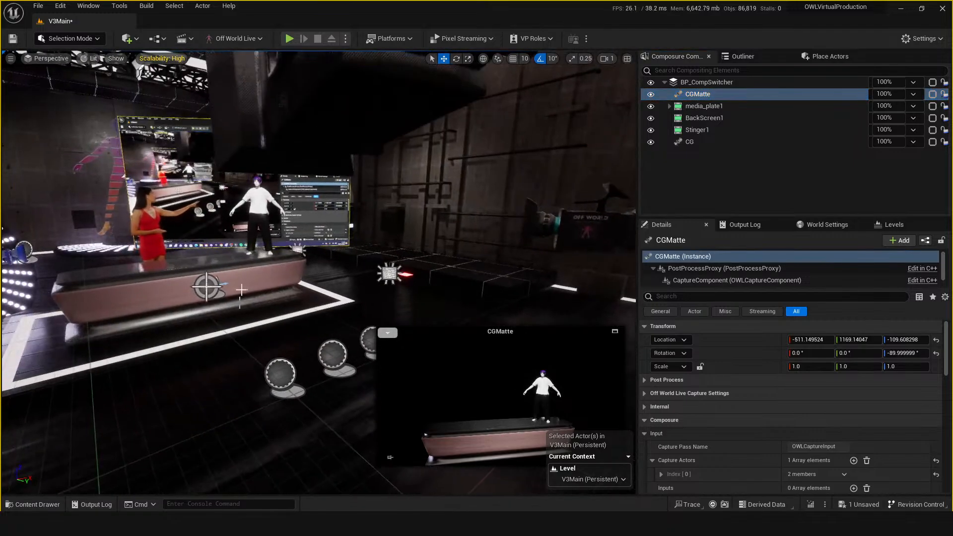
pyautogui.moveTo(382, 299); pyautogui.dragTo(348, 328, button='right')
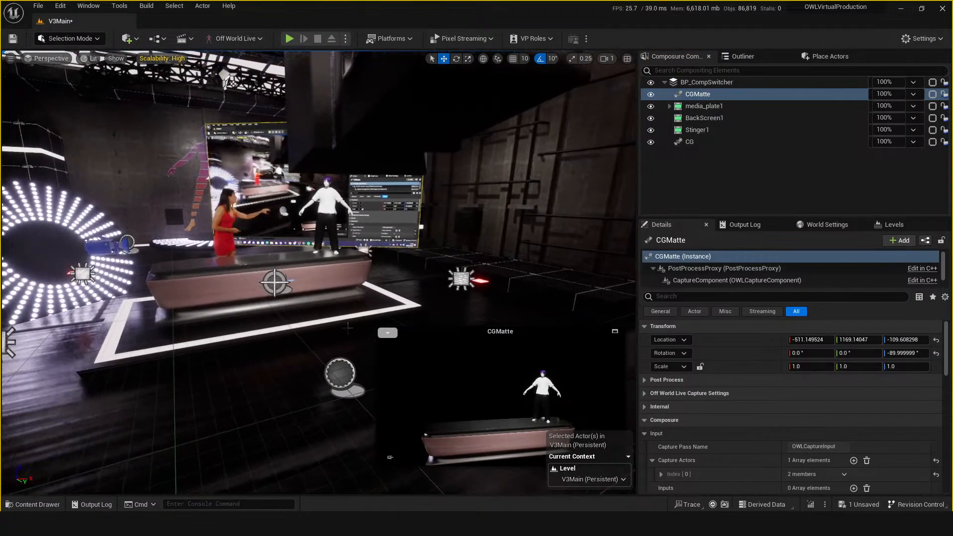
pyautogui.moveTo(333, 377); pyautogui.dragTo(322, 370, button='right')
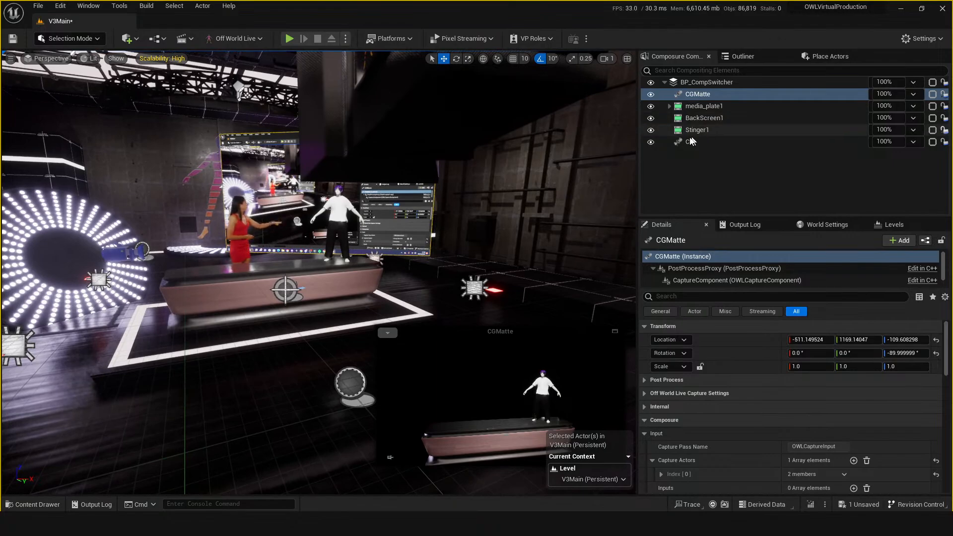
pyautogui.click(725, 142)
pyautogui.click(705, 82)
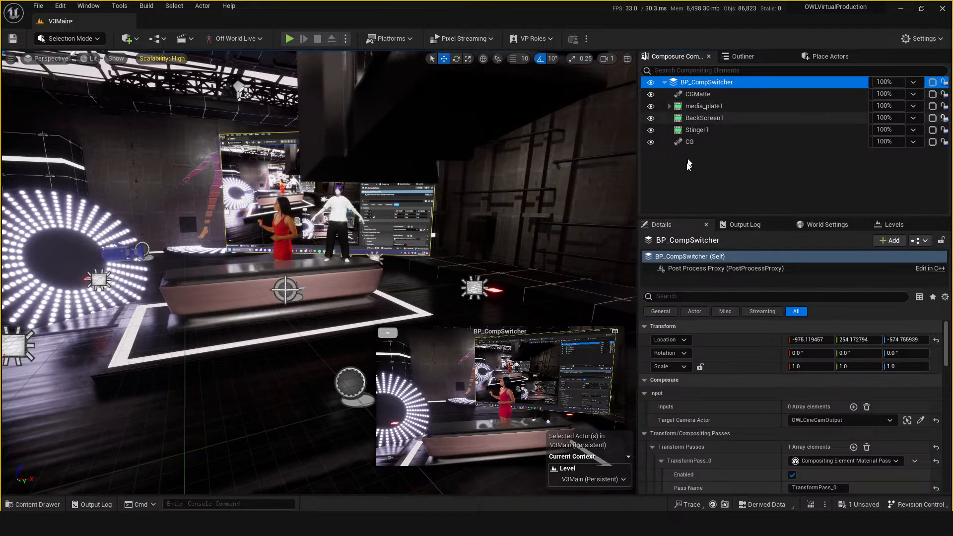
# Step: Clear the selection in the studio scene and save the V3Main level
pyautogui.moveTo(308, 322)
pyautogui.mouseDown(button='right')
pyautogui.moveTo(283, 318)
pyautogui.moveTo(301, 323)
pyautogui.mouseUp(button='right')
pyautogui.click(357, 306)
pyautogui.press('Escape')
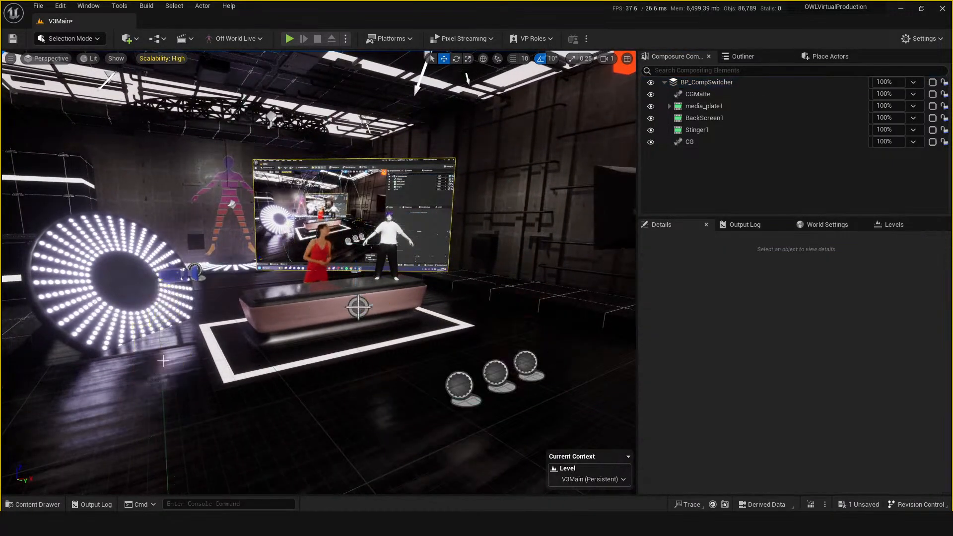
pyautogui.moveTo(227, 398); pyautogui.dragTo(228, 370)
pyautogui.hotkey('ctrl', 's')
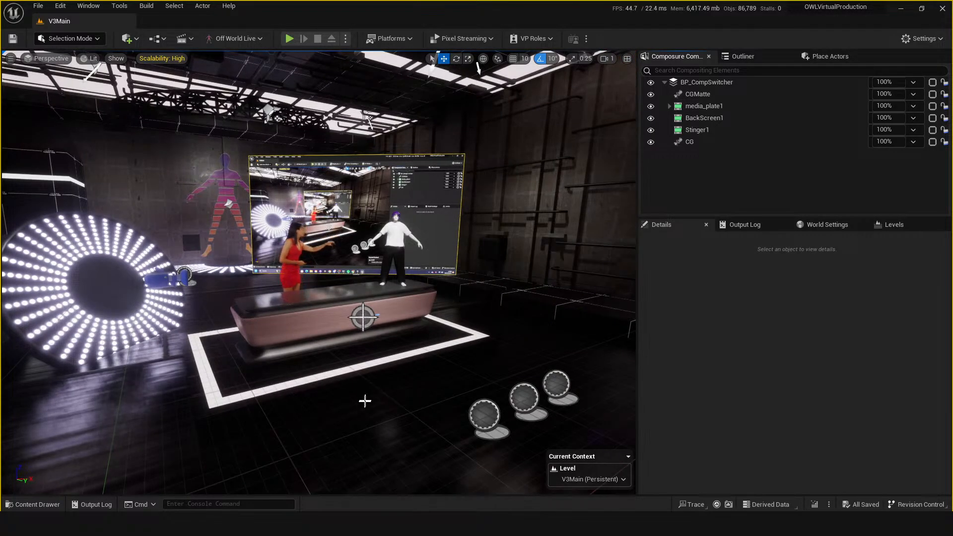
pyautogui.moveTo(365, 401)
pyautogui.mouseDown()
pyautogui.moveTo(360, 422)
pyautogui.moveTo(371, 425)
pyautogui.moveTo(347, 394)
pyautogui.mouseUp()
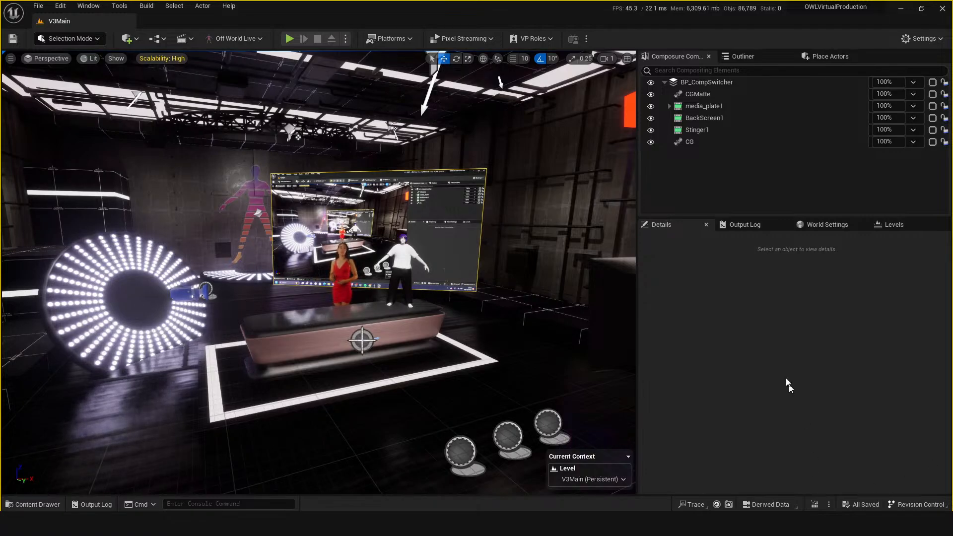
pyautogui.moveTo(415, 320)
pyautogui.mouseDown()
pyautogui.moveTo(415, 379)
pyautogui.moveTo(411, 308)
pyautogui.mouseUp()
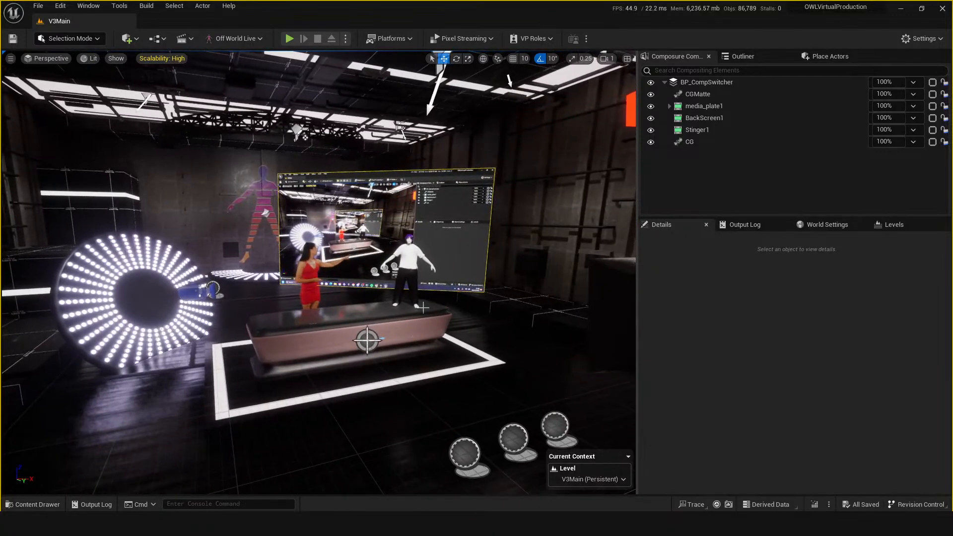
pyautogui.moveTo(415, 319); pyautogui.dragTo(417, 345, button='middle')
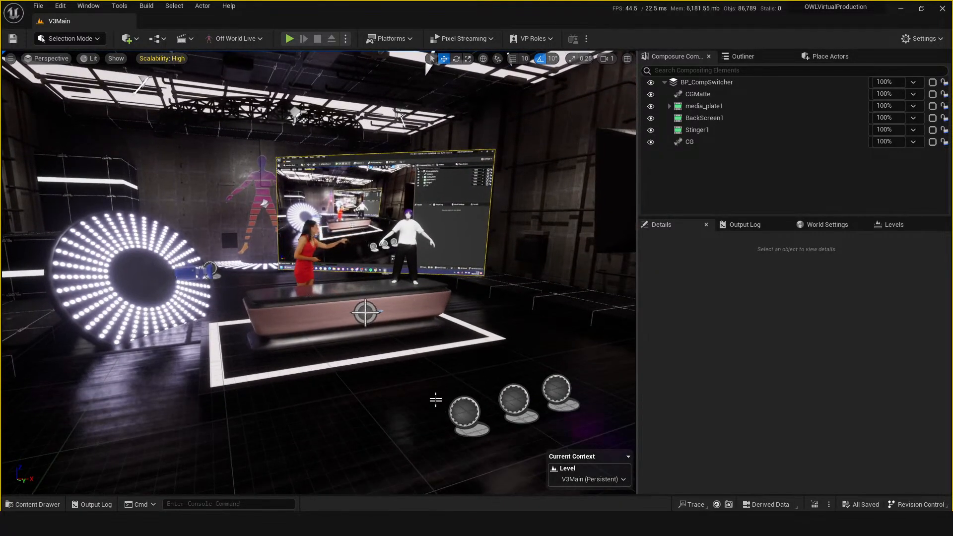
pyautogui.moveTo(529, 307); pyautogui.dragTo(529, 282)
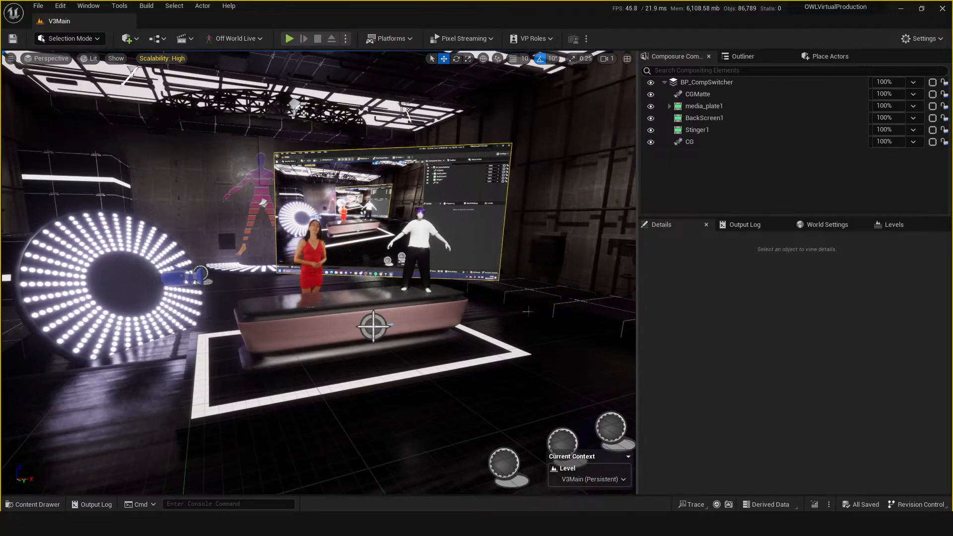
# Step: Select the media_plate1 element and review its input, chroma keying, despill, erode and transform passes
pyautogui.click(698, 130)
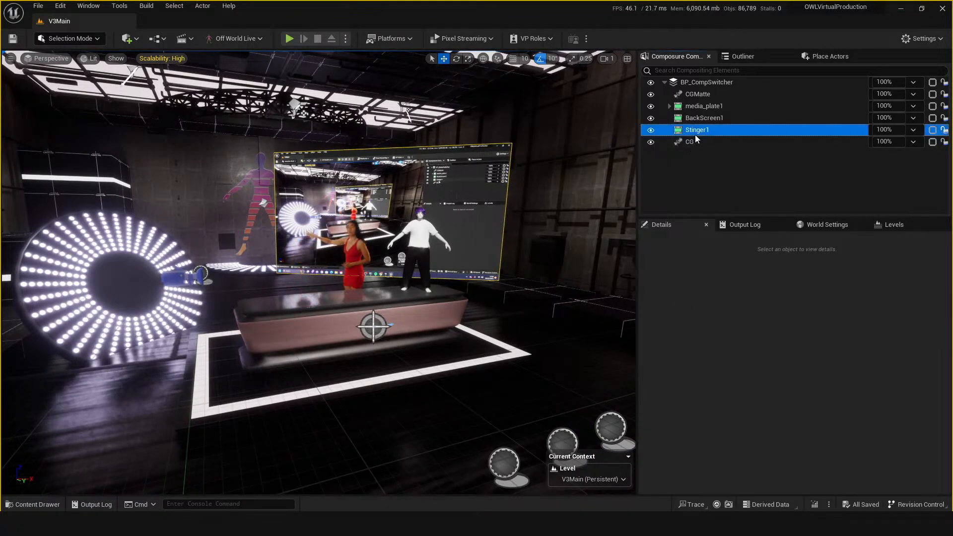
pyautogui.click(674, 106)
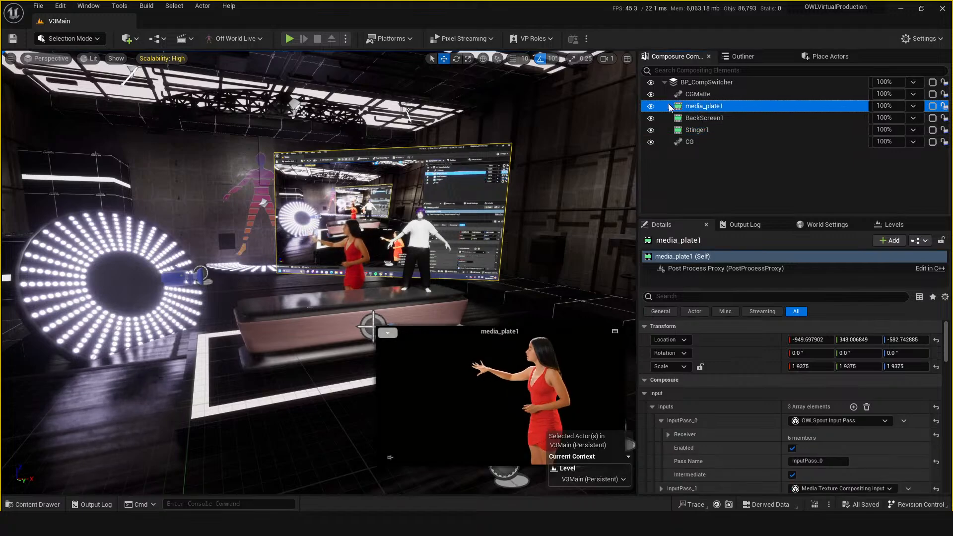
pyautogui.scroll(-10, 731, 395)
pyautogui.scroll(-10, 710, 388)
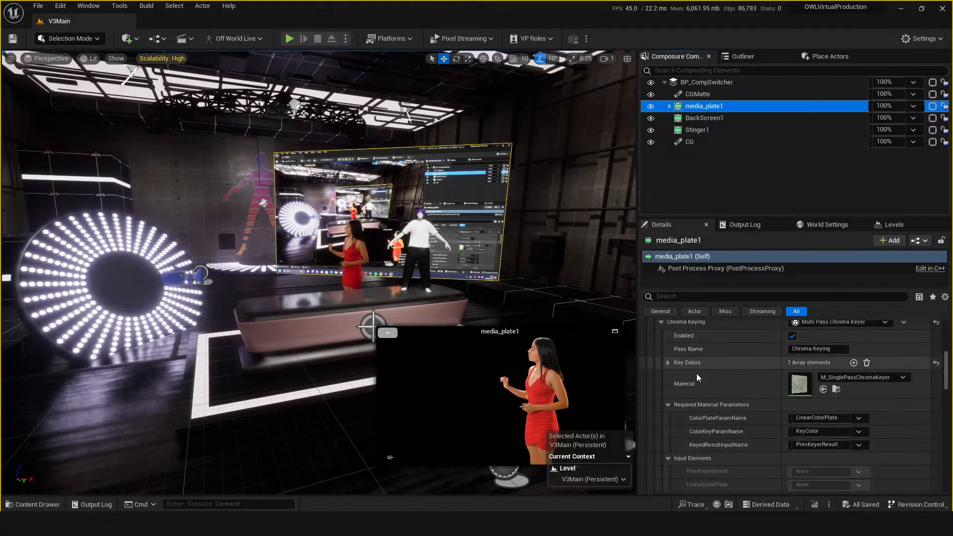
pyautogui.scroll(-6, 702, 362)
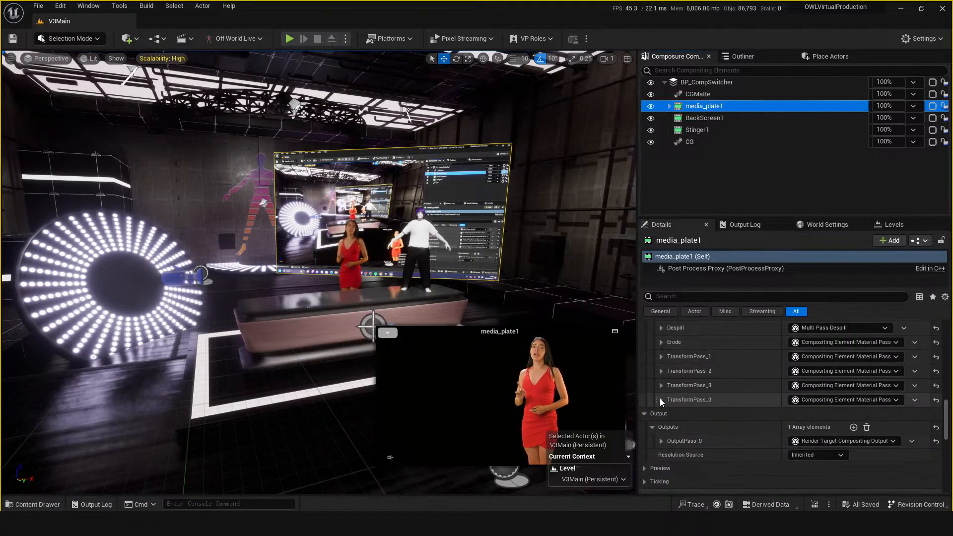
# Step: Switch media_plate1's TransformPass_0 to an OpenColorIO Pass and inspect the configuration source options in its color conversion settings
pyautogui.click(661, 399)
pyautogui.click(863, 400)
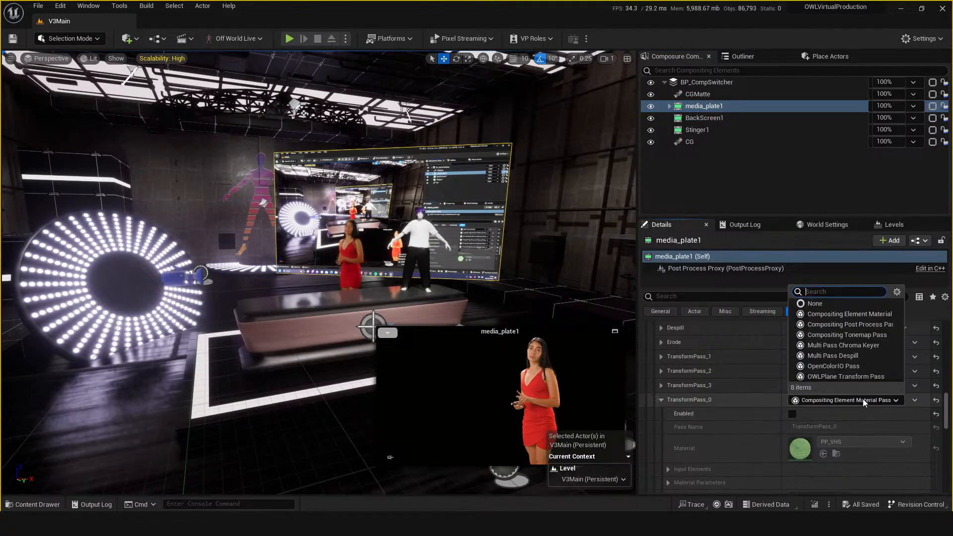
pyautogui.click(824, 368)
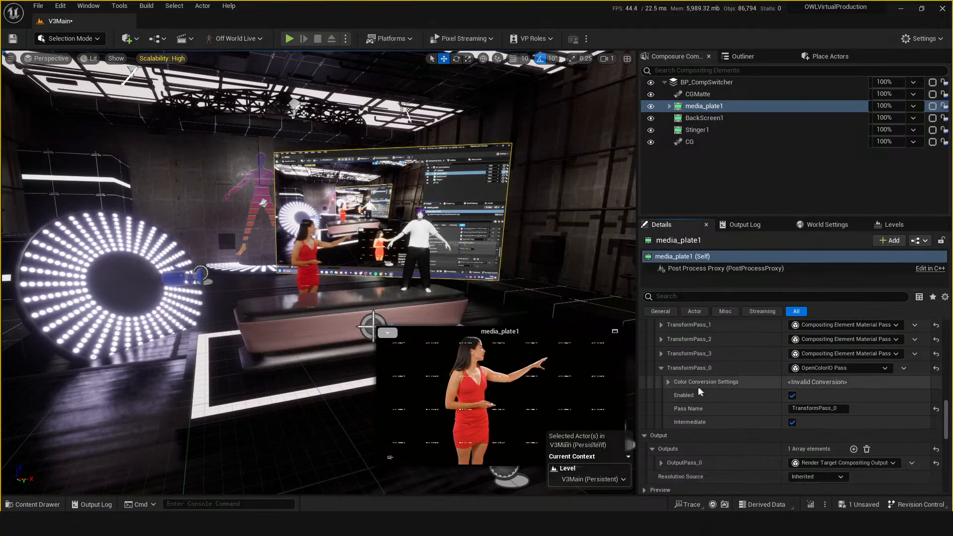
pyautogui.click(668, 382)
pyautogui.click(835, 396)
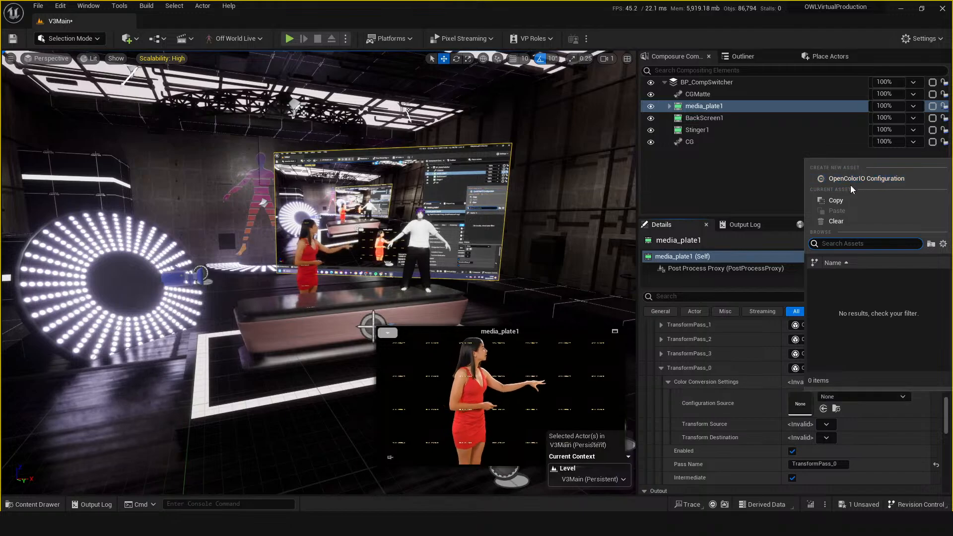
pyautogui.click(726, 370)
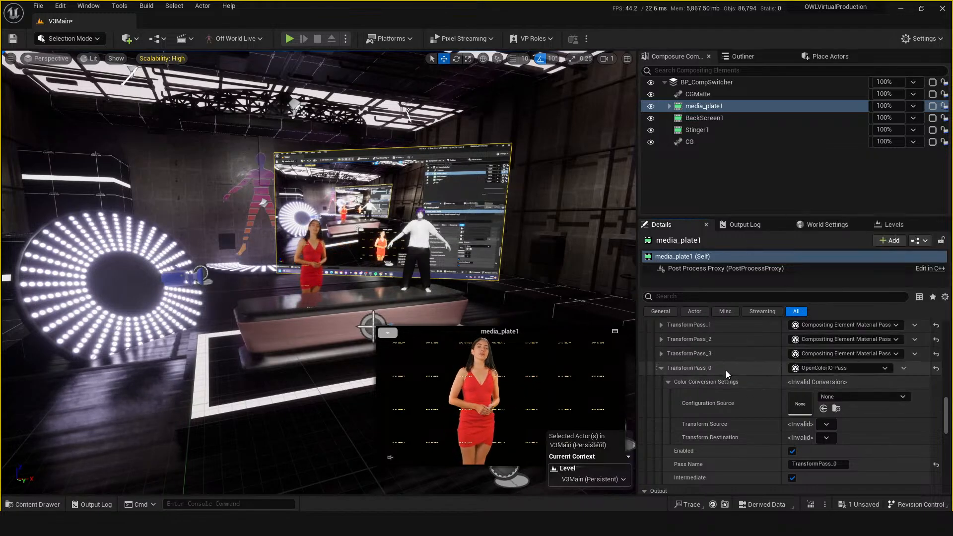
# Step: Reset media_plate1's TransformPass_0 entry to its default, and undo the change
pyautogui.click(885, 368)
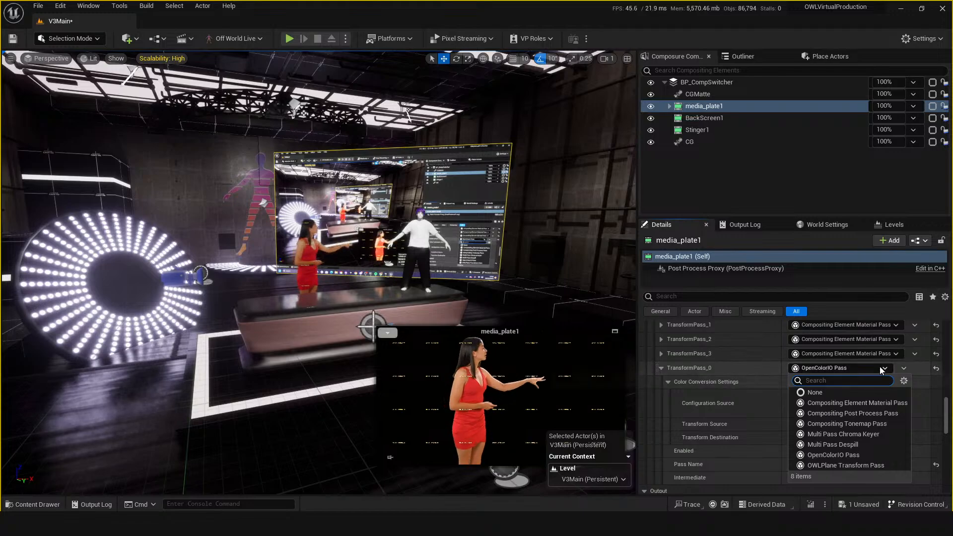
pyautogui.click(937, 369)
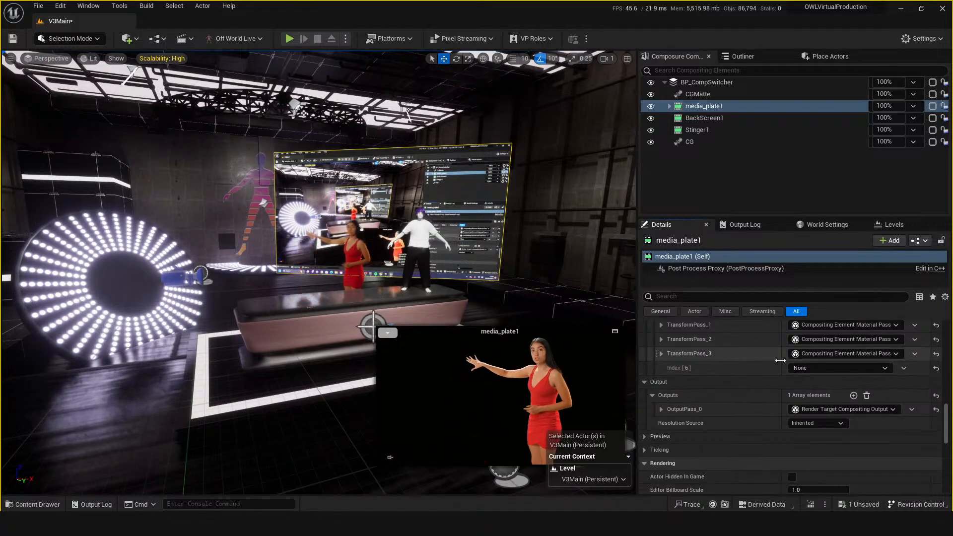
pyautogui.hotkey('ctrl', 'z')
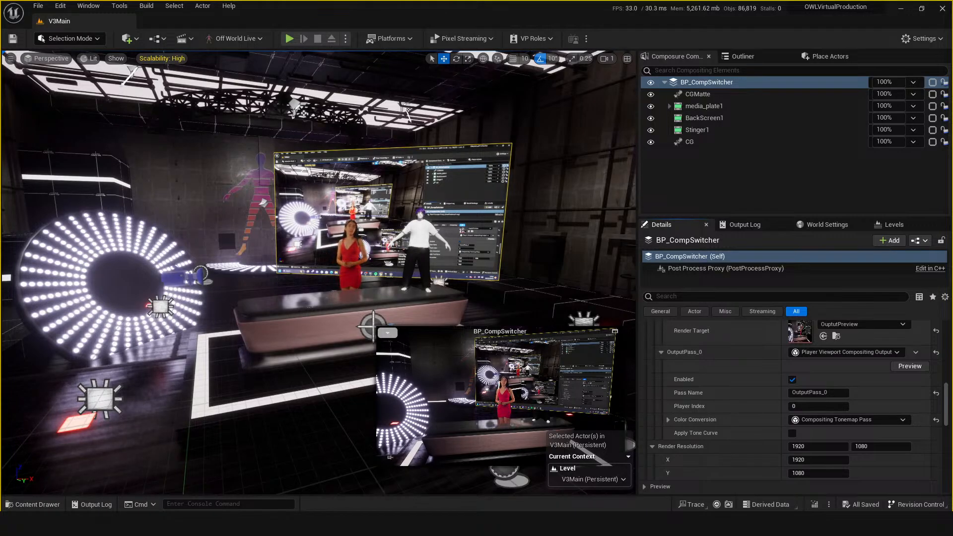
# Step: Bring up the browser with the YouTube video "OCIO for Virtual Production with Unreal" and skip to its Installing OCIO section
pyautogui.moveTo(353, 130); pyautogui.dragTo(262, 70)
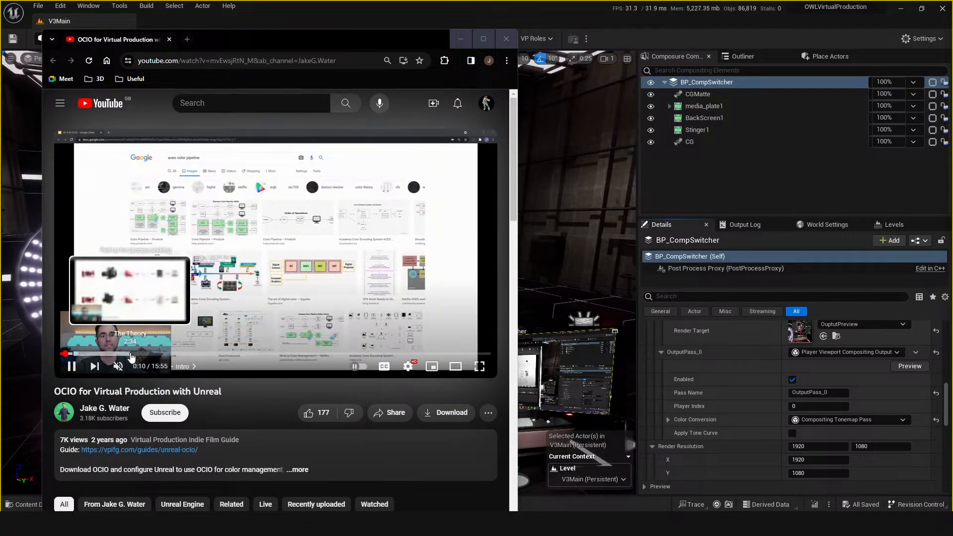
pyautogui.moveTo(156, 354); pyautogui.dragTo(387, 357)
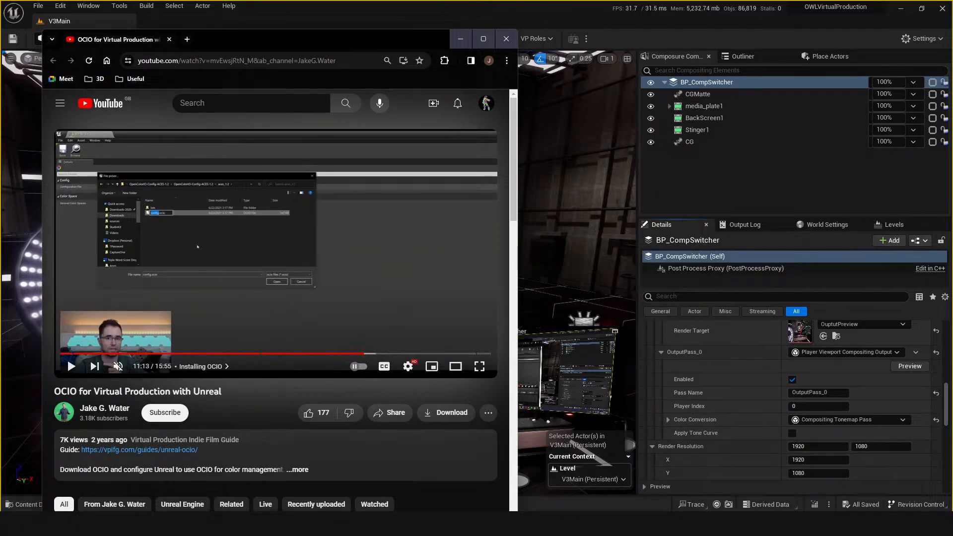
# Step: Maximize the browser window showing the OpenColorIO website and open the OCIO v2 ACES Configurations releases from its downloads page
pyautogui.moveTo(0, 107); pyautogui.dragTo(136, 47)
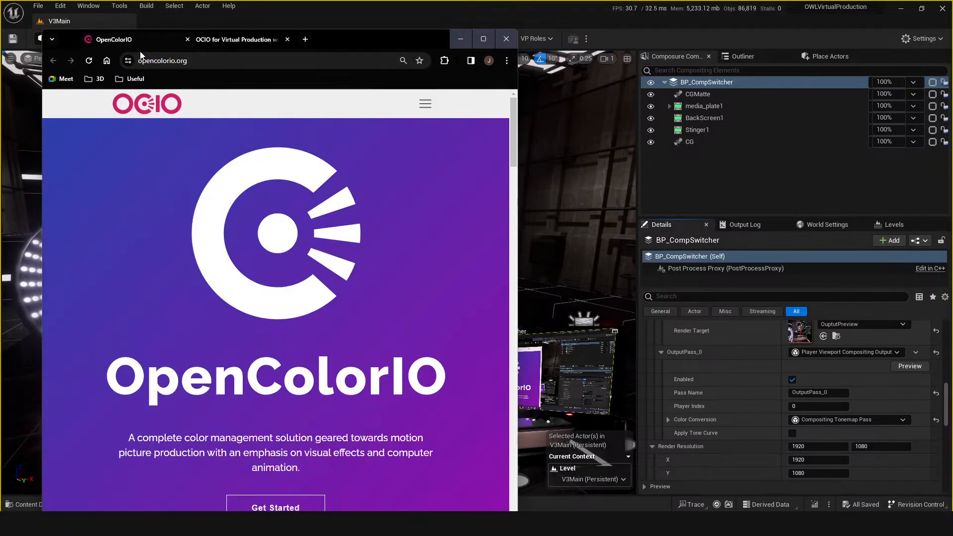
pyautogui.moveTo(328, 43); pyautogui.dragTo(306, 15)
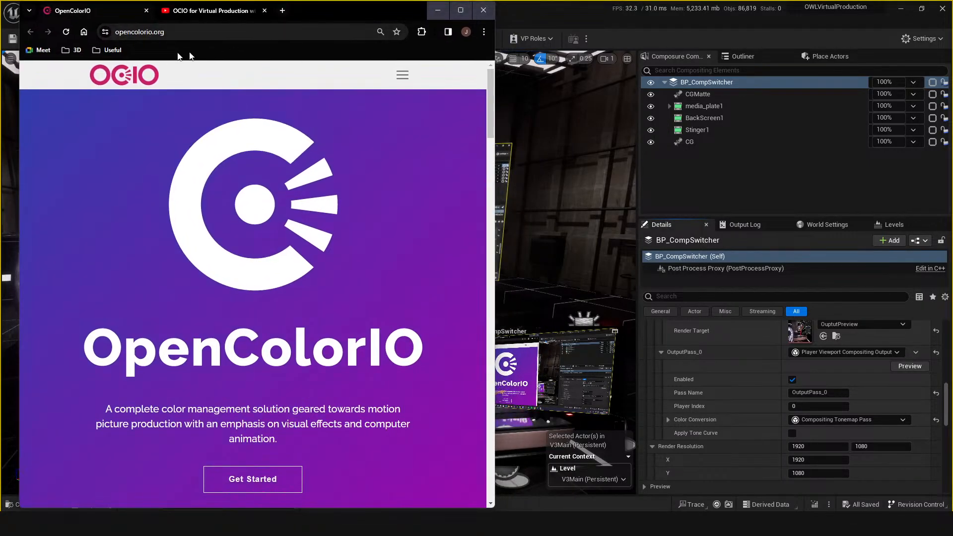
pyautogui.scroll(-5, 287, 280)
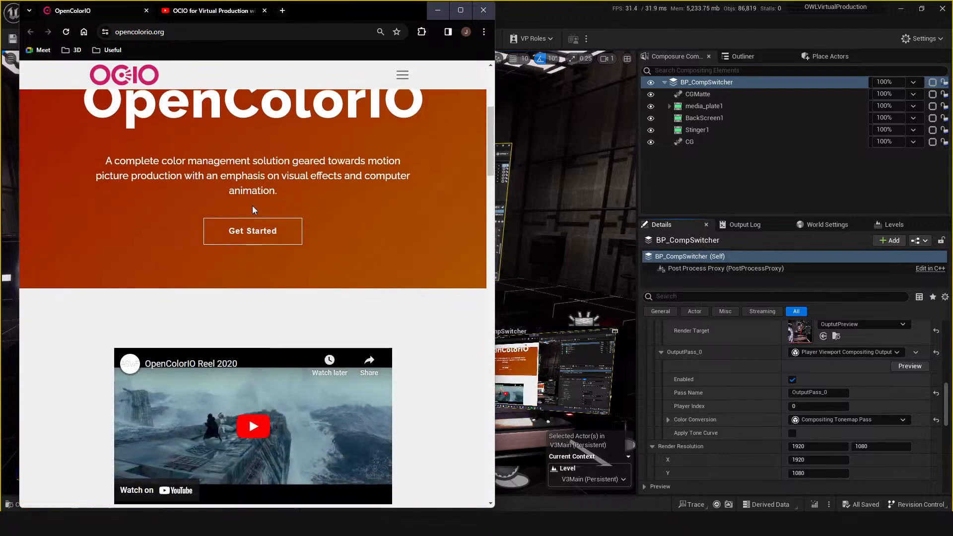
pyautogui.scroll(-4, 462, 167)
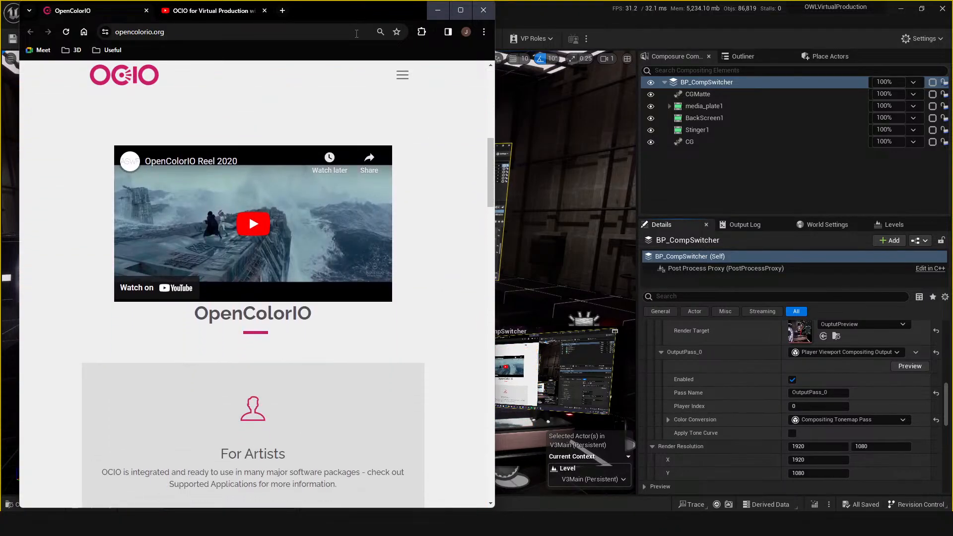
pyautogui.moveTo(341, 8); pyautogui.dragTo(392, 4)
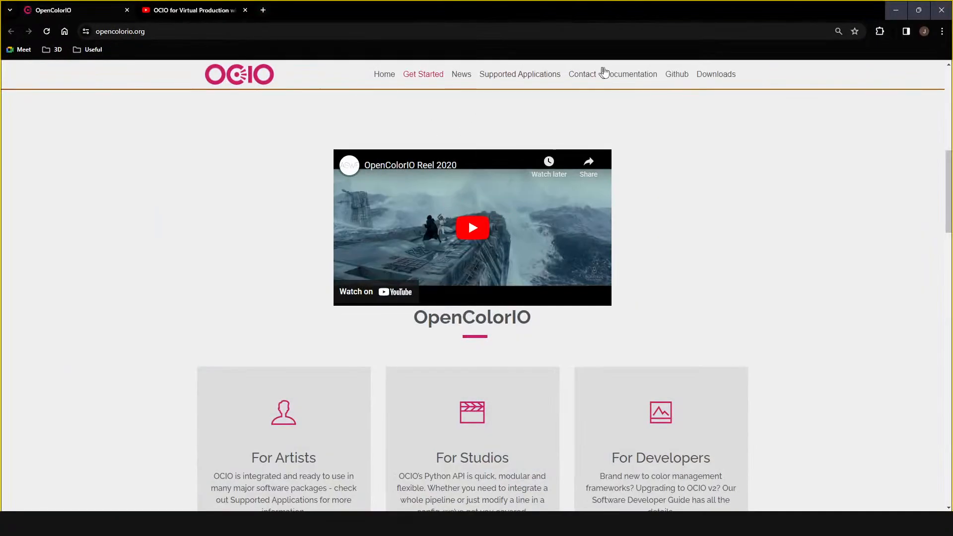
pyautogui.click(705, 75)
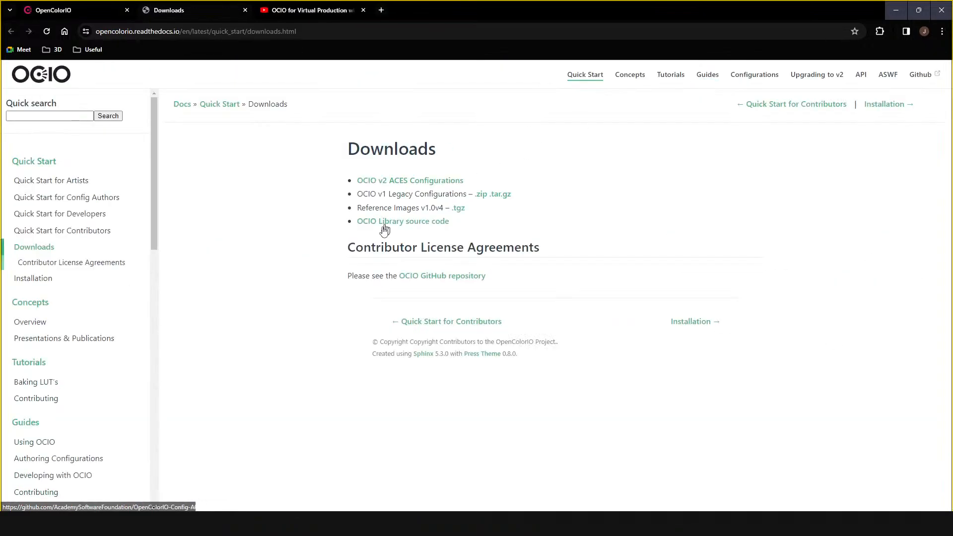
pyautogui.click(409, 180)
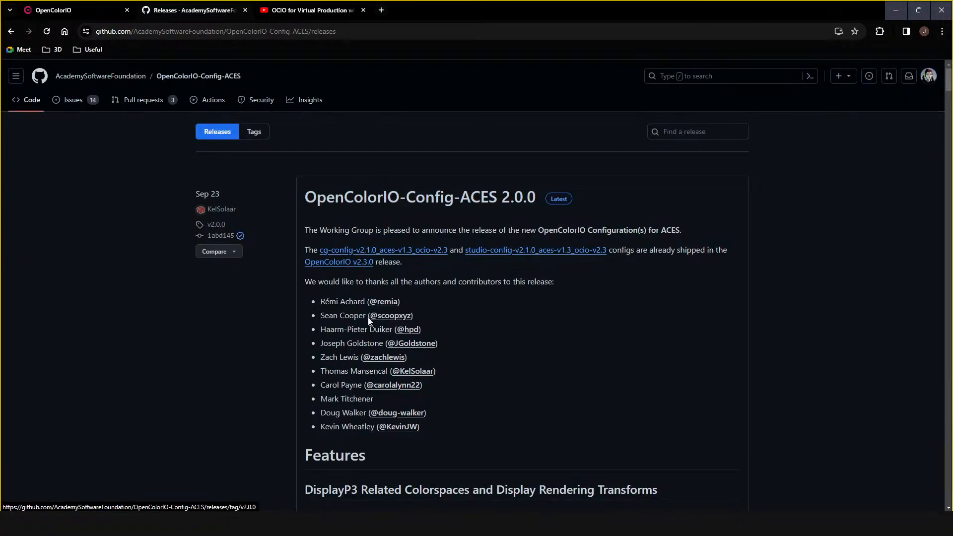
# Step: Examine the OpenColorIO-Config-ACES 2.0.0 release notes for the Canon Log colorspaces, highlighting the CanonLog2 CinemaGamut D55 entry
pyautogui.scroll(-6, 385, 268)
pyautogui.scroll(-1, 385, 268)
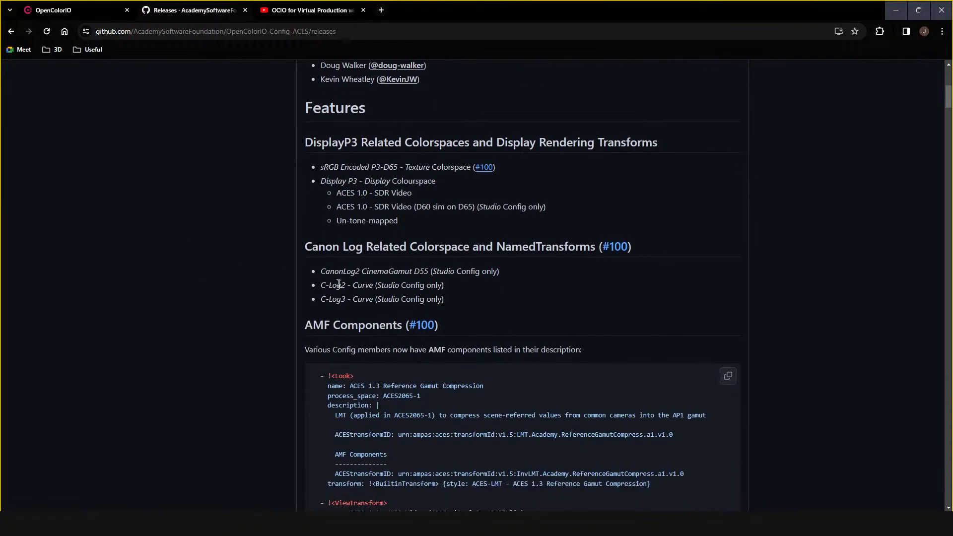
pyautogui.moveTo(329, 268); pyautogui.dragTo(478, 276)
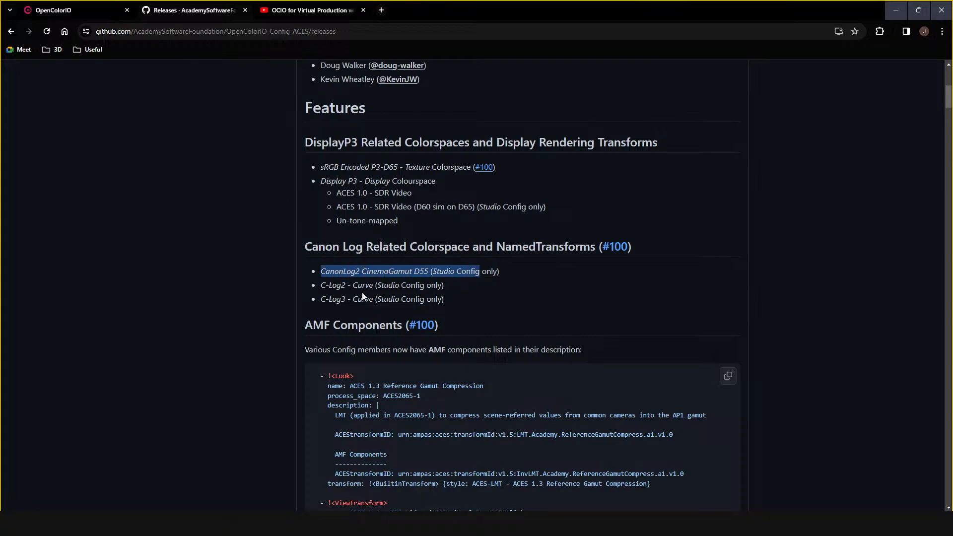
pyautogui.click(341, 290)
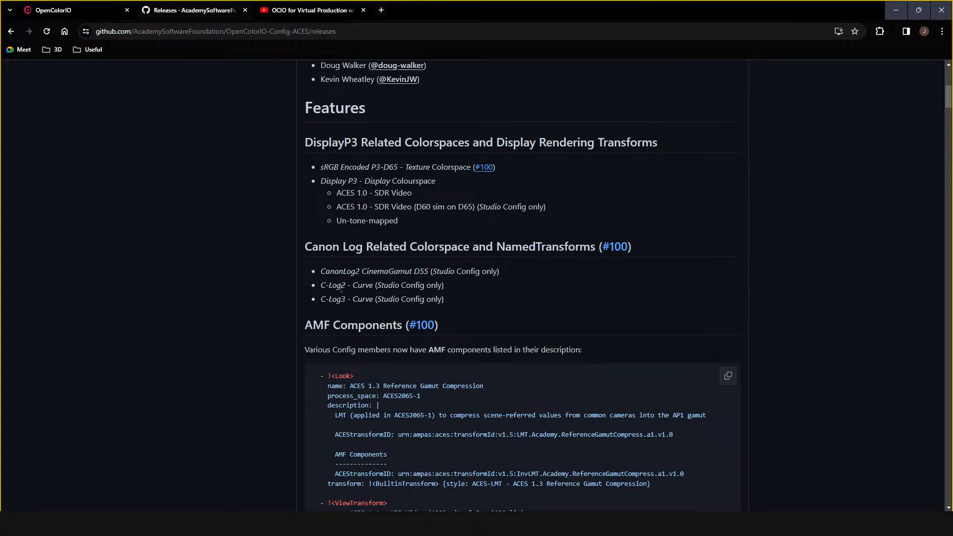
pyautogui.scroll(2, 368, 304)
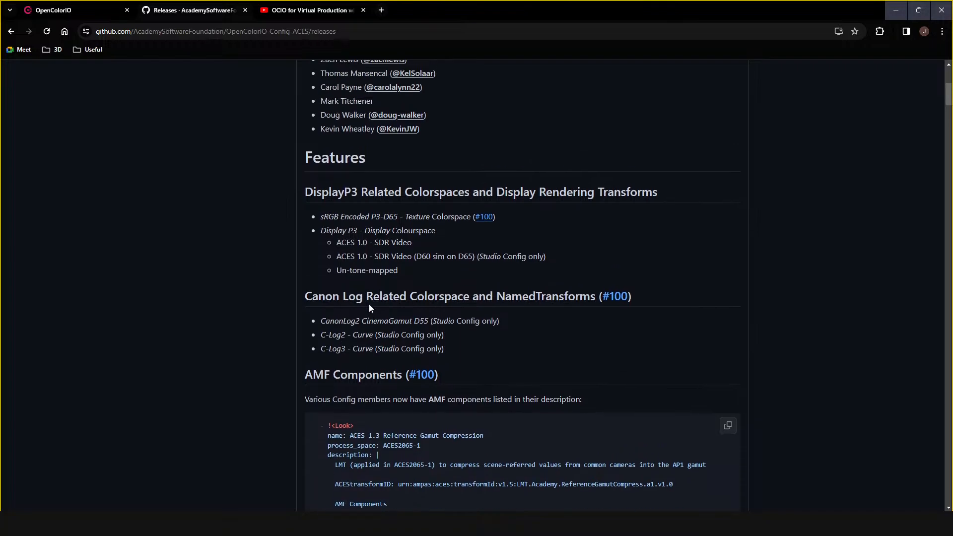
pyautogui.scroll(5, 392, 320)
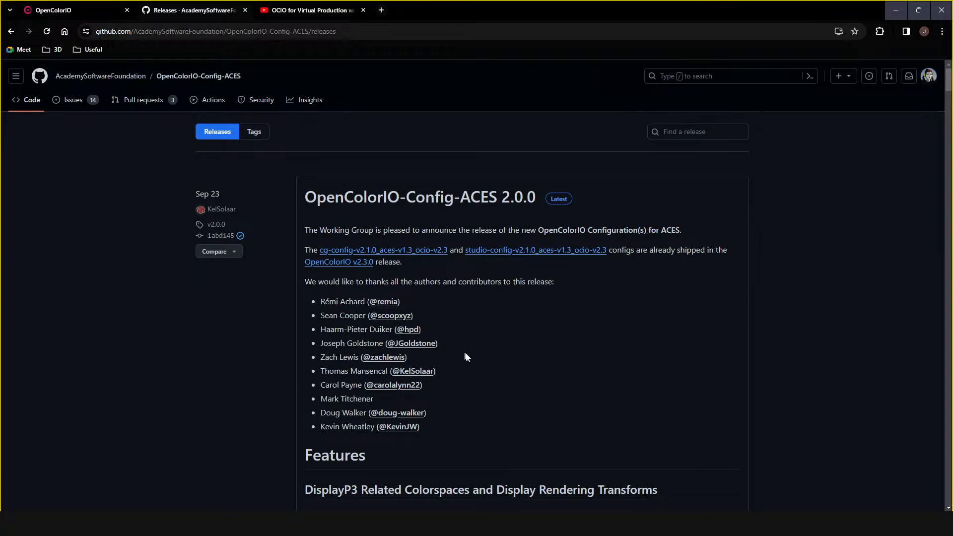
pyautogui.scroll(-5, 412, 337)
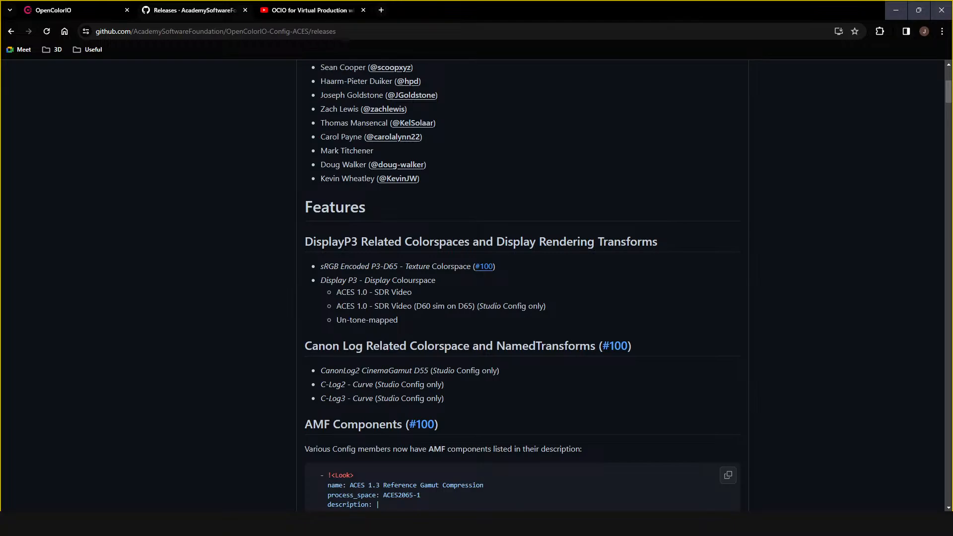
pyautogui.moveTo(320, 373); pyautogui.dragTo(507, 378)
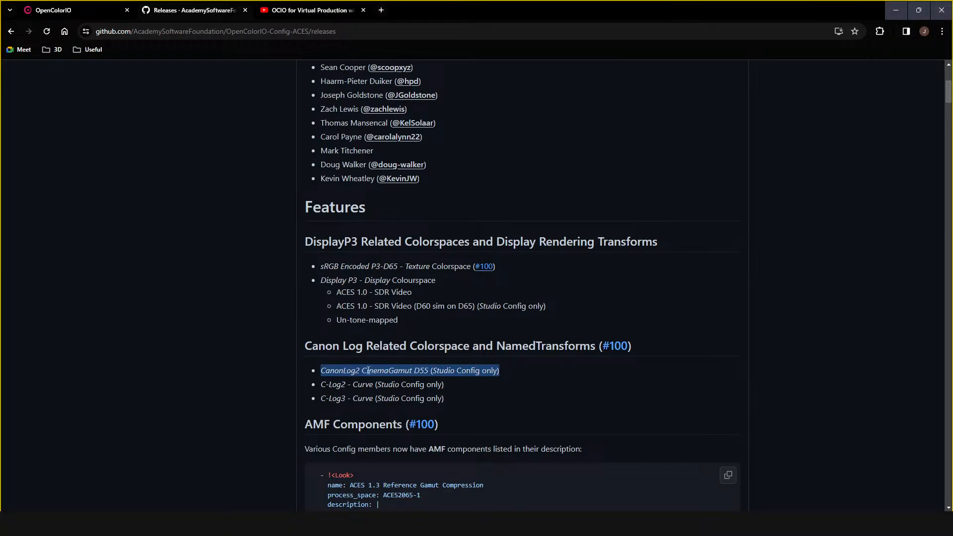
# Step: Switch back to the Unreal Editor and review the output types available for BP_CompSwitcher's OutputPass_0
pyautogui.click(521, 524)
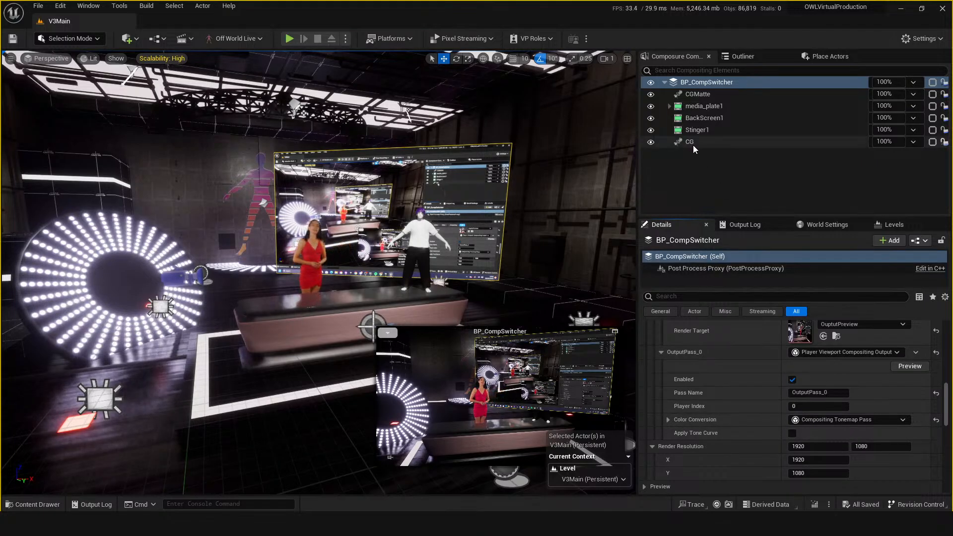
pyautogui.scroll(-2, 688, 394)
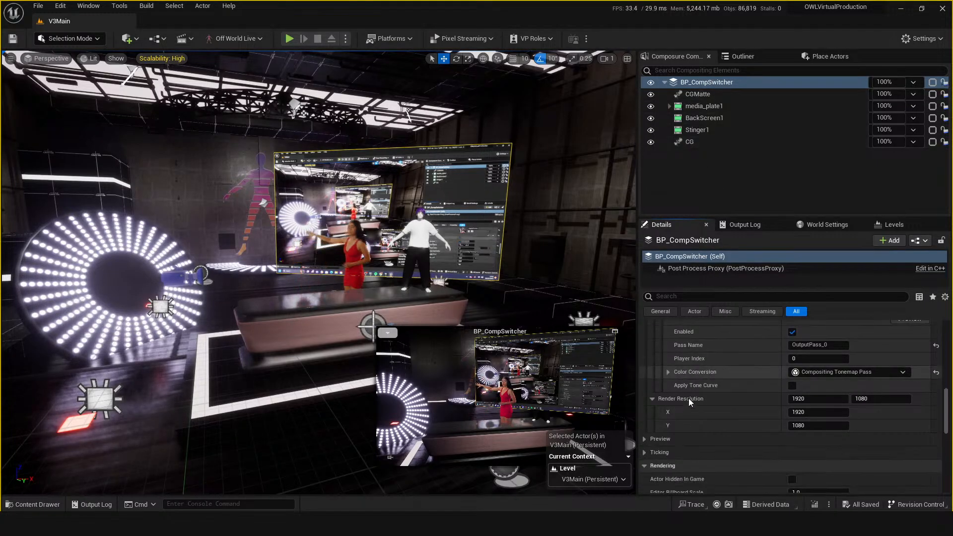
pyautogui.scroll(3, 690, 421)
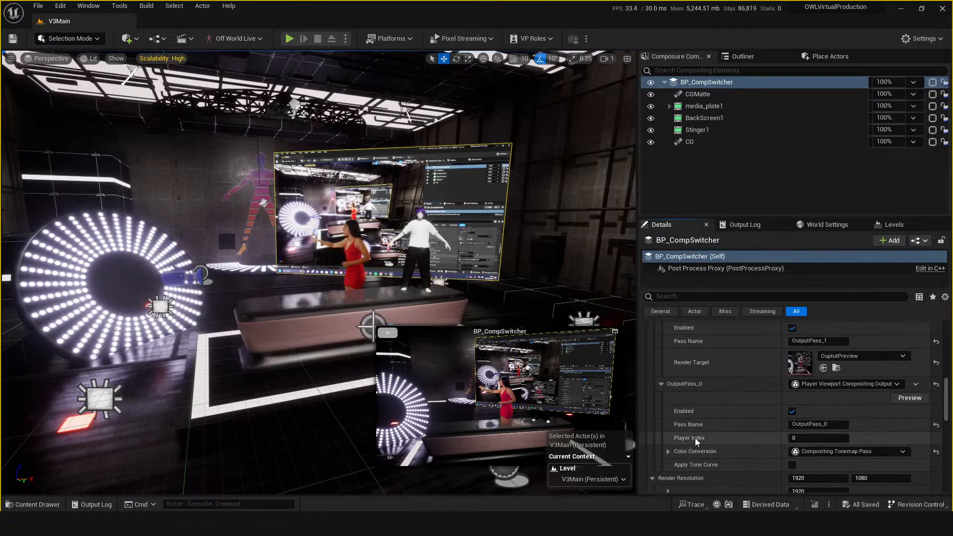
pyautogui.click(861, 385)
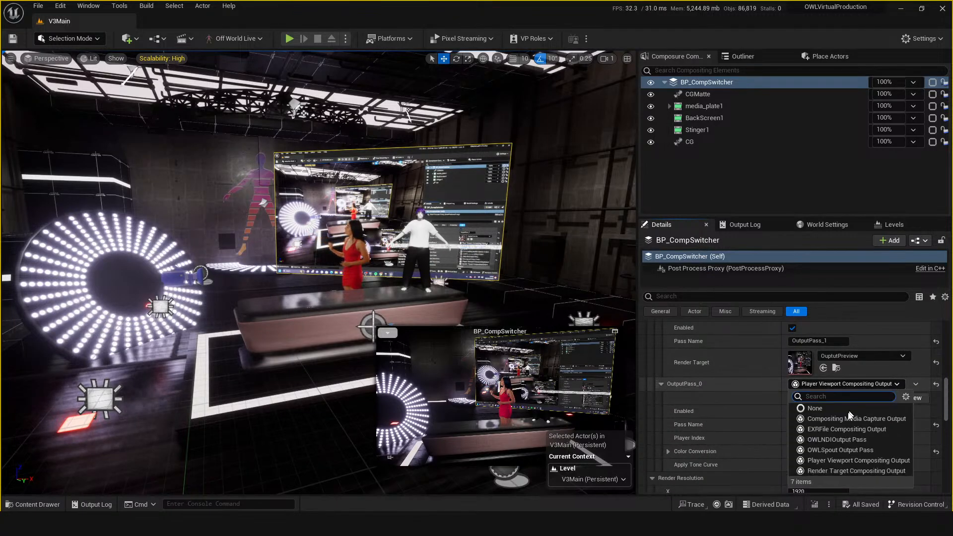
pyautogui.scroll(4, 736, 406)
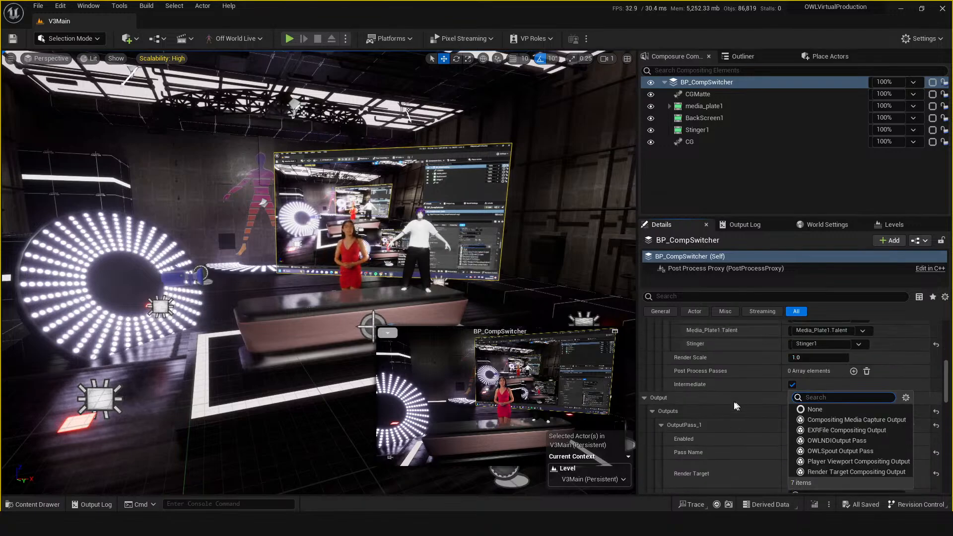
pyautogui.click(726, 388)
# Step: Review the pass types available for BP_CompSwitcher's TransformPass_0, including the OpenColorIO Pass, without changing the selection
pyautogui.scroll(5, 724, 404)
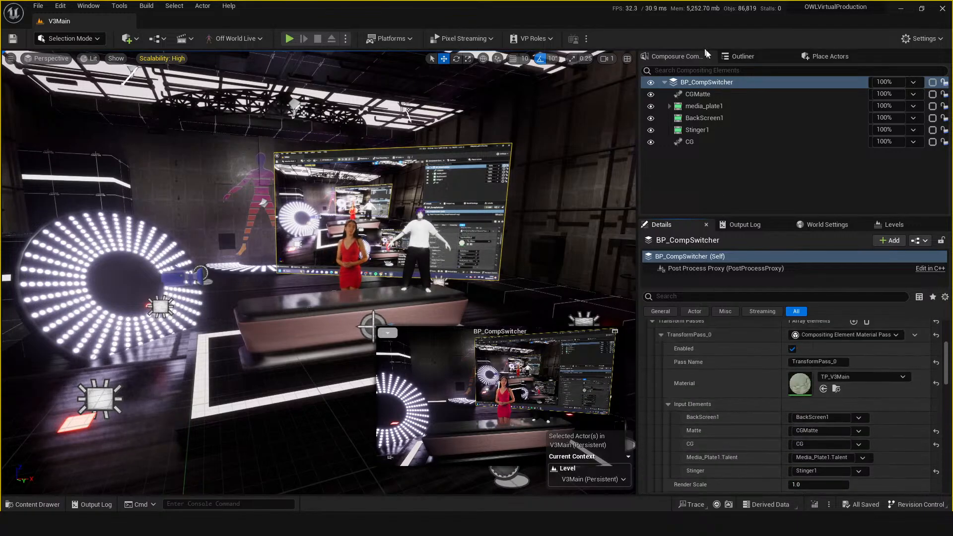
pyautogui.scroll(3, 731, 436)
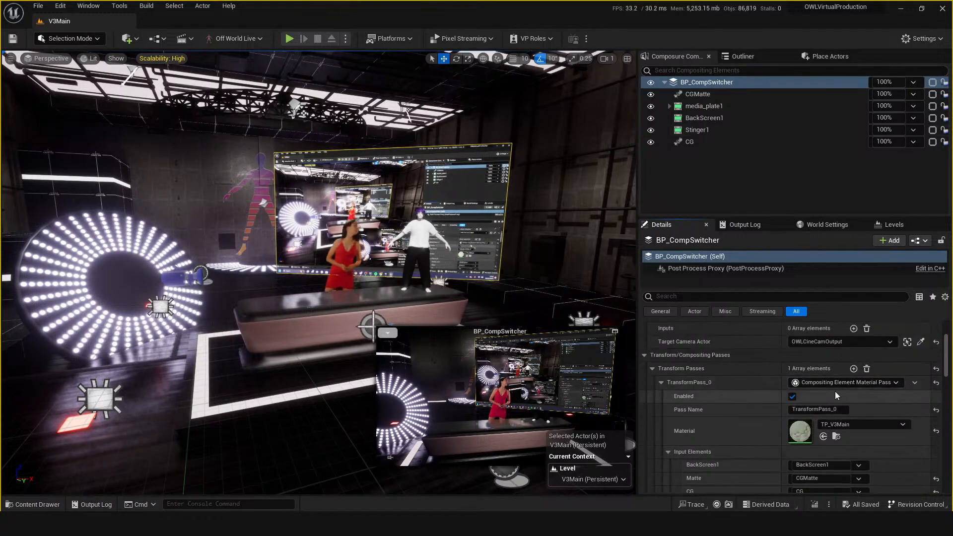
pyautogui.click(828, 383)
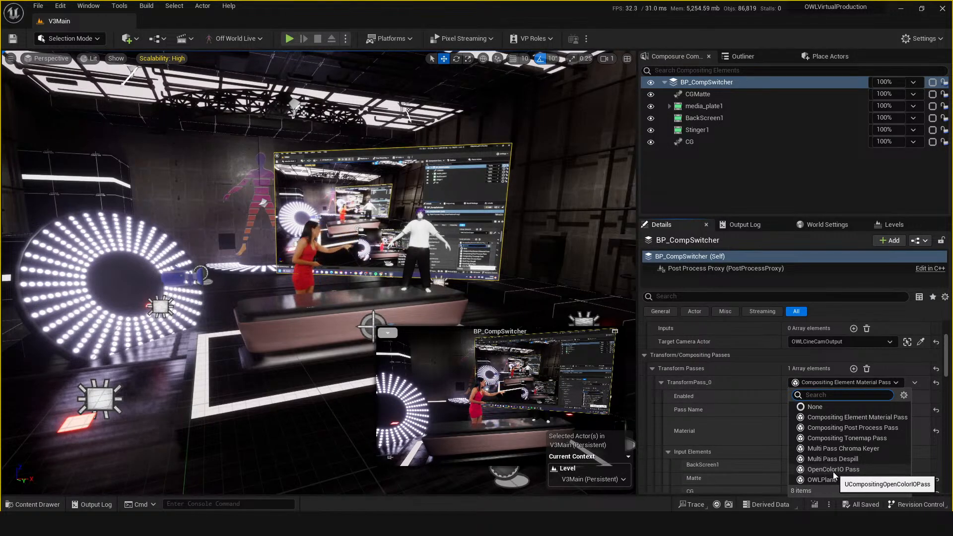
pyautogui.click(829, 384)
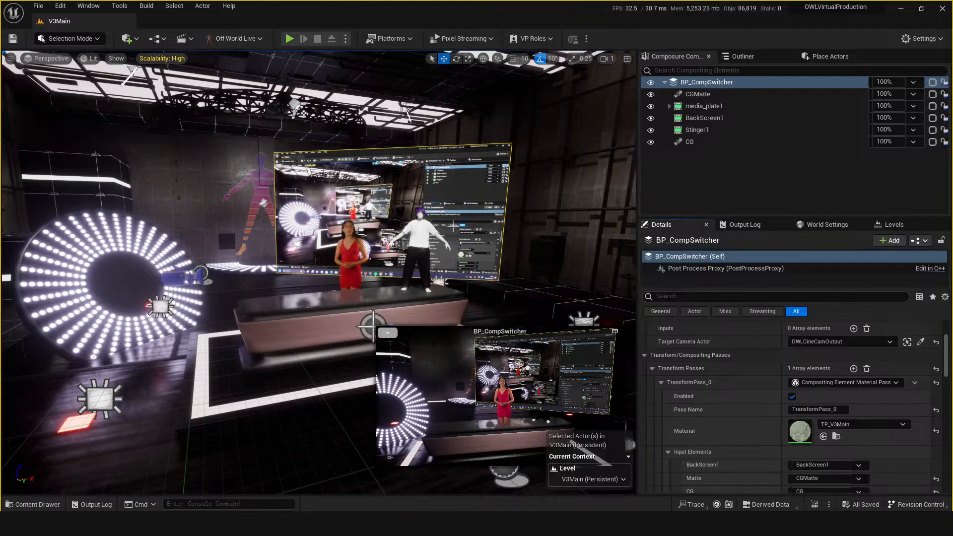
# Step: Select the BP_LightSystem2 actor in the studio set and delete it from the level
pyautogui.scroll(-6, 360, 176)
pyautogui.scroll(4, 360, 177)
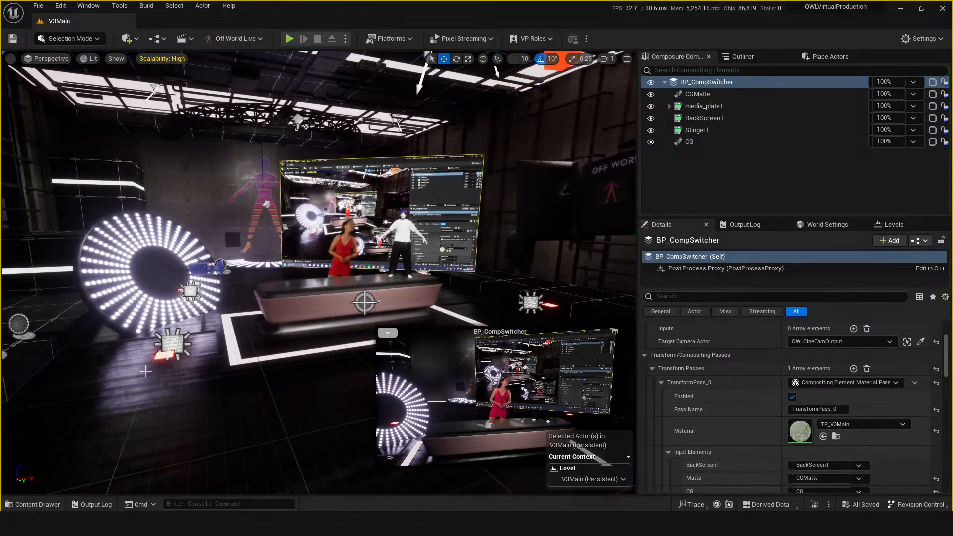
pyautogui.click(239, 296)
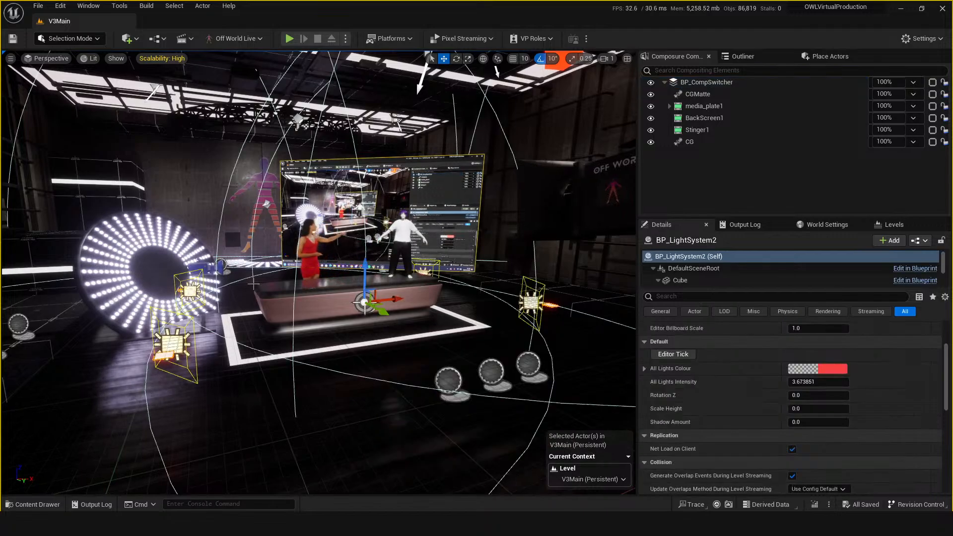
pyautogui.press('Delete')
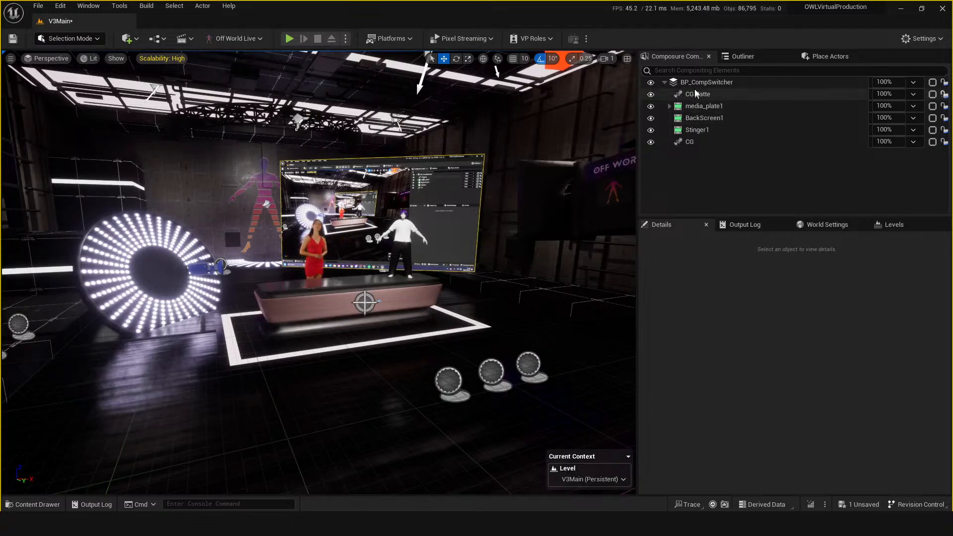
# Step: Select the Desk2 mesh in the studio set and save the V3Main level
pyautogui.click(719, 83)
pyautogui.click(349, 307)
pyautogui.moveTo(313, 379); pyautogui.dragTo(335, 379, button='right')
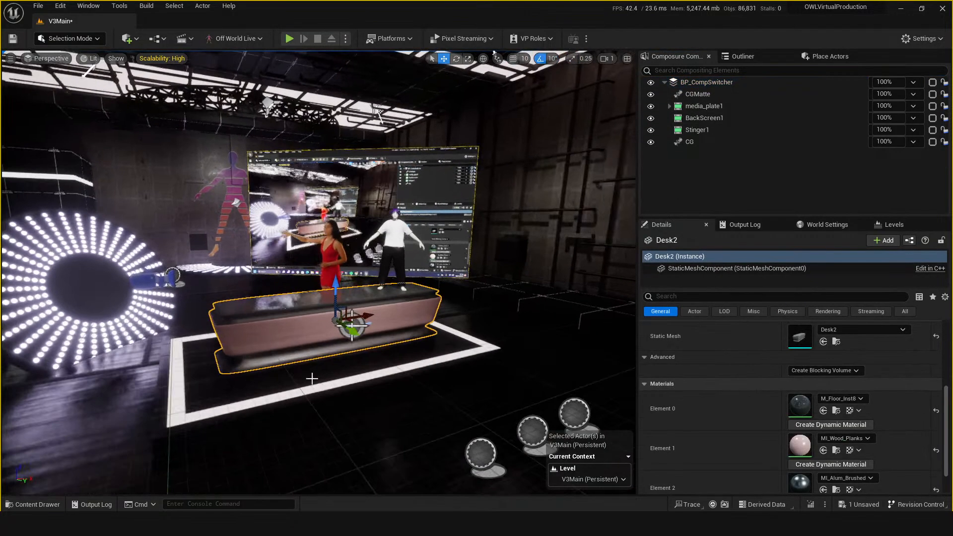
pyautogui.hotkey('ctrl', 's')
# Step: Try to open the OWLPodcastComp level from the project's PodcastTemplate content folder
pyautogui.hotkey('ctrl', 'space')
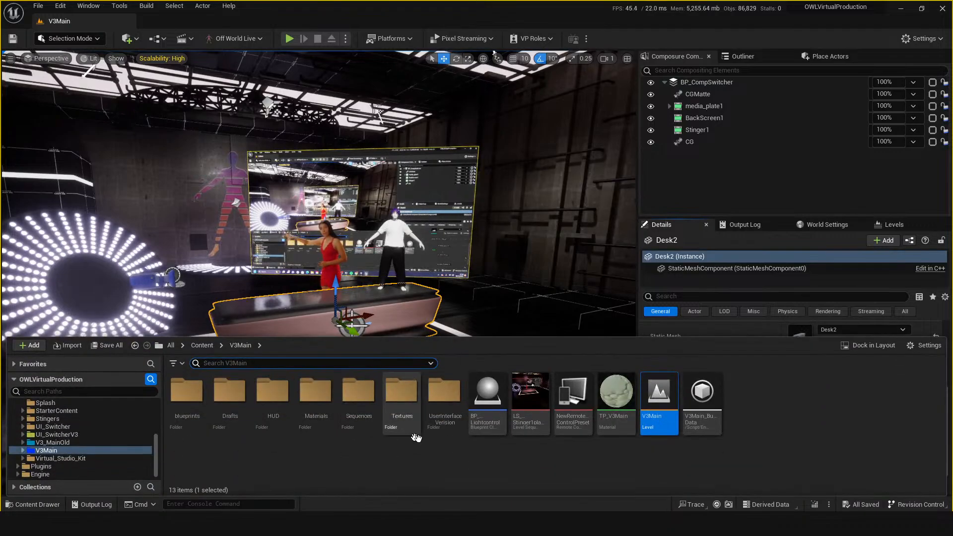
pyautogui.click(202, 345)
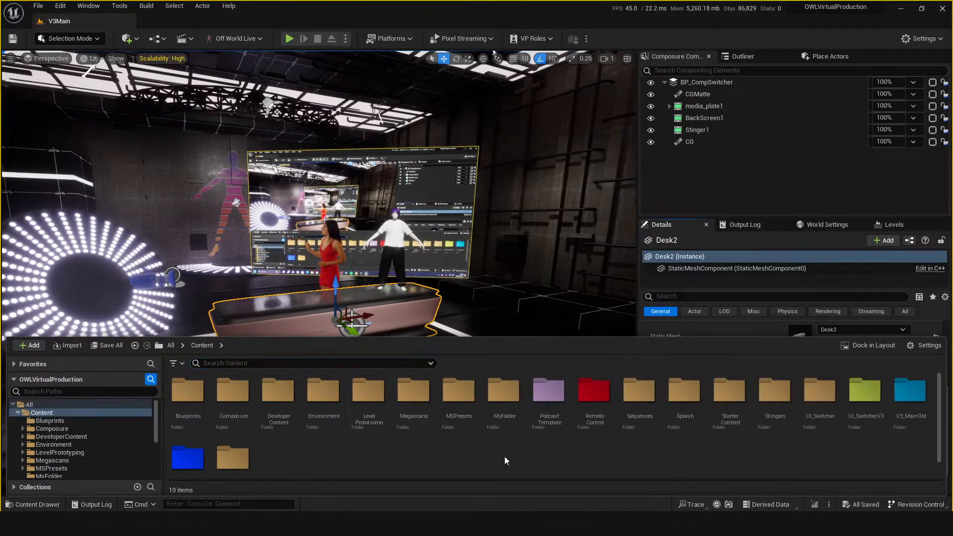
pyautogui.scroll(-1, 501, 444)
pyautogui.scroll(1, 594, 419)
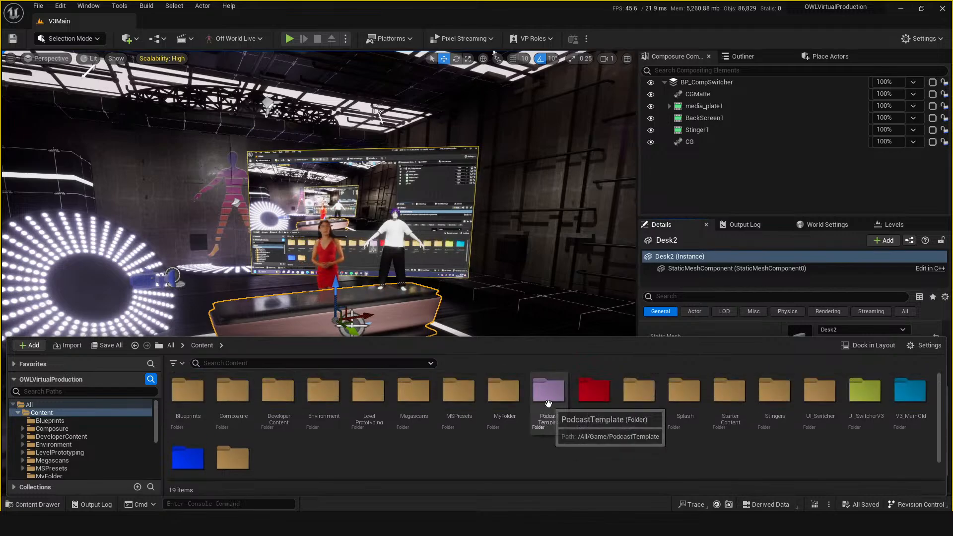
pyautogui.doubleClick(546, 405)
pyautogui.doubleClick(445, 395)
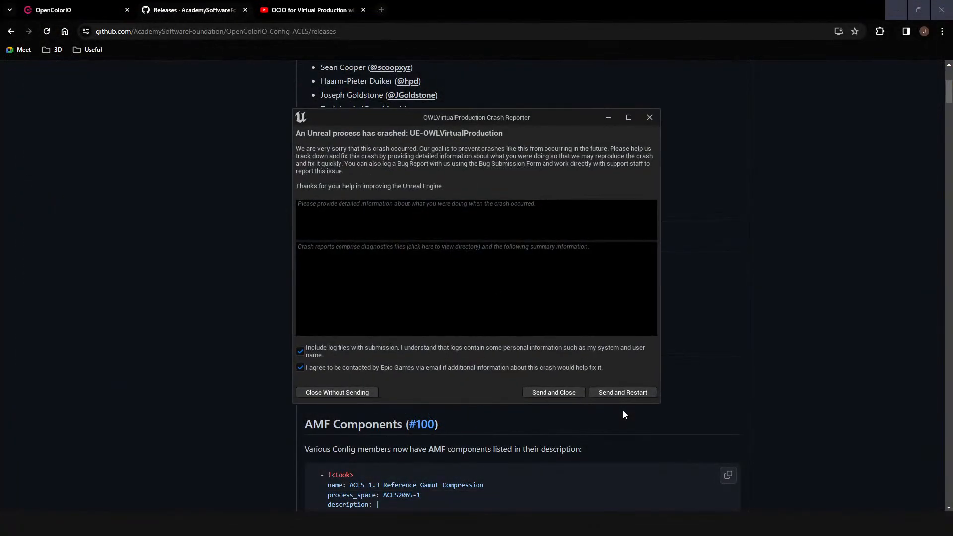
# Step: Send the crash report and restart the editor, and load the OWLPodcastComp level from Content/PodcastTemplate
pyautogui.click(612, 390)
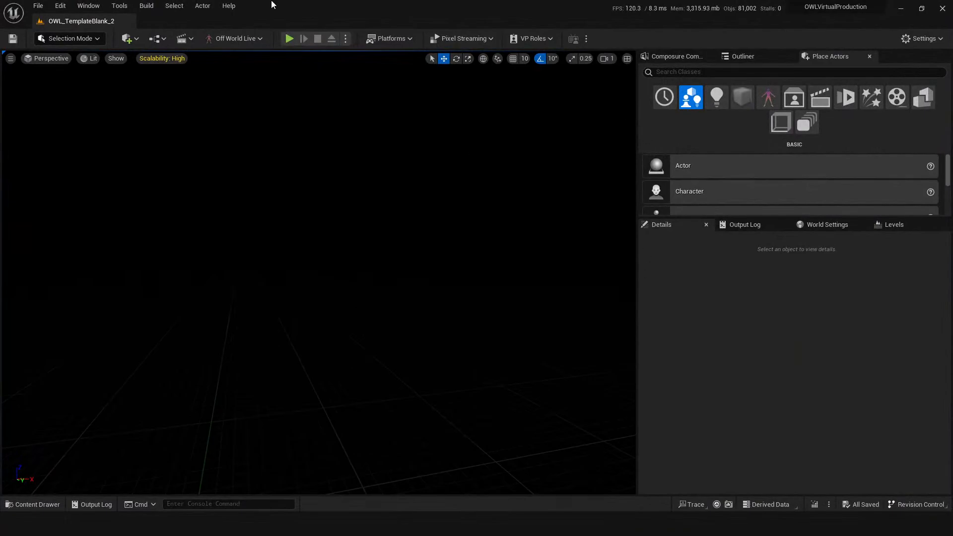
pyautogui.hotkey('ctrl', 'space')
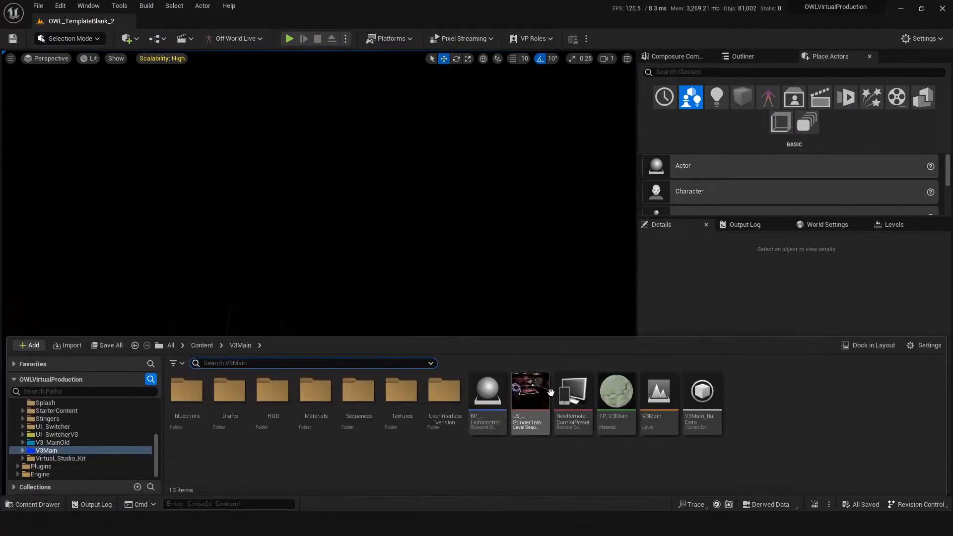
pyautogui.click(201, 345)
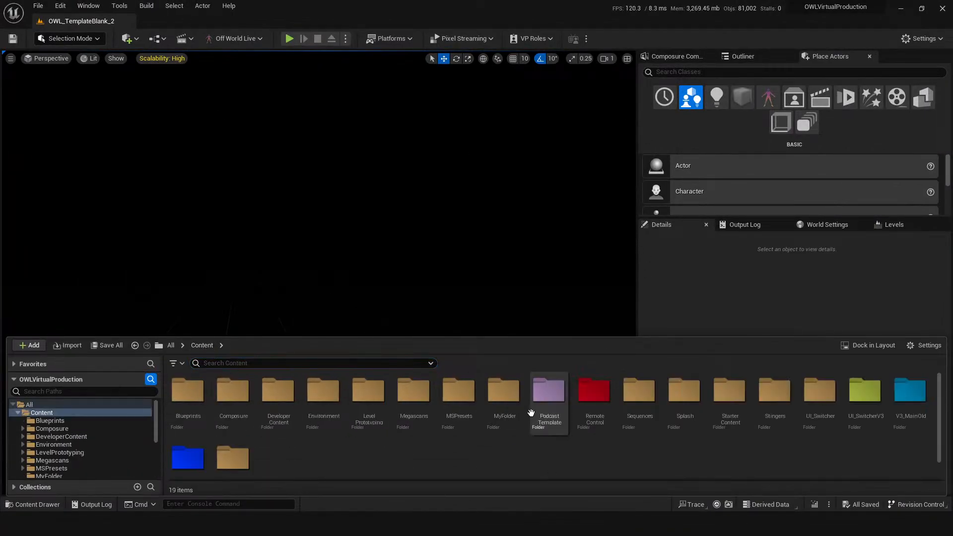
pyautogui.doubleClick(532, 413)
pyautogui.doubleClick(445, 397)
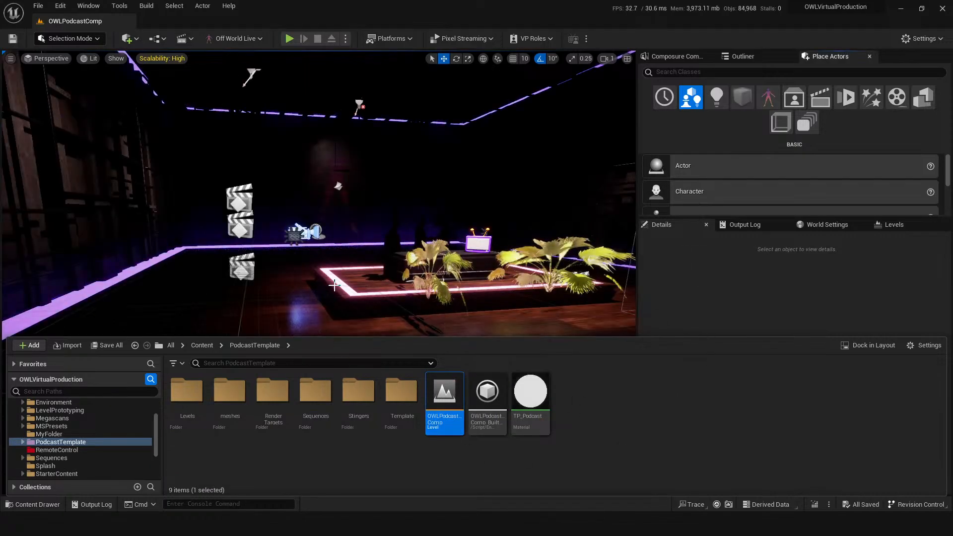
# Step: Examine the podcast studio set from the front, including the desk, plants and light strips
pyautogui.moveTo(334, 285); pyautogui.dragTo(318, 286, button='right')
pyautogui.moveTo(354, 405)
pyautogui.mouseDown(button='right')
pyautogui.moveTo(390, 404)
pyautogui.moveTo(340, 404)
pyautogui.mouseUp(button='right')
pyautogui.press('w')
pyautogui.press('d')
pyautogui.moveTo(293, 350); pyautogui.dragTo(317, 349, button='right')
pyautogui.press('s')
pyautogui.press('s')
pyautogui.moveTo(334, 403); pyautogui.dragTo(307, 393, button='right')
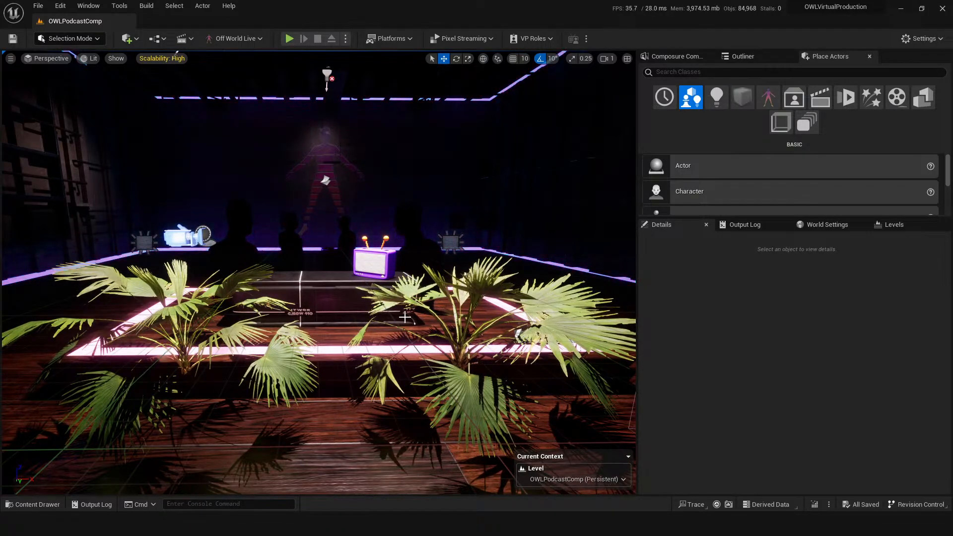
# Step: Select the Podcast composite in Composure and expand its list of layer elements
pyautogui.click(677, 56)
pyautogui.click(689, 86)
pyautogui.click(665, 83)
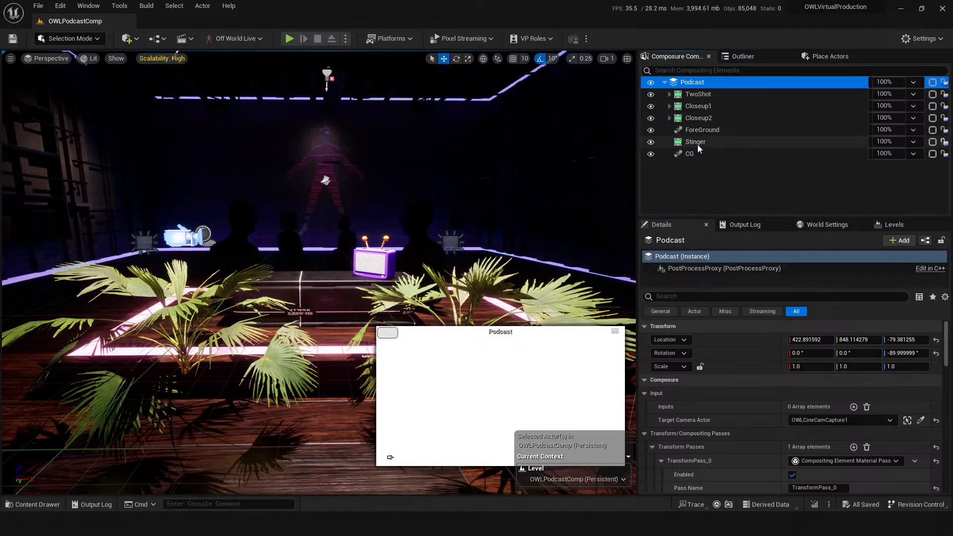
pyautogui.hotkey('ctrl', 'space')
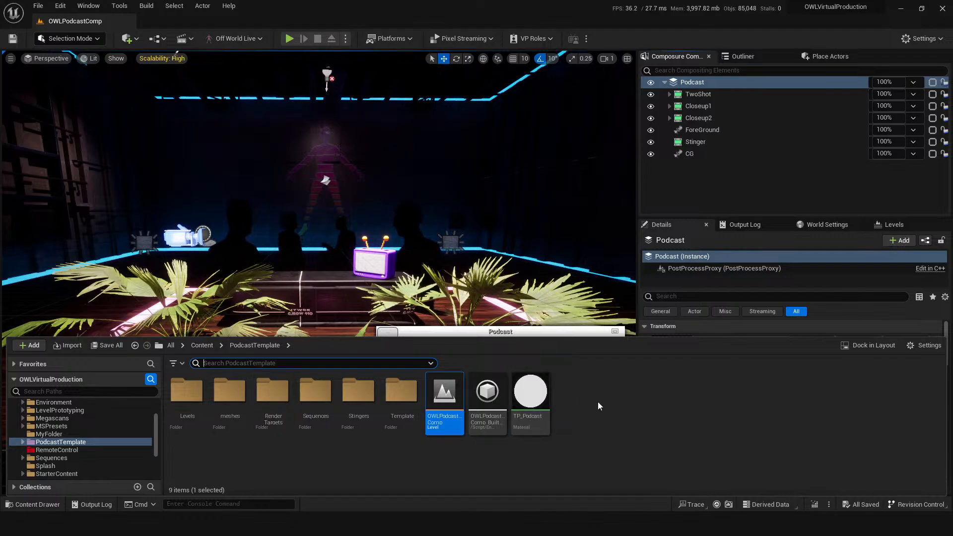
pyautogui.click(572, 414)
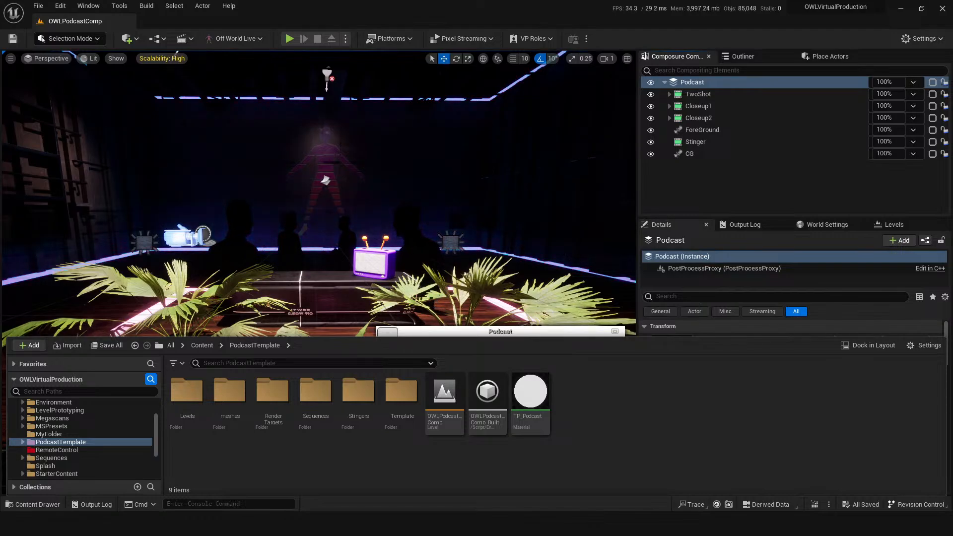
# Step: Bring up the browser's Unreal Engine 5.3.1 Hotfix forum page, review its list of fixed issues, and dismiss it
pyautogui.moveTo(952, 55); pyautogui.dragTo(405, 24)
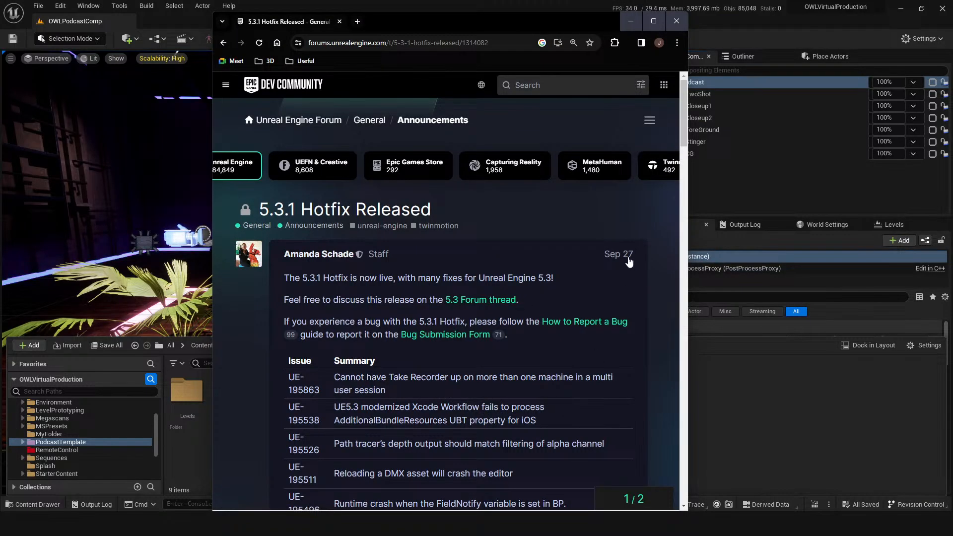
pyautogui.moveTo(626, 261)
pyautogui.scroll(-1, 355, 318)
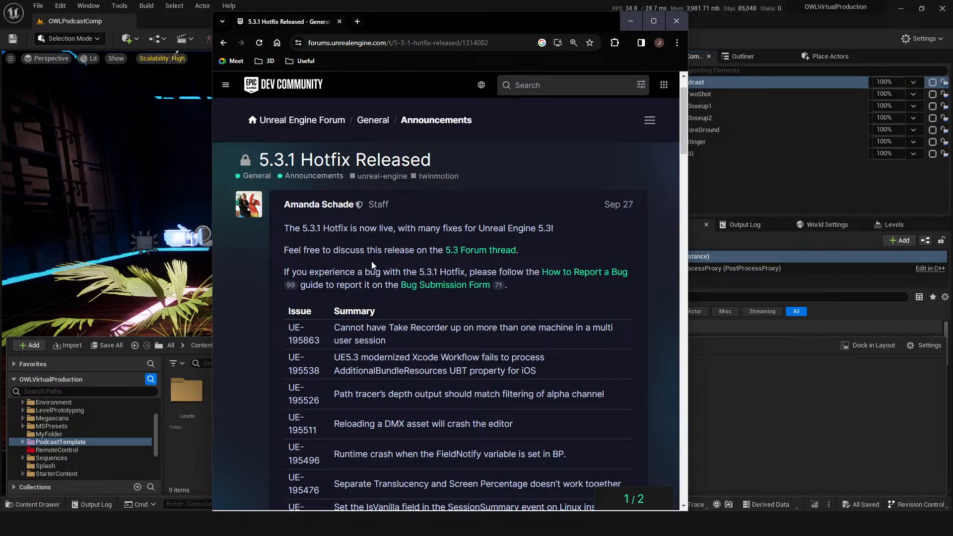
pyautogui.scroll(-2, 345, 239)
pyautogui.scroll(-15, 345, 240)
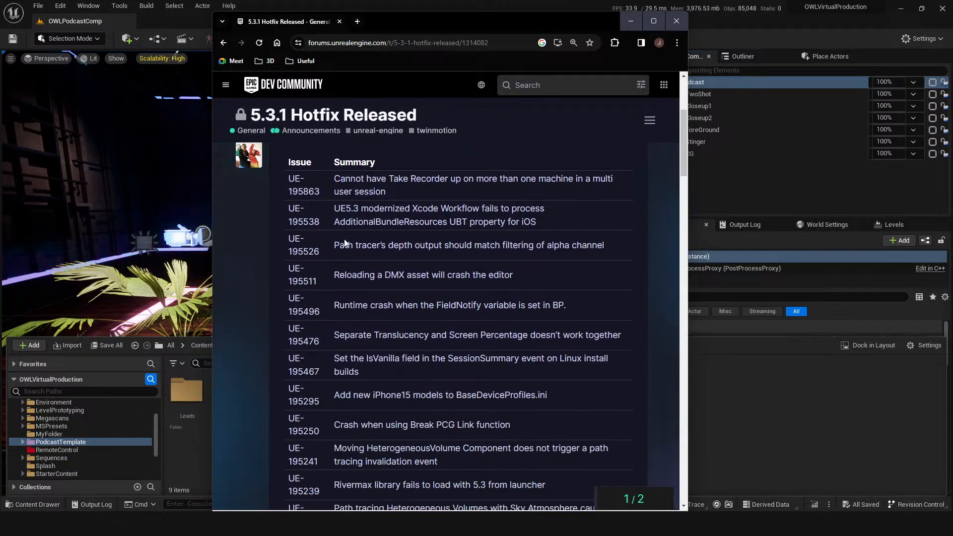
pyautogui.click(676, 20)
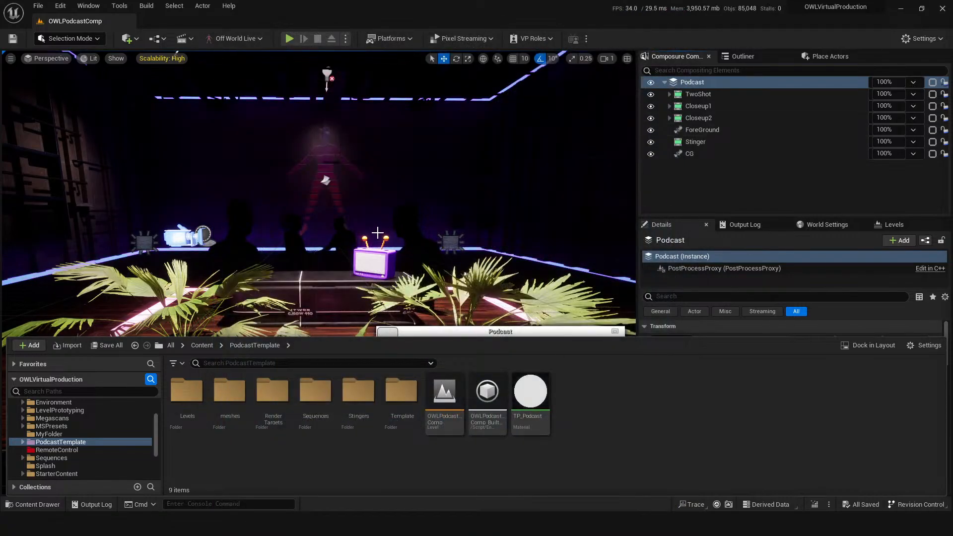
# Step: Examine the inputs and OWL Plane Transform pass of Closeup2Placement, the child element of Closeup2
pyautogui.click(691, 117)
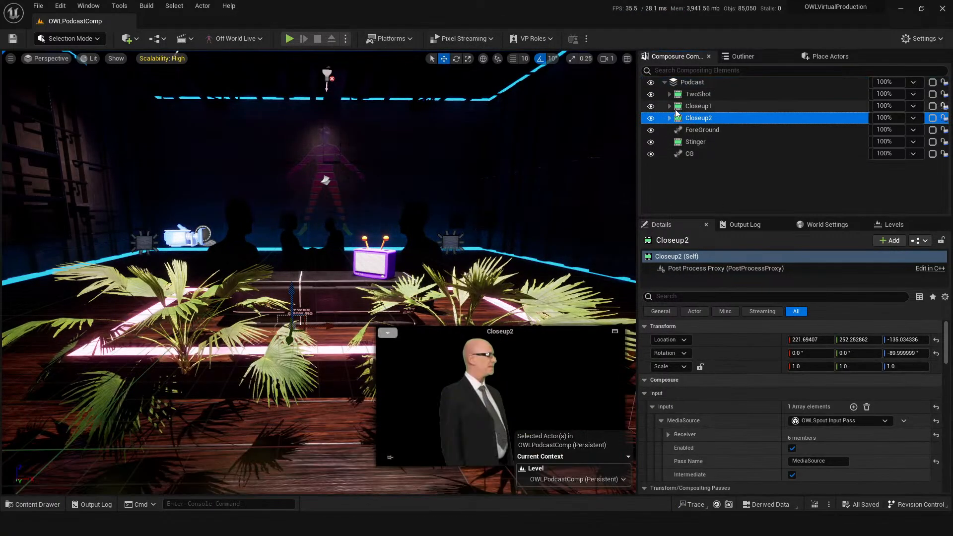
pyautogui.click(668, 119)
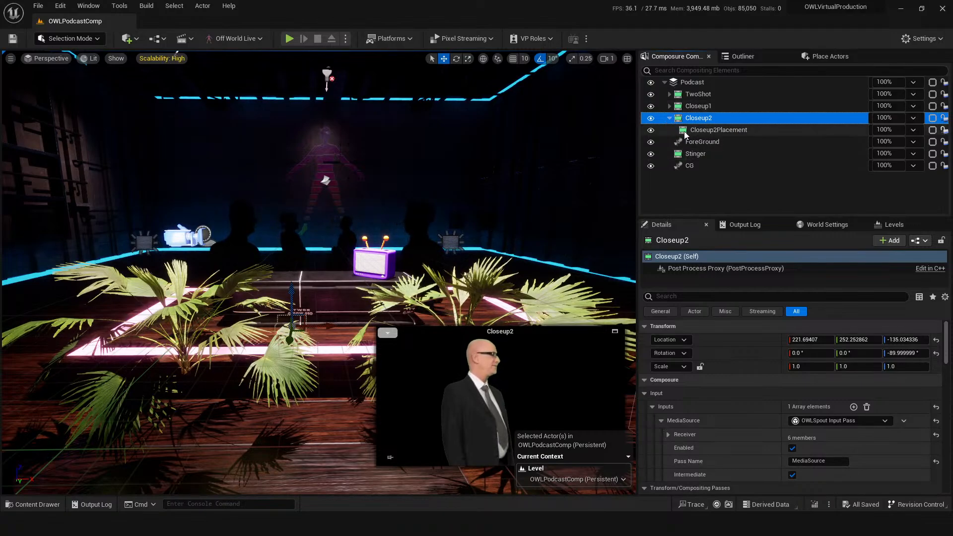
pyautogui.click(696, 130)
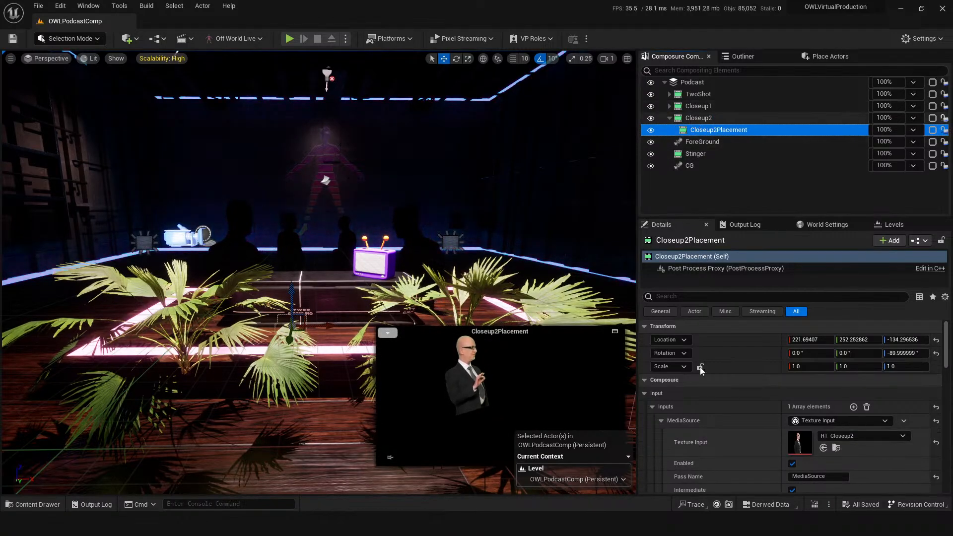
pyautogui.scroll(-3, 722, 408)
pyautogui.scroll(-5, 720, 407)
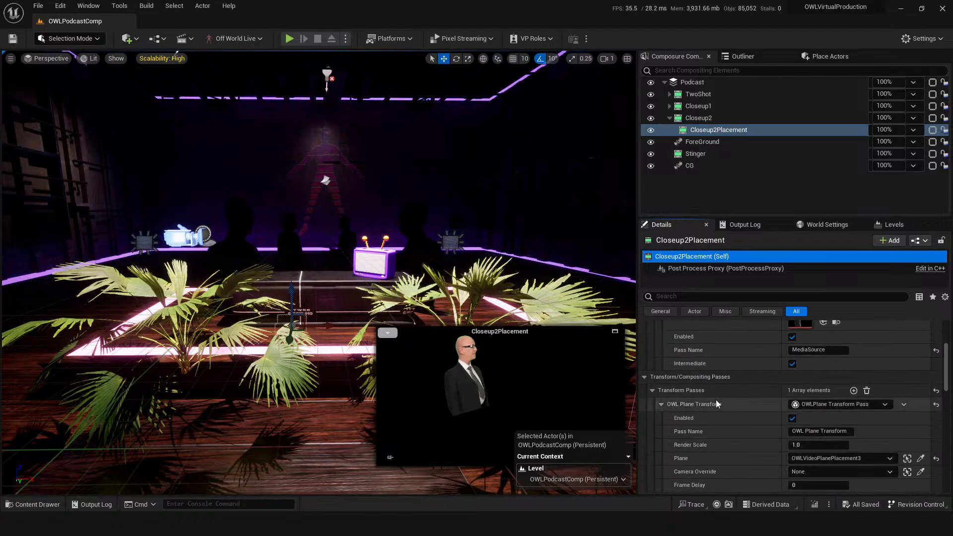
pyautogui.click(661, 404)
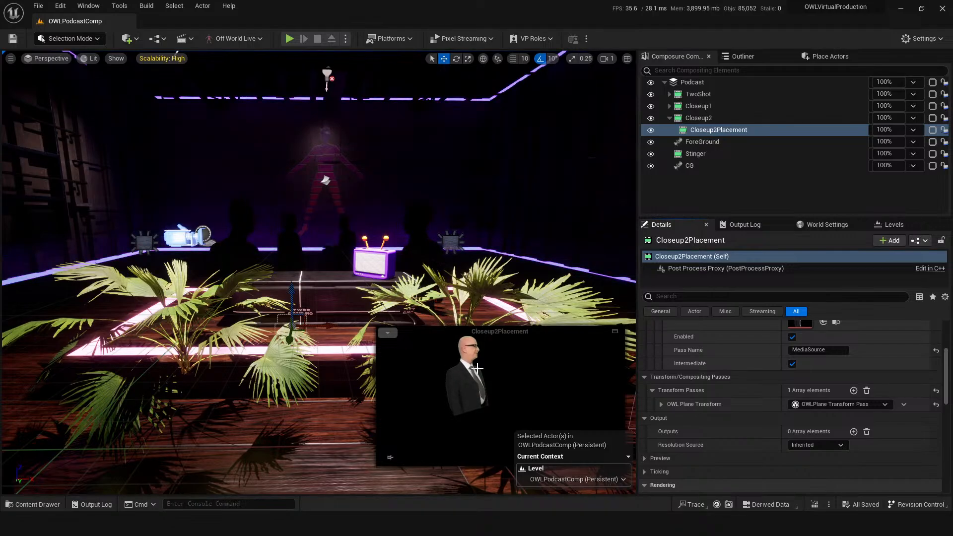
pyautogui.scroll(3, 739, 407)
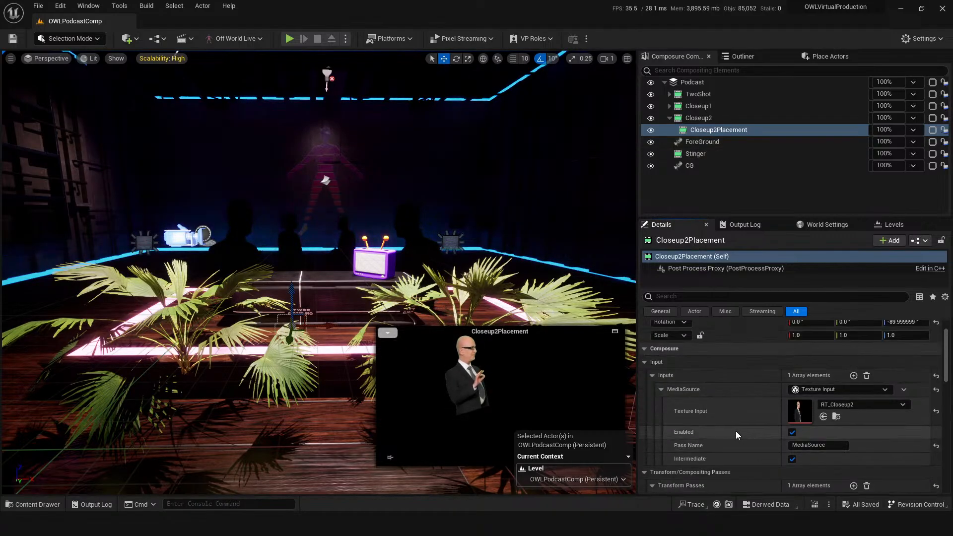
pyautogui.scroll(-7, 723, 412)
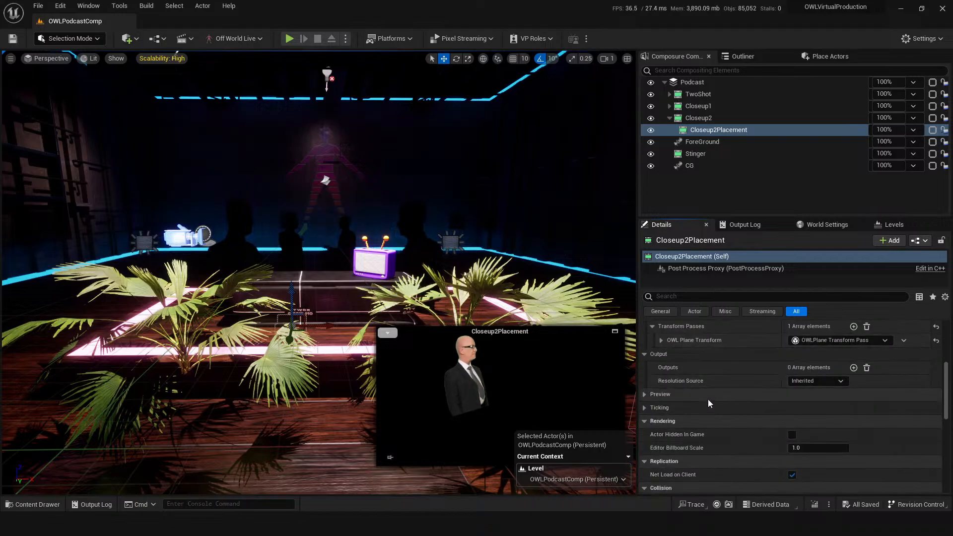
pyautogui.scroll(8, 708, 399)
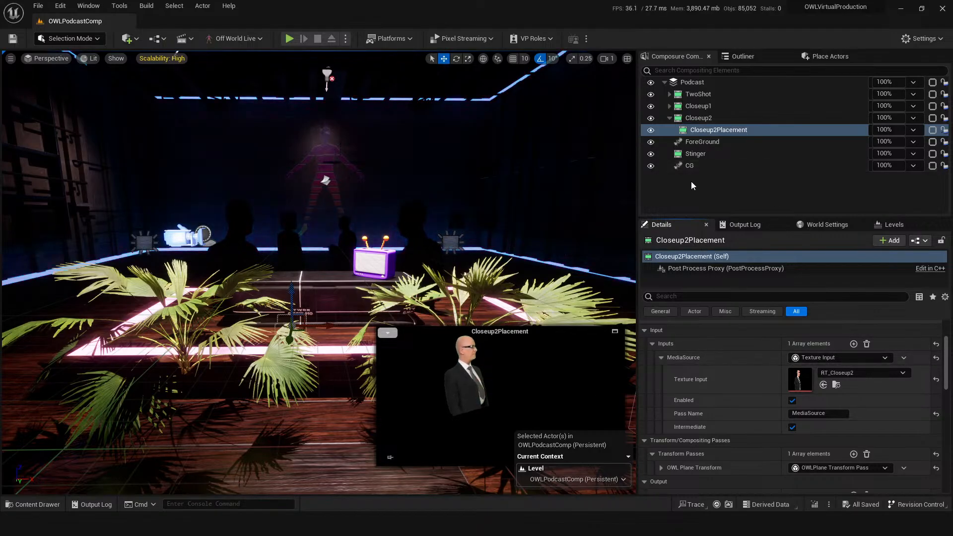
# Step: Compare the input and transform pass settings of the Closeup2, CG and Stinger elements
pyautogui.click(711, 117)
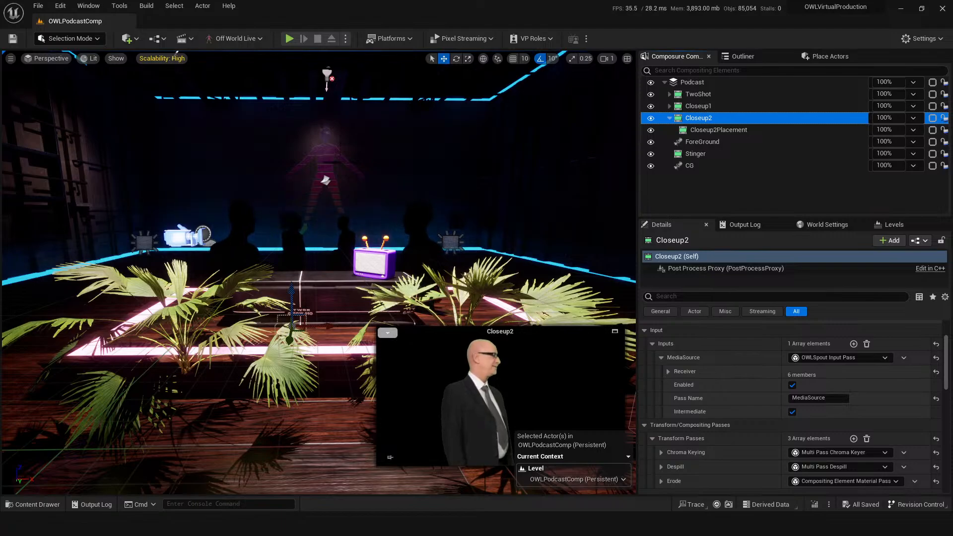
pyautogui.click(715, 165)
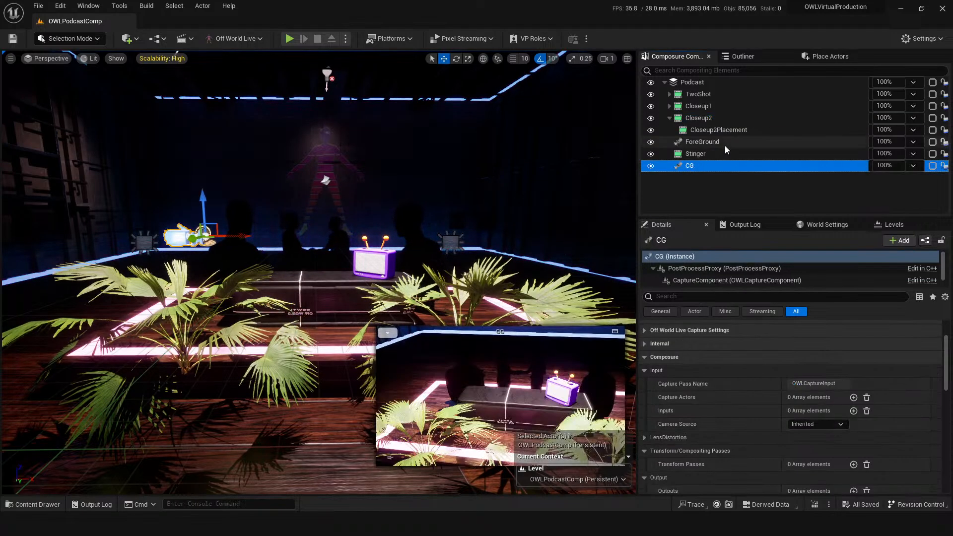
pyautogui.click(707, 149)
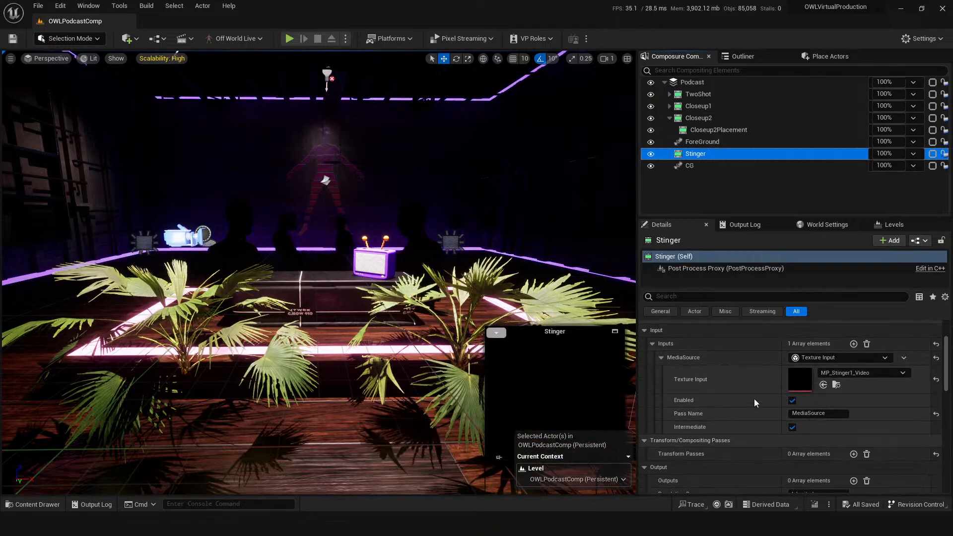
# Step: Open Stinger's MP_Stinger1_Video texture and the MS_Stinger1 media source from the Stingers folder
pyautogui.click(805, 382)
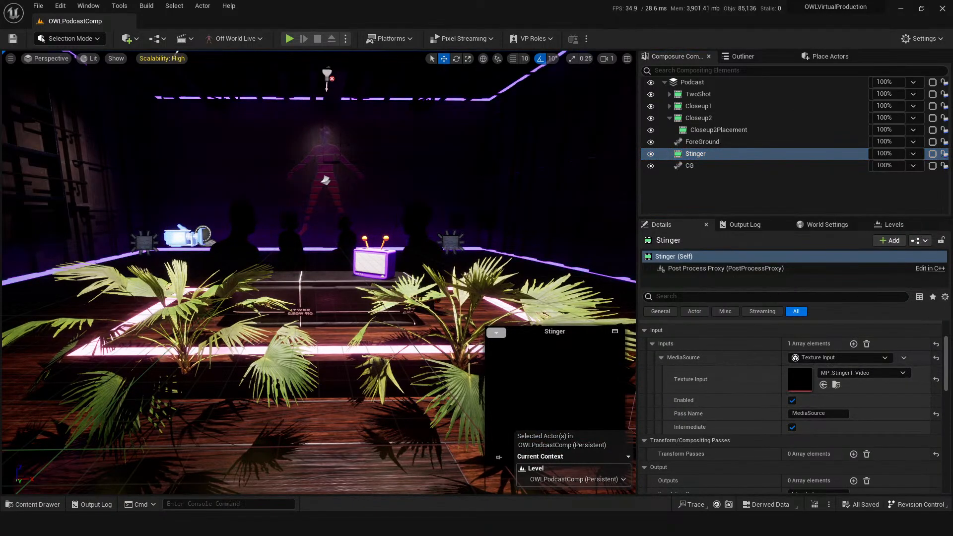
pyautogui.click(836, 384)
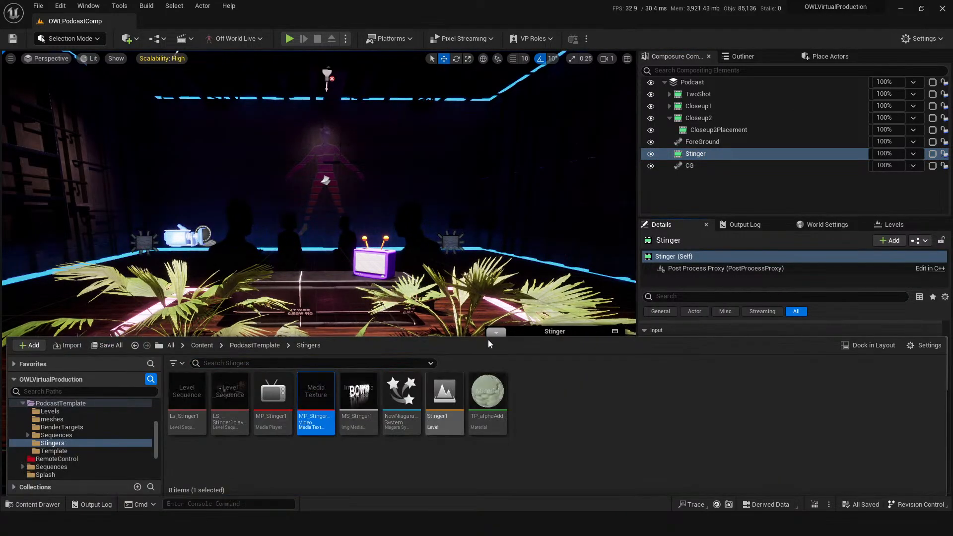
pyautogui.doubleClick(368, 391)
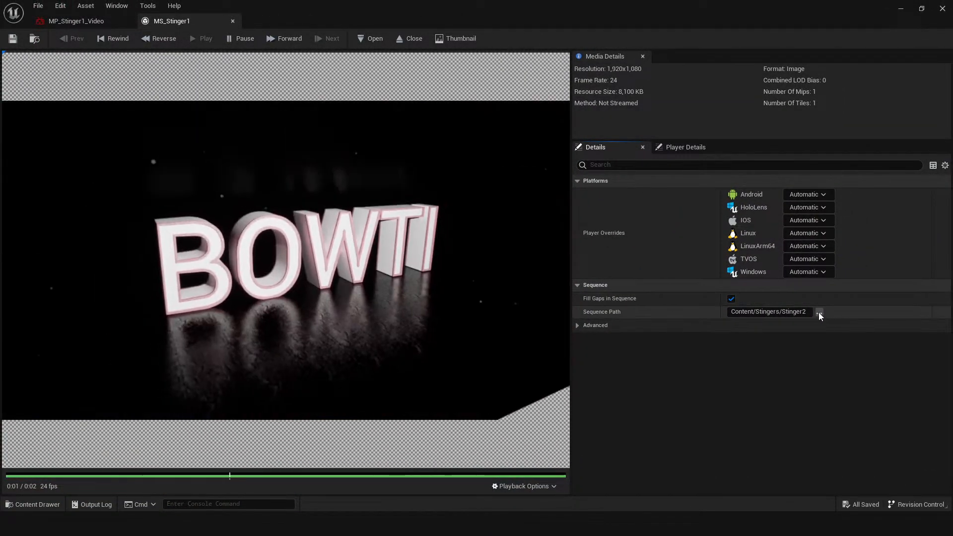
# Step: Browse for MS_Stinger1's Sequence Path without choosing a folder, review the MP_Stinger1_Video texture, and return to the level
pyautogui.click(819, 312)
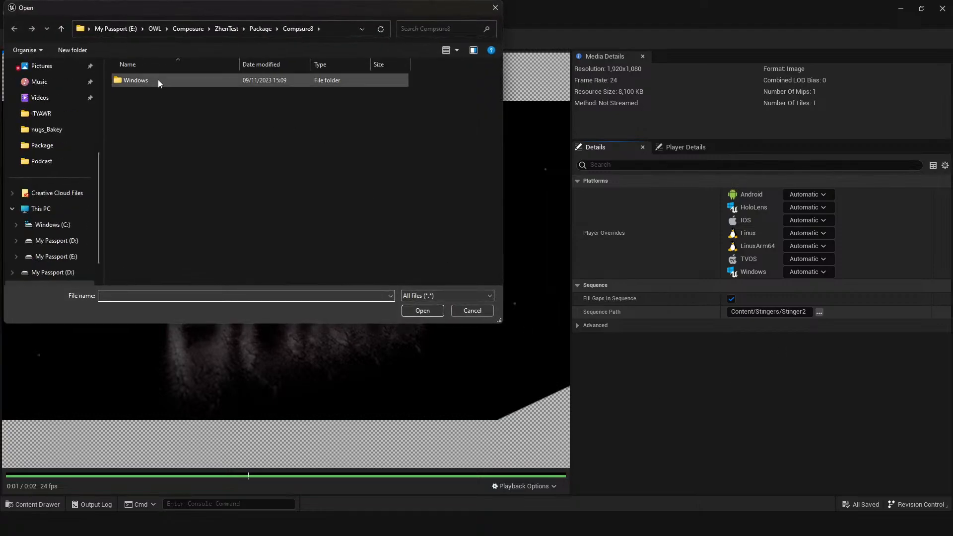
pyautogui.click(494, 8)
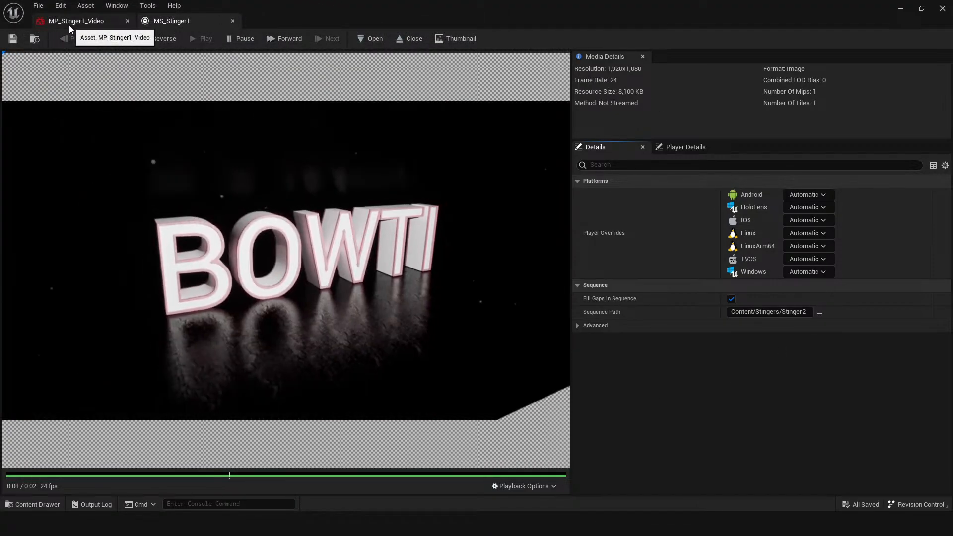
pyautogui.click(72, 21)
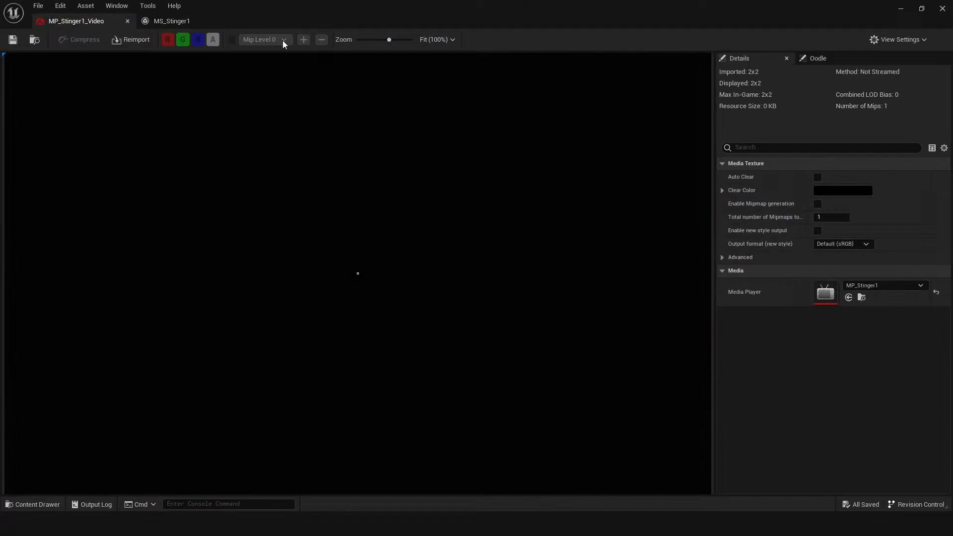
pyautogui.moveTo(579, 9); pyautogui.dragTo(952, 139)
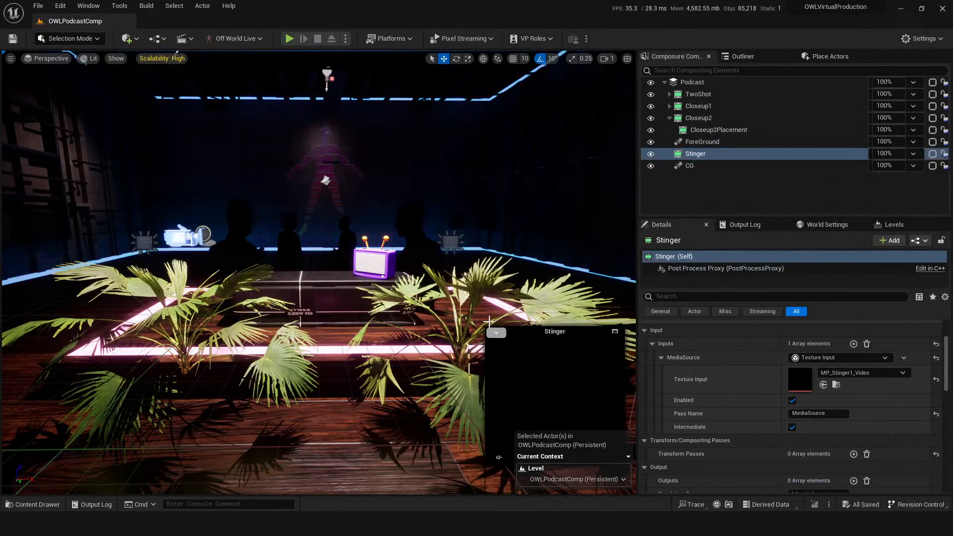
pyautogui.click(363, 381)
pyautogui.hotkey('ctrl', 'space')
pyautogui.click(315, 398)
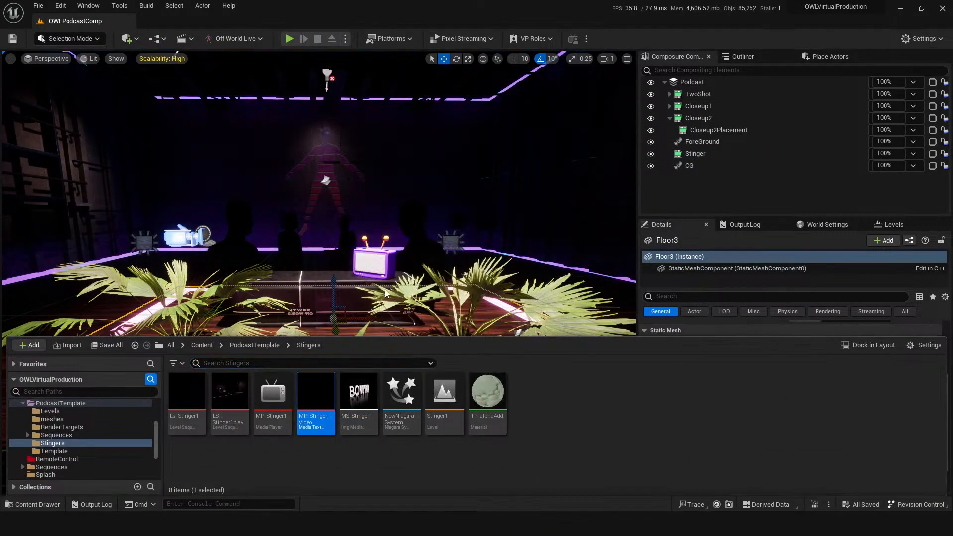
pyautogui.click(386, 293)
pyautogui.hotkey('ctrl', 'space')
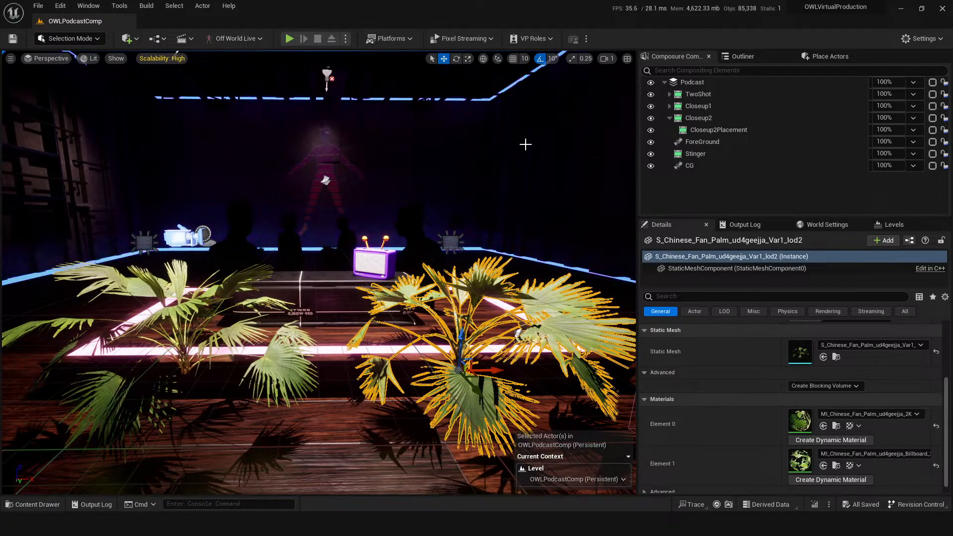
# Step: Select the Stinger element and open the LS_Stinger1playback level sequence from the Stingers folder
pyautogui.click(691, 166)
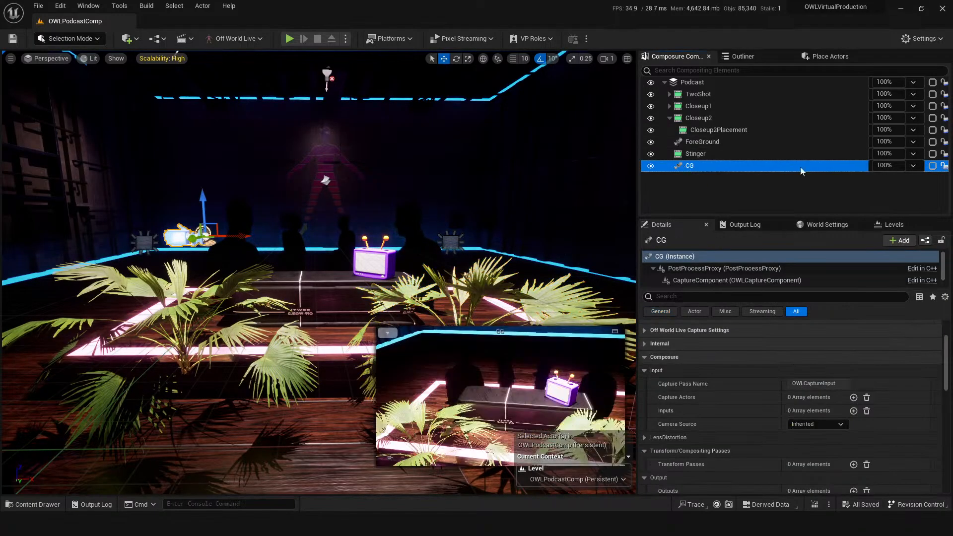
pyautogui.click(699, 157)
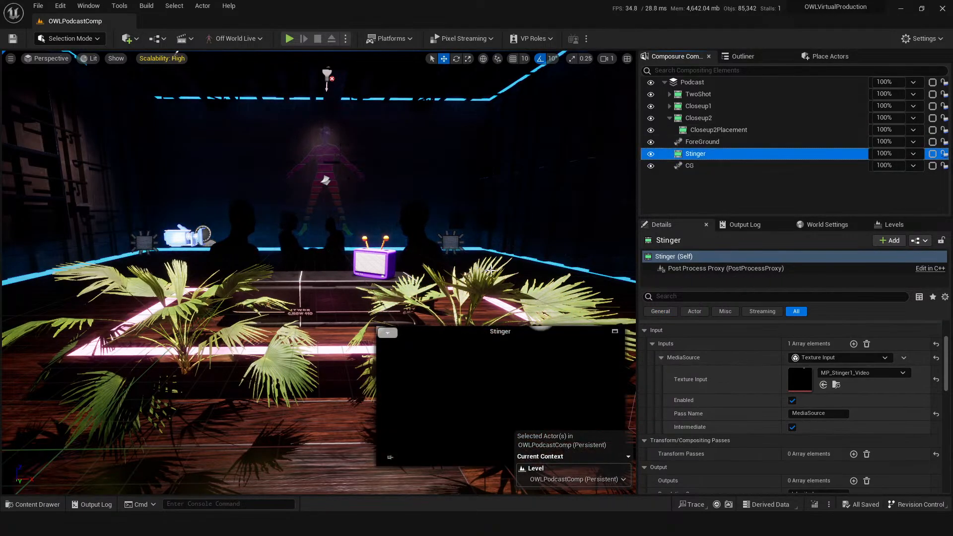
pyautogui.hotkey('ctrl', 'space')
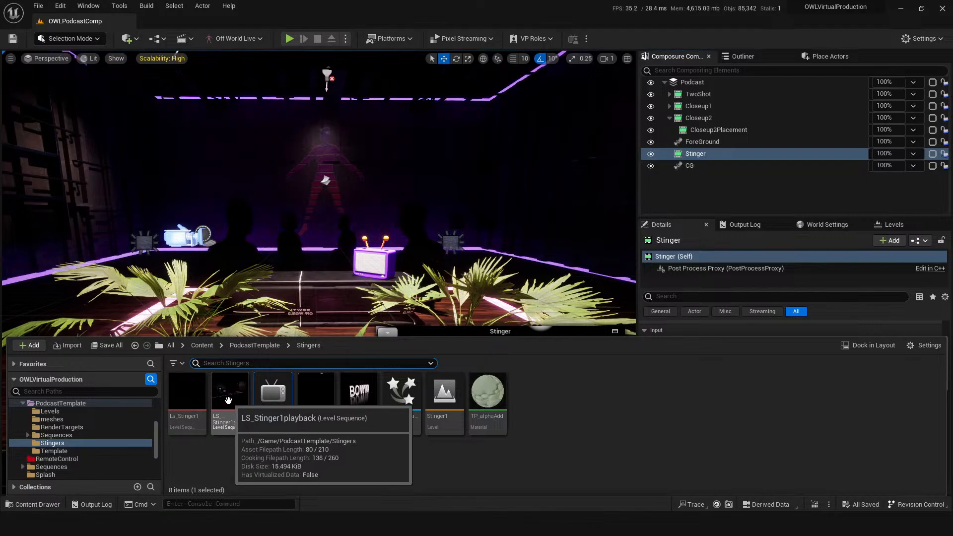
pyautogui.doubleClick(228, 401)
pyautogui.moveTo(952, 186); pyautogui.dragTo(582, 101)
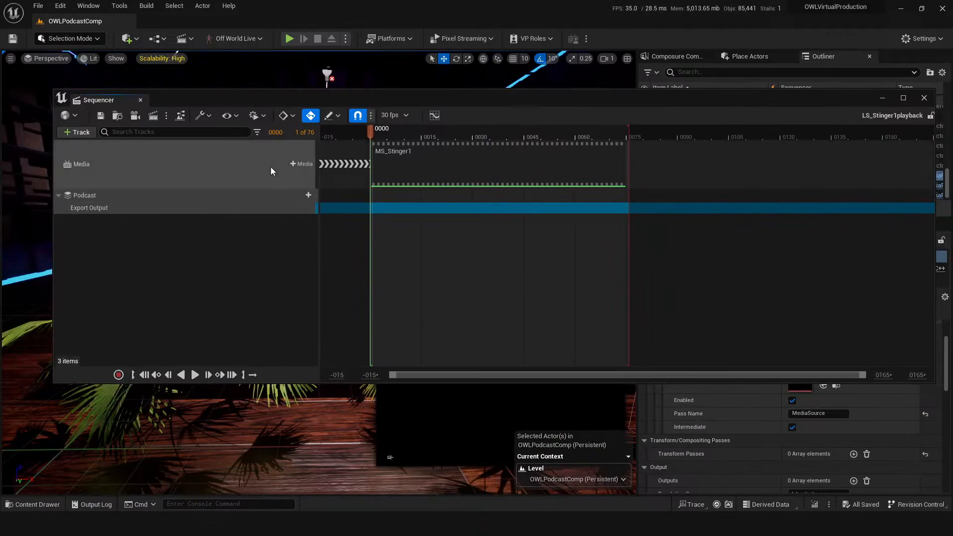
# Step: Review the track types that can be added to the sequence and the media sources available for its Media track
pyautogui.click(80, 131)
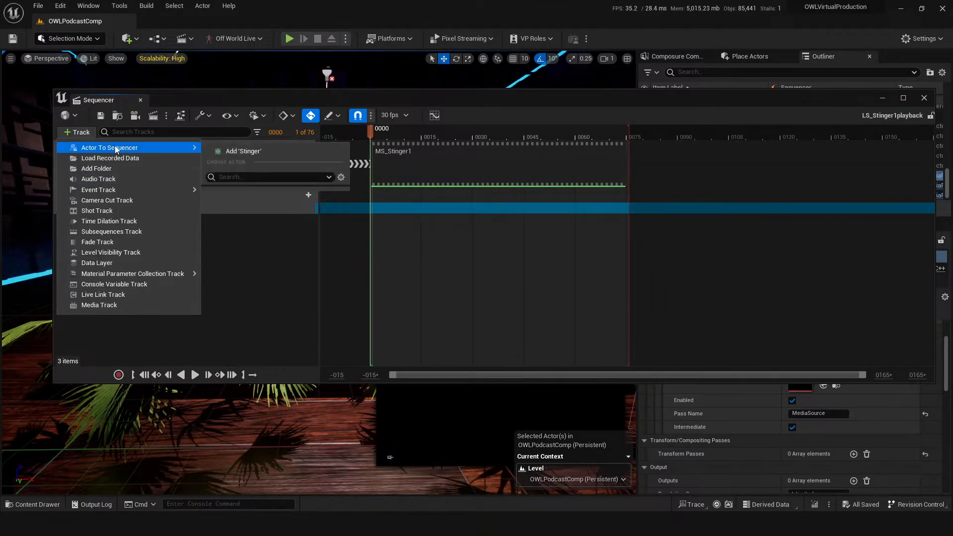
pyautogui.click(103, 305)
pyautogui.click(342, 159)
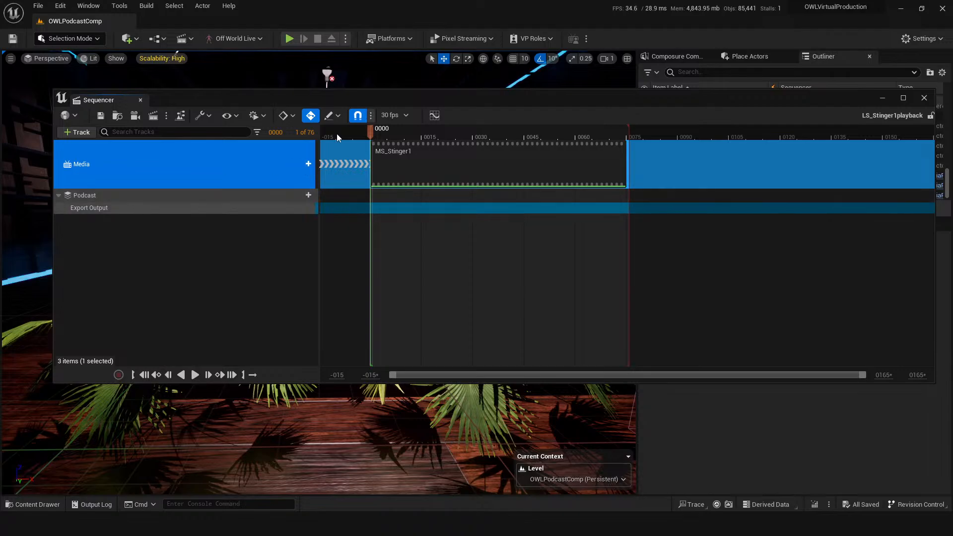
pyautogui.click(302, 163)
pyautogui.moveTo(321, 178)
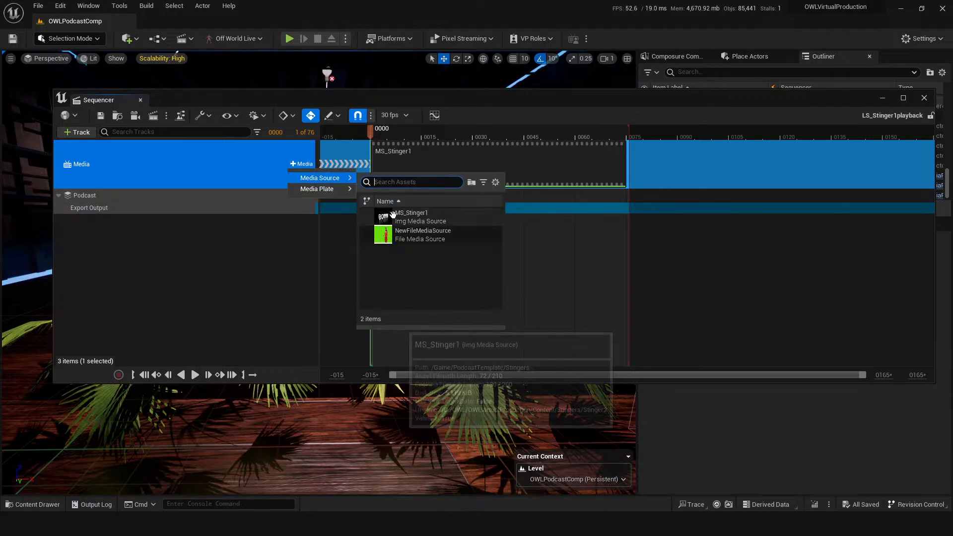
# Step: Inspect the section properties of the MS_Stinger1 clip on the Media track, including its media source and media texture
pyautogui.rightClick(234, 174)
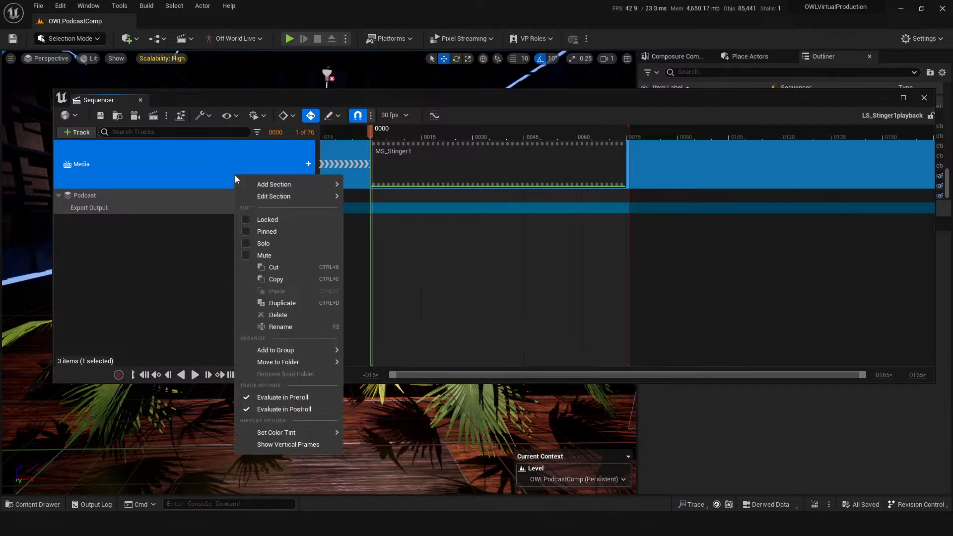
pyautogui.moveTo(293, 184)
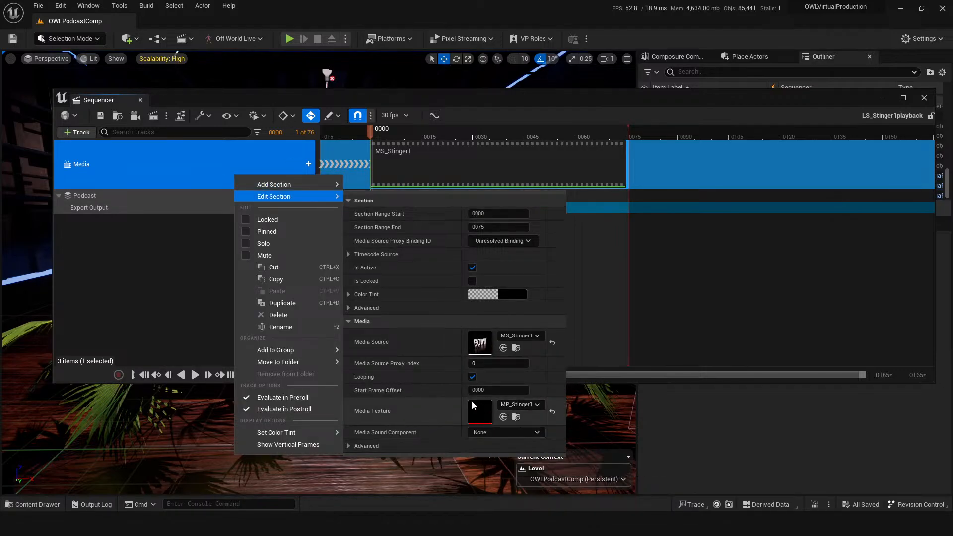
pyautogui.click(409, 143)
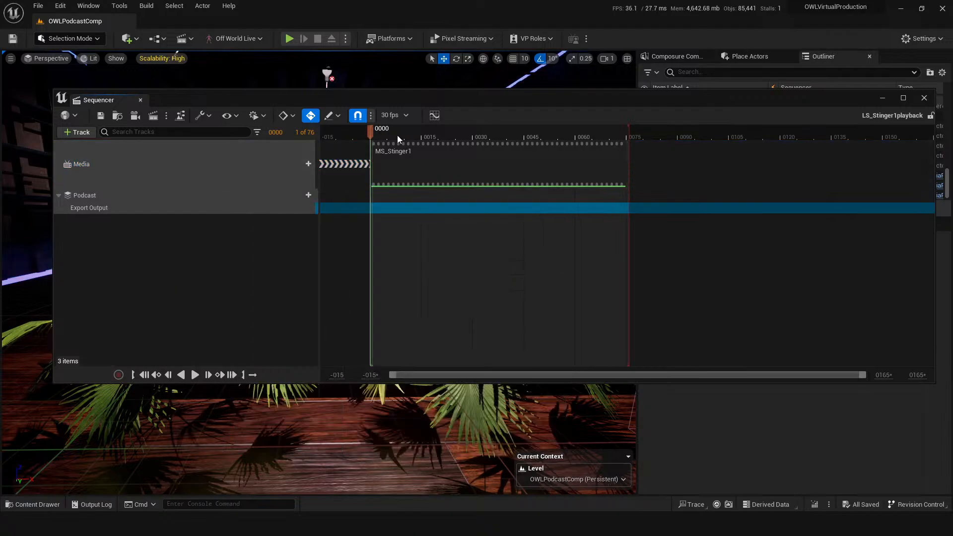
# Step: Scrub through the stinger sequence while previewing the Podcast composite, and move the Sequencer window out of the way
pyautogui.moveTo(397, 136); pyautogui.dragTo(429, 143)
pyautogui.moveTo(425, 103); pyautogui.dragTo(462, 16)
pyautogui.click(670, 56)
pyautogui.click(692, 82)
pyautogui.moveTo(418, 50)
pyautogui.mouseDown()
pyautogui.moveTo(504, 61)
pyautogui.moveTo(361, 76)
pyautogui.moveTo(458, 89)
pyautogui.moveTo(381, 112)
pyautogui.moveTo(589, 114)
pyautogui.moveTo(554, 41)
pyautogui.moveTo(465, 55)
pyautogui.moveTo(462, 68)
pyautogui.moveTo(495, 75)
pyautogui.mouseUp()
pyautogui.moveTo(467, 45)
pyautogui.mouseDown()
pyautogui.moveTo(525, 53)
pyautogui.moveTo(463, 46)
pyautogui.mouseUp()
pyautogui.click(546, 159)
pyautogui.moveTo(492, 14); pyautogui.dragTo(952, 334)
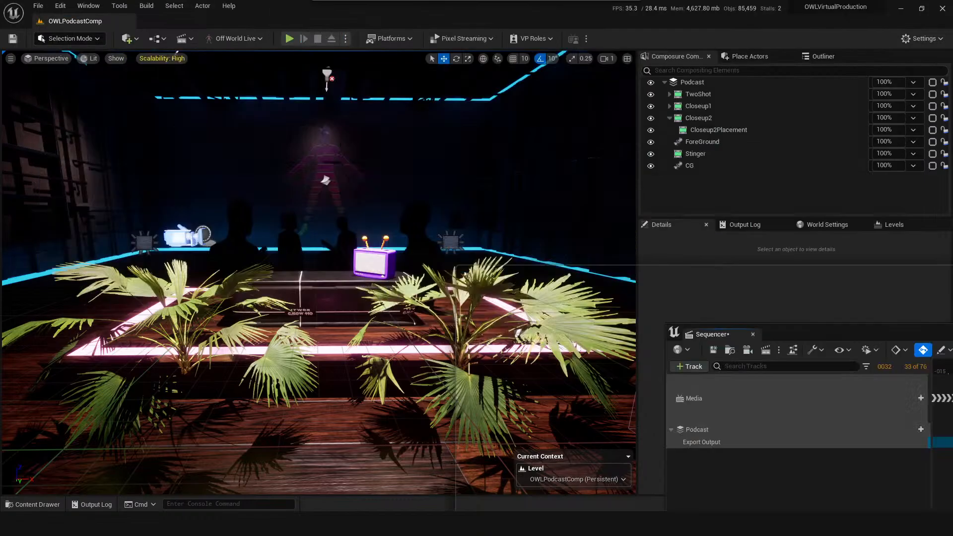
# Step: Preview the Podcast composite and its Closeup2Placement, Closeup1, TwoShot, ForeGround and Stinger elements one by one
pyautogui.click(692, 82)
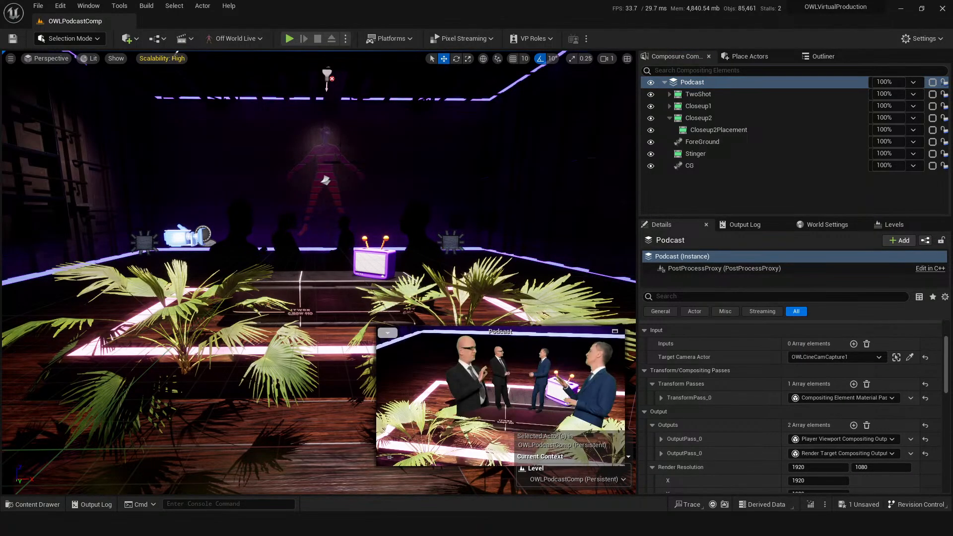
pyautogui.click(697, 155)
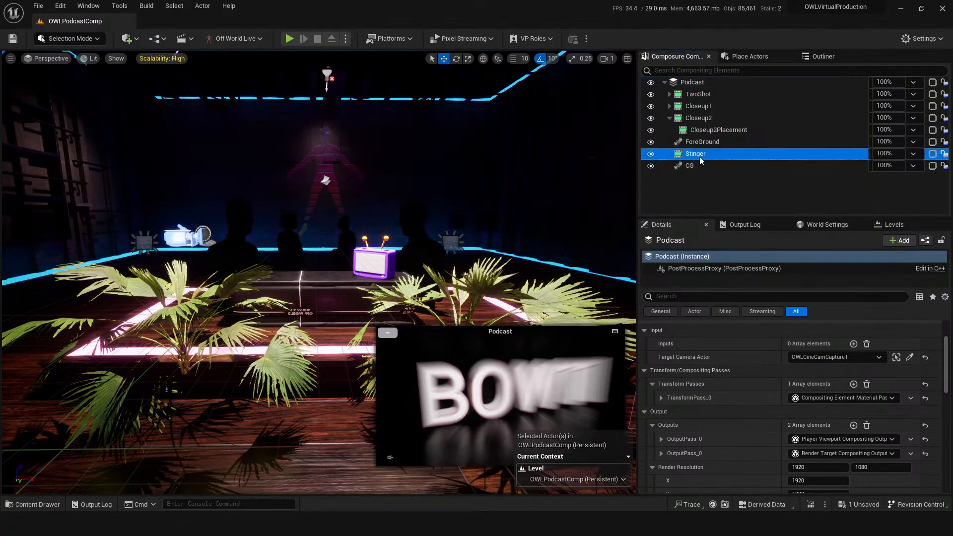
pyautogui.click(693, 130)
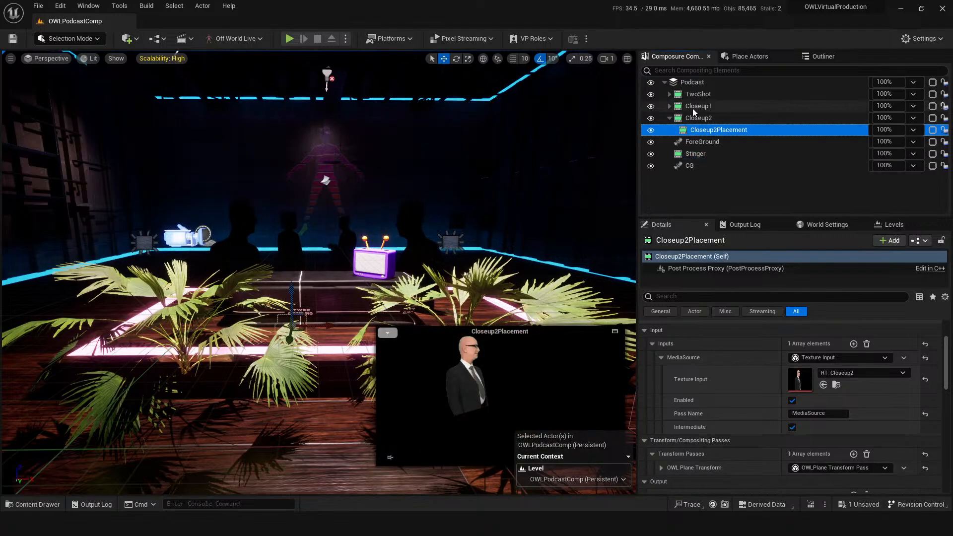
pyautogui.click(693, 107)
pyautogui.click(696, 94)
pyautogui.click(698, 142)
pyautogui.click(699, 154)
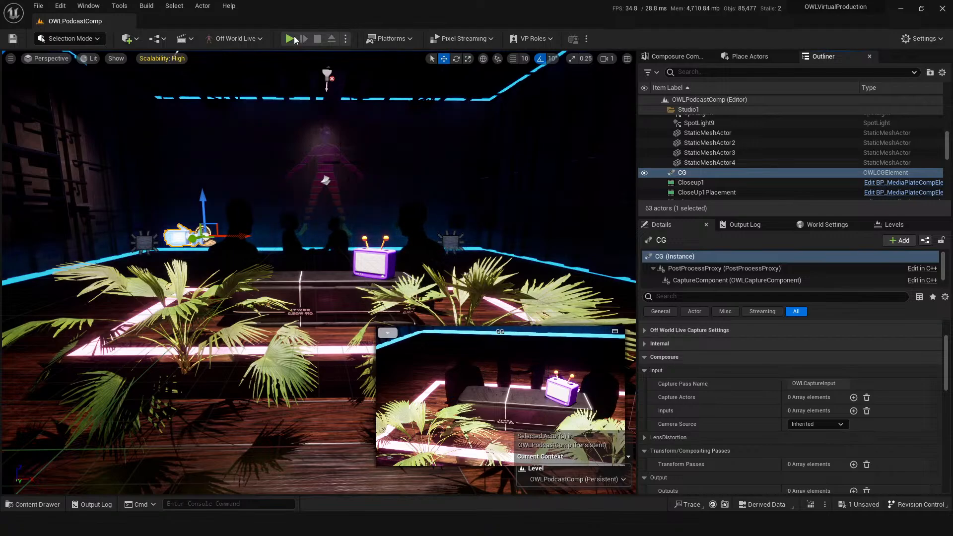
# Step: Play the podcast level in the editor, take control of its viewport to watch the composite, and stop the session
pyautogui.click(290, 38)
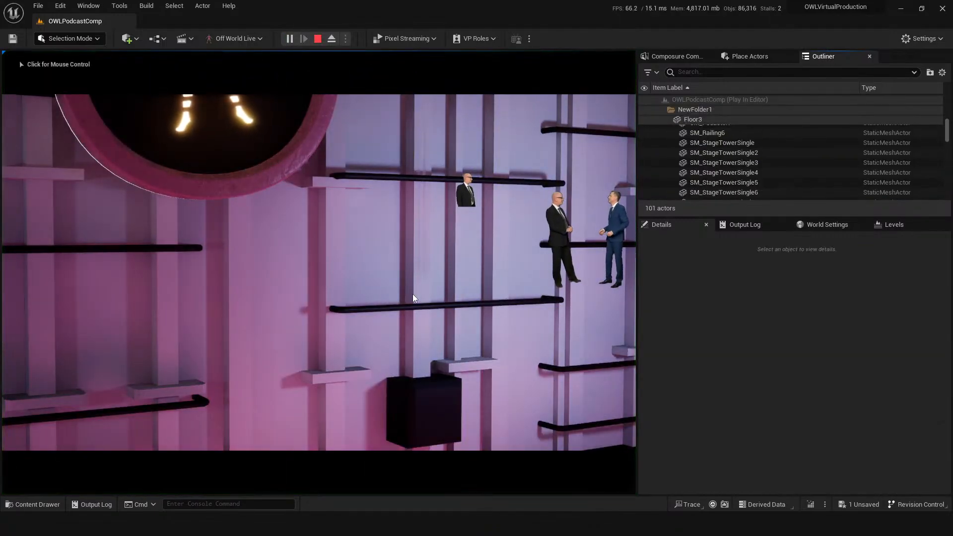
pyautogui.click(413, 297)
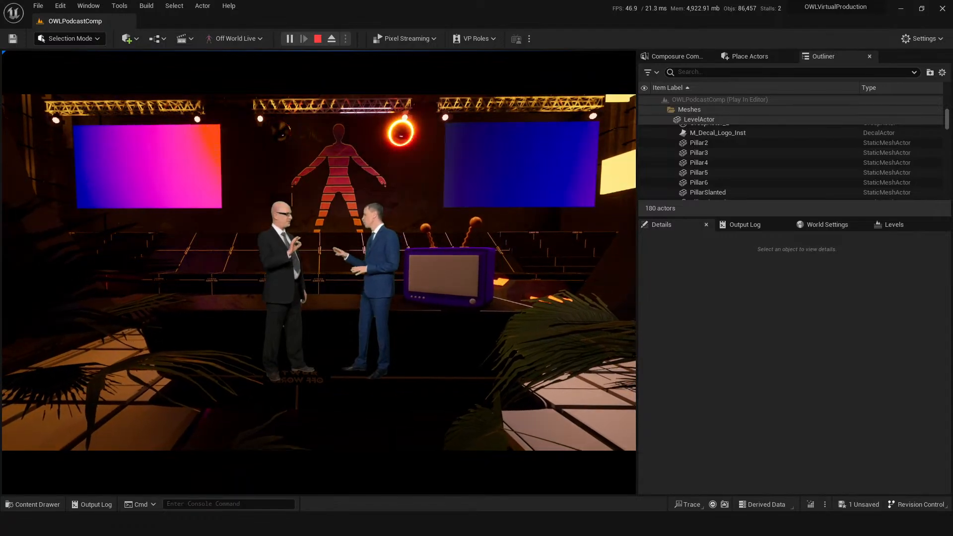
pyautogui.press('Escape')
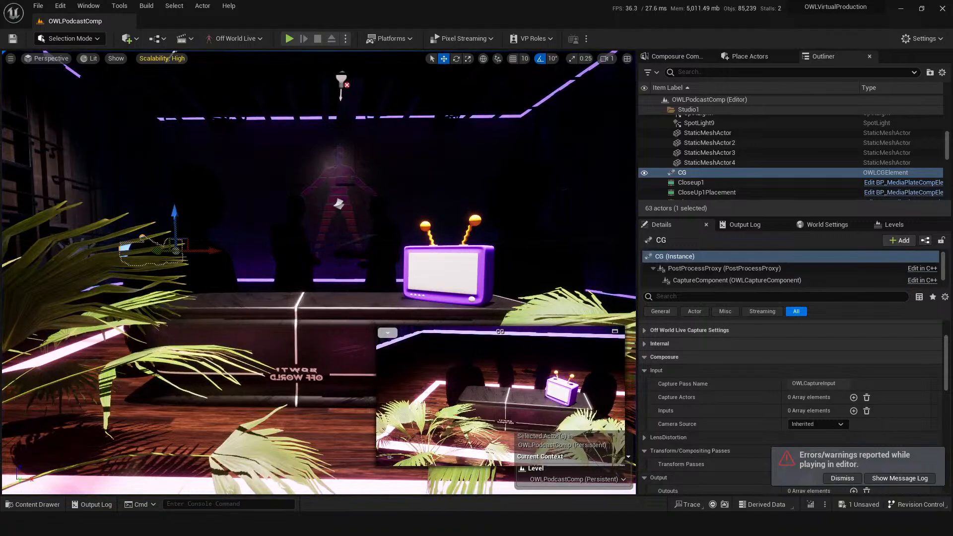
# Step: Check the Stinger element, dismiss the play-session notification, and select the Podcast composite to preview it
pyautogui.click(675, 56)
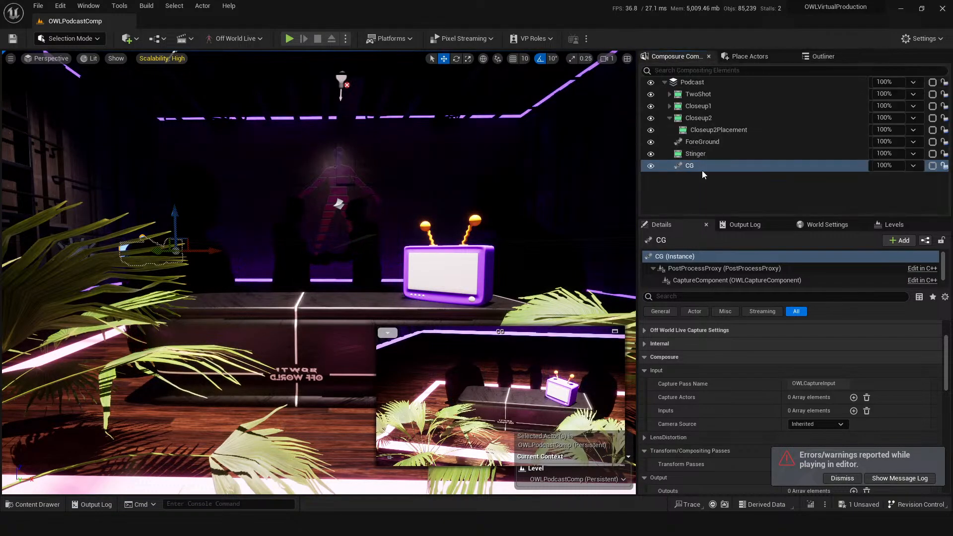
pyautogui.click(699, 155)
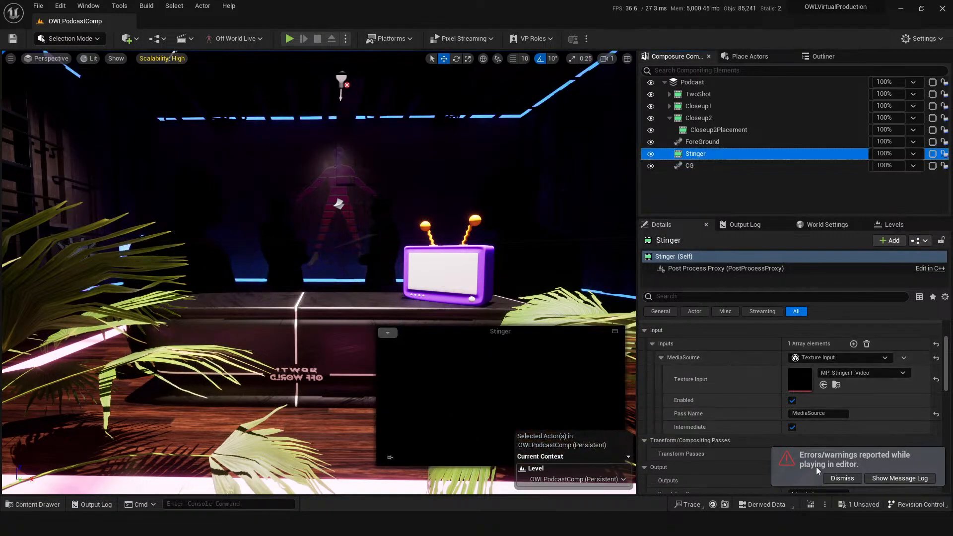
pyautogui.click(835, 478)
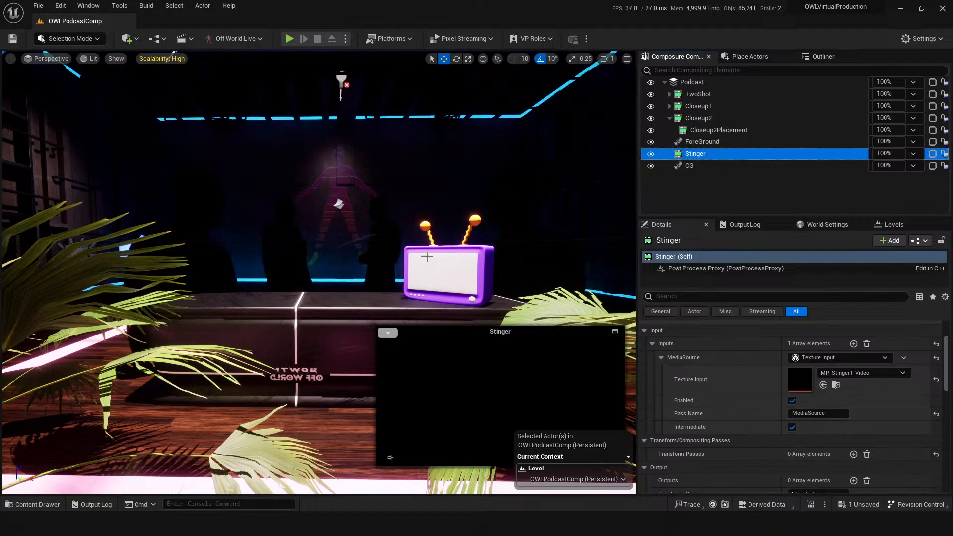
pyautogui.click(694, 83)
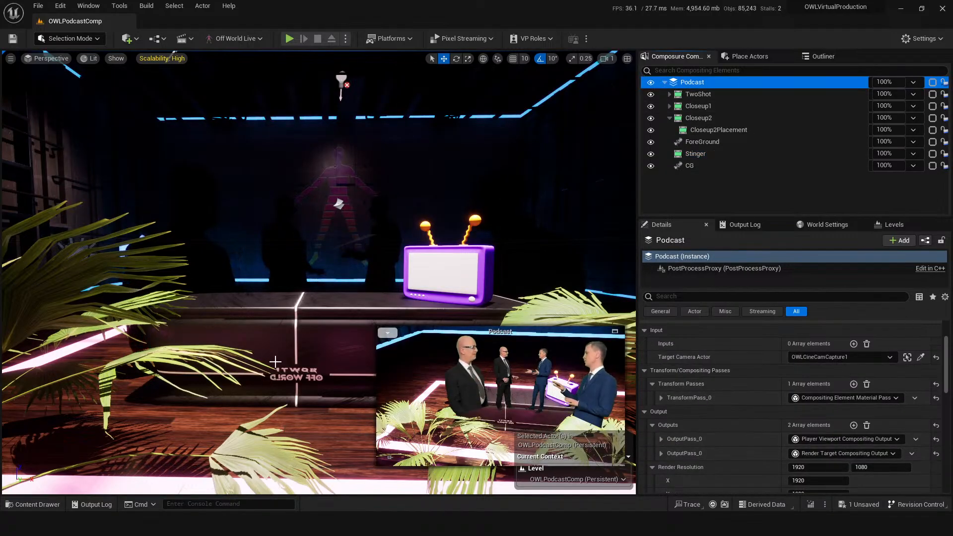
pyautogui.moveTo(276, 362); pyautogui.dragTo(256, 271, button='right')
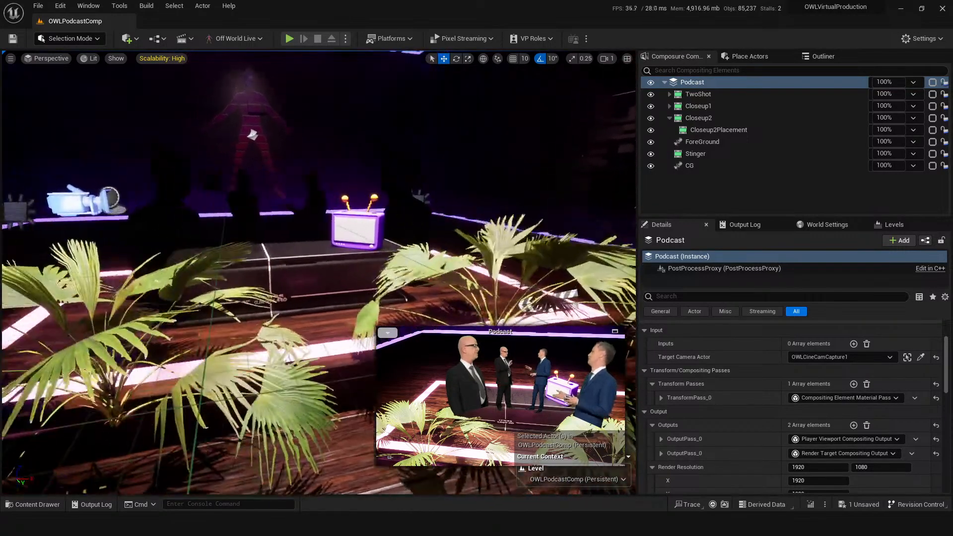
pyautogui.moveTo(309, 373); pyautogui.dragTo(323, 284)
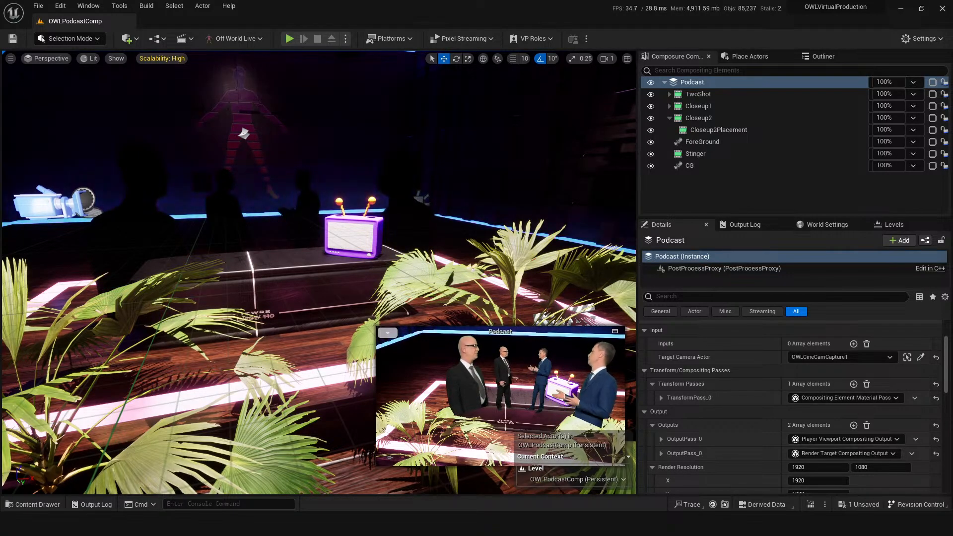
pyautogui.moveTo(323, 293); pyautogui.dragTo(314, 286, button='right')
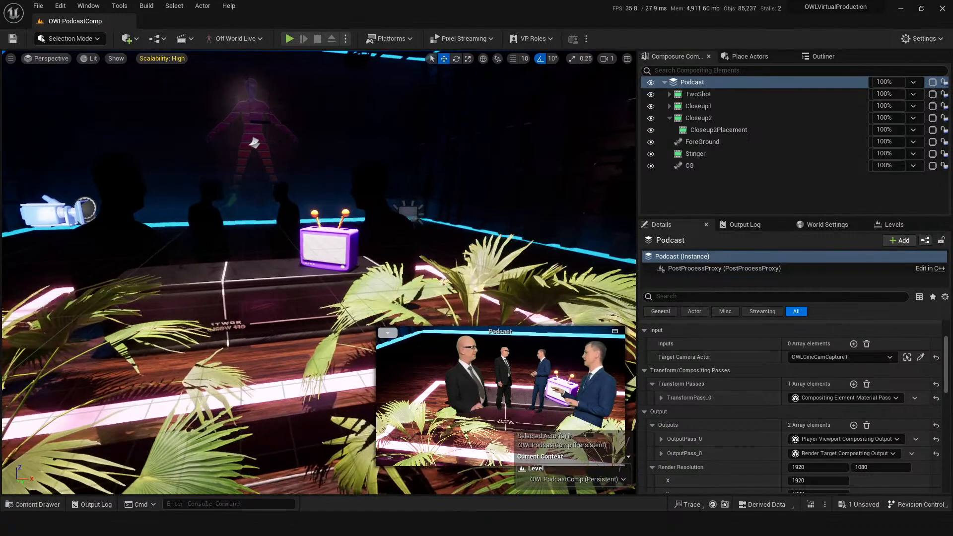
pyautogui.moveTo(439, 291); pyautogui.dragTo(434, 309)
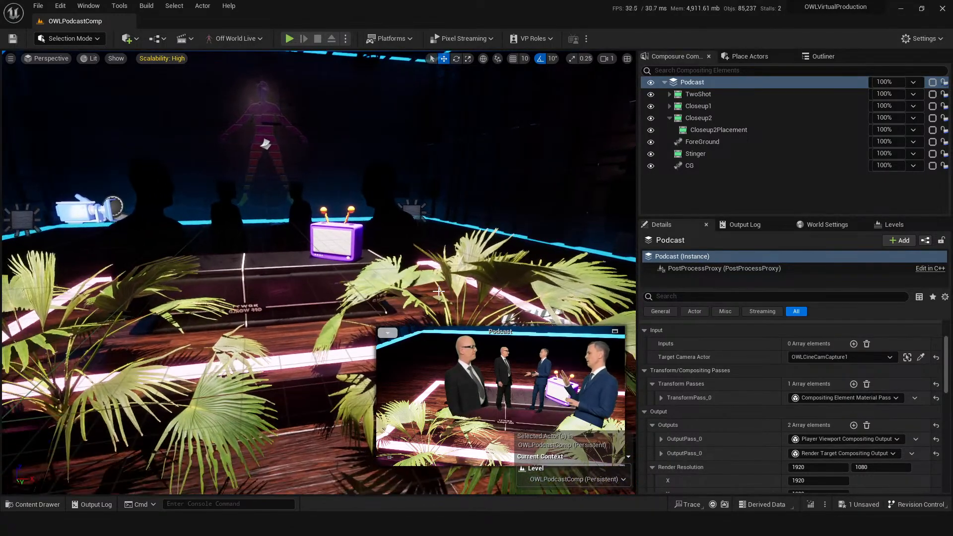
# Step: Open the Project Settings, look through the project Description page, and minimize the settings window
pyautogui.click(60, 5)
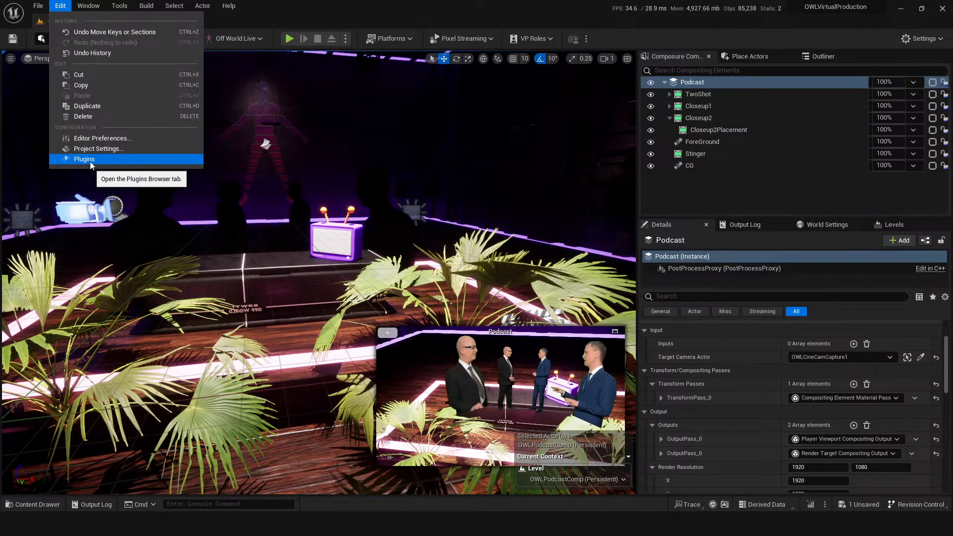
pyautogui.click(94, 149)
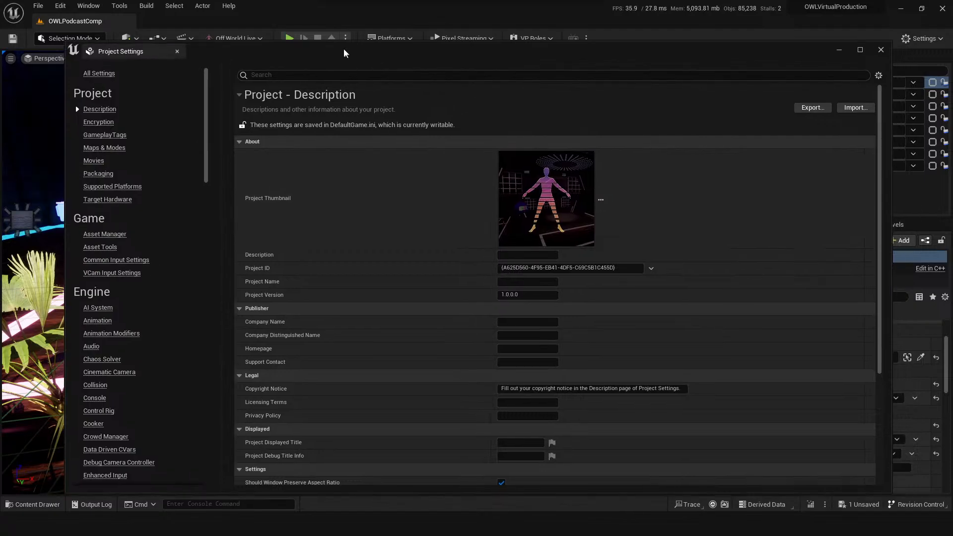
pyautogui.moveTo(343, 49); pyautogui.dragTo(304, 28)
pyautogui.scroll(-1, 338, 205)
pyautogui.scroll(-3, 338, 218)
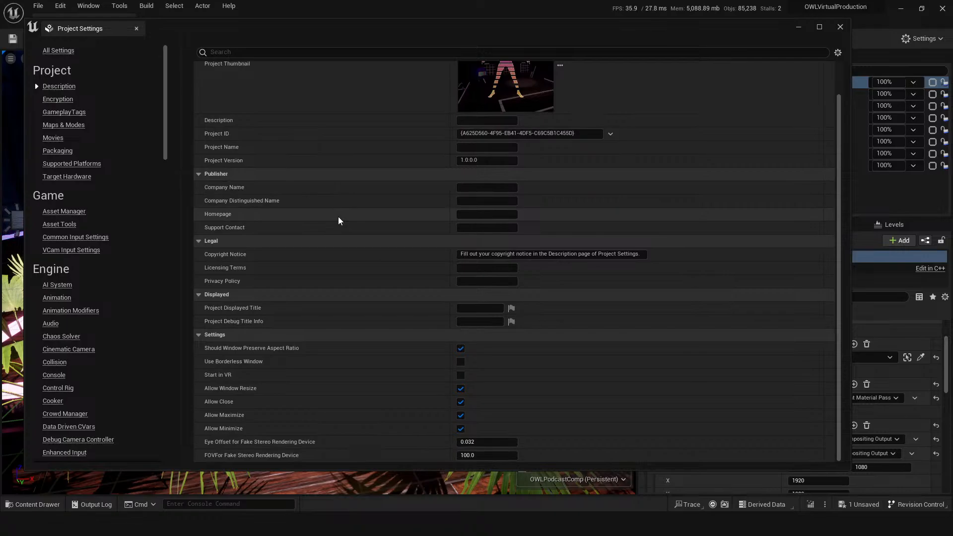
pyautogui.click(798, 27)
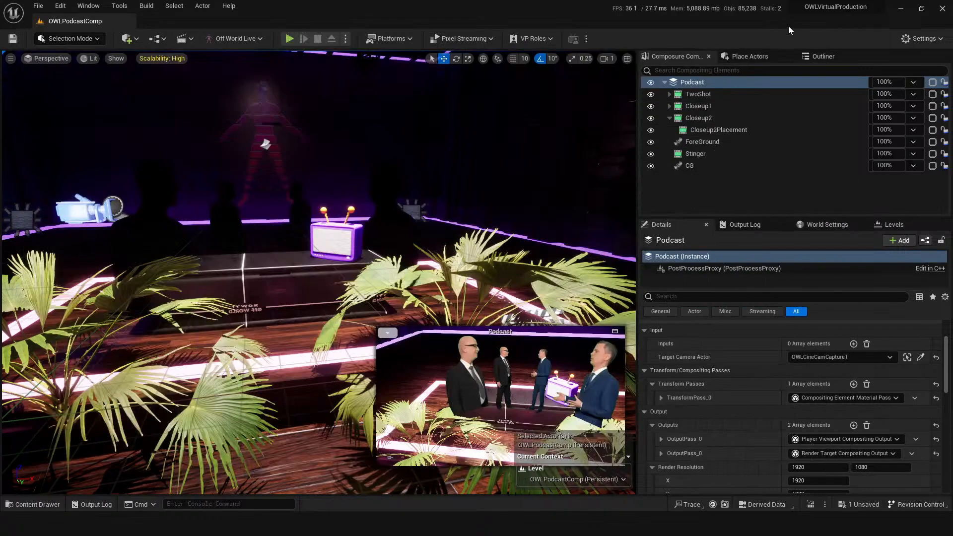
# Step: Reopen the stinger playback sequence to preview the stinger in the Stinger element and the Podcast composite, and show Podcast in the Outliner
pyautogui.click(695, 153)
pyautogui.hotkey('ctrl', 'space')
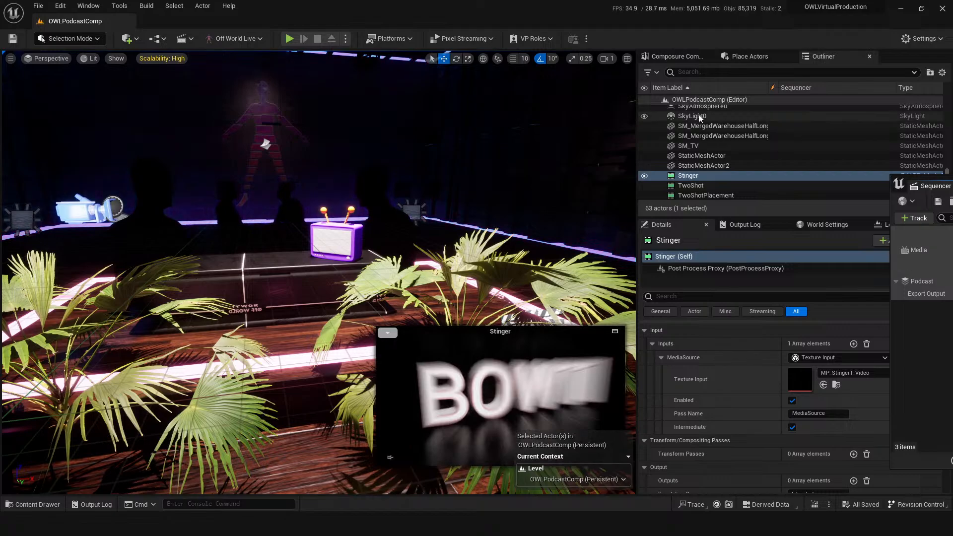
pyautogui.click(676, 56)
pyautogui.click(688, 84)
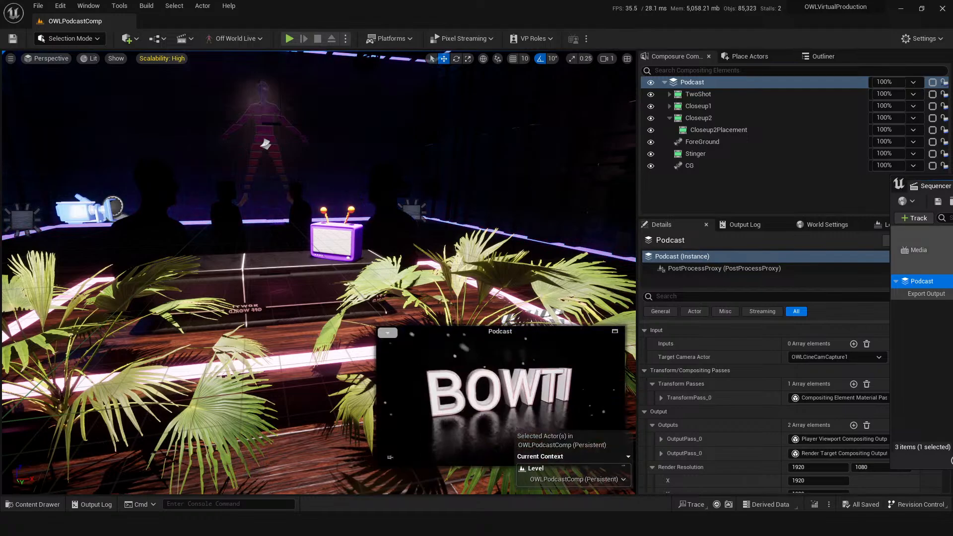
pyautogui.click(823, 57)
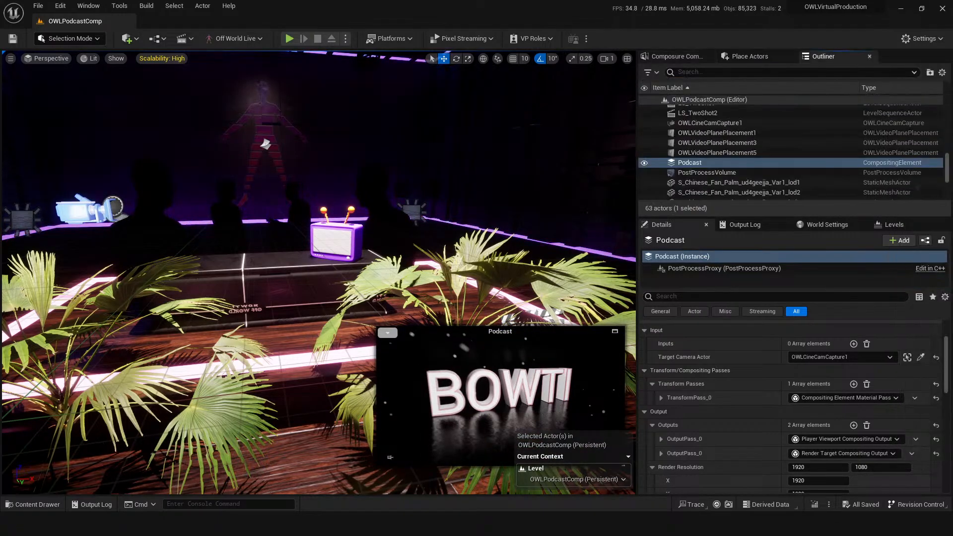
# Step: Preview the Closeup1, Closeup2 and Closeup2Placement elements in Composure, ending on the Podcast composite
pyautogui.click(687, 59)
pyautogui.click(695, 106)
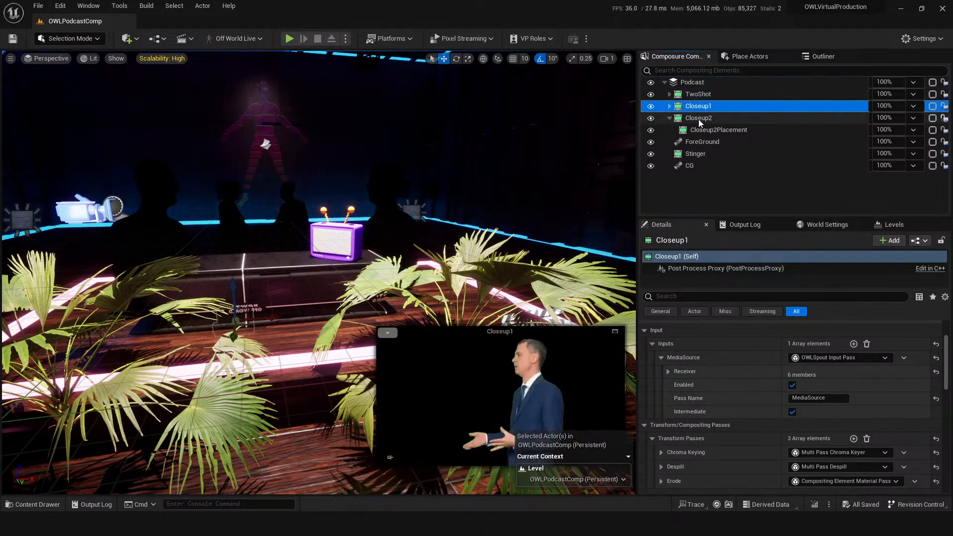
pyautogui.click(699, 119)
pyautogui.click(711, 130)
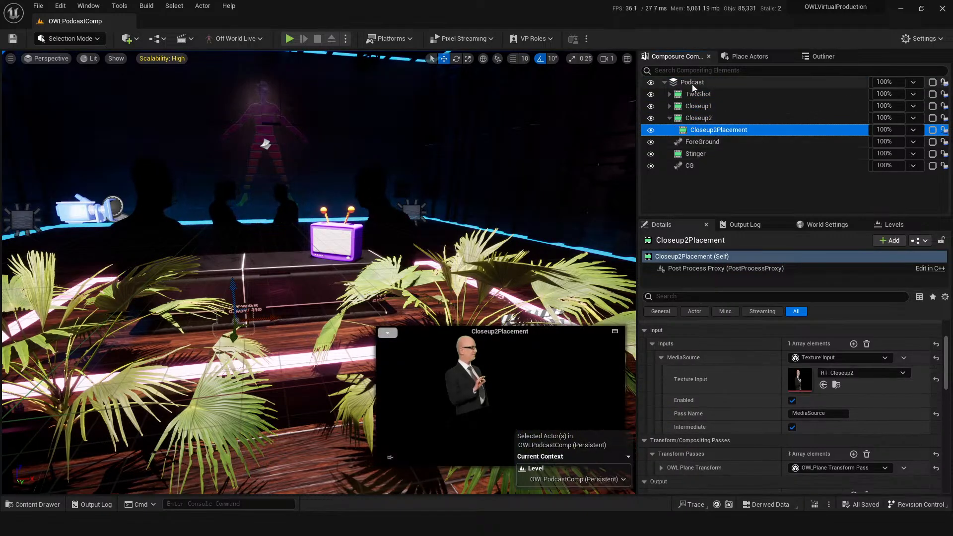
pyautogui.click(692, 83)
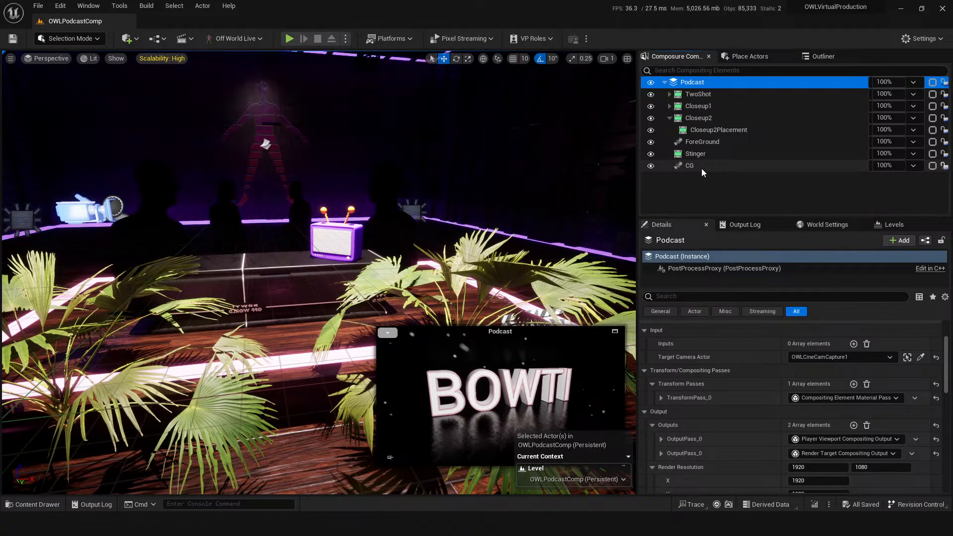
pyautogui.moveTo(324, 266); pyautogui.dragTo(306, 288)
# Step: Find the alpha channel post-processing support option in the Project Settings, check its choices, and close the settings
pyautogui.click(61, 6)
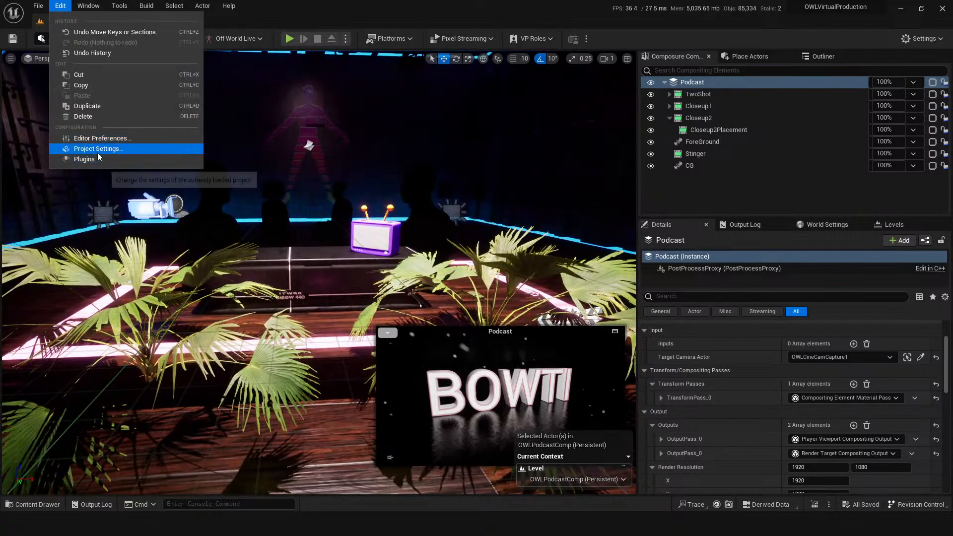
pyautogui.click(94, 158)
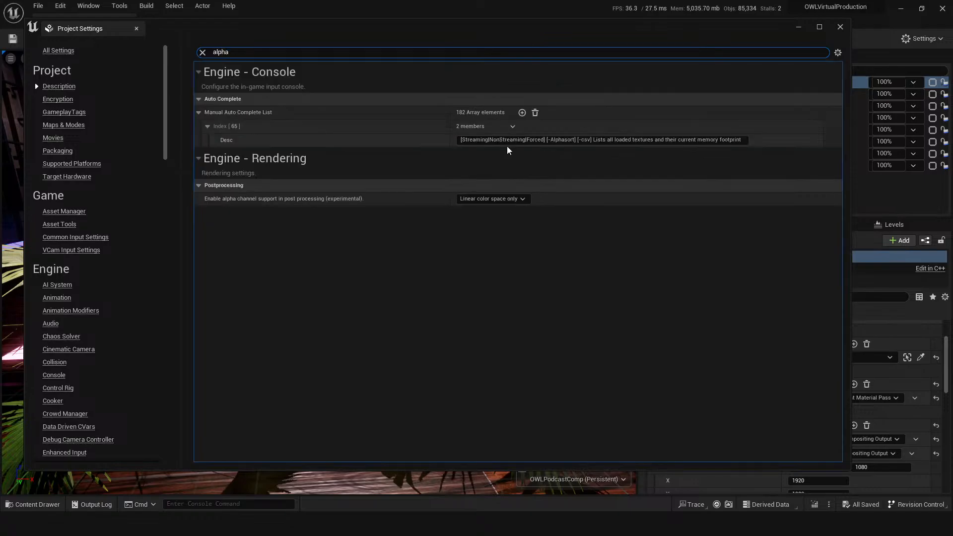
pyautogui.click(494, 201)
pyautogui.click(508, 203)
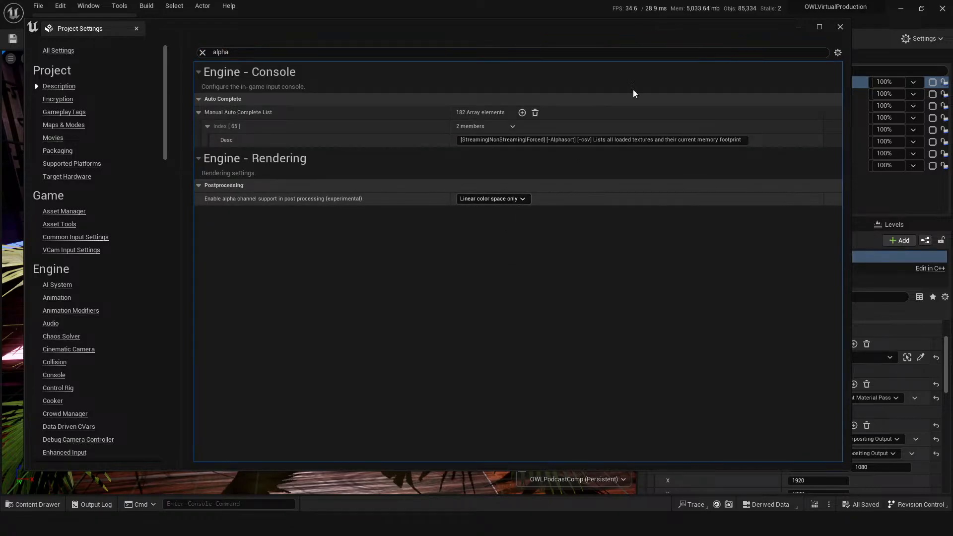
pyautogui.click(841, 27)
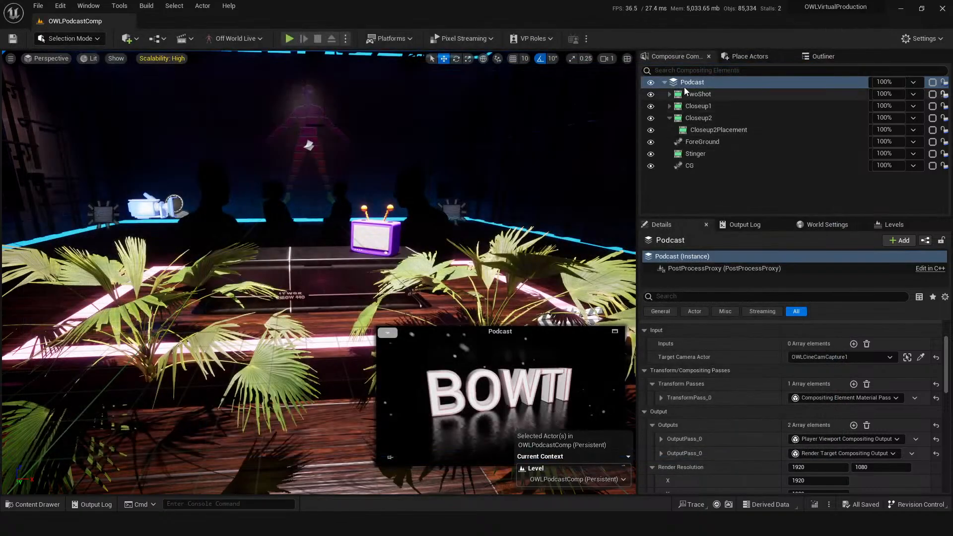
# Step: Check the installed Off World Live plugin version and close the version message
pyautogui.click(221, 39)
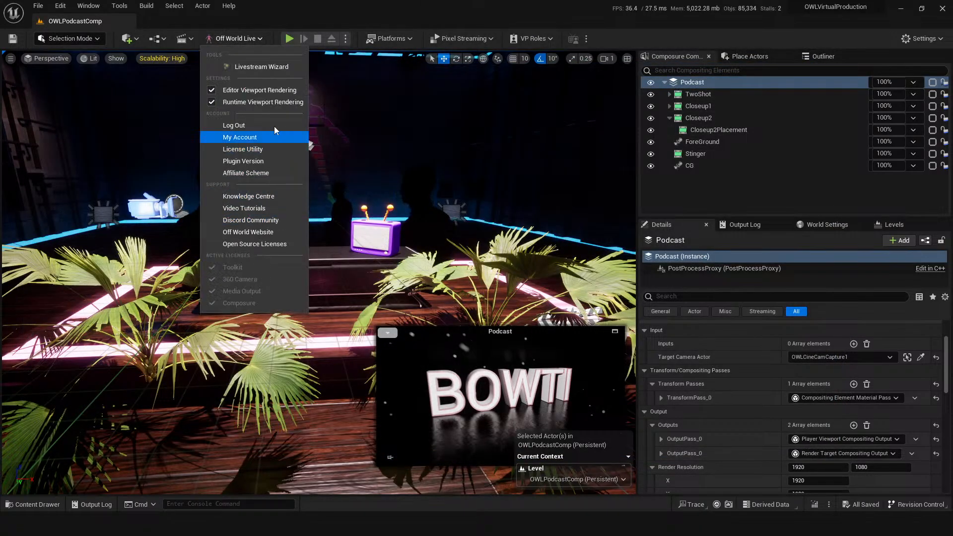
pyautogui.click(255, 158)
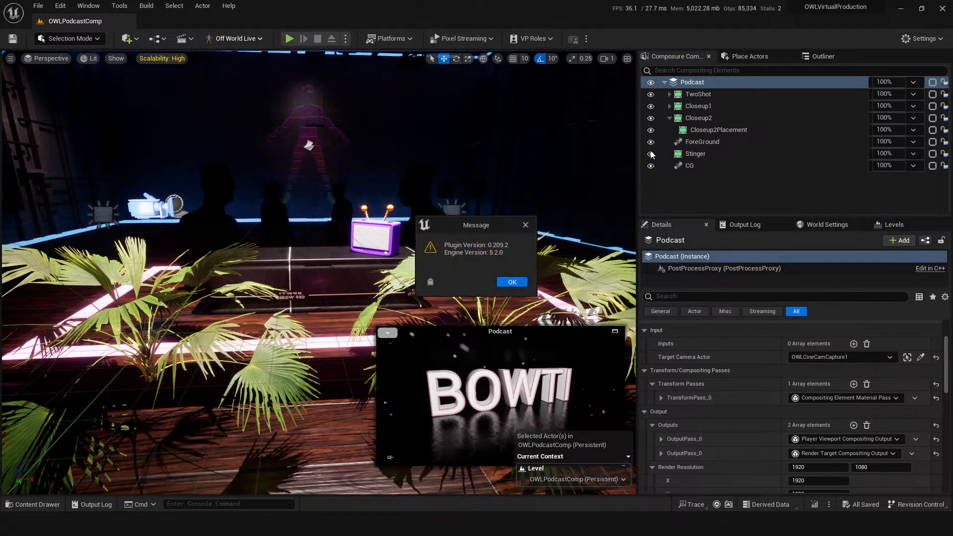
pyautogui.click(526, 226)
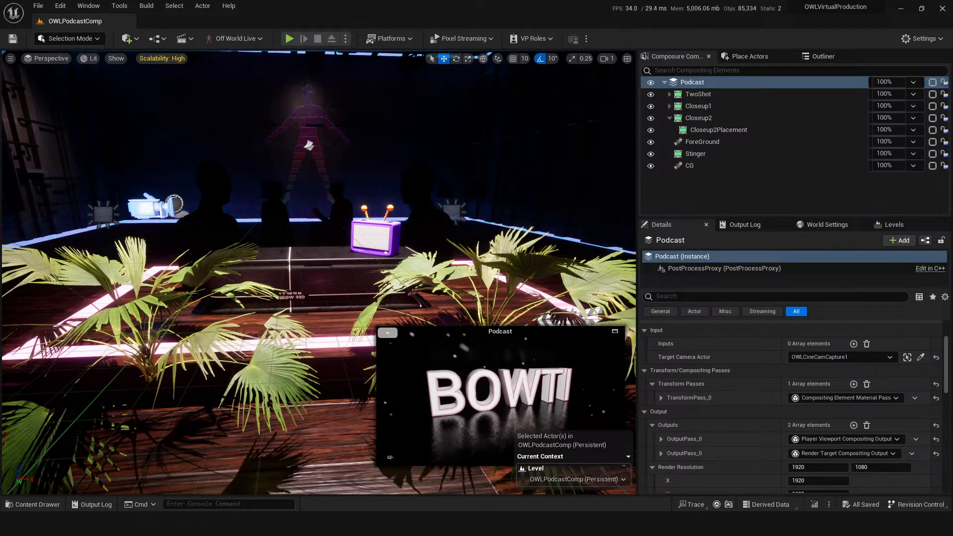
# Step: Open the V3Main level from the project's Content/V3Main folder and return to the viewport
pyautogui.moveTo(281, 215); pyautogui.dragTo(286, 237)
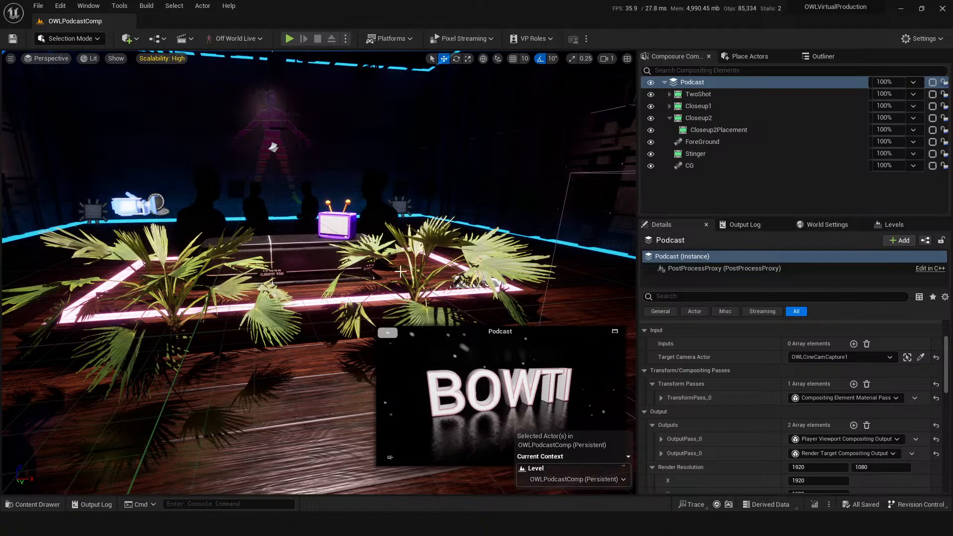
pyautogui.hotkey('ctrl', 'space')
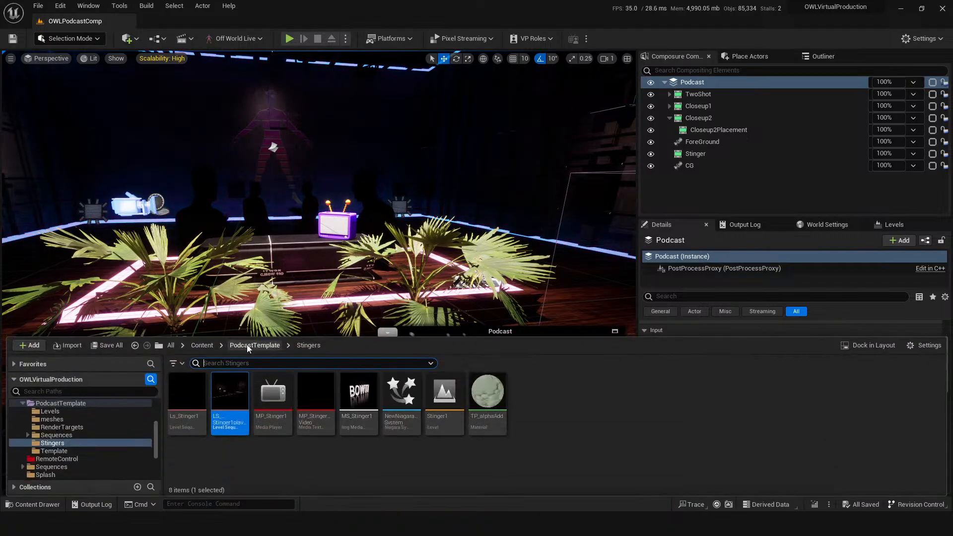
pyautogui.click(202, 346)
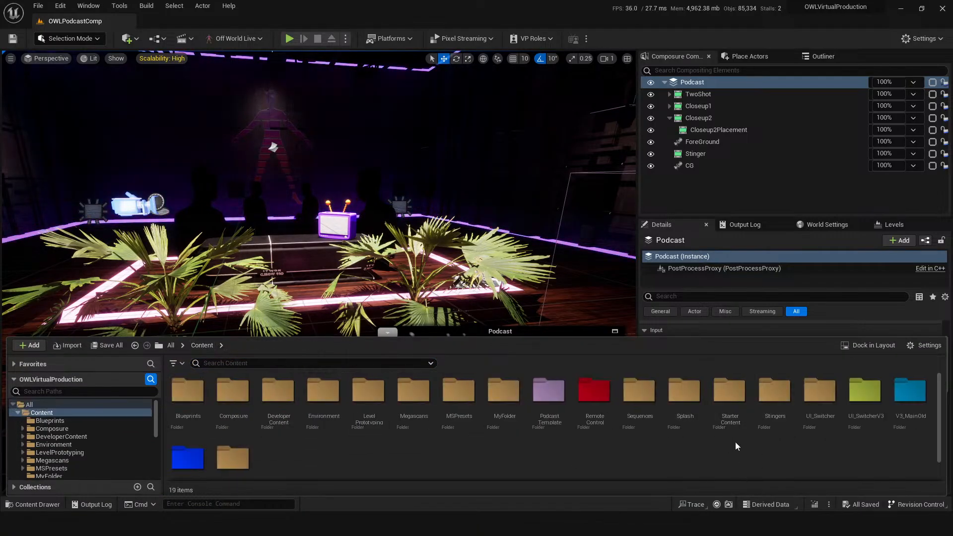
pyautogui.scroll(-1, 322, 397)
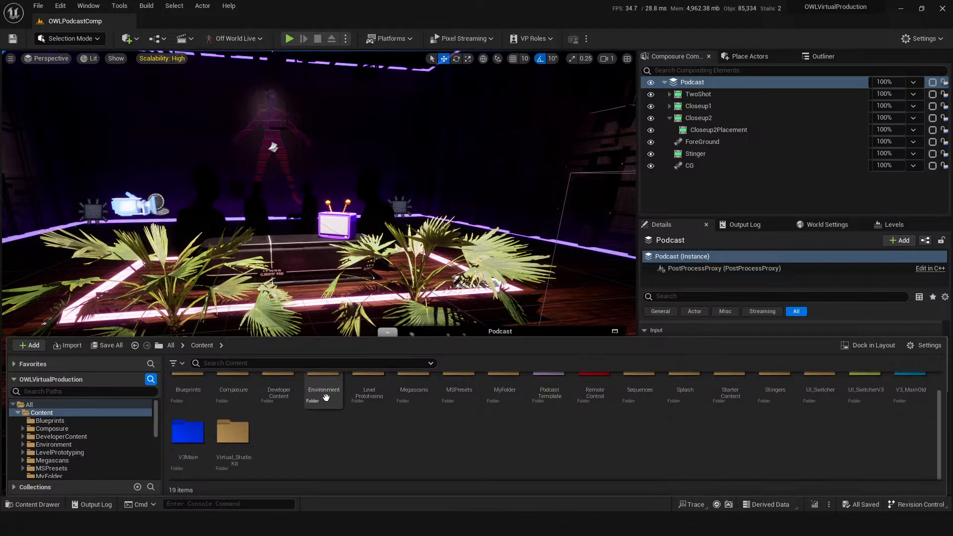
pyautogui.doubleClick(190, 437)
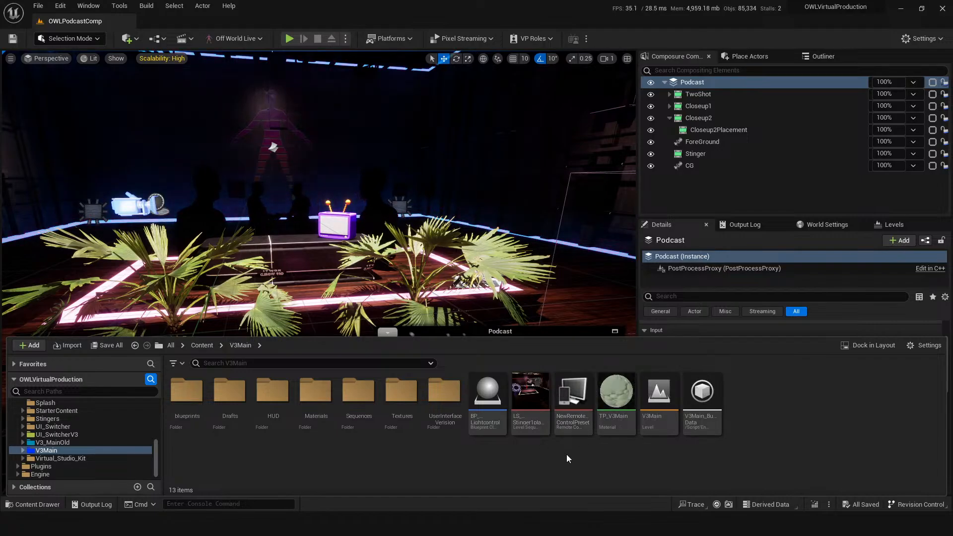
pyautogui.doubleClick(657, 399)
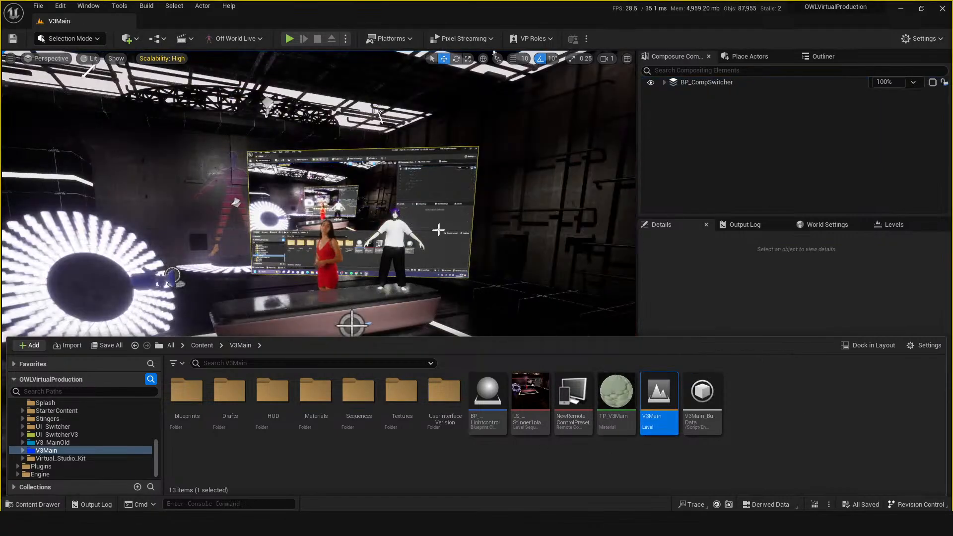
pyautogui.click(491, 264)
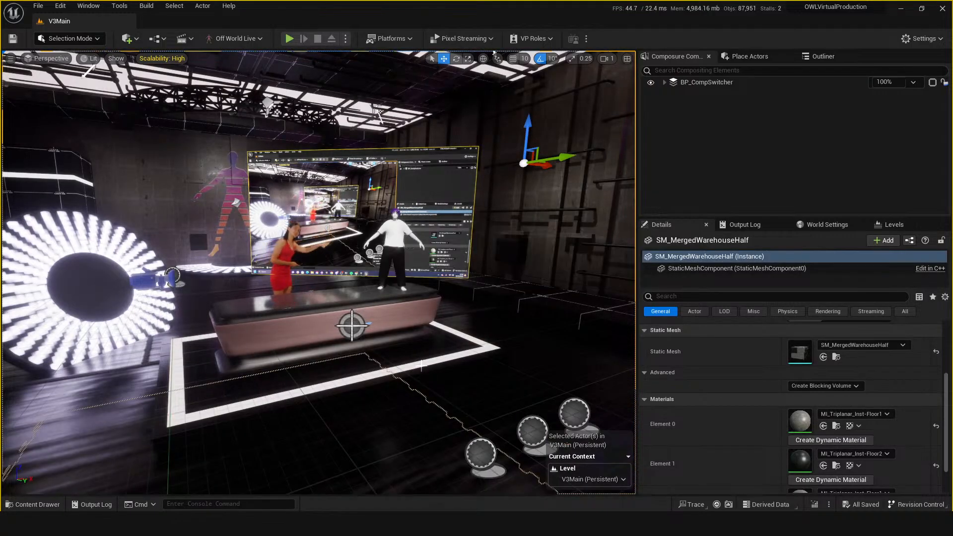
# Step: Expand the BP_CompSwitcher composite and preview its CGMatte, media_plate1, BackScreen1, CG and Stinger1 elements
pyautogui.moveTo(433, 296); pyautogui.dragTo(430, 320)
pyautogui.moveTo(605, 185); pyautogui.dragTo(604, 176)
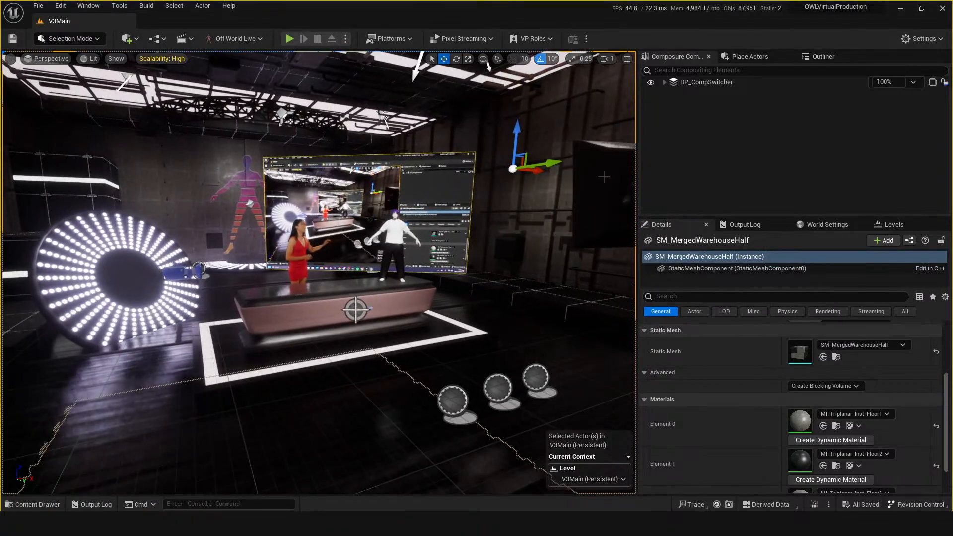
pyautogui.click(711, 84)
pyautogui.click(664, 82)
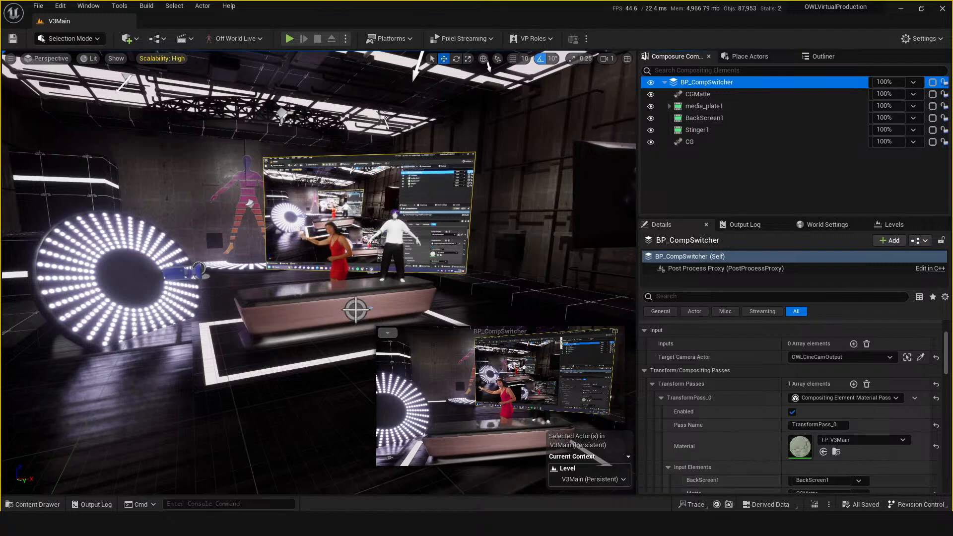
pyautogui.click(695, 94)
pyautogui.click(697, 106)
pyautogui.click(693, 119)
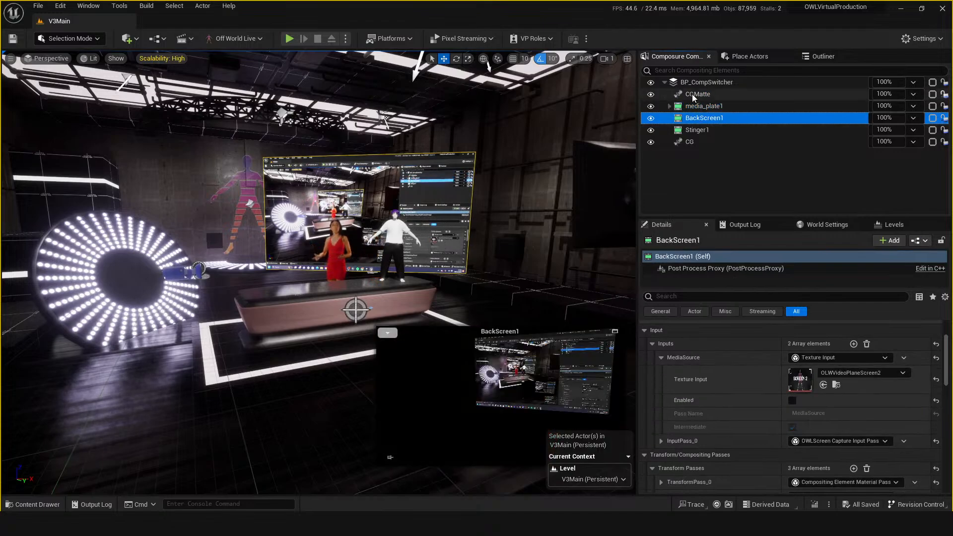
pyautogui.click(693, 94)
pyautogui.click(692, 142)
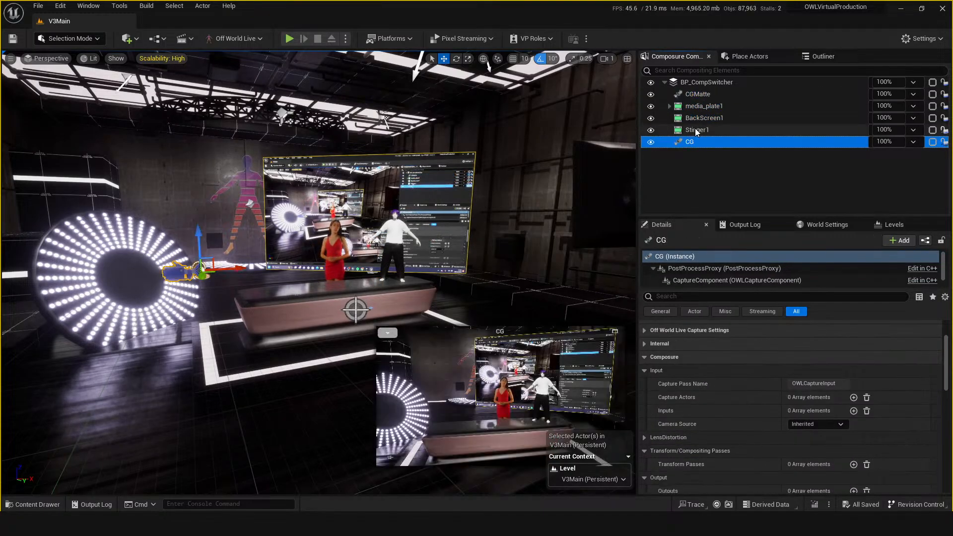
pyautogui.click(697, 130)
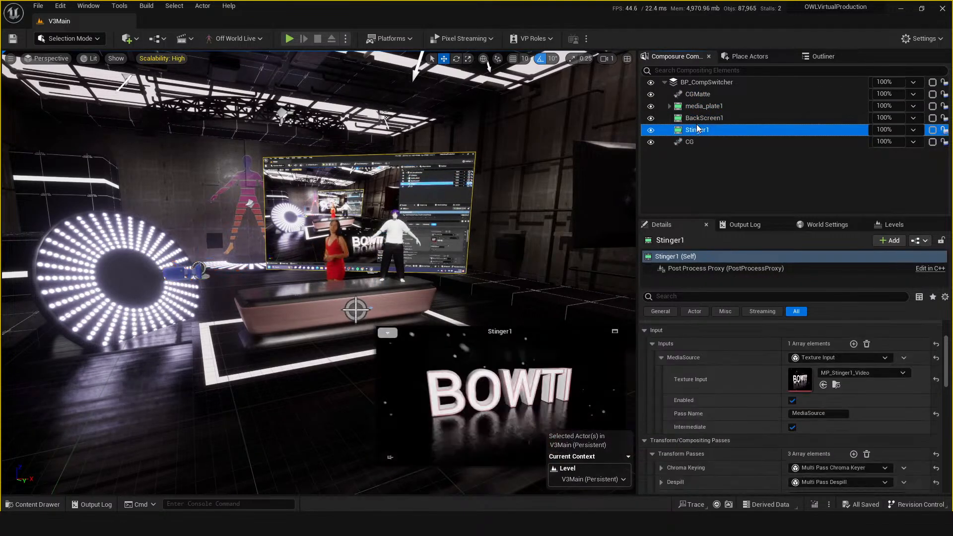
# Step: Step back through the child elements of BP_CompSwitcher to compare their previews, finishing on the full composite
pyautogui.click(696, 118)
pyautogui.click(695, 107)
pyautogui.click(695, 94)
pyautogui.click(694, 83)
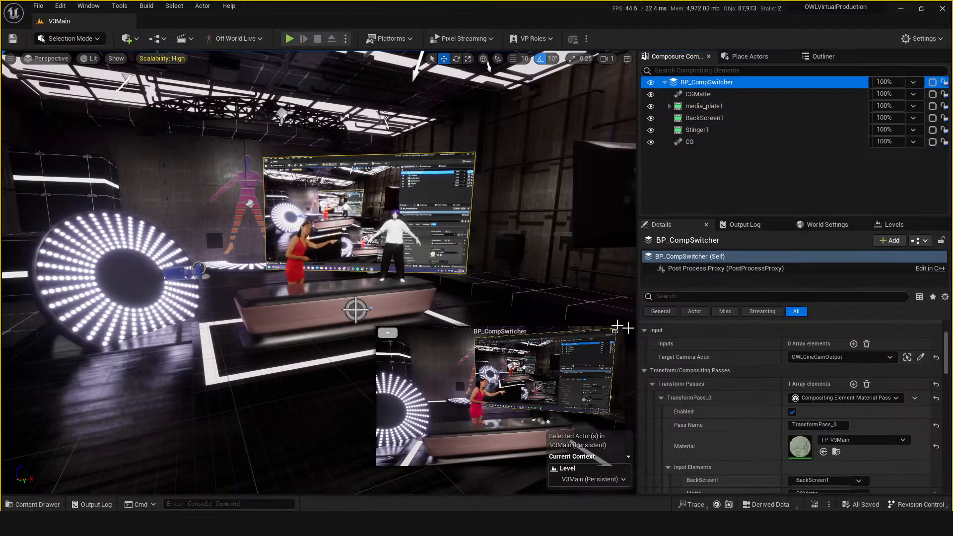
pyautogui.click(695, 118)
pyautogui.click(697, 130)
pyautogui.click(707, 106)
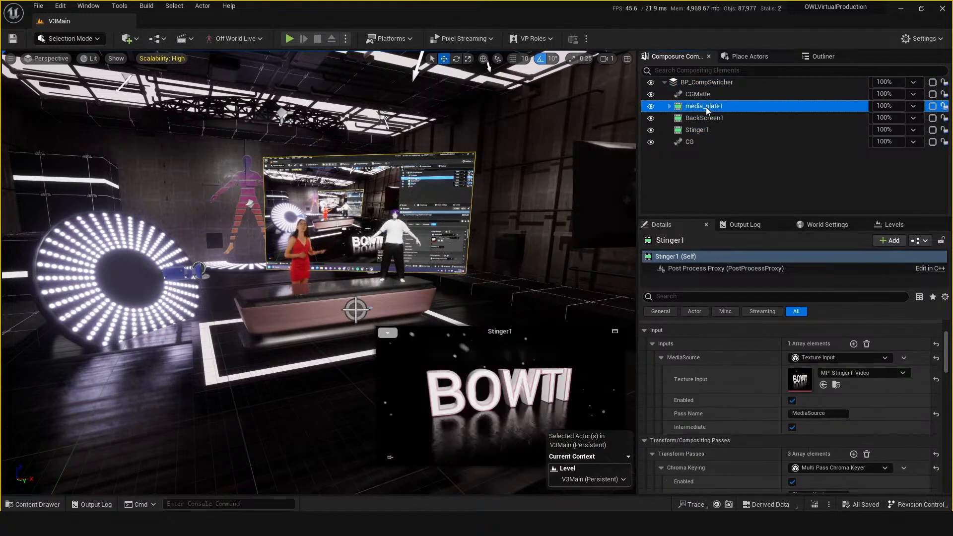
pyautogui.click(689, 142)
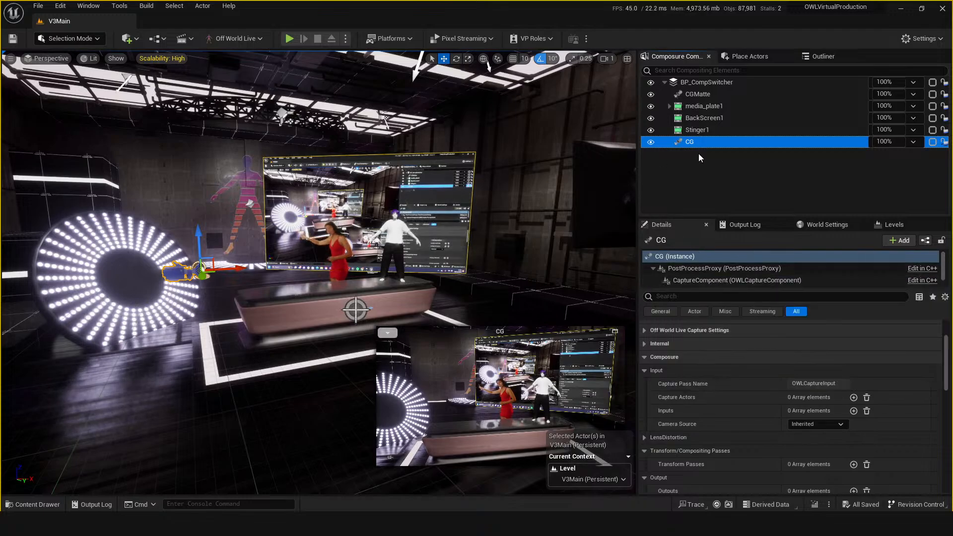
pyautogui.click(704, 85)
# Step: Inspect the presenter's OWLVideoPlanePlacement1 plane and the OWLCineCamOutput camera in the studio scene
pyautogui.click(333, 236)
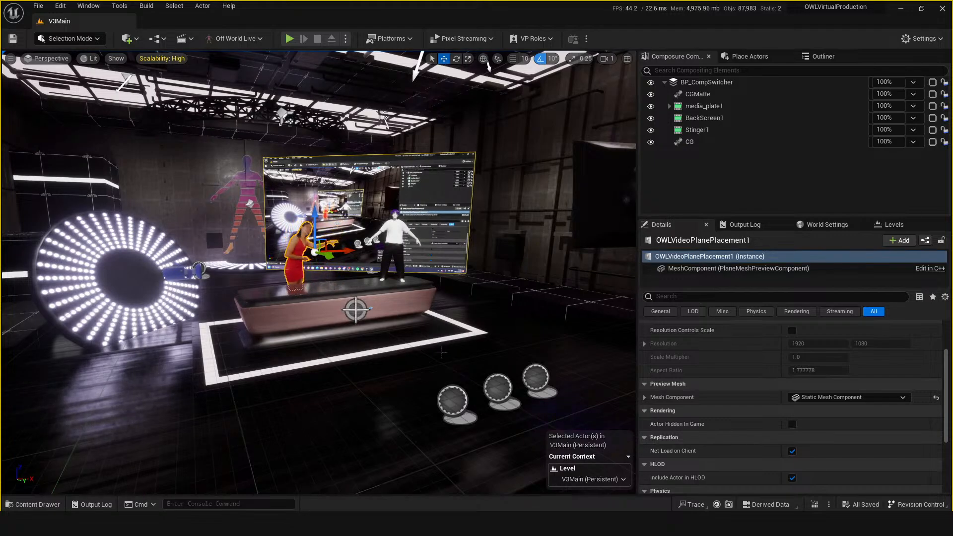
pyautogui.moveTo(429, 386); pyautogui.dragTo(429, 386)
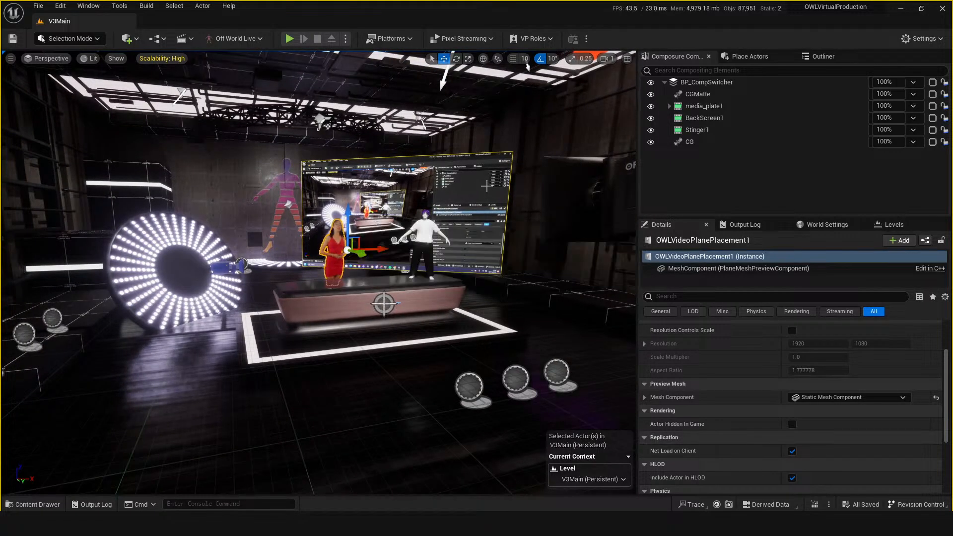
pyautogui.moveTo(440, 317); pyautogui.dragTo(448, 309, button='right')
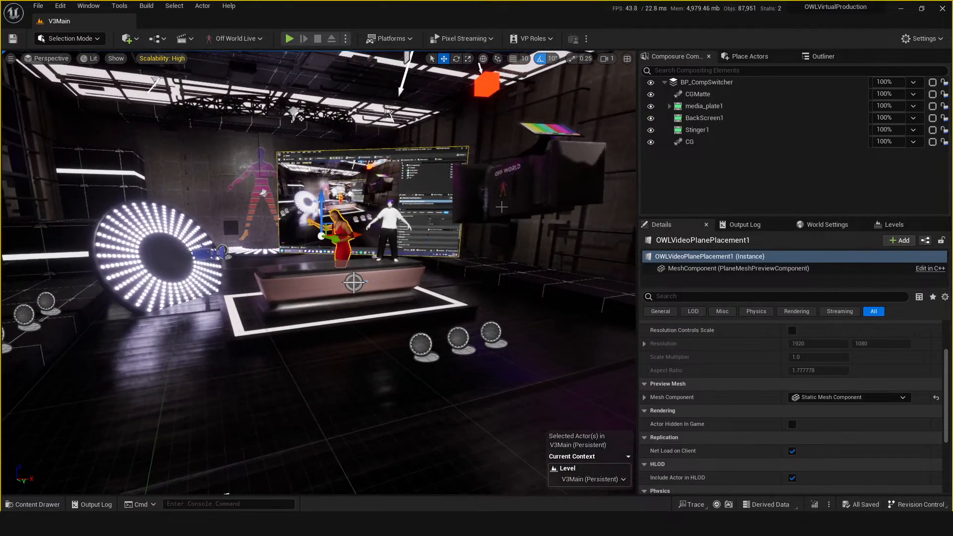
pyautogui.click(486, 208)
pyautogui.moveTo(423, 246); pyautogui.dragTo(423, 246)
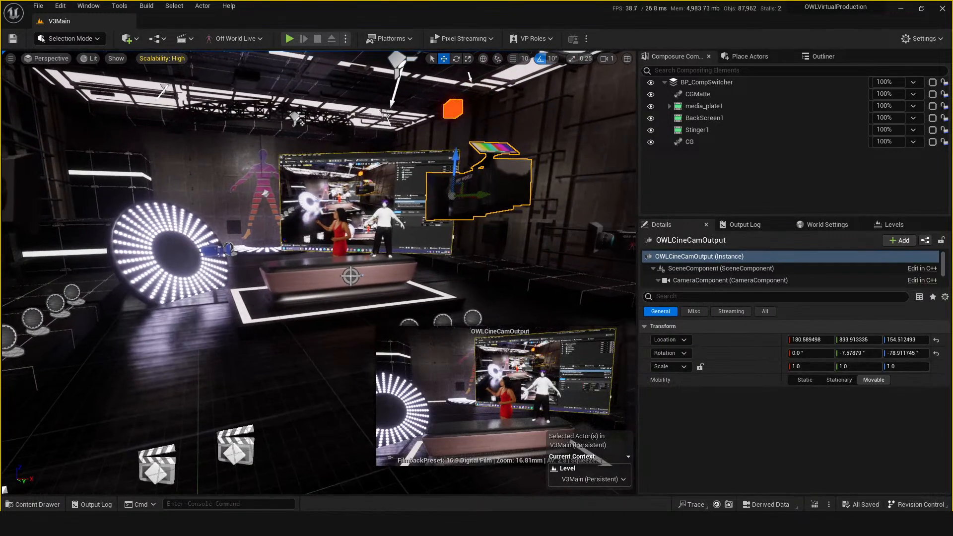
# Step: Select the SM_MergedWarehouseHalf mesh and the Floor3 mesh in the viewport to inspect the studio set
pyautogui.click(361, 361)
pyautogui.moveTo(148, 179); pyautogui.dragTo(148, 179)
pyautogui.click(341, 129)
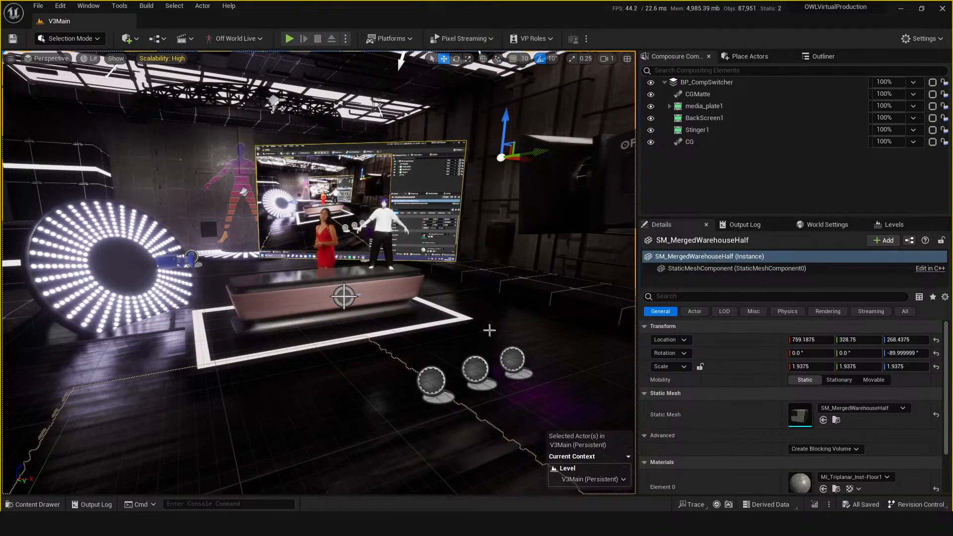
pyautogui.click(491, 306)
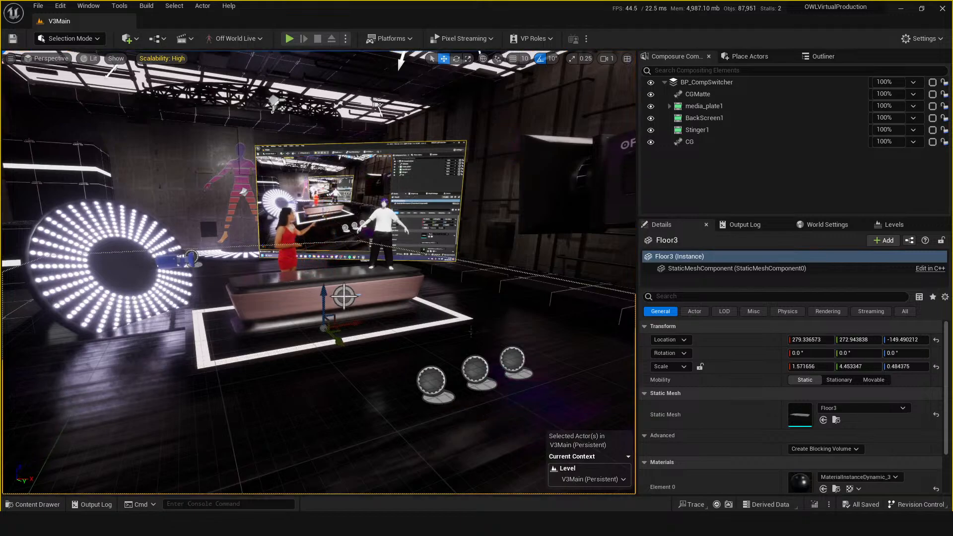
pyautogui.moveTo(471, 331); pyautogui.dragTo(471, 332)
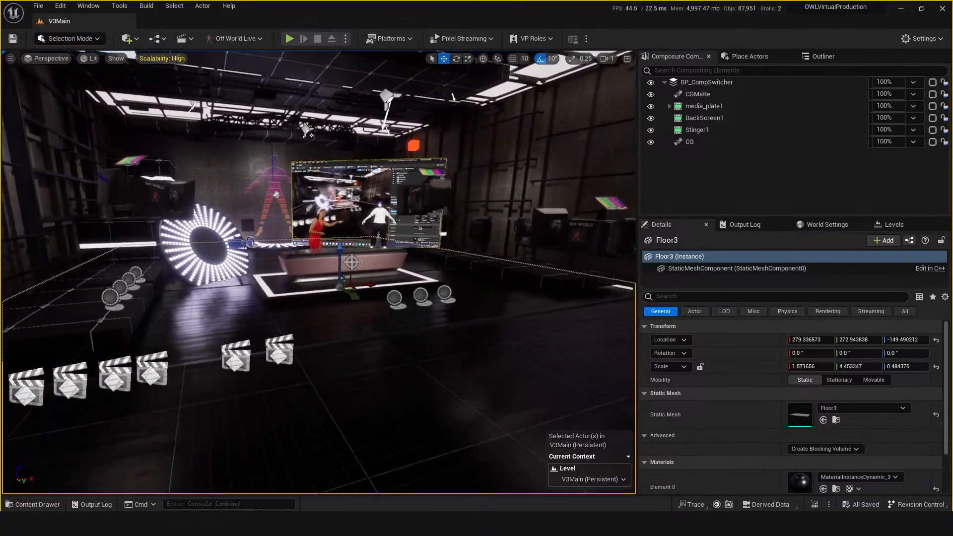
# Step: Select the BP_ShowHideMeshes actor on the studio floor to show its Static Mesh array
pyautogui.press('w')
pyautogui.moveTo(382, 197); pyautogui.dragTo(382, 197, button='right')
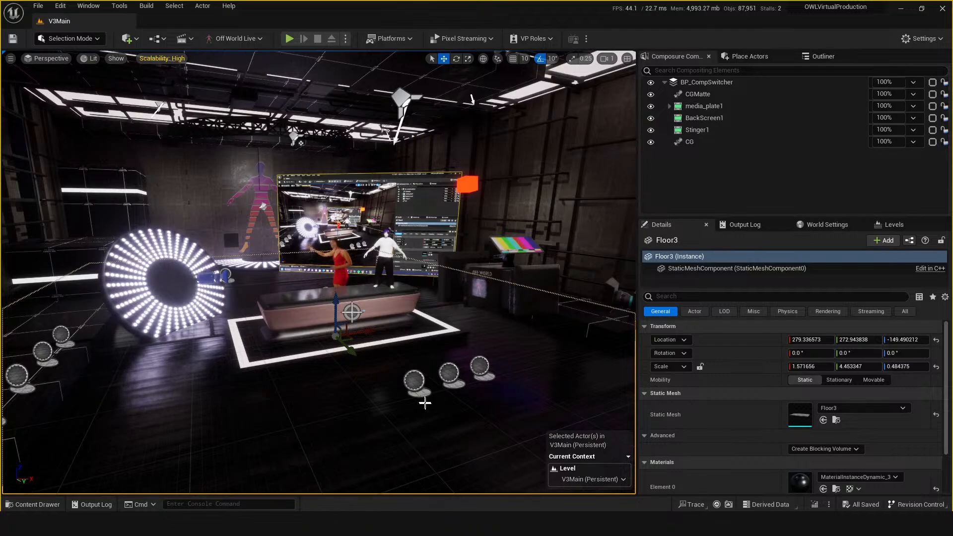
pyautogui.press('w')
pyautogui.moveTo(429, 338); pyautogui.dragTo(429, 338, button='right')
pyautogui.press('q')
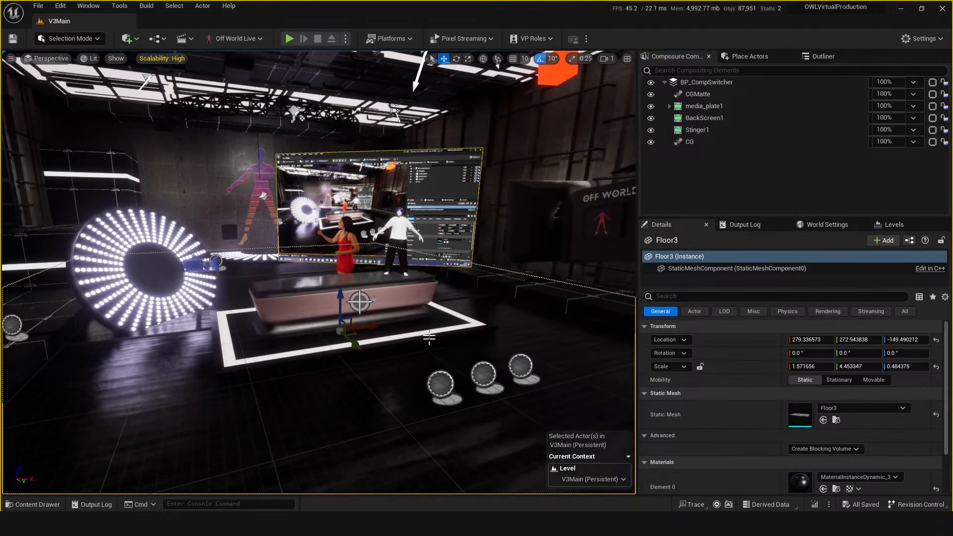
pyautogui.click(433, 378)
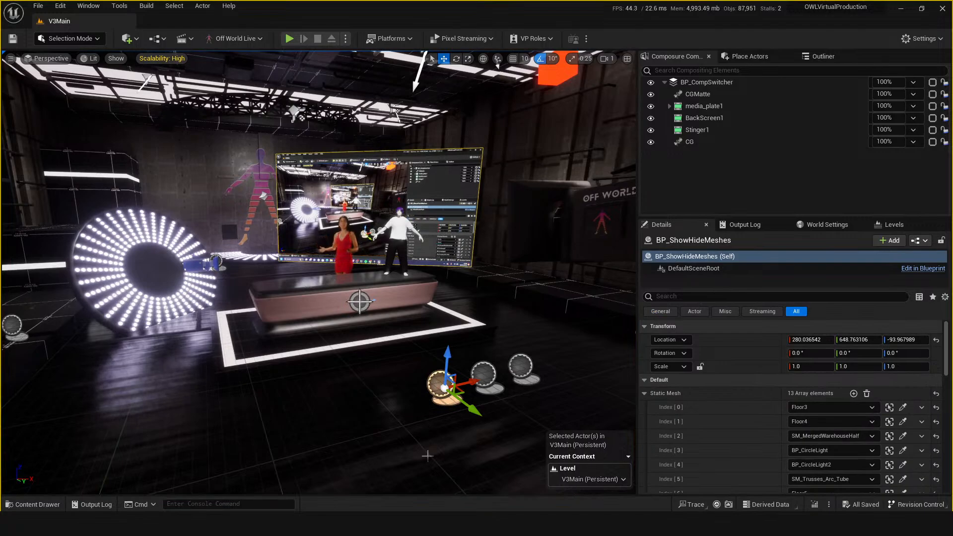
pyautogui.press('w')
pyautogui.moveTo(410, 457); pyautogui.dragTo(411, 457, button='right')
pyautogui.moveTo(387, 393); pyautogui.dragTo(387, 415)
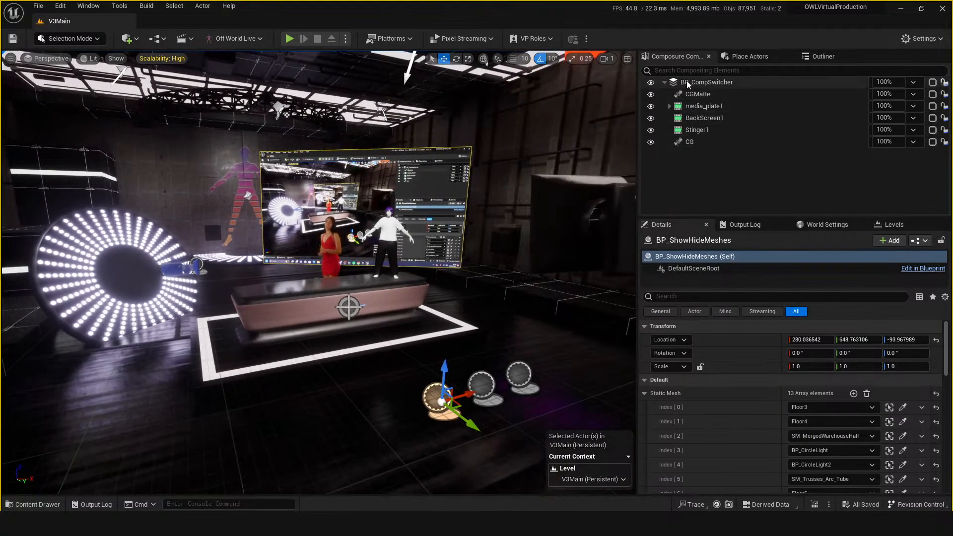
pyautogui.moveTo(305, 393); pyautogui.dragTo(299, 405)
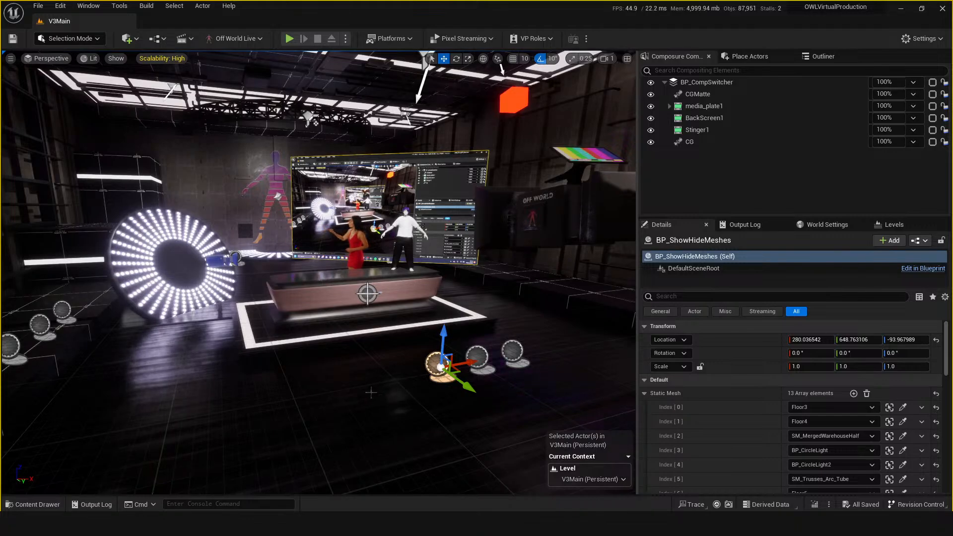
pyautogui.scroll(-5, 355, 379)
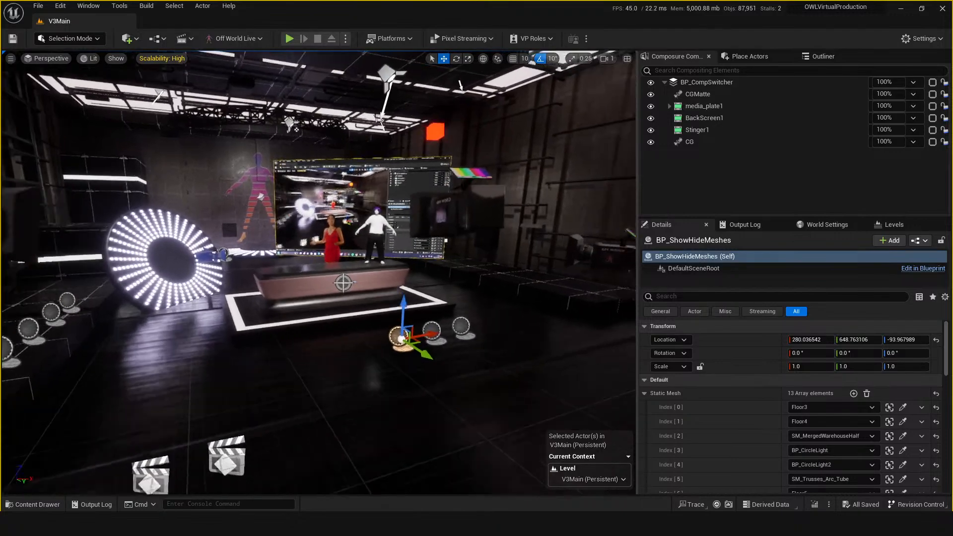
# Step: Select the BP_HUDSwitcher1 actor on the studio floor to inspect its properties
pyautogui.hotkey('ctrl', 's')
pyautogui.moveTo(363, 376)
pyautogui.mouseDown(button='right')
pyautogui.moveTo(347, 375)
pyautogui.moveTo(367, 373)
pyautogui.mouseUp(button='right')
pyautogui.moveTo(346, 435); pyautogui.dragTo(326, 428, button='right')
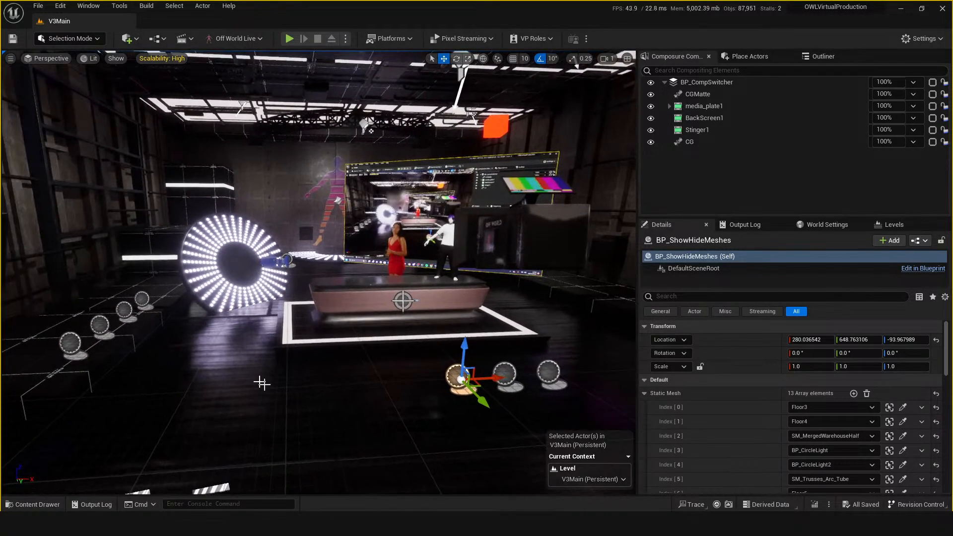
pyautogui.click(69, 343)
pyautogui.moveTo(346, 360); pyautogui.dragTo(322, 361, button='right')
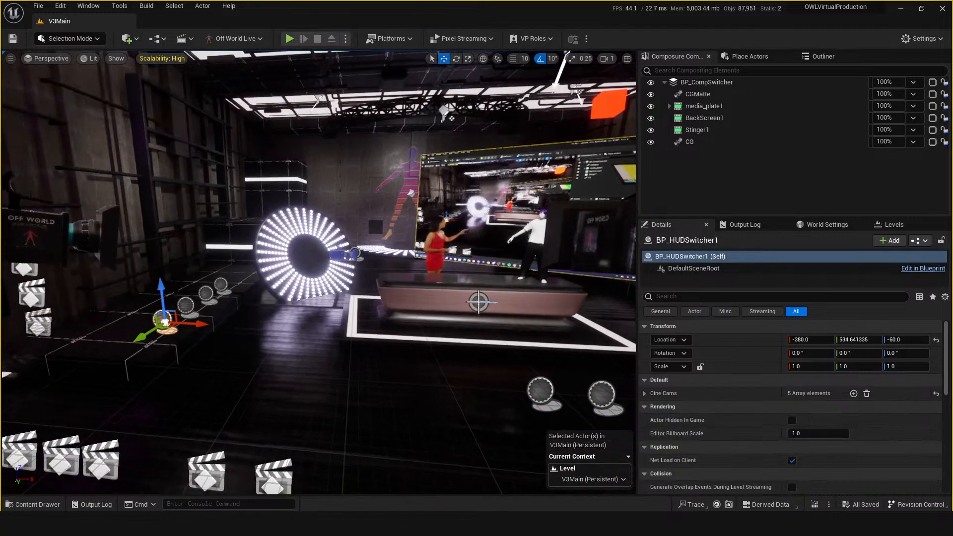
# Step: Select the BP_AnimationSelector1 actor and expand its Preset Sequence array to inspect the assigned presets
pyautogui.click(188, 308)
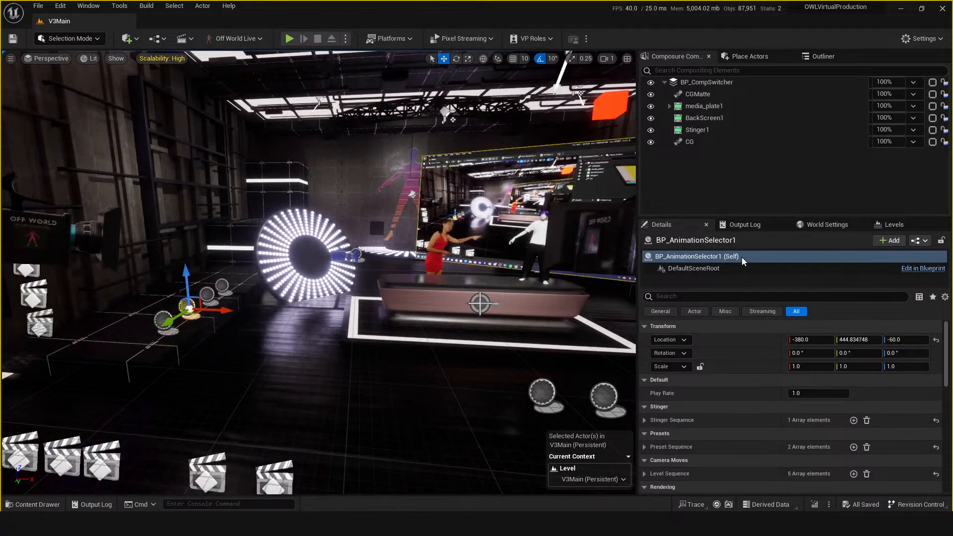
pyautogui.click(645, 447)
pyautogui.scroll(-3, 665, 397)
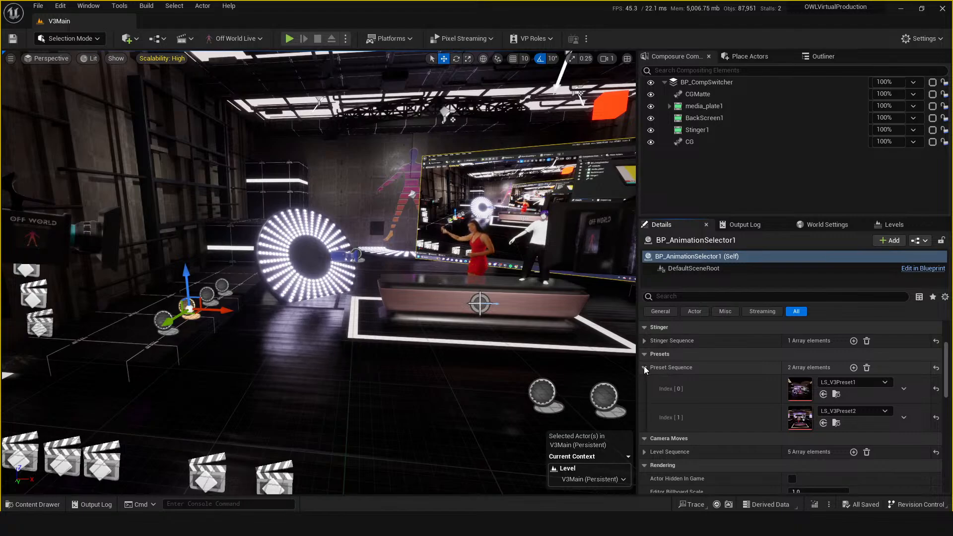
pyautogui.moveTo(301, 336); pyautogui.dragTo(333, 335, button='right')
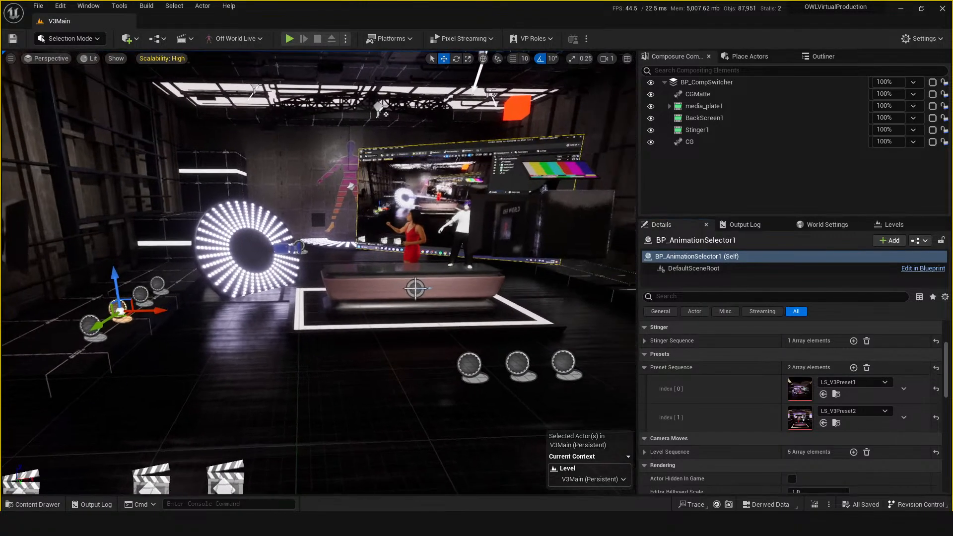
pyautogui.moveTo(473, 162); pyautogui.dragTo(484, 166, button='right')
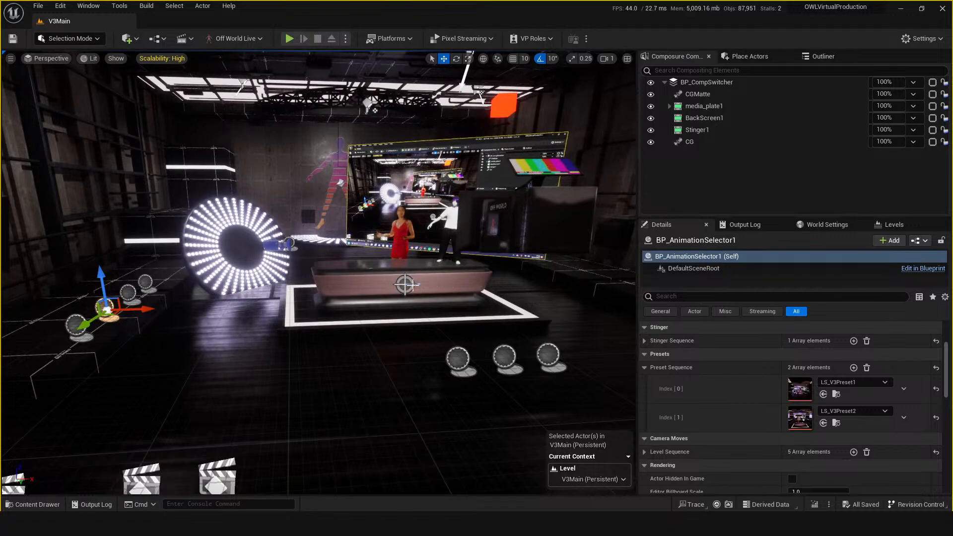
# Step: Expand the Level Sequence and Stinger Sequence arrays of BP_AnimationSelector1 to review the camera moves and stinger assigned
pyautogui.click(645, 453)
pyautogui.scroll(-3, 695, 422)
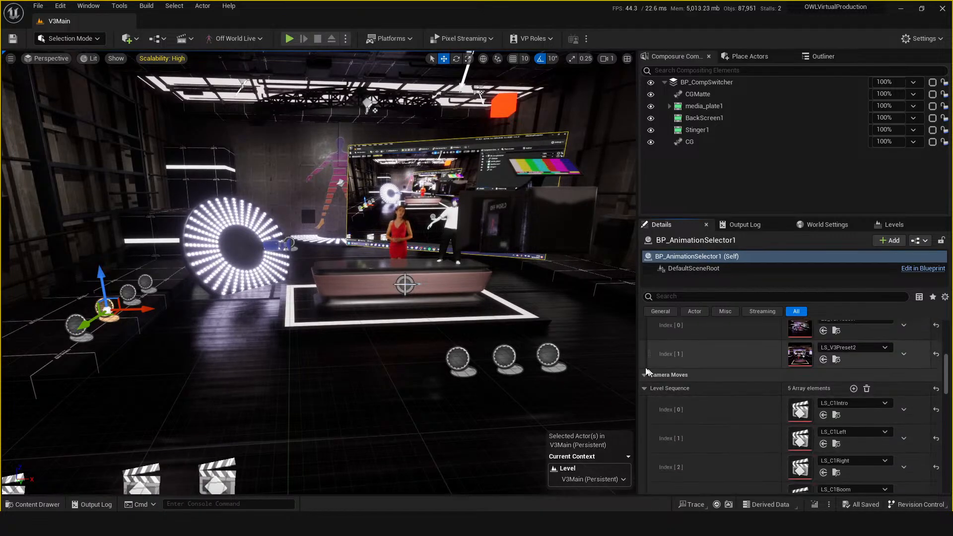
pyautogui.scroll(-6, 730, 394)
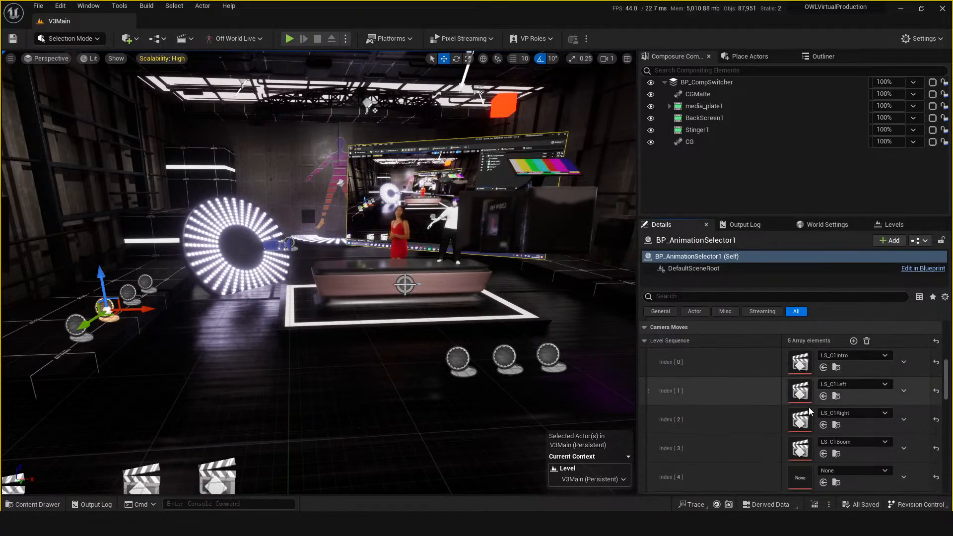
pyautogui.scroll(5, 806, 419)
pyautogui.scroll(6, 806, 419)
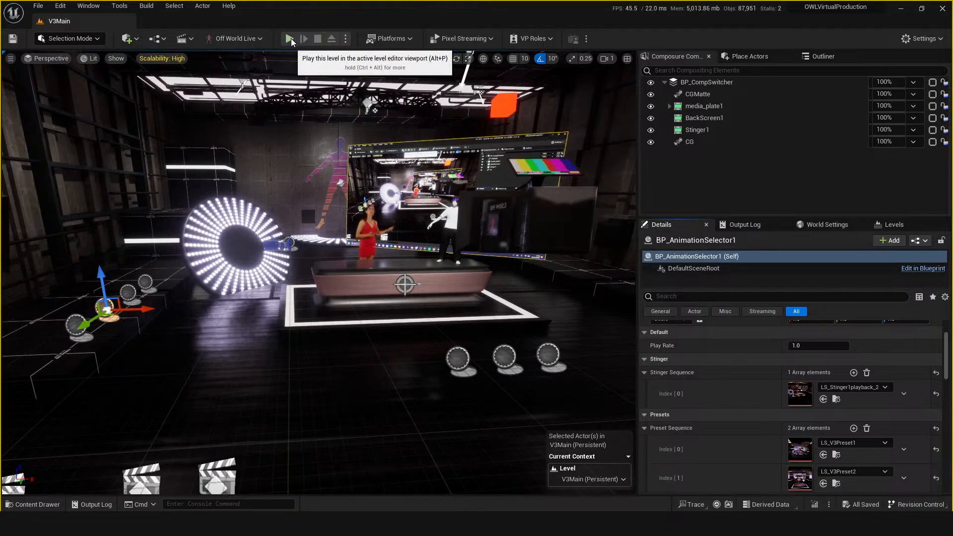
pyautogui.scroll(-2, 695, 420)
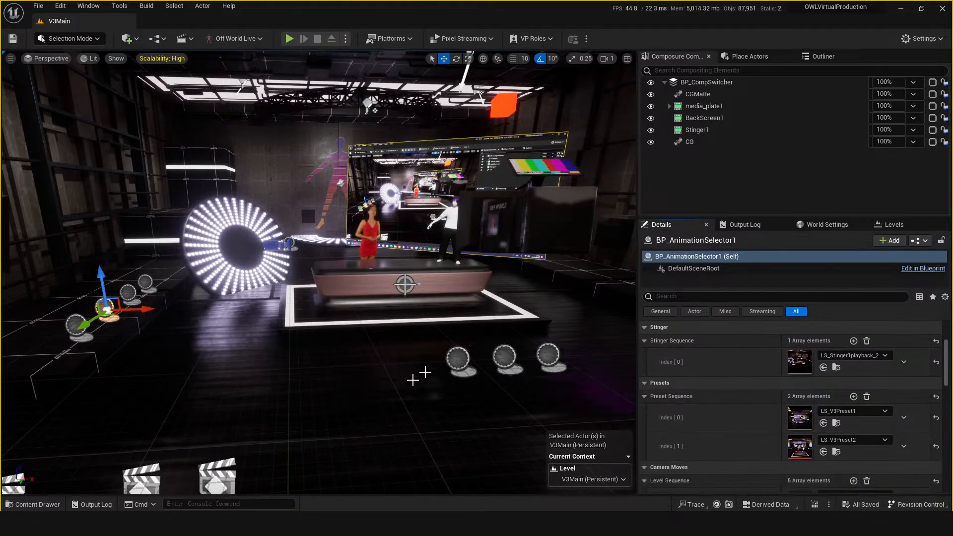
# Step: Select BP_ShowHideMeshes, open the World Settings and locate the Default Pawn Class VP_PawnV3 in the project content
pyautogui.click(461, 359)
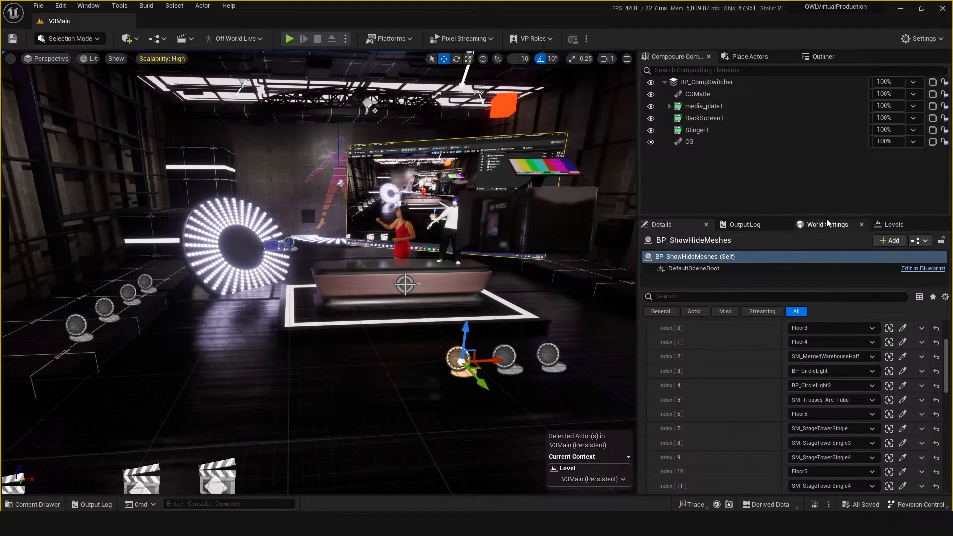
pyautogui.moveTo(827, 224); pyautogui.dragTo(901, 224)
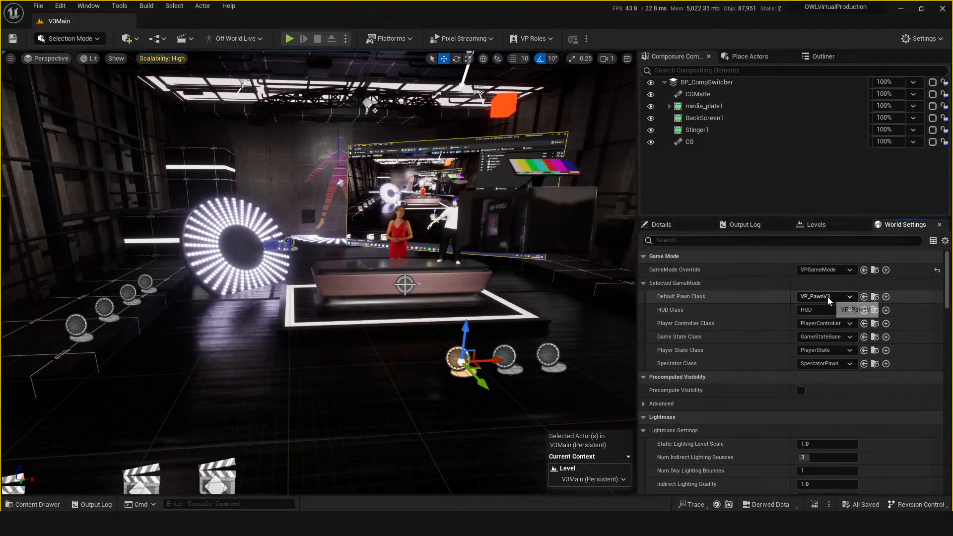
pyautogui.click(876, 297)
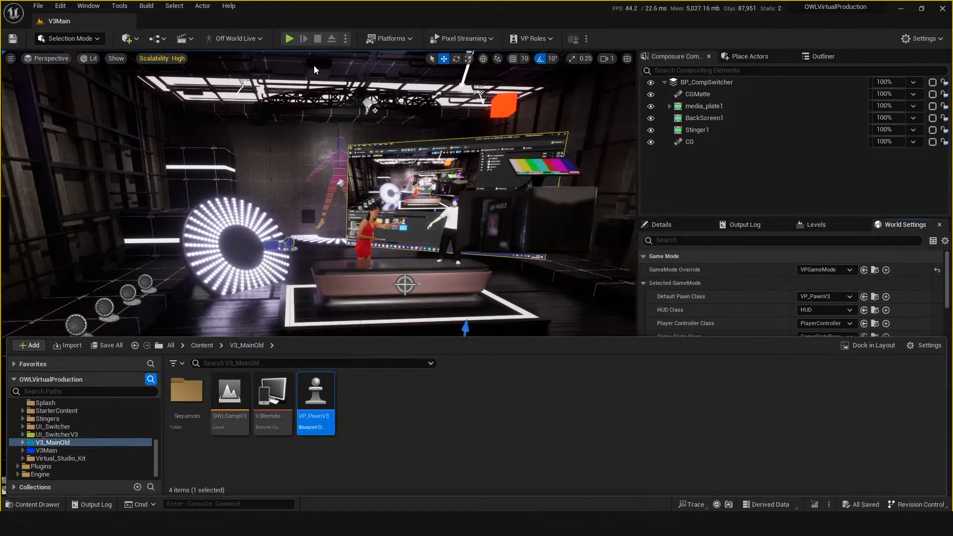
# Step: Play the V3Main level in the viewport to view the program output, and stop the play session
pyautogui.click(290, 39)
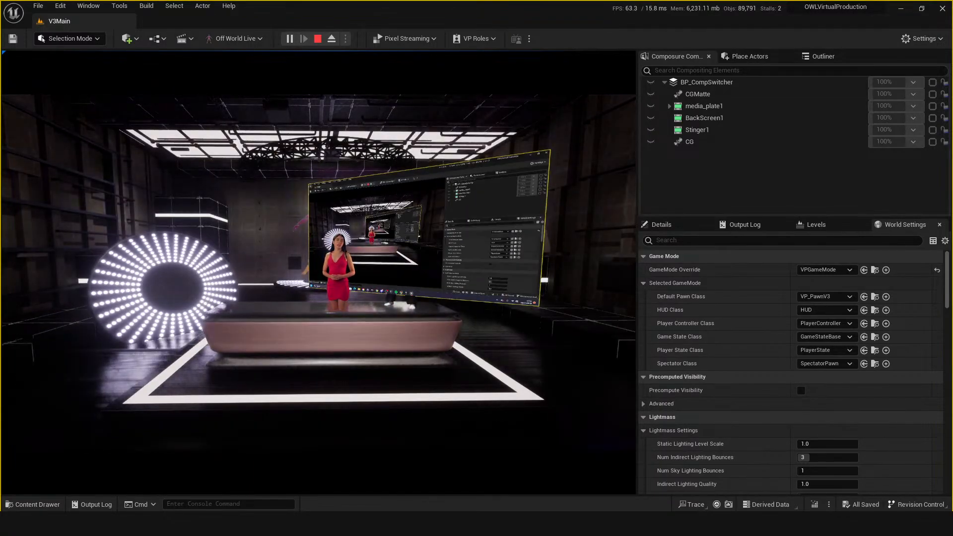
pyautogui.press('Escape')
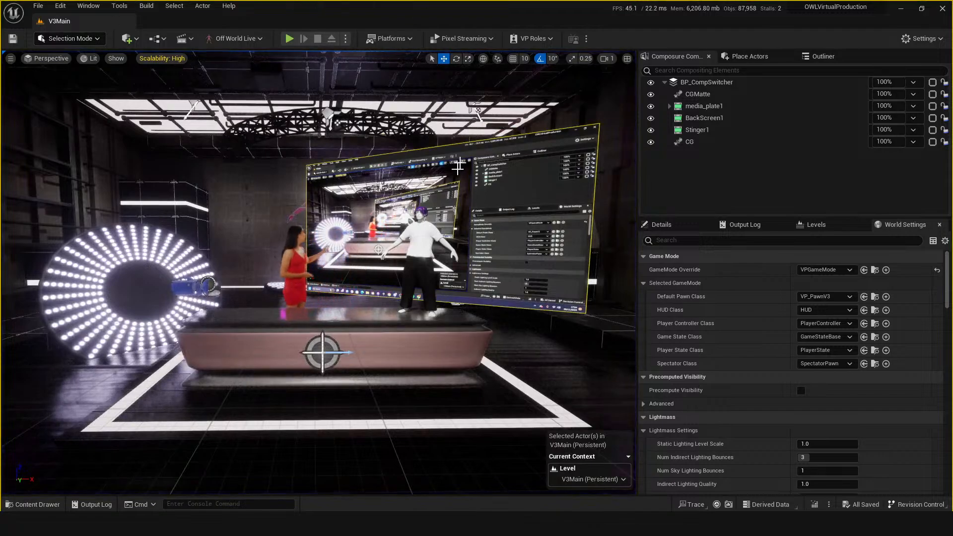
pyautogui.press('s')
pyautogui.moveTo(439, 323); pyautogui.dragTo(440, 323, button='right')
pyautogui.press('w')
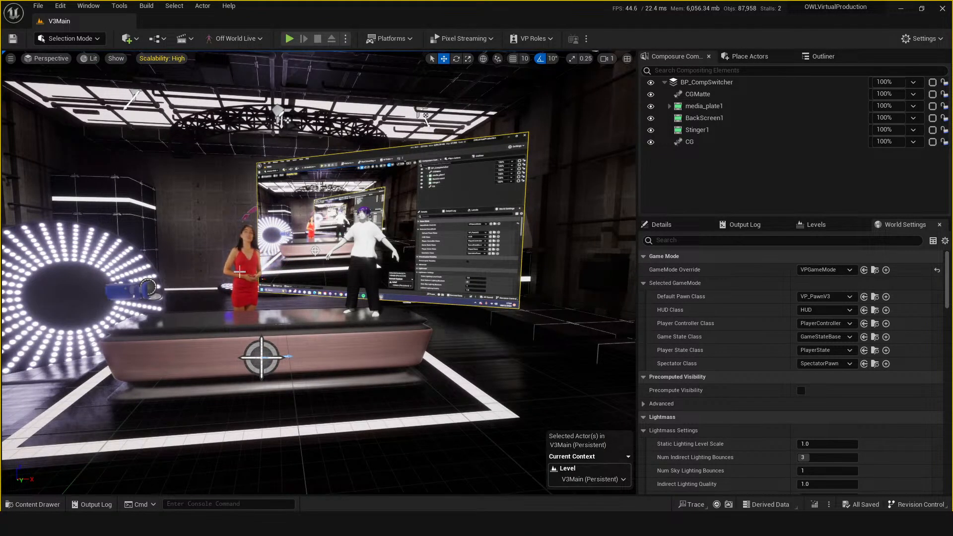
# Step: Select the BP_CompSwitcher composite to preview its output and show its transform pass details
pyautogui.click(718, 82)
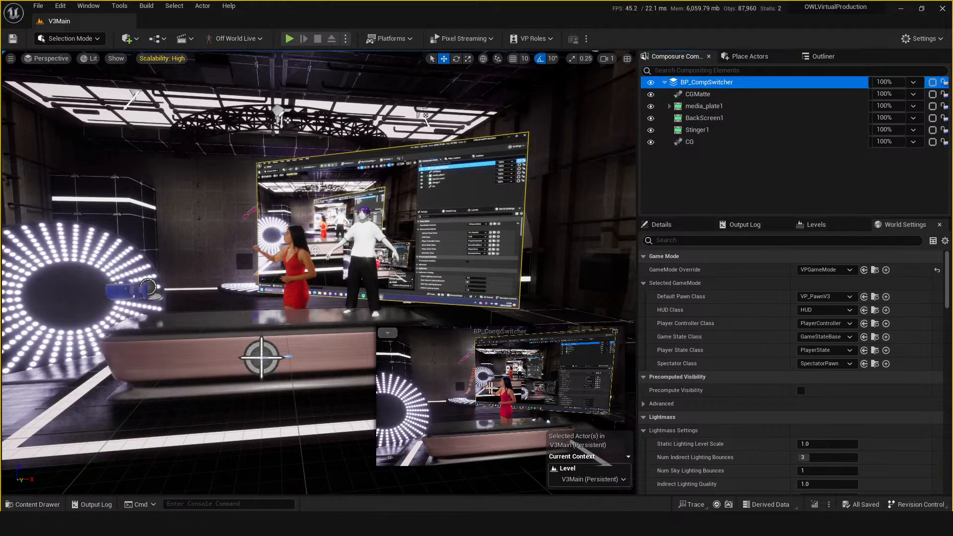
pyautogui.moveTo(281, 332); pyautogui.dragTo(296, 332, button='right')
pyautogui.press('s')
pyautogui.moveTo(318, 273); pyautogui.dragTo(248, 282, button='middle')
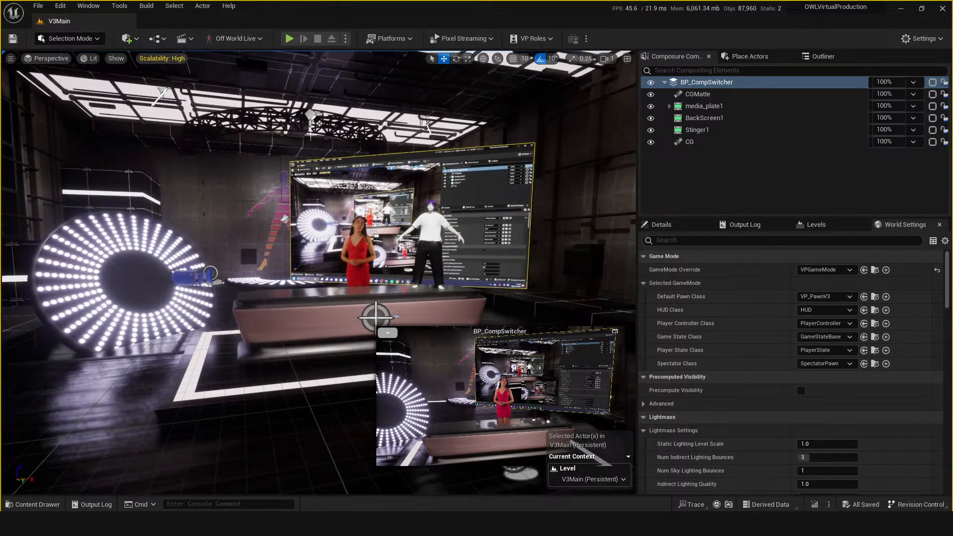
pyautogui.moveTo(334, 308); pyautogui.dragTo(335, 325, button='right')
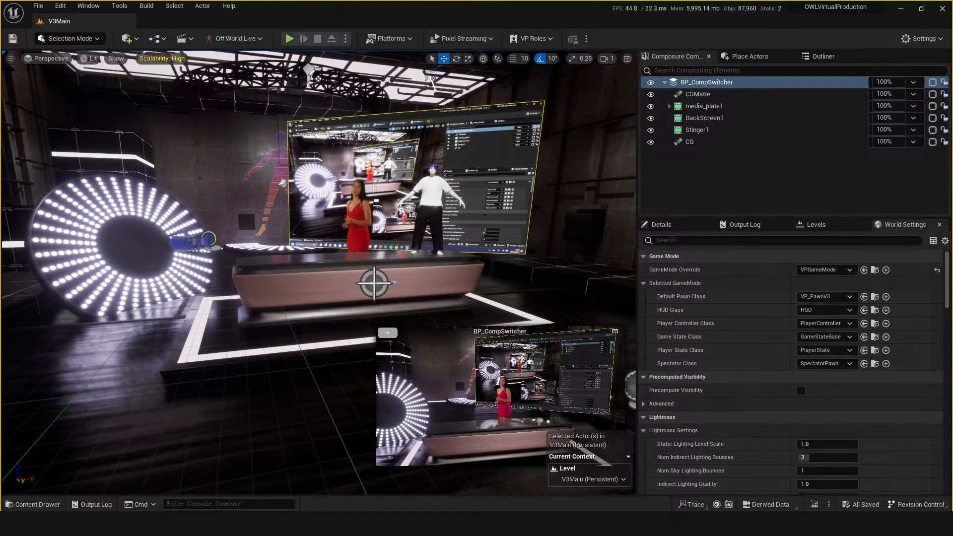
pyautogui.moveTo(354, 450); pyautogui.dragTo(382, 481)
pyautogui.moveTo(382, 482); pyautogui.dragTo(353, 471, button='right')
pyautogui.moveTo(307, 347); pyautogui.dragTo(322, 408)
pyautogui.moveTo(313, 362)
pyautogui.mouseDown(button='right')
pyautogui.moveTo(314, 349)
pyautogui.moveTo(299, 359)
pyautogui.mouseUp(button='right')
pyautogui.click(683, 225)
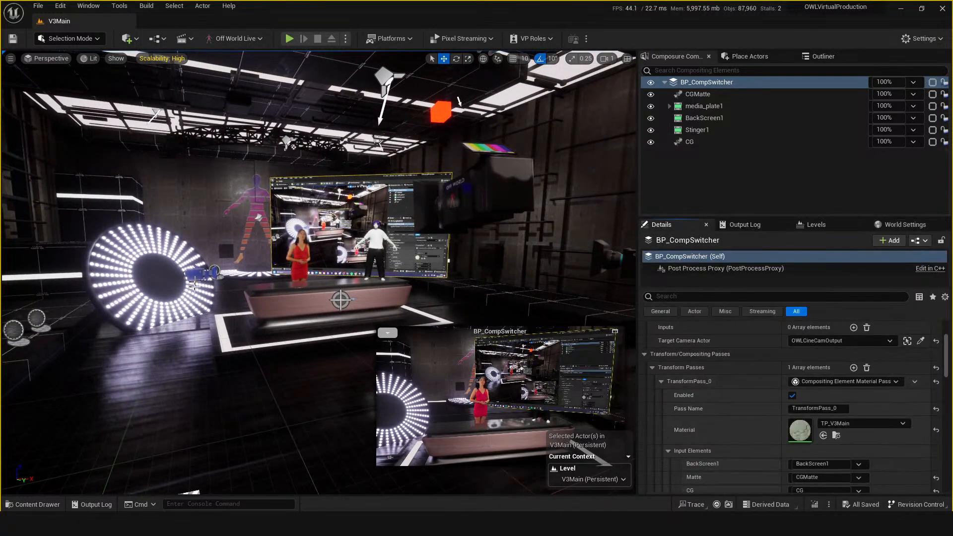
# Step: Select the Floor3 mesh and the BP_ShowHideMeshes actor to review the mesh and the array that controls it
pyautogui.click(293, 390)
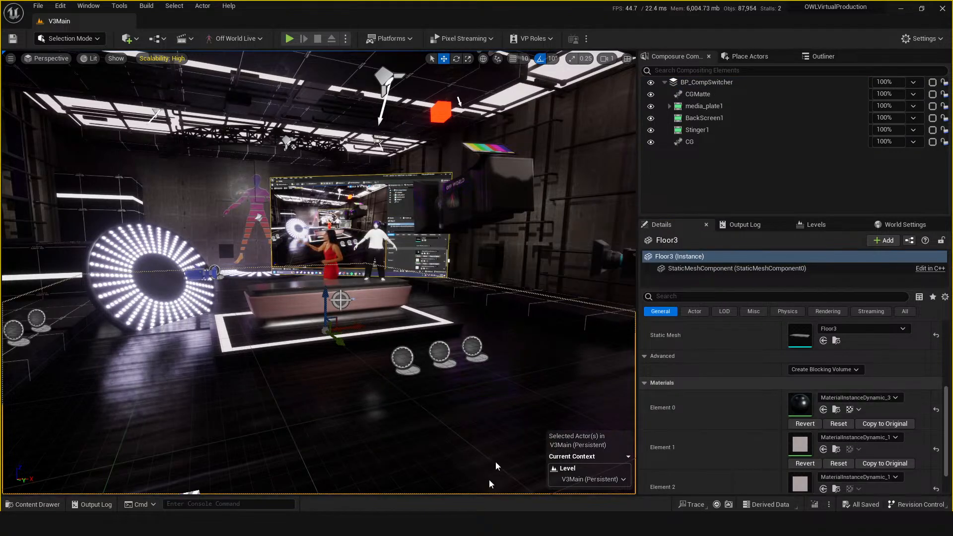
pyautogui.click(512, 469)
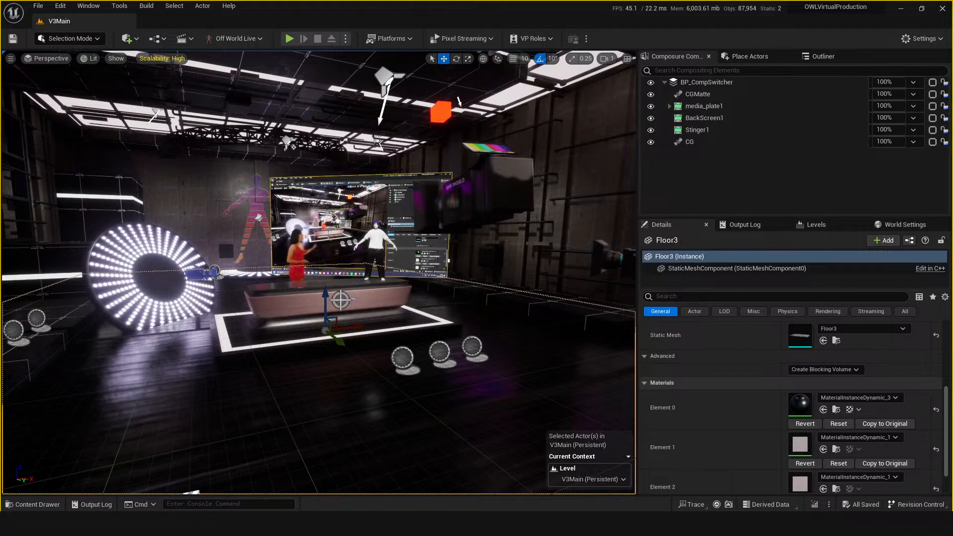
pyautogui.click(403, 356)
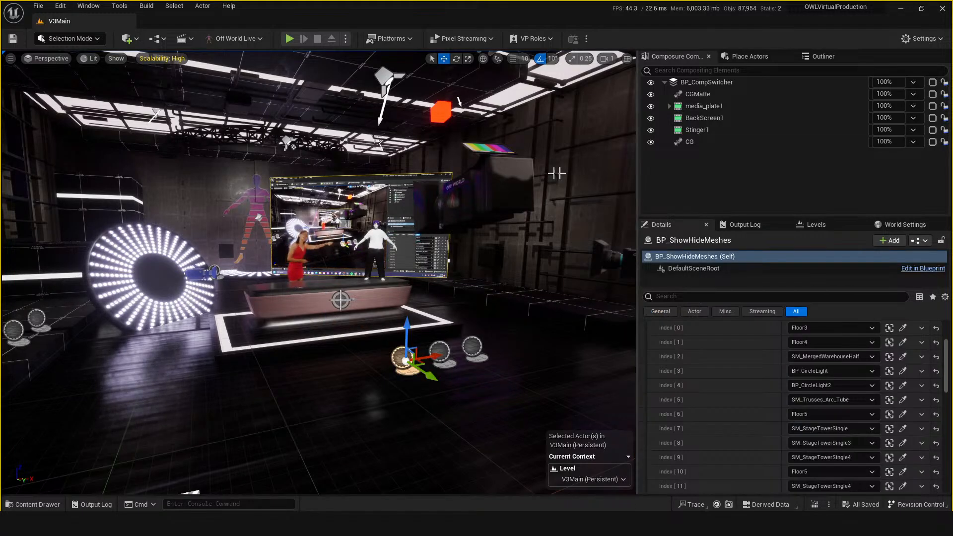
# Step: Select the BP_Lightcontrol actor and set its Emissives Colour to light blue, hex sRGB 6FB8F800
pyautogui.click(439, 349)
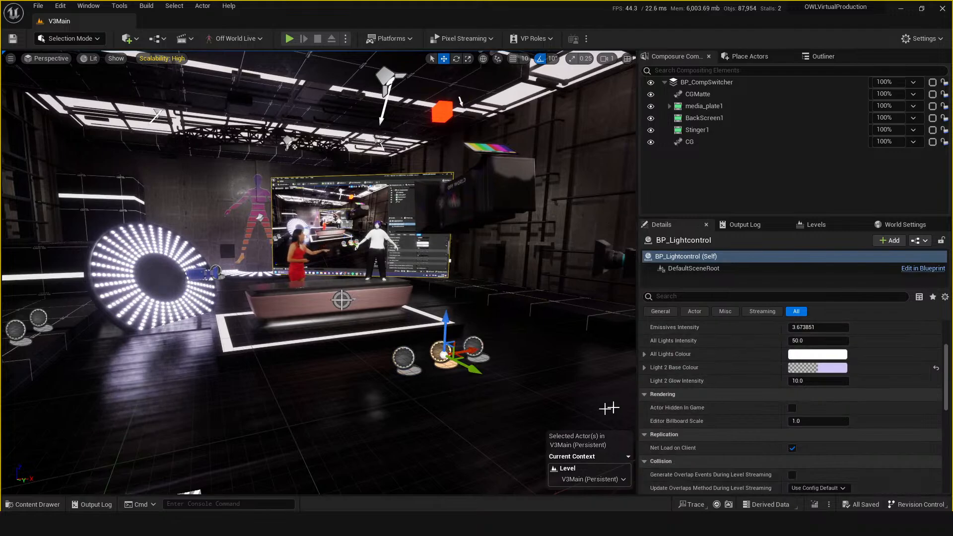
pyautogui.scroll(3, 777, 396)
pyautogui.click(830, 364)
pyautogui.moveTo(689, 342); pyautogui.dragTo(666, 371)
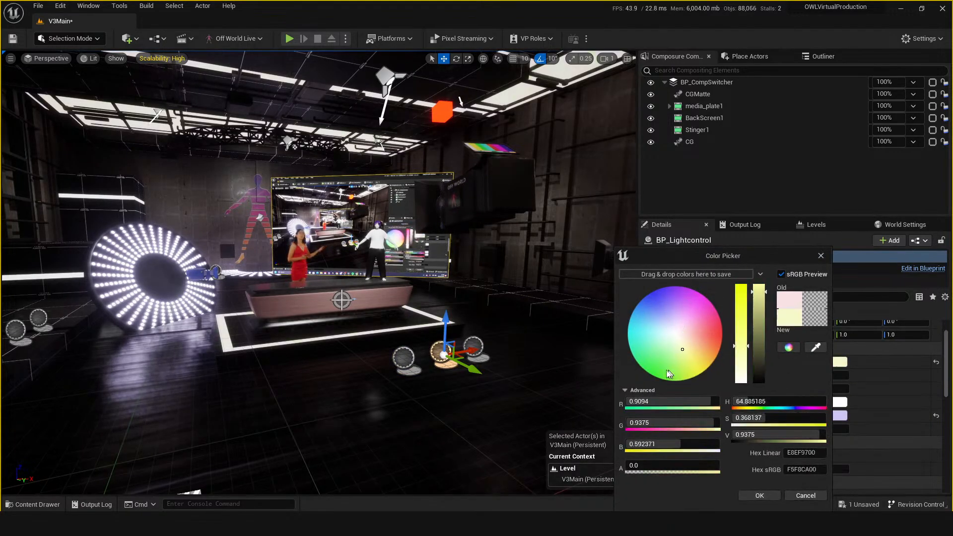
pyautogui.click(642, 310)
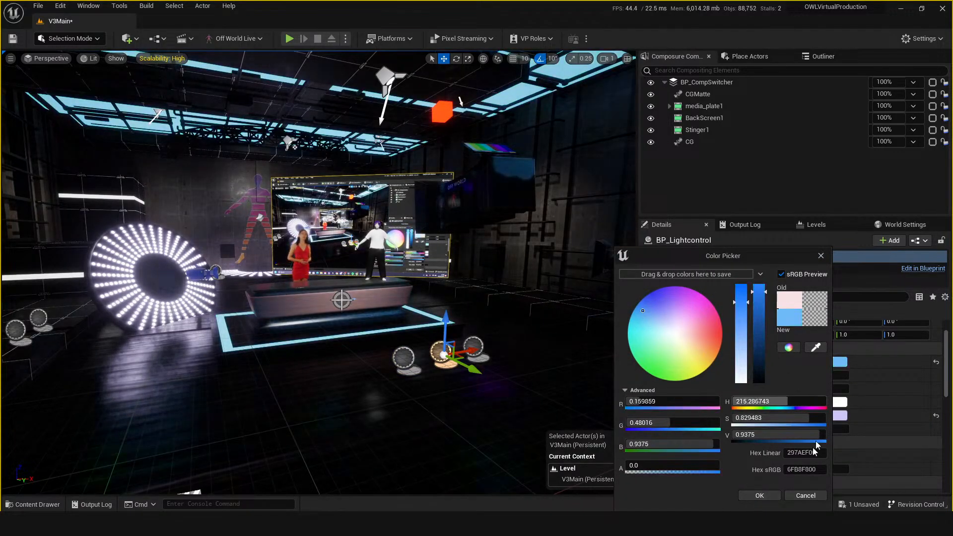
pyautogui.click(759, 496)
# Step: Set the All Lights Colour of BP_Lightcontrol to a light pinkish violet
pyautogui.click(840, 402)
pyautogui.click(665, 296)
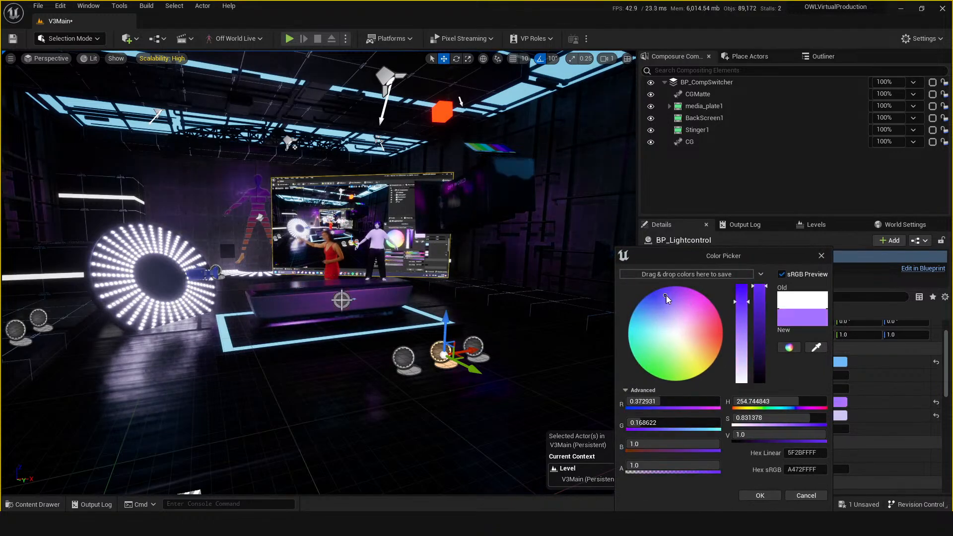
pyautogui.click(670, 298)
pyautogui.click(760, 495)
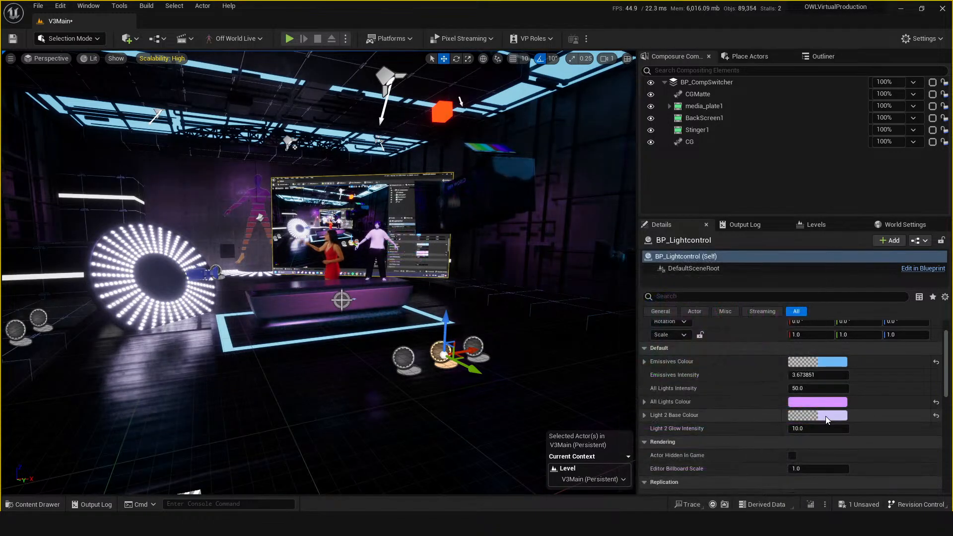
pyautogui.click(826, 415)
pyautogui.click(635, 337)
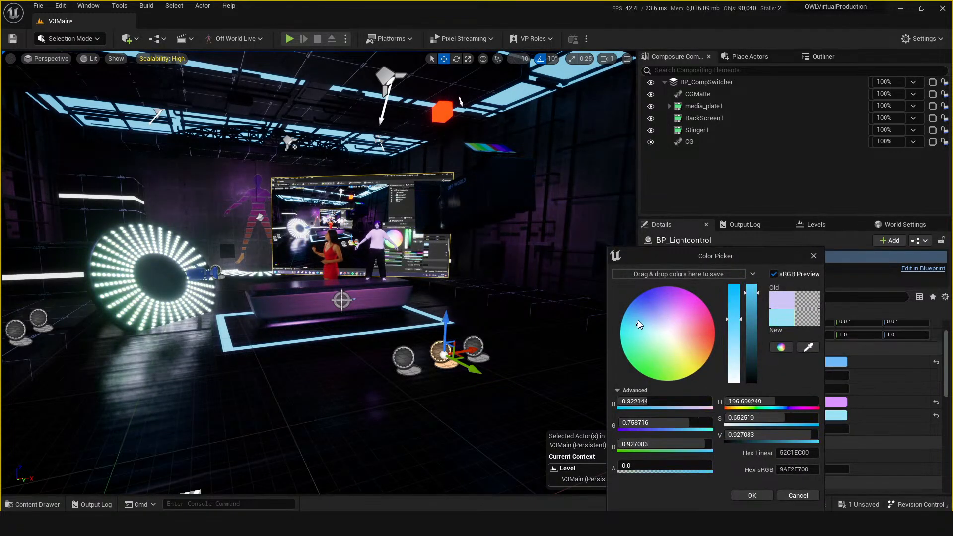
pyautogui.click(797, 495)
# Step: Reset Light 2 Base Colour and All Lights Colour to their defaults, and give Light 2 Base Colour a periwinkle blue, hex sRGB 8A90F700
pyautogui.click(937, 415)
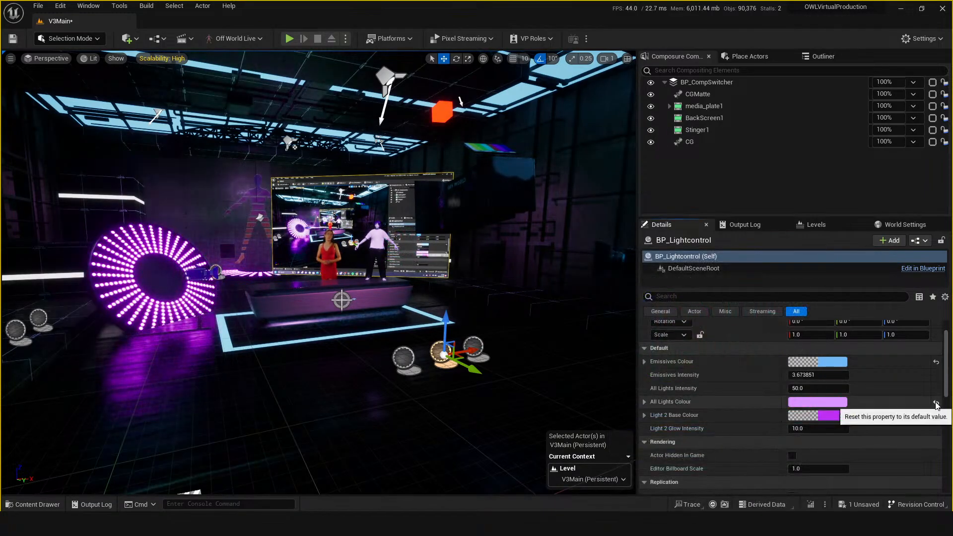
pyautogui.click(936, 405)
pyautogui.click(828, 415)
pyautogui.click(656, 305)
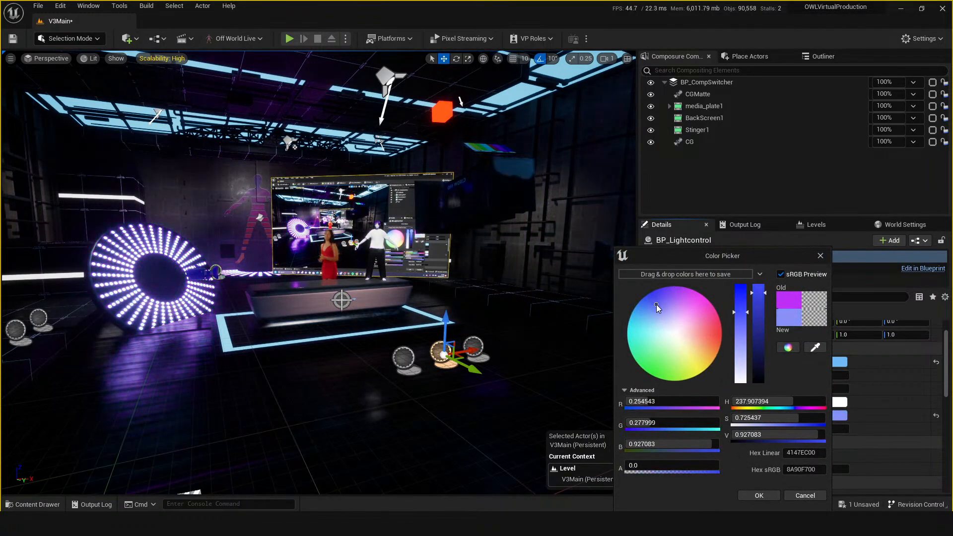
pyautogui.click(758, 496)
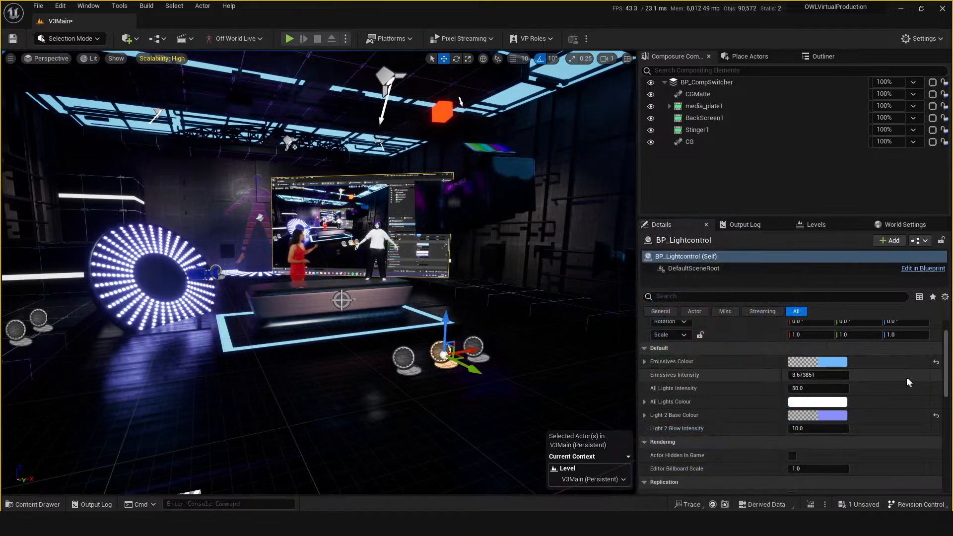
# Step: Reset the Emissives Colour of BP_Lightcontrol to its default and save the level
pyautogui.click(936, 362)
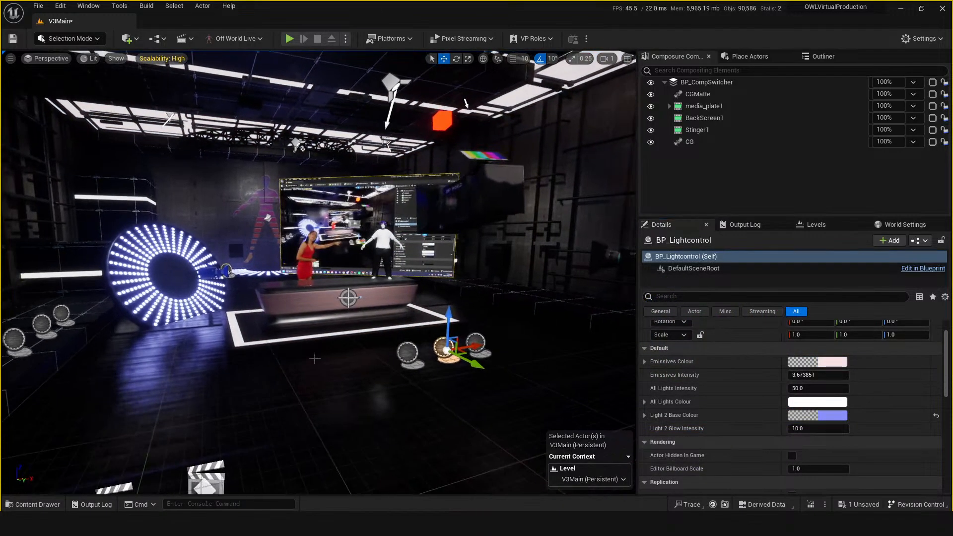
pyautogui.hotkey('ctrl', 's')
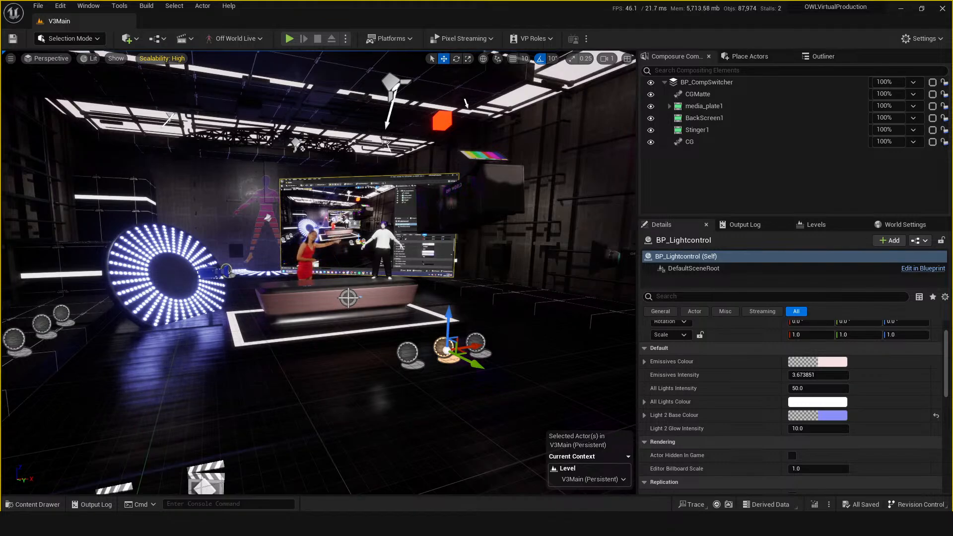
pyautogui.moveTo(408, 444); pyautogui.dragTo(416, 424)
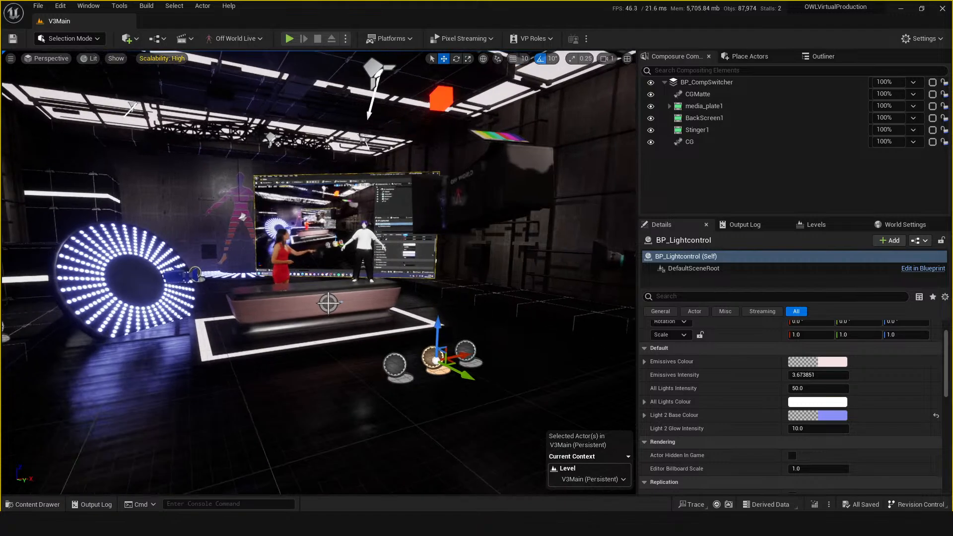
# Step: Check the level's game mode classes in World Settings and move the VP_PawnV3 blueprint from the V3_MainOld folder into the V3Main folder
pyautogui.hotkey('ctrl', 'space')
pyautogui.click(201, 345)
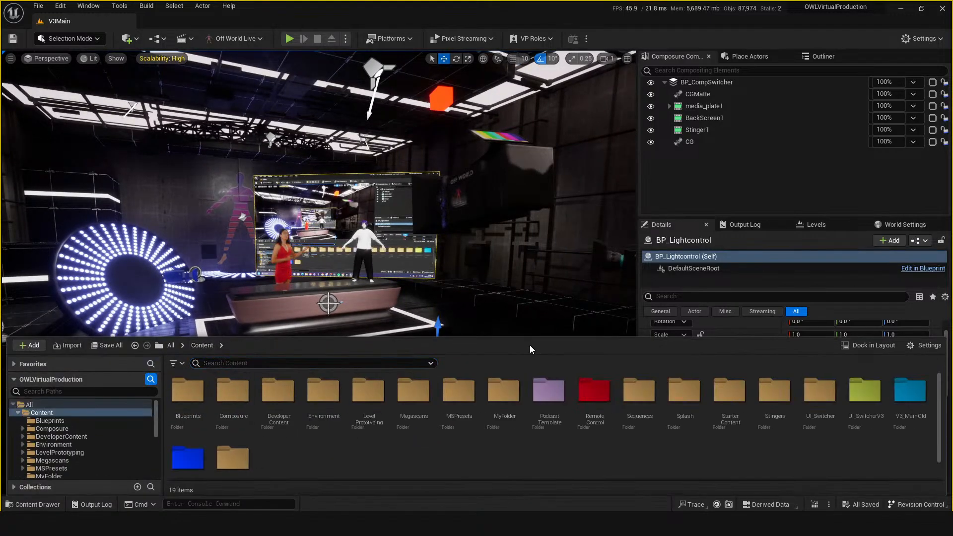
pyautogui.doubleClick(910, 392)
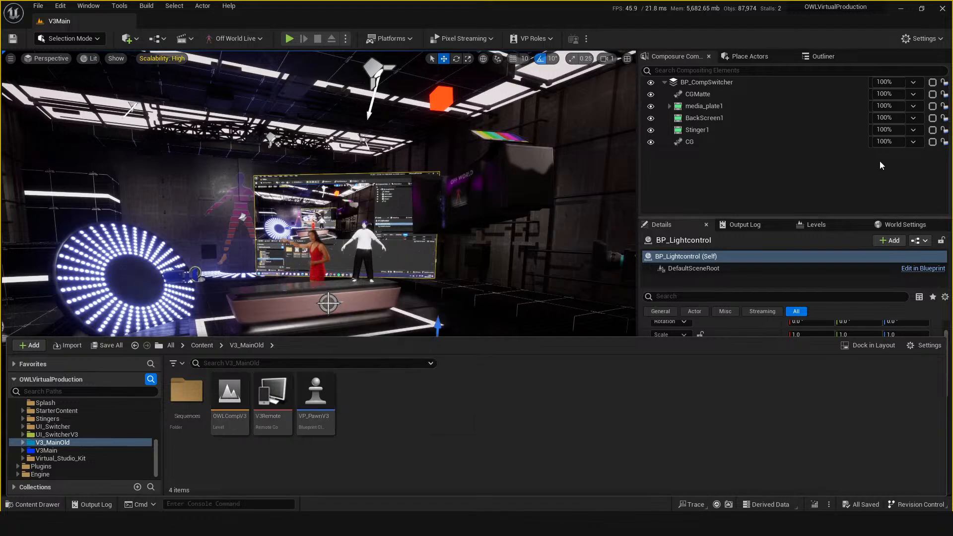
pyautogui.click(893, 225)
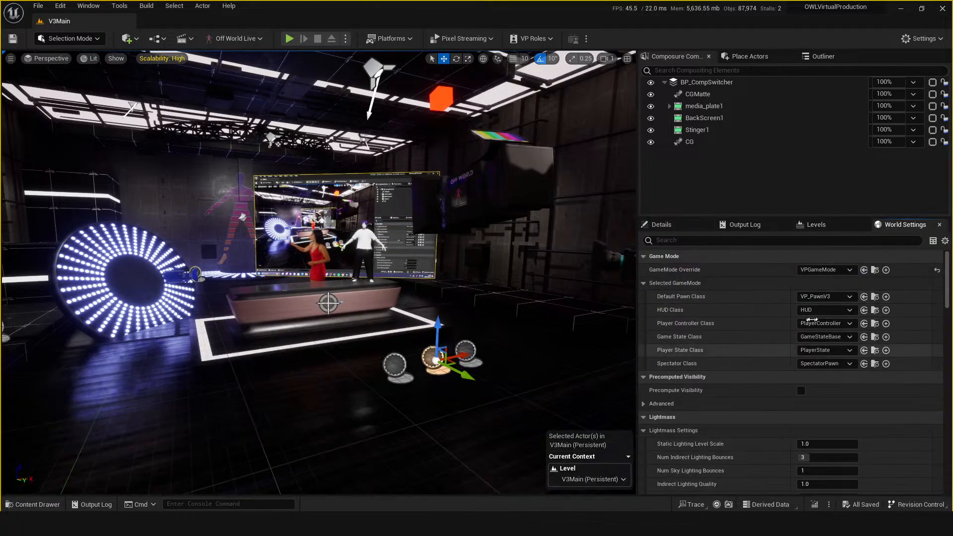
pyautogui.hotkey('ctrl', 'space')
pyautogui.moveTo(316, 400); pyautogui.dragTo(48, 451)
pyautogui.click(65, 472)
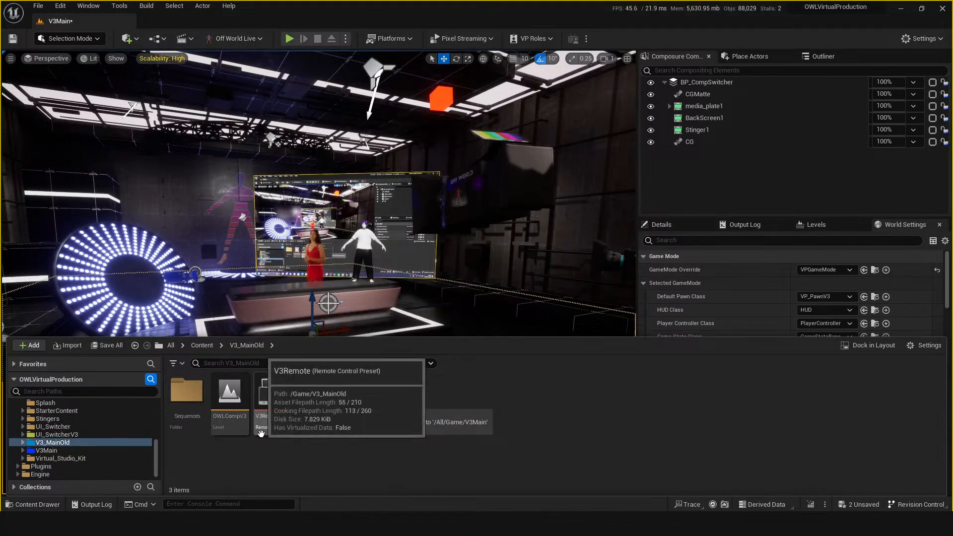
# Step: Display the list of levels and save all unsaved changes in the project
pyautogui.click(661, 224)
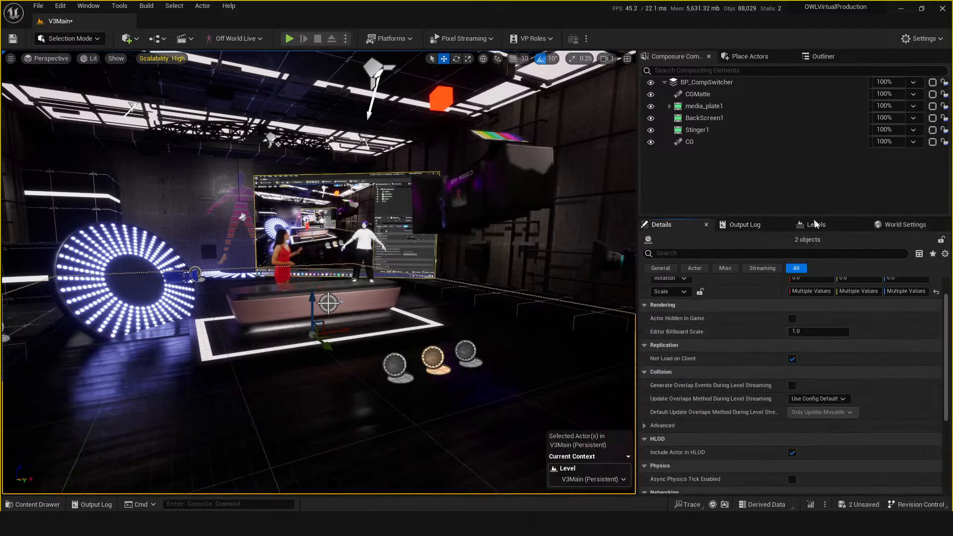
pyautogui.click(816, 225)
pyautogui.hotkey('ctrl', 'shift', 's')
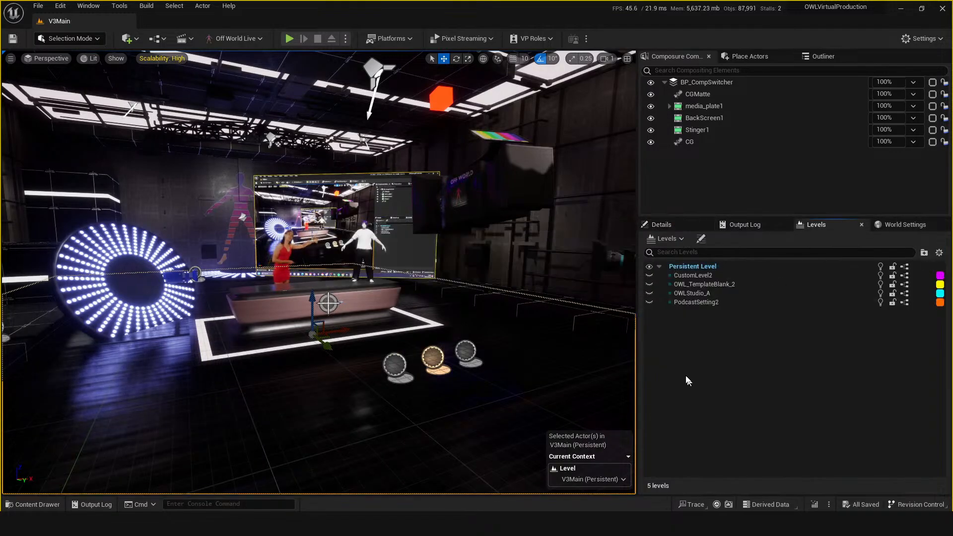
# Step: Check the remaining contents of V3_MainOld against the V3Main folder and delete the V3_MainOld folder with all its assets
pyautogui.hotkey('ctrl', 'space')
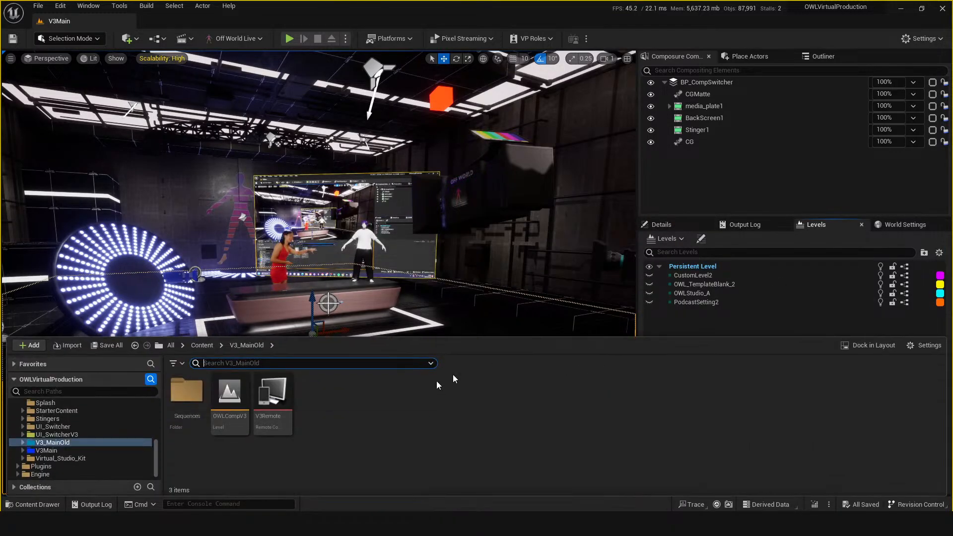
pyautogui.doubleClick(187, 391)
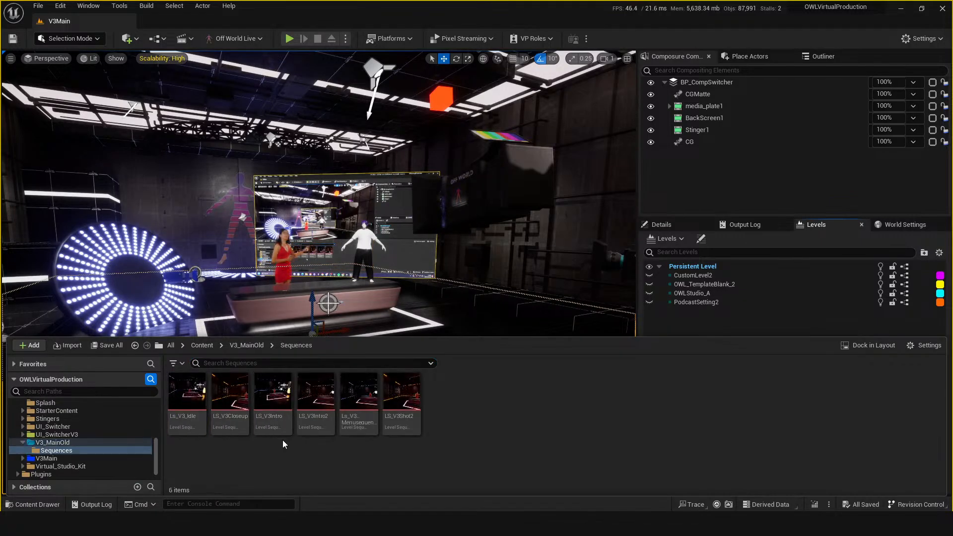
pyautogui.hotkey('alt', 'Left')
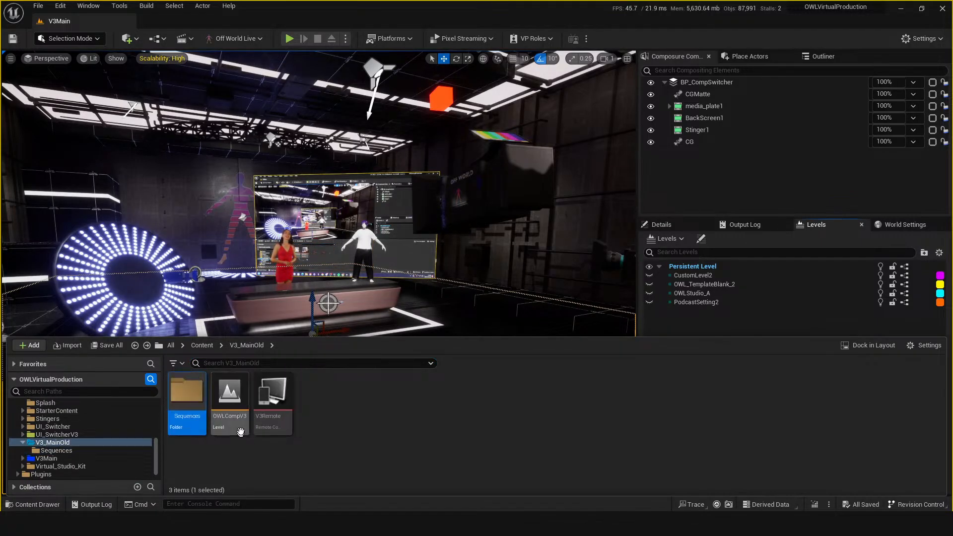
pyautogui.click(75, 459)
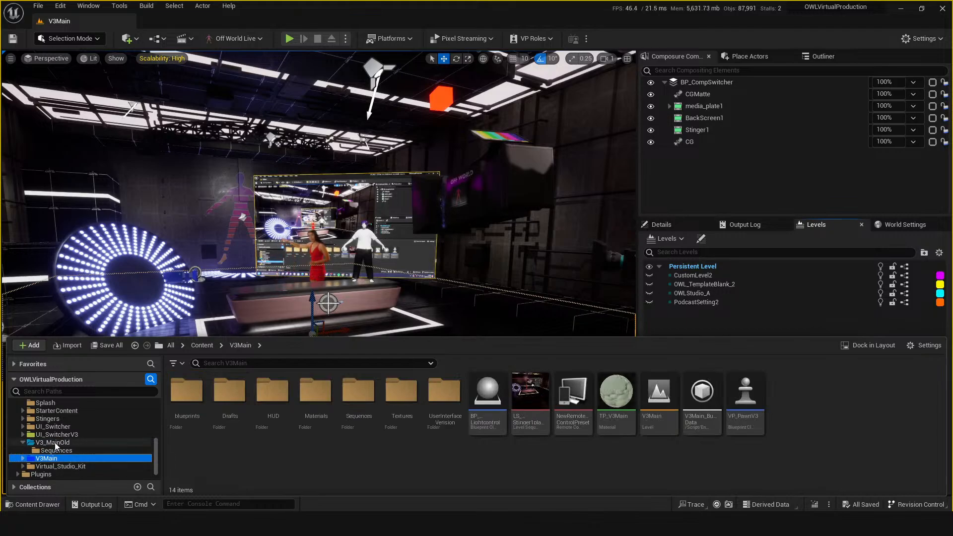
pyautogui.click(55, 443)
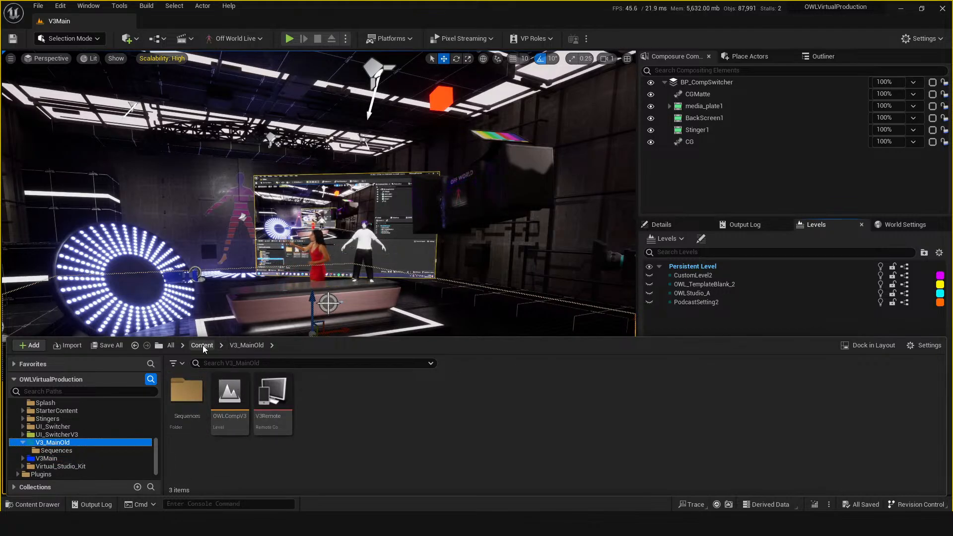
pyautogui.doubleClick(187, 393)
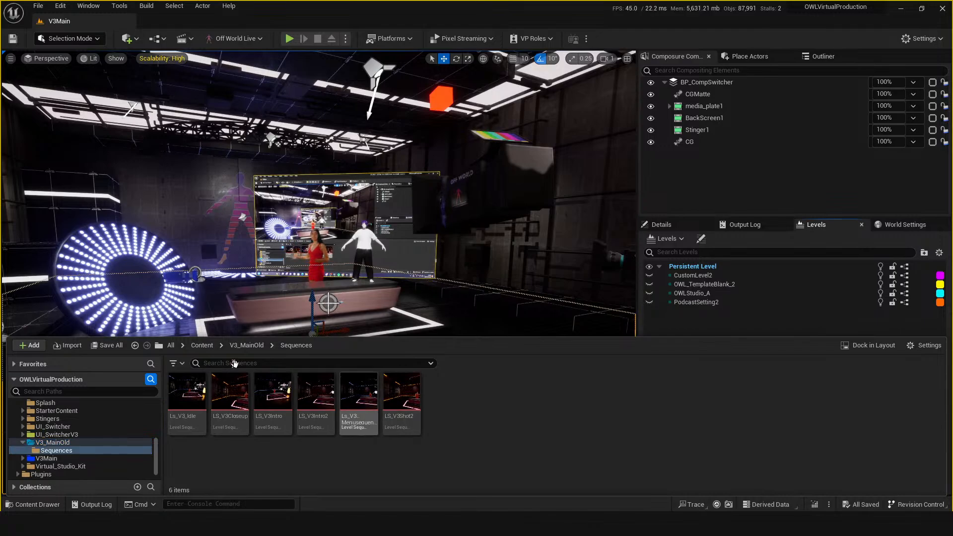
pyautogui.click(202, 345)
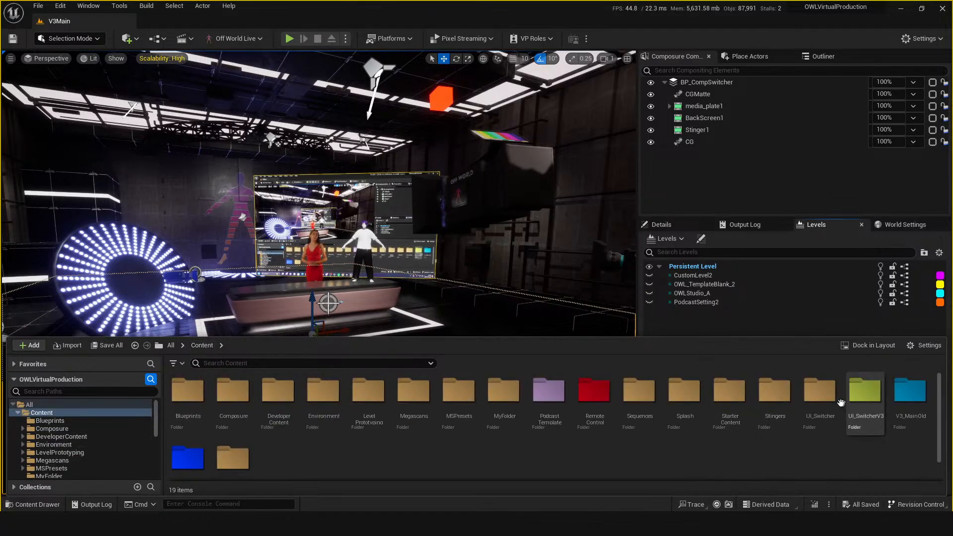
pyautogui.click(911, 397)
pyautogui.press('Delete')
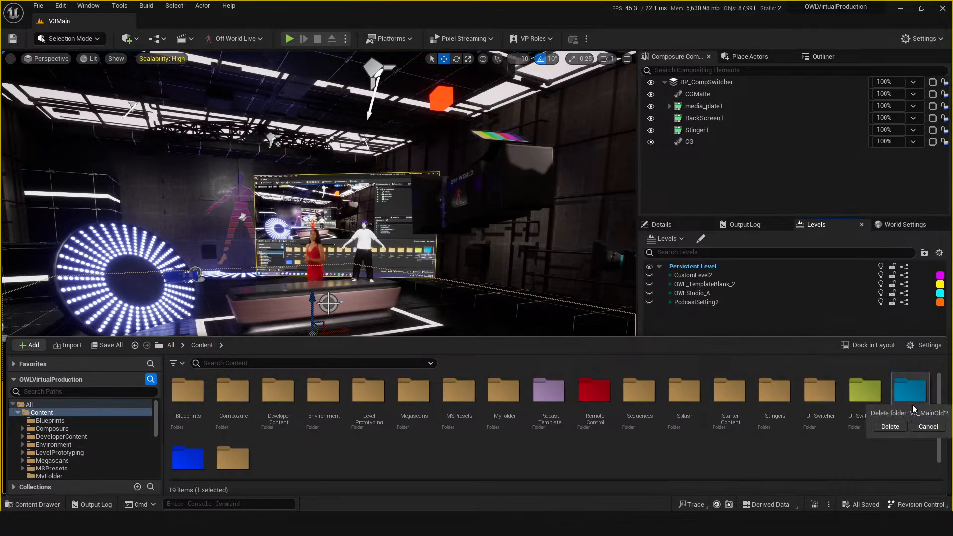
pyautogui.click(900, 427)
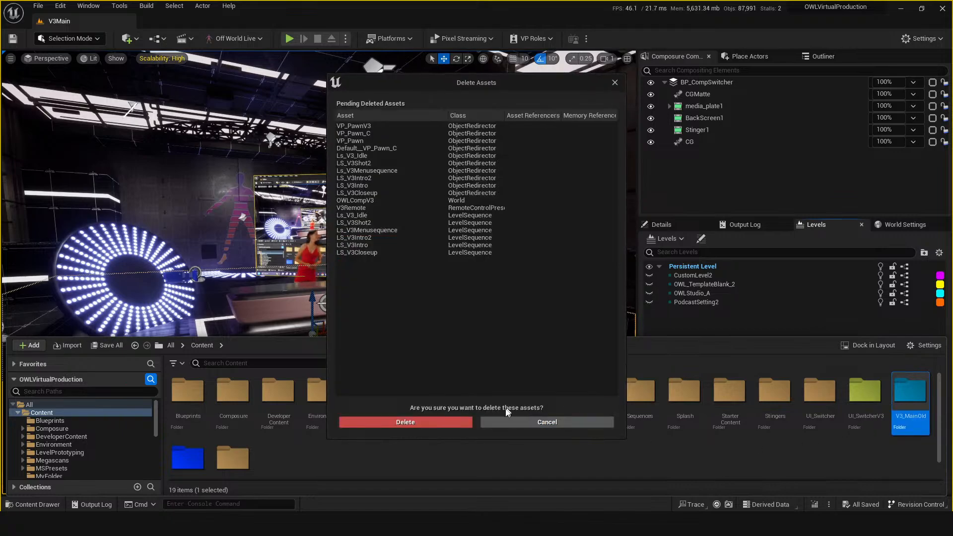
pyautogui.click(445, 423)
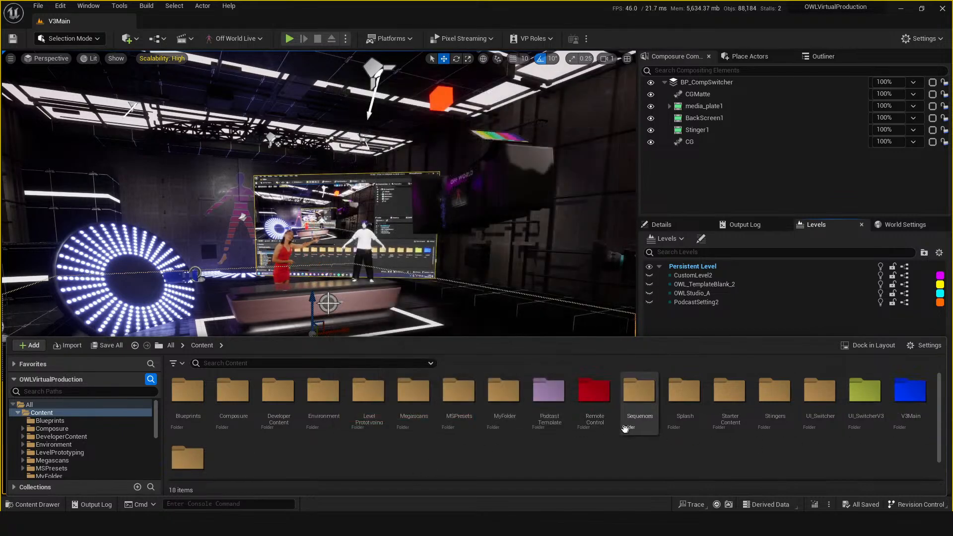
# Step: Examine the Content folder and the Sequences and Textures subfolders of UI_Switcher for leftover assets
pyautogui.scroll(-2, 601, 433)
pyautogui.scroll(2, 646, 462)
pyautogui.scroll(-2, 814, 443)
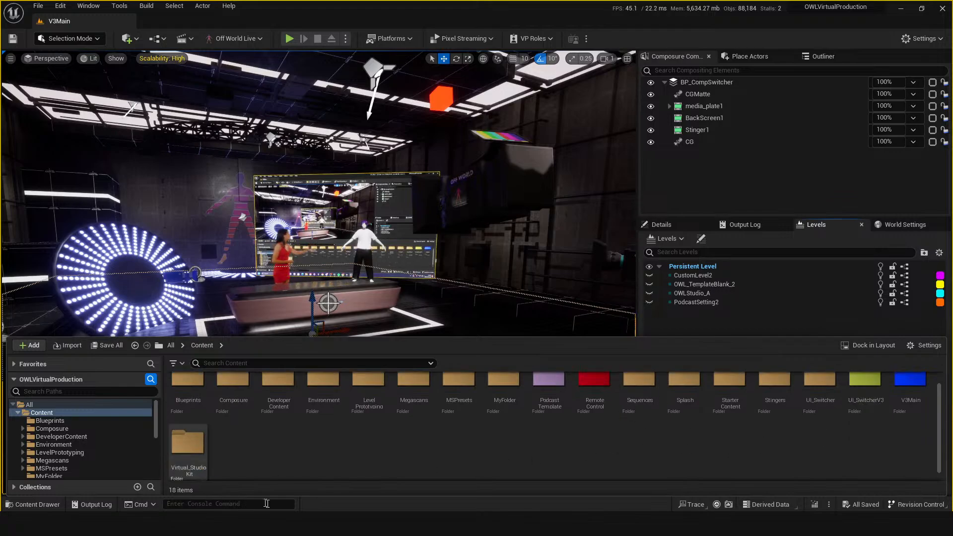
pyautogui.scroll(2, 735, 431)
pyautogui.click(822, 405)
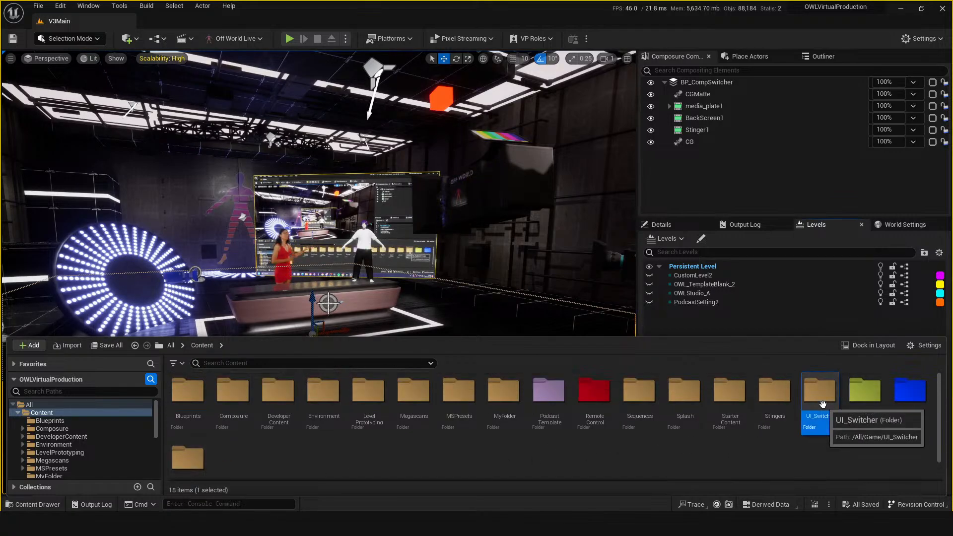
pyautogui.doubleClick(823, 404)
pyautogui.doubleClick(199, 401)
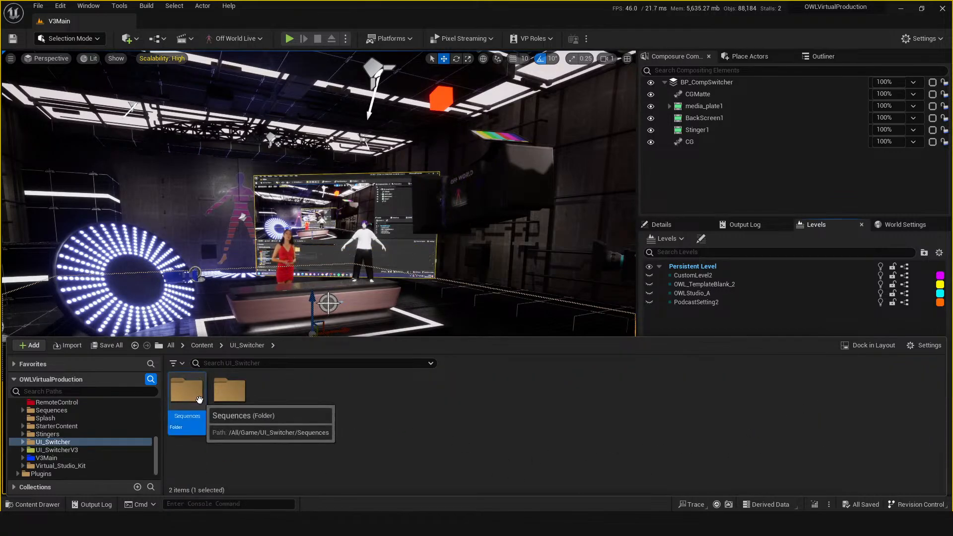
pyautogui.hotkey('alt', 'Left')
pyautogui.doubleClick(229, 405)
pyautogui.hotkey('alt', 'Left')
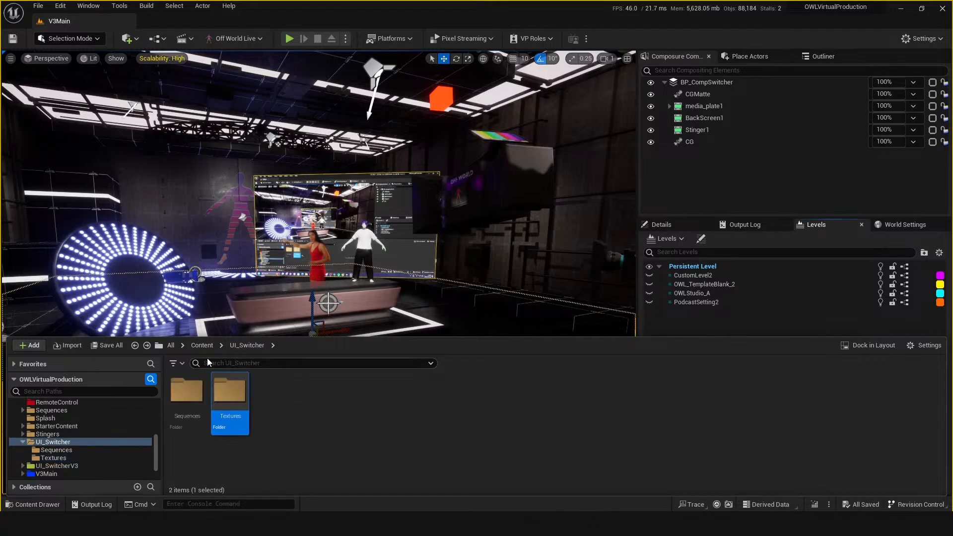
# Step: Fix up the redirectors in the UI_Switcher folder and delete the folder
pyautogui.click(202, 346)
pyautogui.click(793, 397)
pyautogui.rightClick(797, 398)
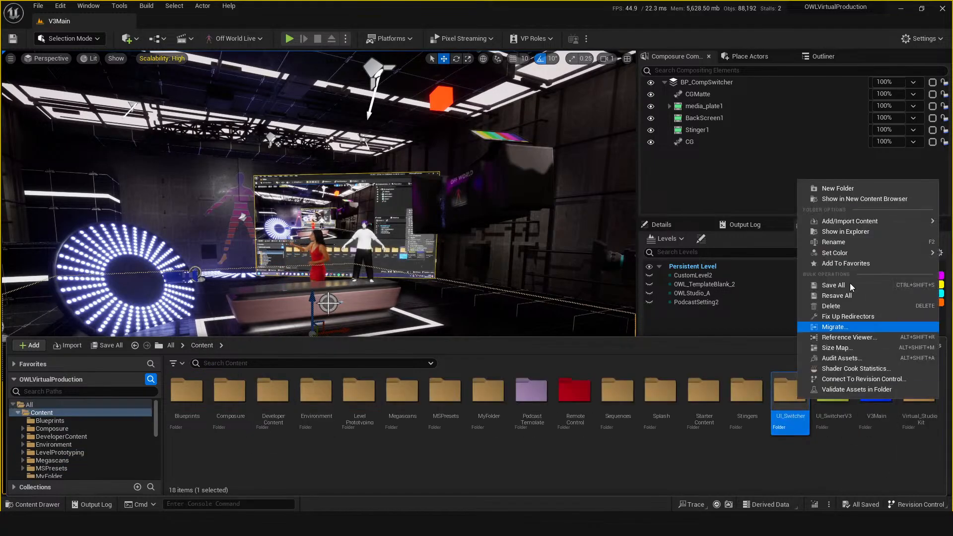
pyautogui.click(862, 317)
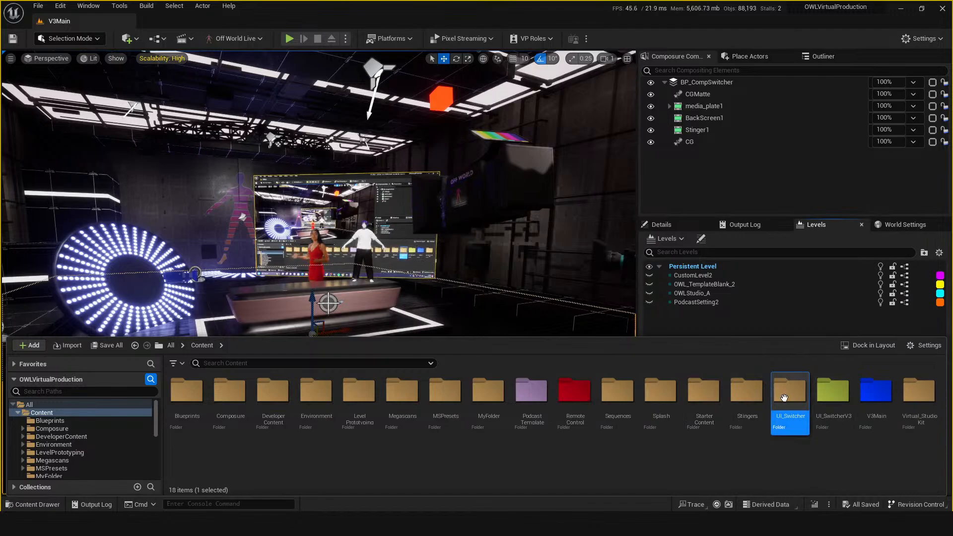
pyautogui.press('Delete')
pyautogui.click(802, 418)
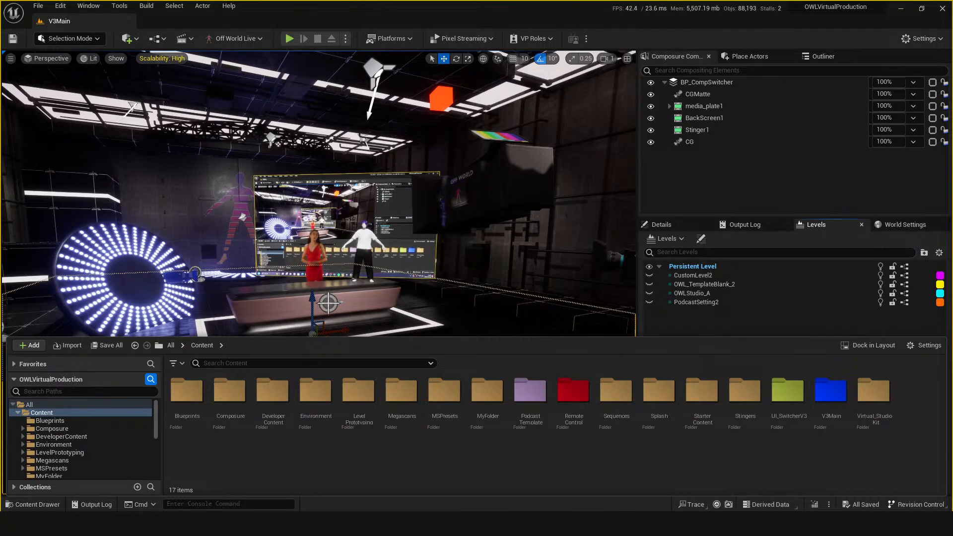
# Step: Examine the contents of the Stingers, StarterContent and Splash folders
pyautogui.doubleClick(744, 389)
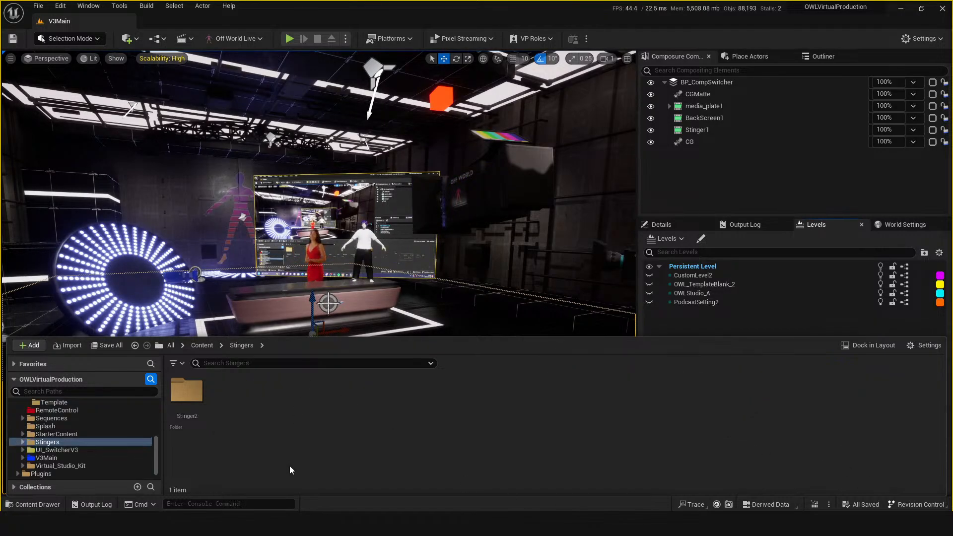
pyautogui.doubleClick(187, 390)
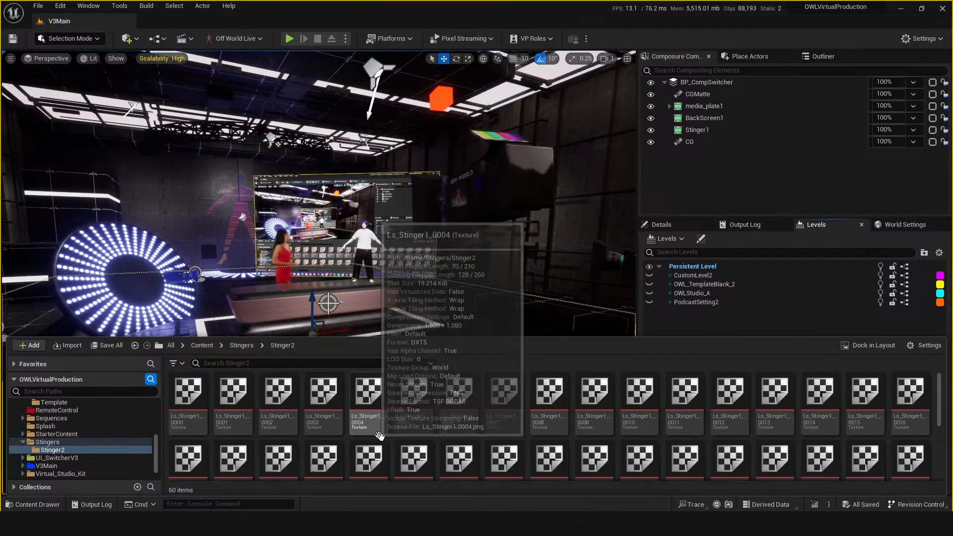
pyautogui.hotkey('alt', 'Left')
pyautogui.hotkey('alt', 'Left')
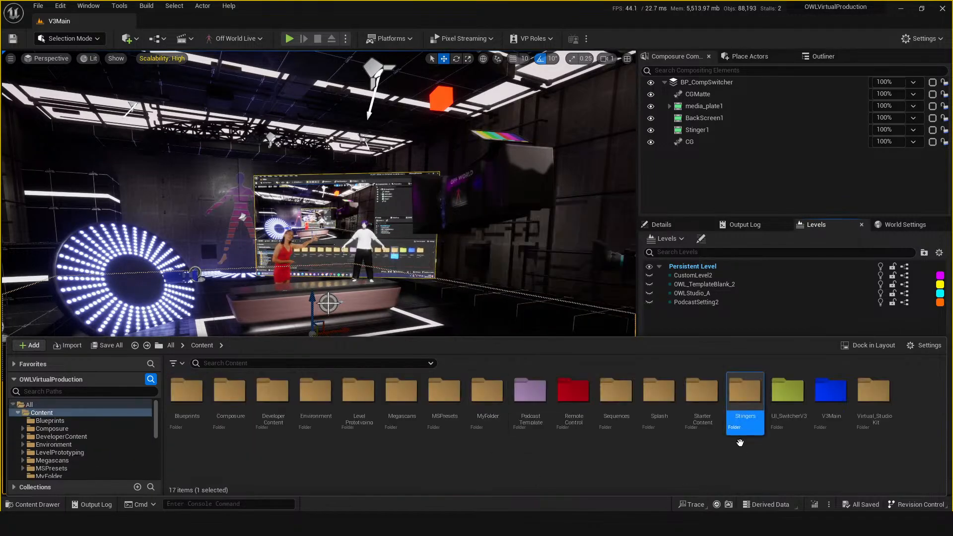
pyautogui.doubleClick(707, 416)
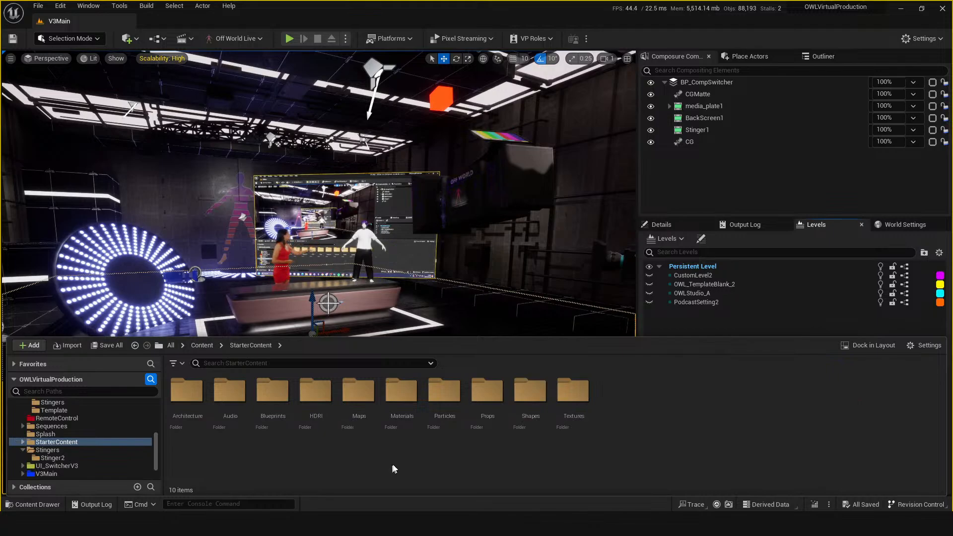
pyautogui.hotkey('alt', 'Left')
pyautogui.click(654, 399)
pyautogui.doubleClick(654, 398)
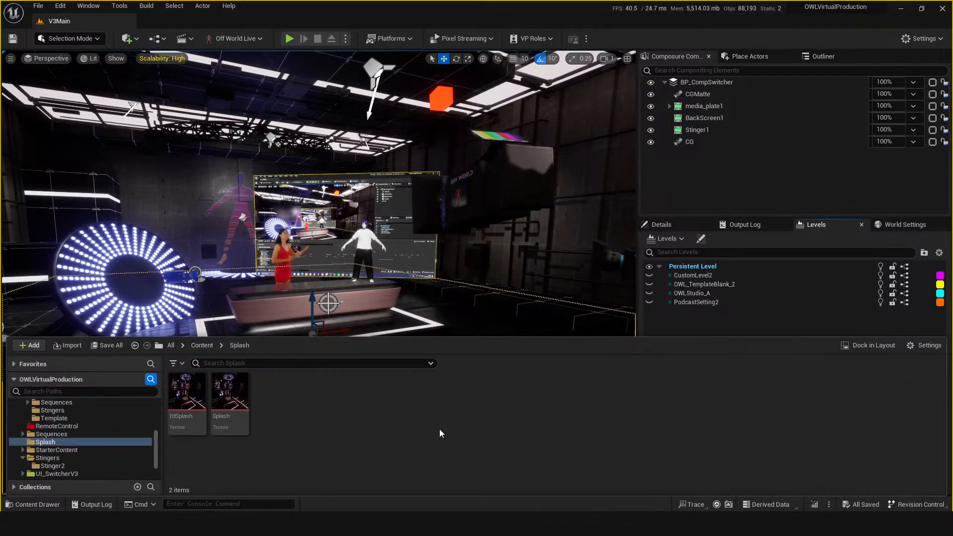
pyautogui.hotkey('alt', 'Left')
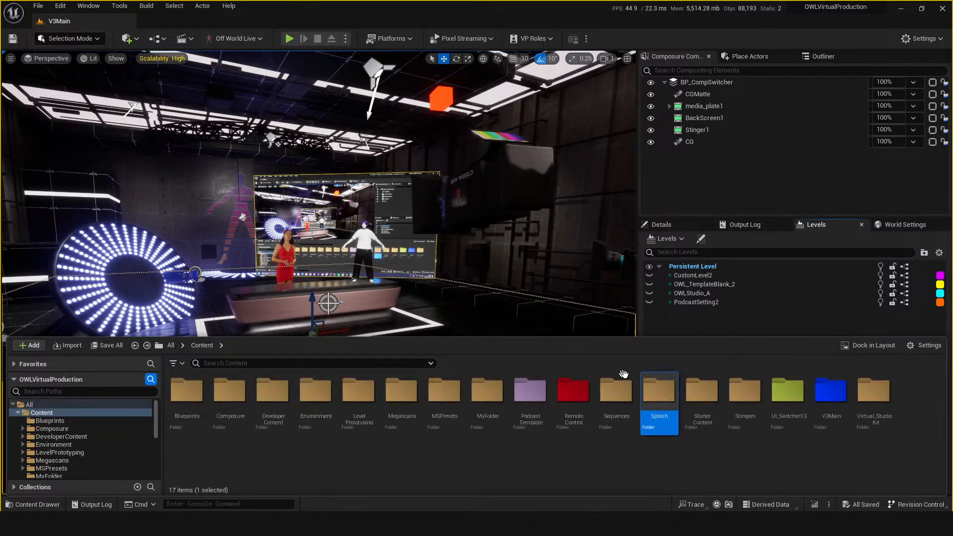
pyautogui.doubleClick(657, 396)
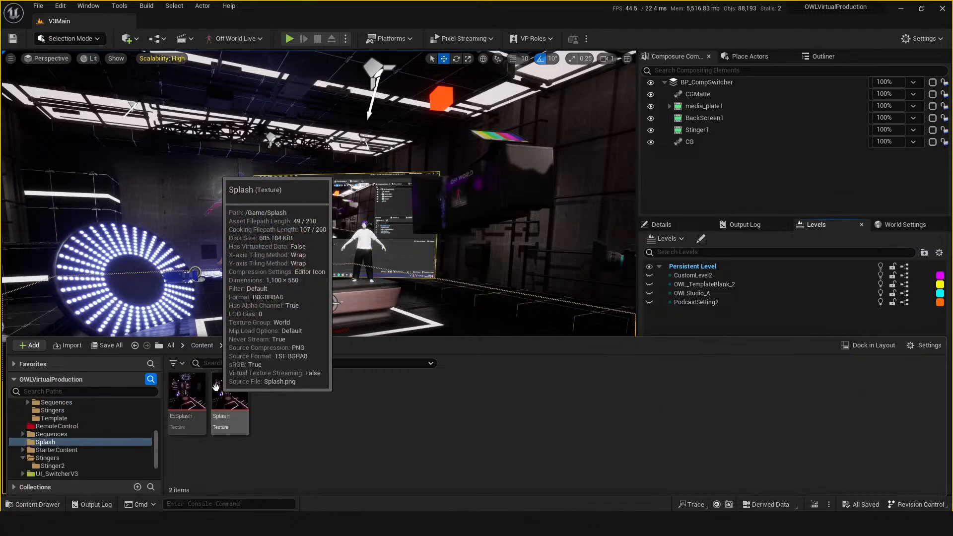
pyautogui.hotkey('alt', 'Left')
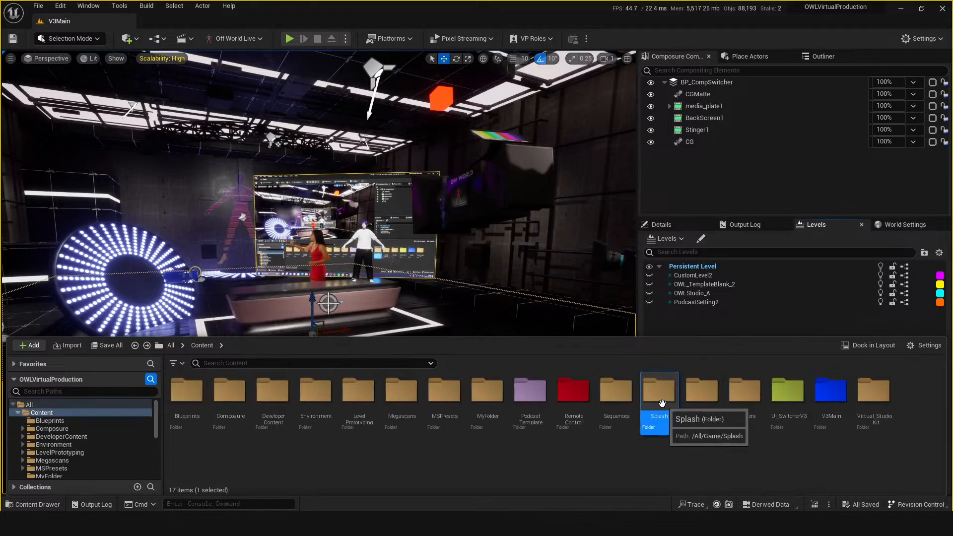
# Step: Create a new folder named Textures in the Content folder
pyautogui.rightClick(746, 458)
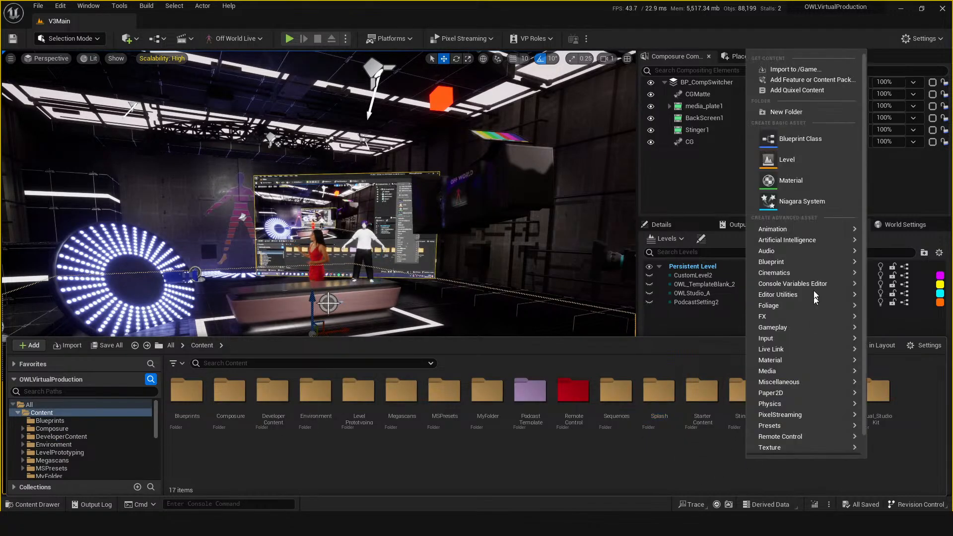
pyautogui.click(782, 112)
pyautogui.write('Texture')
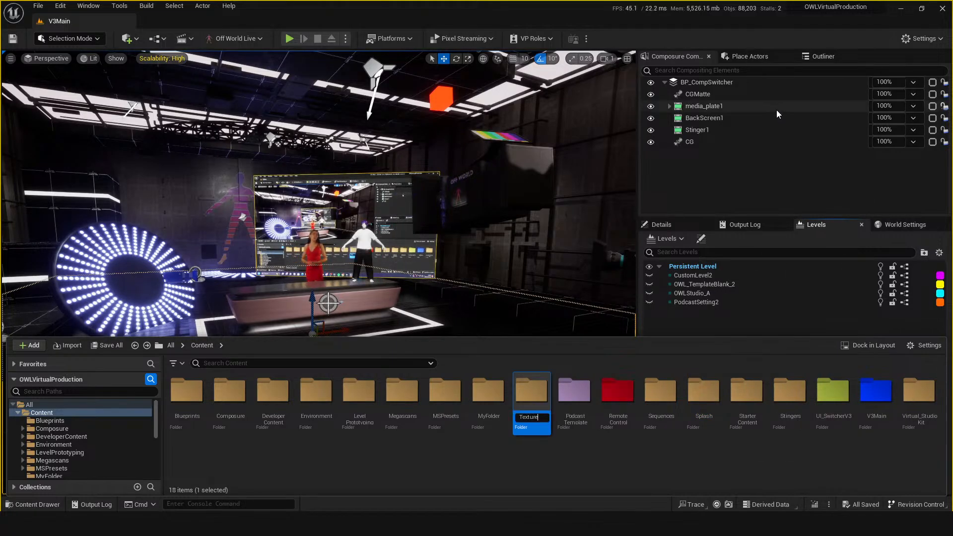
pyautogui.write('s')
pyautogui.press('Return')
# Step: Move the Stingers and Splash folders into the Textures folder
pyautogui.moveTo(747, 392); pyautogui.dragTo(794, 401)
pyautogui.click(809, 410)
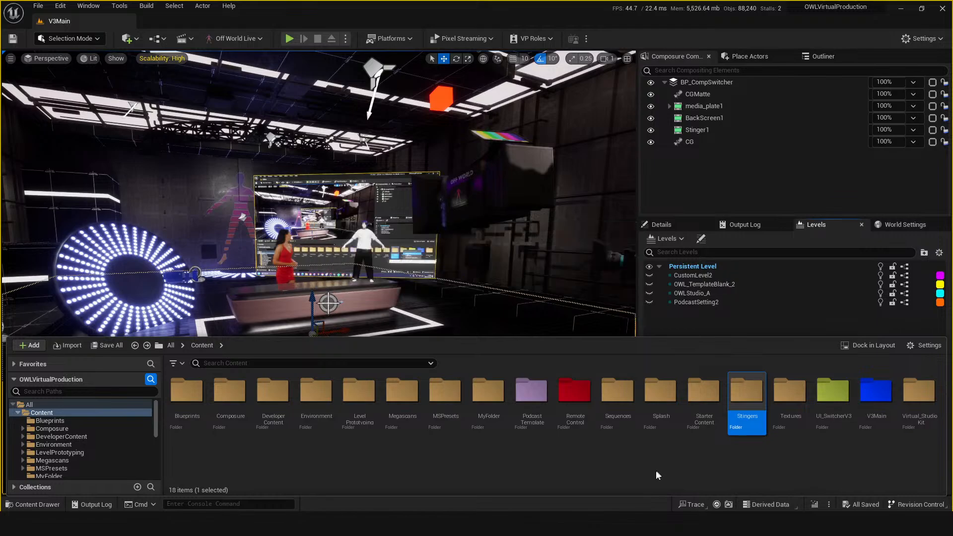
pyautogui.moveTo(665, 400); pyautogui.dragTo(743, 396)
pyautogui.click(767, 415)
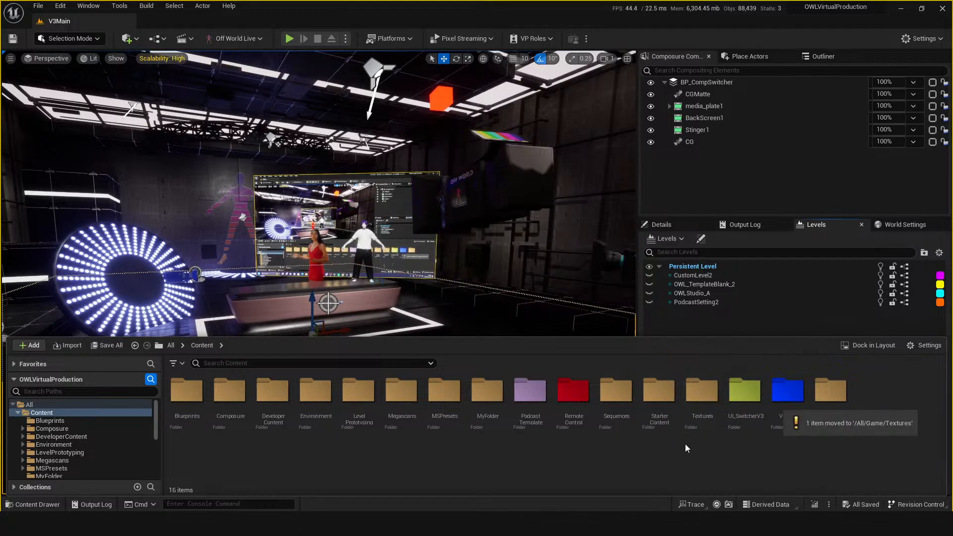
# Step: Examine the contents of the StarterContent and Sequences folders, including the Lvl1Sequences subfolder
pyautogui.doubleClick(660, 395)
pyautogui.hotkey('alt', 'Left')
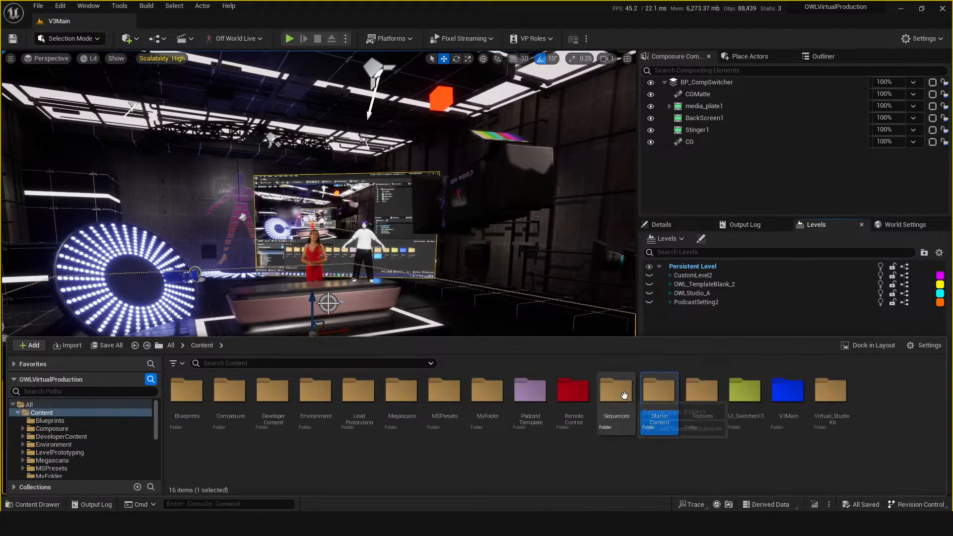
pyautogui.doubleClick(624, 409)
pyautogui.doubleClick(186, 393)
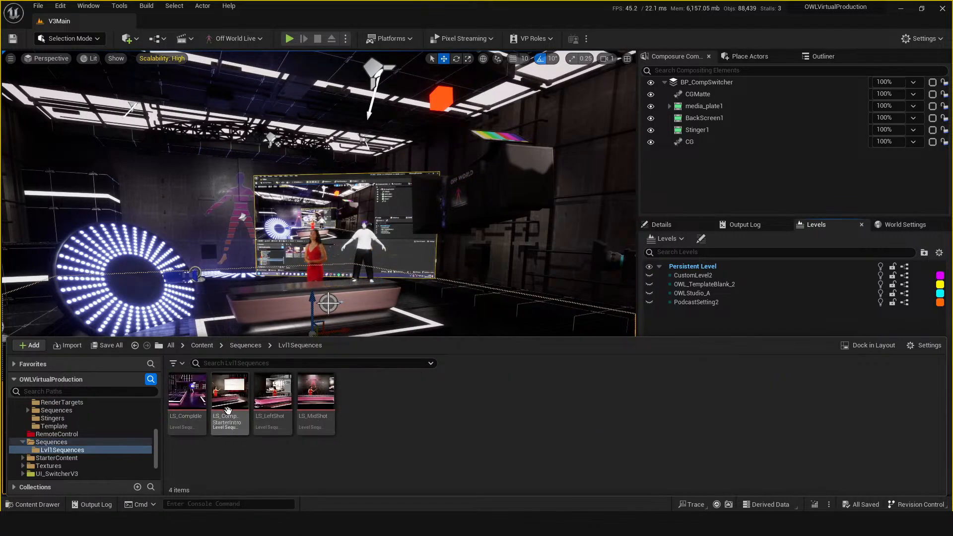
pyautogui.hotkey('alt', 'Left')
pyautogui.hotkey('alt', 'Left')
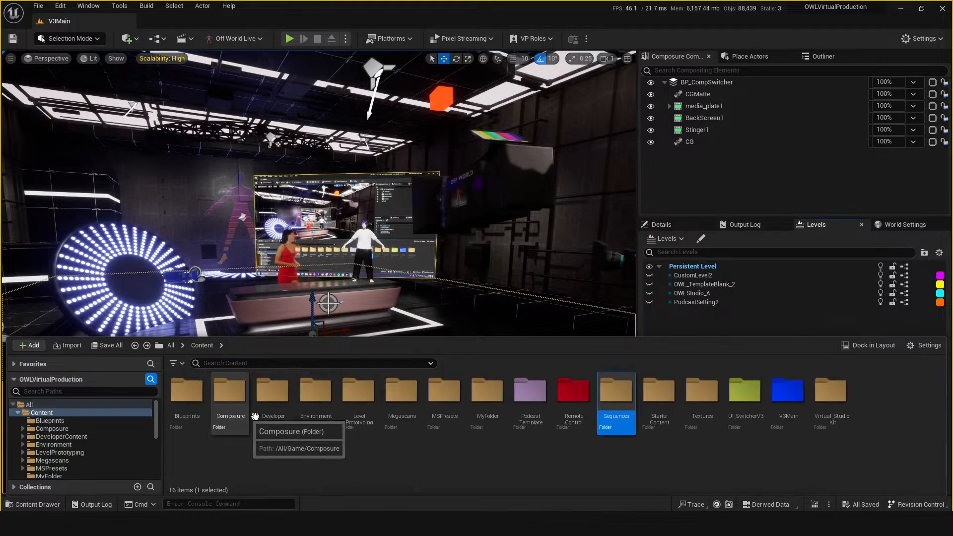
# Step: Inspect which assets the LS_ShallowDOF sequence references in the Reference Viewer, and close the viewer
pyautogui.doubleClick(620, 407)
pyautogui.rightClick(377, 392)
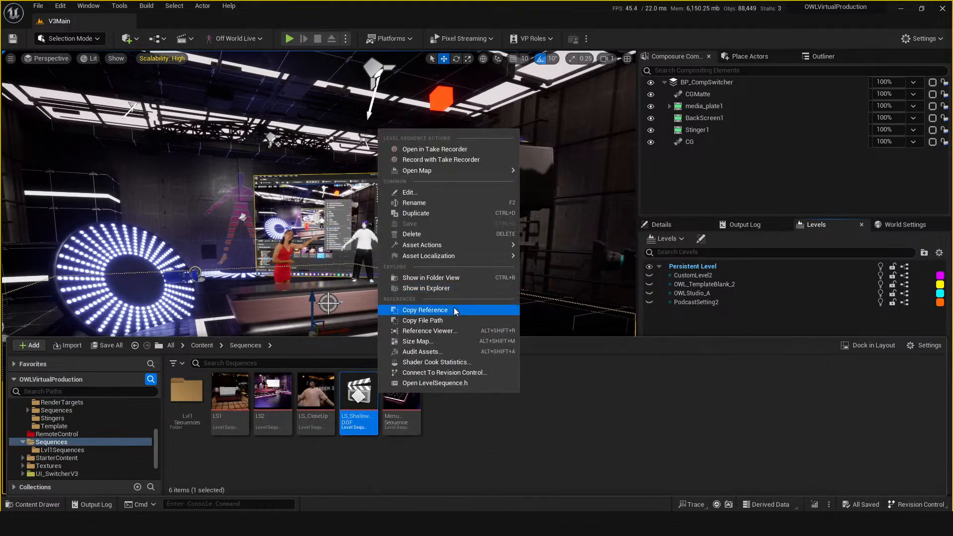
pyautogui.click(539, 320)
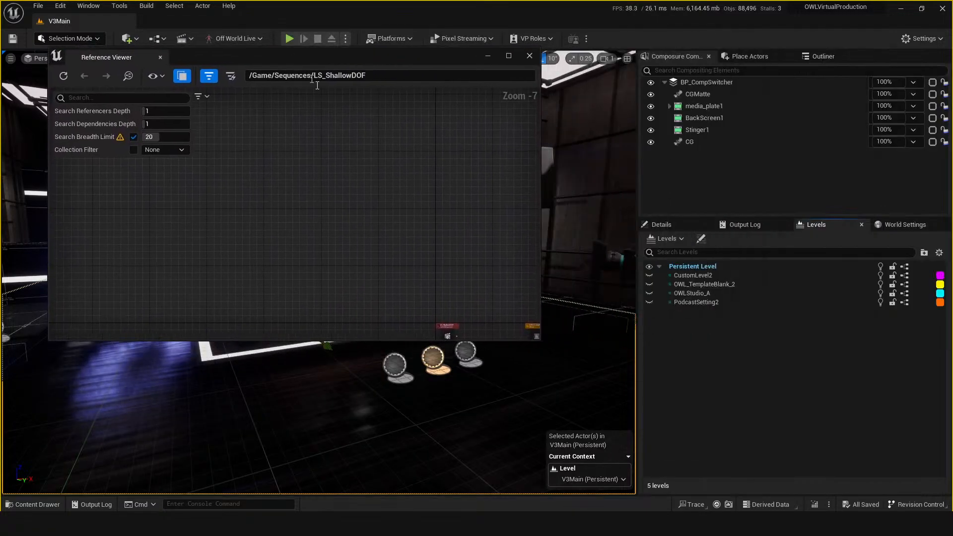
pyautogui.scroll(7, 317, 120)
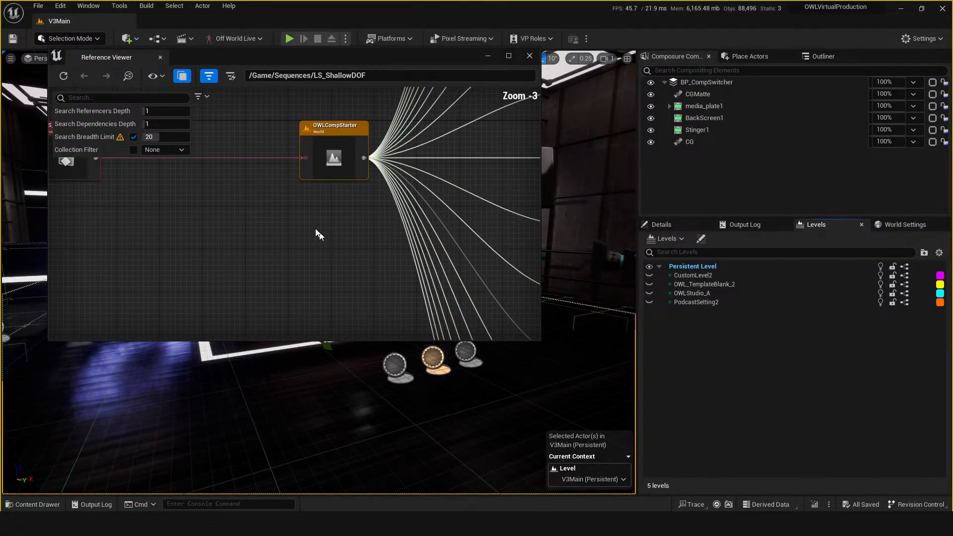
pyautogui.moveTo(499, 234); pyautogui.dragTo(336, 210, button='right')
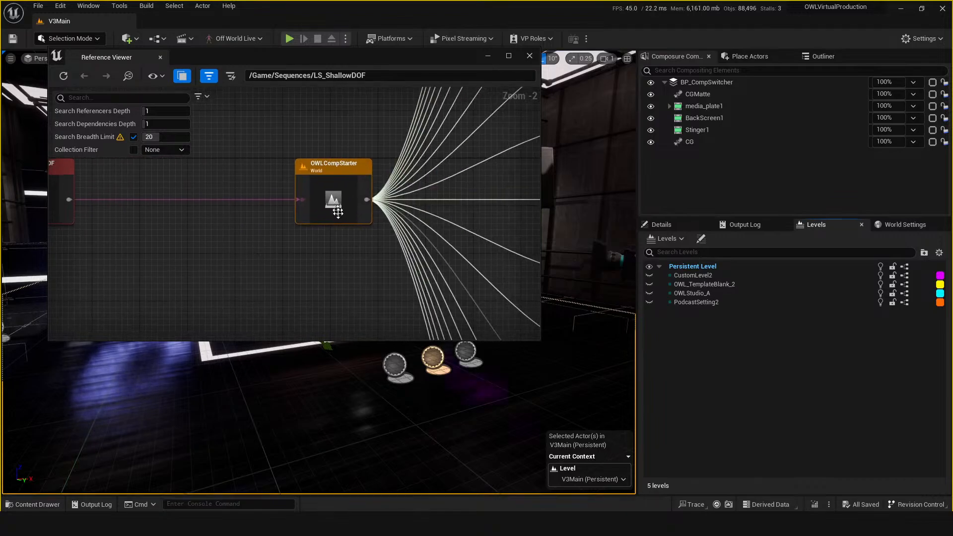
pyautogui.scroll(-4, 315, 291)
pyautogui.moveTo(397, 241); pyautogui.dragTo(362, 250, button='right')
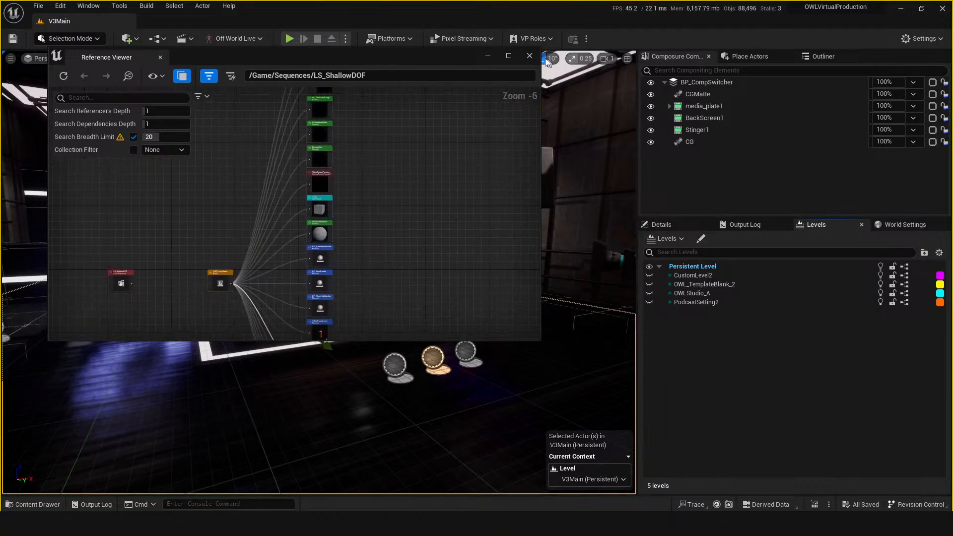
pyautogui.click(529, 55)
# Step: Check the Sequences, MainCam, Textures and blueprints subfolders of UI_SwitcherV3 for leftover assets
pyautogui.hotkey('ctrl', 'space')
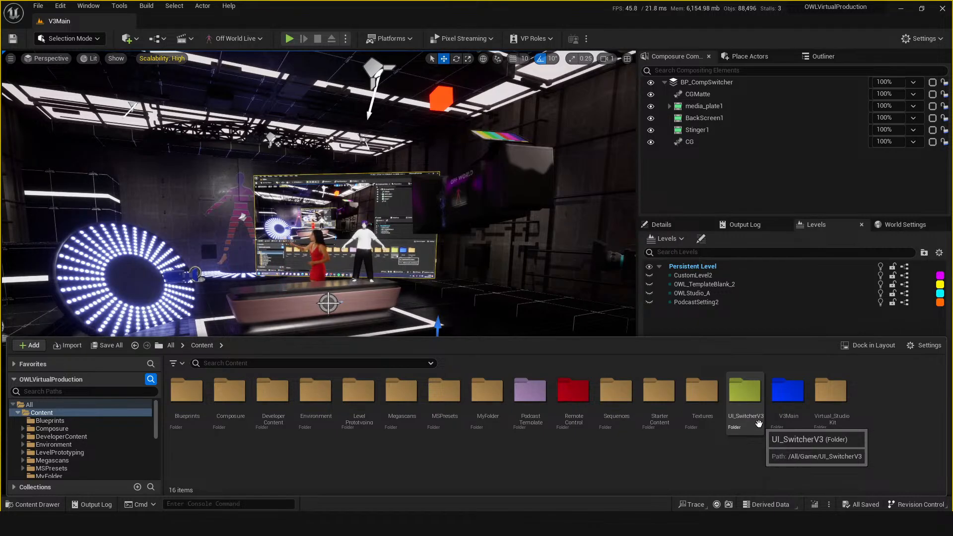
pyautogui.doubleClick(746, 397)
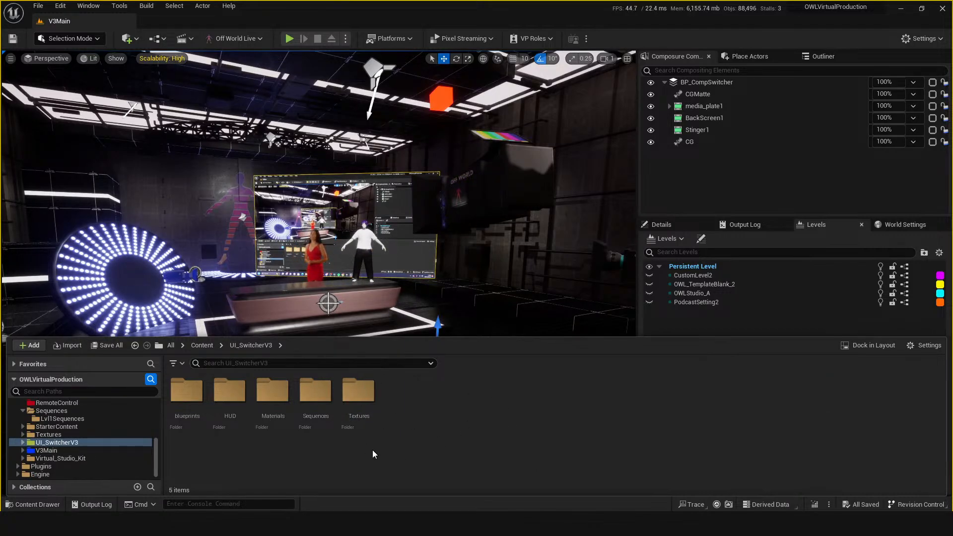
pyautogui.doubleClick(315, 395)
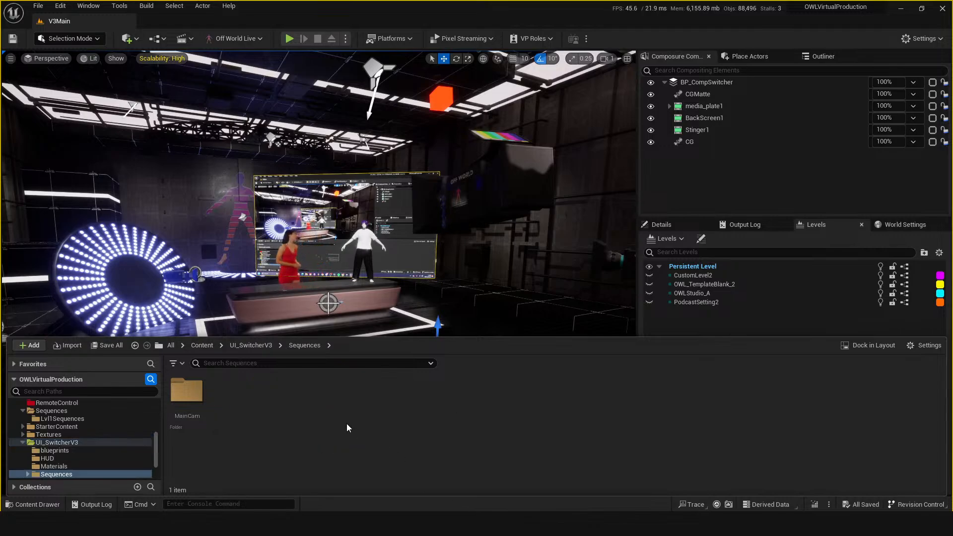
pyautogui.doubleClick(186, 392)
pyautogui.hotkey('alt', 'Left')
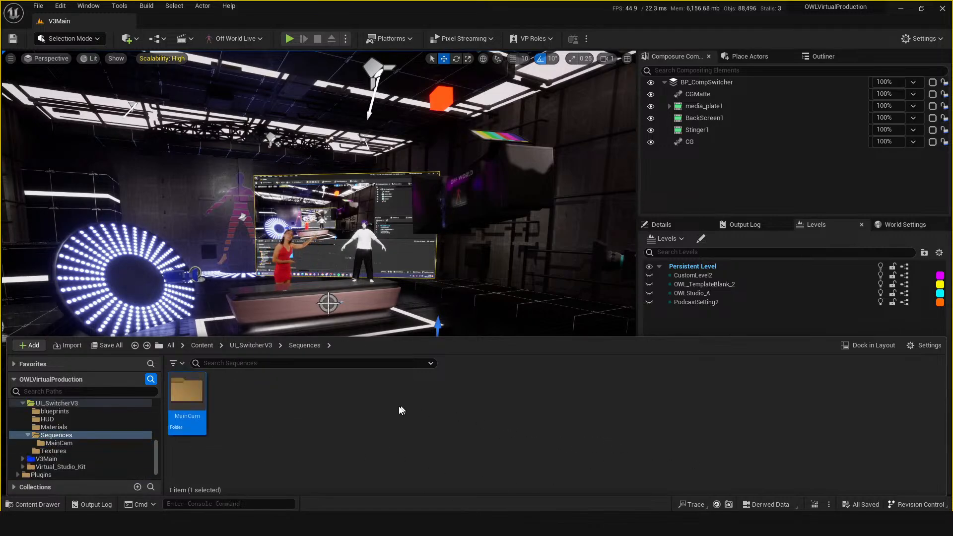
pyautogui.hotkey('alt', 'Left')
pyautogui.click(365, 402)
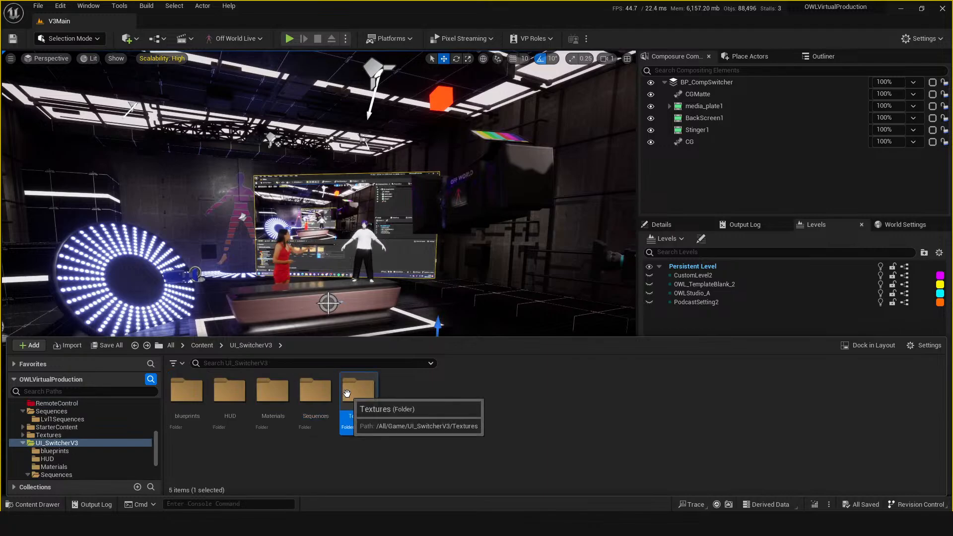
pyautogui.doubleClick(367, 405)
pyautogui.hotkey('alt', 'Left')
pyautogui.doubleClick(202, 392)
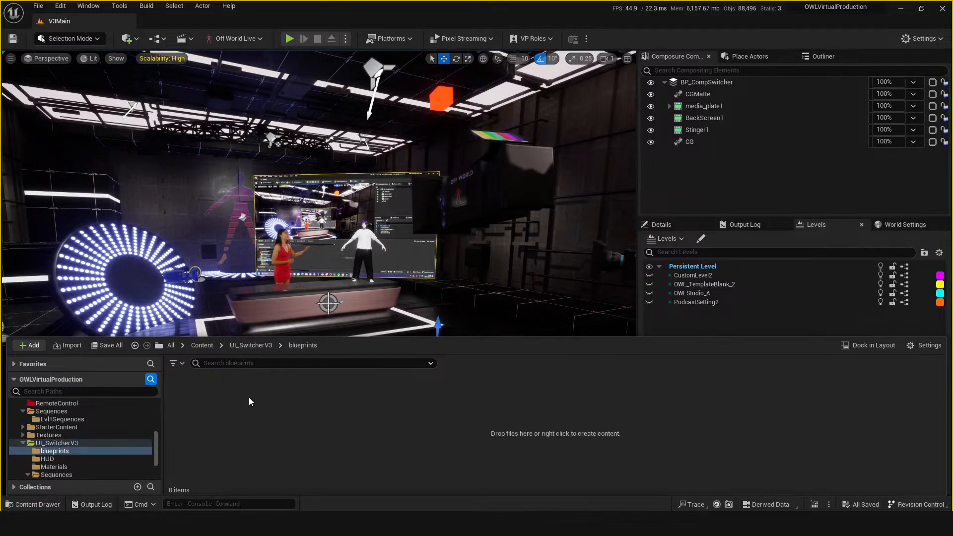
pyautogui.hotkey('alt', 'Left')
pyautogui.hotkey('alt', 'Left')
# Step: Fix up the redirectors in the UI_SwitcherV3 folder and delete the folder
pyautogui.rightClick(752, 414)
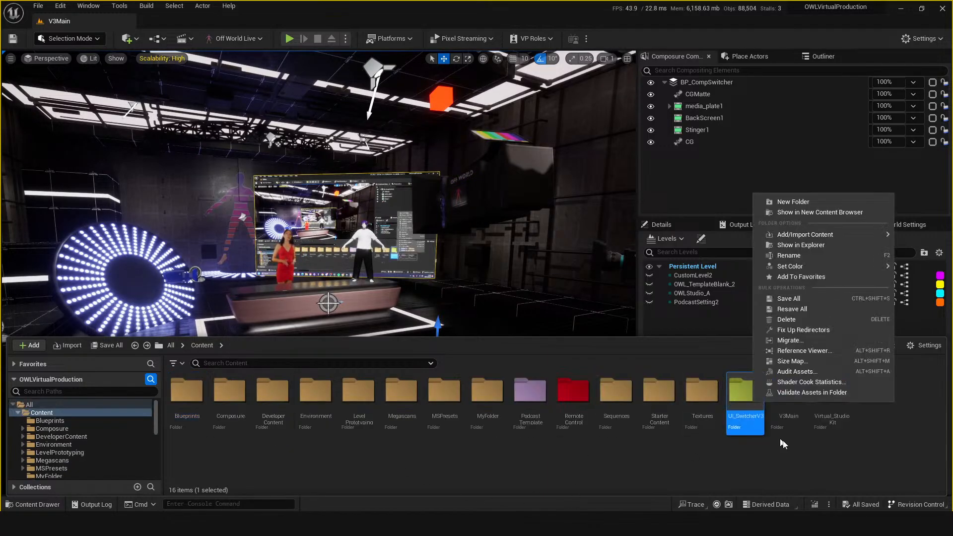
pyautogui.click(785, 333)
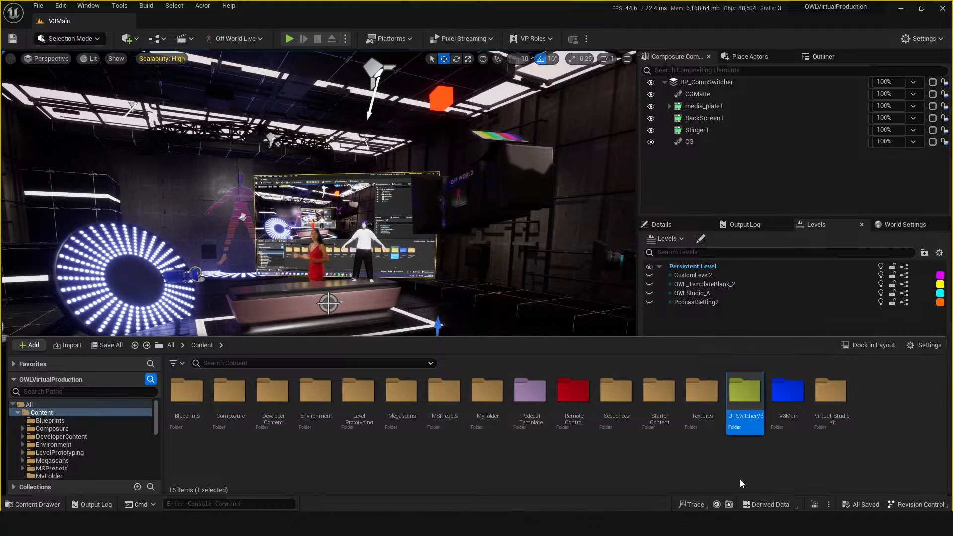
pyautogui.press('Delete')
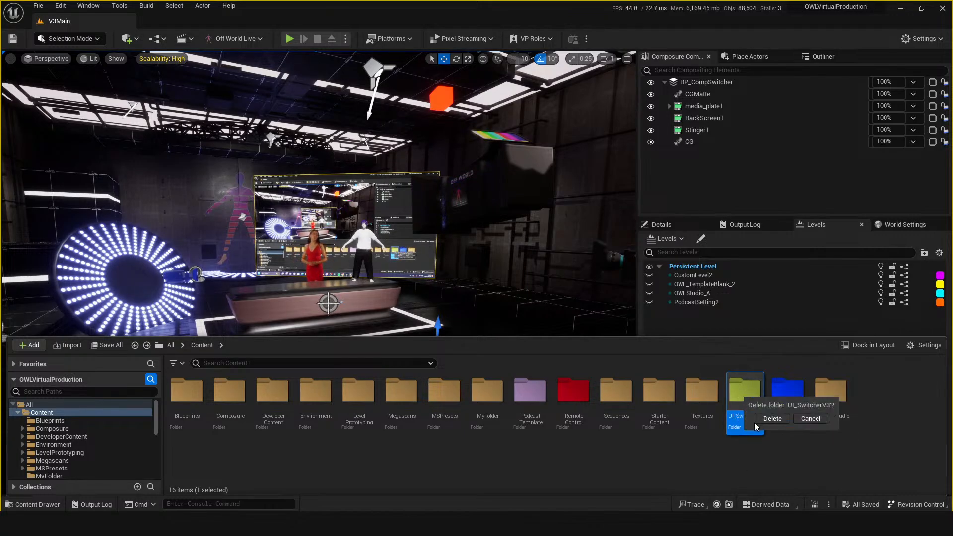
pyautogui.click(771, 419)
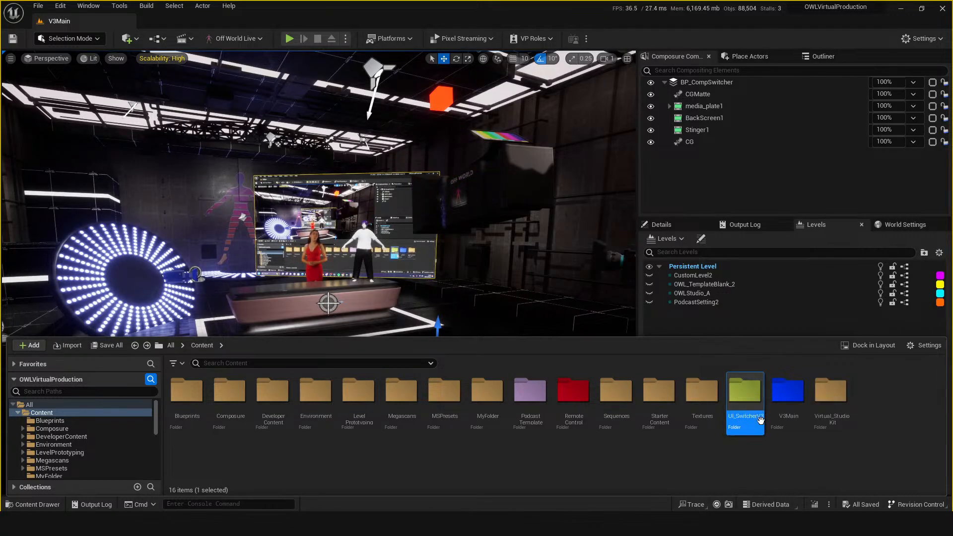
# Step: Examine the contents of the Textures, Sequences and RemoteControl folders
pyautogui.click(709, 394)
pyautogui.doubleClick(705, 397)
pyautogui.hotkey('alt', 'Left')
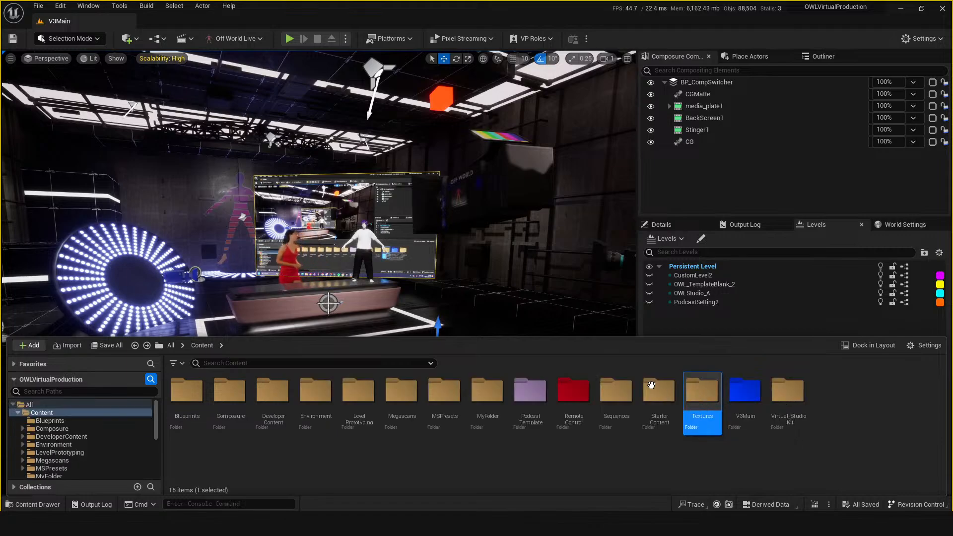
pyautogui.doubleClick(617, 401)
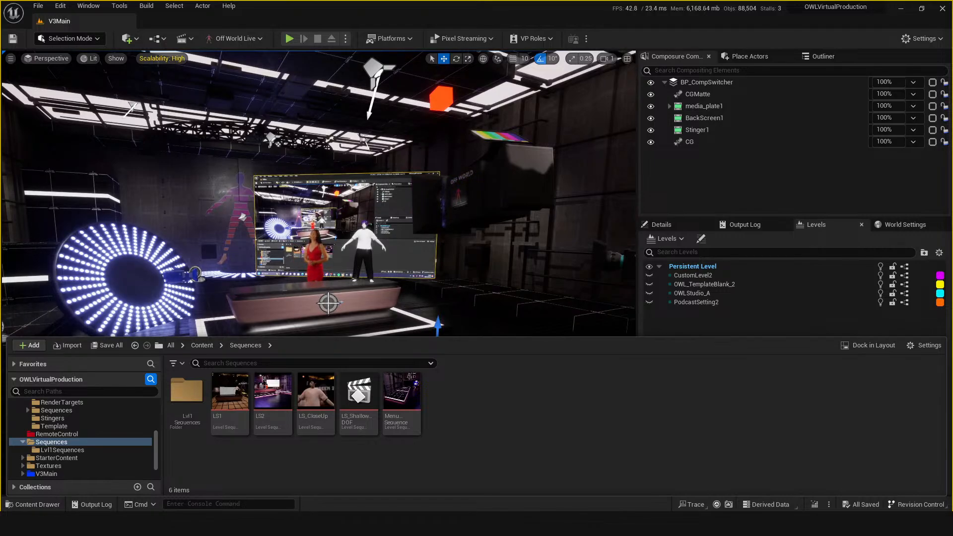
pyautogui.click(199, 346)
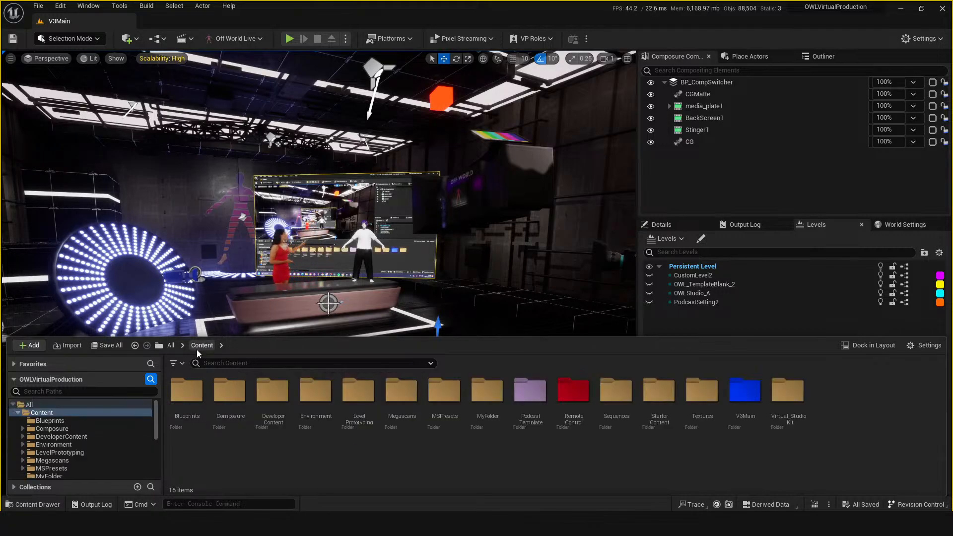
pyautogui.doubleClick(583, 398)
pyautogui.hotkey('alt', 'Left')
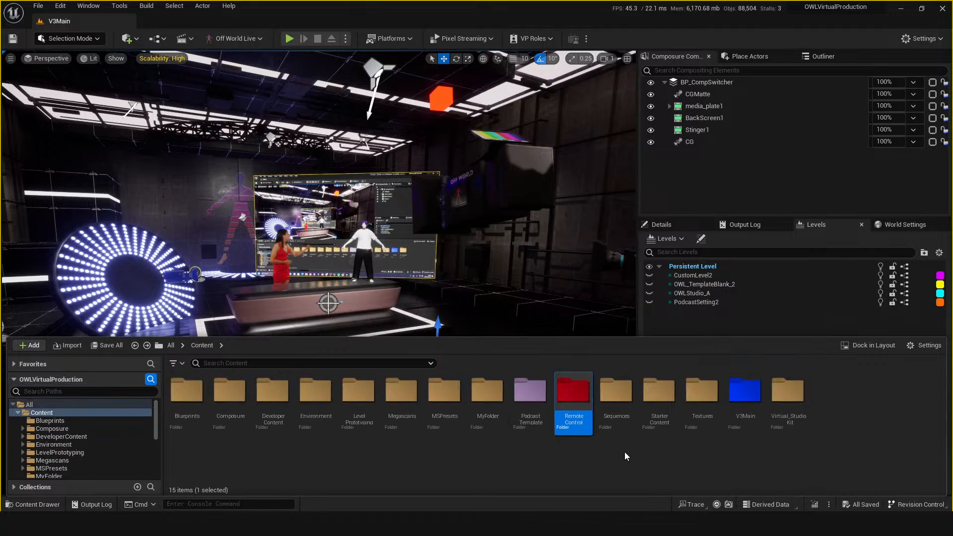
pyautogui.doubleClick(604, 397)
pyautogui.hotkey('alt', 'Left')
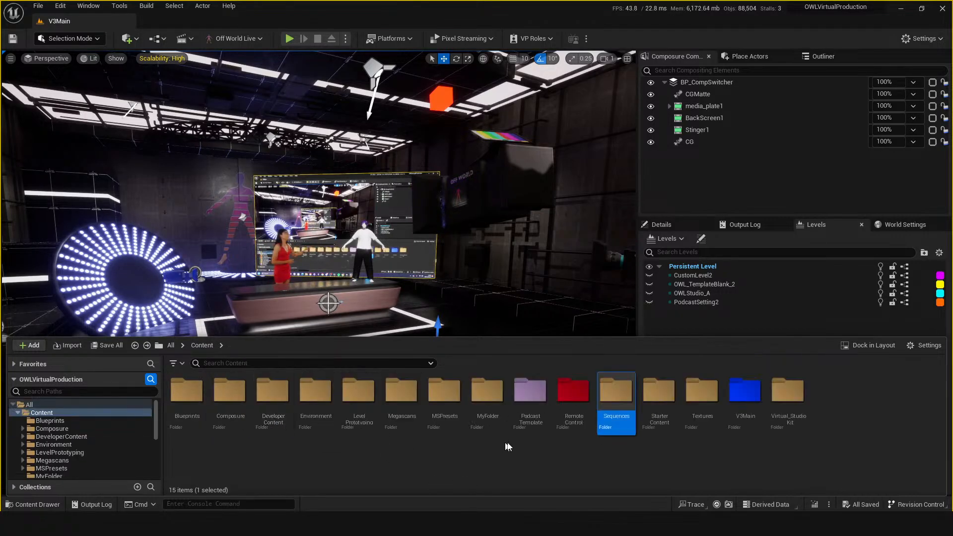
# Step: Move the dirtmask1 and dirtmask2 textures from MyFolder into the Textures folder
pyautogui.doubleClick(487, 397)
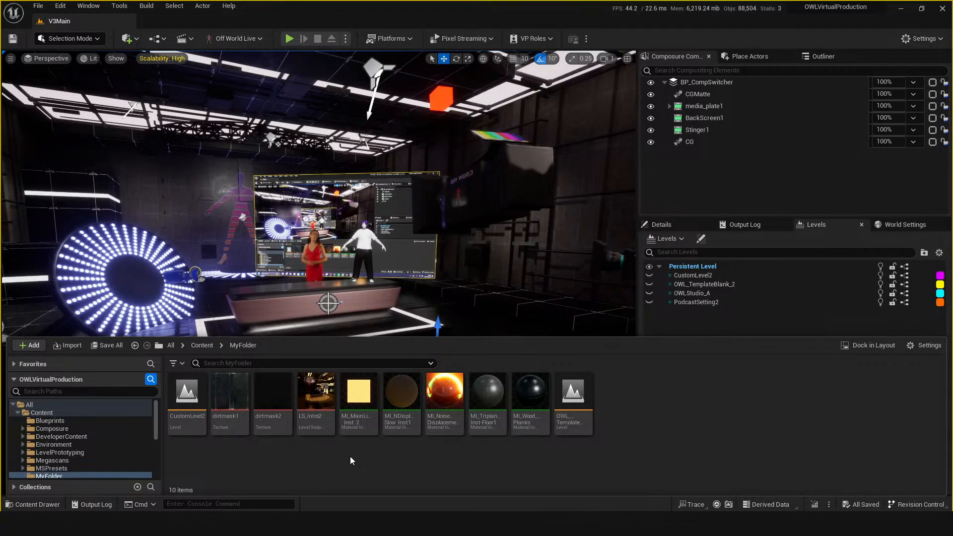
pyautogui.click(271, 394)
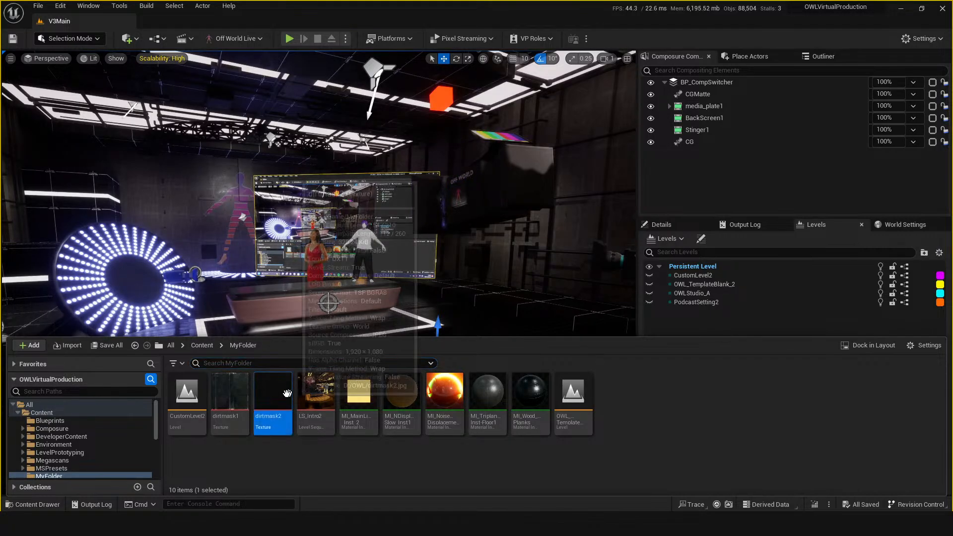
pyautogui.keyDown('ctrl'); pyautogui.click(237, 398); pyautogui.keyUp('ctrl')
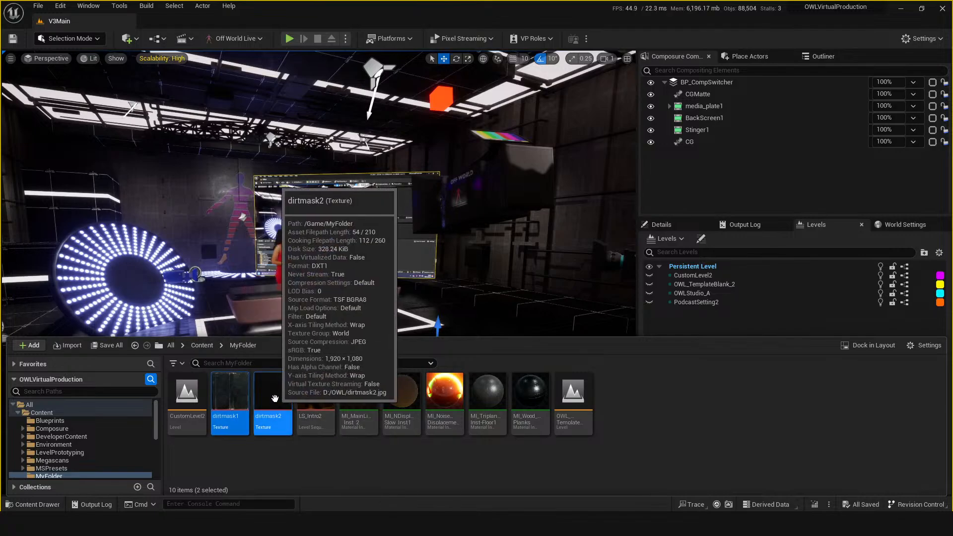
pyautogui.scroll(-2, 82, 445)
pyautogui.scroll(-3, 82, 437)
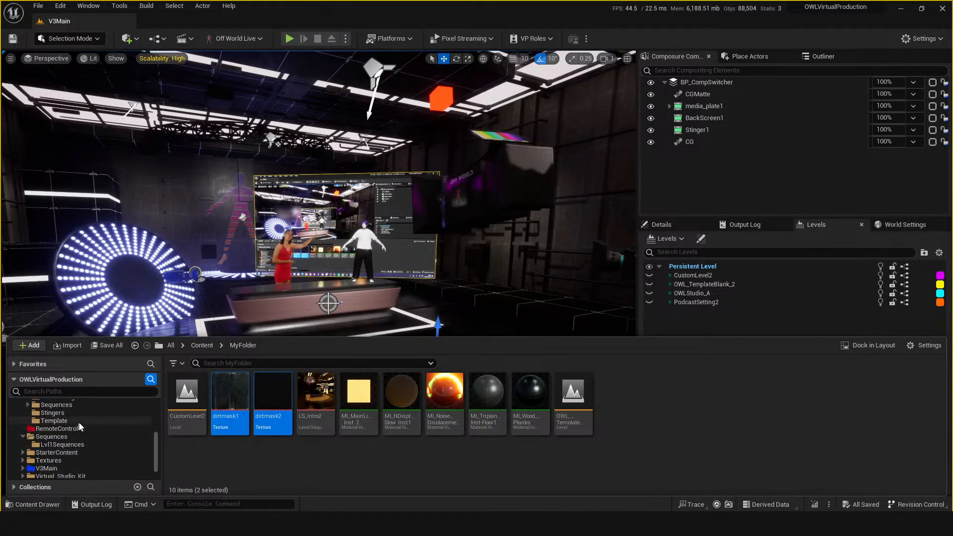
pyautogui.scroll(1, 81, 434)
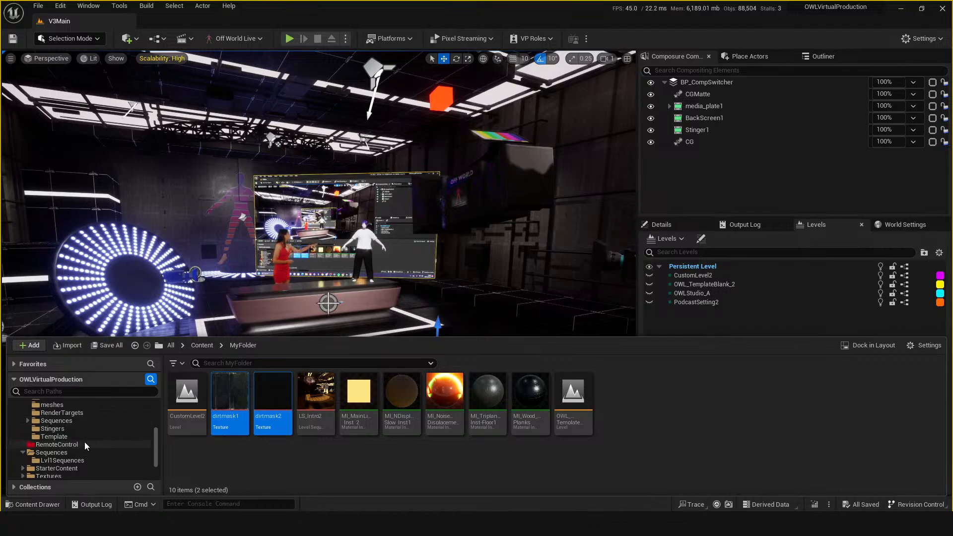
pyautogui.scroll(-1, 91, 445)
pyautogui.moveTo(273, 400); pyautogui.dragTo(59, 461)
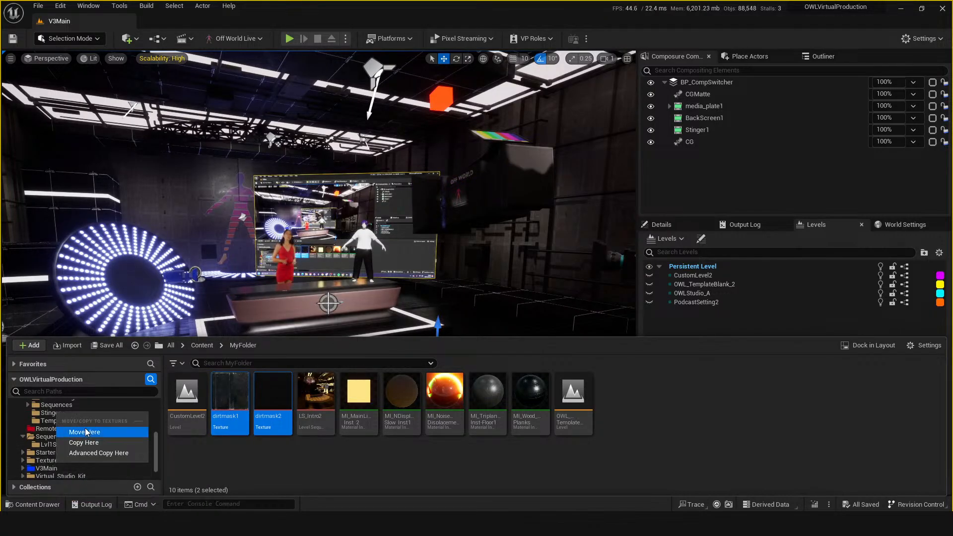
pyautogui.click(134, 431)
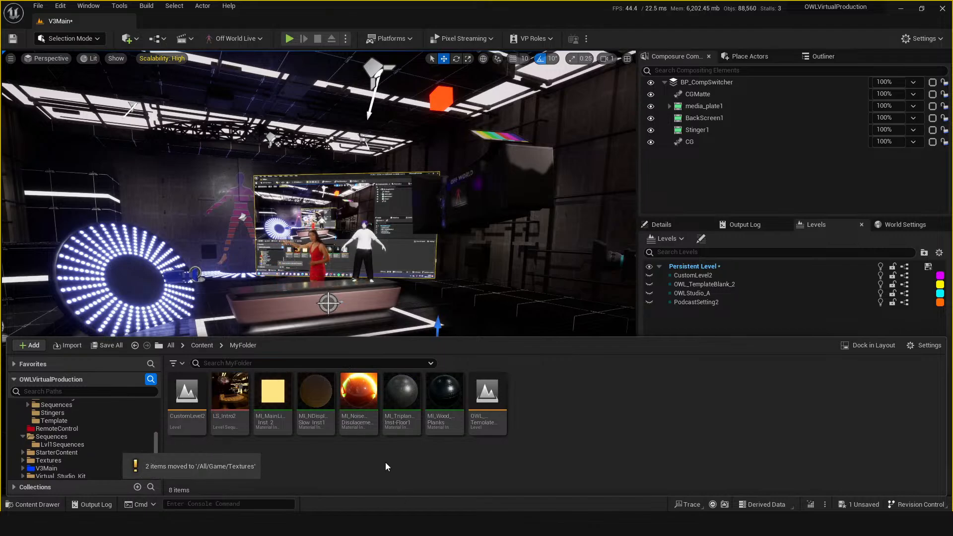
# Step: Try to open the CustomLevel2 level without saving V3Main, and restart the editor by sending the crash report
pyautogui.click(187, 395)
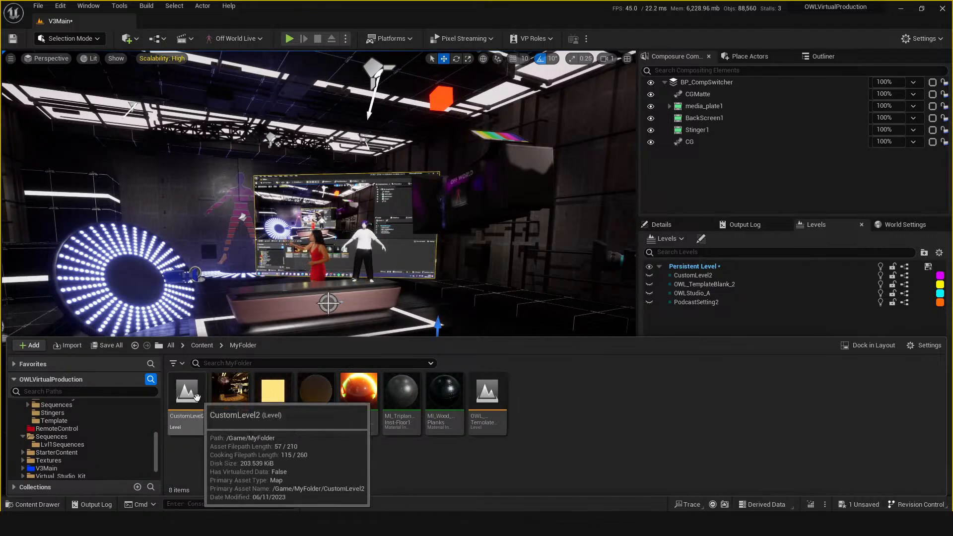
pyautogui.doubleClick(196, 396)
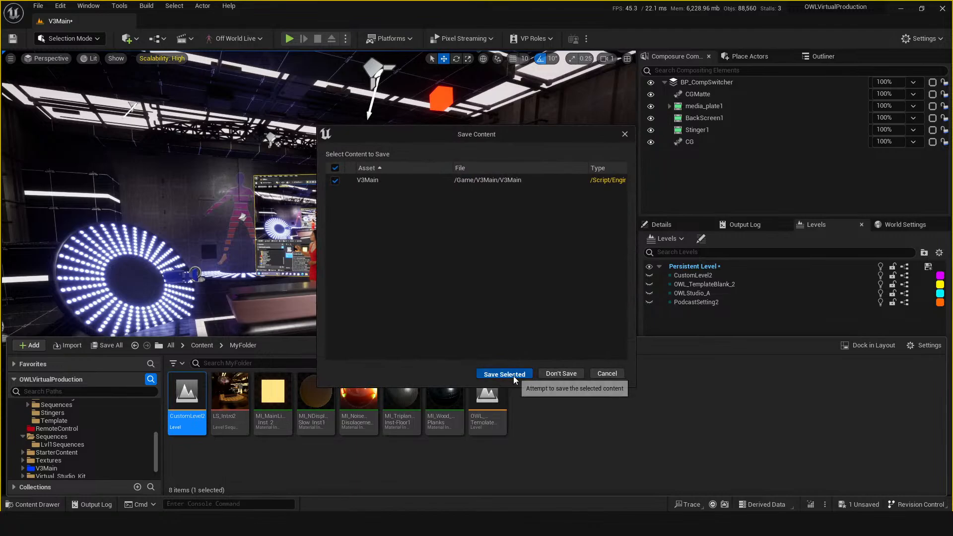
pyautogui.click(551, 373)
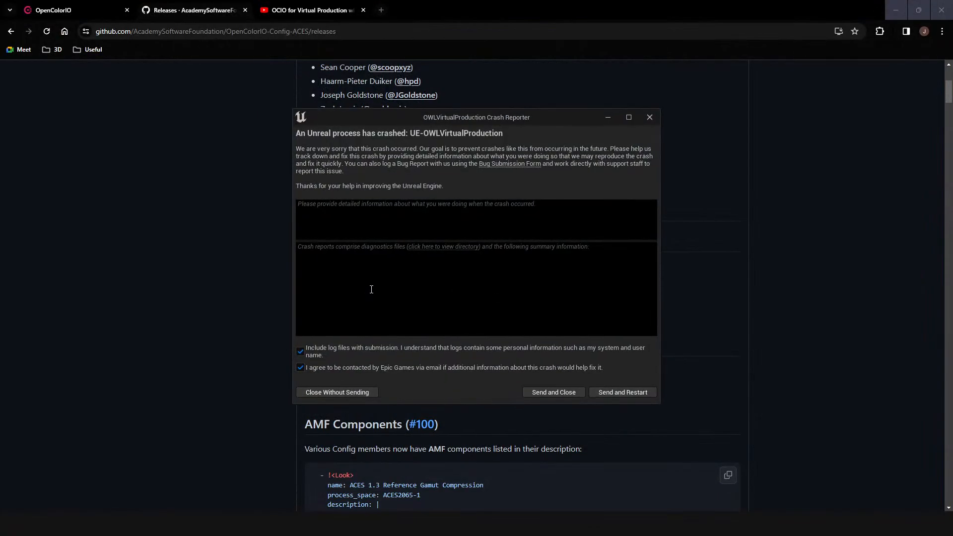
pyautogui.click(641, 393)
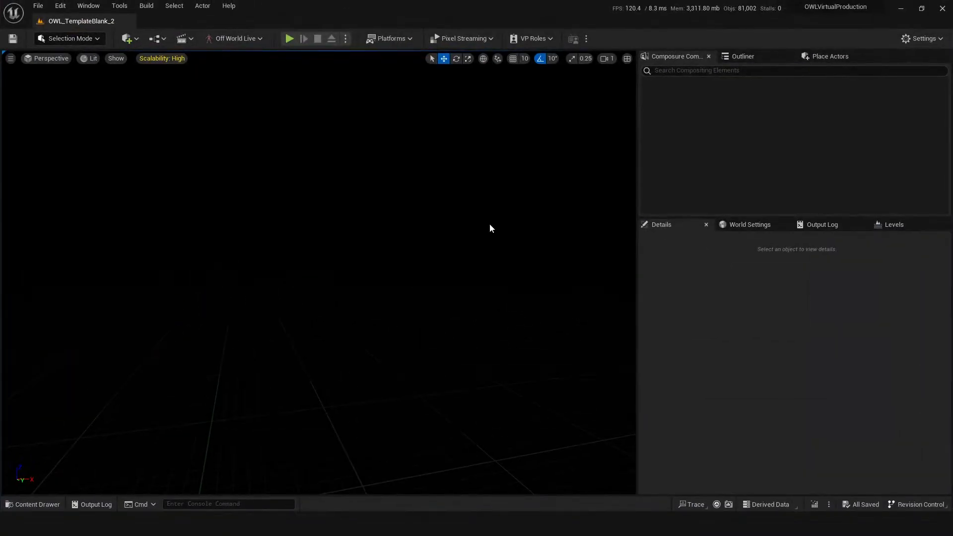
# Step: Inspect the OWL_TemplateBlank_2 level from MyFolder and check which actors it contains
pyautogui.hotkey('ctrl', 'space')
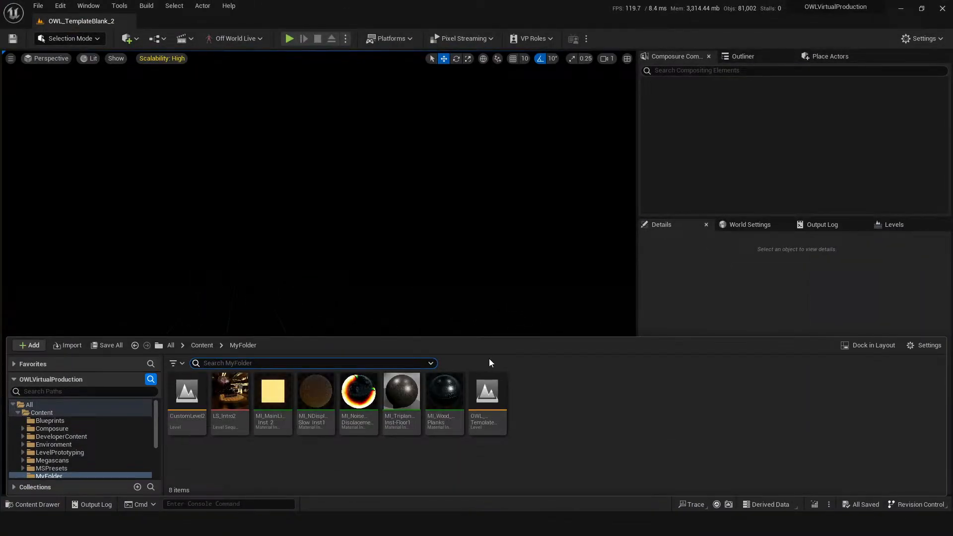
pyautogui.click(403, 395)
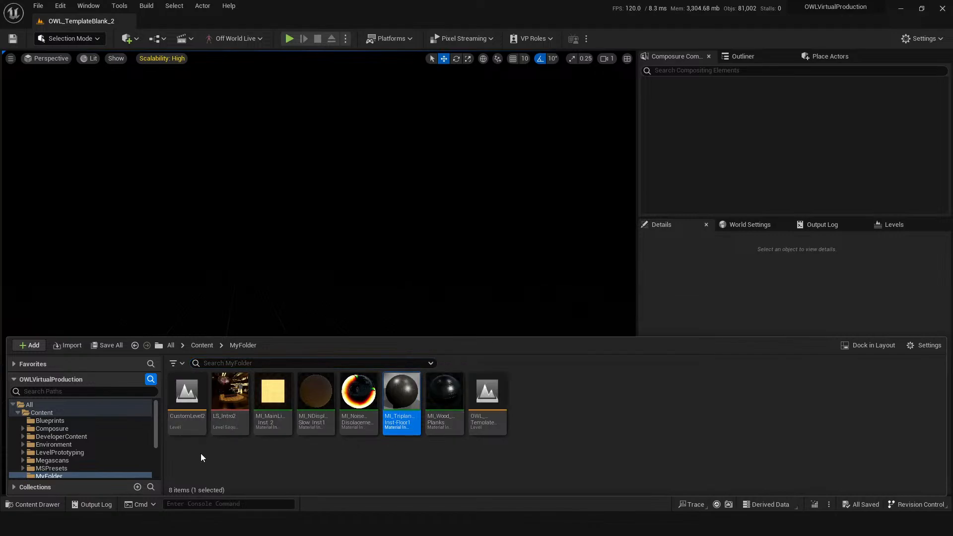
pyautogui.click(198, 412)
pyautogui.doubleClick(198, 411)
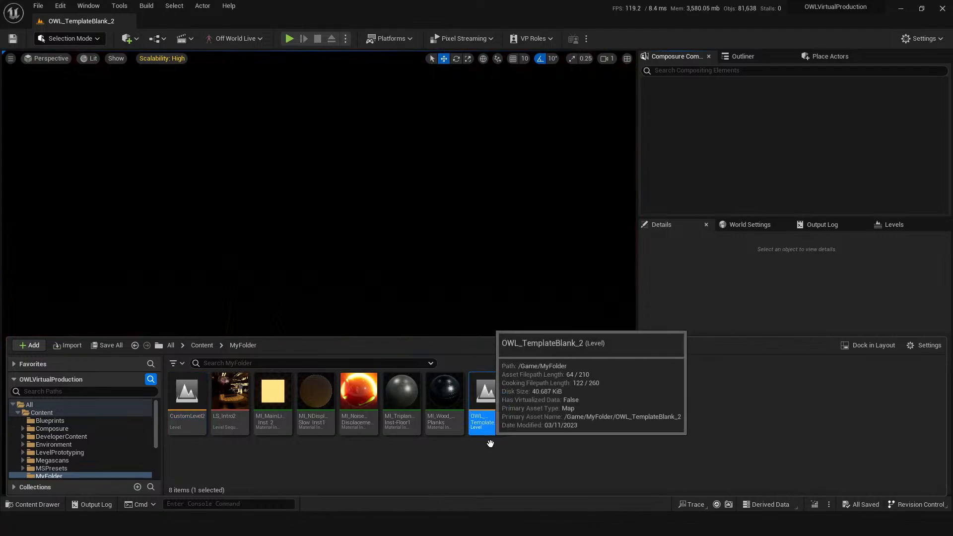
pyautogui.click(291, 246)
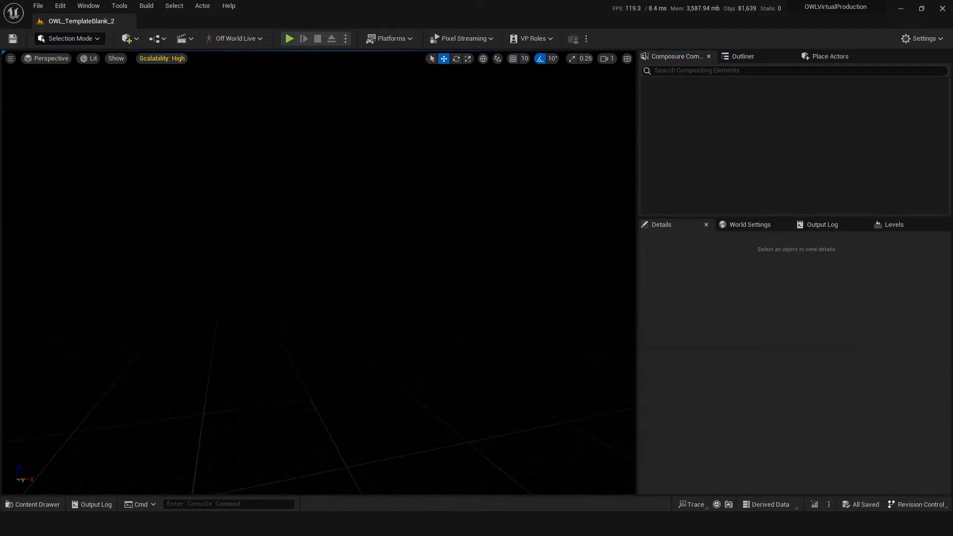
pyautogui.click(232, 38)
pyautogui.moveTo(347, 208); pyautogui.dragTo(382, 178, button='right')
pyautogui.click(765, 58)
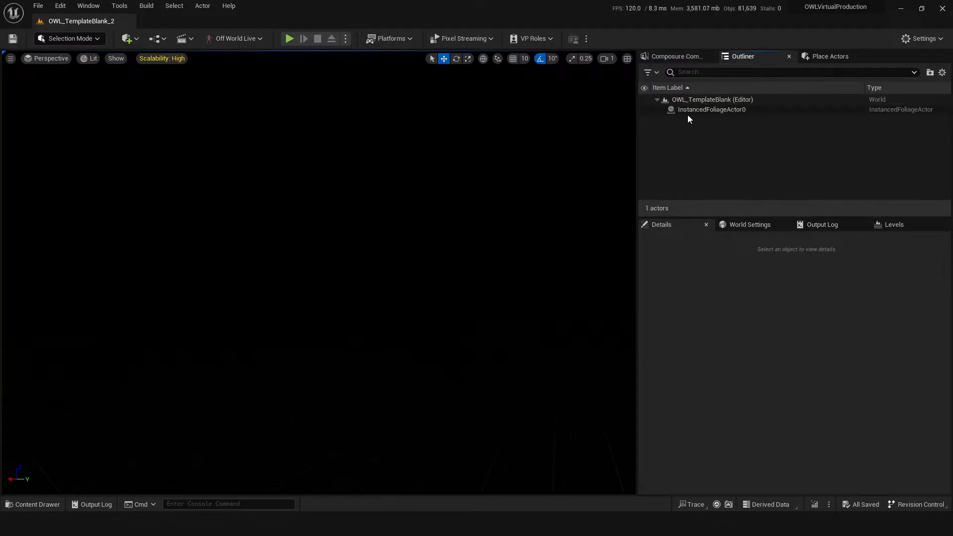
# Step: Open the CustomLevel2 level from MyFolder and look over its stage
pyautogui.hotkey('ctrl', 'space')
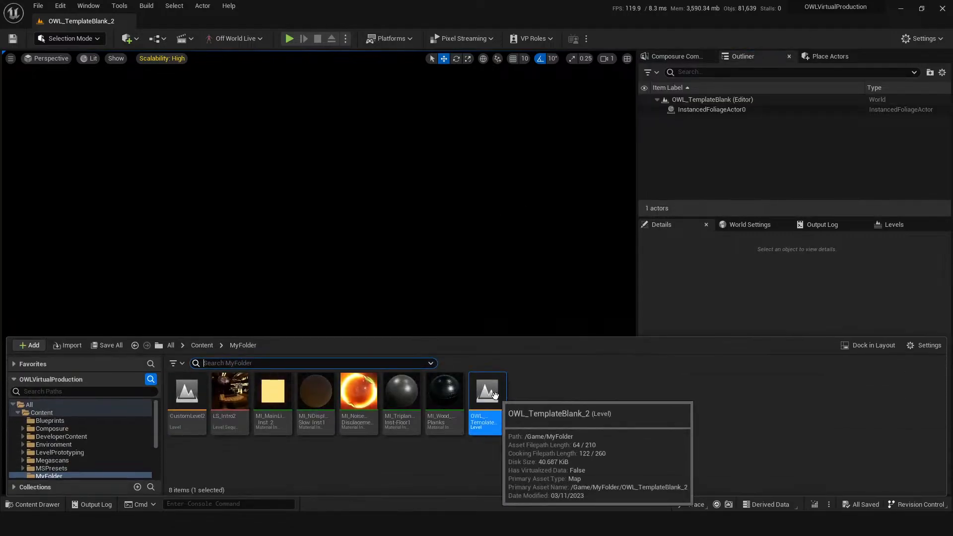
pyautogui.click(444, 450)
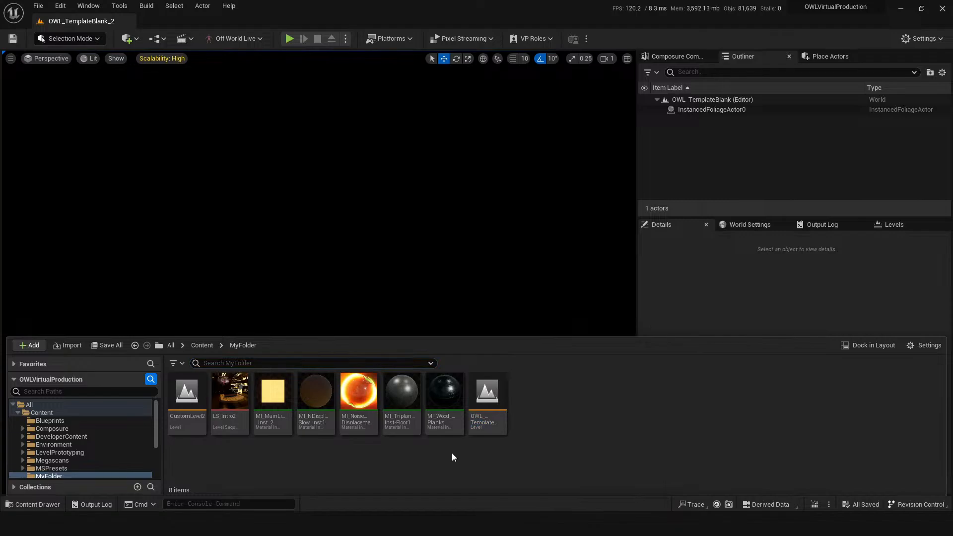
pyautogui.doubleClick(187, 392)
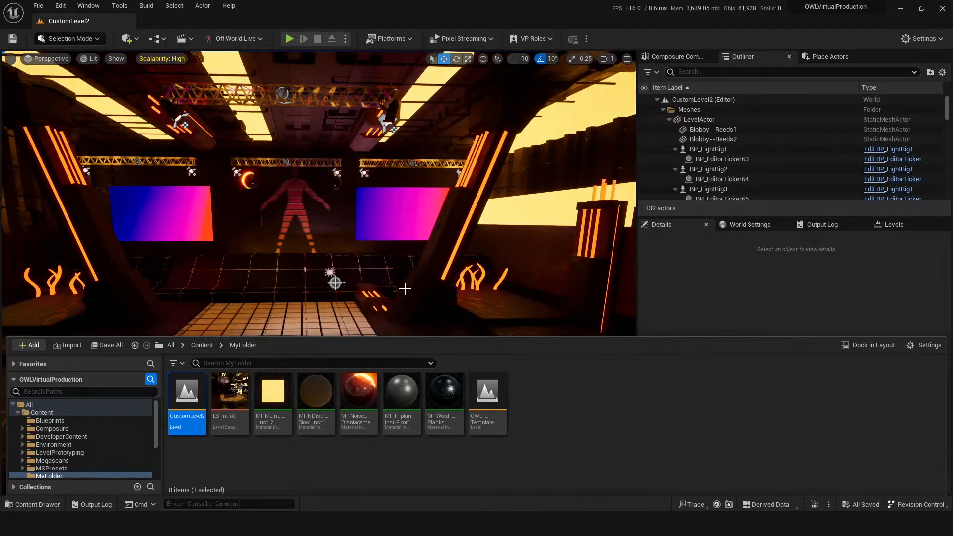
pyautogui.moveTo(404, 289); pyautogui.dragTo(302, 353, button='right')
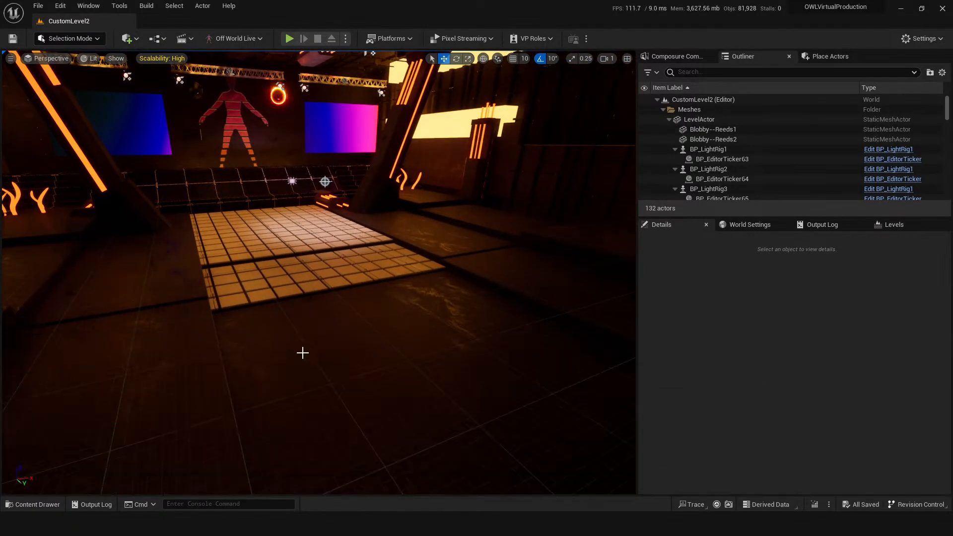
# Step: Check the contents of the V3Main folder and open the OWLStudio_A level from the LevelPrototyping folder
pyautogui.hotkey('ctrl', 'space')
pyautogui.click(481, 407)
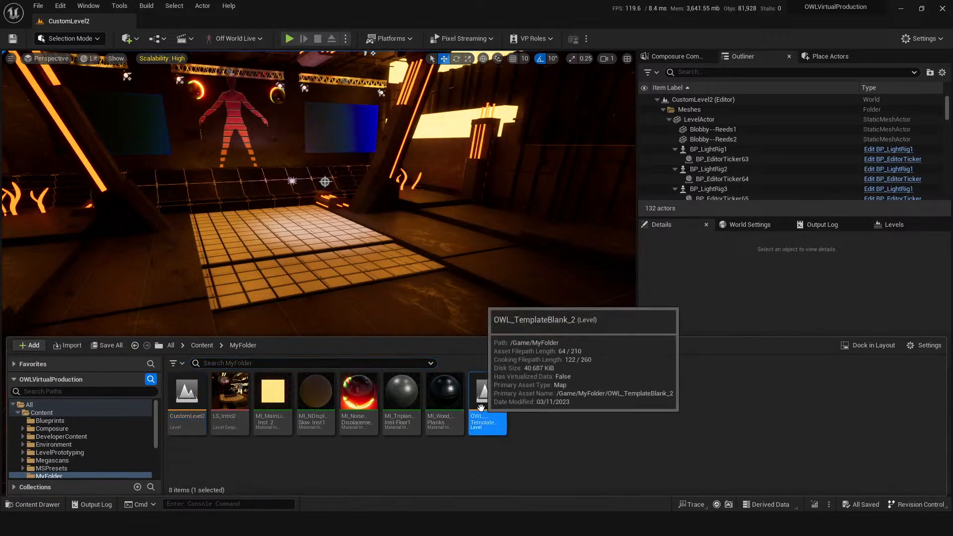
pyautogui.click(201, 347)
pyautogui.doubleClick(742, 404)
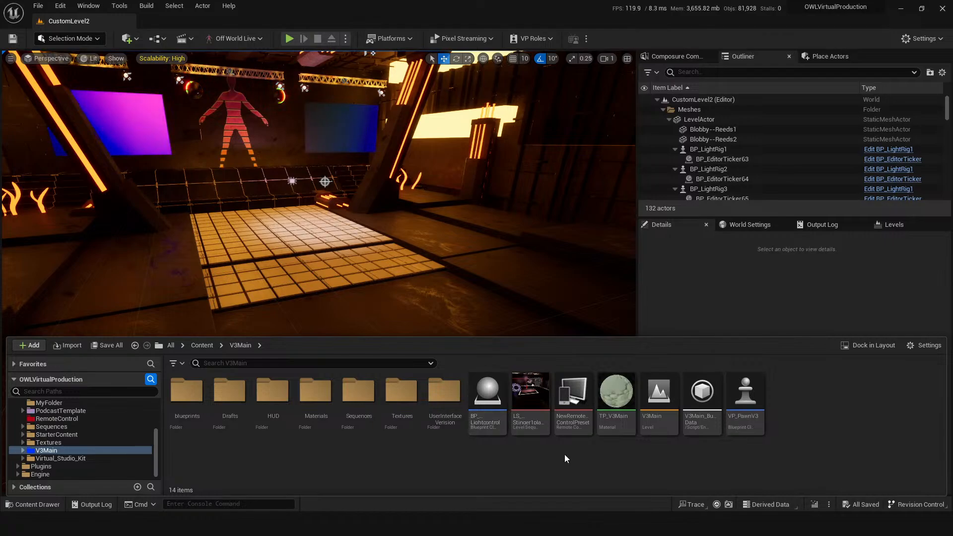
pyautogui.hotkey('alt', 'Left')
pyautogui.click(497, 397)
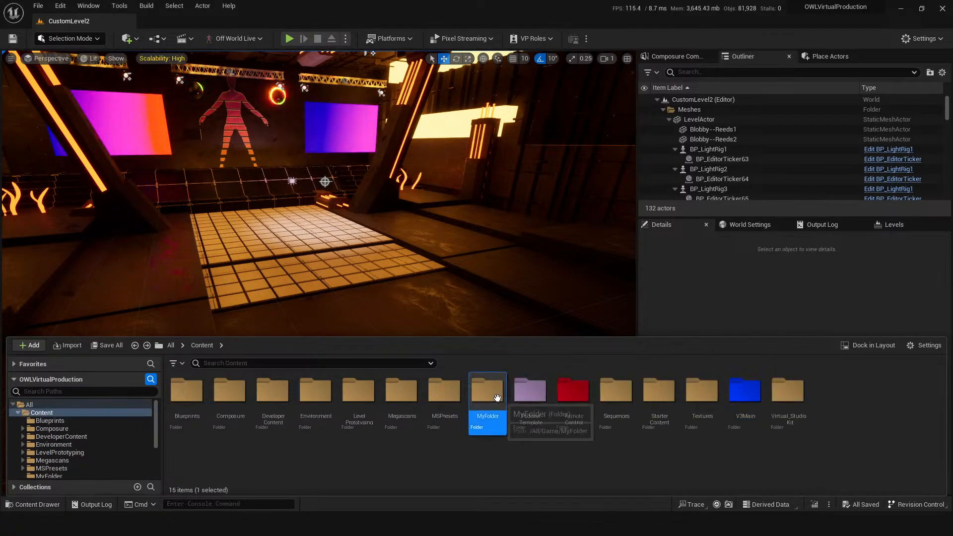
pyautogui.doubleClick(358, 392)
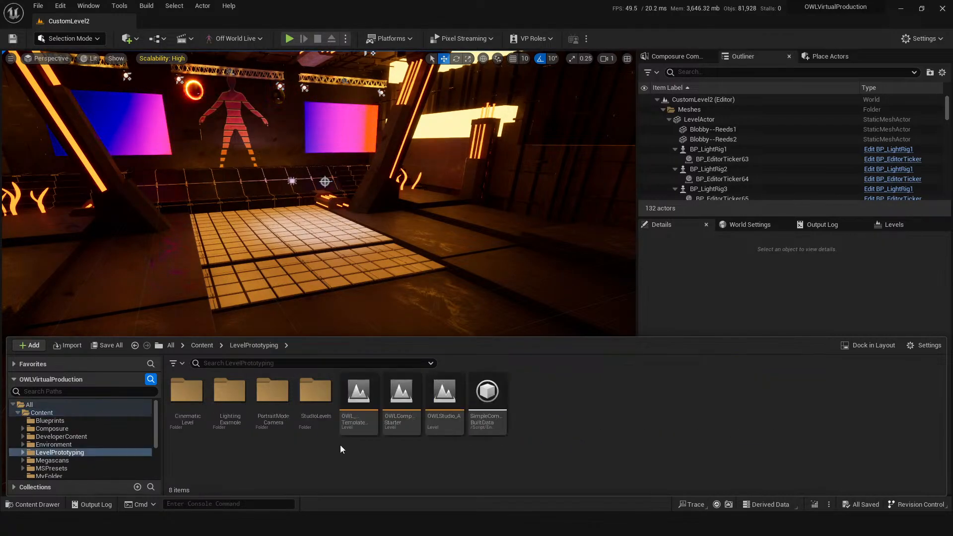
pyautogui.doubleClick(445, 403)
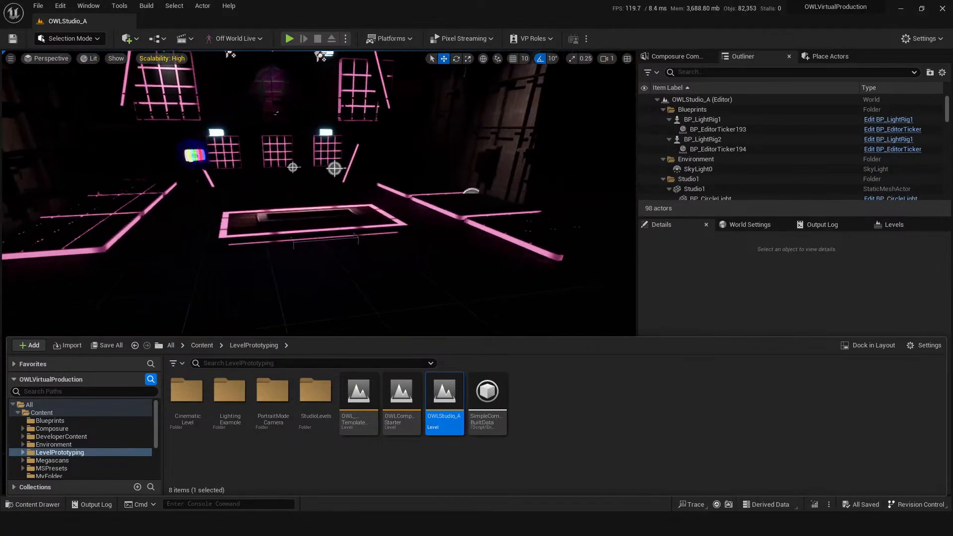
# Step: Copy the PostProcessVolume from the OWL_TemplateBlank level into the OWLStudio_A level
pyautogui.click(359, 406)
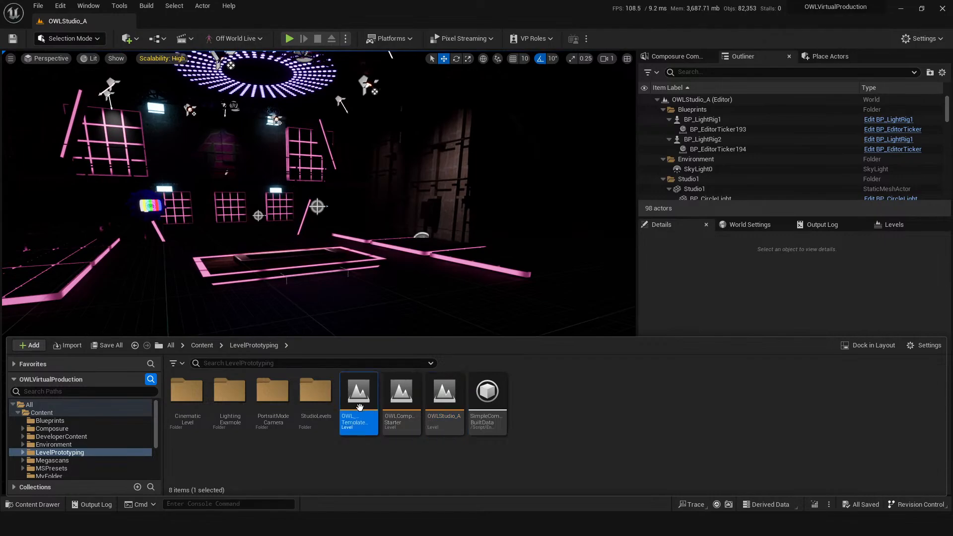
pyautogui.doubleClick(359, 406)
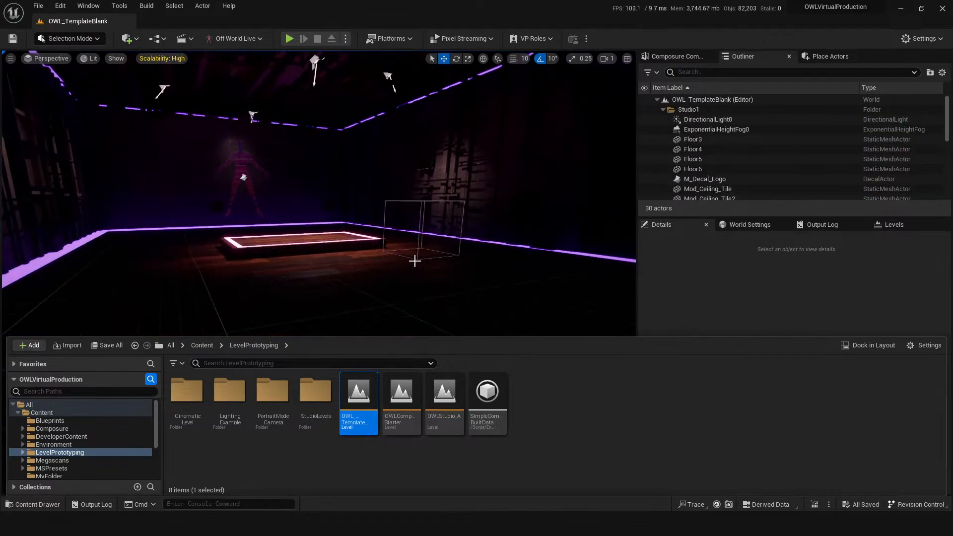
pyautogui.moveTo(414, 261); pyautogui.dragTo(405, 291)
pyautogui.click(438, 217)
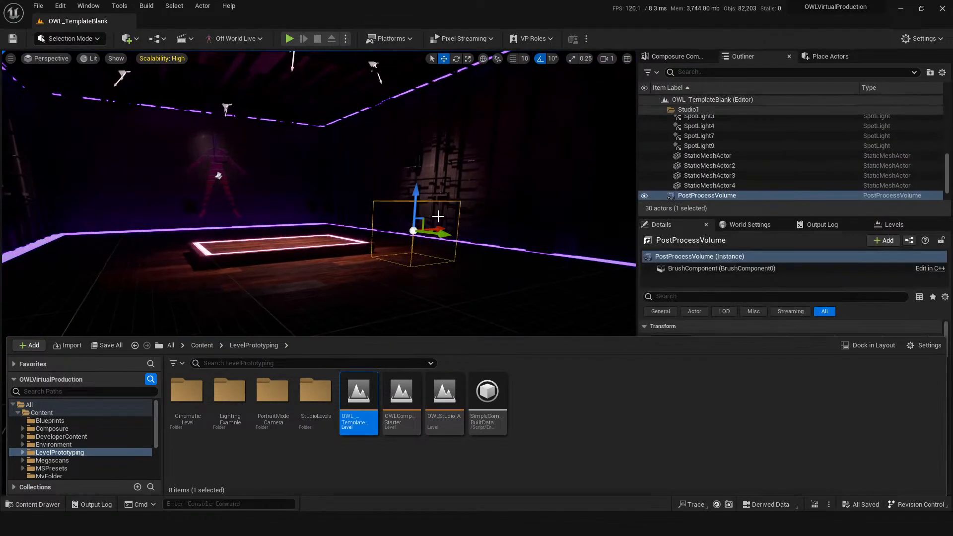
pyautogui.doubleClick(444, 400)
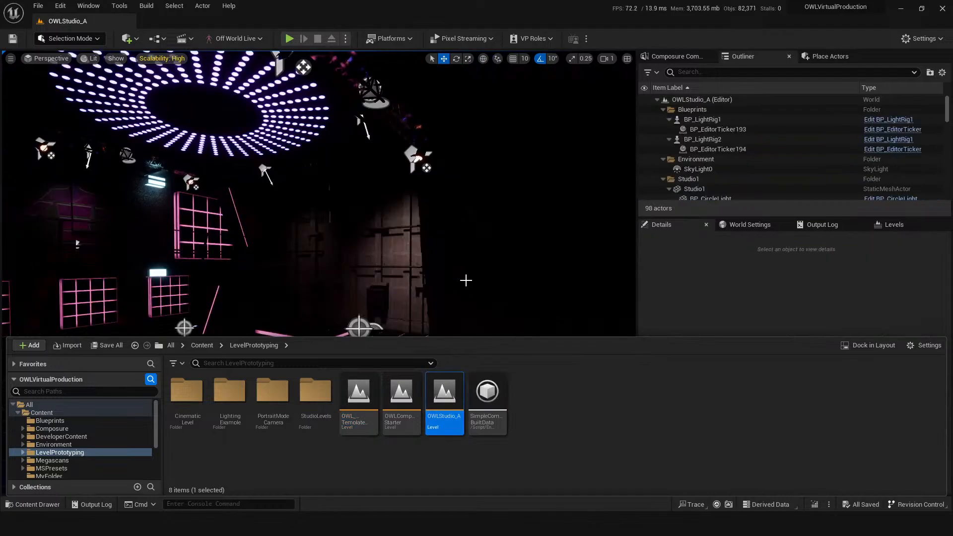
pyautogui.hotkey('ctrl', 'v')
pyautogui.moveTo(462, 253)
pyautogui.mouseDown(button='right')
pyautogui.moveTo(449, 288)
pyautogui.moveTo(464, 245)
pyautogui.moveTo(454, 253)
pyautogui.mouseUp(button='right')
# Step: Raise the Exposure Compensation of OWLStudio_A's original PostProcessVolume to about 12.64 and save the level
pyautogui.click(698, 194)
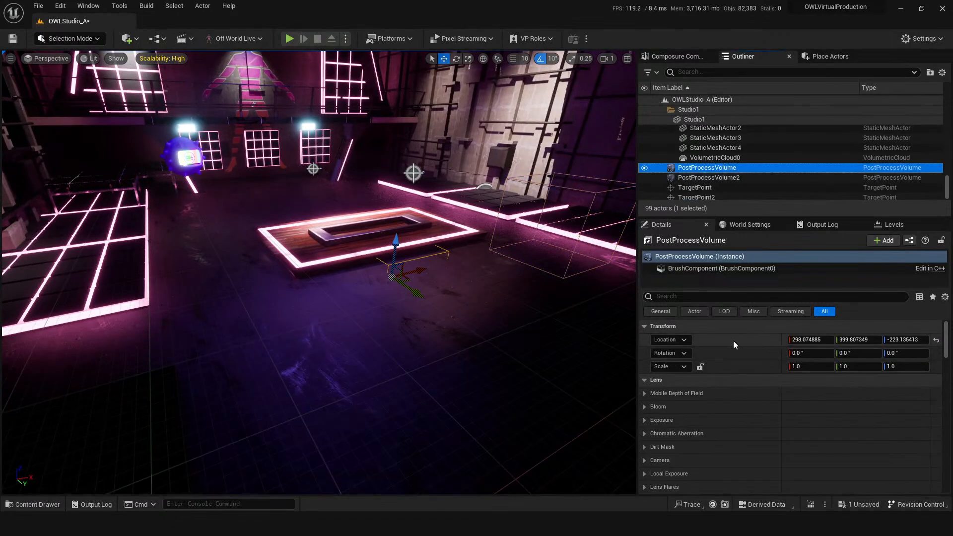
pyautogui.click(696, 296)
pyautogui.write('expo')
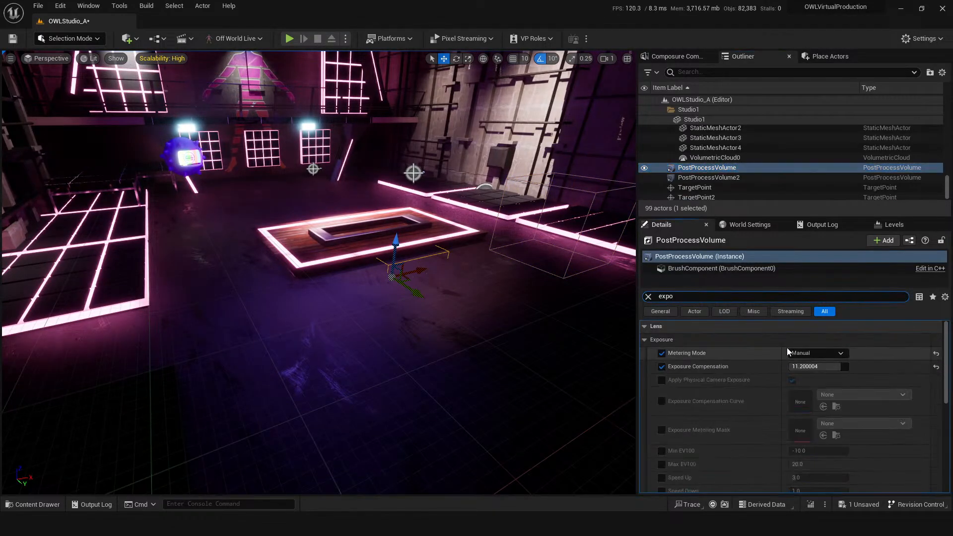
pyautogui.moveTo(830, 368)
pyautogui.mouseDown()
pyautogui.moveTo(817, 368)
pyautogui.moveTo(846, 368)
pyautogui.mouseUp()
pyautogui.moveTo(420, 337); pyautogui.dragTo(445, 329, button='right')
pyautogui.hotkey('ctrl', 's')
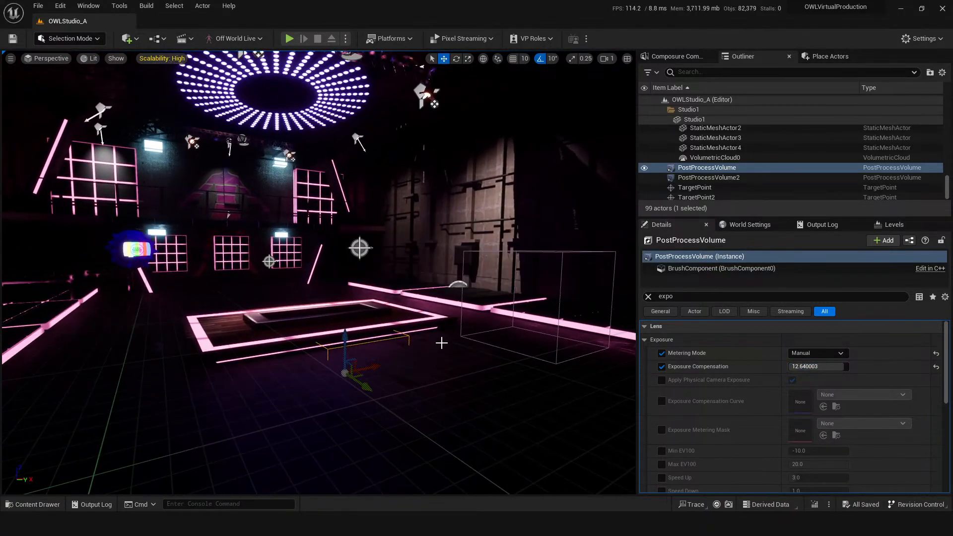
# Step: Hide PostProcessVolume2 to compare the lighting, delete it from OWLStudio_A and save the level
pyautogui.moveTo(467, 361); pyautogui.dragTo(463, 362, button='right')
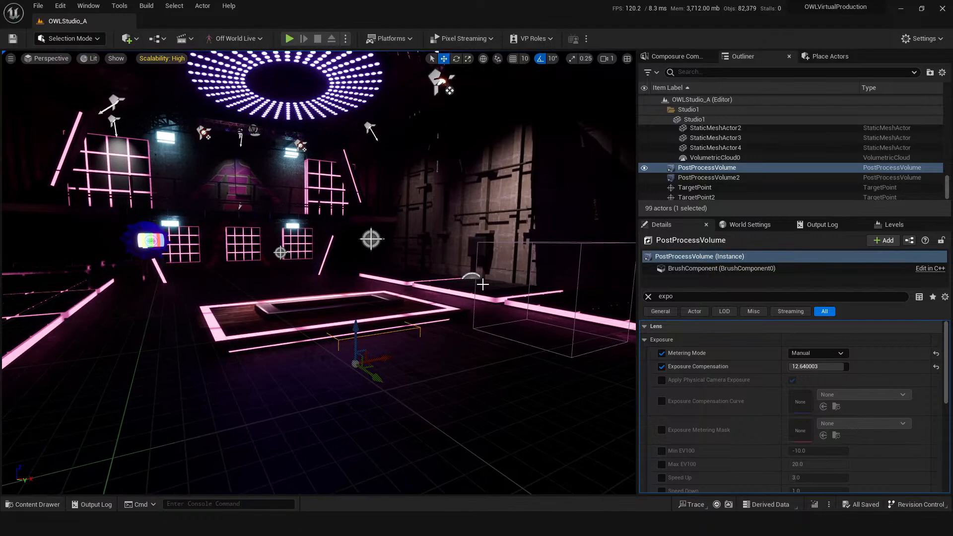
pyautogui.click(722, 178)
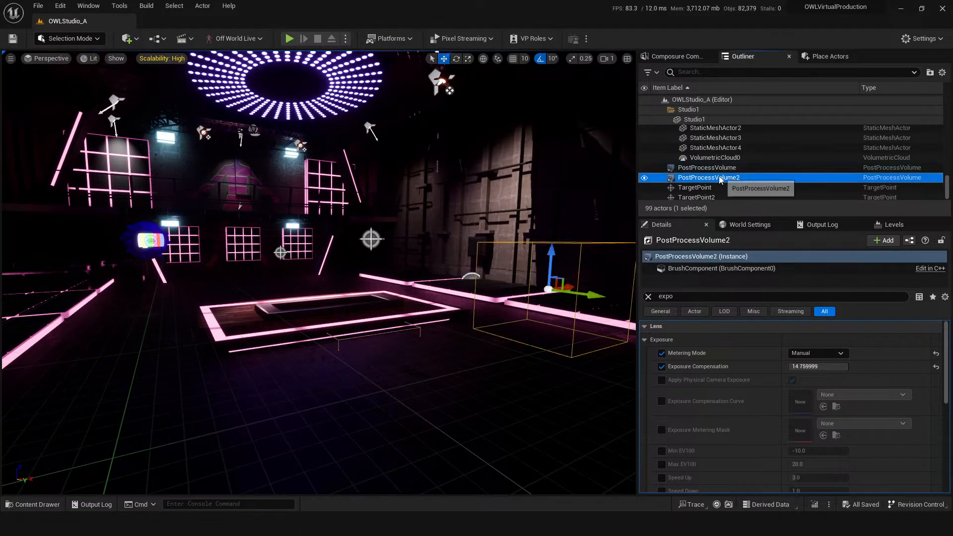
pyautogui.click(644, 178)
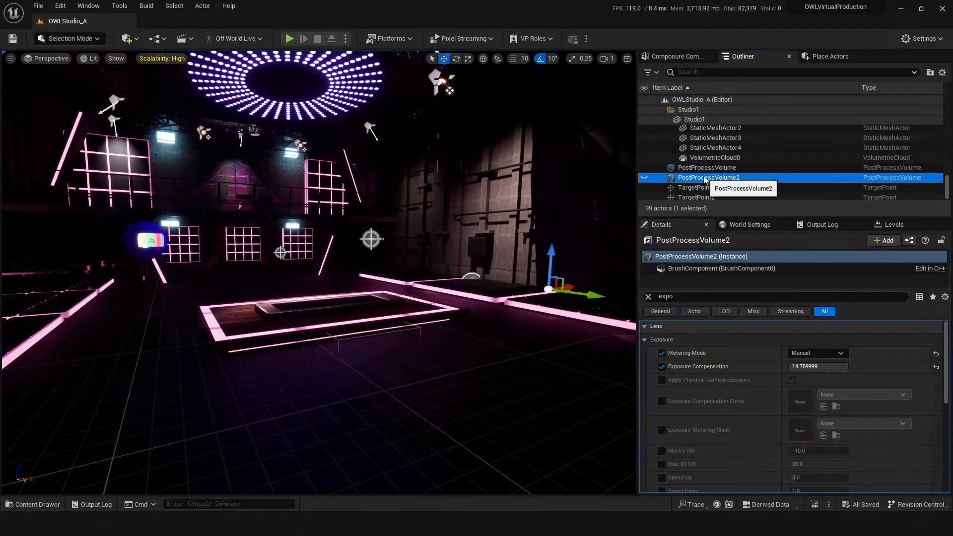
pyautogui.press('Delete')
pyautogui.click(697, 179)
pyautogui.hotkey('ctrl', 's')
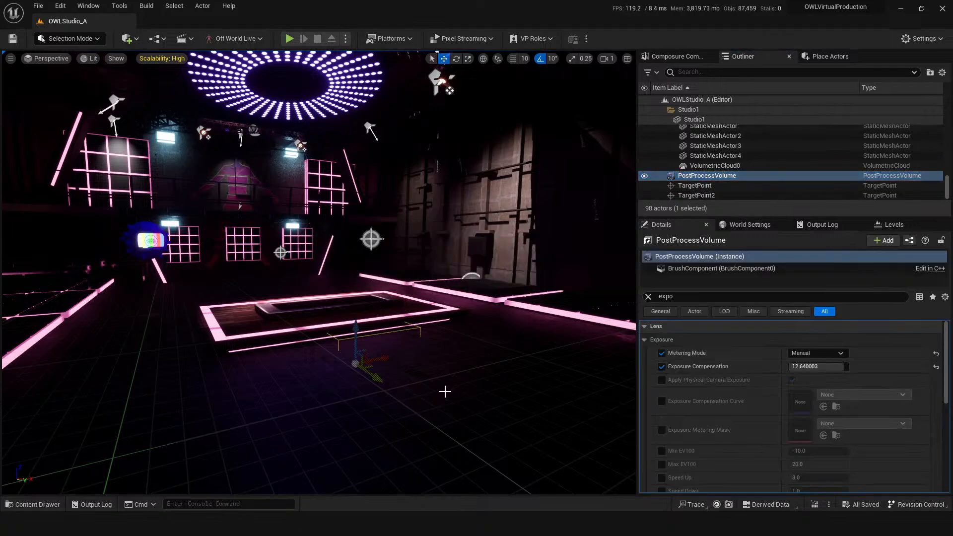
pyautogui.moveTo(446, 391); pyautogui.dragTo(435, 392, button='right')
pyautogui.hotkey('ctrl', 's')
pyautogui.hotkey('ctrl', 'space')
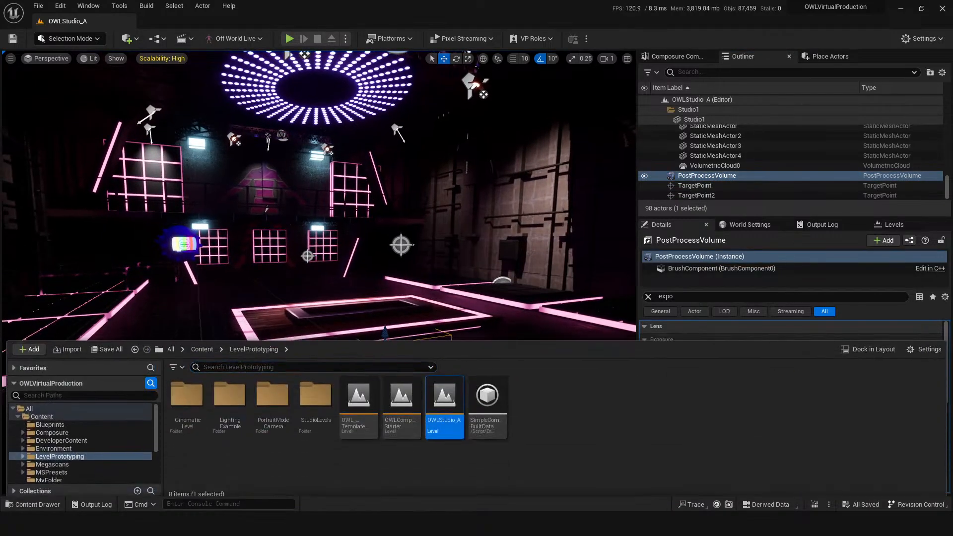
pyautogui.click(485, 303)
pyautogui.moveTo(485, 304); pyautogui.dragTo(551, 404, button='right')
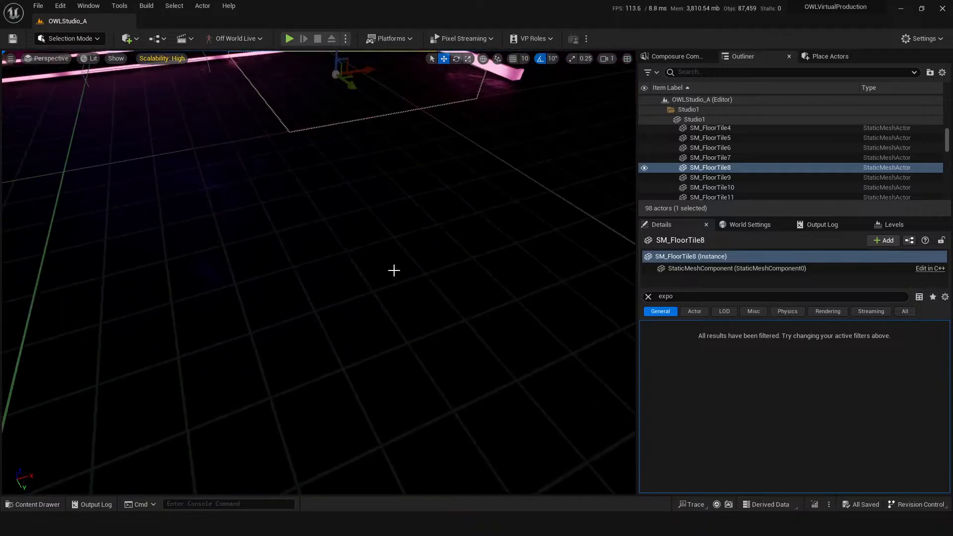
pyautogui.press('1')
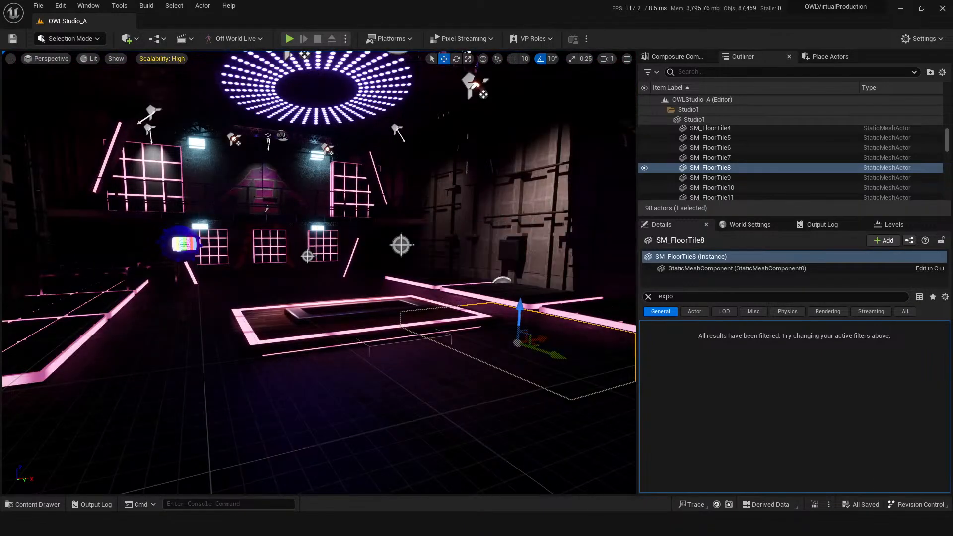
pyautogui.hotkey('ctrl', 'space')
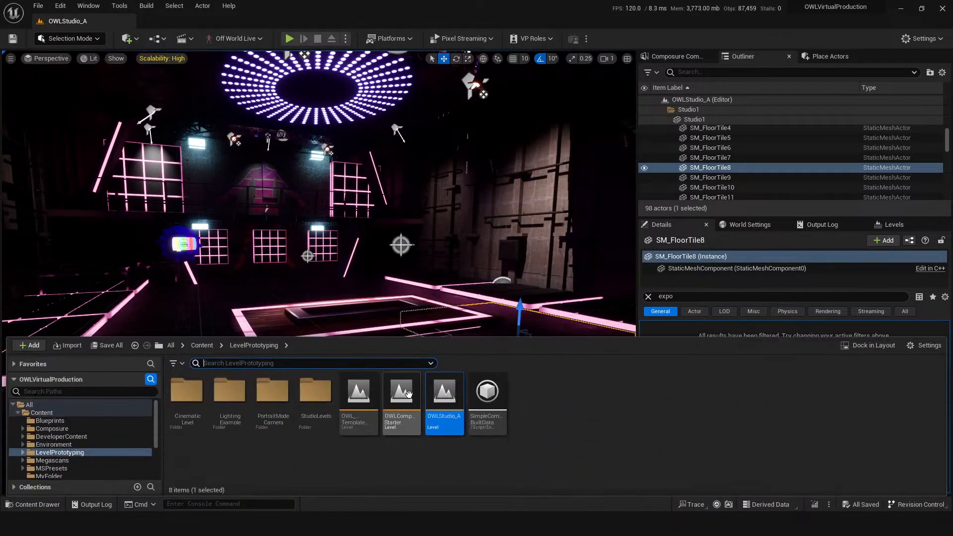
pyautogui.hotkey('ctrl', 'space')
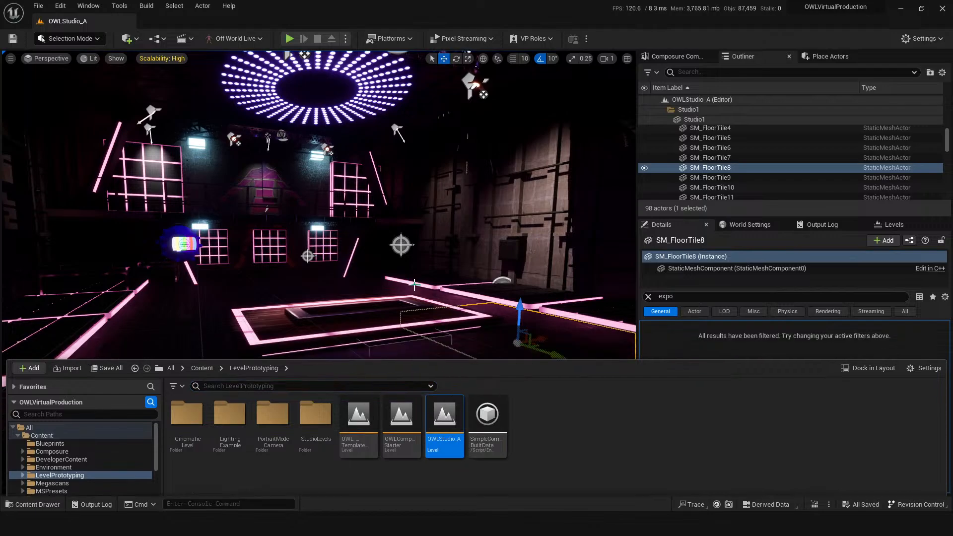